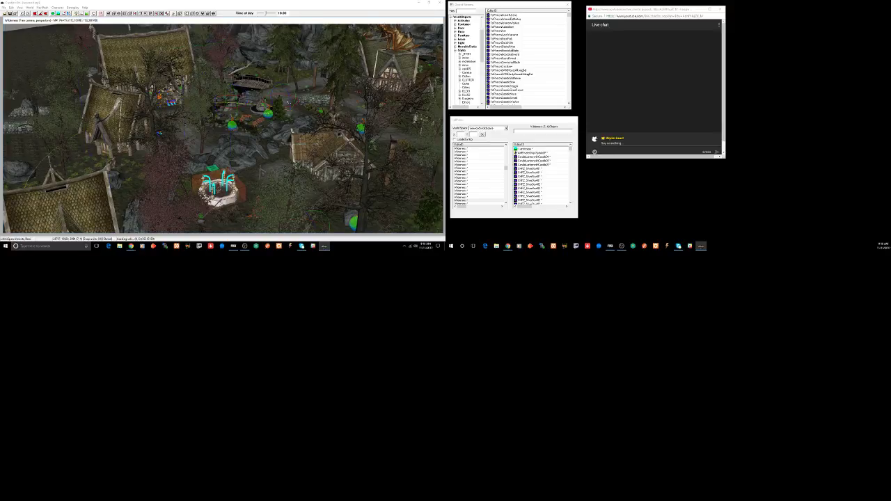
Step: Inspect the village exterior from above and close up, checking the houses, rocks and plants along the path
middle_drag(269, 116, 228, 134)
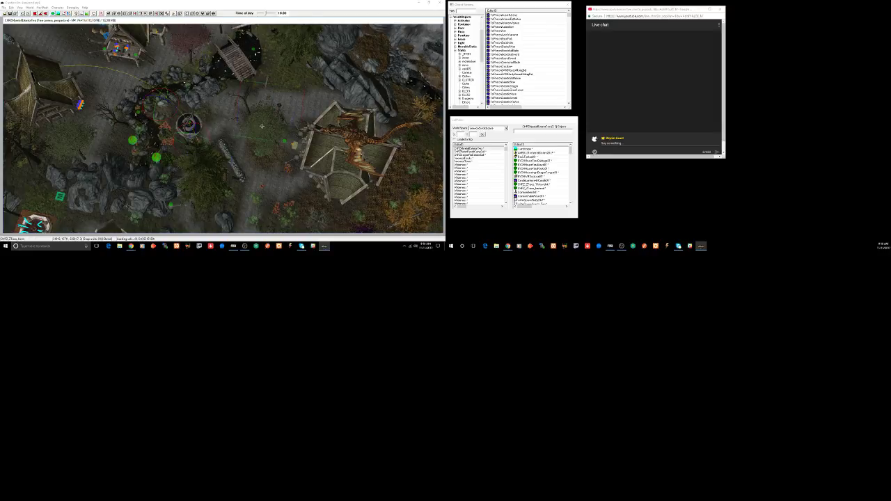
middle_drag(262, 128, 283, 88)
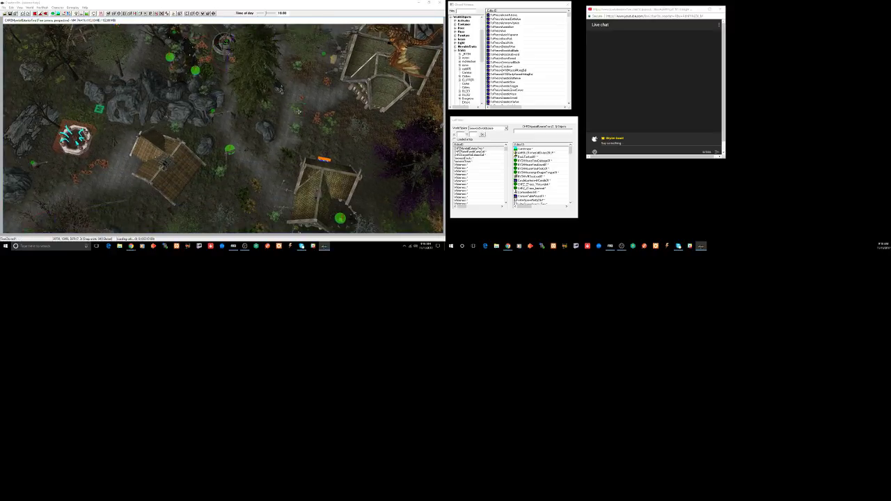
scroll(298, 113, up, 4)
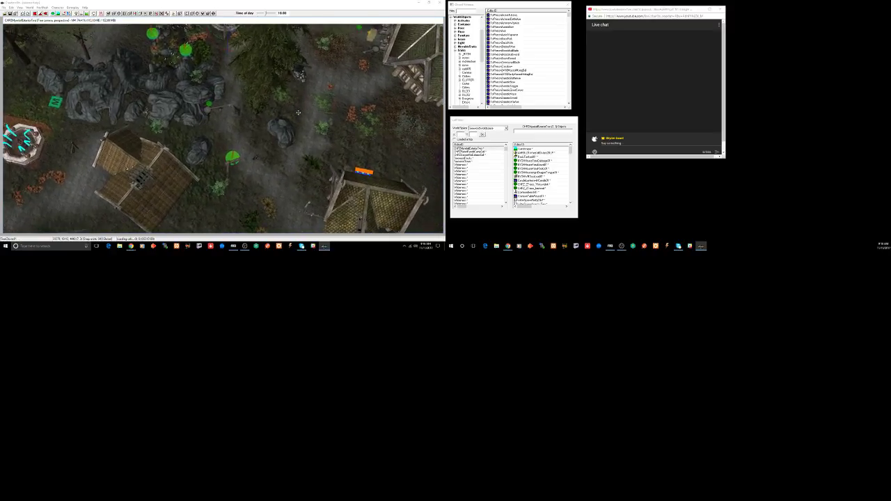
scroll(298, 113, up, 1)
middle_drag(298, 113, 259, 131)
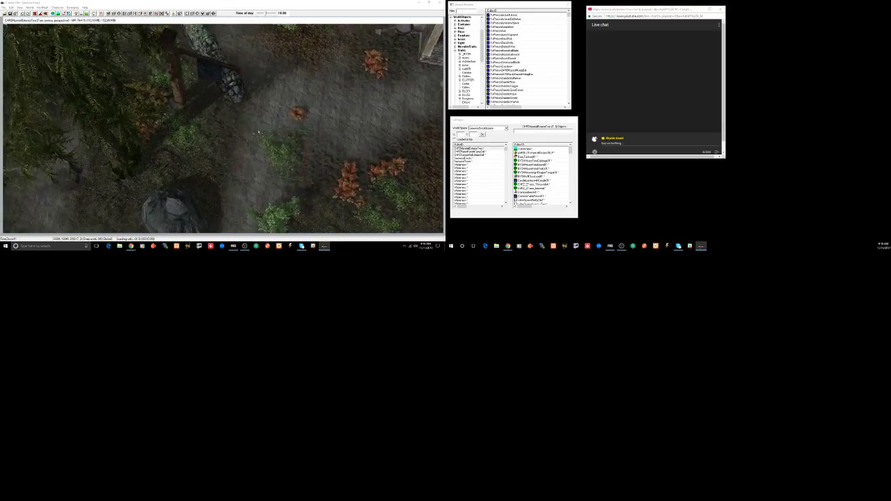
scroll(259, 132, up, 3)
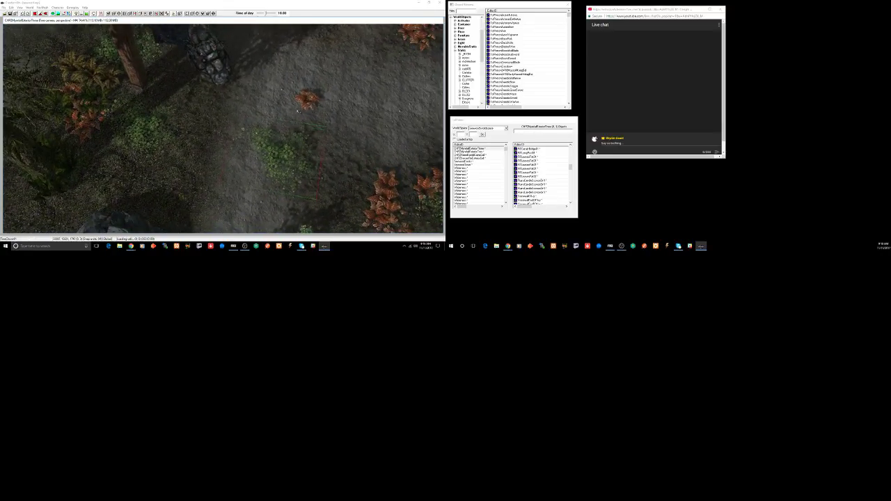
scroll(309, 104, down, 5)
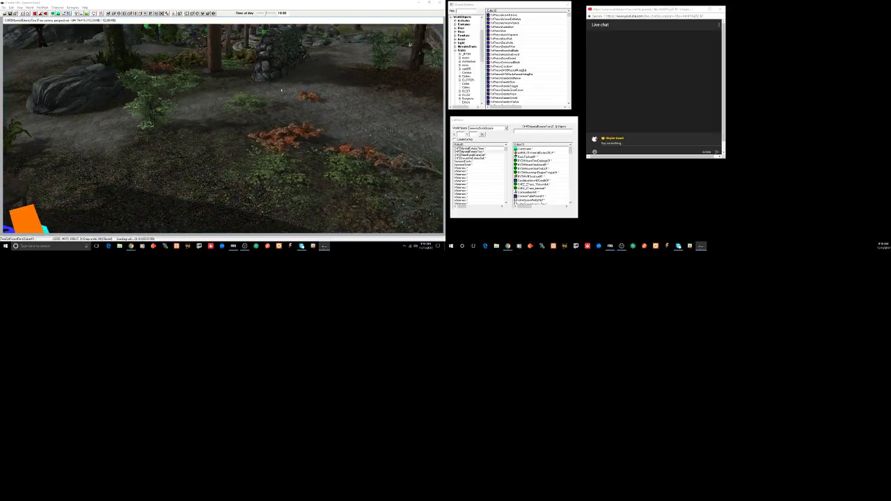
shift+middle_drag(282, 91, 278, 101)
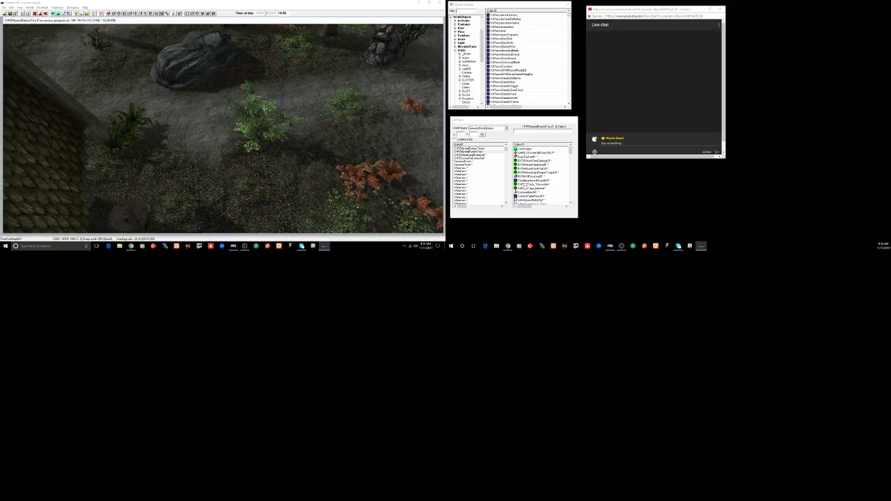
shift+middle_drag(257, 111, 252, 98)
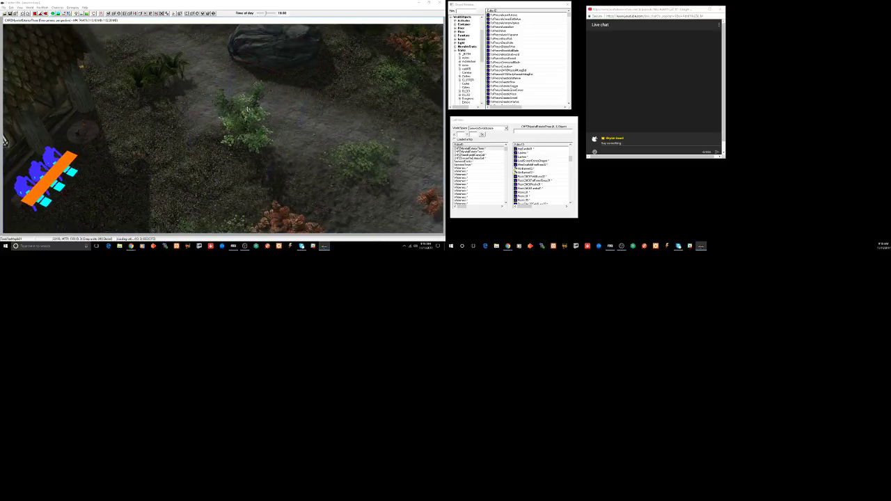
shift+middle_drag(246, 110, 244, 111)
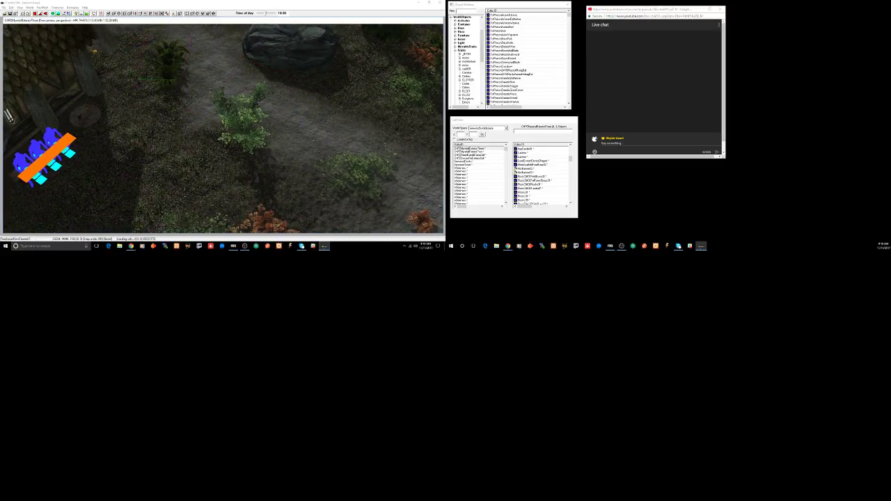
Step: Adjust the height of the plant at the path's edge near the wooden fence along the Z axis, and save the plugin
mouse_move(159, 70)
shift+middle_down()
mouse_move(174, 55)
mouse_move(186, 64)
shift+middle_up()
scroll(186, 64, up, 3)
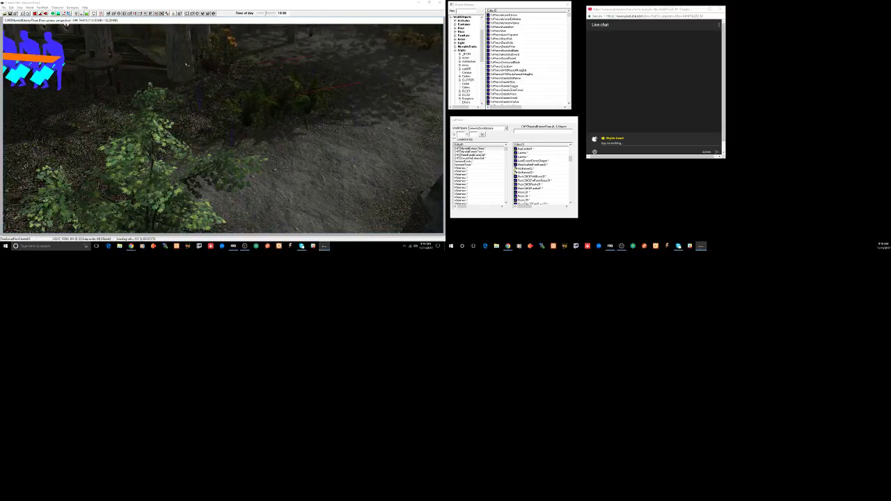
scroll(186, 65, up, 5)
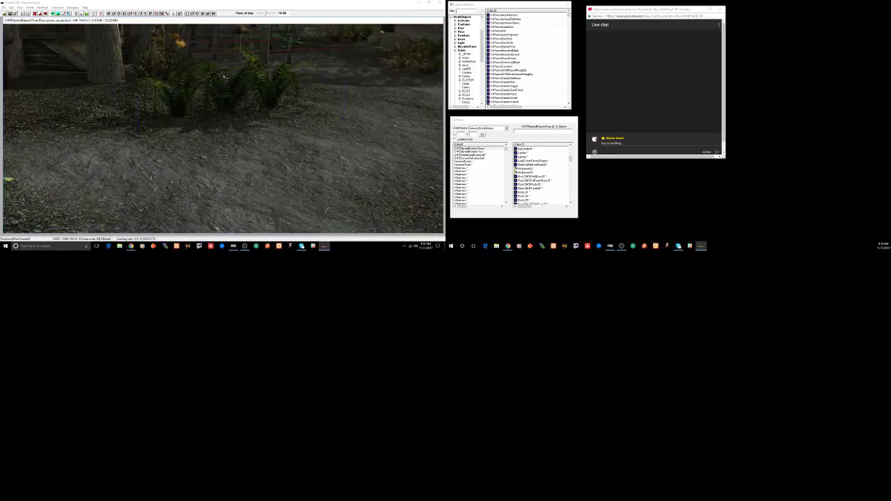
scroll(224, 77, down, 5)
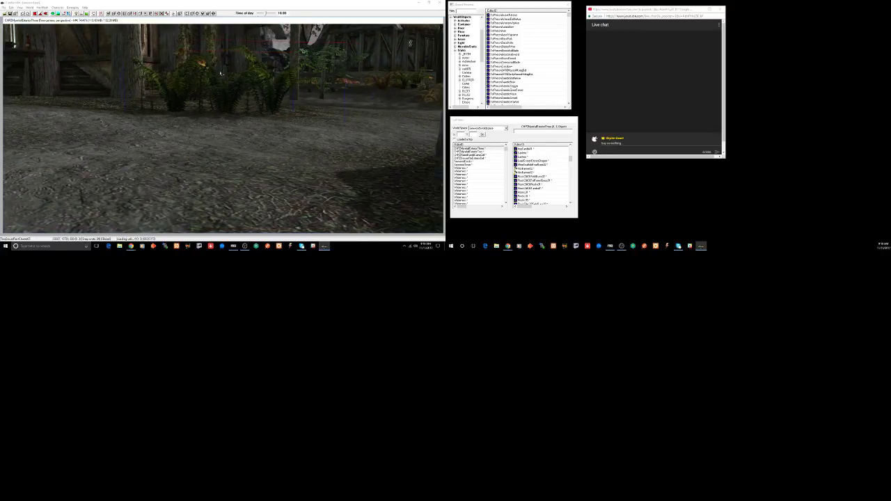
key(w)
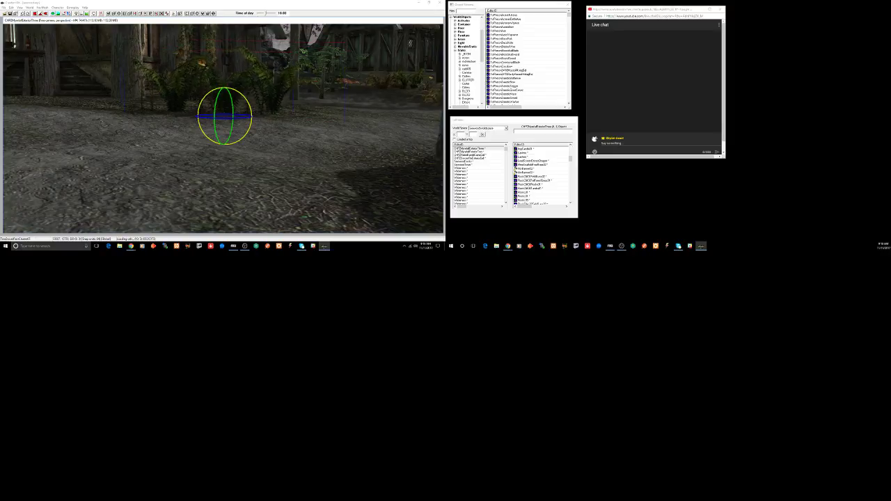
key(w)
click(233, 87)
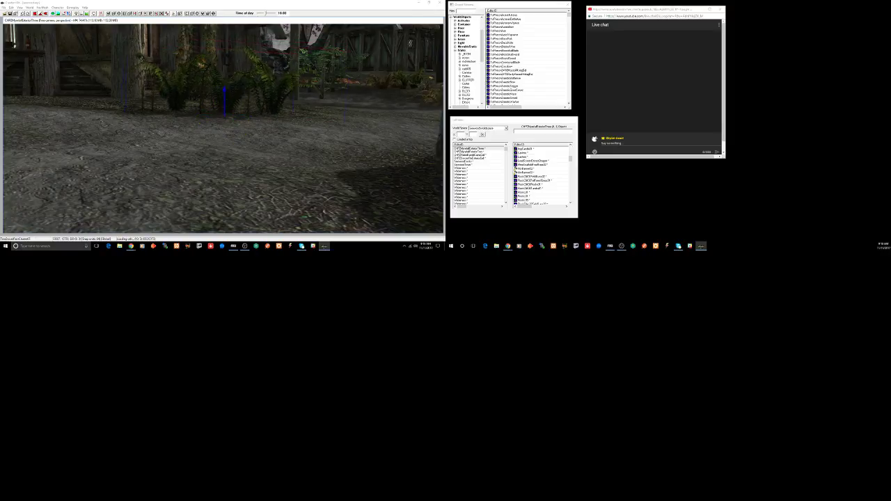
drag(224, 93, 224, 107)
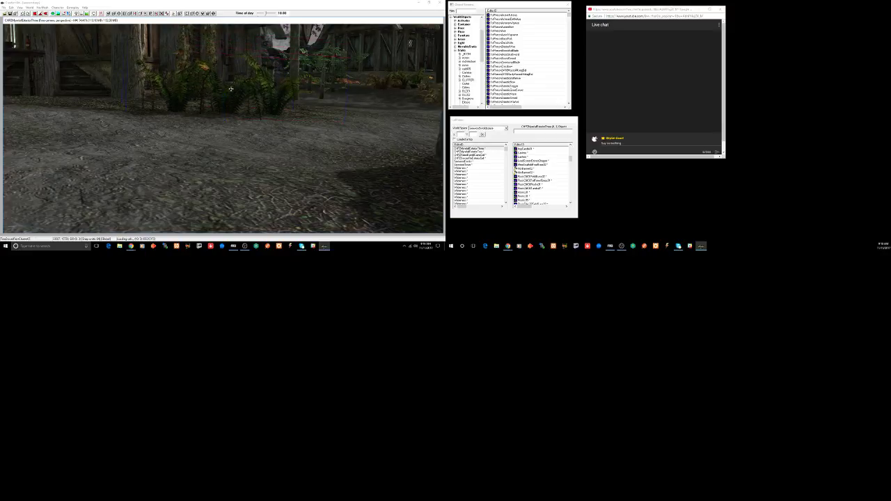
shift+middle_drag(232, 89, 233, 98)
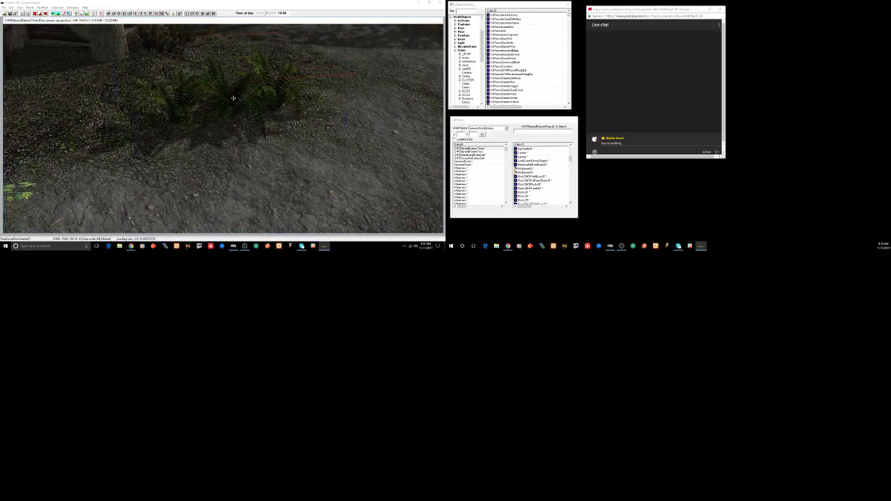
key(ctrl+s)
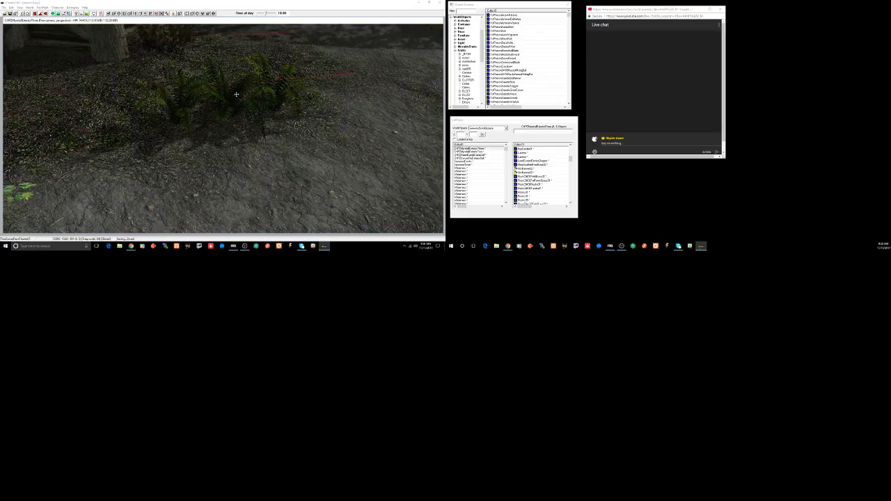
Step: Examine the surroundings of the neighbouring houses, including the fences, the paths and the wall behind the bench
scroll(237, 96, down, 5)
scroll(238, 96, down, 5)
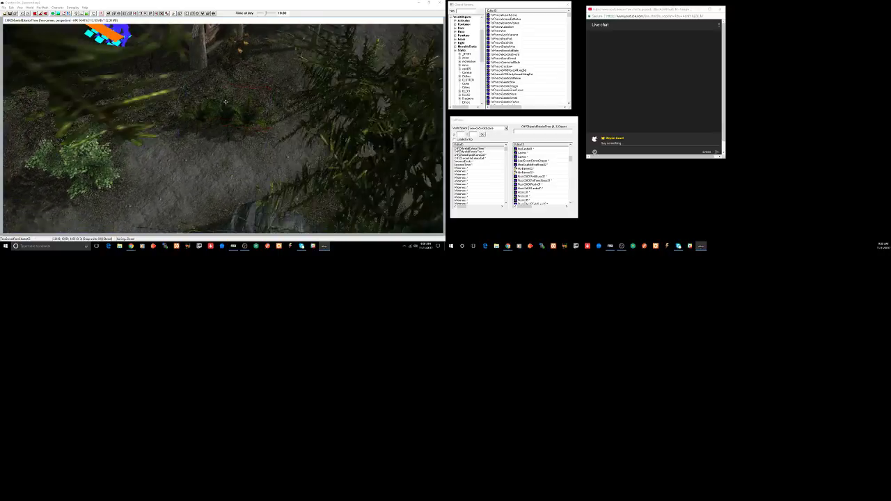
middle_drag(212, 96, 234, 112)
scroll(236, 112, down, 8)
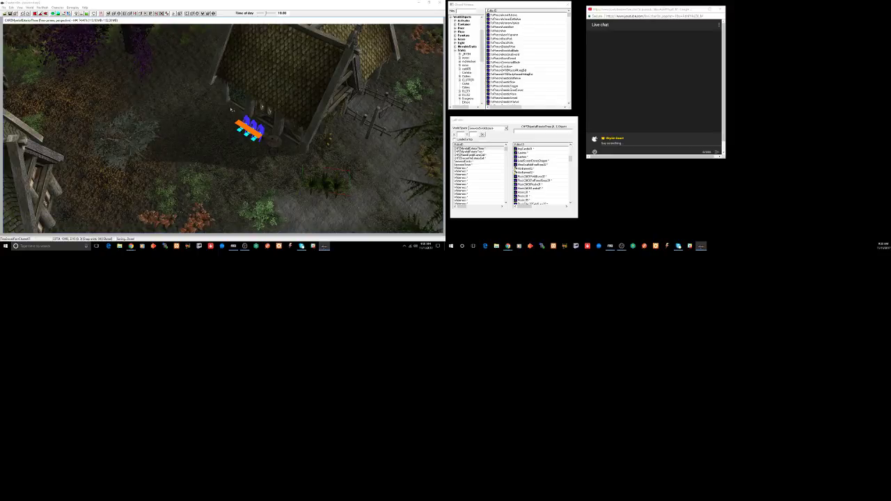
click(243, 124)
shift+middle_drag(243, 124, 221, 112)
scroll(220, 112, up, 2)
scroll(221, 112, up, 2)
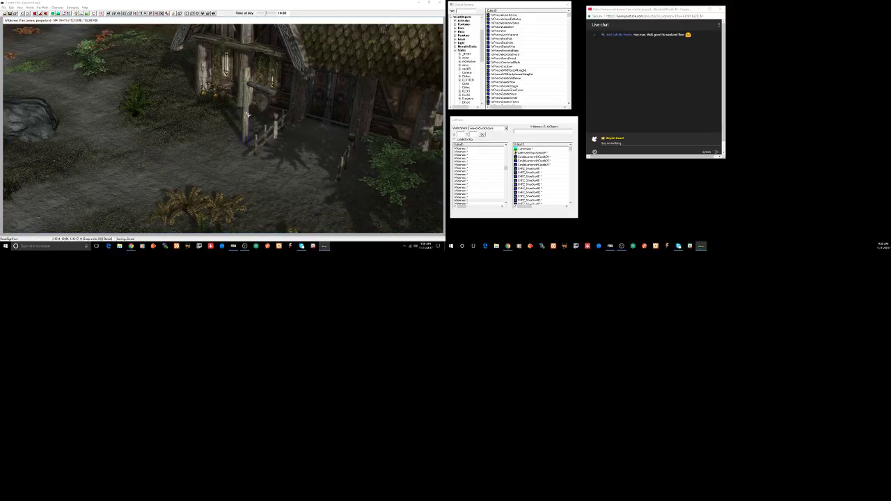
shift+middle_drag(245, 112, 291, 115)
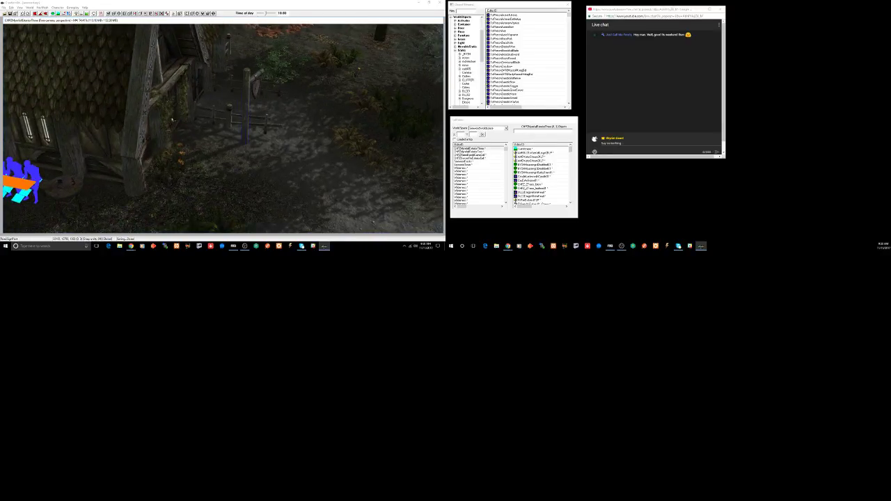
shift+middle_drag(173, 120, 217, 110)
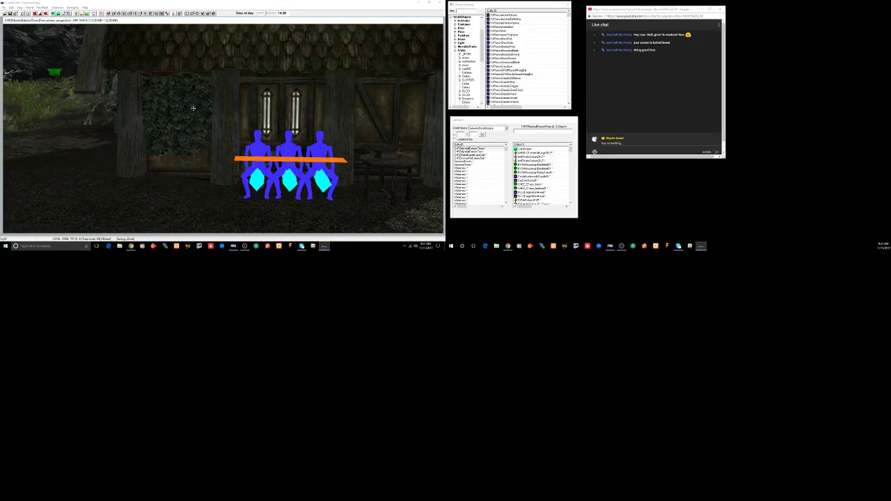
Step: Move a copy of the wall ivy along the Y axis to the other side of the windows behind the bench, and save the plugin
key(y)
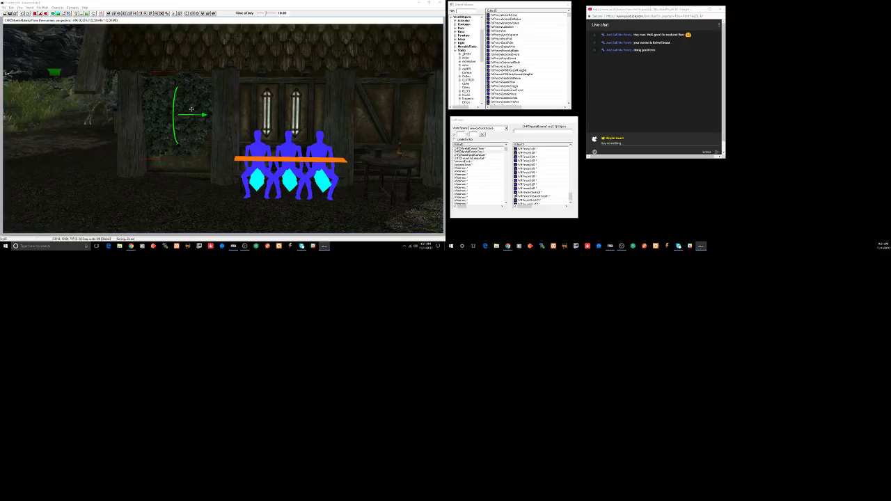
drag(194, 109, 404, 116)
shift+middle_drag(424, 108, 408, 105)
key(y)
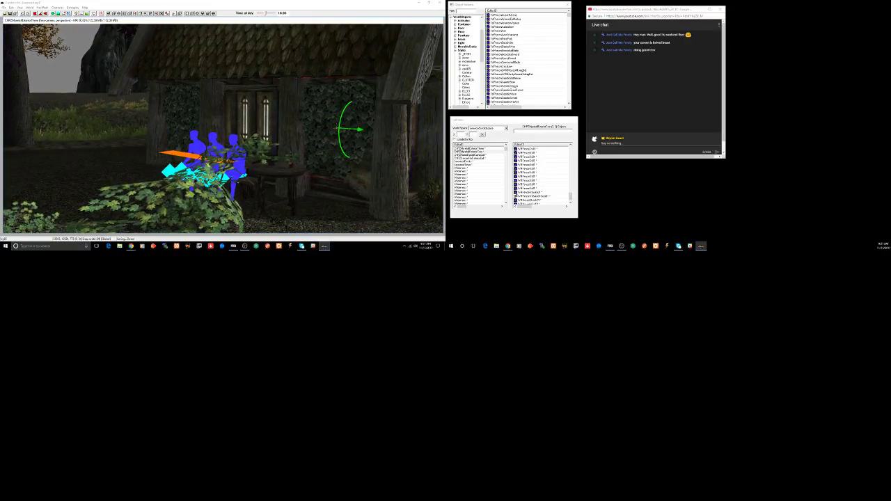
click(335, 112)
shift+middle_drag(335, 112, 353, 111)
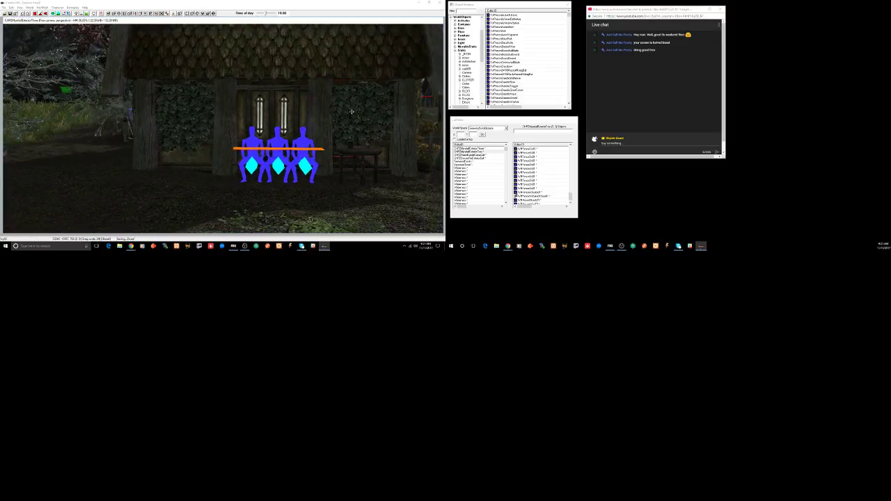
click(358, 110)
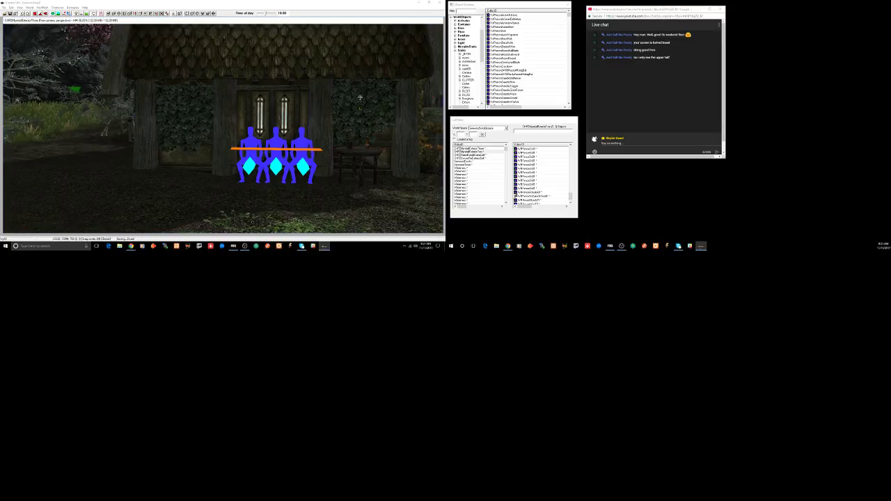
key(ctrl+s)
Step: Switch to Chrome, check the stream preview on the YouTube live dashboard, and return to the bench in the Creation Kit
mouse_move(509, 246)
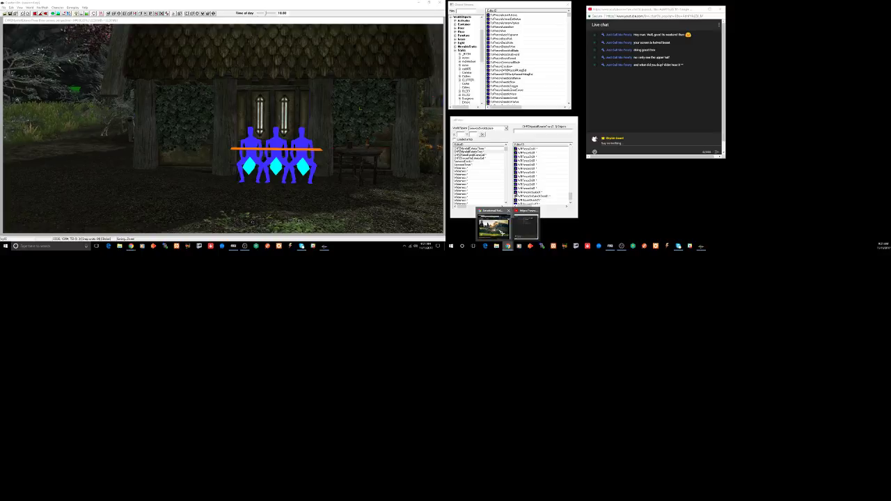
click(494, 226)
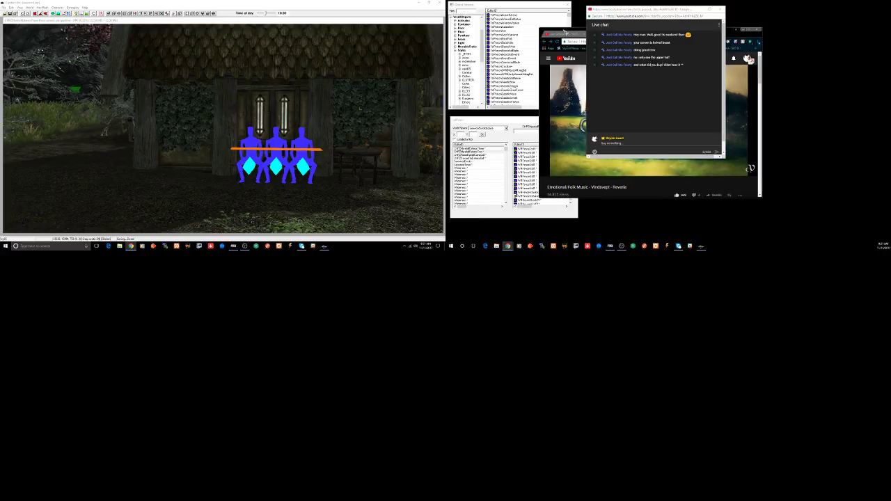
drag(566, 29, 209, 33)
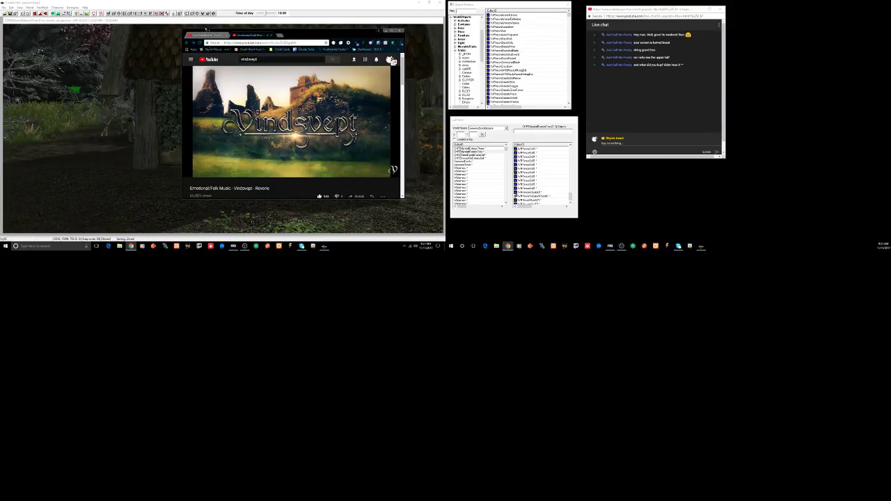
click(205, 35)
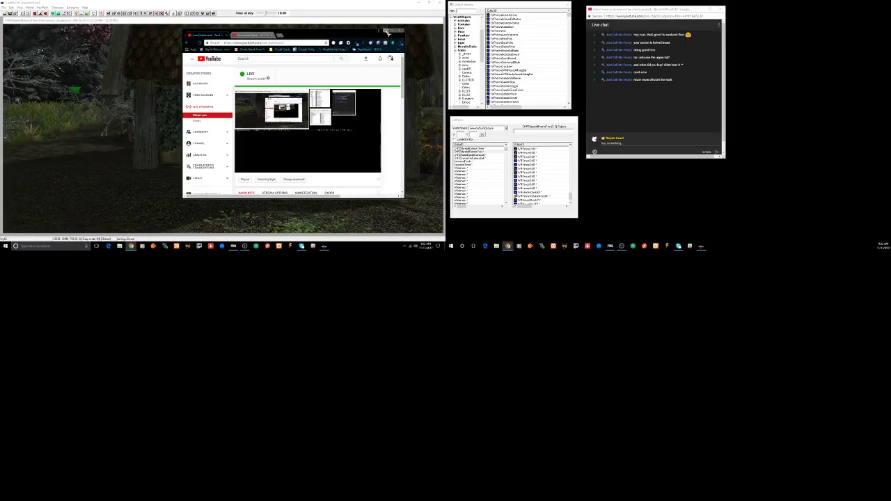
click(387, 31)
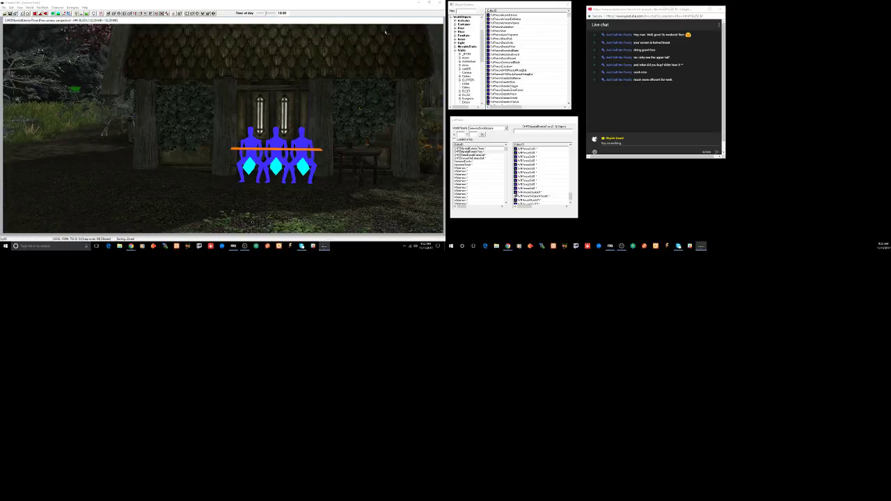
click(277, 144)
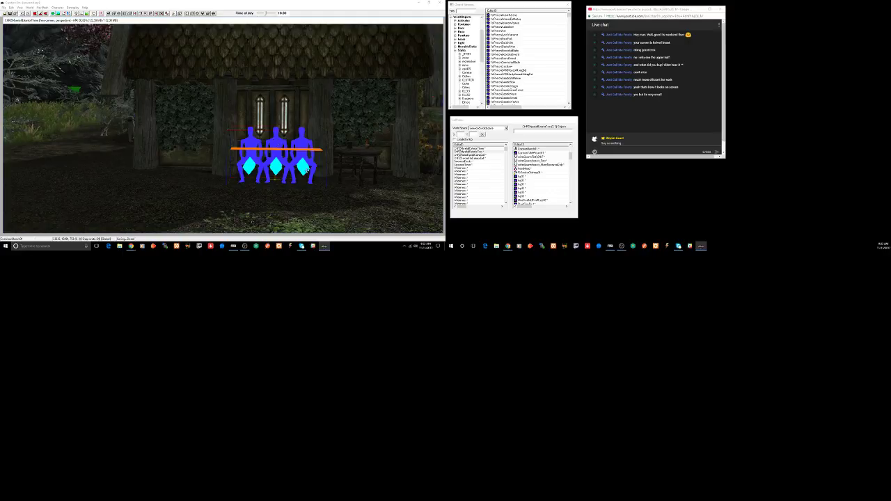
Step: Switch to OBS and remove the second monitor's source from the scene
click(243, 245)
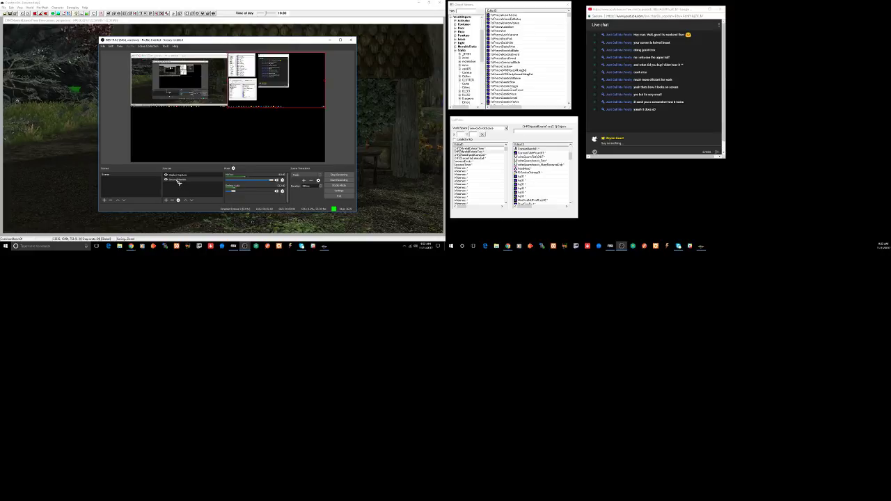
right_click(179, 181)
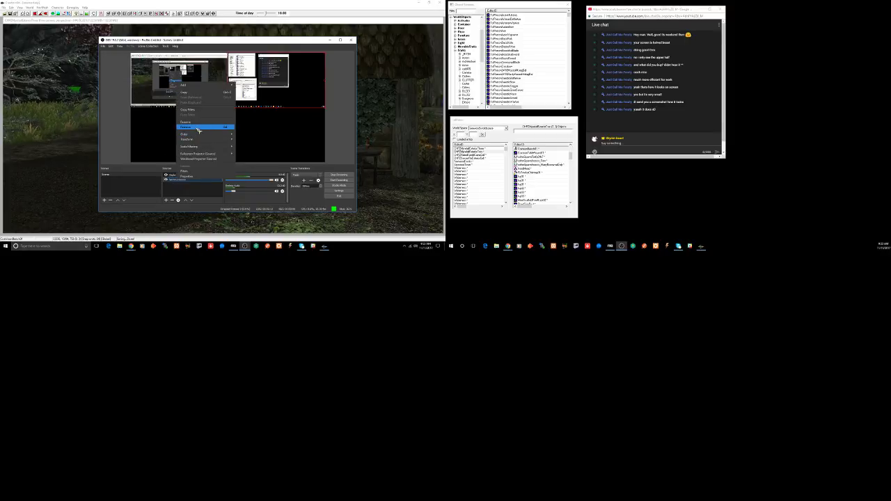
click(197, 128)
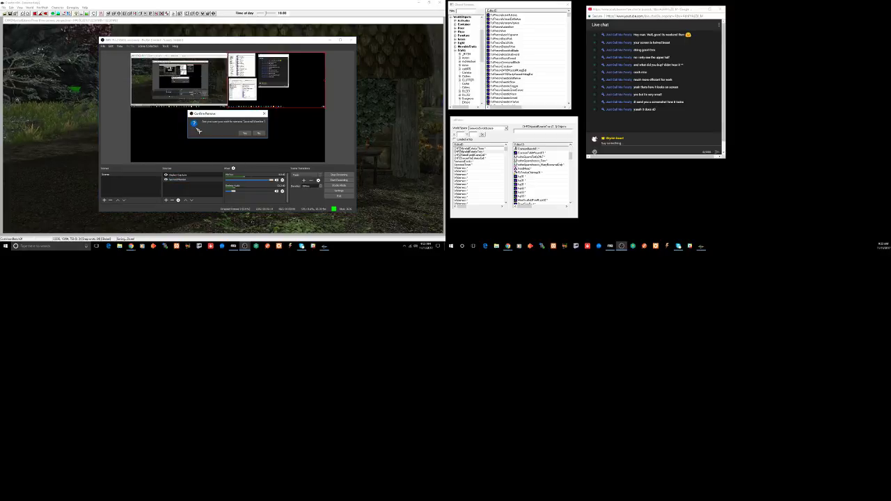
click(252, 135)
Step: Edit the Display Capture source's transform and set its size to 1920 by 1080
click(181, 175)
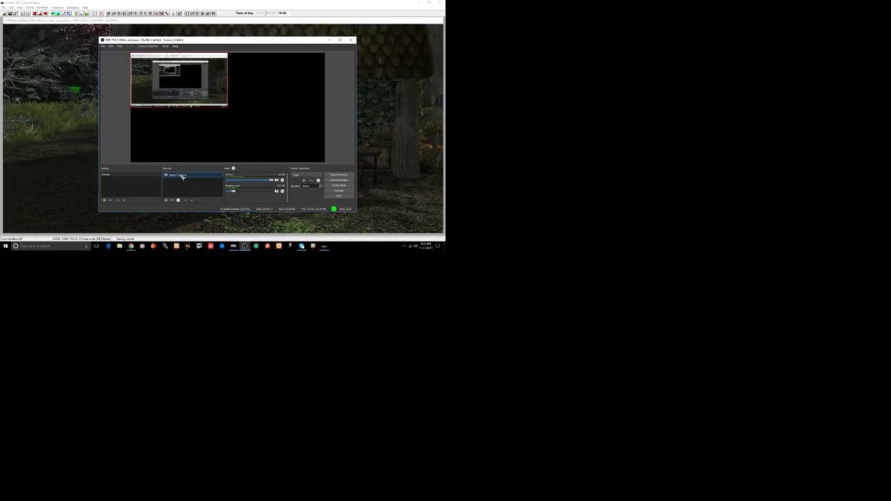
right_click(182, 177)
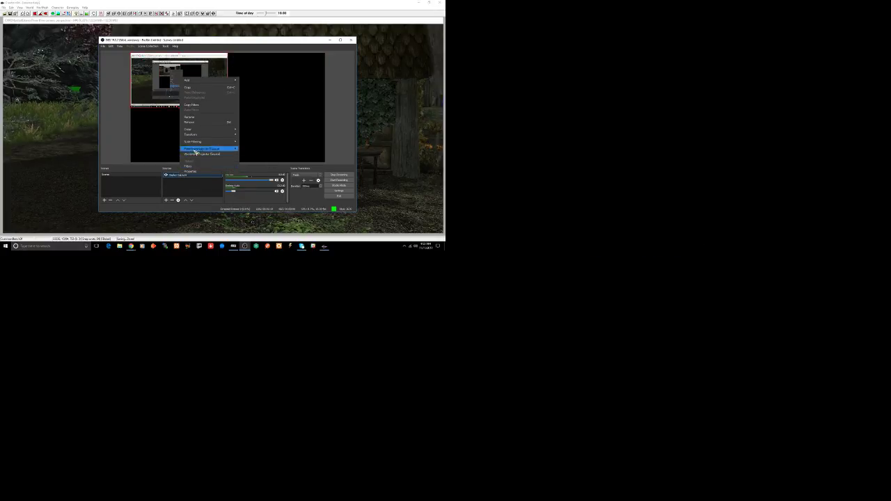
mouse_move(199, 135)
click(246, 135)
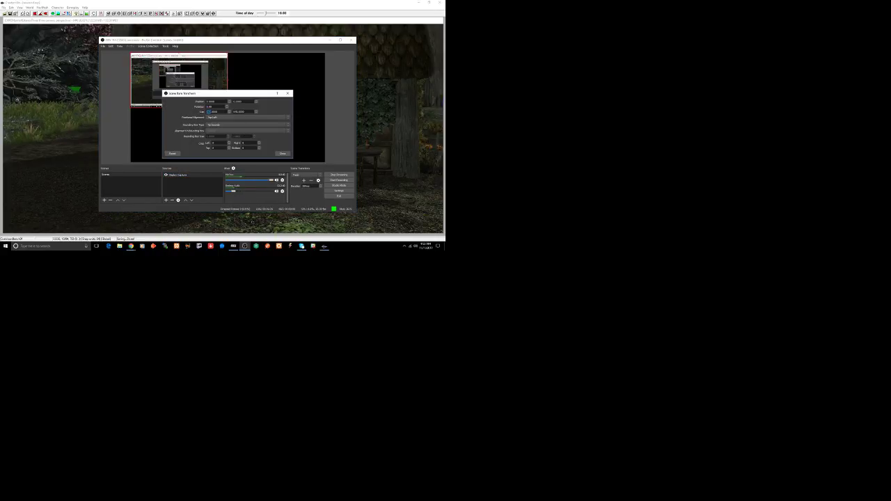
drag(212, 112, 201, 114)
text(1920)
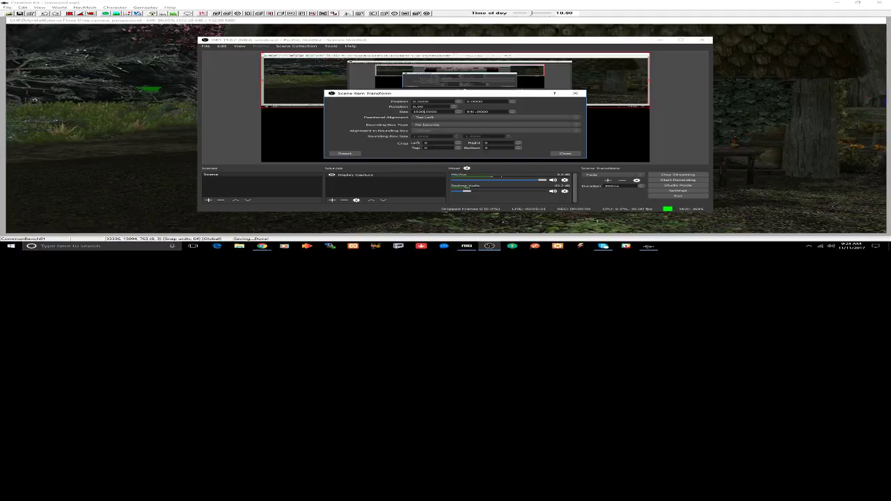
drag(478, 111, 468, 113)
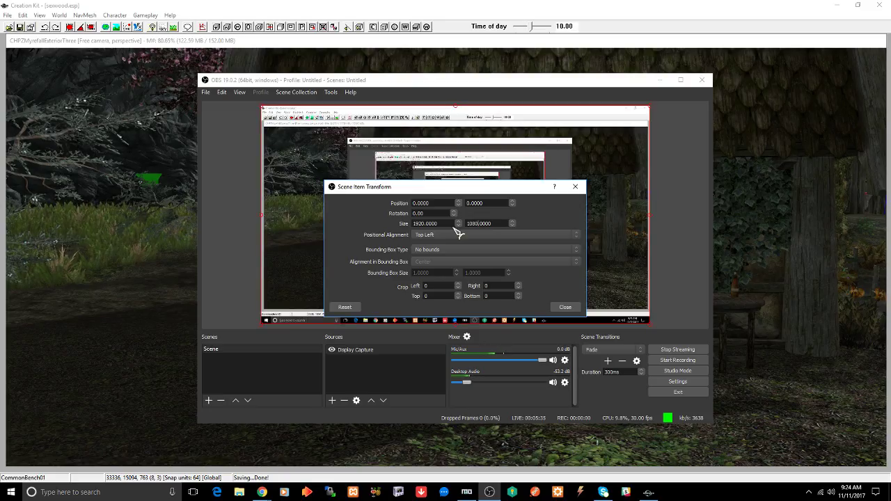
click(565, 307)
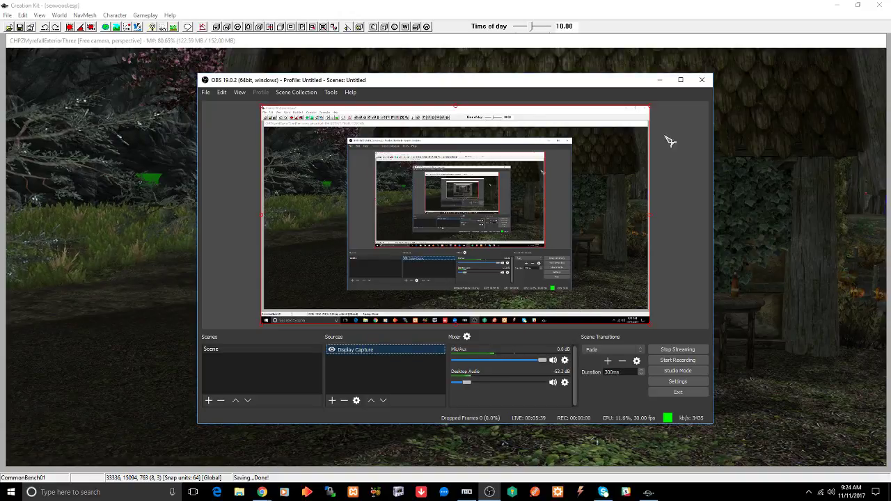
Step: Minimize OBS, return to the Creation Kit, and examine the house with the bench and wall ivy from above
click(660, 80)
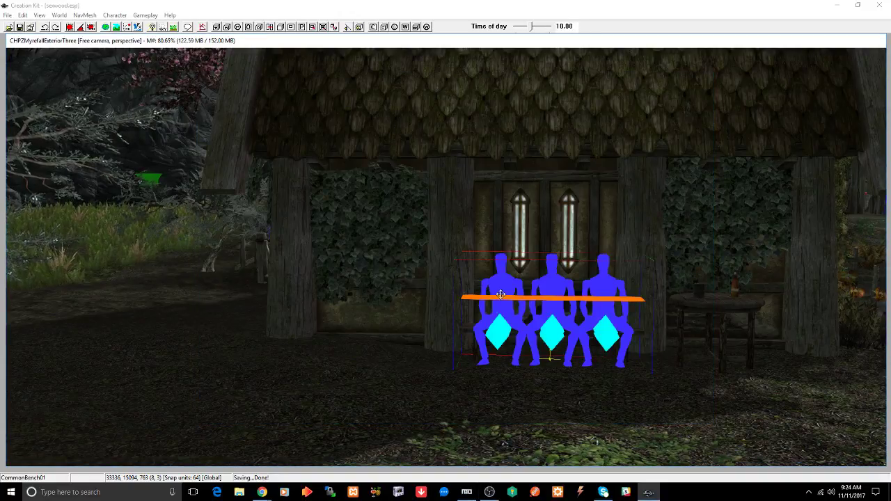
scroll(496, 294, down, 3)
scroll(502, 293, down, 2)
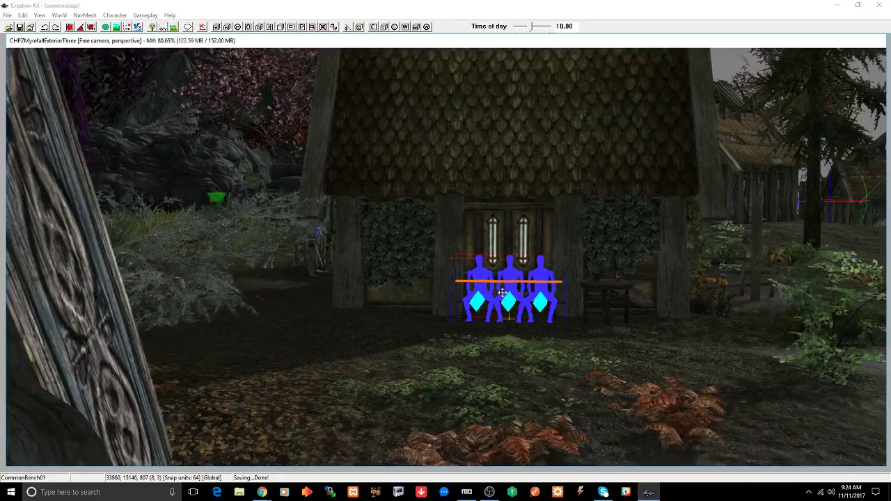
shift+middle_drag(512, 282, 487, 301)
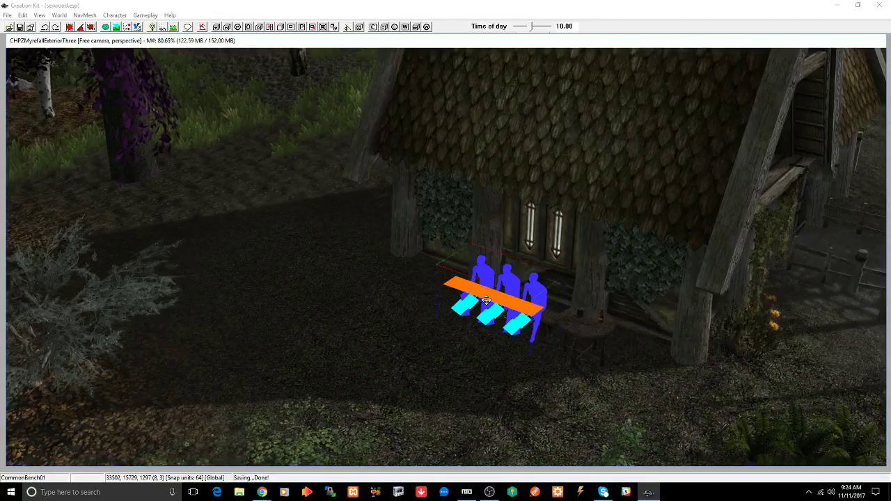
mouse_move(581, 266)
middle_down()
mouse_move(563, 279)
mouse_move(562, 267)
middle_up()
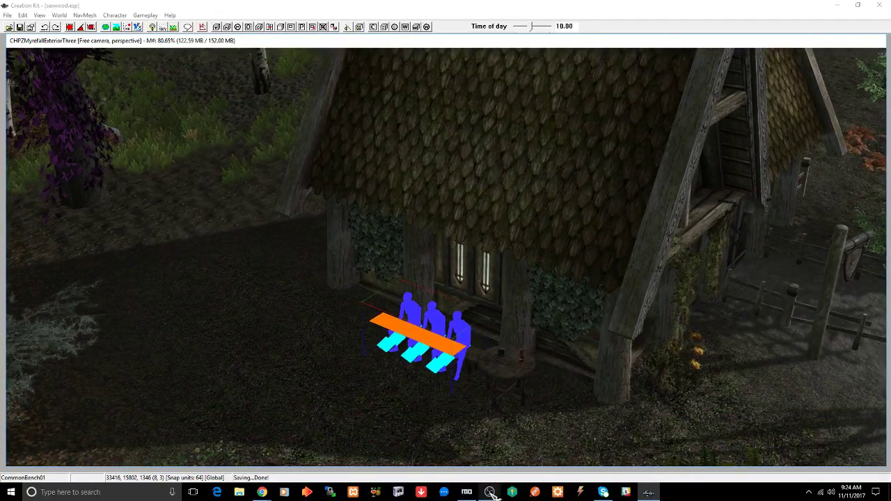
Step: Bring OBS back up, move its window onto the other monitor, and return to the Creation Kit
click(491, 492)
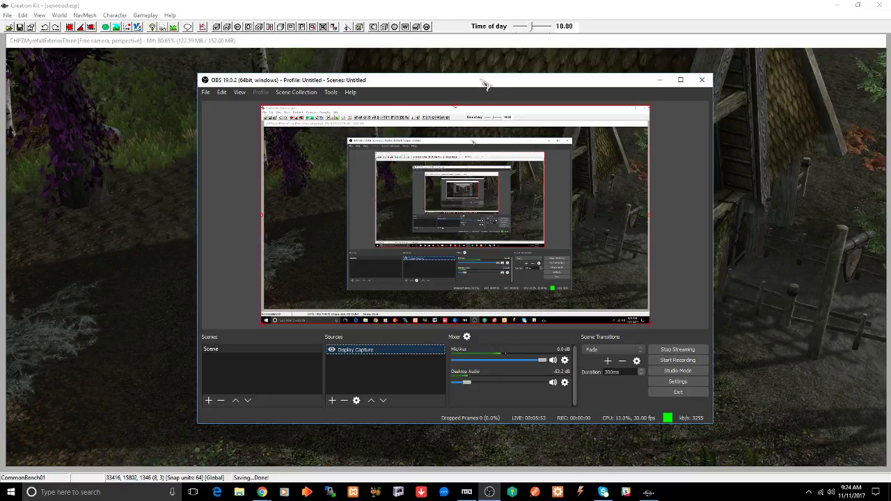
drag(482, 80, 890, 98)
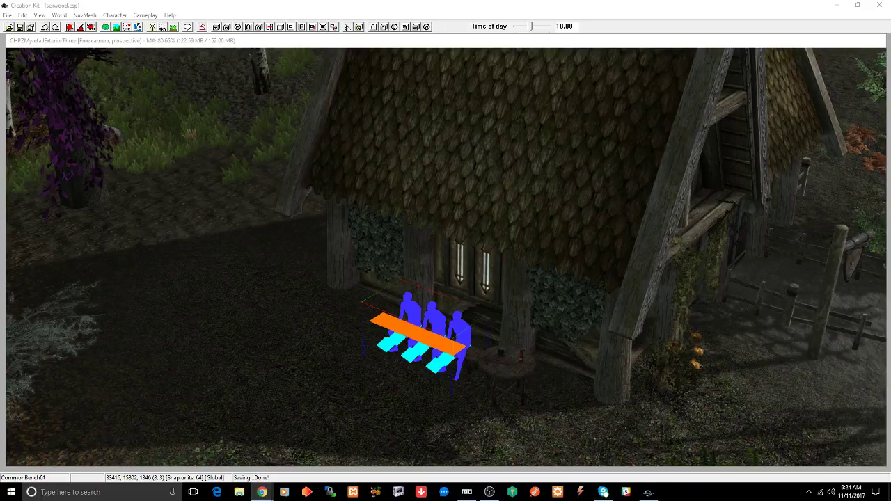
key(alt+Tab)
key(alt+Tab)
Step: Examine the house fronts and path, including the hanging alchemy shop sign and the green fern by the path
click(413, 335)
shift+middle_drag(450, 335, 562, 298)
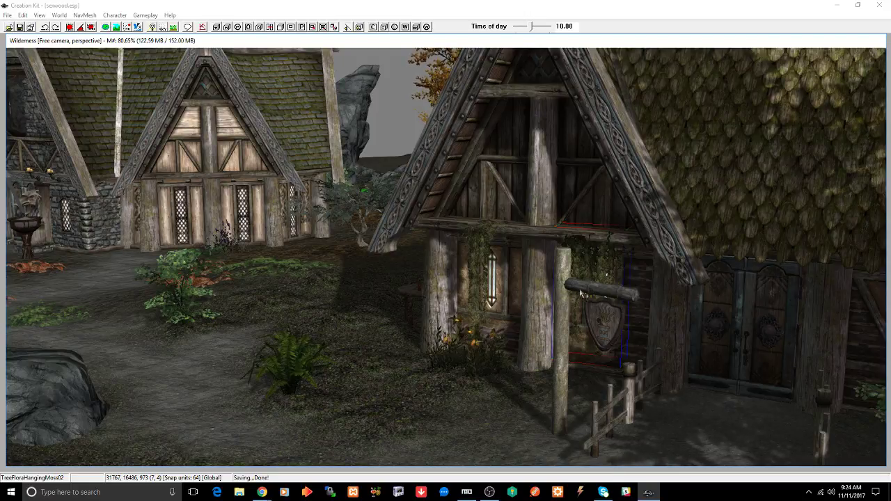
click(584, 289)
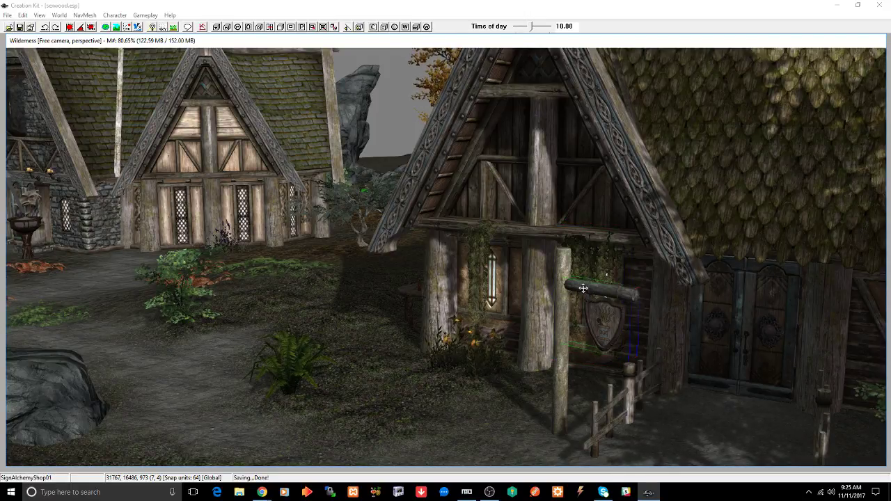
click(303, 357)
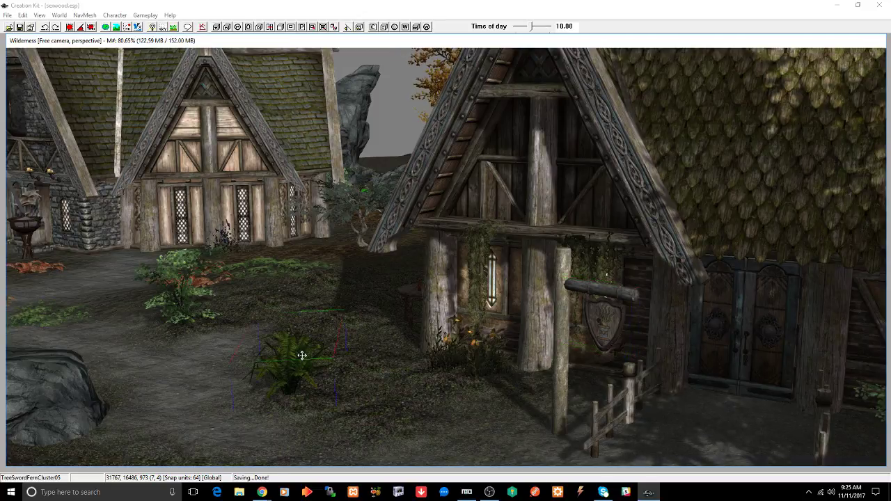
key(shift)
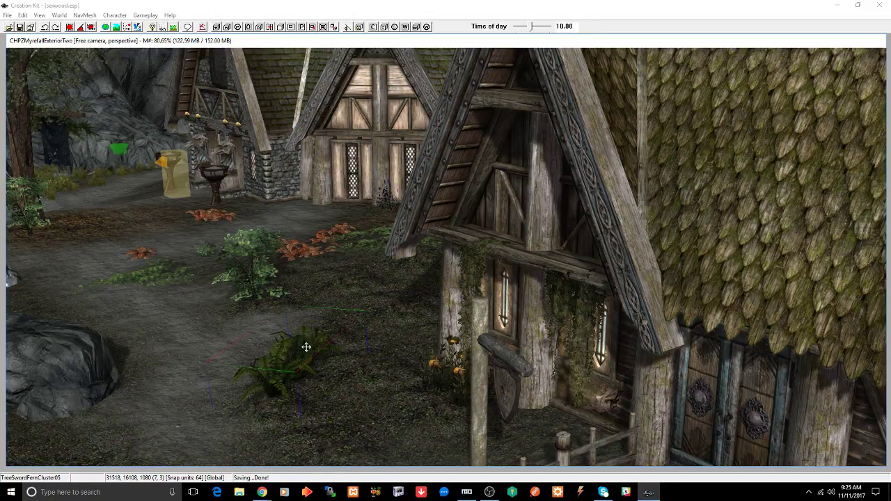
shift+middle_drag(304, 346, 294, 360)
middle_drag(337, 323, 374, 364)
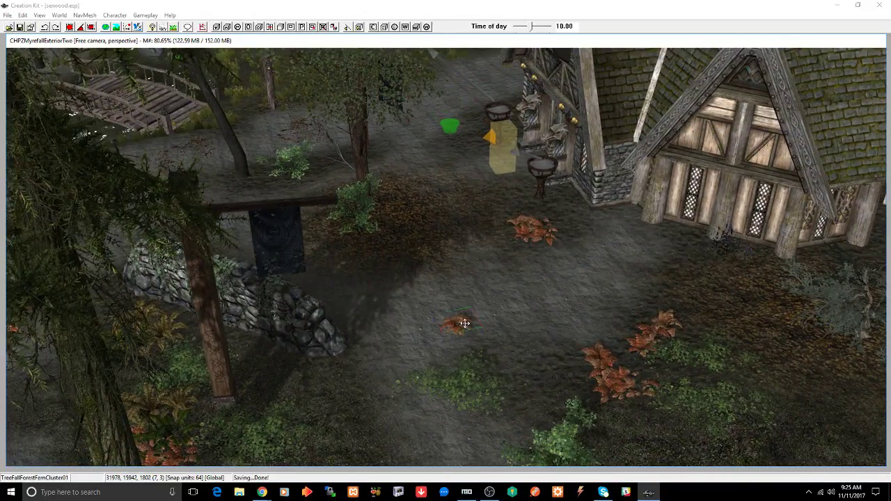
Step: Move the small red fern from the middle of the path onto the leaf-covered ground
shift+middle_drag(467, 327, 430, 341)
scroll(429, 340, up, 5)
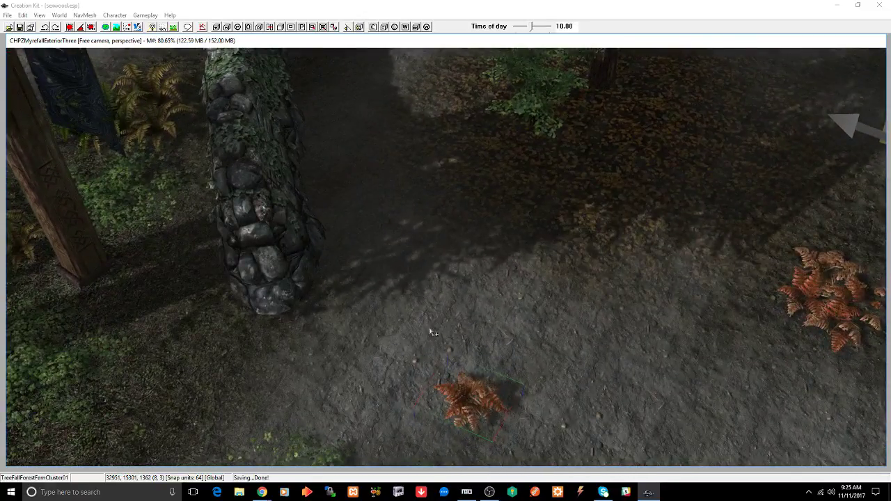
scroll(430, 319, up, 2)
middle_drag(430, 318, 436, 301)
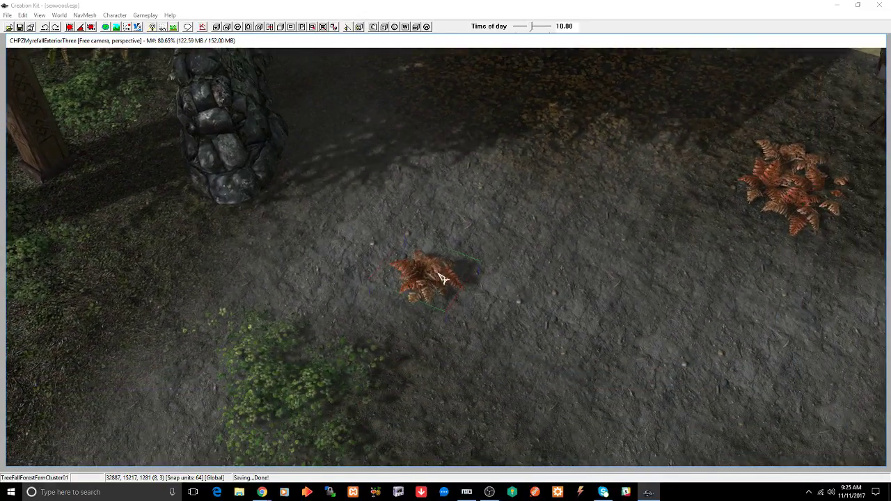
drag(439, 271, 568, 108)
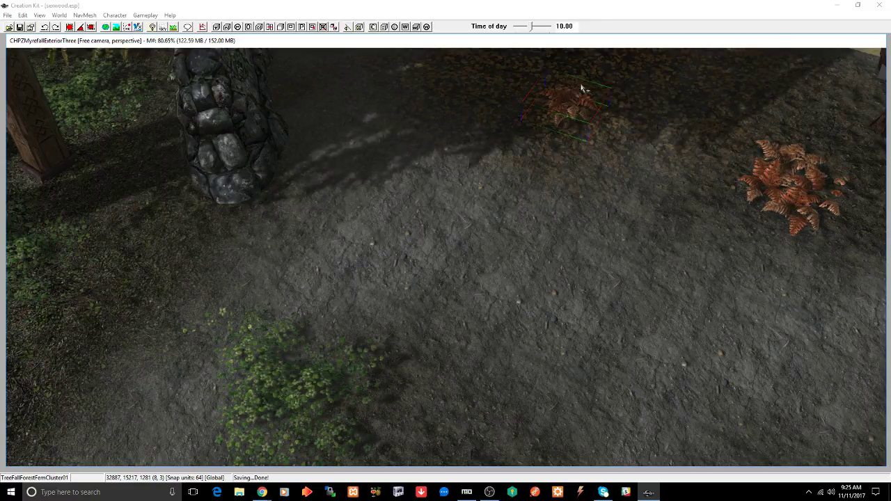
Step: Adjust the height of the red fern on the leaf-covered ground along the Z axis
scroll(579, 144, up, 3)
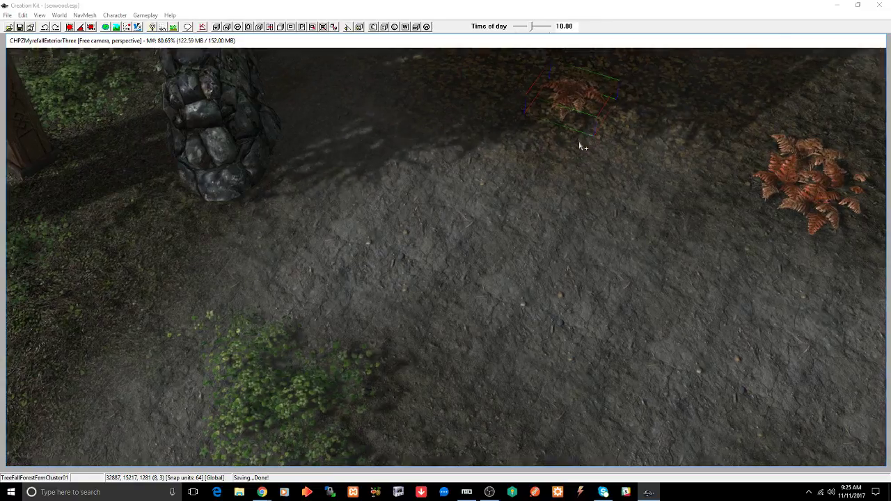
middle_drag(579, 144, 574, 162)
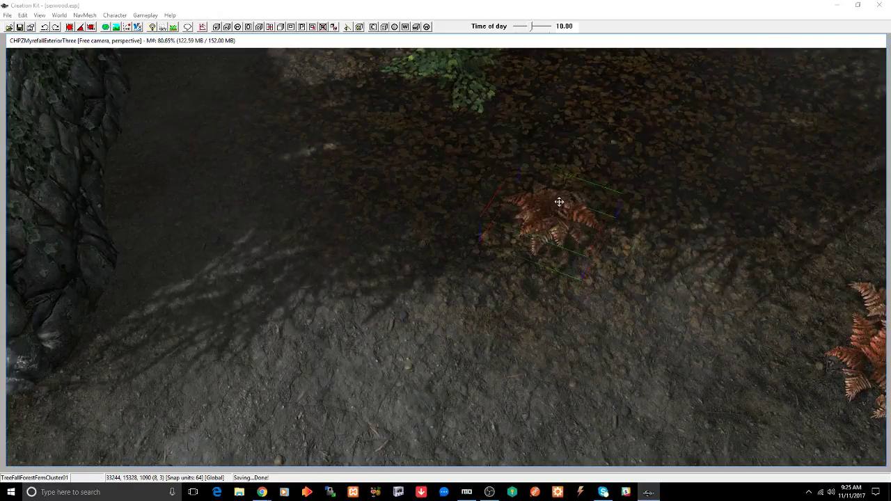
shift+middle_drag(569, 209, 572, 167)
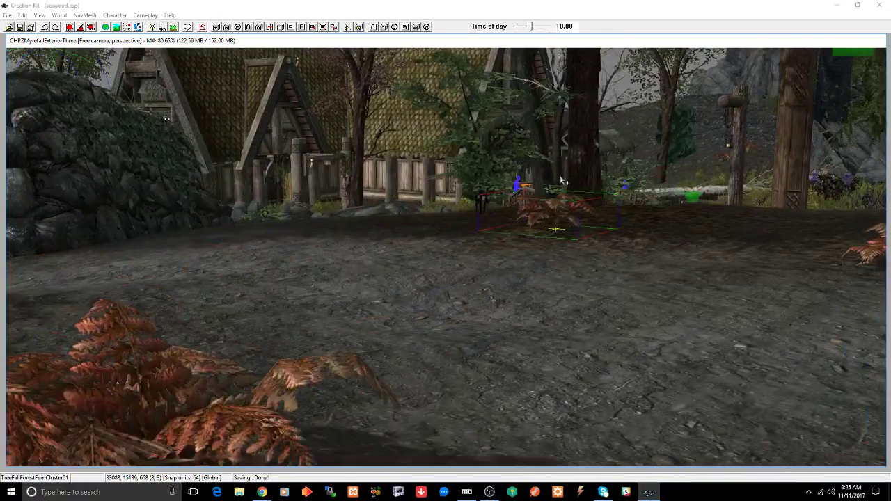
scroll(573, 167, up, 2)
key(z)
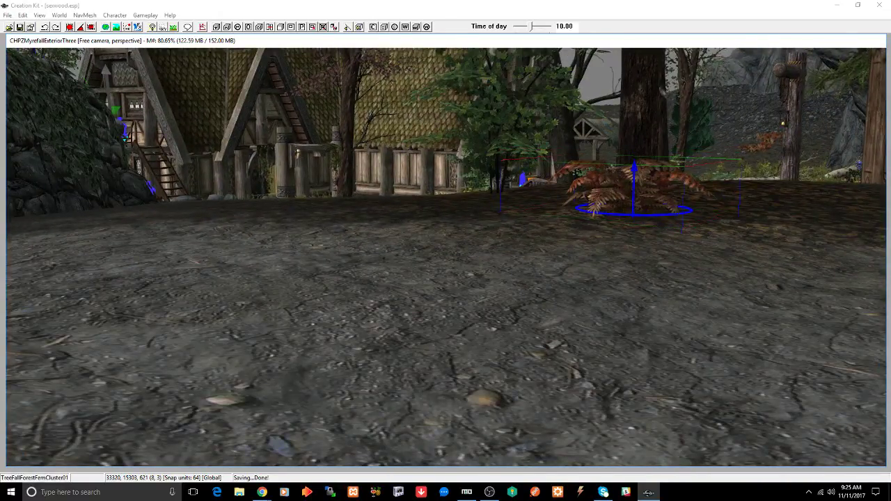
shift+middle_drag(564, 180, 597, 175)
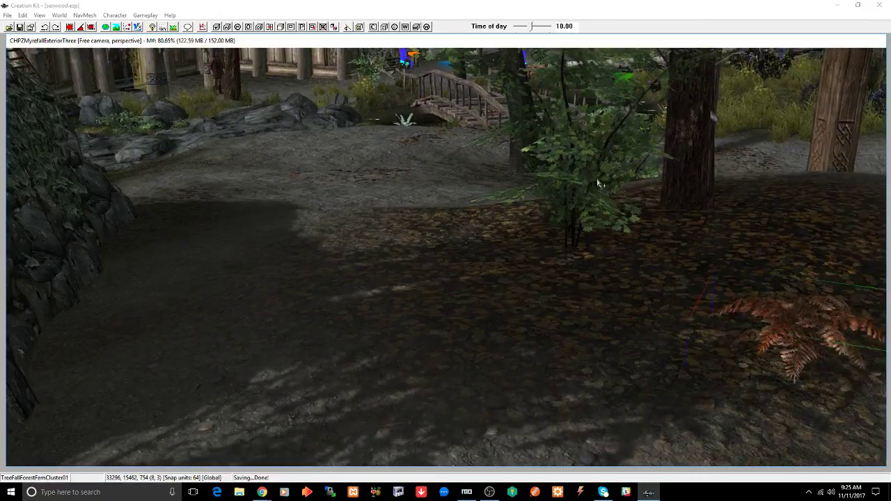
Step: Rotate the vine maple beside the tree trunk slightly and save the plugin
click(597, 183)
right_drag(597, 176, 596, 175)
key(ctrl+s)
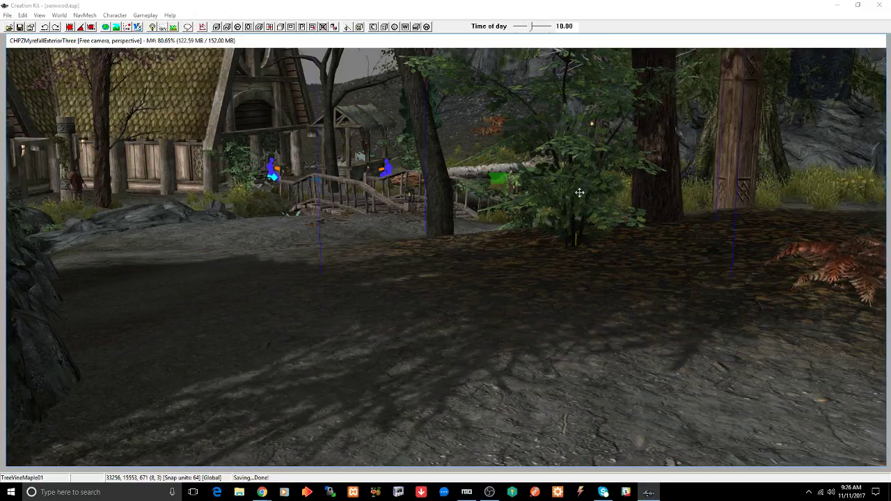
Step: Examine the plants around the stone wall, the leaf-covered ground and the vine maple beside the thatched house
shift+middle_drag(579, 192, 536, 199)
scroll(535, 199, down, 3)
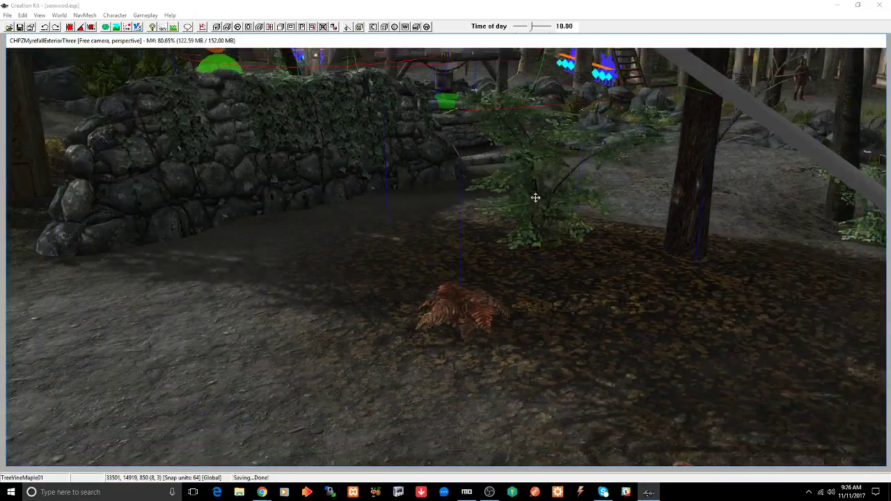
scroll(522, 202, up, 3)
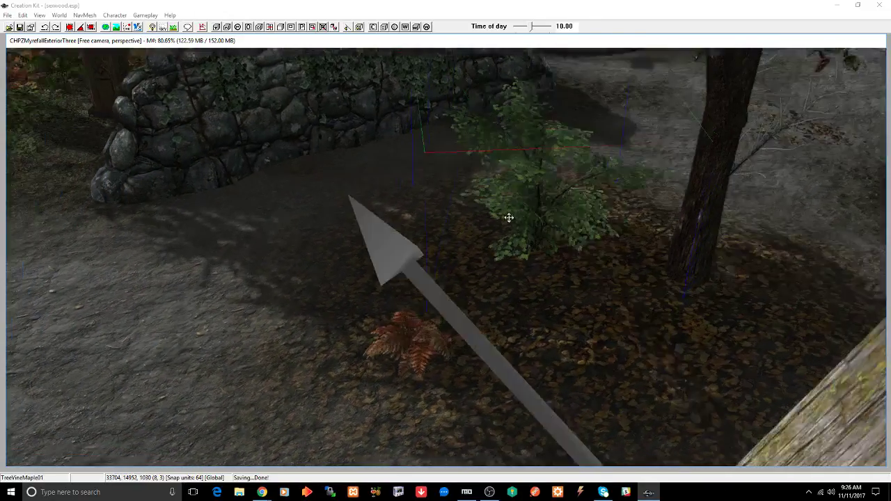
mouse_move(509, 218)
shift+middle_down()
mouse_move(497, 219)
mouse_move(517, 225)
shift+middle_up()
mouse_move(476, 191)
middle_down()
mouse_move(512, 223)
mouse_move(557, 229)
mouse_move(548, 241)
mouse_move(569, 228)
mouse_move(536, 231)
mouse_move(594, 264)
mouse_move(647, 266)
middle_up()
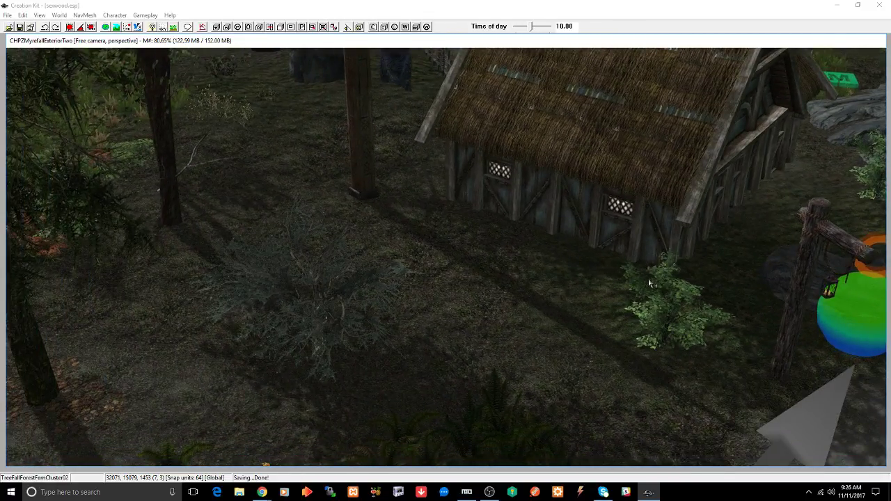
click(650, 281)
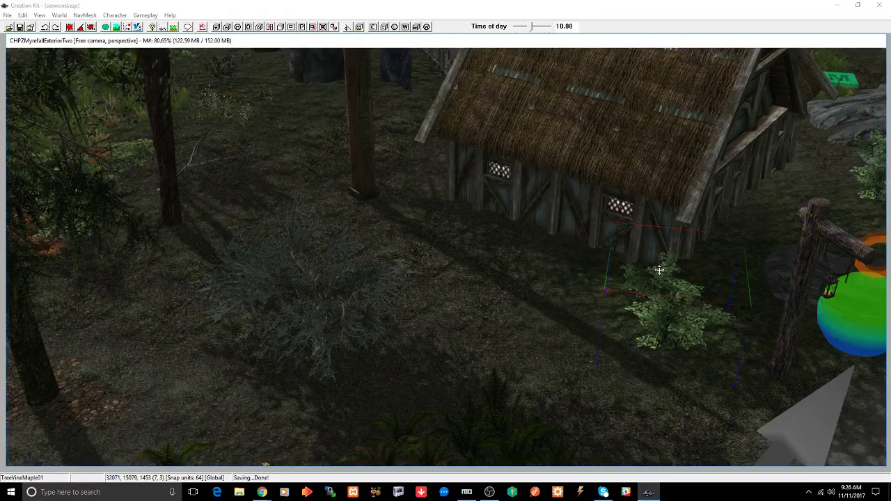
key(shift)
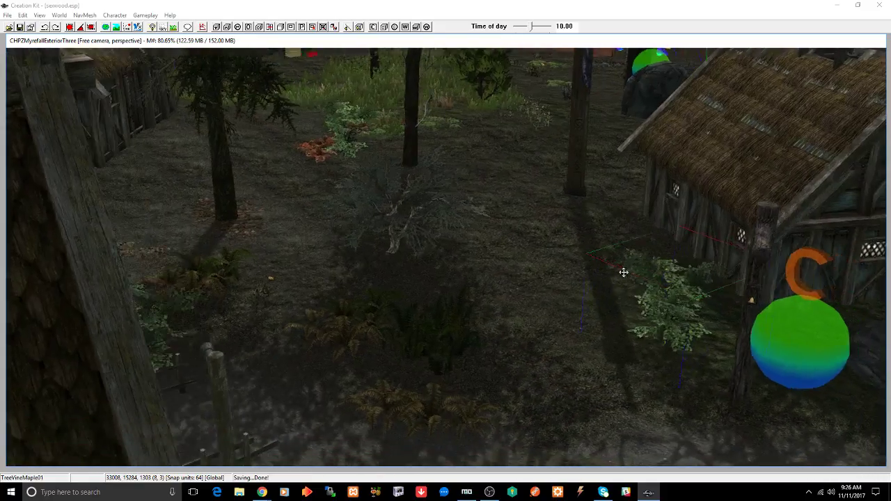
shift+middle_drag(624, 272, 624, 281)
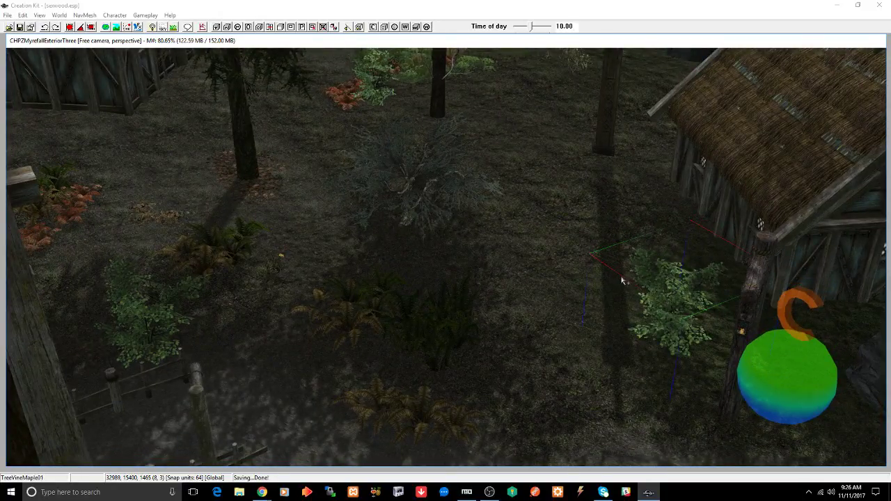
Step: Duplicate the vine maple beside the thatched house and place the copy between the tree trunk and the carved banner post
shift+middle_drag(652, 287, 667, 294)
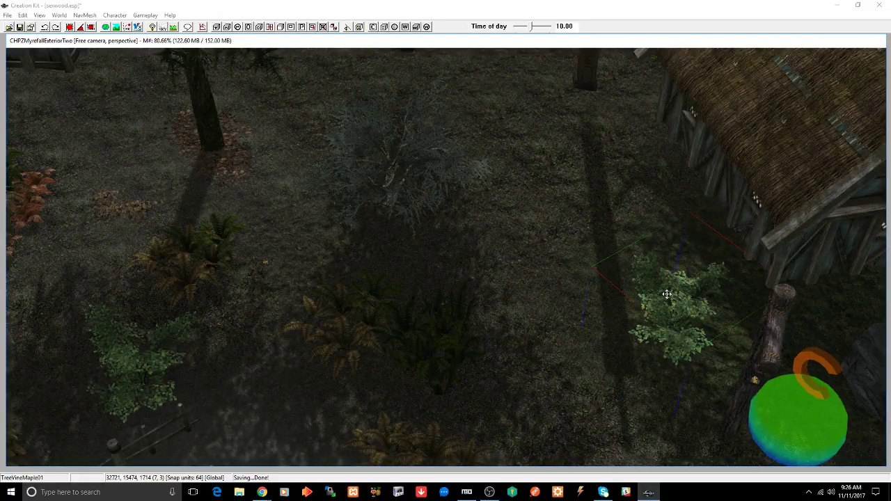
key(ctrl+d)
drag(667, 294, 553, 169)
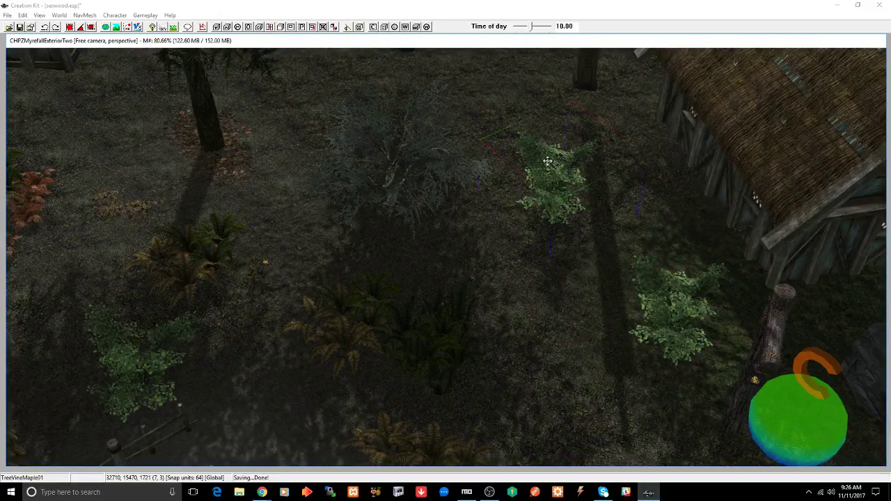
shift+middle_drag(552, 170, 555, 188)
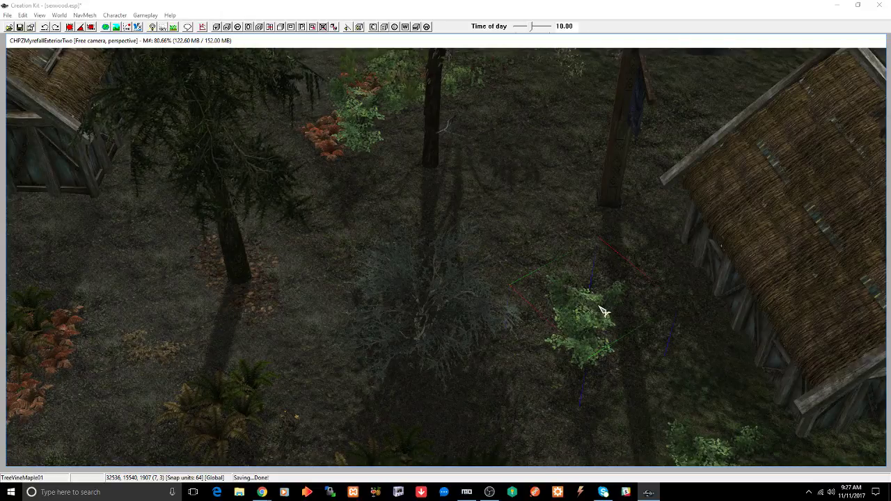
mouse_move(586, 317)
shift+middle_down()
mouse_move(787, 340)
mouse_move(778, 311)
mouse_move(581, 295)
mouse_move(580, 317)
shift+middle_up()
drag(581, 314, 549, 136)
Step: Raise the copied vine maple along the Z axis to fit the ground and save the plugin
key(c)
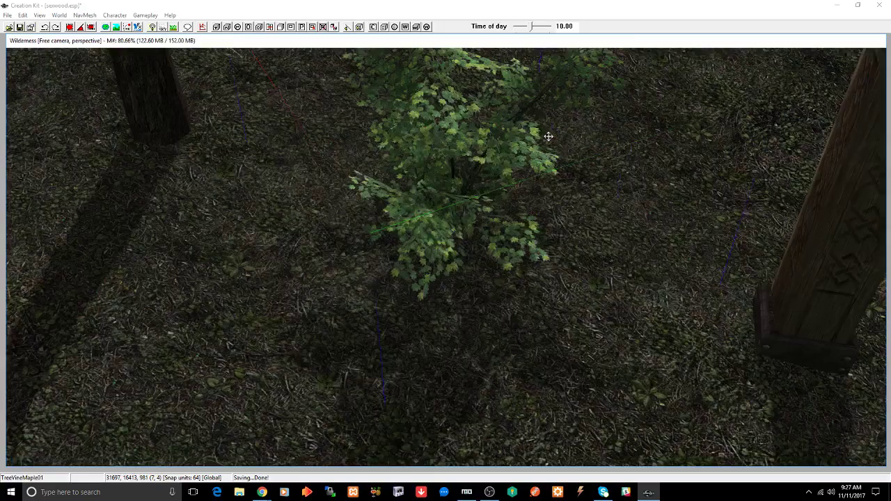
mouse_move(509, 211)
shift+middle_down()
mouse_move(519, 200)
mouse_move(522, 216)
shift+middle_up()
key(z)
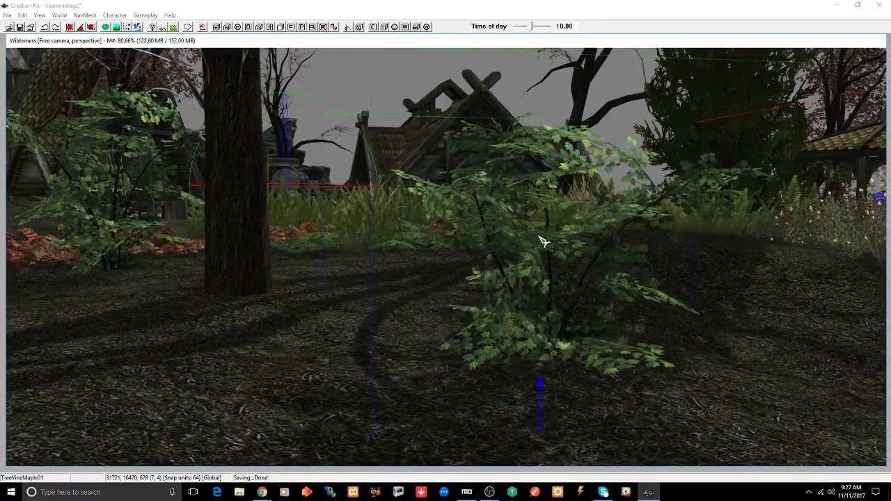
drag(541, 243, 541, 190)
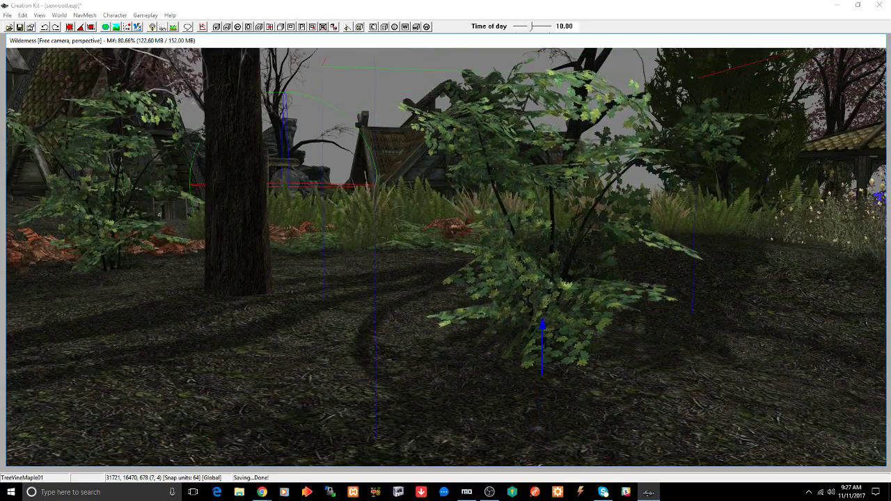
shift+middle_drag(539, 180, 524, 195)
key(ctrl+s)
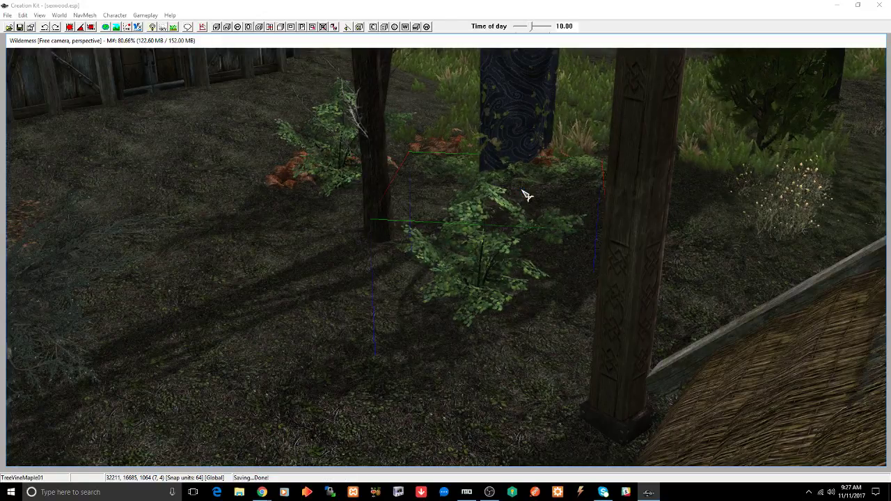
Step: Duplicate the yellow mountain flowers, place the copy on the bare ground near the carved post and turn it to a different angle
scroll(527, 194, down, 4)
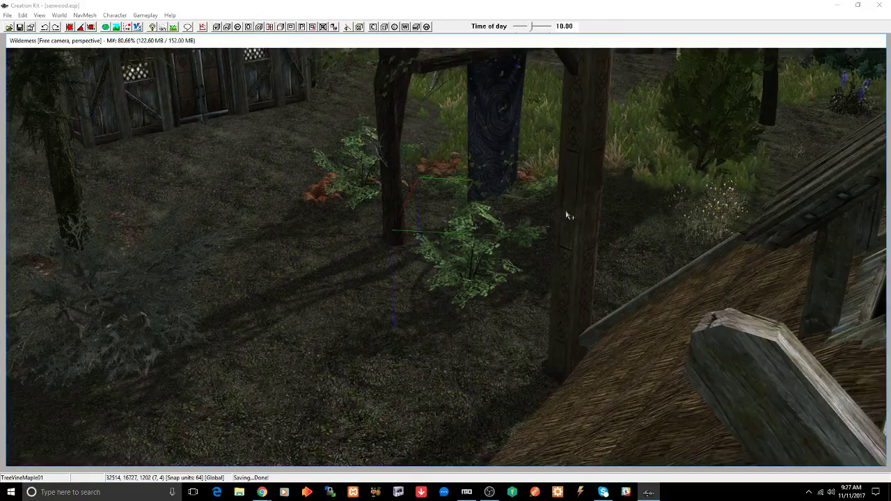
shift+middle_drag(566, 212, 529, 223)
mouse_move(658, 245)
middle_down()
mouse_move(564, 232)
mouse_move(657, 181)
mouse_move(646, 246)
middle_up()
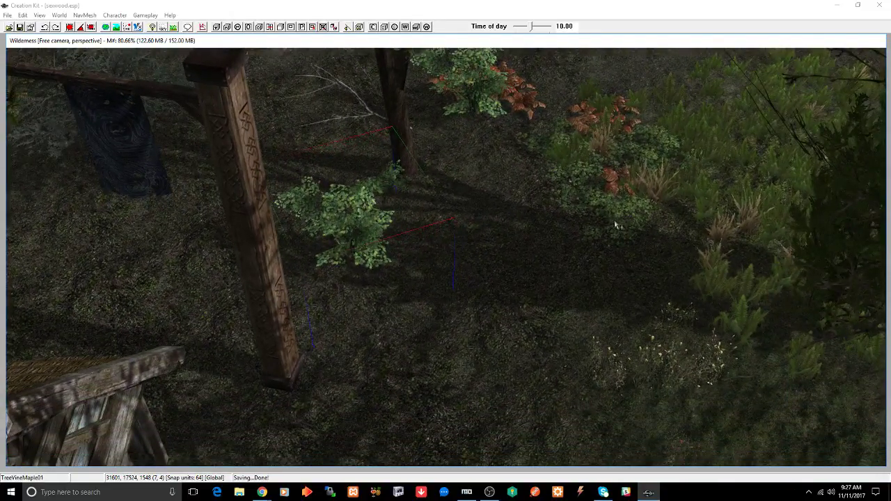
click(662, 357)
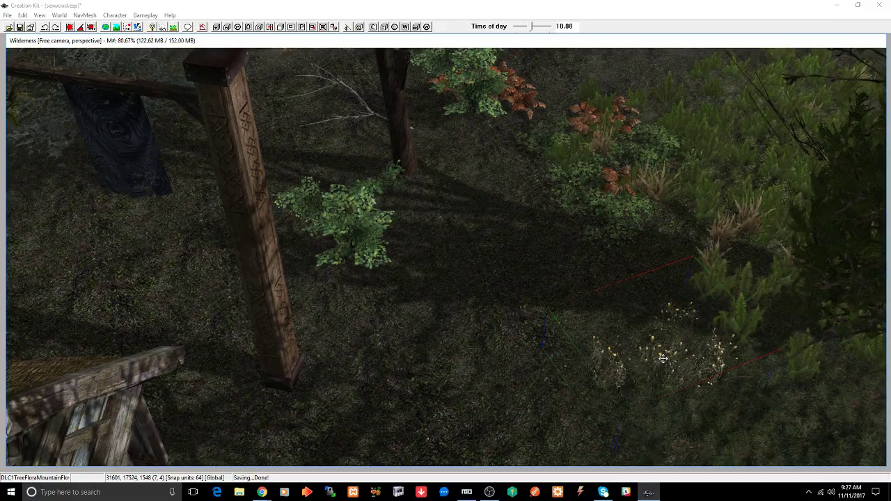
key(ctrl+d)
drag(664, 359, 474, 297)
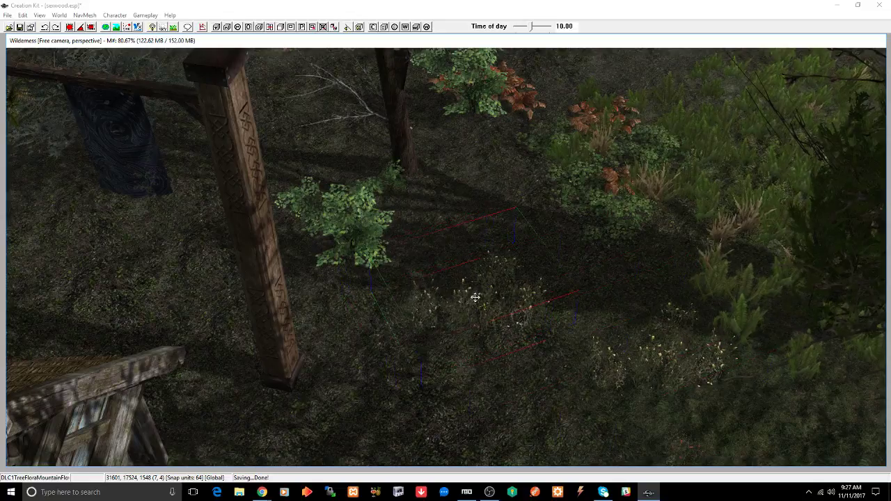
right_drag(474, 297, 476, 294)
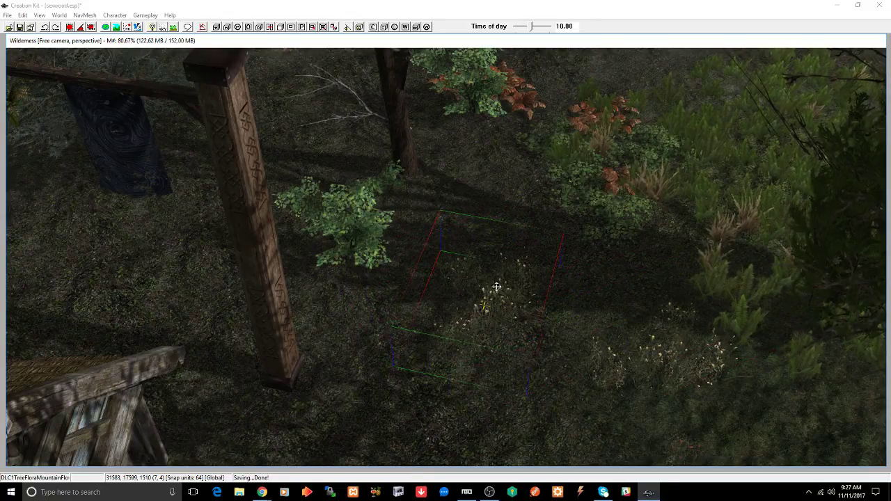
Step: Shift the copied yellow flowers closer to the carved post and tilt them to follow the slope of the ground
shift+middle_drag(476, 294, 541, 268)
scroll(486, 265, up, 1)
scroll(486, 265, up, 4)
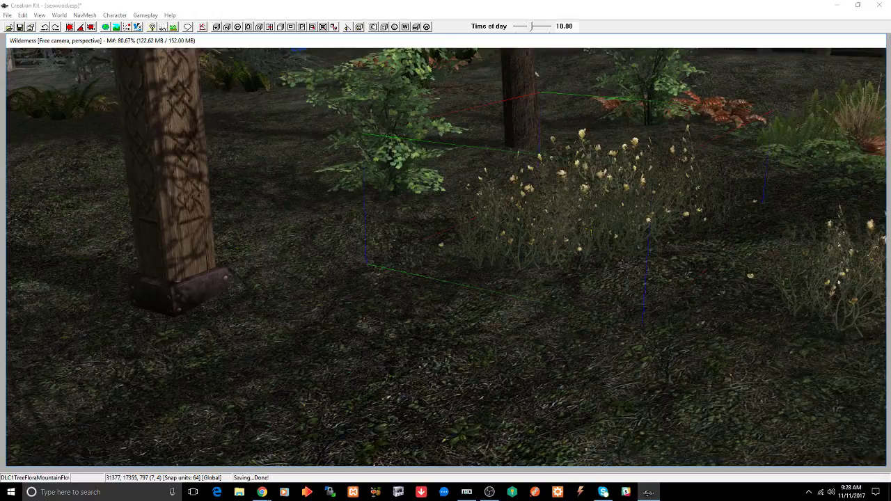
drag(592, 227, 541, 255)
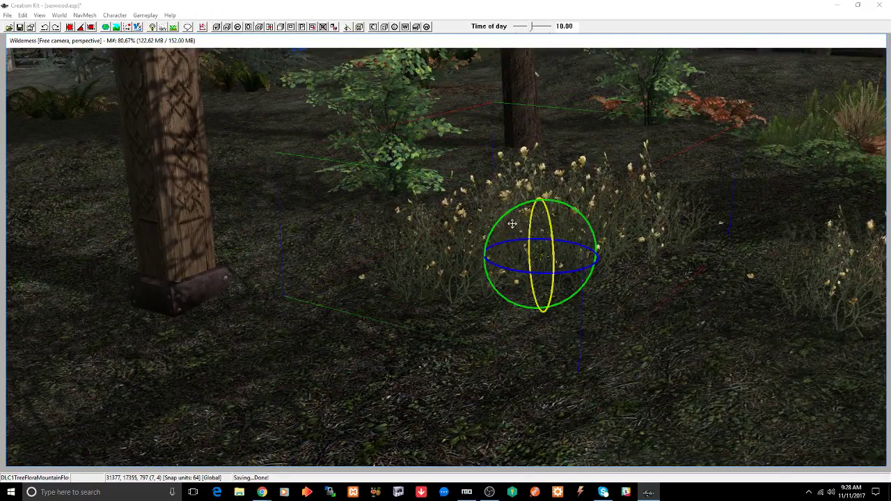
drag(513, 213, 503, 221)
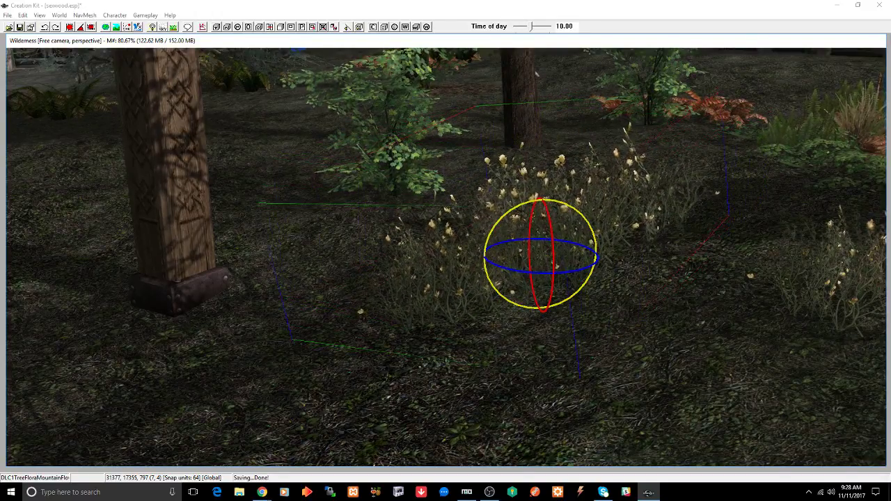
Step: Lower the tilted yellow flowers onto the ground and save the plugin
mouse_move(560, 218)
shift+middle_down()
mouse_move(551, 227)
mouse_move(568, 224)
shift+middle_up()
drag(569, 225, 568, 262)
shift+middle_drag(567, 284, 560, 263)
key(ctrl+s)
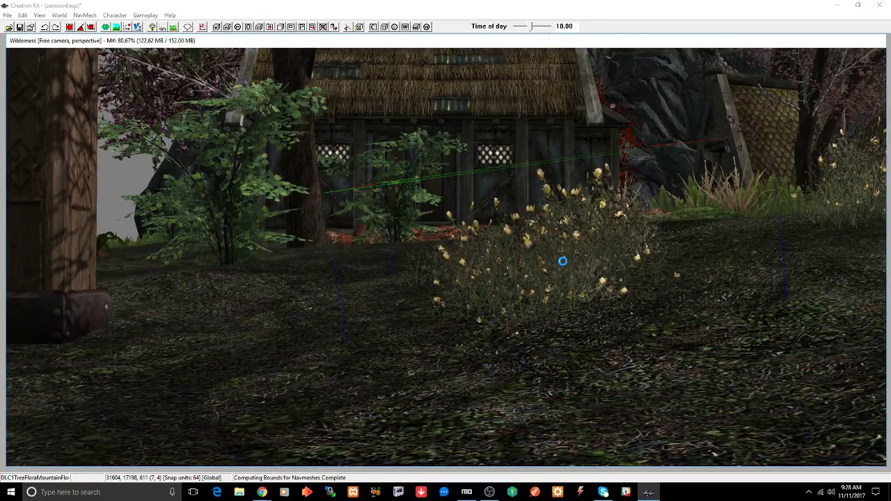
Step: Replace the selected DLC1TreeFloraMountainFlower01Yellow copy with TreeFloraMountainFlower01Blue using Search & Replace, limited to the selection
scroll(565, 258, down, 3)
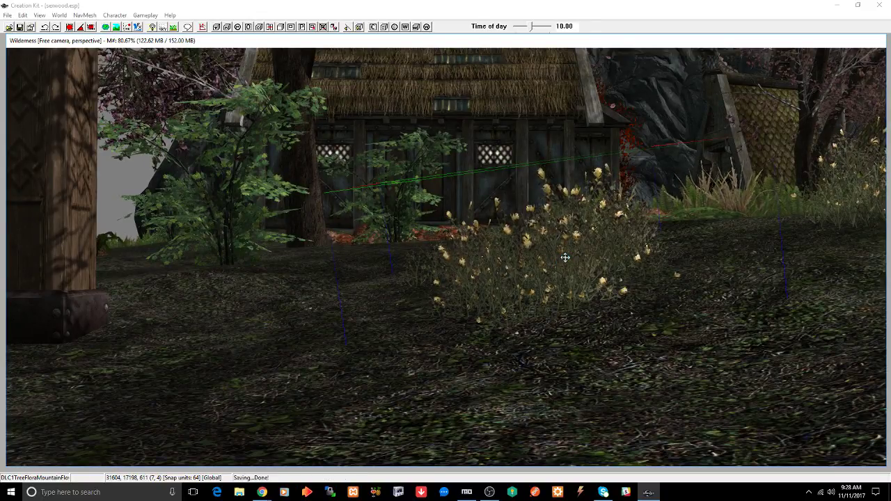
scroll(565, 257, down, 2)
scroll(565, 258, down, 3)
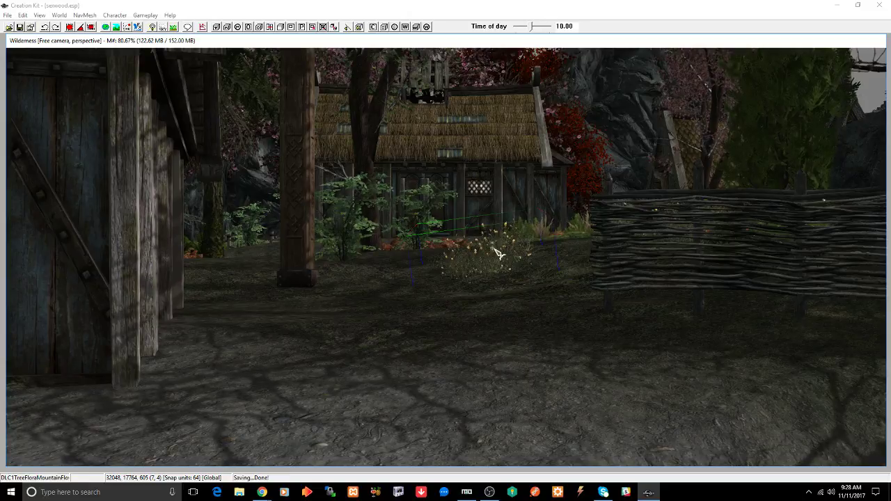
key(f)
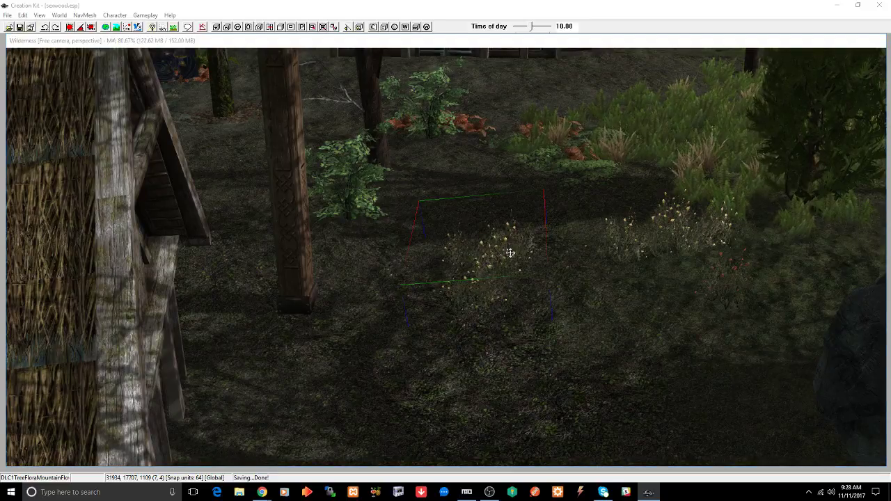
key(ctrl+f)
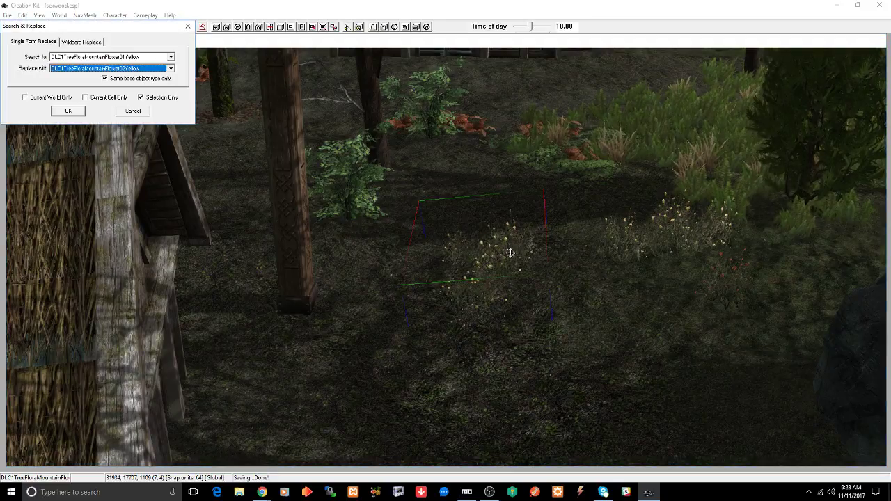
click(84, 68)
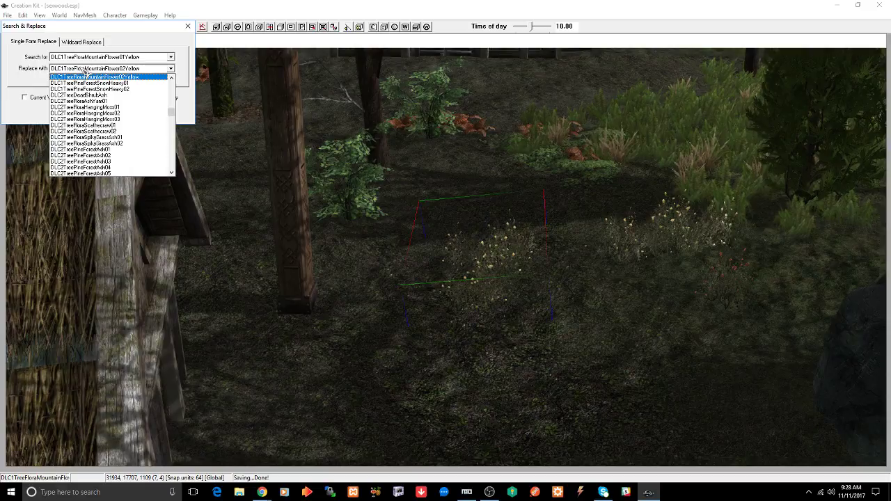
scroll(83, 68, up, 3)
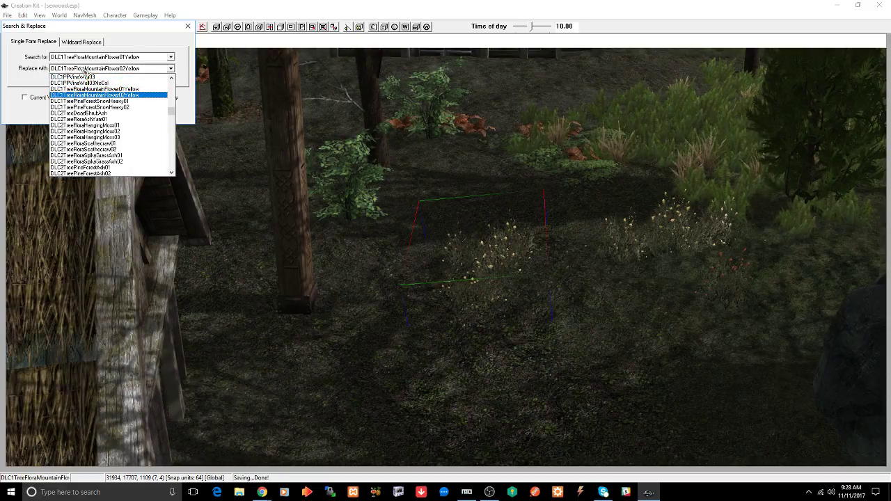
text(treefl)
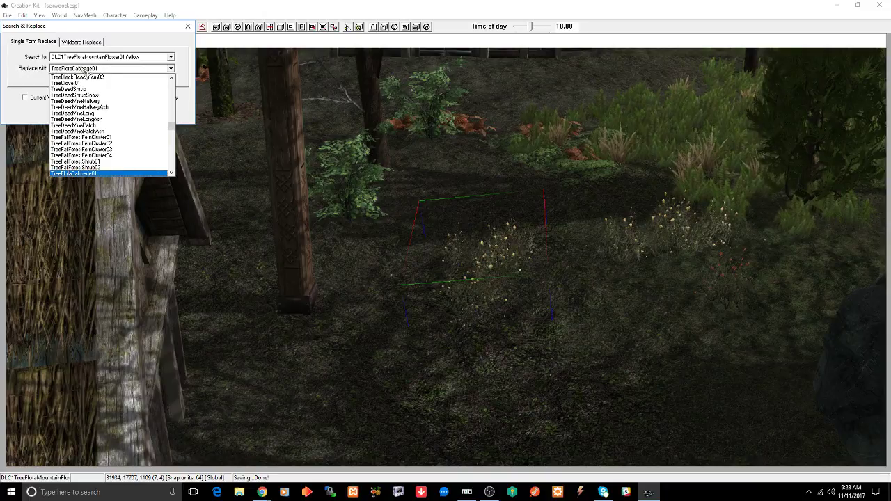
text(oram)
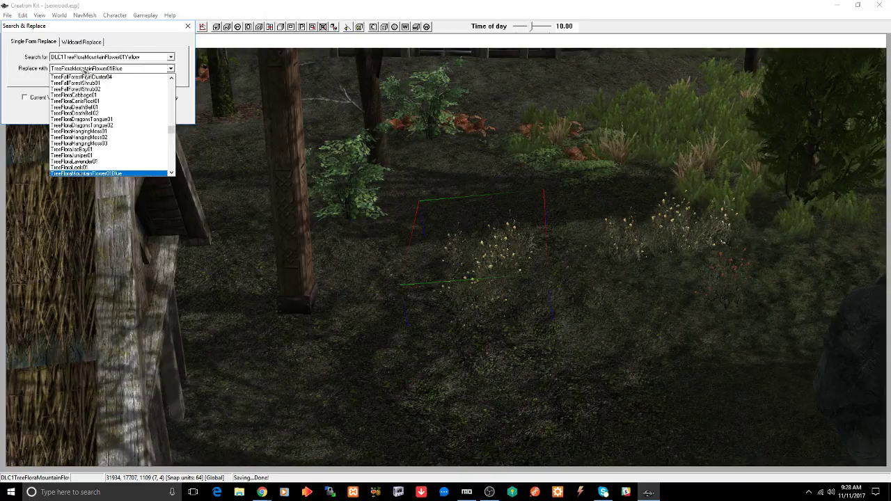
key(Return)
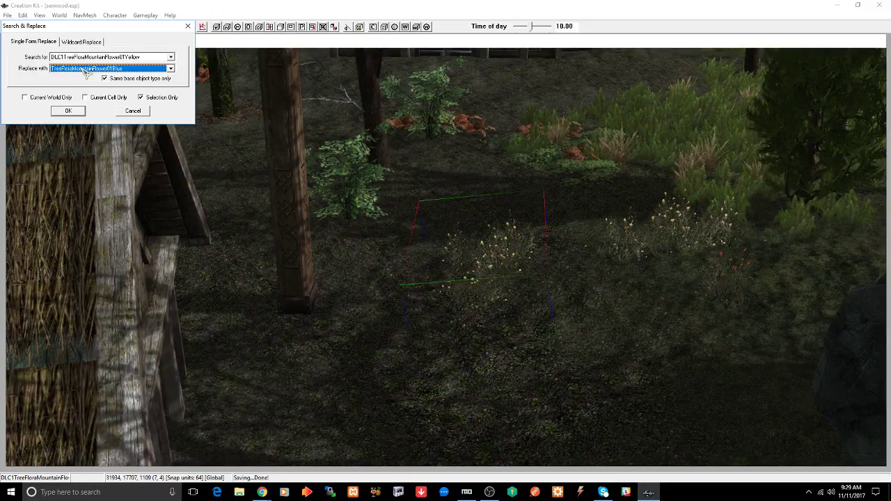
click(67, 111)
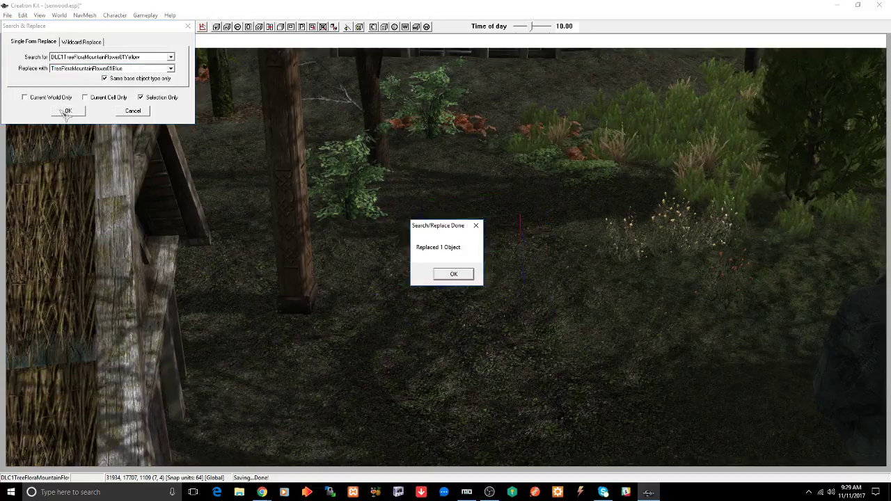
click(465, 275)
Step: Raise the blue mountain flower slightly along the Z axis to fit the ground and save the plugin
scroll(466, 278, up, 2)
scroll(466, 280, up, 3)
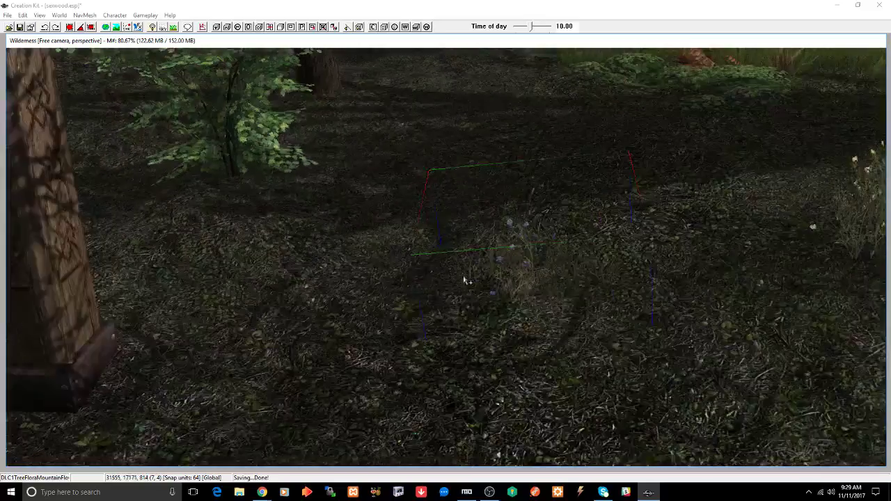
click(533, 278)
shift+middle_drag(534, 277, 525, 259)
scroll(529, 257, down, 6)
key(z)
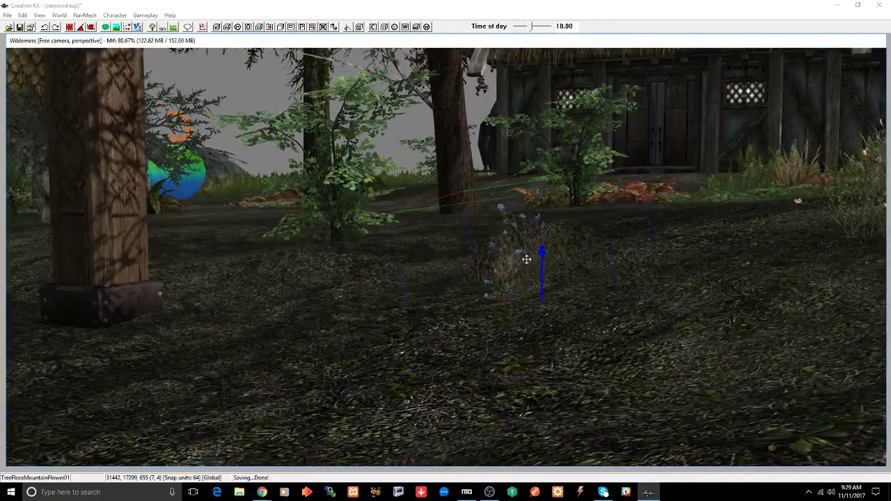
drag(526, 259, 526, 251)
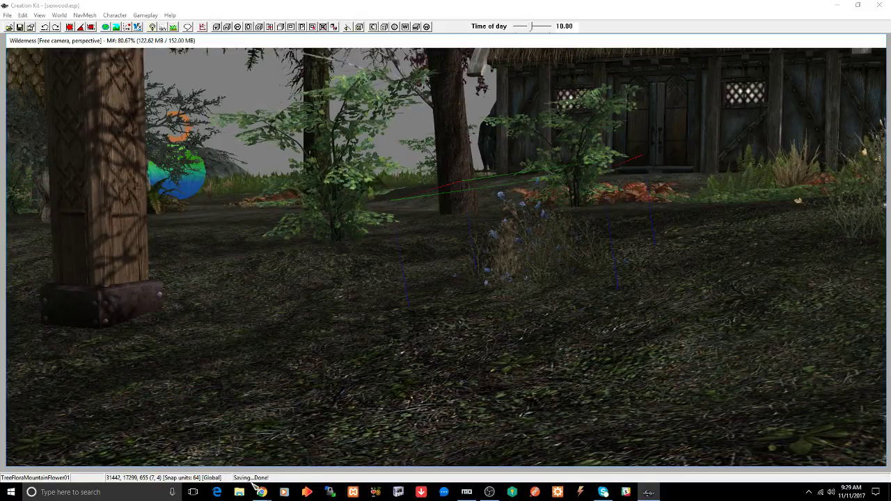
Step: Switch to Chrome and search Google for "4k streaming bit rate" in a new tab
mouse_move(259, 491)
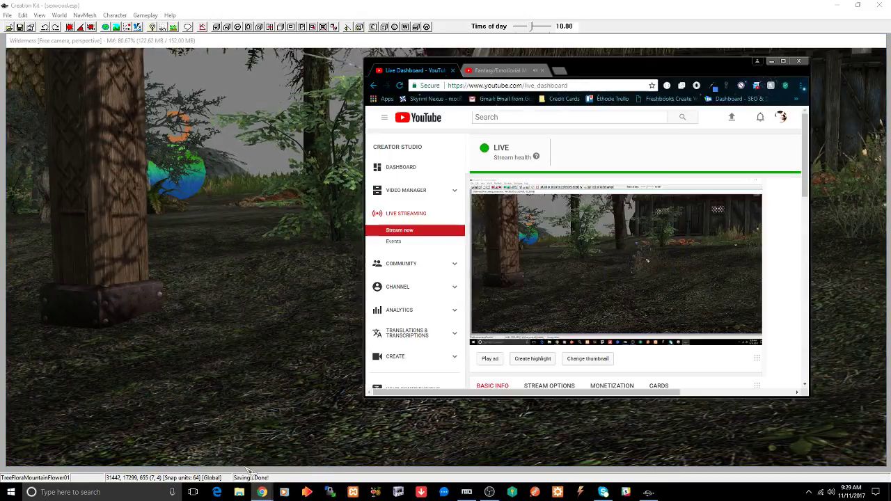
click(230, 453)
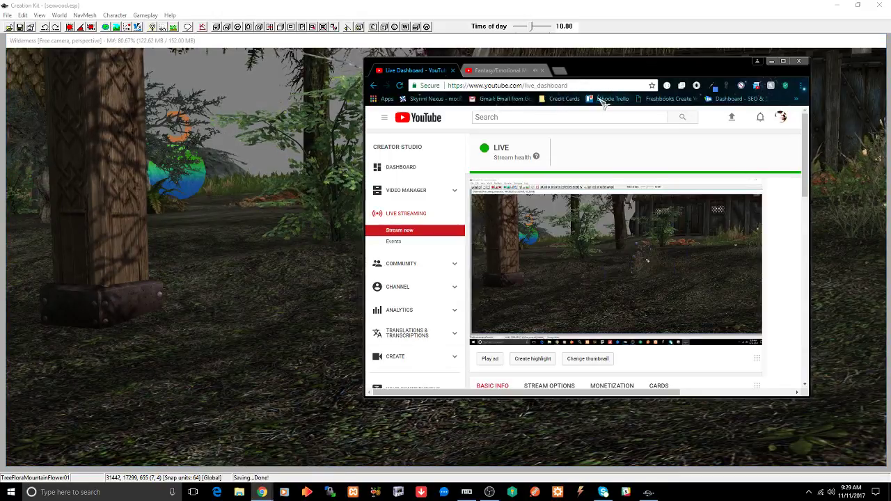
click(784, 61)
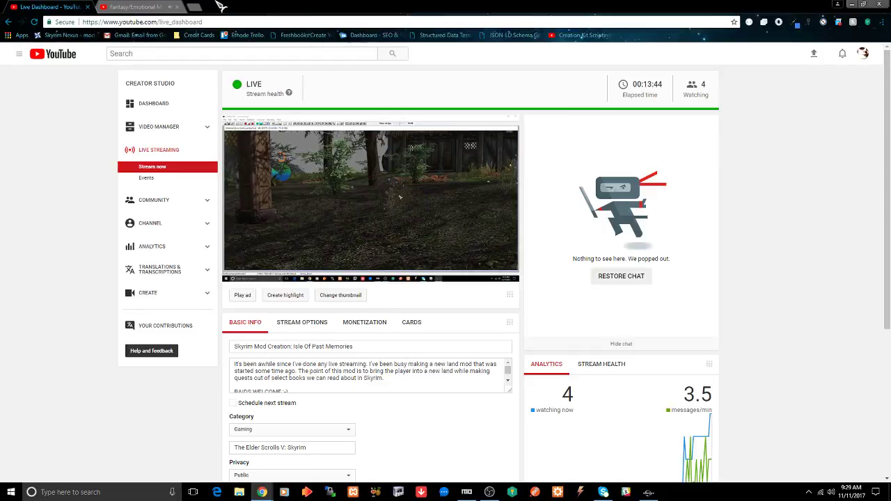
click(194, 7)
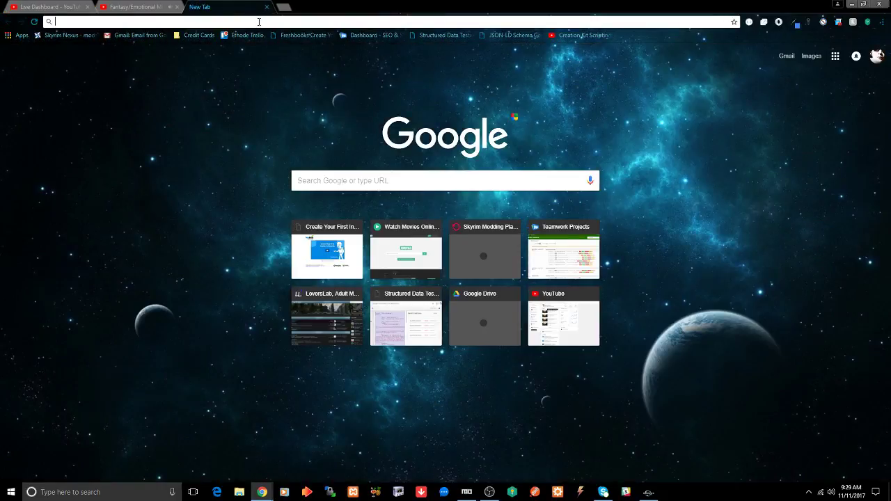
text(4k )
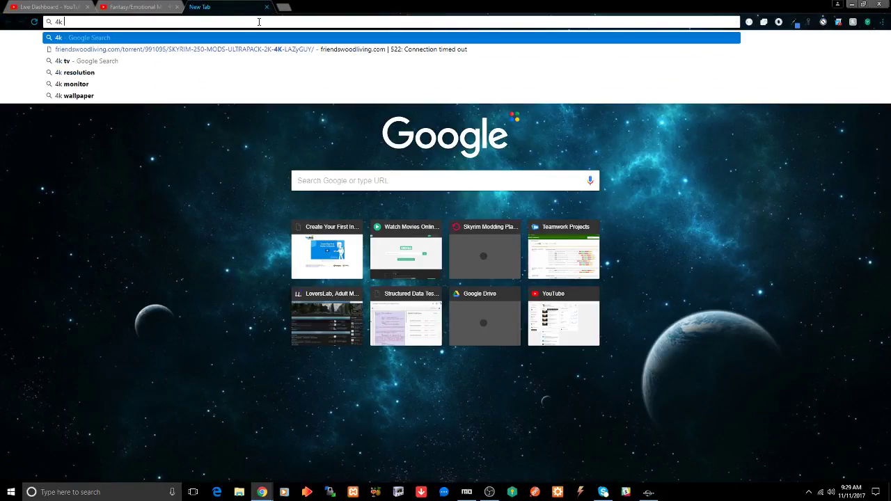
text(streaming)
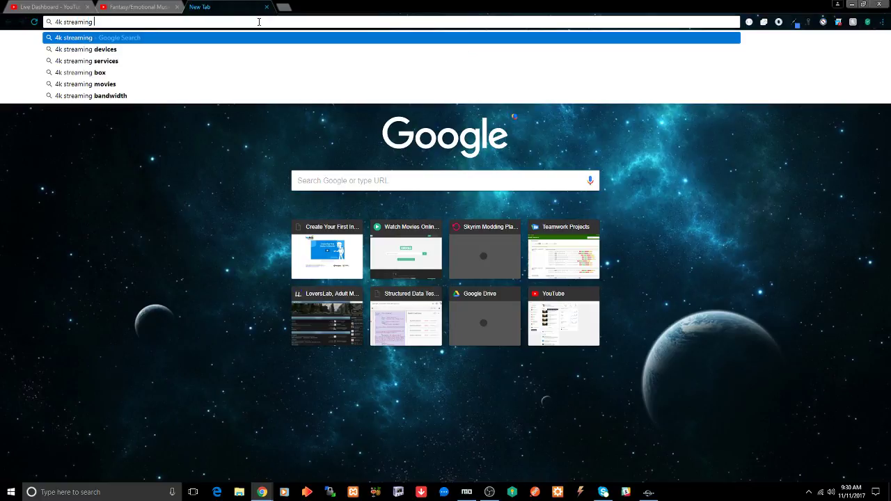
text( bit rate)
key(Return)
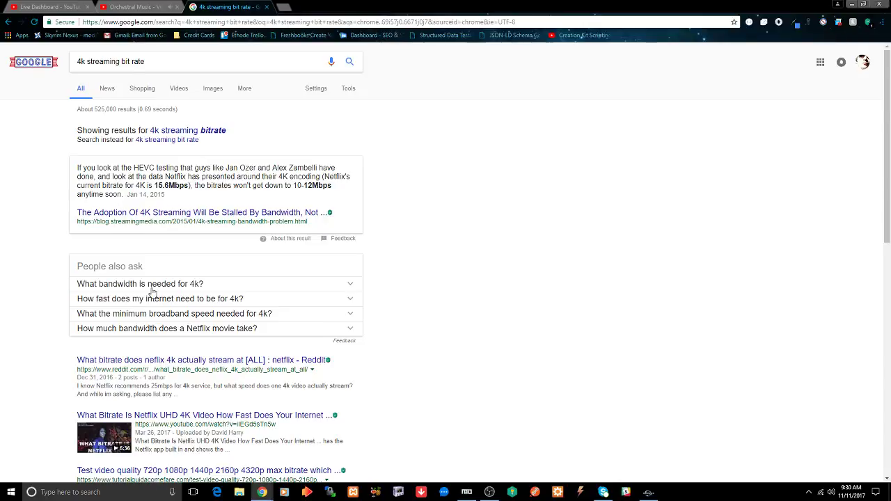
Step: Look through the 4k bitrate search results, close the results tab and return to the Creation Kit
scroll(152, 291, down, 3)
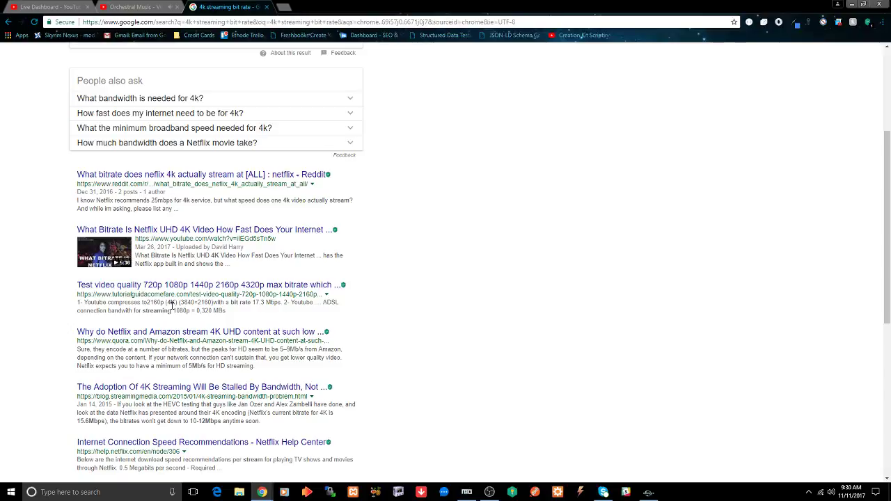
scroll(171, 305, down, 3)
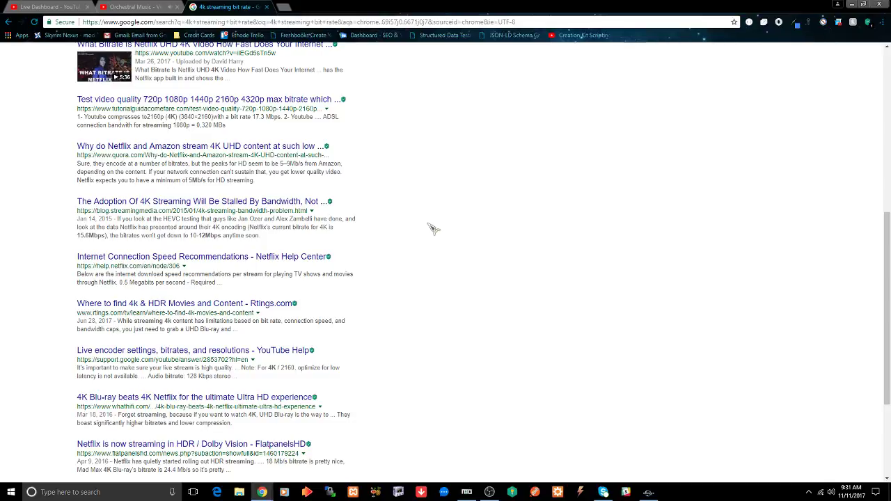
click(267, 7)
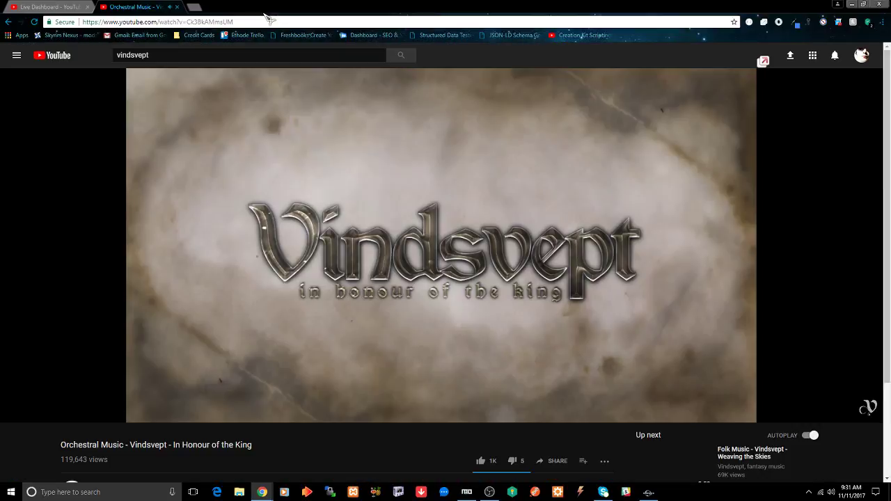
click(853, 5)
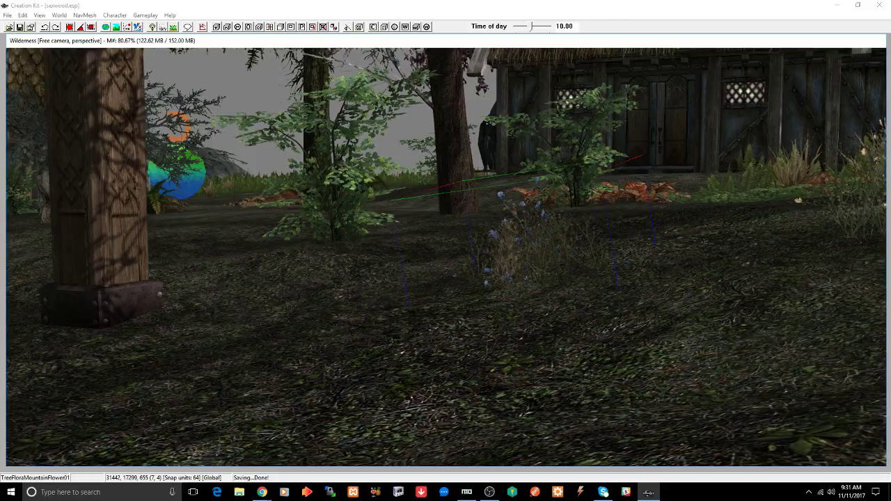
Step: Switch to OBS and check which options are available for the Display Capture source and the scene
key(alt+Tab)
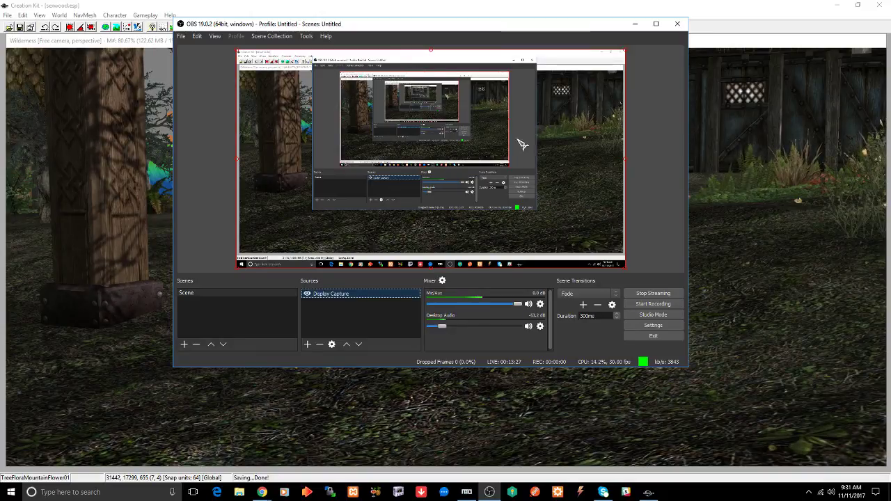
right_click(362, 300)
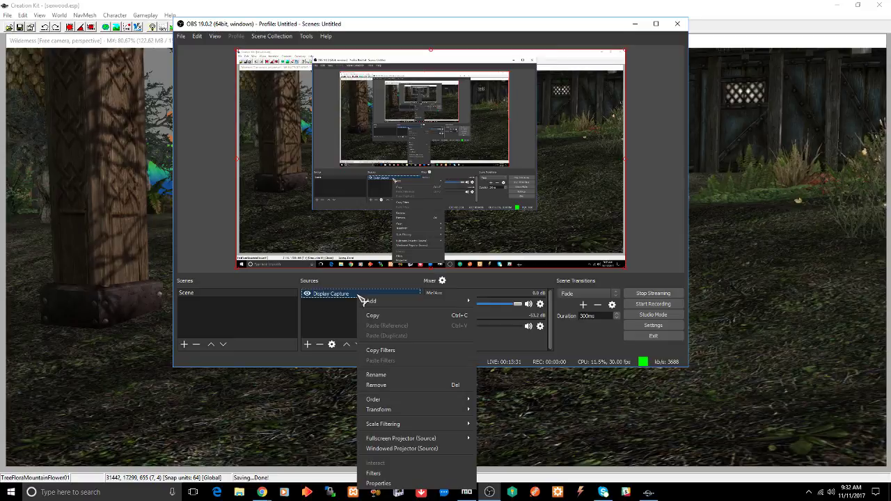
click(358, 25)
click(256, 295)
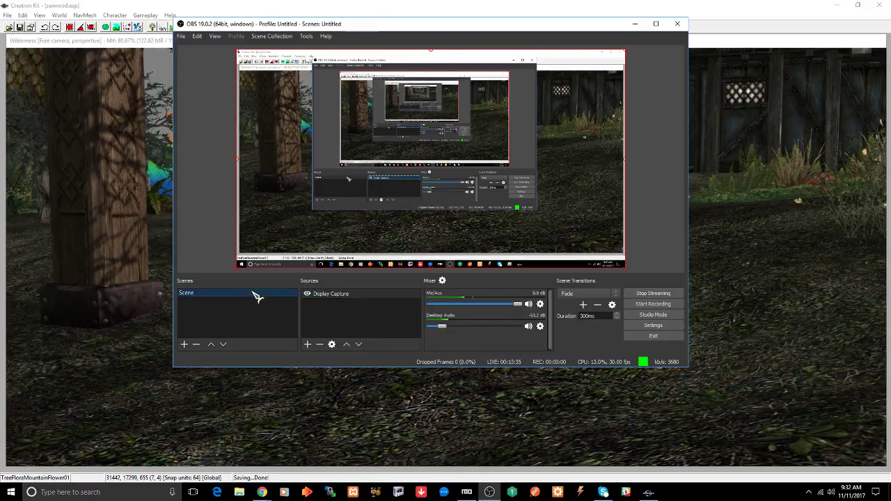
right_click(256, 296)
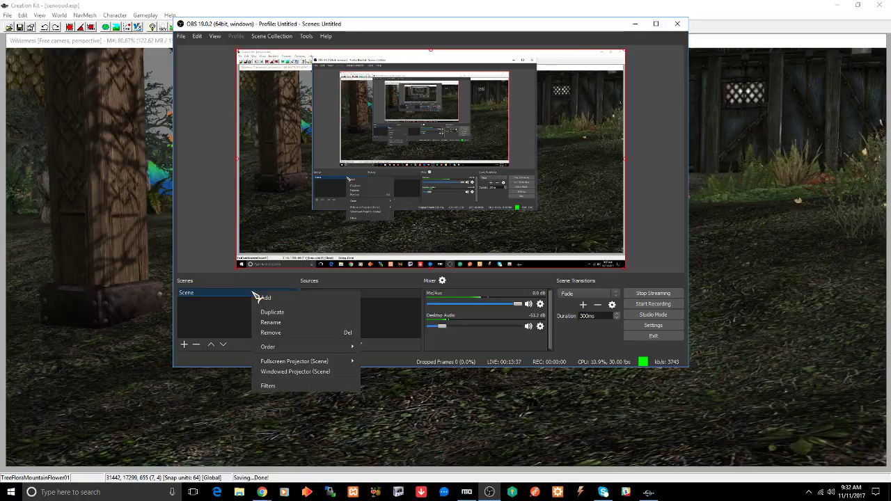
click(209, 207)
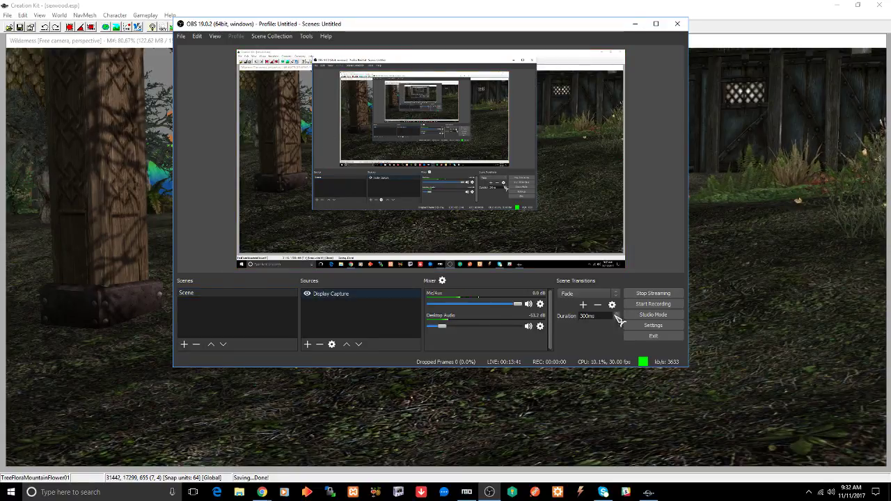
Step: Review the Stream and Output settings in OBS, discard the dialog and return to the Creation Kit
click(650, 326)
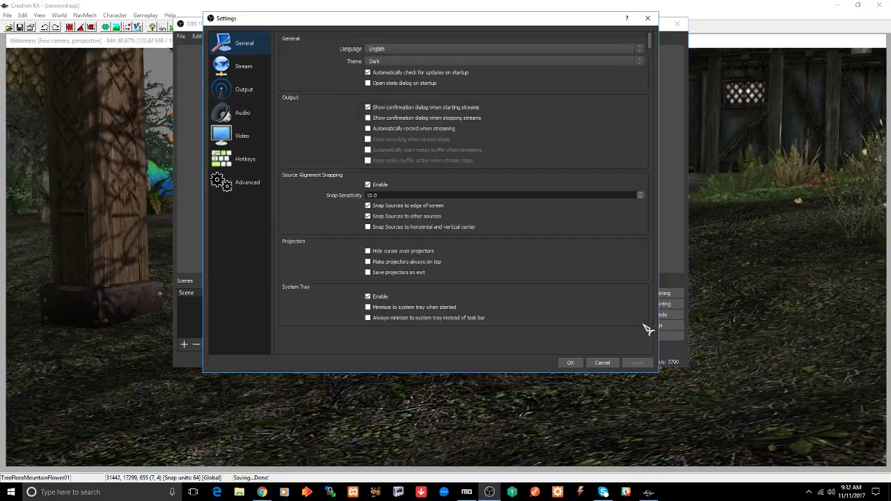
click(241, 67)
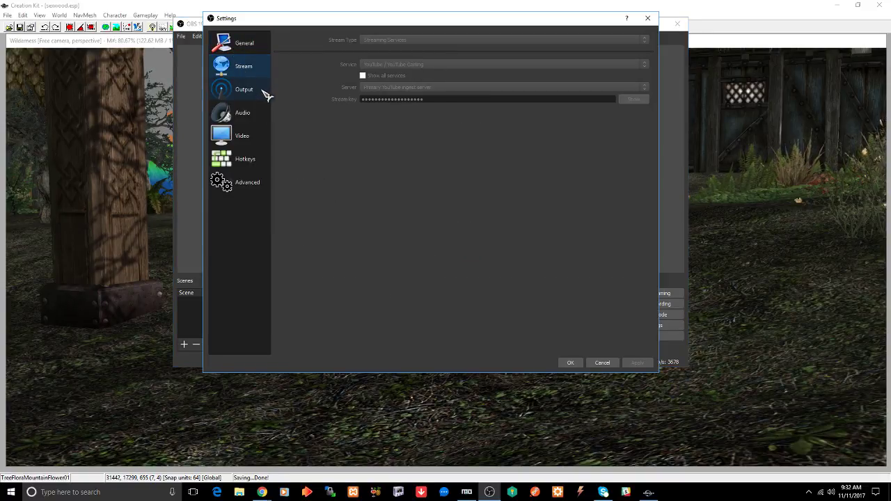
click(250, 93)
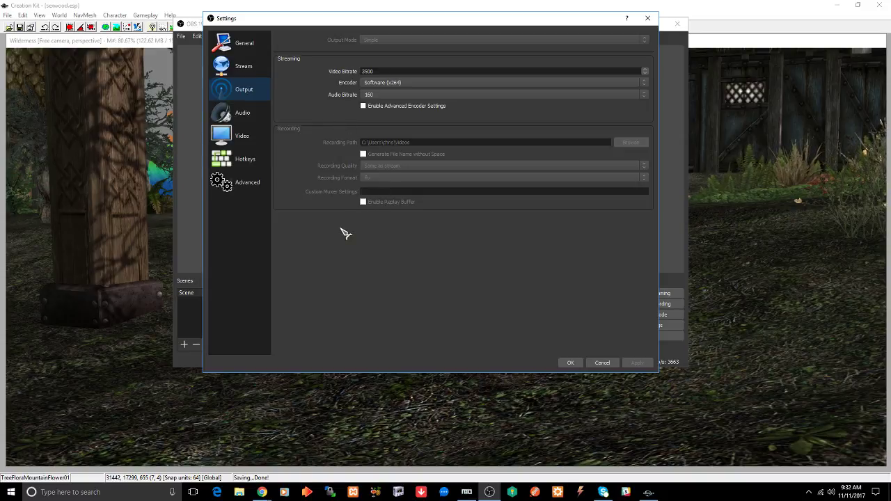
click(603, 363)
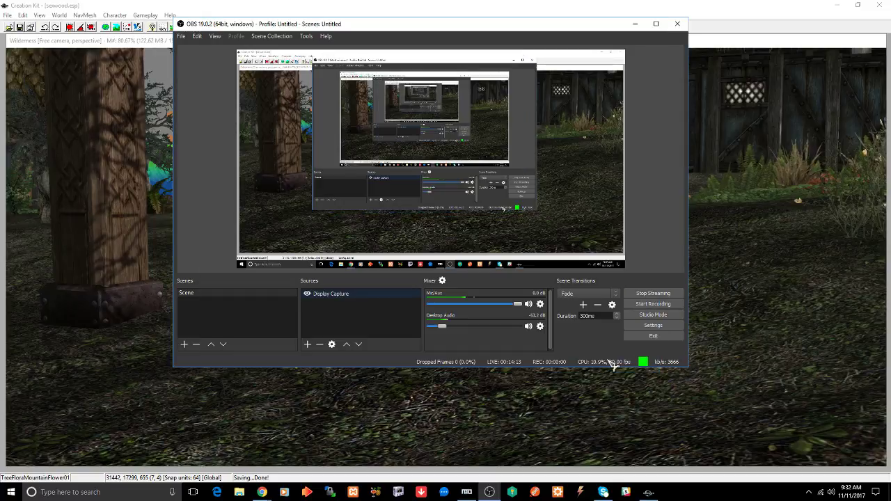
click(637, 25)
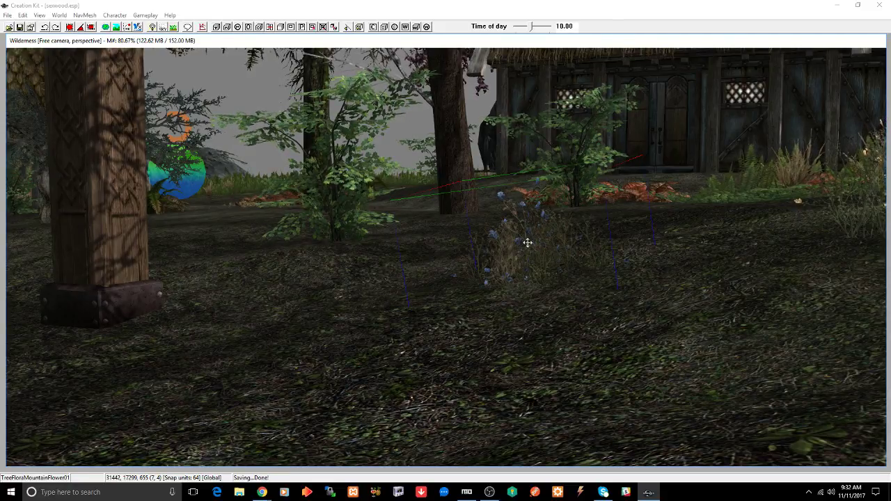
shift+middle_drag(528, 243, 548, 246)
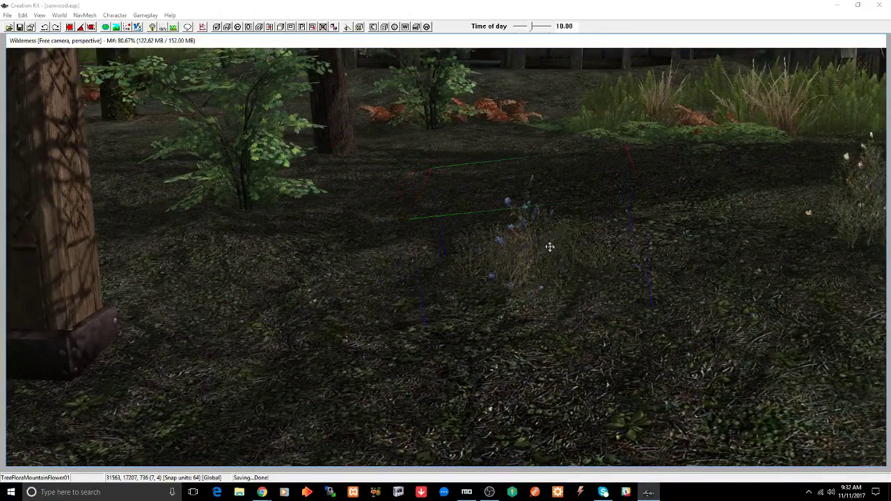
Step: Switch to OBS, review the Advanced settings including the Process Priority choices, and return to the Creation Kit without changes
click(491, 493)
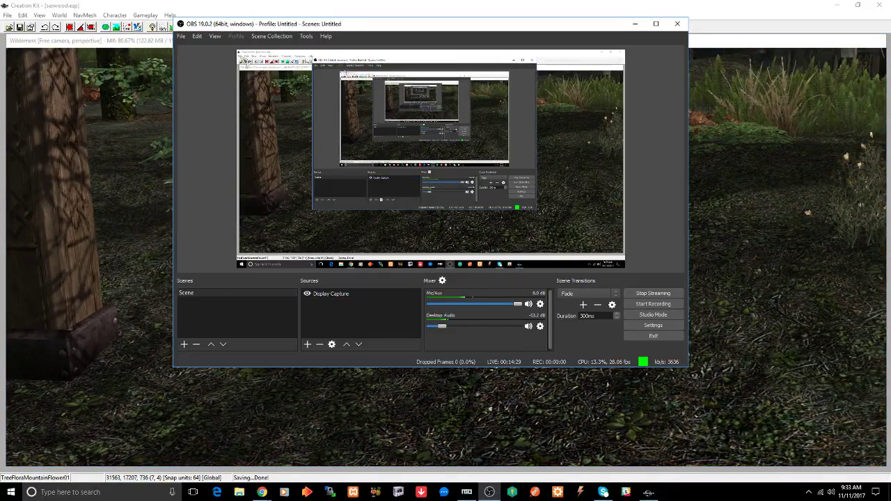
click(648, 328)
click(247, 184)
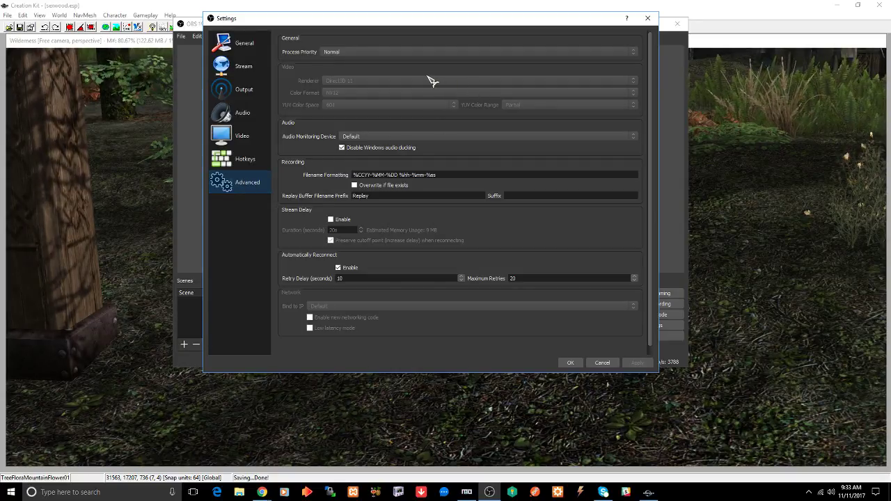
click(362, 54)
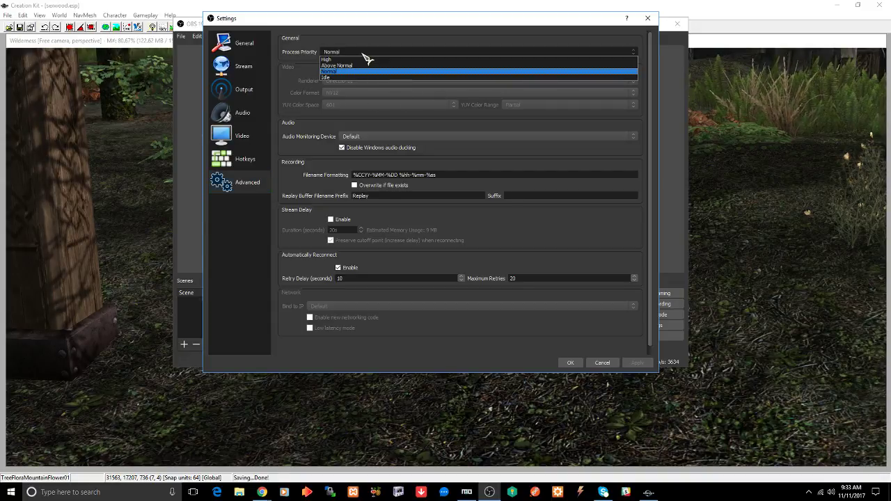
click(362, 53)
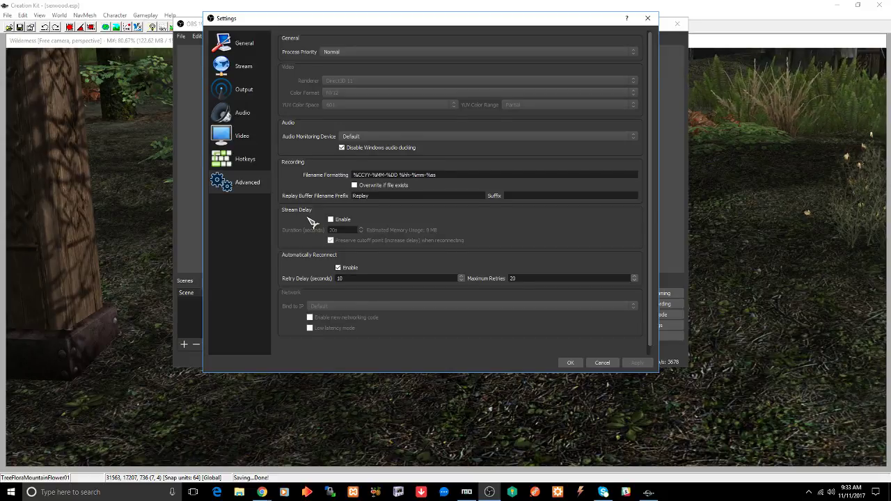
scroll(313, 222, down, 1)
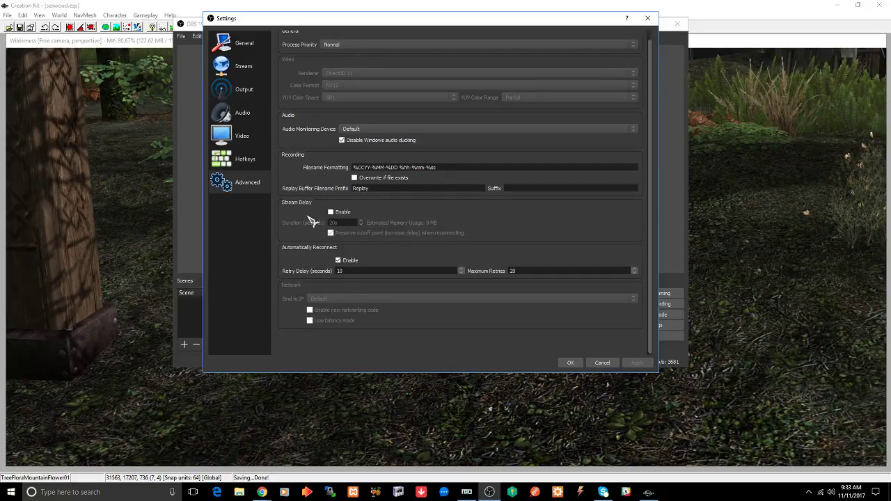
click(605, 365)
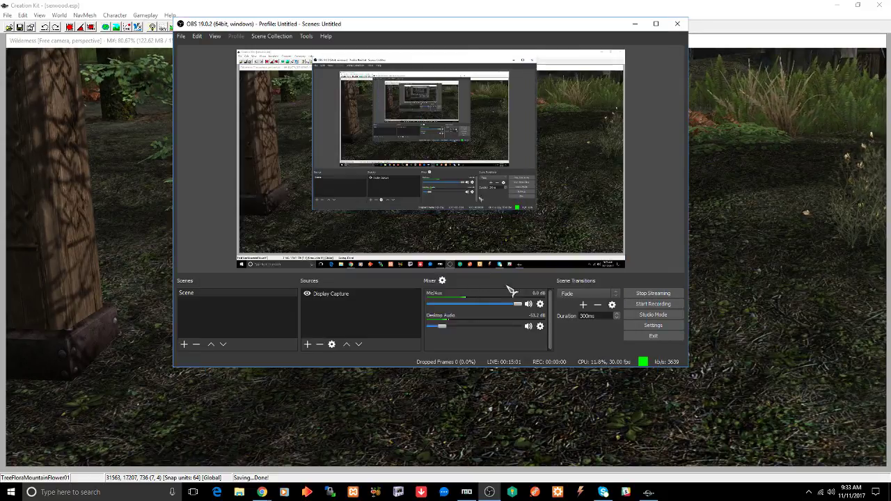
click(635, 24)
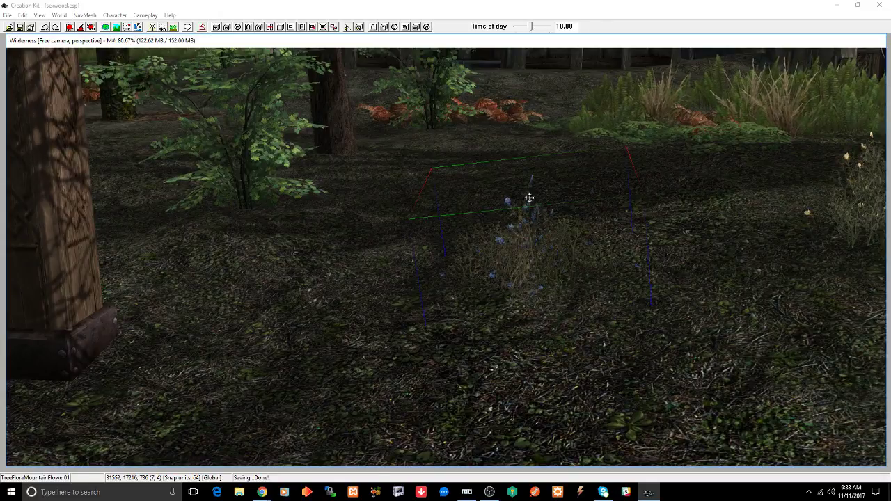
Step: Deselect the blue flowers and survey the village grounds around the carved post, the large rock, the fountain and the woven fence
mouse_move(530, 198)
shift+middle_down()
mouse_move(513, 205)
mouse_move(512, 195)
shift+middle_up()
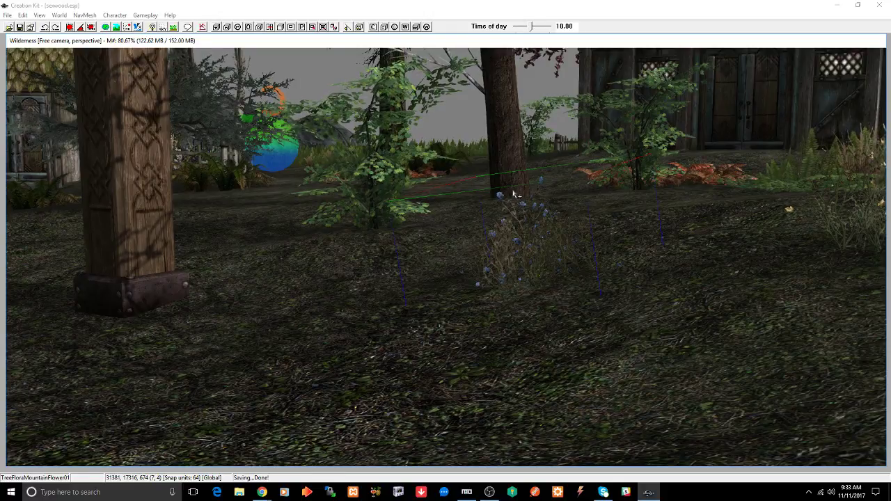
key(d)
click(511, 142)
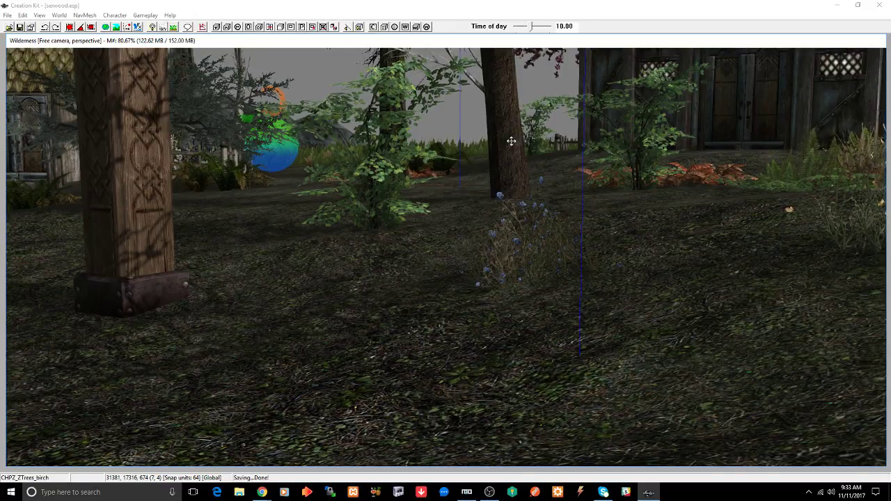
key(shift)
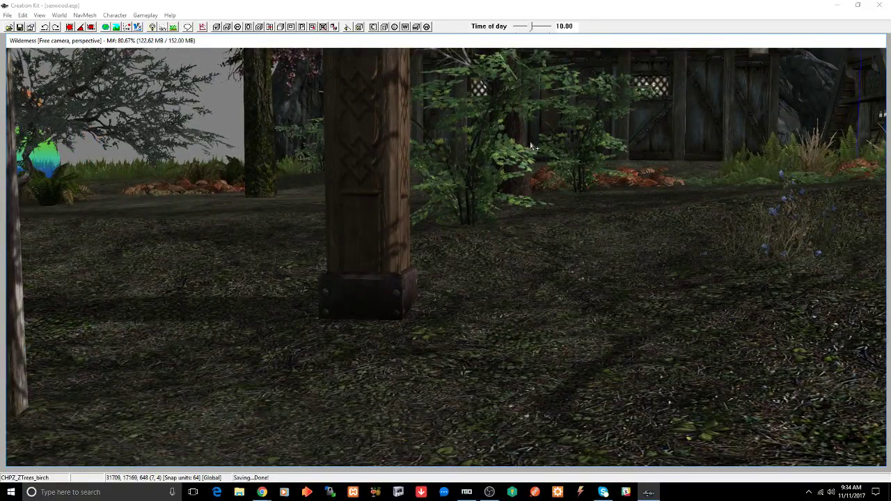
middle_drag(503, 164, 565, 193)
scroll(572, 177, down, 8)
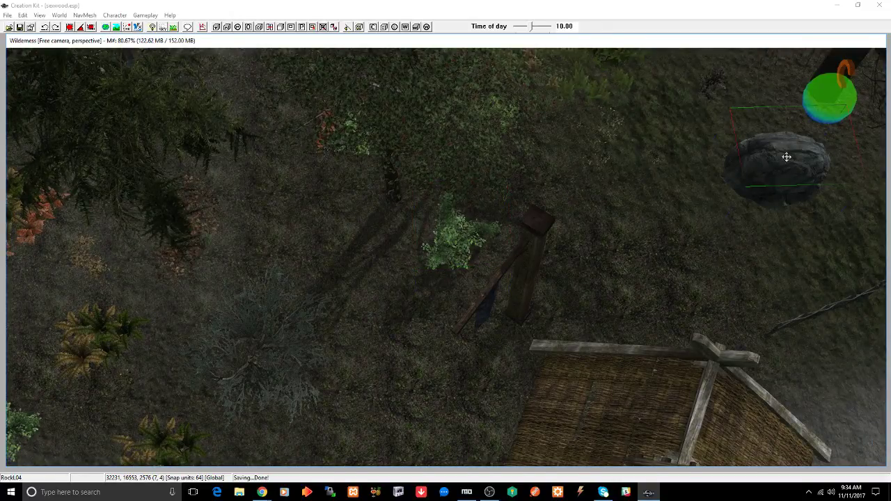
shift+middle_drag(786, 158, 709, 130)
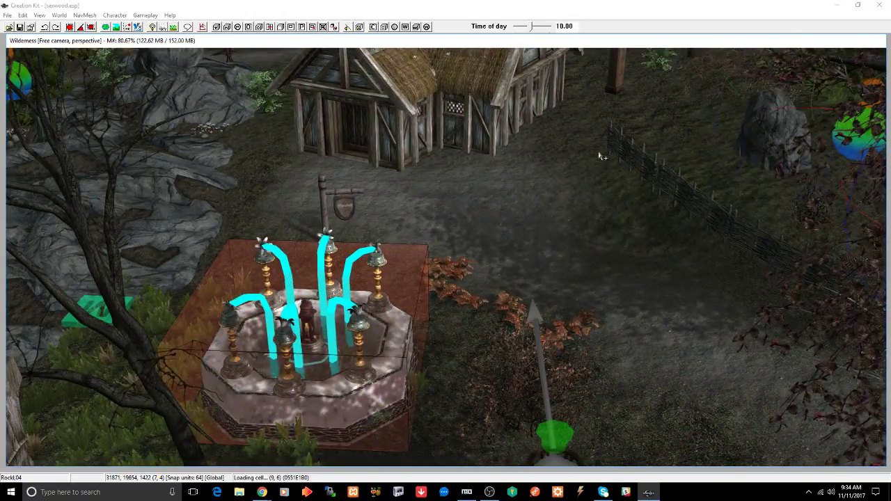
middle_drag(616, 152, 638, 178)
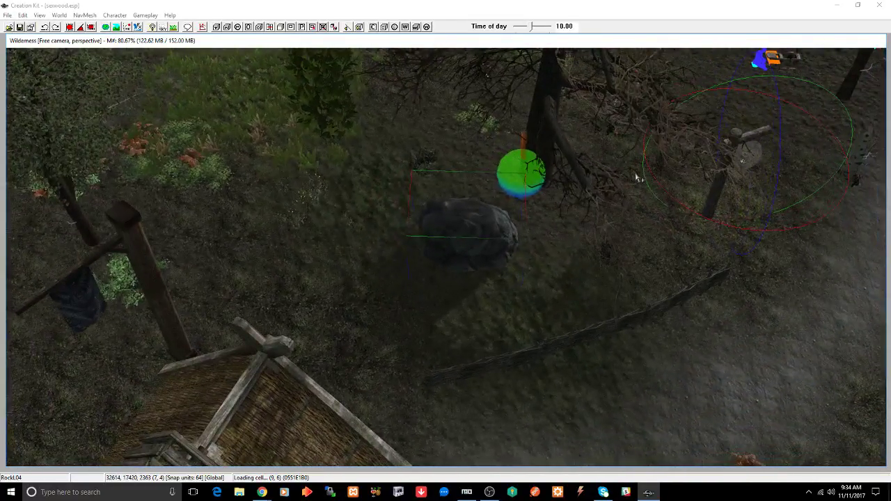
Step: Survey the village from the rock and thatched houses over to the rocky stream with fallen logs
middle_drag(577, 162, 624, 189)
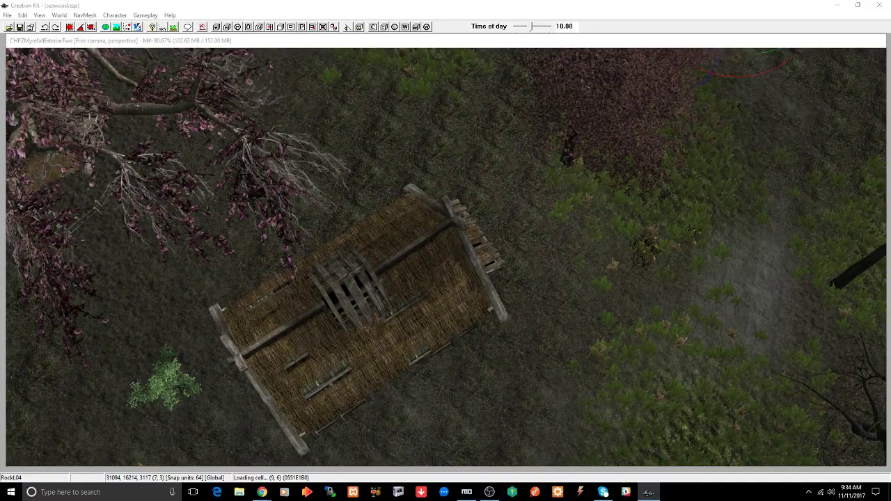
click(682, 204)
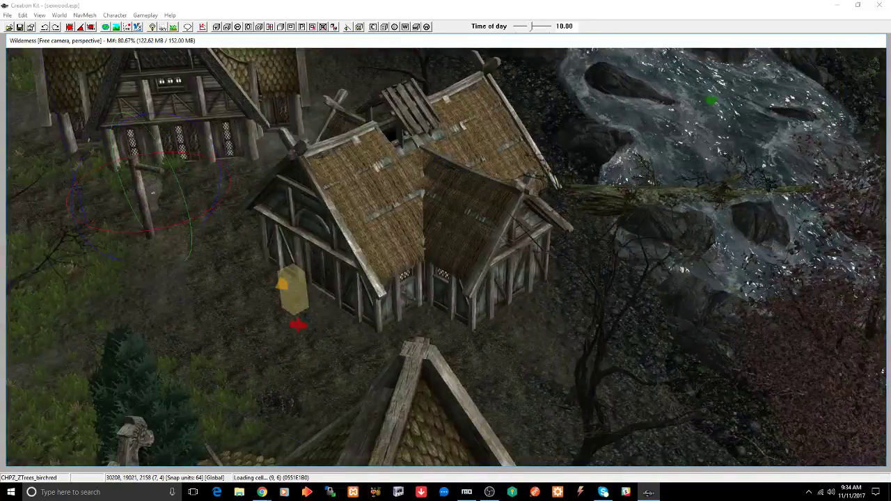
middle_drag(693, 171, 661, 215)
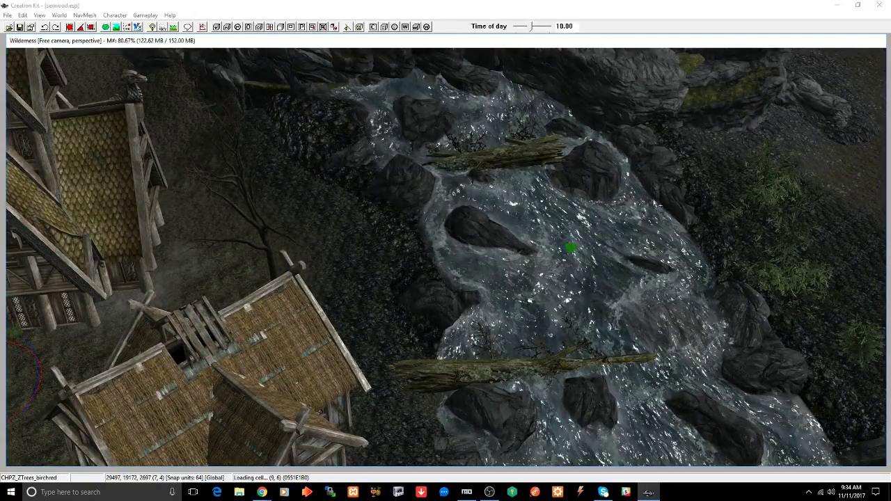
shift+middle_drag(656, 204, 655, 207)
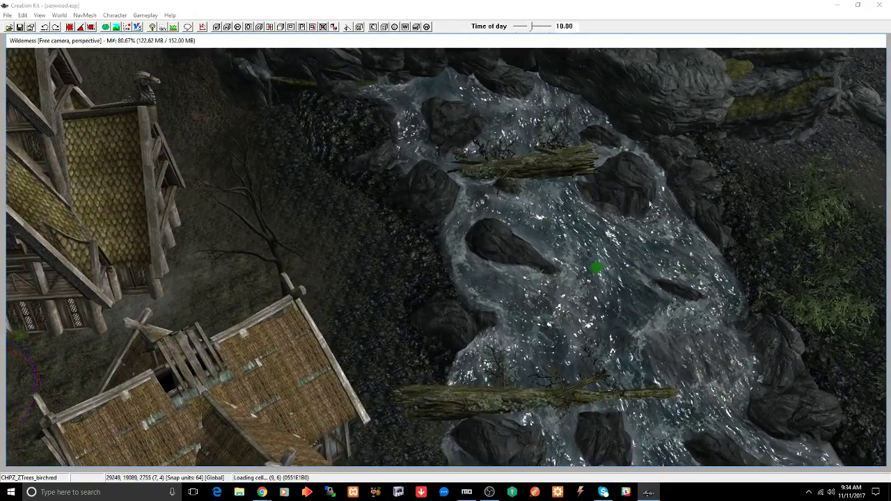
Step: Select the fallen log in the upper stream, inspect it with the rotation gizmo, and examine the other logs and rocks downstream
click(568, 159)
shift+middle_drag(568, 160, 545, 142)
scroll(546, 142, up, 5)
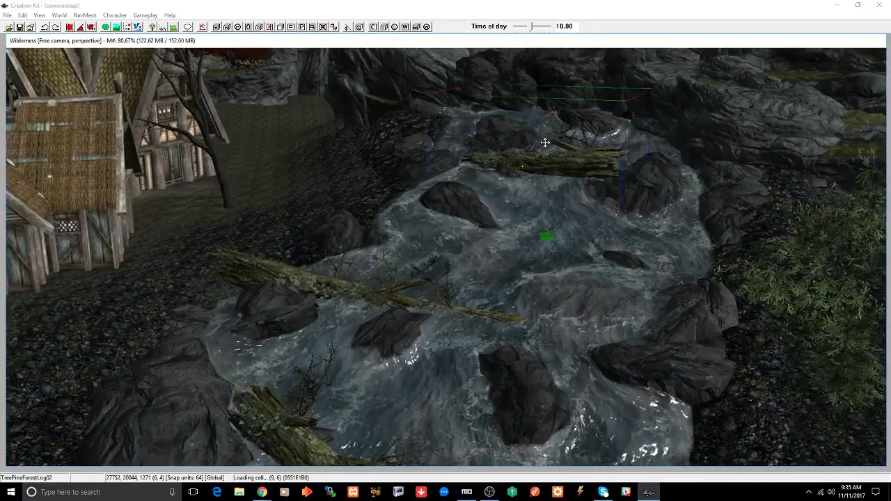
scroll(546, 142, up, 8)
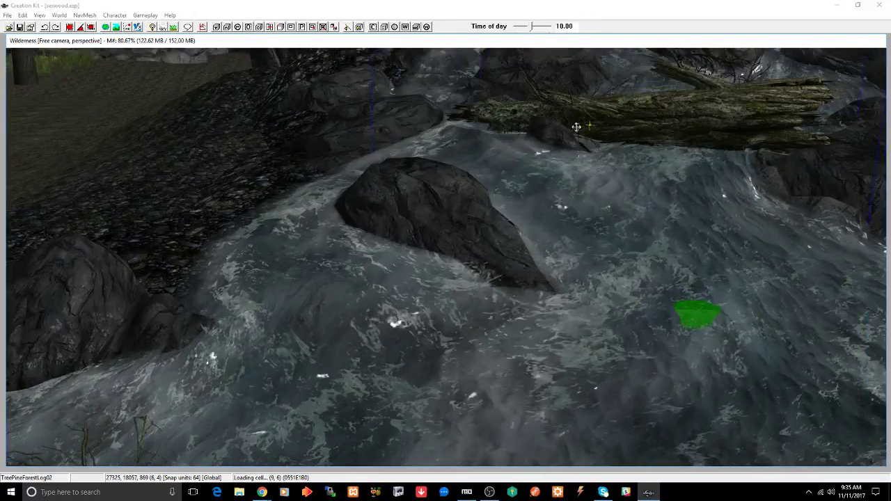
middle_drag(577, 127, 565, 143)
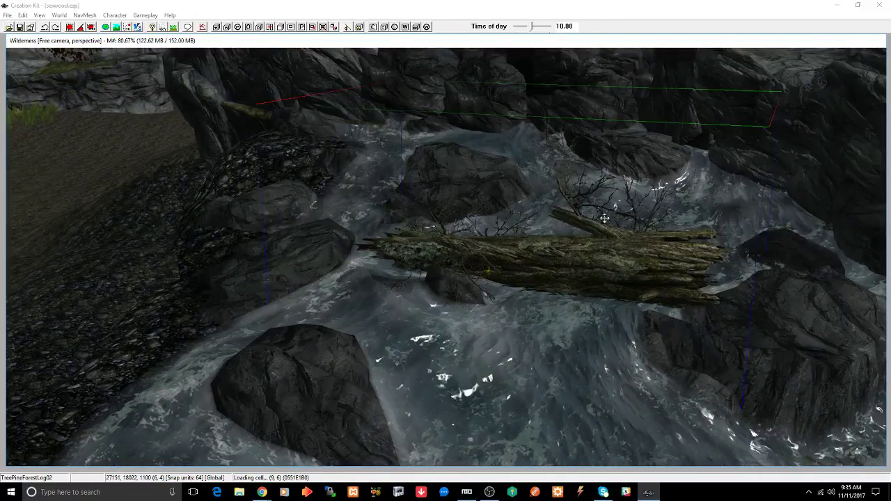
mouse_move(595, 255)
middle_down()
mouse_move(601, 235)
mouse_move(601, 248)
middle_up()
key(2)
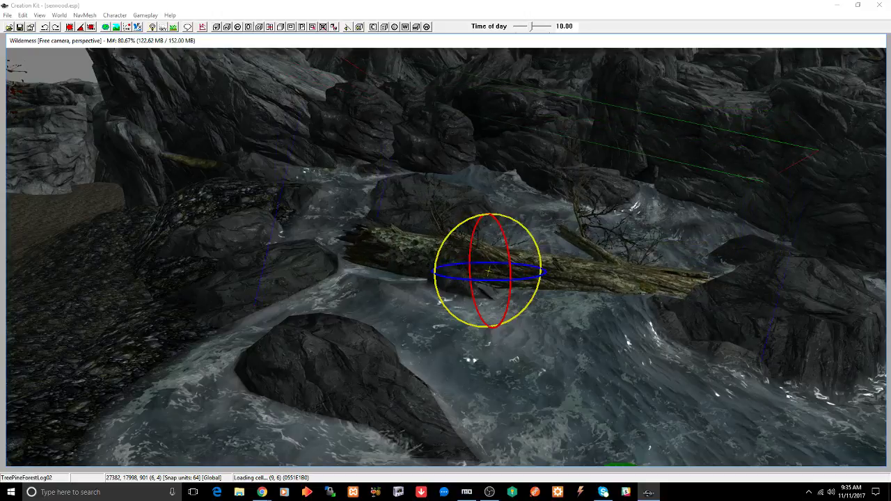
middle_drag(547, 224, 535, 264)
middle_drag(590, 287, 762, 77)
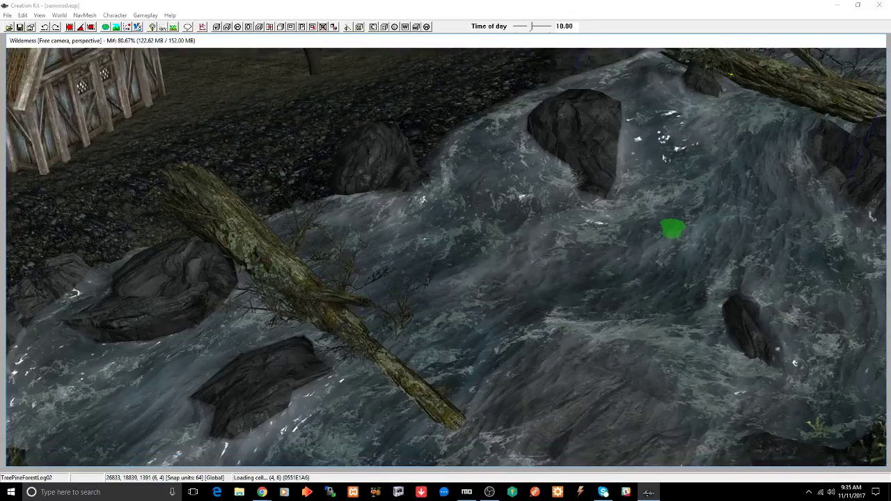
scroll(507, 244, down, 4)
scroll(507, 243, down, 1)
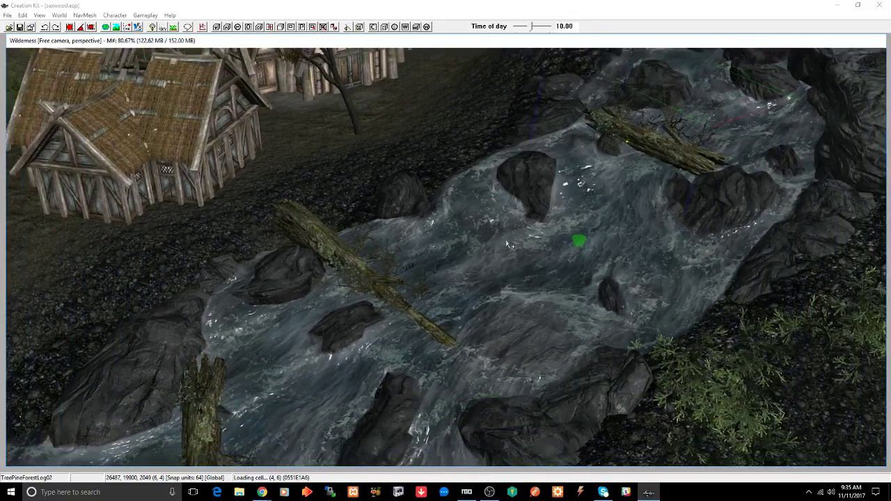
middle_drag(507, 243, 632, 151)
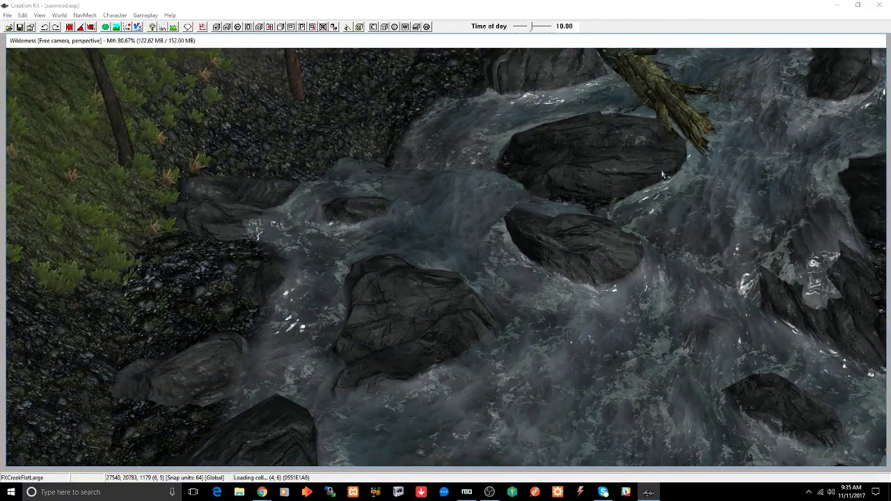
Step: Duplicate the TreePineForestLog02 log leaning on the large stream rock, then move the copy toward the bridge and rotate it
click(694, 130)
shift+middle_drag(665, 160, 593, 218)
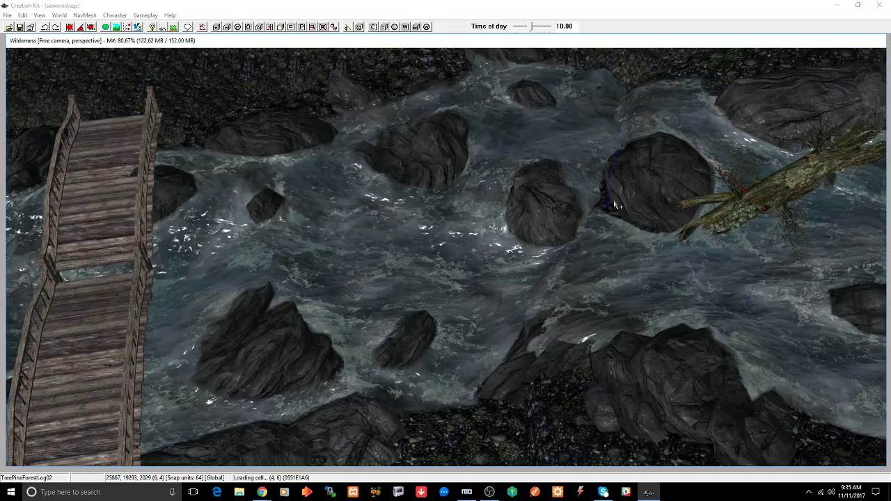
scroll(616, 206, down, 5)
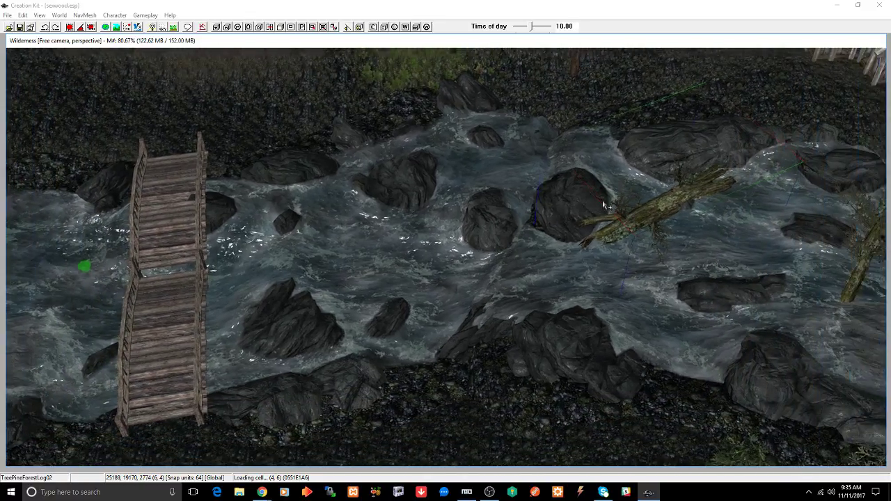
middle_drag(603, 202, 598, 202)
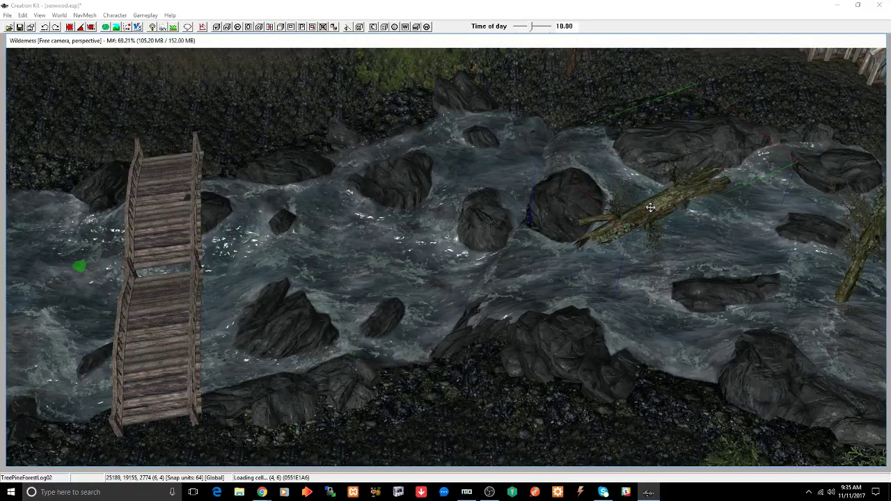
key(ctrl+d)
drag(651, 208, 418, 243)
right_drag(413, 242, 376, 257)
drag(376, 258, 397, 231)
Step: Turn the copied log to run diagonally across the stream and shift it toward the gap between the rocks near the bank
shift+middle_drag(394, 236, 617, 168)
drag(603, 174, 536, 242)
shift+middle_drag(537, 243, 557, 285)
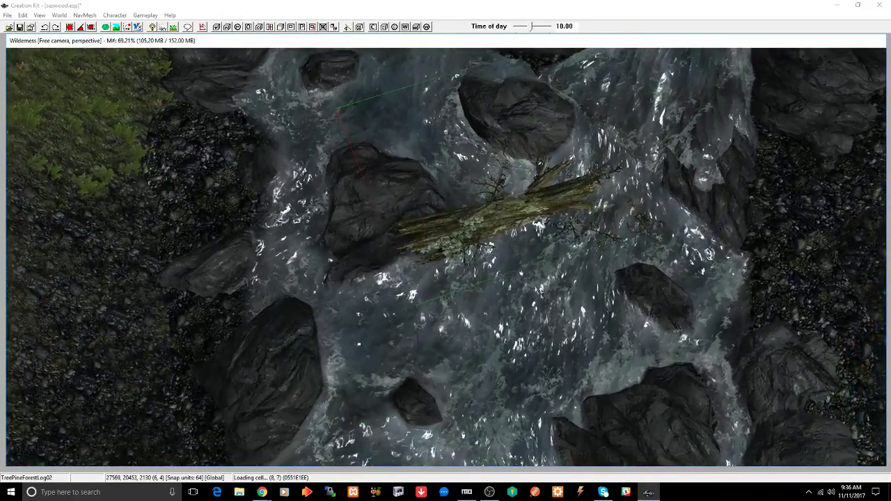
drag(529, 212, 550, 228)
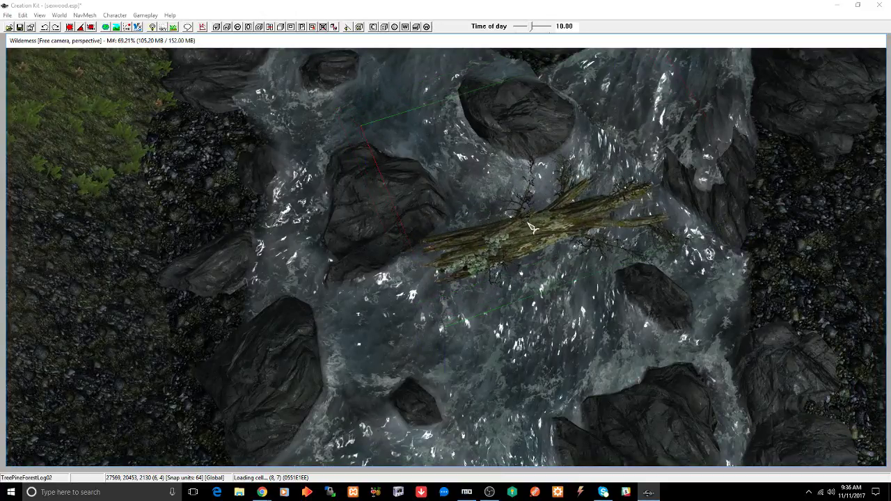
right_drag(529, 223, 601, 224)
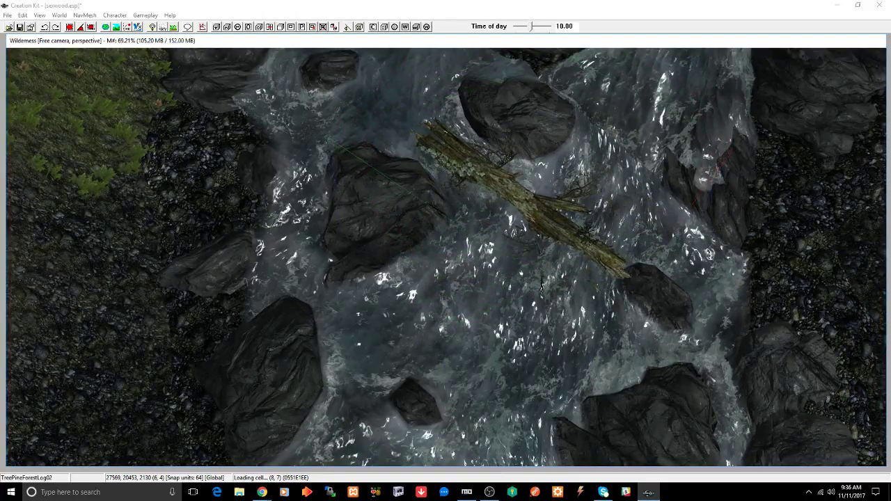
right_drag(491, 229, 528, 216)
drag(528, 210, 464, 176)
drag(425, 142, 420, 138)
Step: Fit the copied log between the rocks upstream of the wooden bridge by adjusting its rotation and position, and save the plugin
shift+middle_drag(420, 139, 378, 150)
middle_drag(441, 146, 450, 192)
right_drag(467, 225, 462, 215)
drag(457, 227, 440, 145)
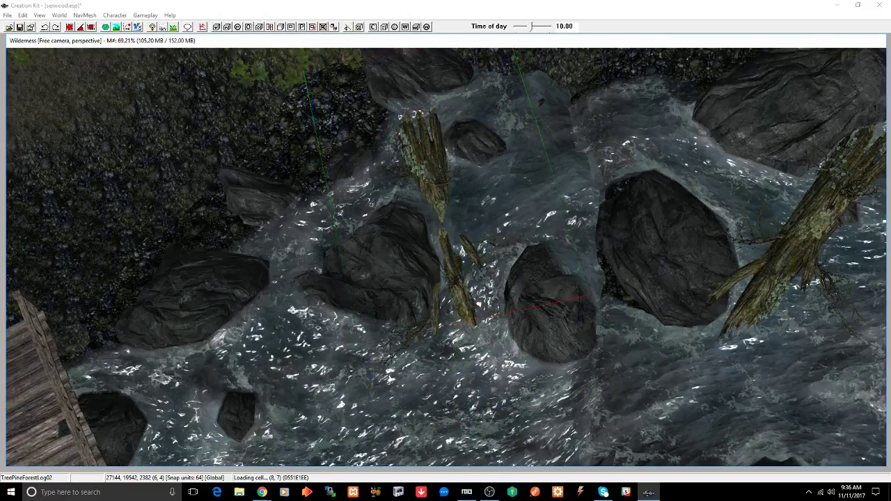
shift+middle_drag(430, 153, 422, 141)
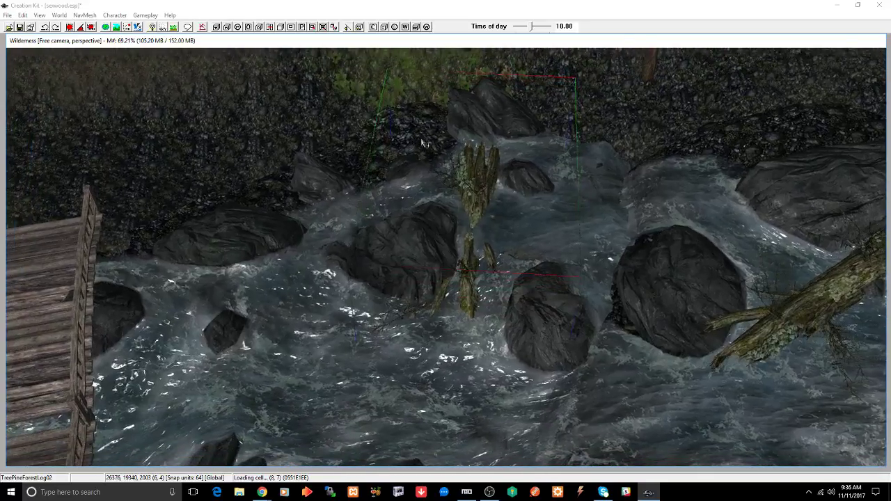
right_drag(479, 184, 476, 172)
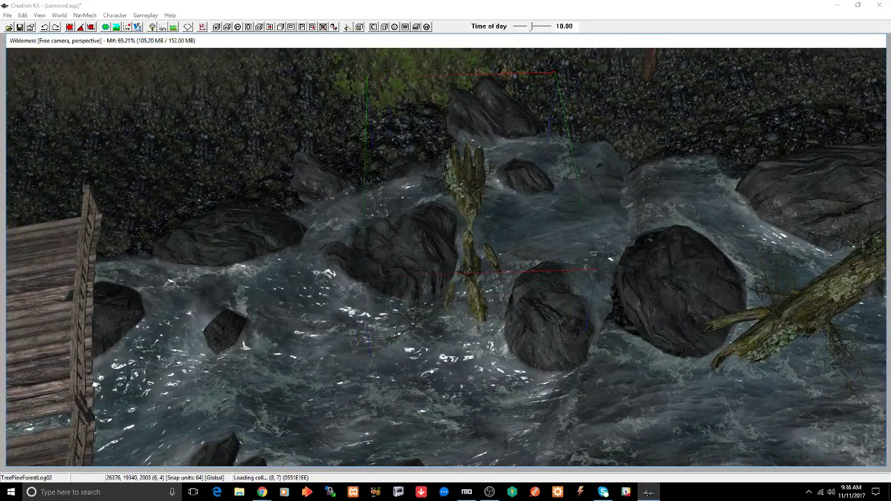
drag(477, 172, 485, 163)
shift+middle_drag(479, 181, 490, 166)
key(ctrl+s)
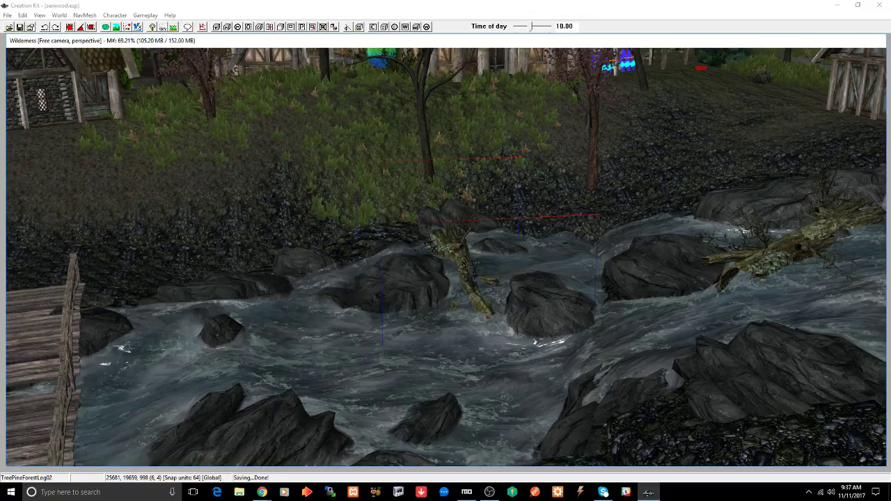
Step: Switch to Chrome and search Google in a new tab for "skyrim oblivion music mod"
click(261, 489)
click(257, 477)
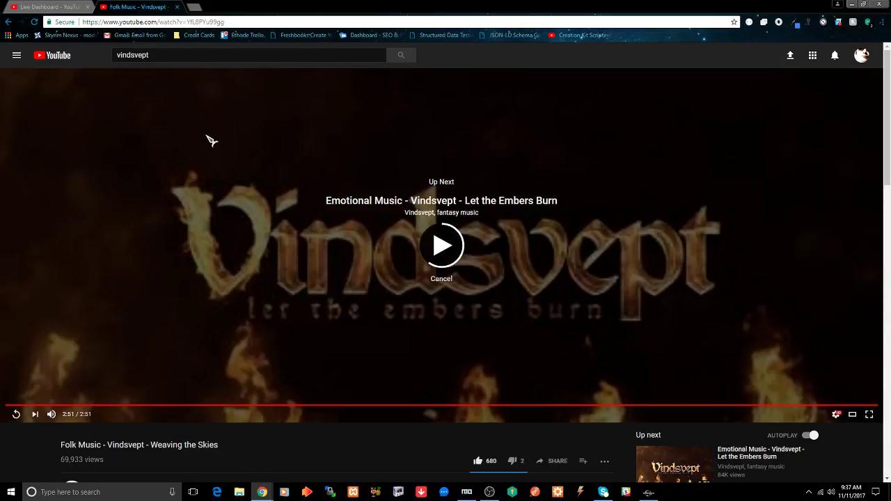
click(195, 7)
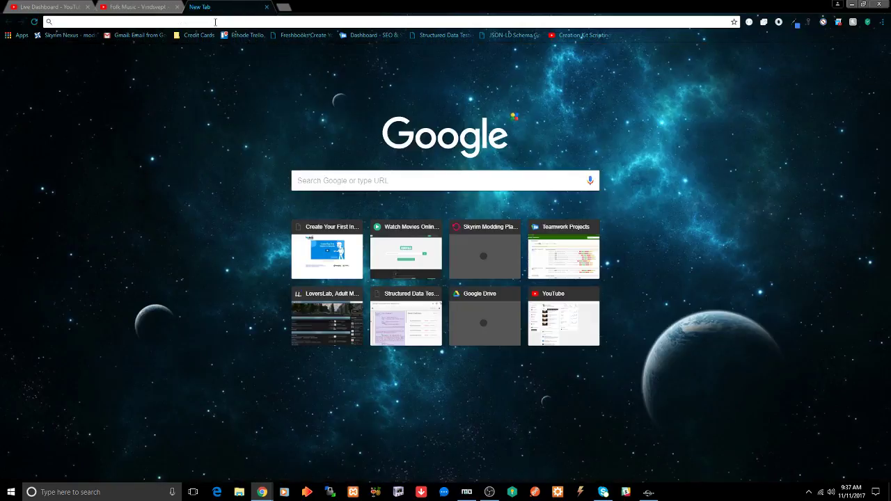
text(skyrim )
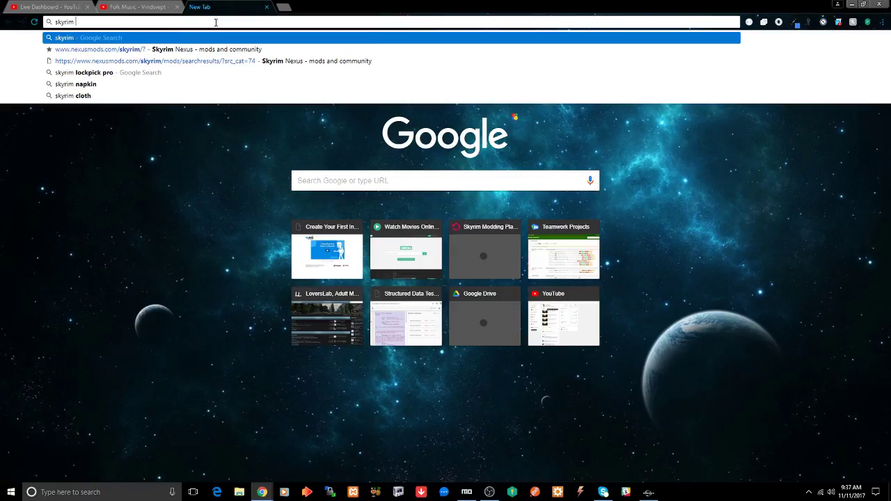
text(oblivion )
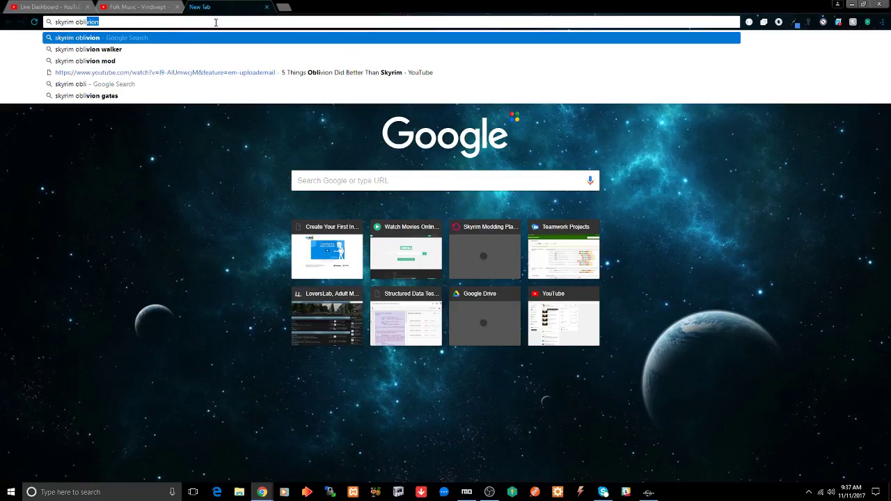
text(music mod)
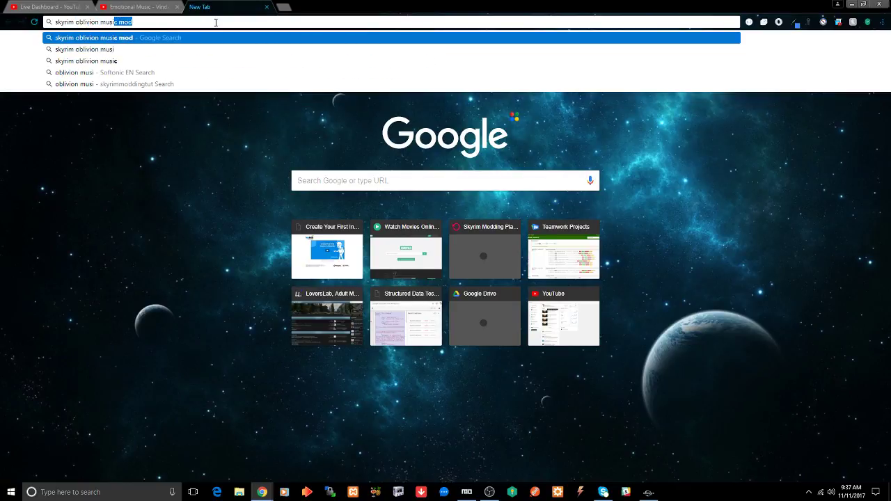
key(Return)
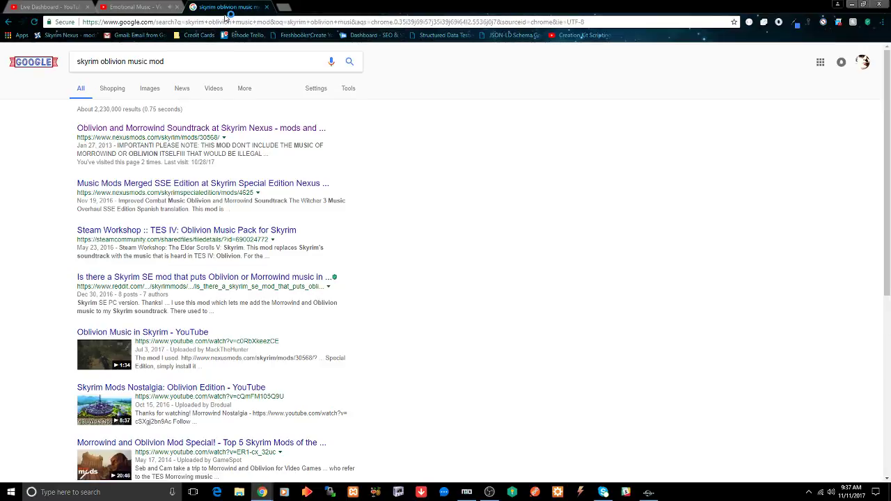
Step: Open the Oblivion and Morrowind Soundtrack page on Nexus Mods and read its description and installation instructions
click(191, 130)
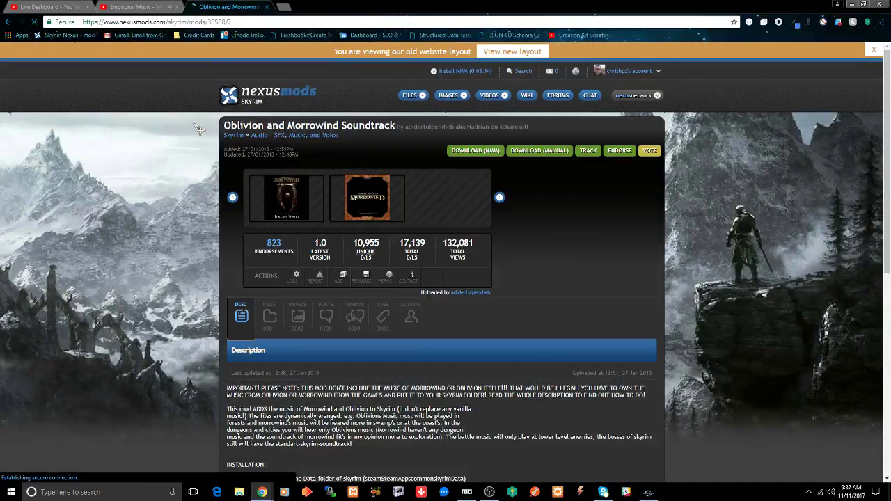
click(346, 21)
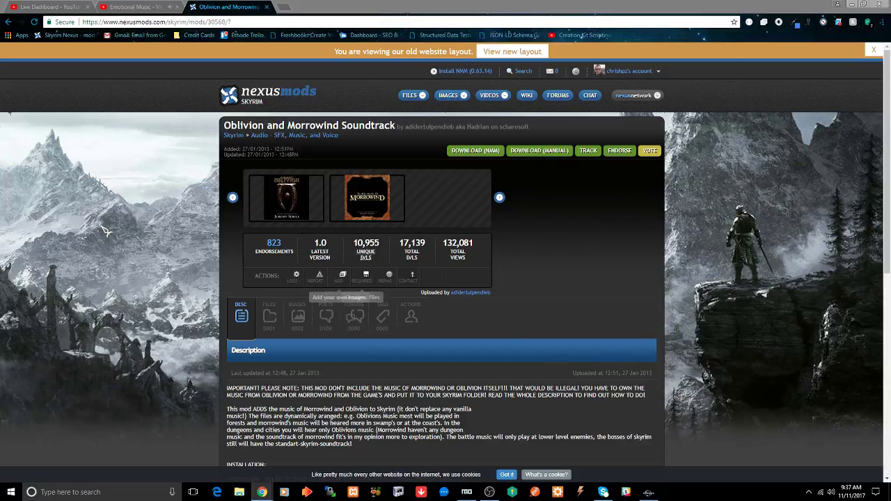
scroll(108, 226, down, 3)
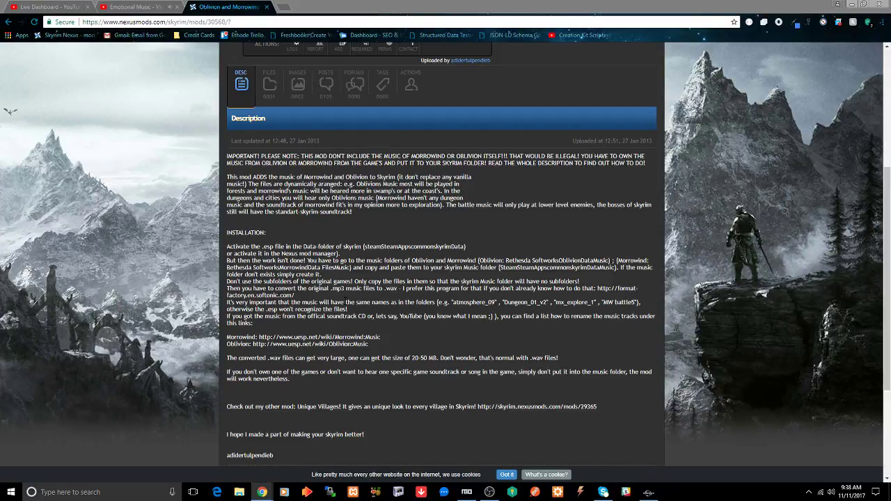
scroll(347, 303, down, 2)
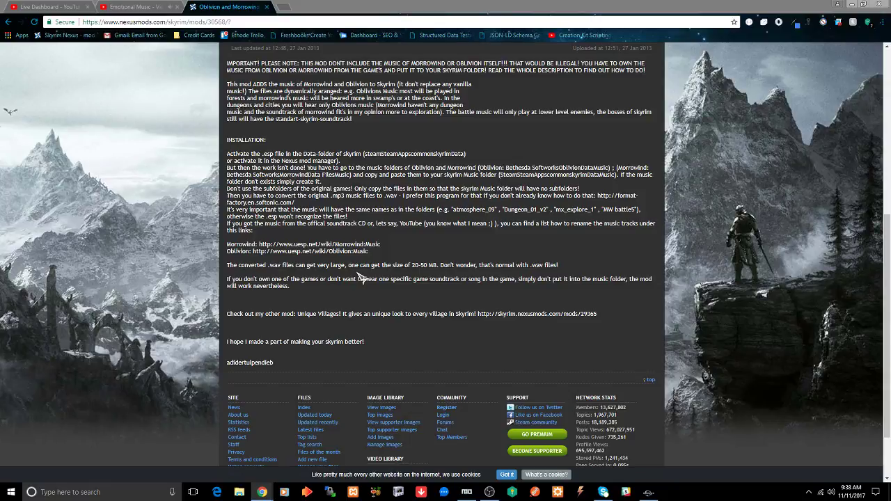
scroll(361, 278, up, 4)
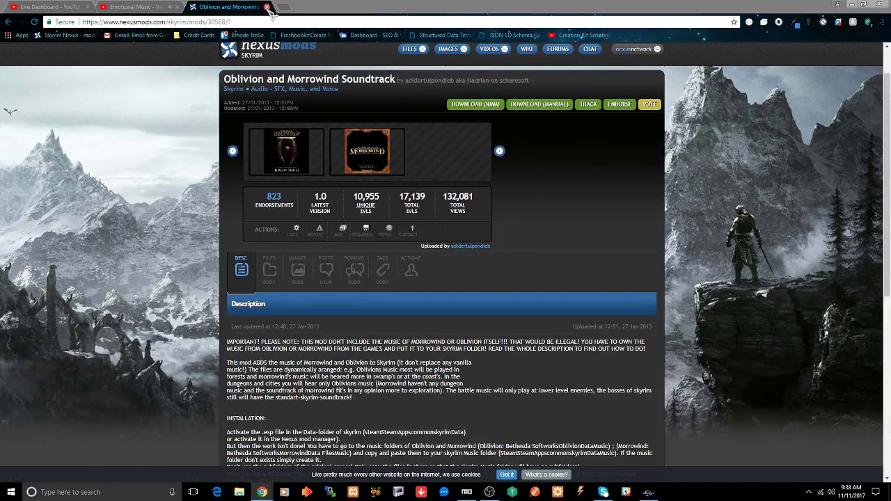
Step: Close the mod page, return to the Creation Kit and view the stream around the wooden bridge
key(ctrl+shift+Tab)
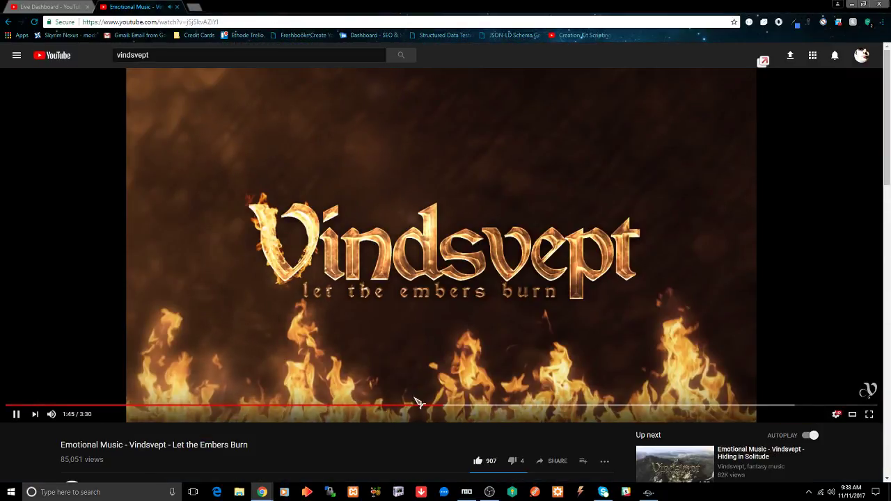
click(651, 493)
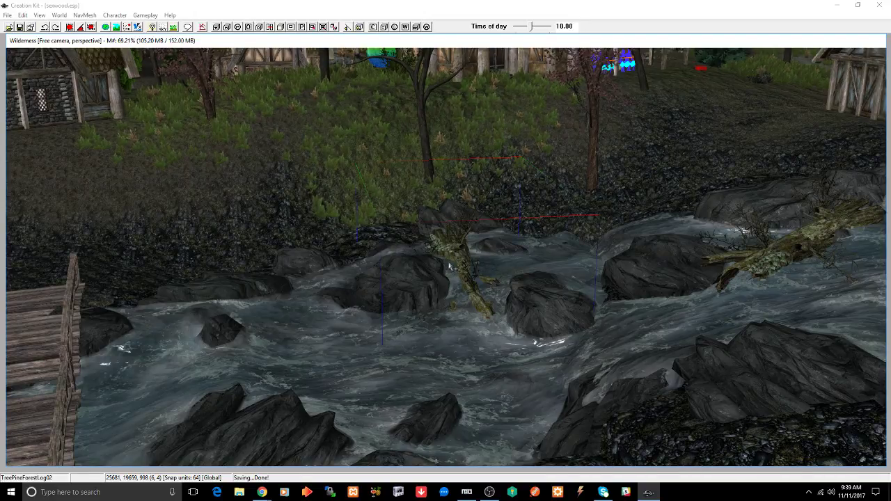
shift+middle_drag(422, 293, 497, 288)
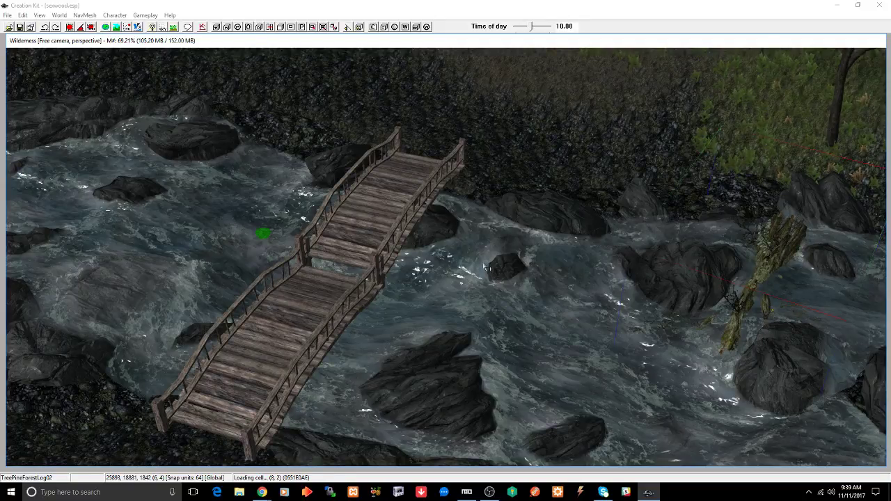
Step: Paste a copy of the fallen log into the stream just downstream of the wooden bridge and rotate it across the current
middle_drag(467, 278, 490, 298)
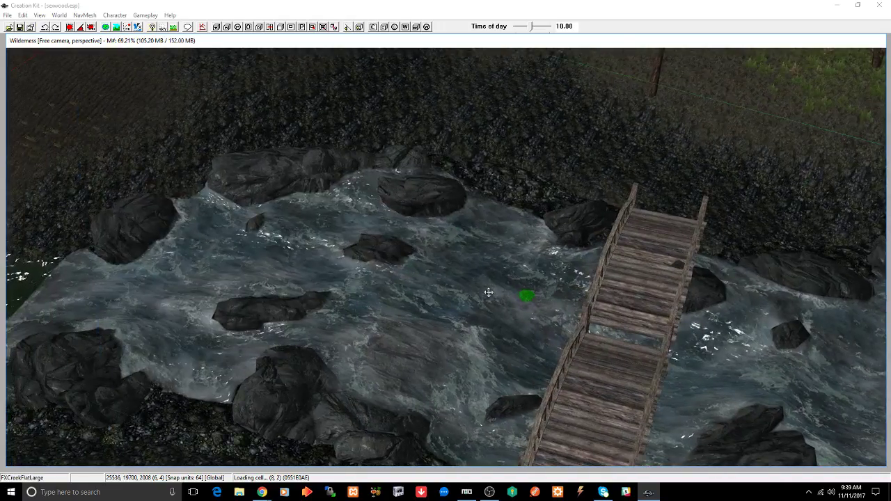
key(ctrl+v)
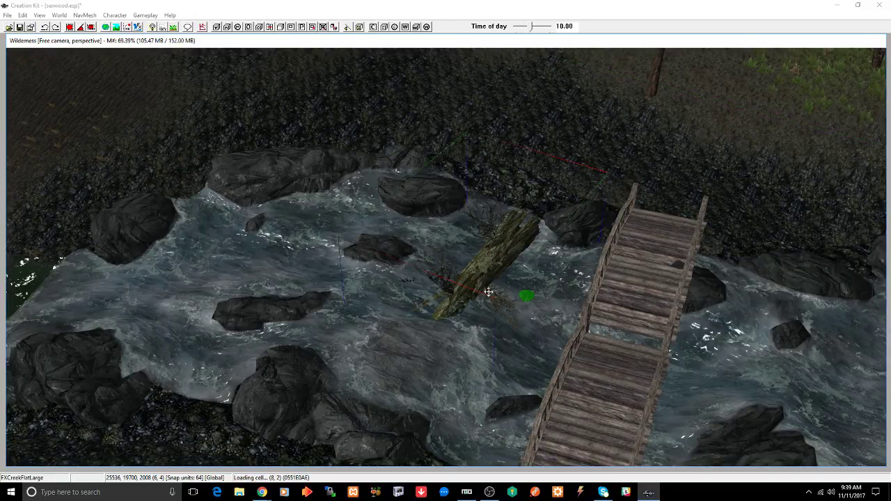
shift+middle_drag(489, 293, 569, 294)
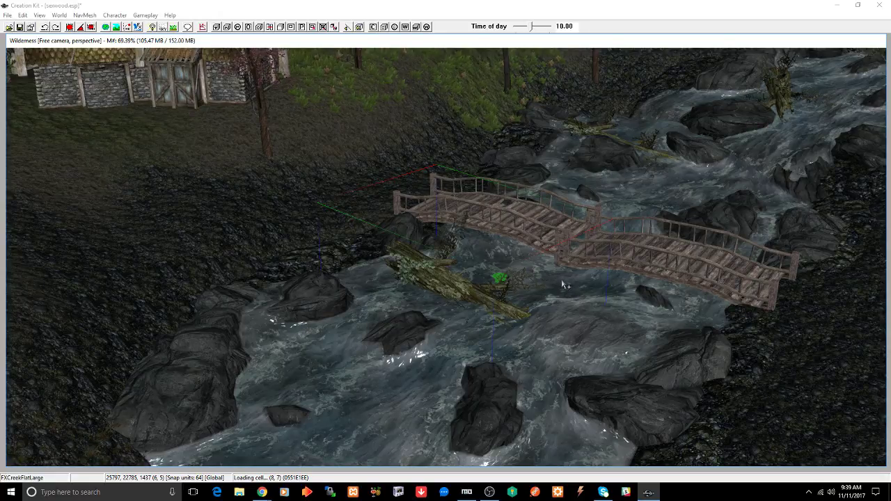
scroll(566, 286, up, 3)
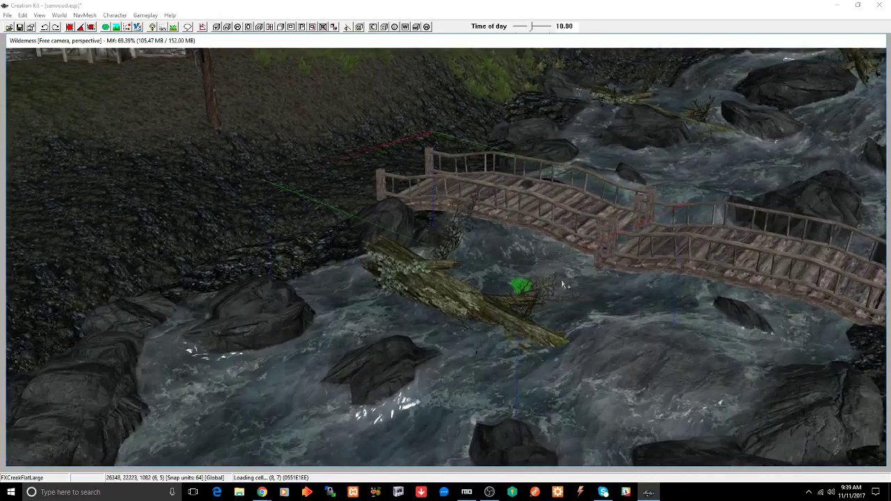
shift+middle_drag(418, 287, 447, 286)
right_drag(394, 292, 488, 292)
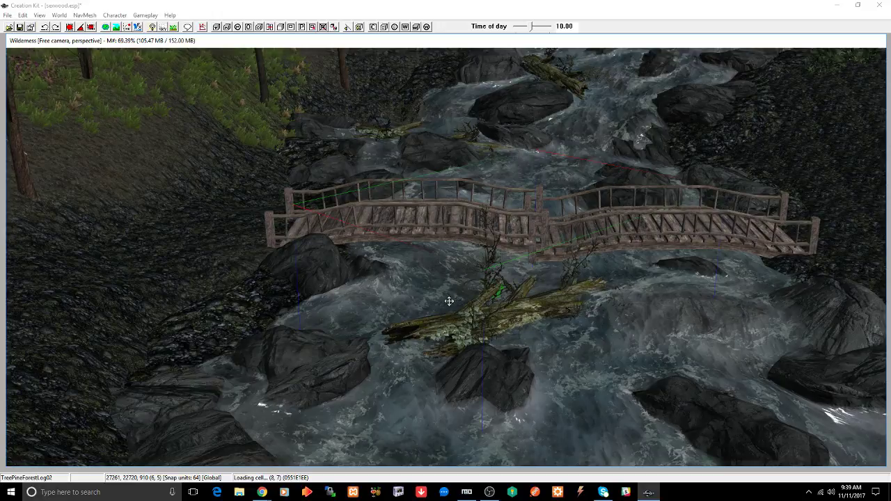
Step: Move the pasted log away from the bridge and turn it to lie between the two rocks near the village bank
drag(474, 316, 410, 352)
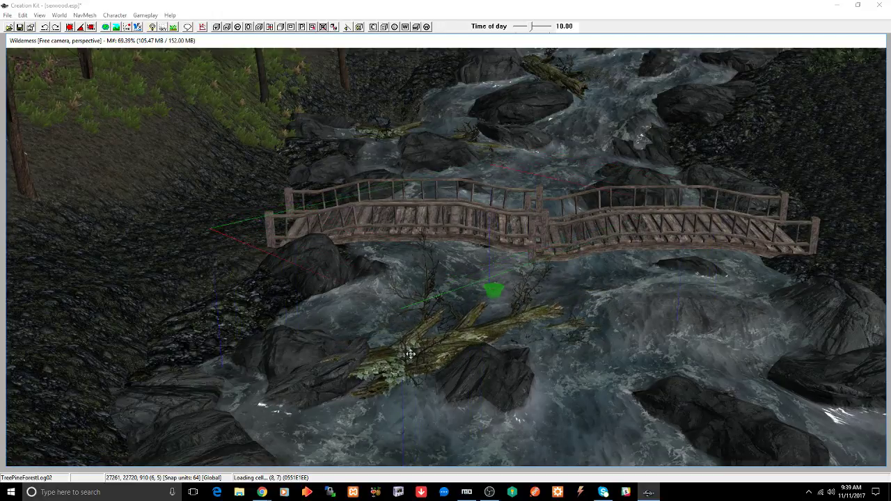
right_drag(410, 352, 442, 348)
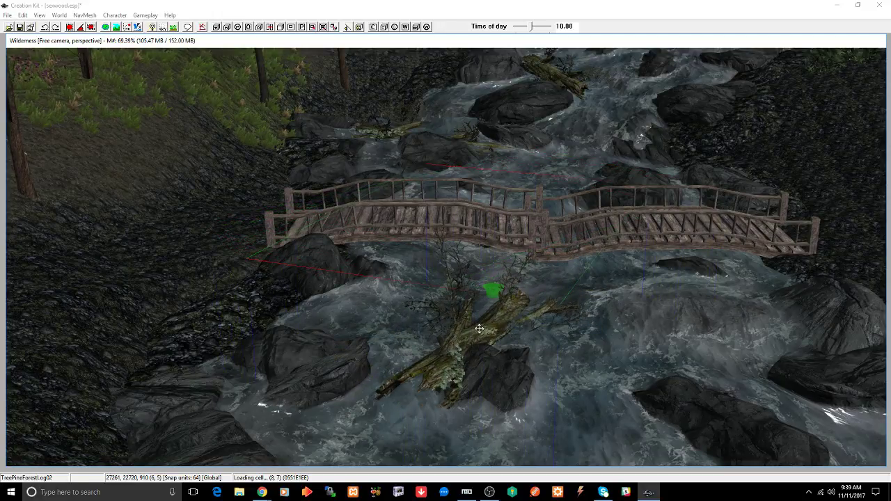
drag(480, 325, 418, 343)
right_drag(418, 343, 393, 342)
drag(411, 345, 409, 348)
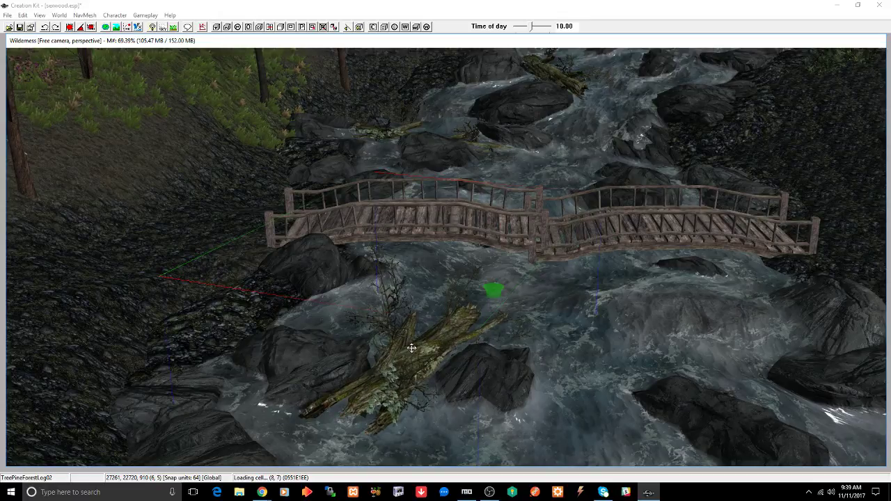
Step: Fine-tune the log's position in the gap between the two rocks and save the plugin
shift+middle_drag(416, 363, 441, 399)
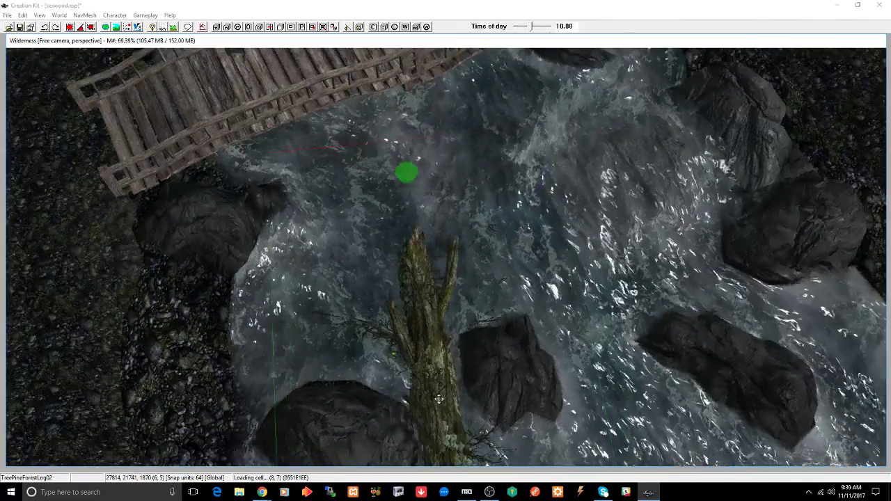
middle_drag(462, 359, 468, 349)
drag(468, 350, 482, 359)
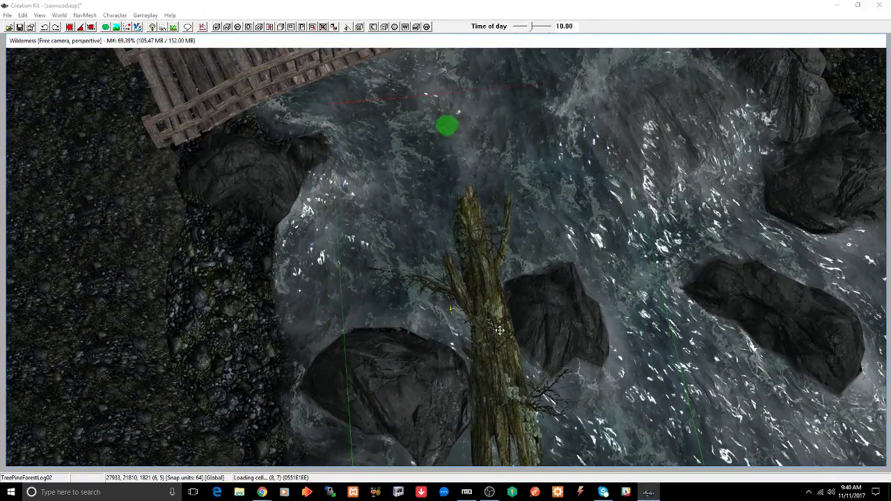
key(ctrl+s)
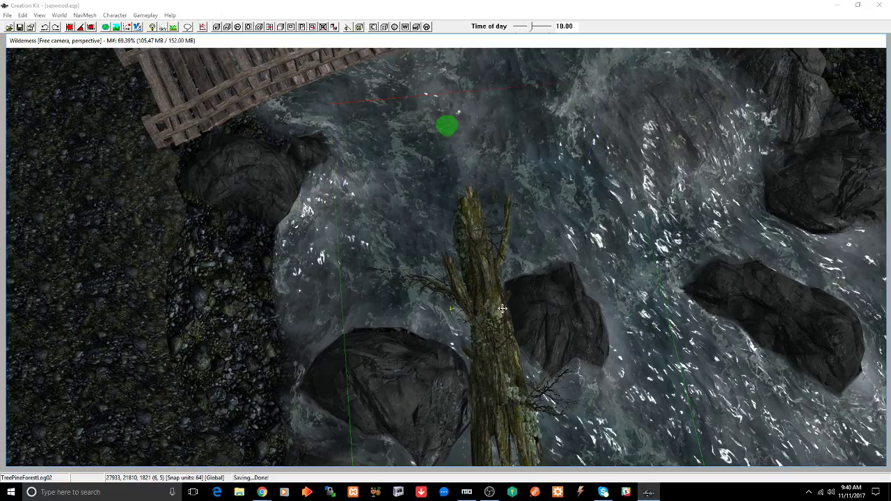
Step: Duplicate the fallen log lying between the rocks downstream of the bridge
scroll(503, 309, down, 2)
scroll(503, 309, down, 8)
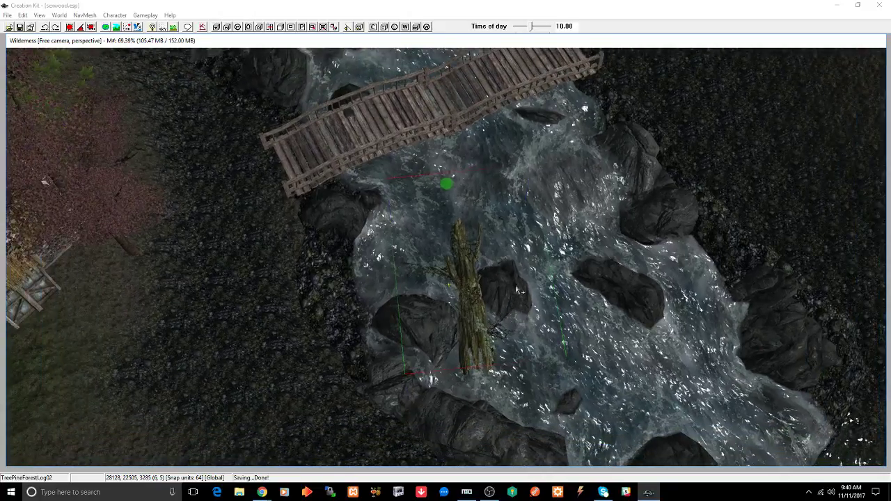
shift+middle_drag(517, 289, 460, 274)
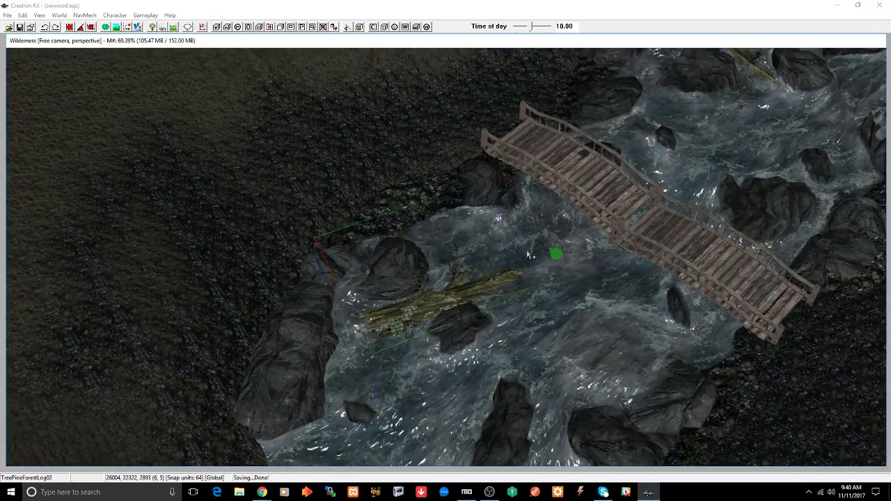
middle_drag(527, 252, 512, 248)
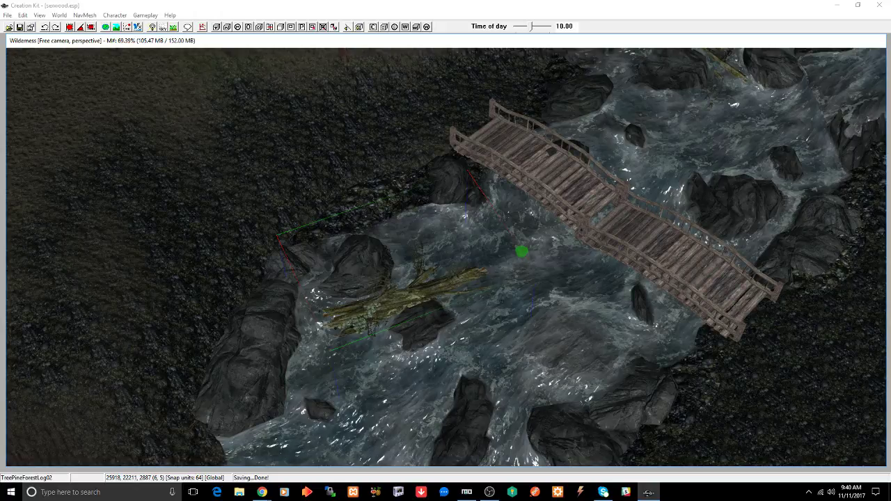
click(705, 267)
shift+middle_drag(695, 266, 676, 244)
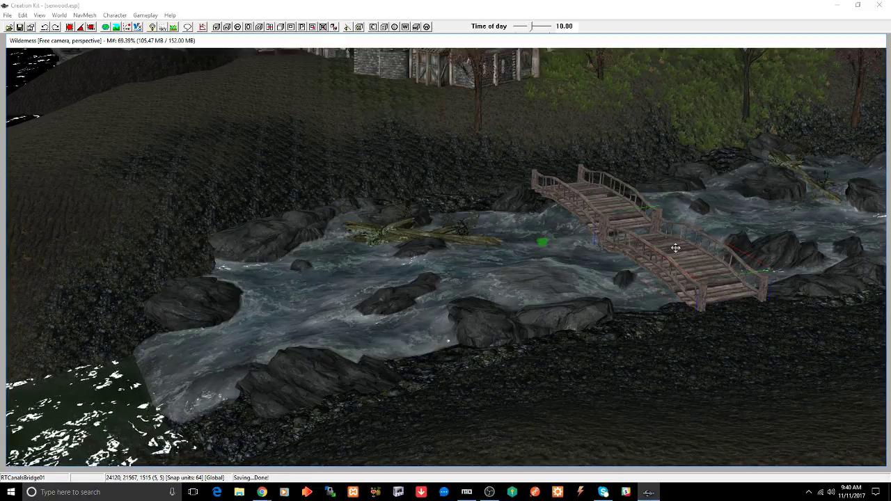
middle_drag(676, 248, 420, 195)
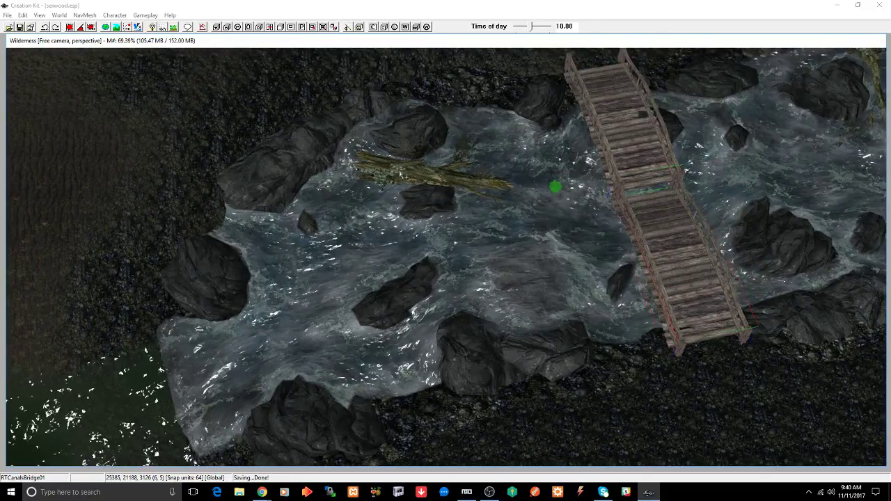
click(399, 171)
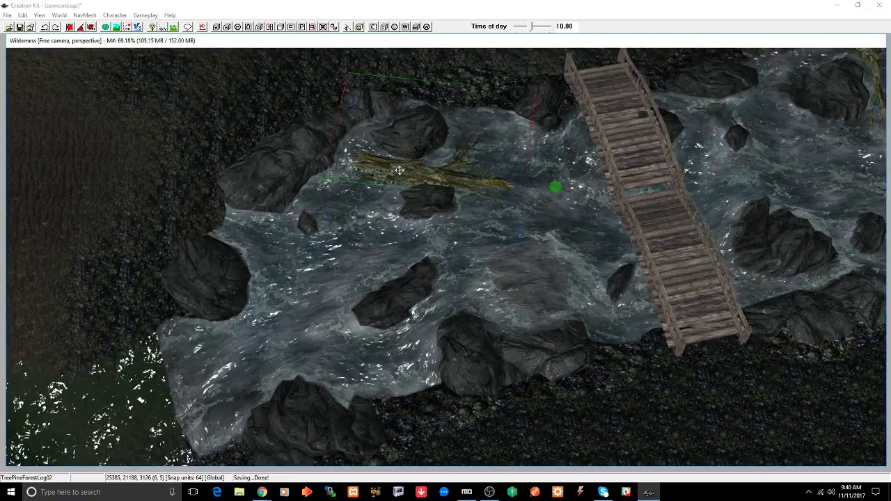
key(ctrl+d)
Step: Move the duplicate log towards the opposite bank, rotate it and lower it between the rocks there
drag(400, 171, 412, 236)
right_drag(412, 236, 426, 236)
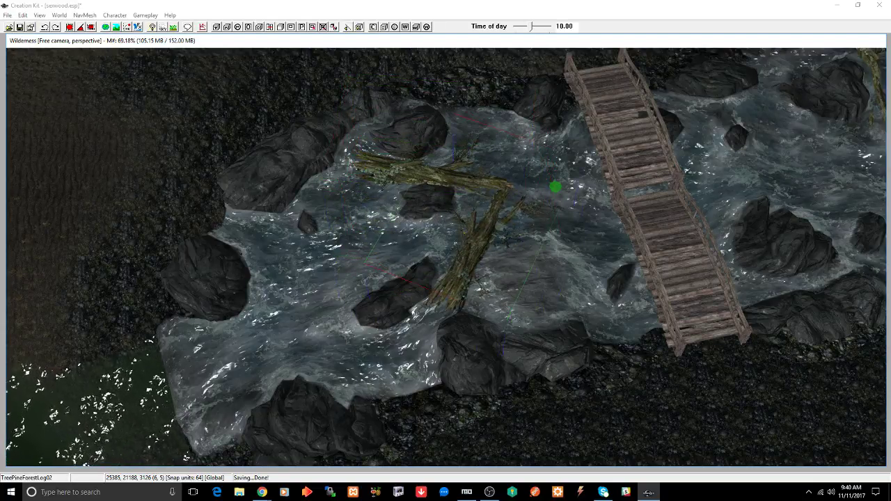
drag(470, 259, 441, 306)
right_drag(440, 306, 461, 307)
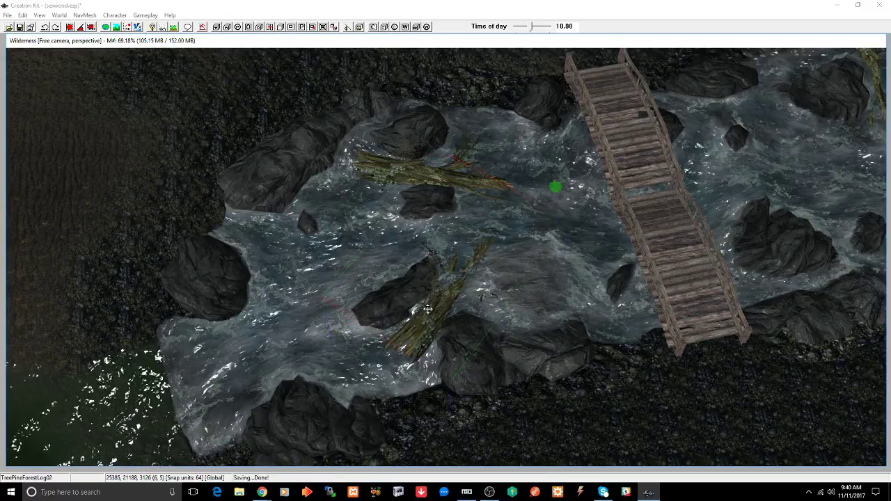
key(z)
drag(428, 310, 428, 311)
shift+middle_drag(428, 311, 466, 288)
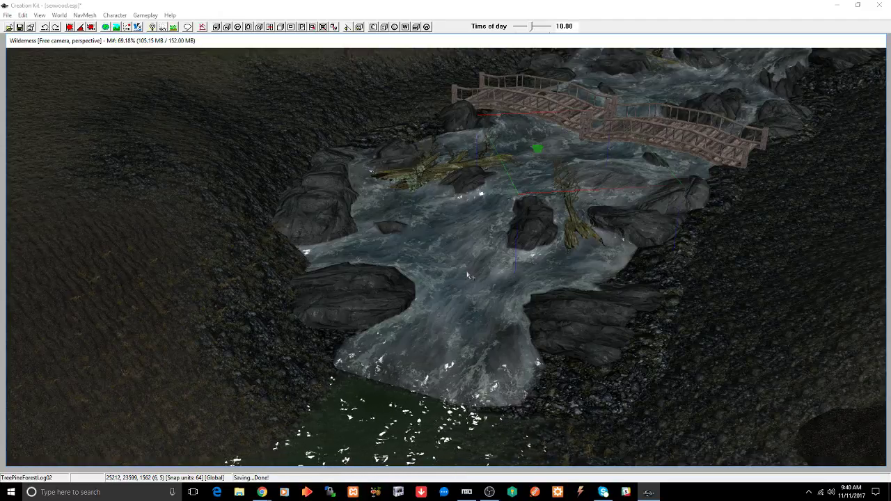
Step: Check the logs on both sides of the wooden bridge and save the plugin
shift+middle_drag(469, 279, 471, 274)
scroll(469, 273, up, 3)
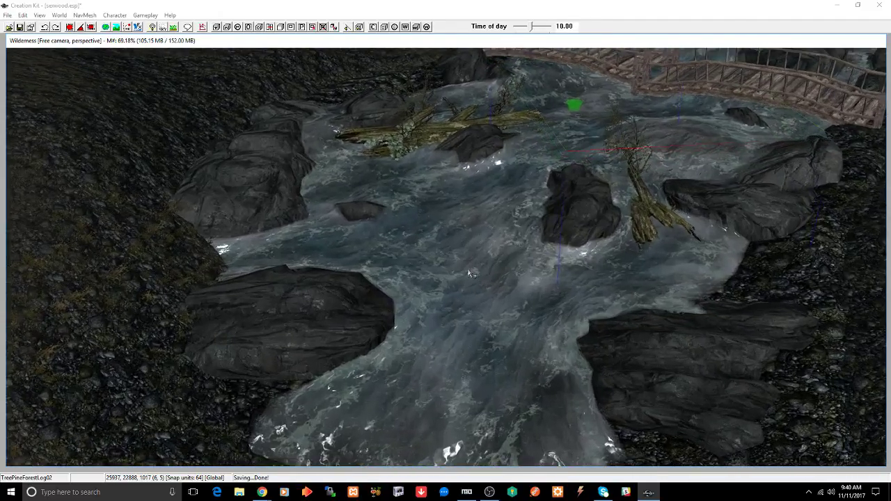
middle_drag(569, 183, 494, 231)
click(537, 227)
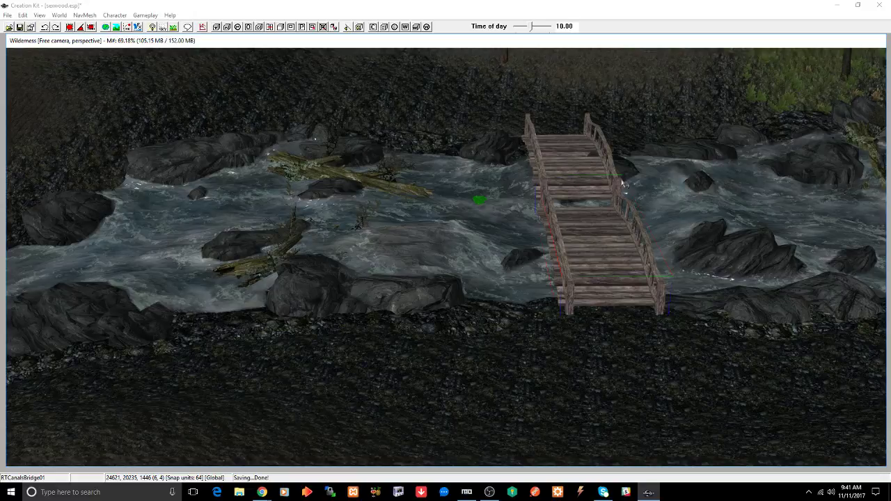
shift+middle_drag(632, 183, 549, 206)
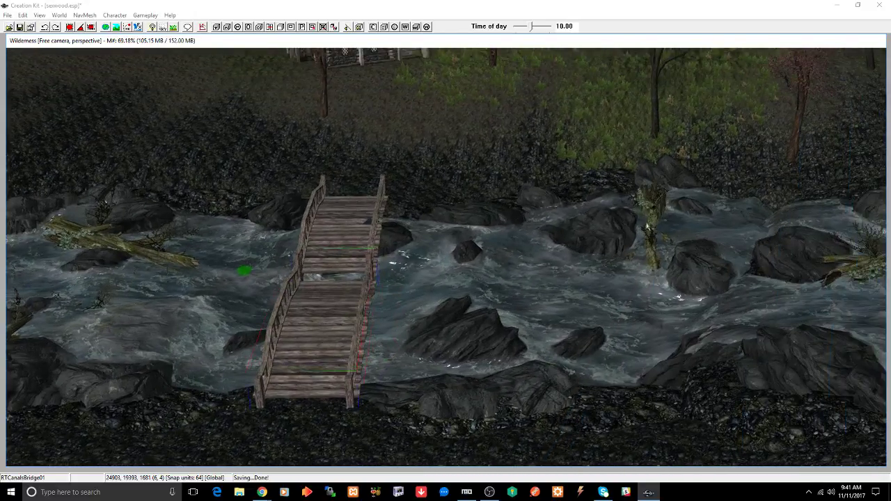
click(651, 209)
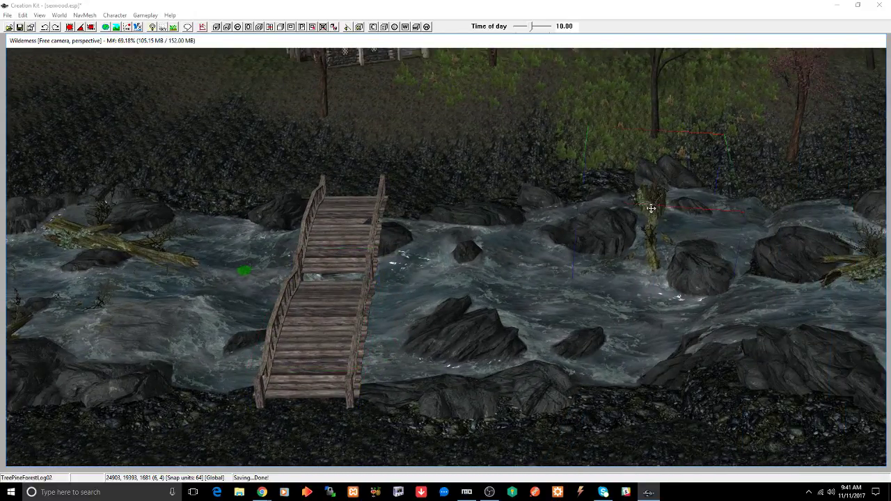
key(ctrl+s)
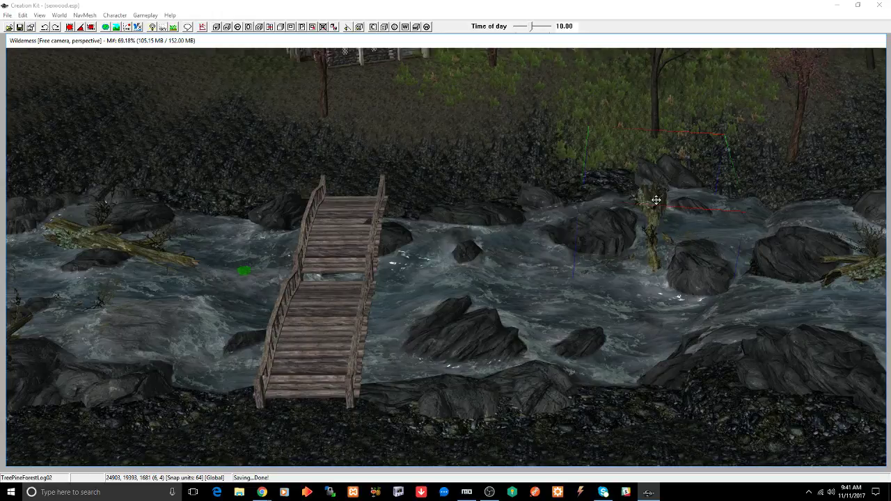
Step: Place a TreeSwordFern05 plant on the bare ground between the trees beside the village path
key(shift)
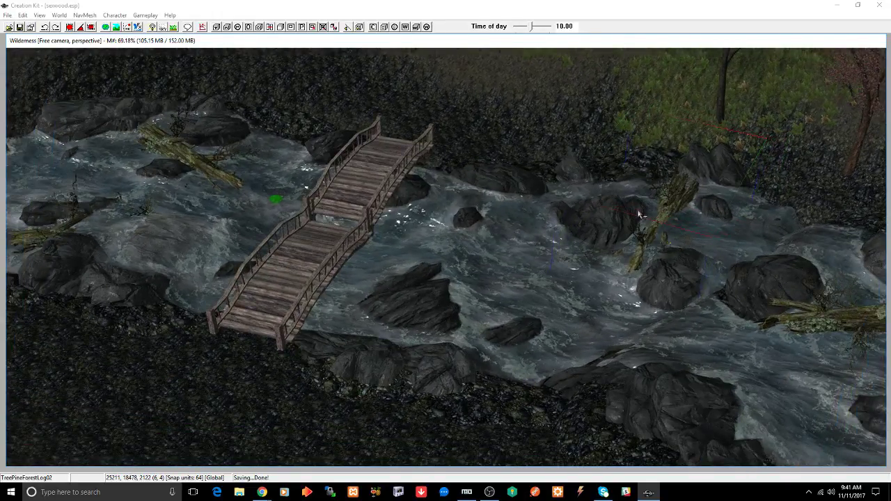
middle_drag(646, 161, 610, 232)
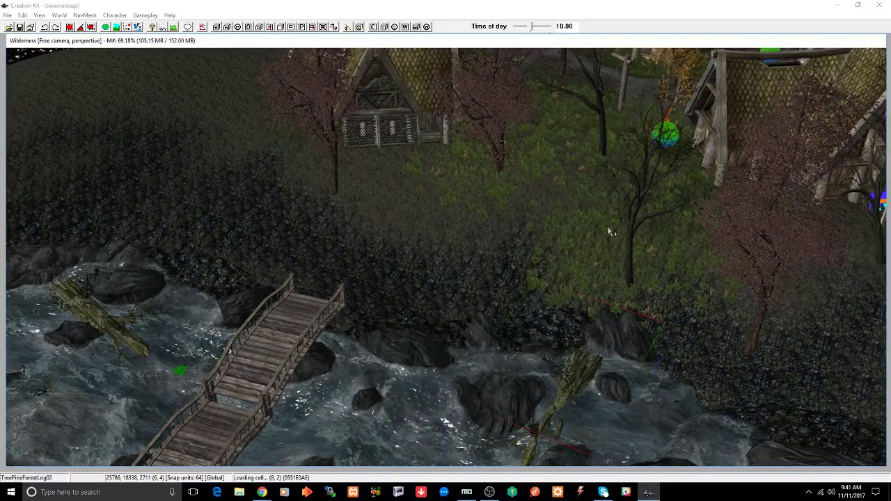
click(501, 113)
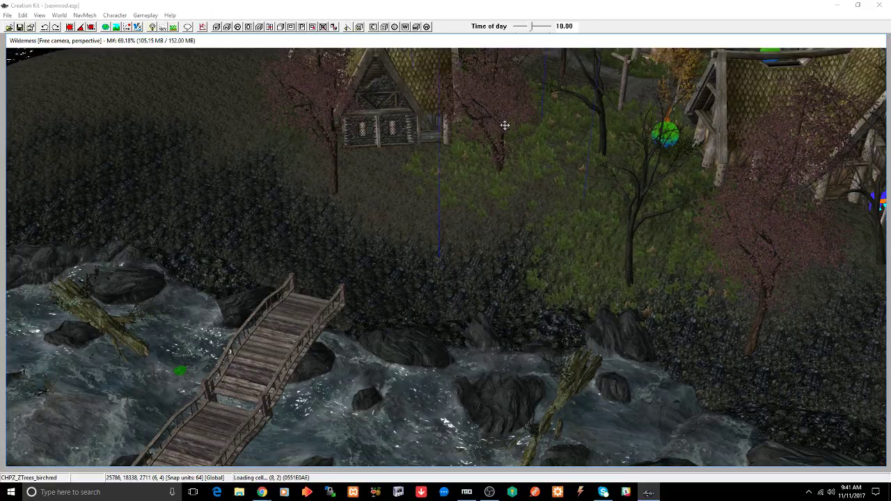
shift+middle_drag(506, 125, 475, 123)
middle_drag(670, 163, 556, 203)
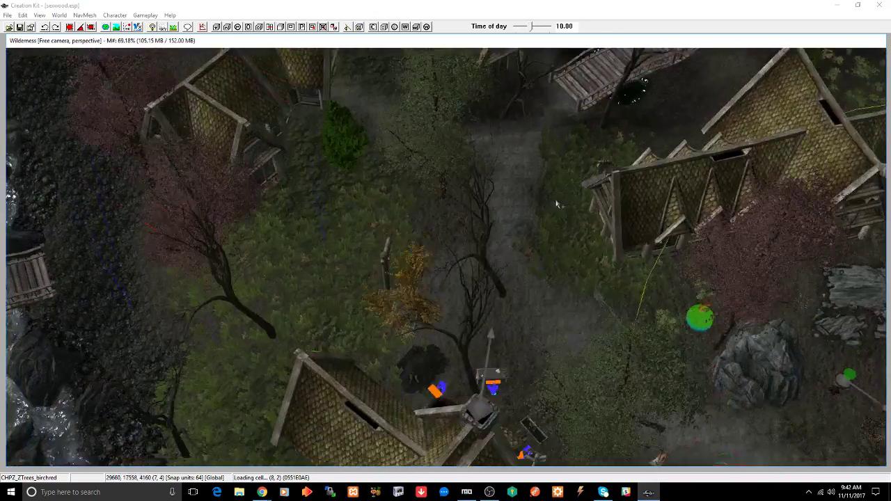
middle_drag(570, 143, 633, 141)
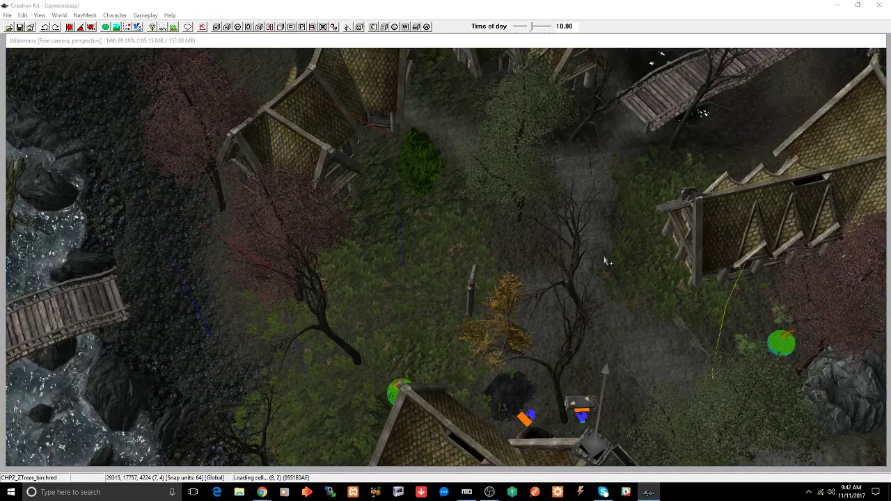
click(523, 247)
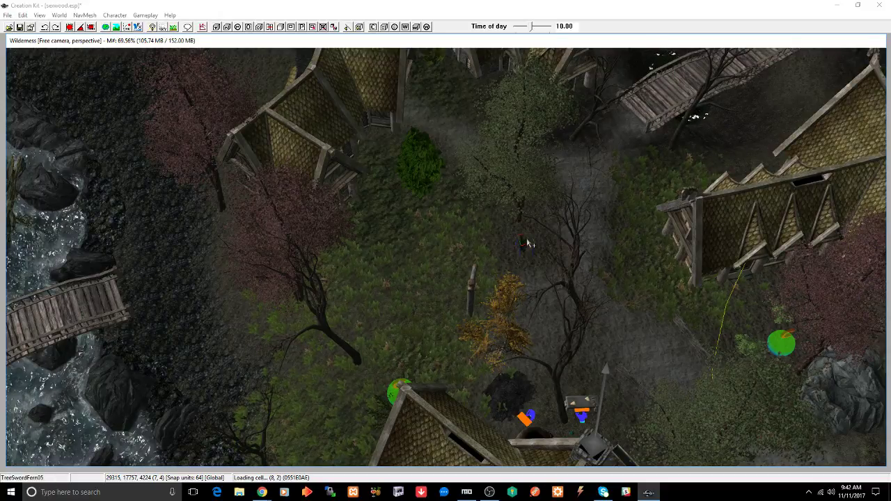
Step: Examine the placed fern up close and against the surrounding bare ground, trees and path
key(c)
shift+middle_drag(528, 245, 448, 197)
scroll(527, 208, down, 3)
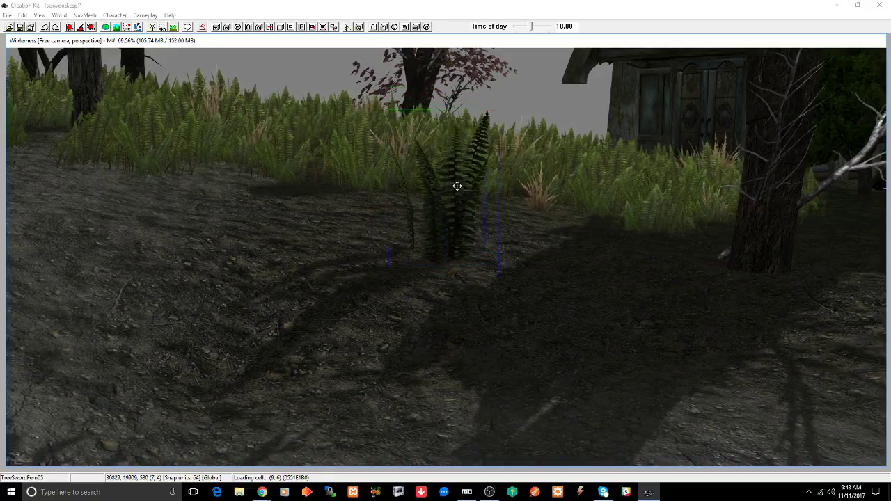
middle_drag(458, 185, 477, 213)
scroll(452, 201, down, 4)
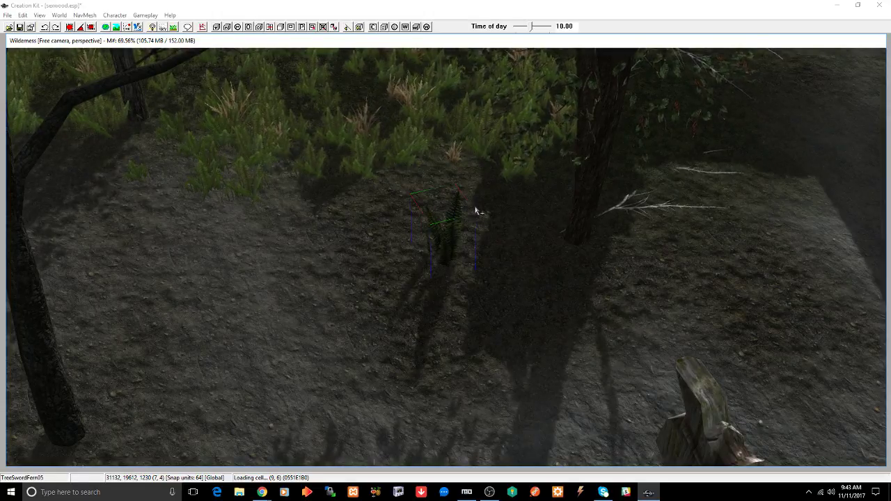
scroll(476, 211, down, 3)
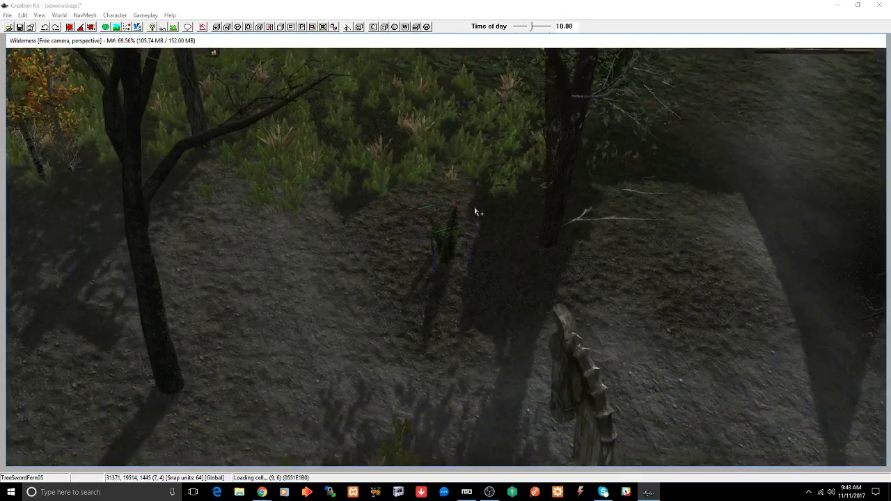
scroll(477, 212, down, 2)
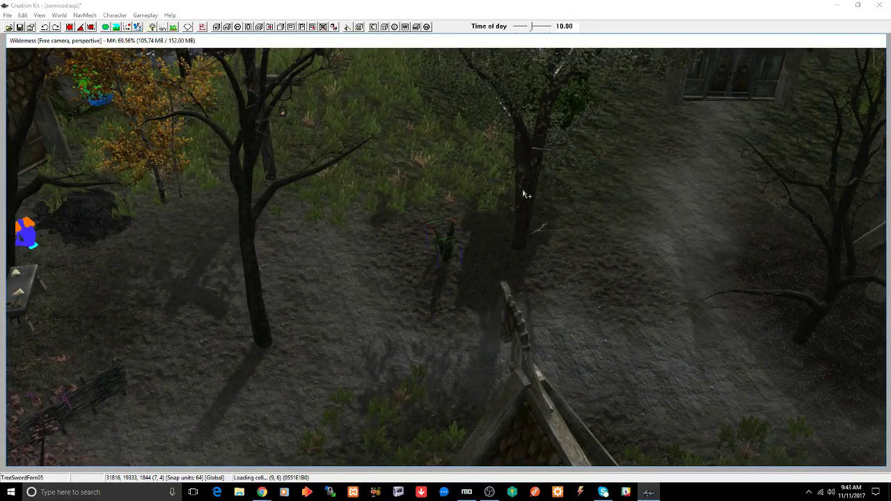
Step: Save the plugin and survey the village ground around the new fern, trees and houses
key(ctrl+s)
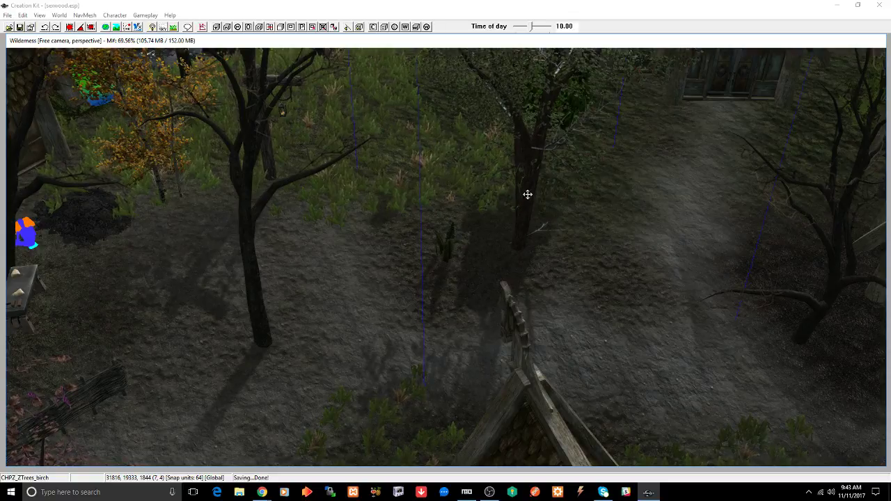
scroll(528, 194, down, 5)
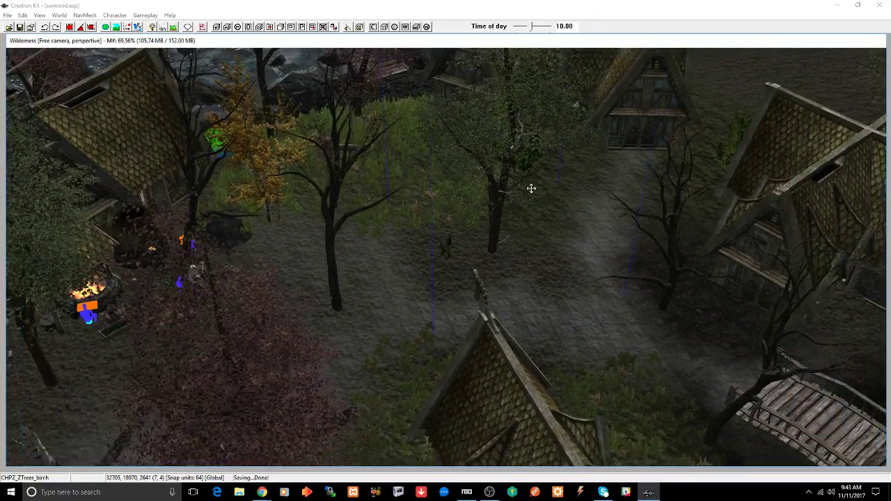
shift+middle_drag(523, 195, 502, 195)
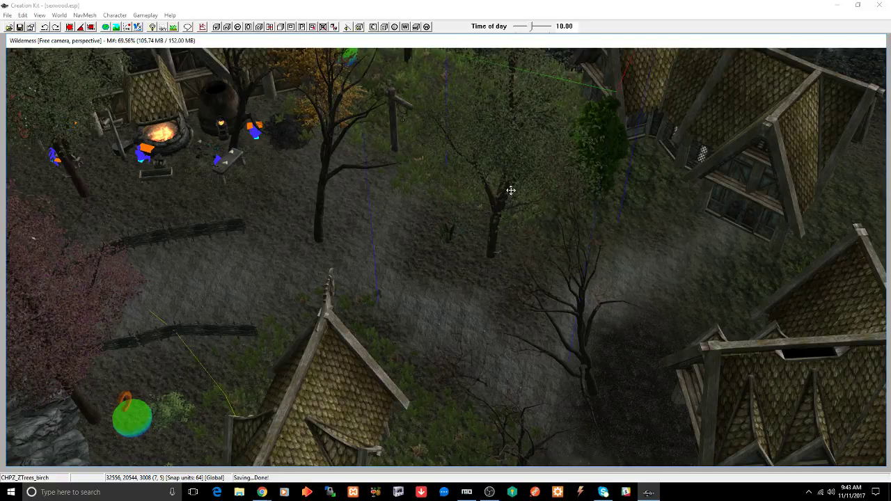
shift+middle_drag(508, 199, 521, 184)
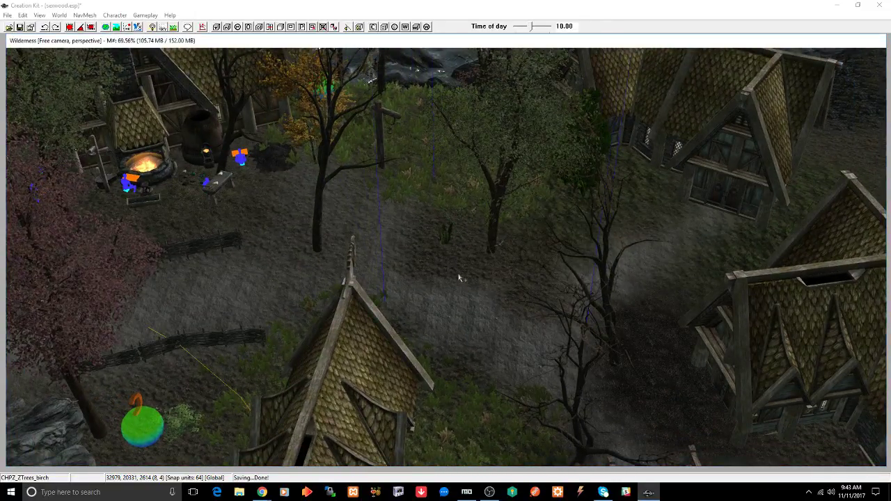
Step: Place a TreeThicket01 shrub on the bare ground beside the fern and tree, adjust its height and save the plugin
drag(459, 278, 467, 279)
key(c)
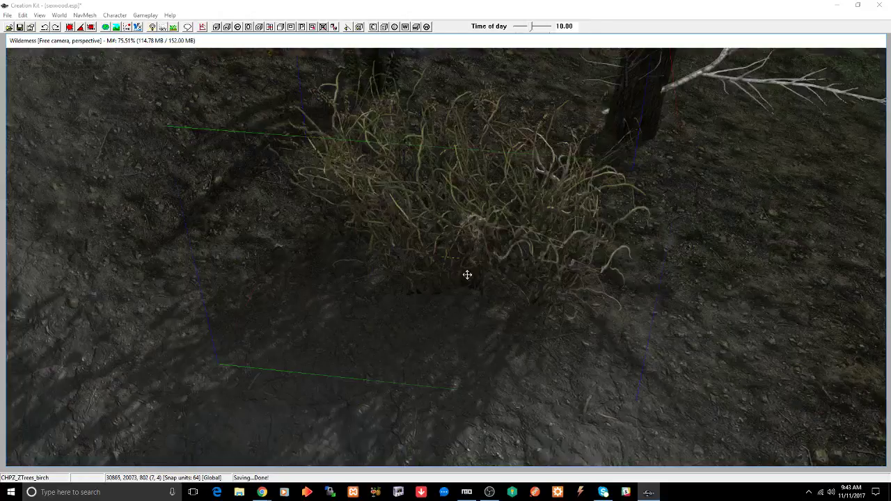
shift+middle_drag(468, 275, 494, 230)
key(z)
drag(494, 200, 493, 222)
shift+middle_drag(493, 223, 496, 249)
scroll(469, 234, down, 4)
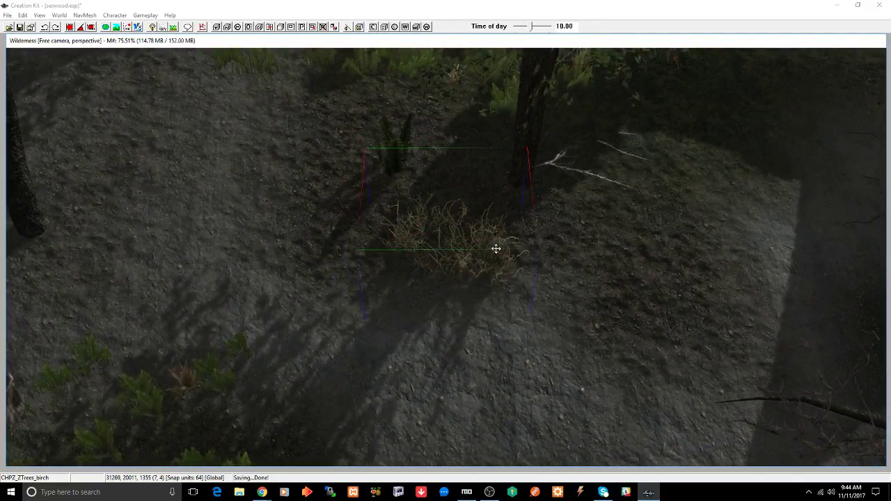
key(ctrl+s)
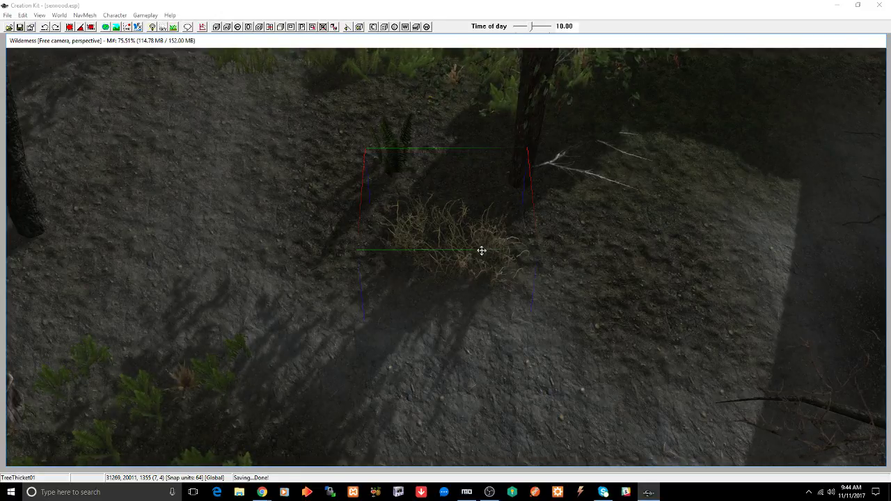
Step: Move the TreeSwordFern05 plant from the bare ground into the fern and grass patch and raise it slightly
shift+middle_drag(481, 240, 410, 219)
shift+middle_drag(564, 232, 496, 239)
click(496, 279)
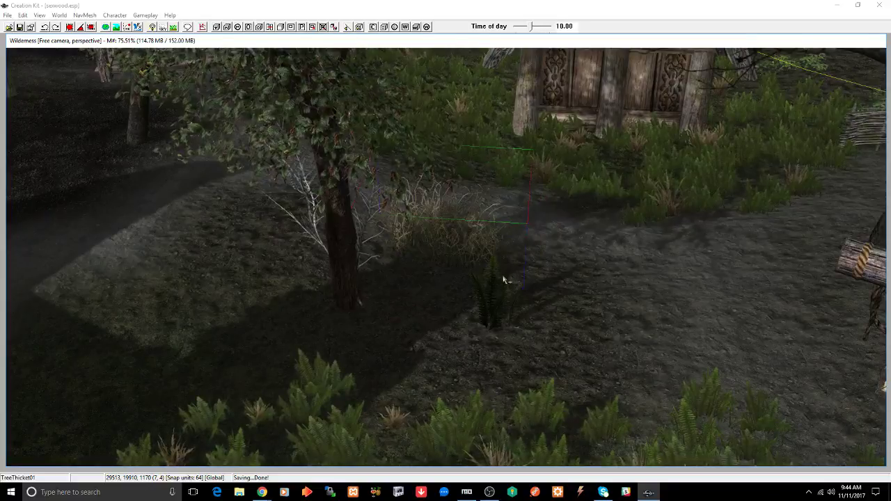
drag(503, 284, 418, 402)
middle_drag(417, 402, 429, 384)
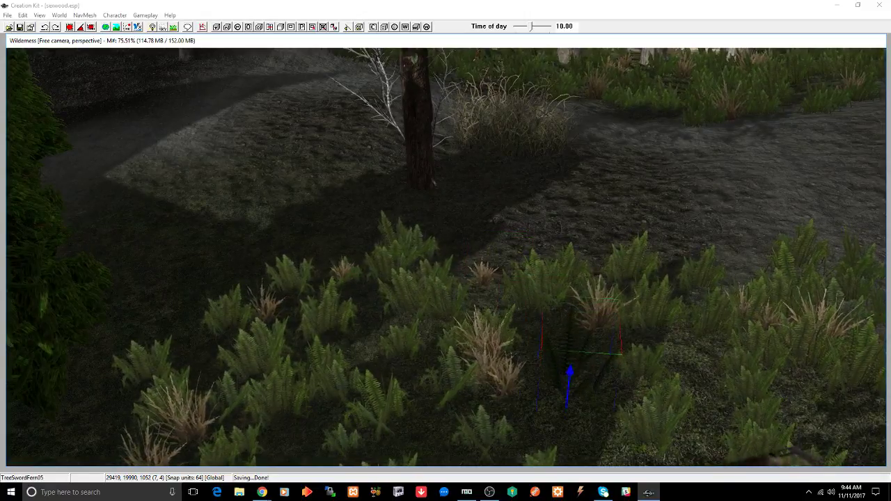
drag(570, 369, 572, 351)
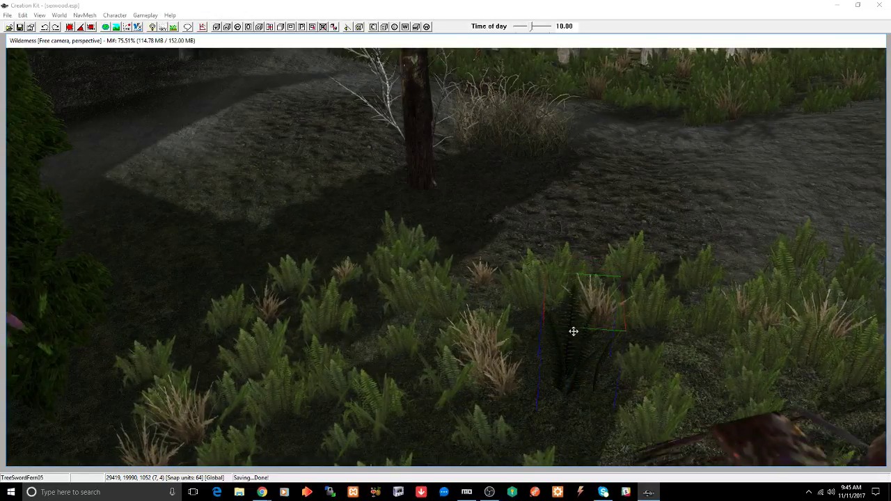
Step: Place another thicket shrub between the dwarf juniper and the stone house wall with the lattice windows
shift+middle_drag(574, 331, 558, 358)
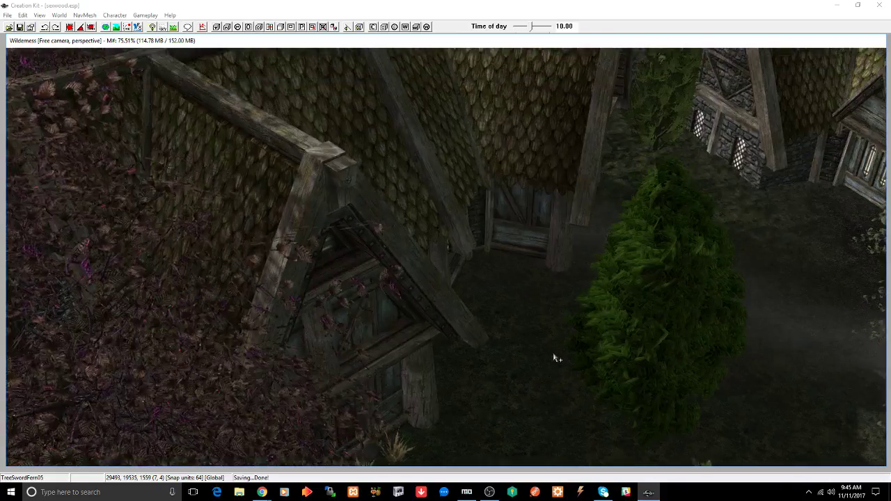
click(660, 325)
shift+middle_drag(660, 312, 595, 348)
middle_drag(696, 322, 676, 322)
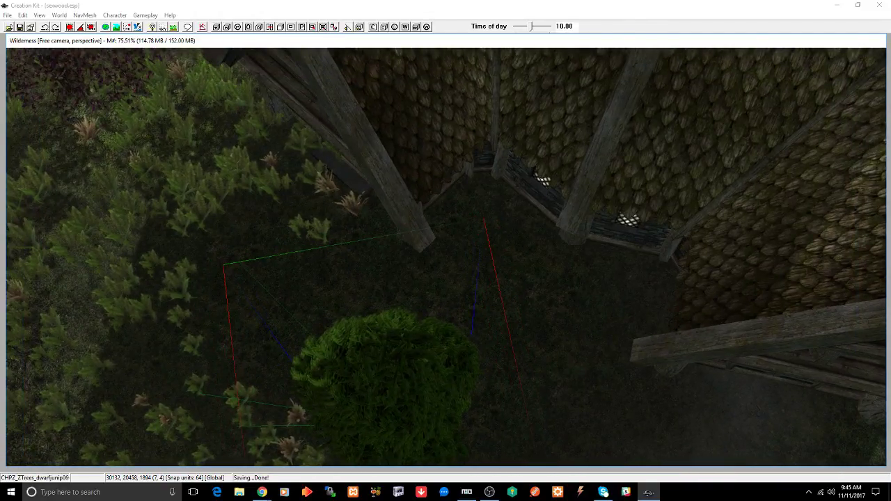
drag(890, 209, 575, 305)
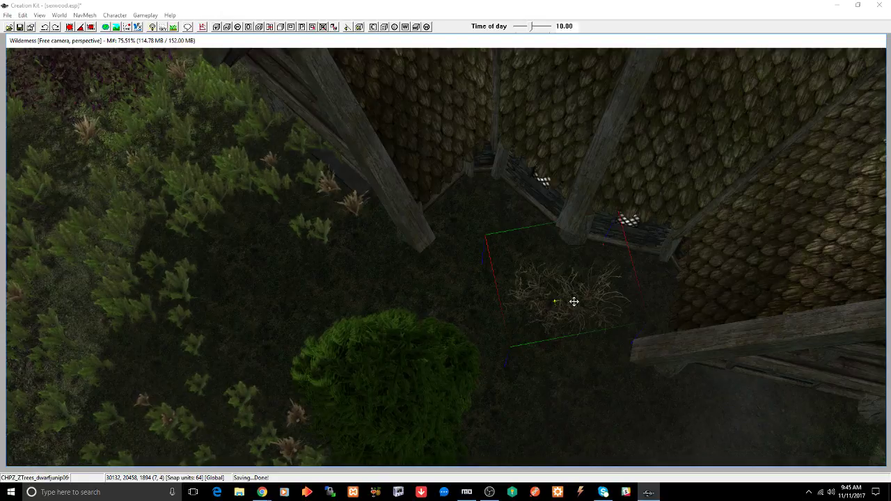
scroll(573, 302, up, 4)
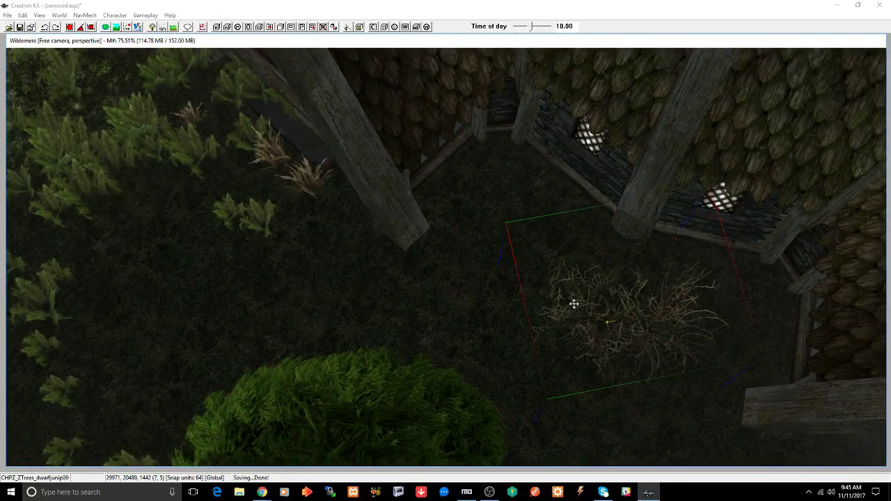
drag(579, 303, 589, 293)
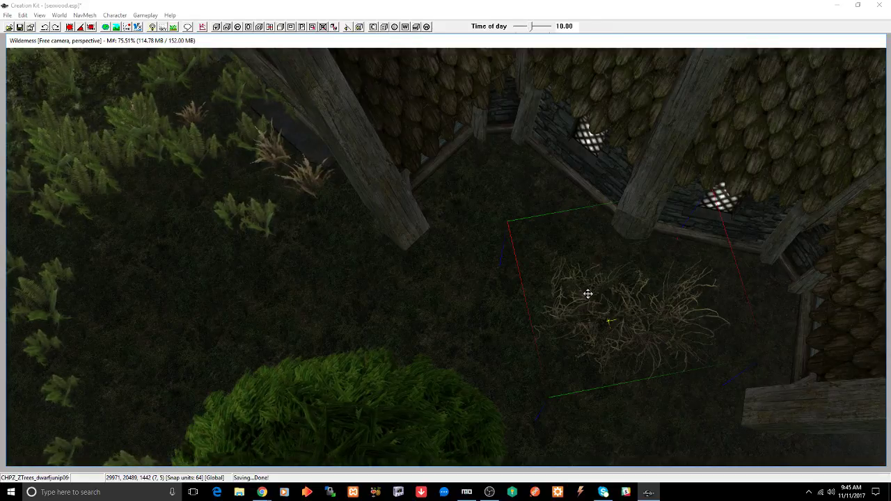
Step: Adjust the new thicket's height, shift it away from the house wall and save the plugin
shift+middle_drag(622, 326, 611, 279)
key(z)
drag(620, 258, 621, 273)
shift+middle_drag(623, 277, 623, 302)
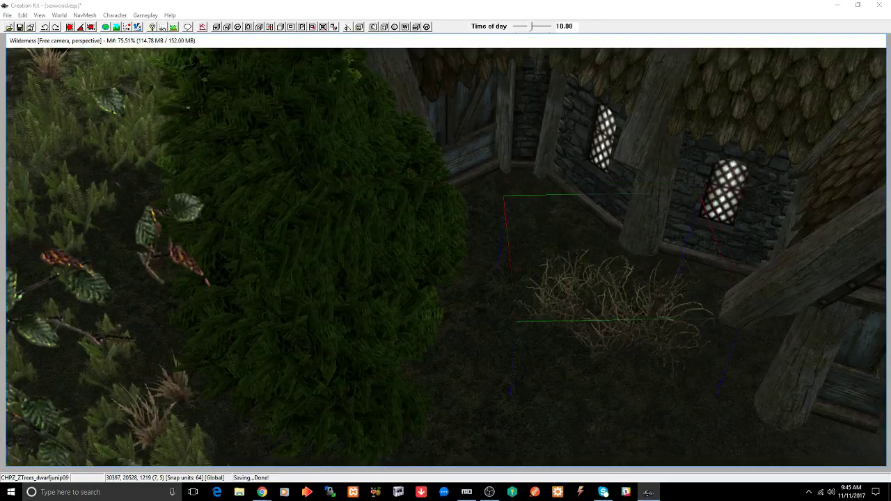
drag(622, 303, 589, 365)
key(ctrl+s)
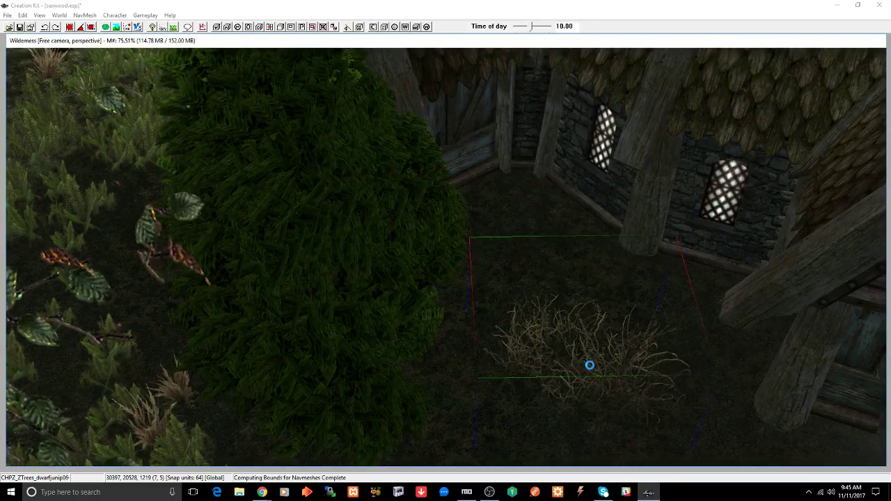
Step: Turn on landscape editing and adjust the ground height at the base of the stone house wall behind the thicket
scroll(590, 366, up, 4)
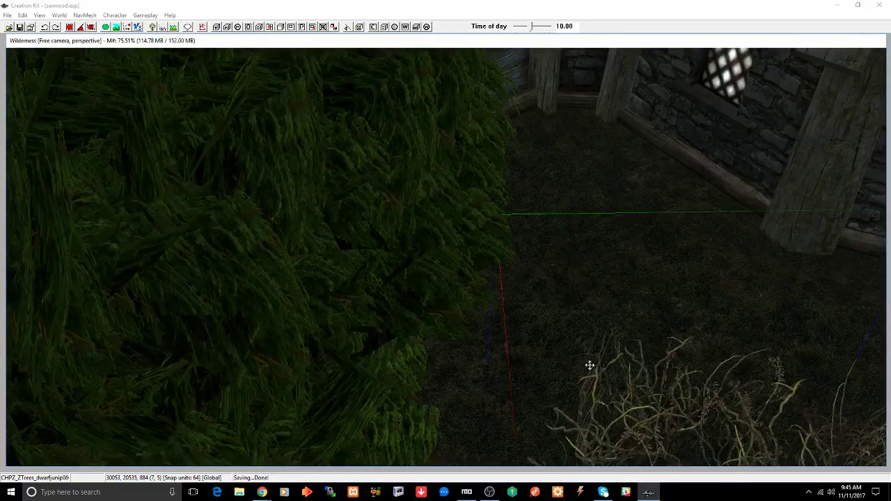
key(shift)
key(shift)
middle_drag(712, 324, 695, 322)
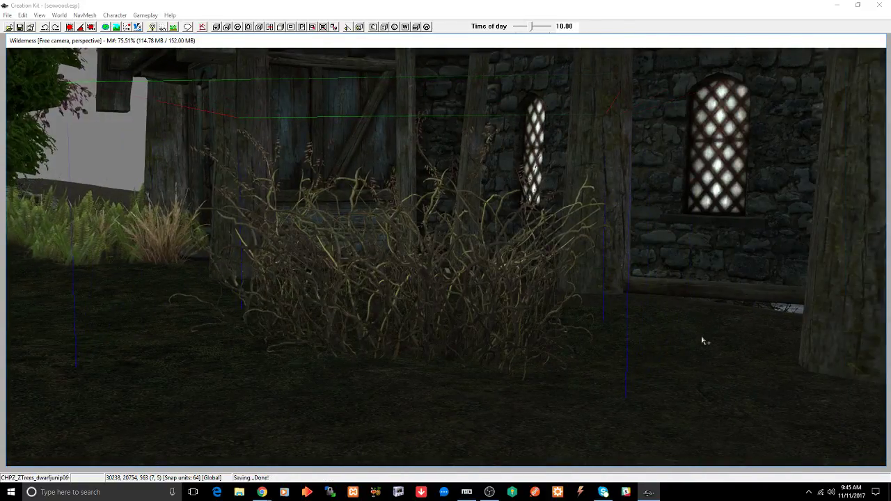
key(h)
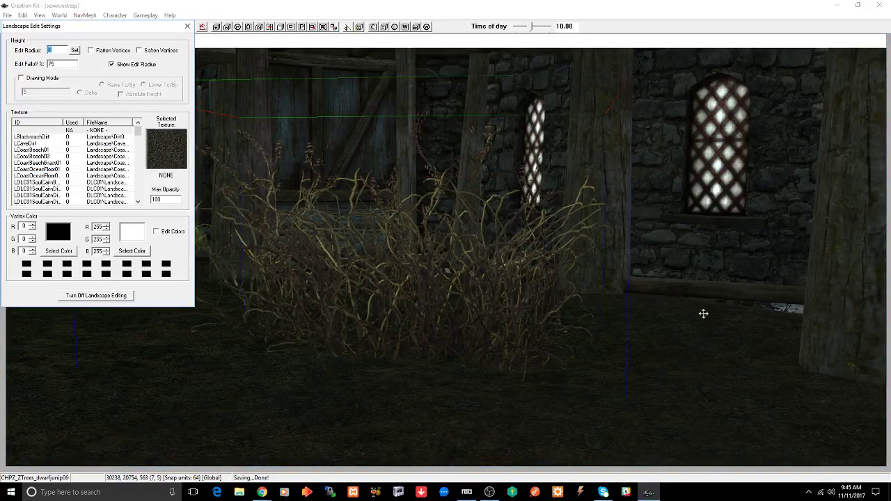
key(h)
drag(743, 311, 744, 308)
drag(762, 268, 761, 271)
Step: Raise the terrain against the outer stone corner at the back of the house to close the gap beneath it
shift+middle_drag(685, 312, 611, 298)
scroll(703, 319, down, 3)
scroll(704, 318, down, 3)
middle_drag(682, 299, 651, 287)
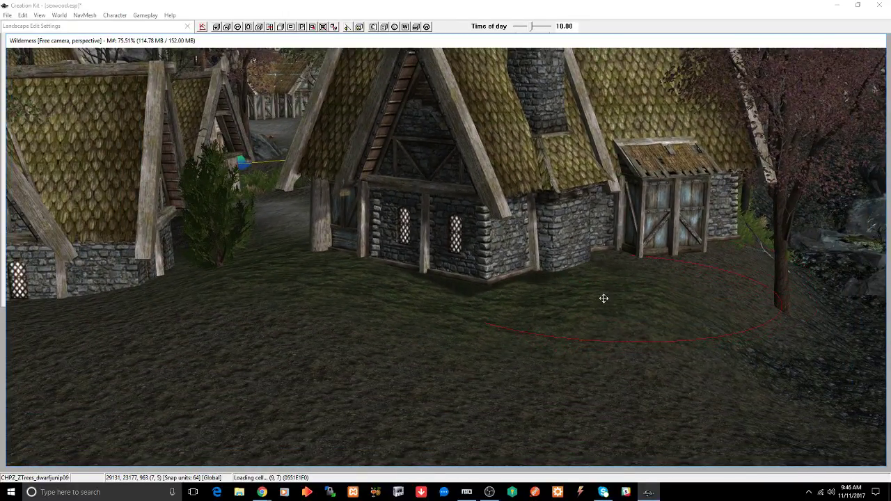
drag(488, 294, 492, 290)
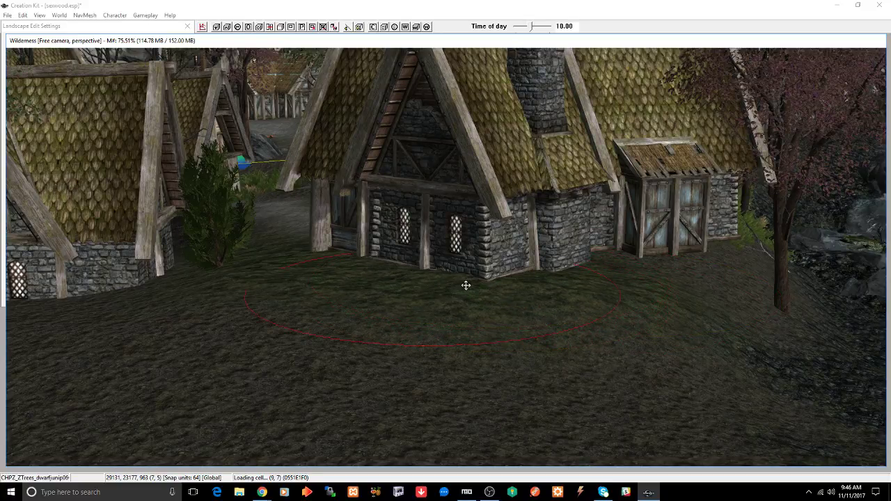
Step: Raise the ground along the foot of the two-windowed gable wall beside the red-leaved birch
middle_drag(541, 287, 488, 293)
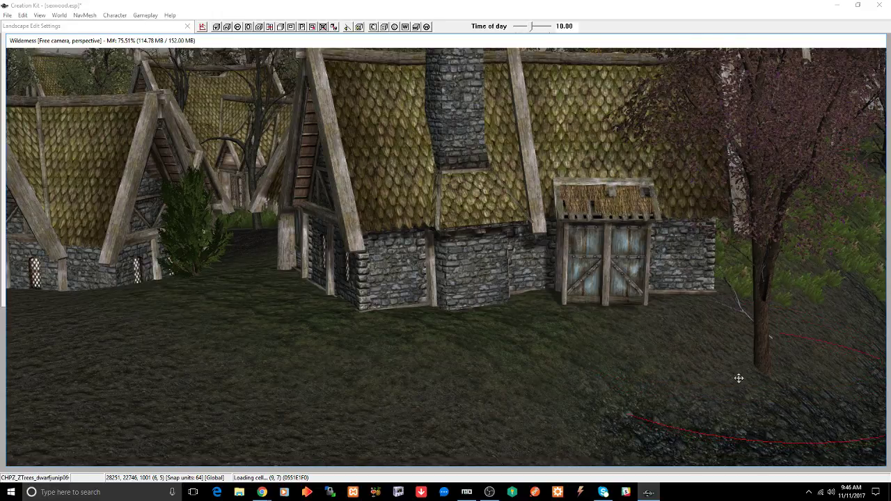
shift+middle_drag(699, 346, 647, 342)
scroll(647, 342, up, 1)
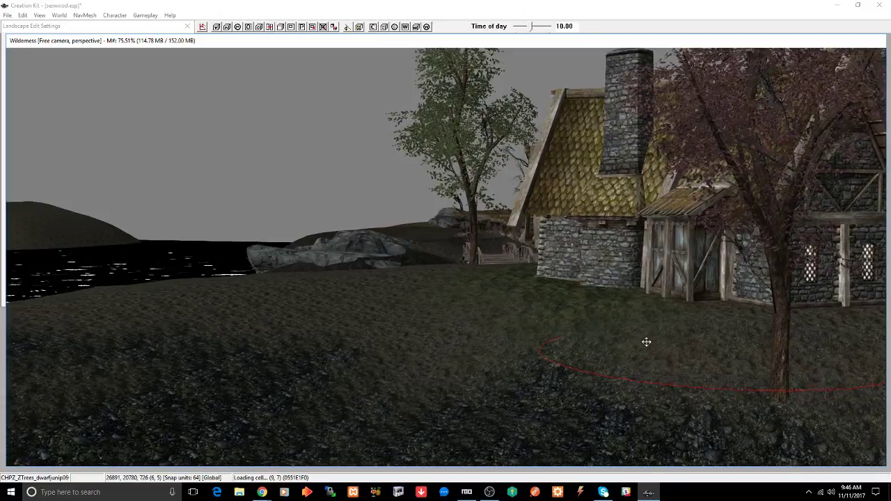
scroll(647, 342, up, 3)
middle_drag(741, 330, 667, 332)
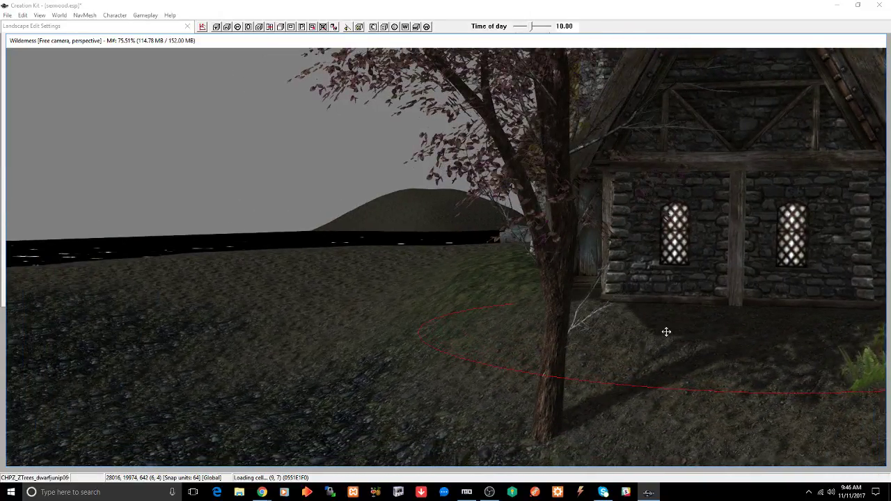
drag(659, 338, 663, 333)
drag(776, 319, 769, 310)
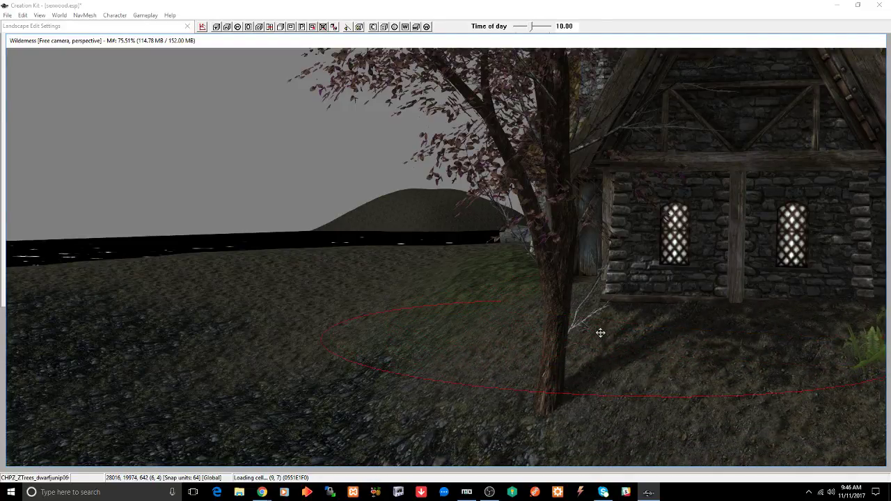
Step: Check the ground around the house's double doors and raise the terrain further between the birch and the gable corner
shift+middle_drag(601, 333, 671, 325)
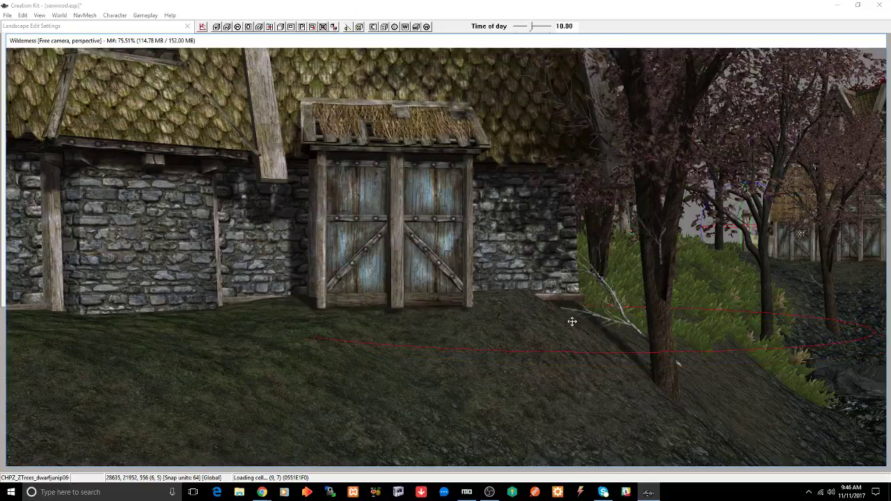
middle_drag(572, 322, 582, 323)
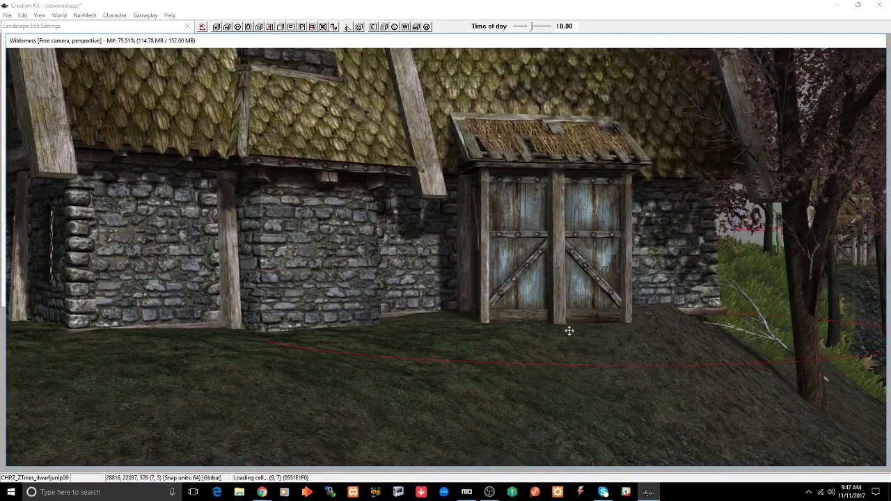
middle_drag(570, 330, 522, 331)
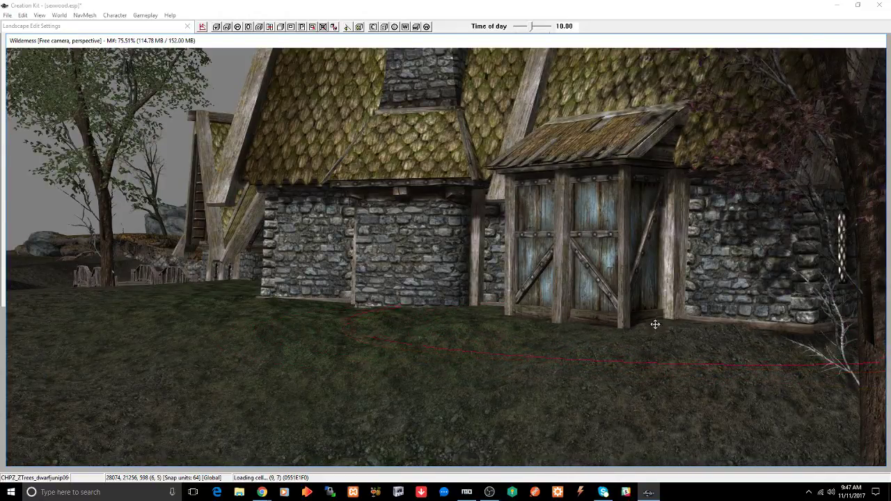
mouse_move(816, 337)
middle_down()
mouse_move(759, 338)
mouse_move(845, 330)
mouse_move(805, 322)
middle_up()
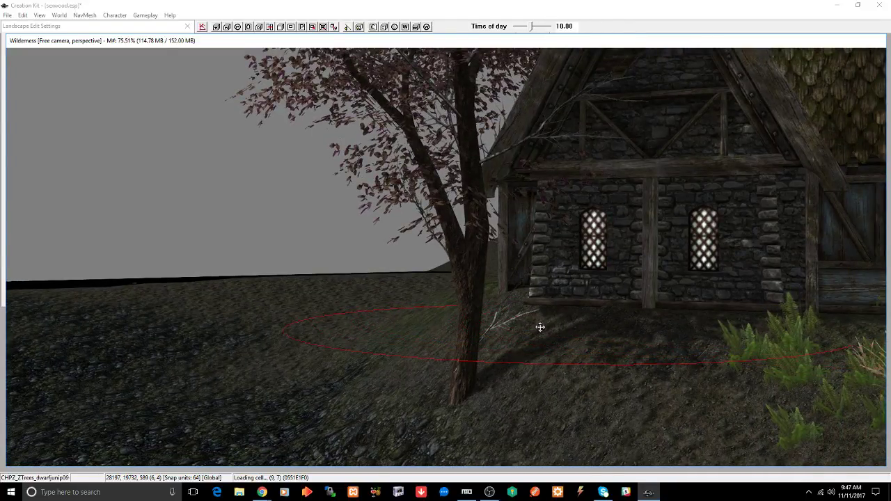
drag(539, 324, 545, 309)
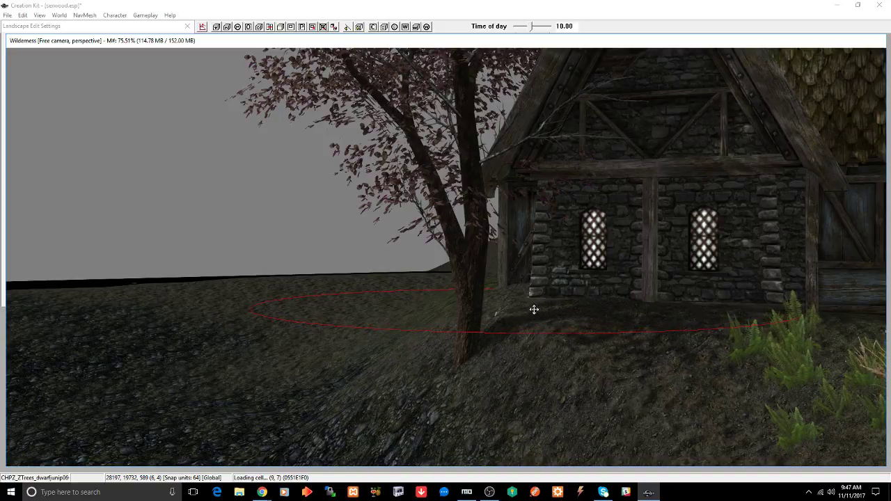
shift+middle_drag(533, 311, 562, 320)
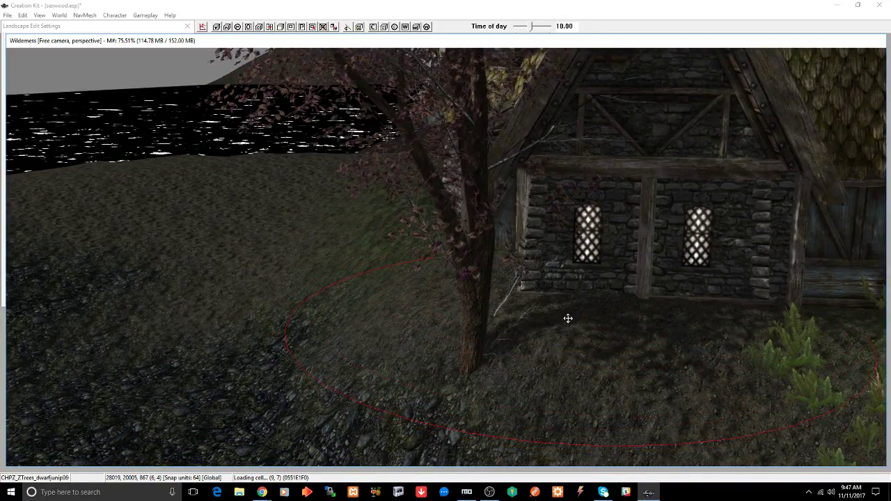
Step: Turn off landscape editing and save the plugin
key(h)
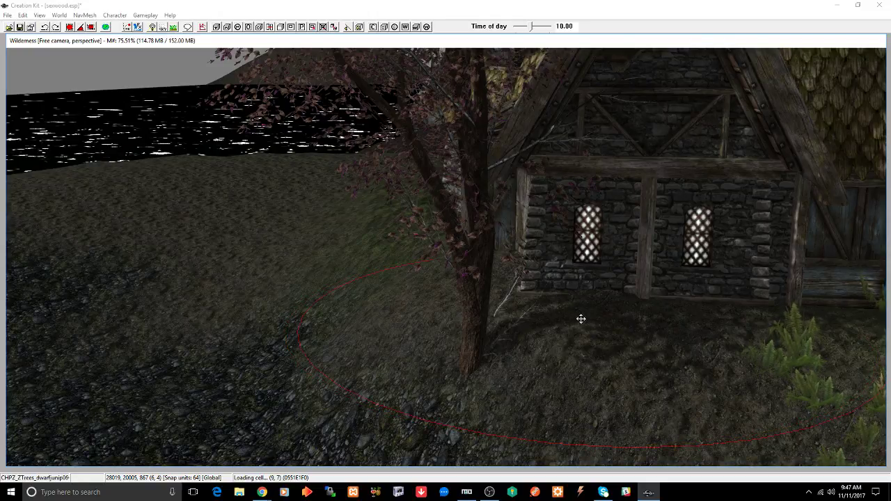
key(h)
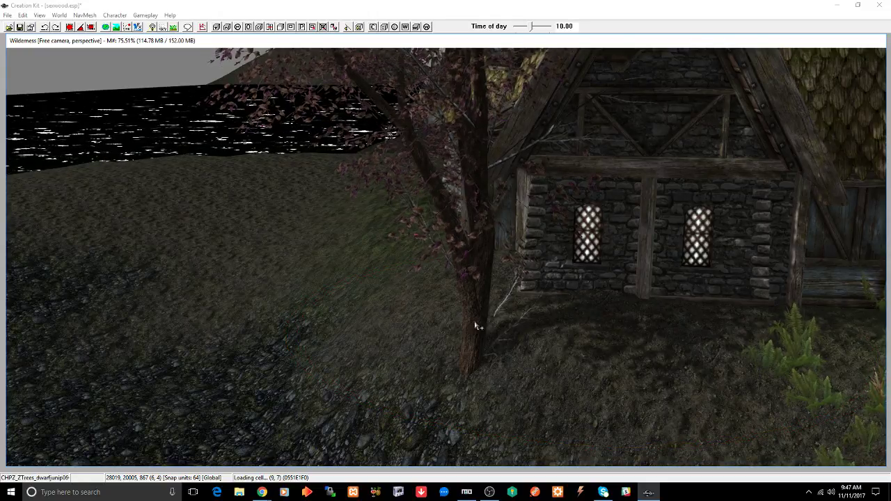
key(ctrl+s)
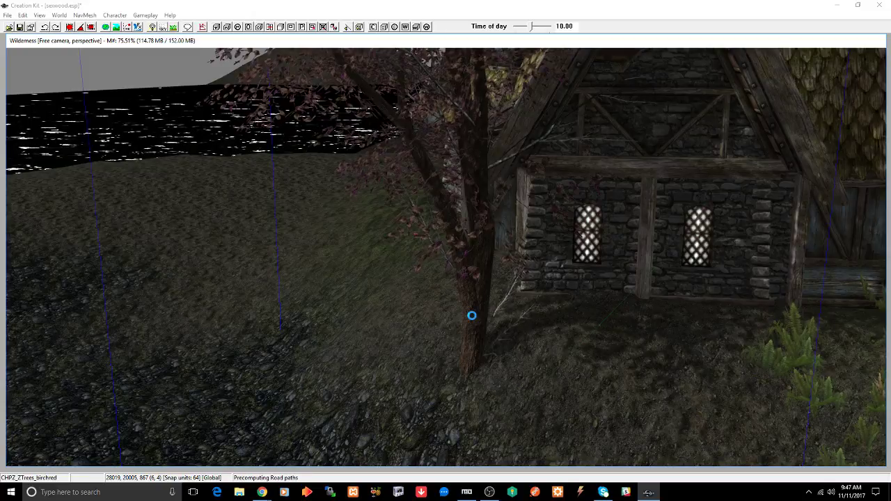
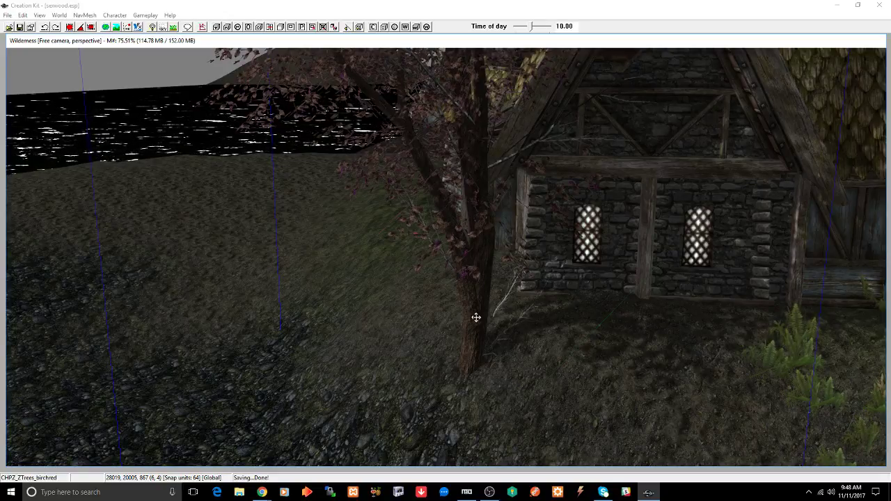
Step: Turn landscape editing back on and raise the rocky slope below the house's double doors
scroll(482, 318, down, 2)
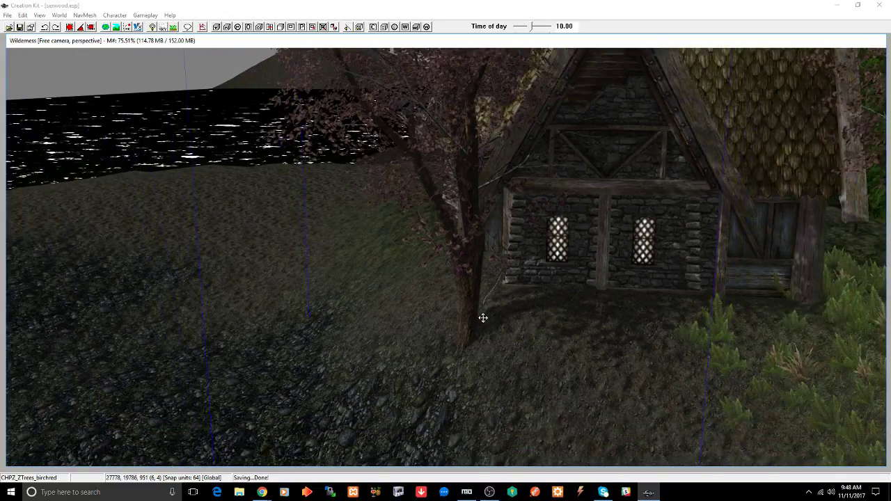
scroll(483, 318, down, 1)
shift+middle_drag(471, 334, 582, 317)
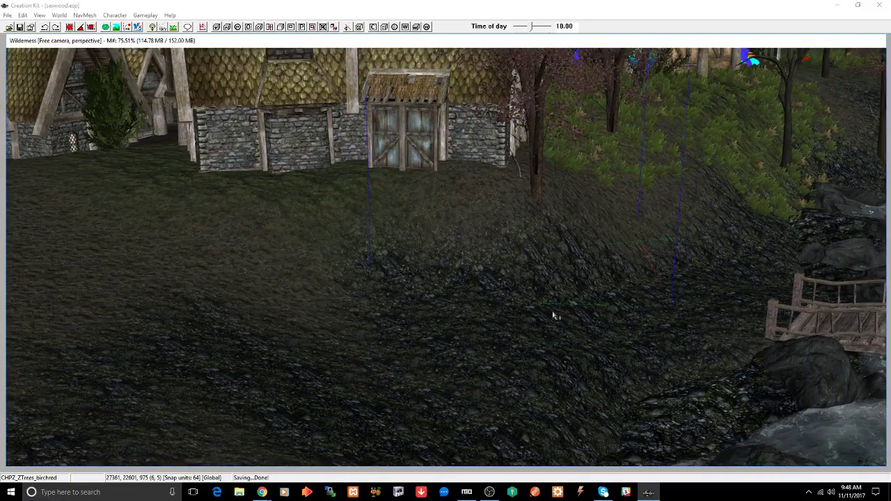
key(h)
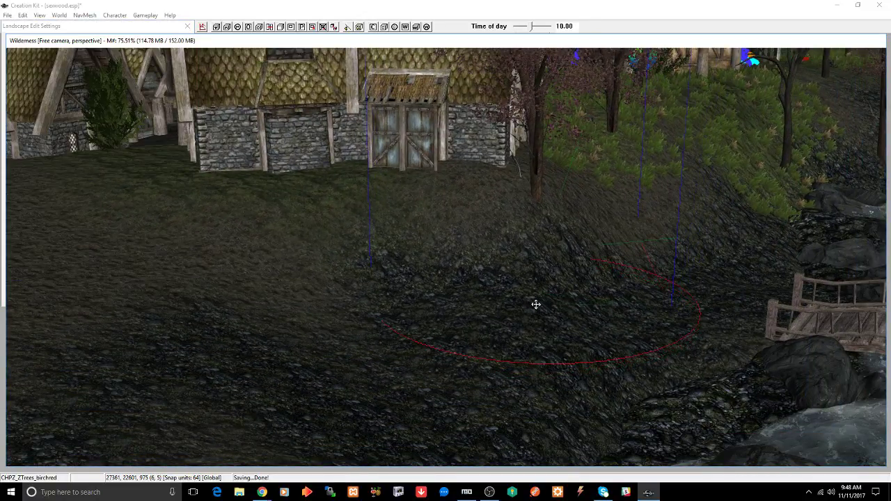
drag(536, 304, 538, 301)
drag(434, 278, 431, 275)
mouse_move(425, 267)
mouse_down()
mouse_move(418, 256)
mouse_move(448, 259)
mouse_up()
Step: Raise the ground slightly at the end of the wooden river bridge, turn off landscape editing and save the plugin
shift+middle_drag(618, 287, 710, 318)
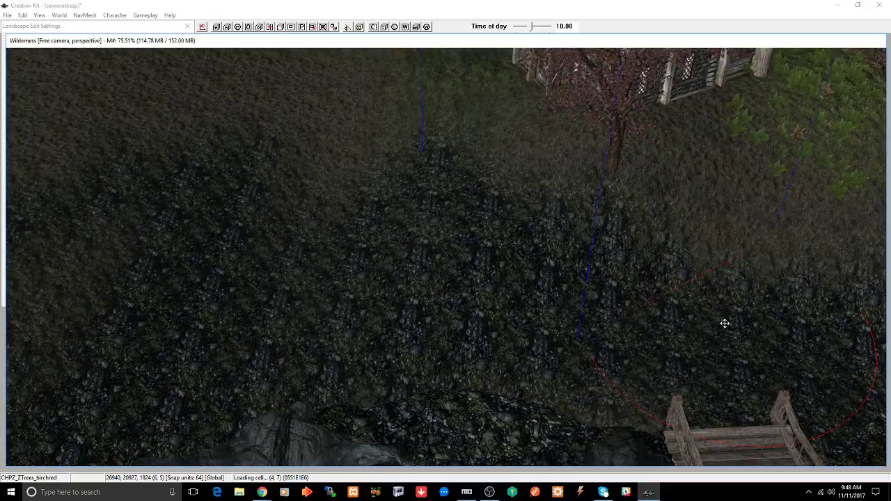
drag(725, 323, 727, 319)
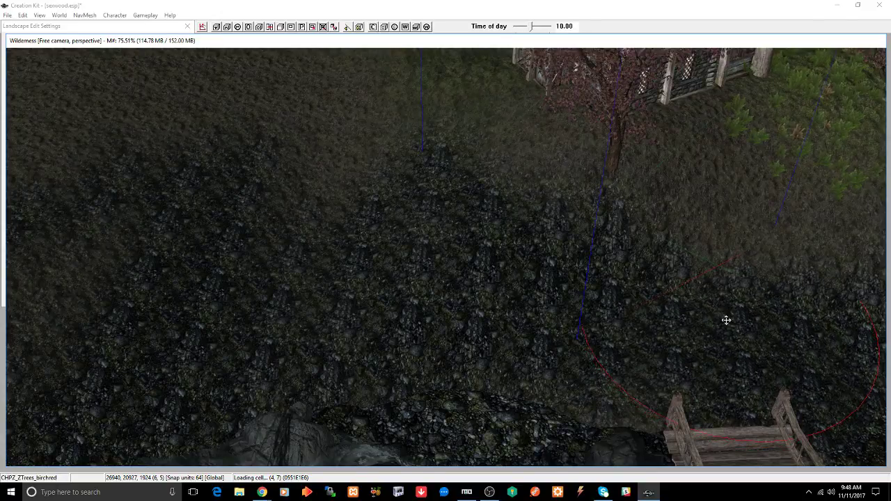
right_click(696, 287)
mouse_move(754, 294)
middle_down()
mouse_move(663, 291)
mouse_move(633, 264)
mouse_move(641, 268)
middle_up()
middle_drag(555, 244, 613, 266)
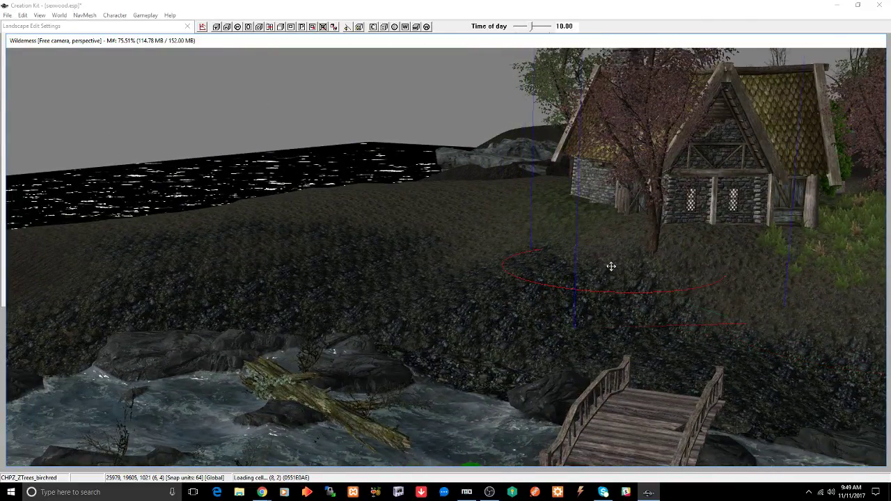
key(h)
key(h)
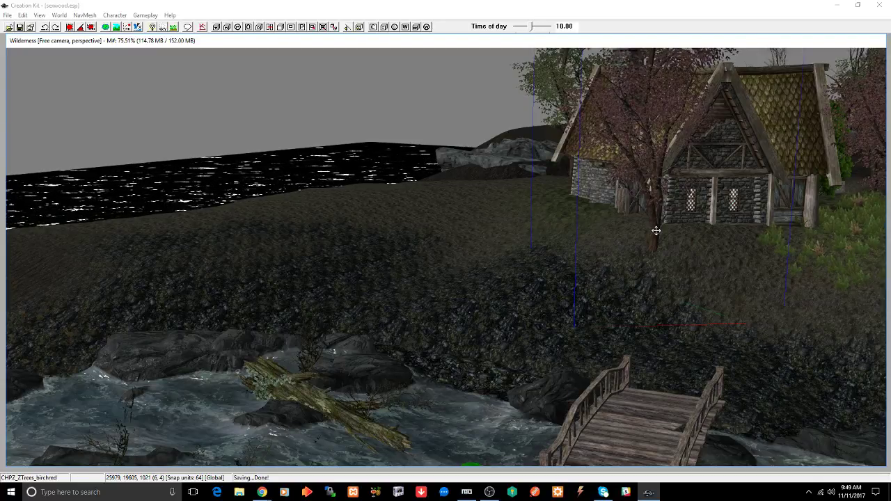
Step: Survey the village from above, from the river bridge past the main path and fountain to the thatched house, and save the plugin
scroll(656, 230, down, 4)
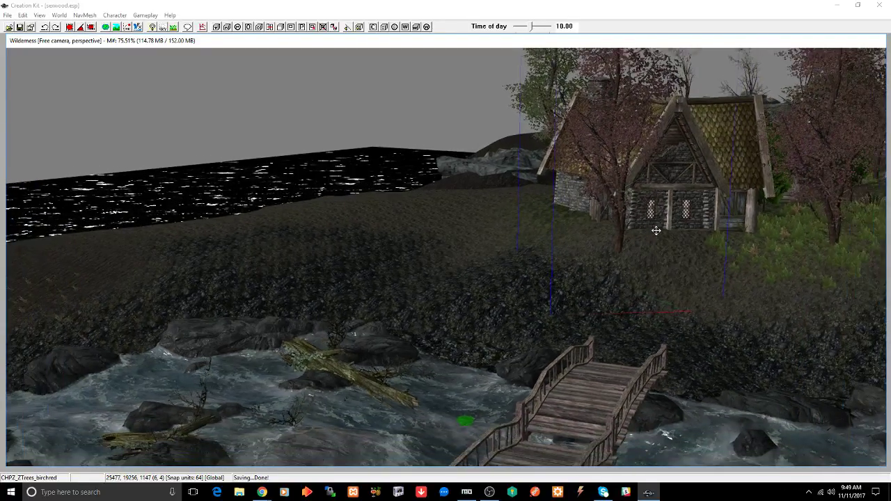
shift+middle_drag(656, 231, 635, 249)
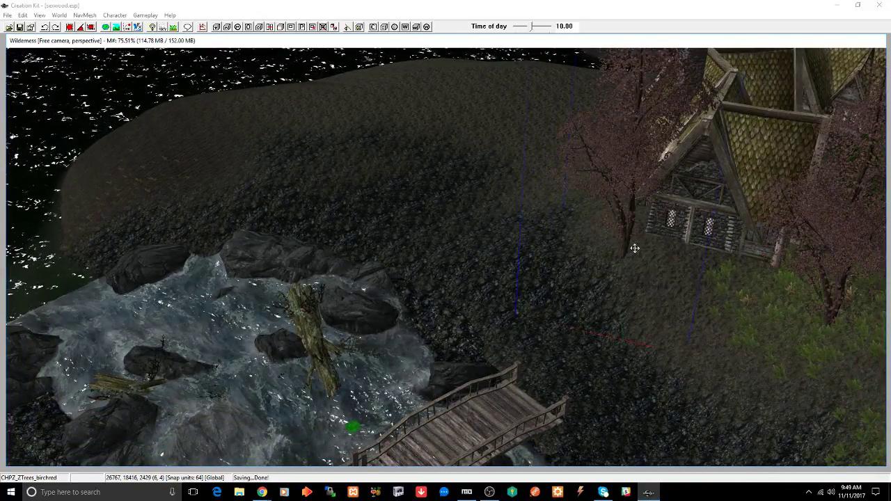
middle_drag(677, 257, 622, 249)
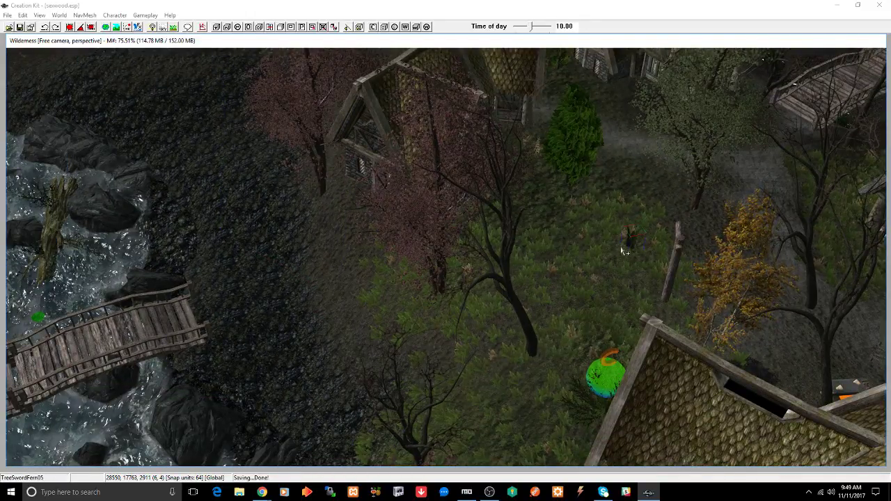
middle_drag(625, 252, 495, 271)
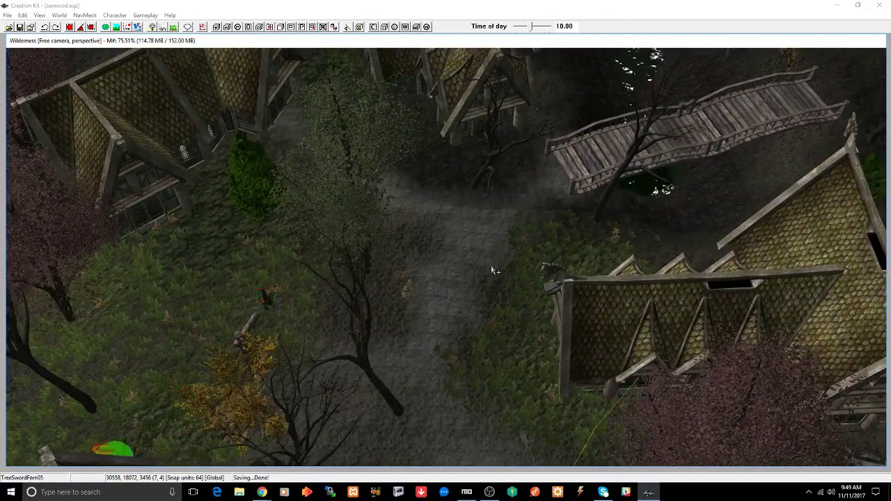
click(611, 308)
key(ctrl+s)
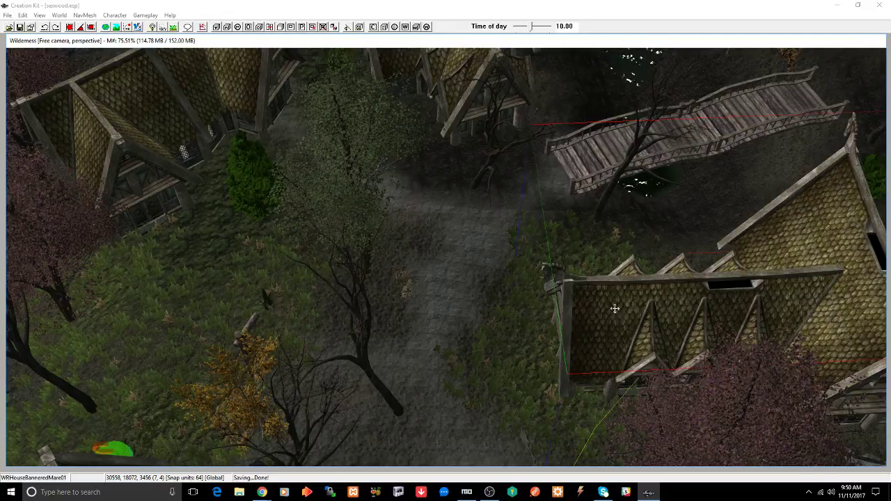
shift+middle_drag(636, 300, 557, 301)
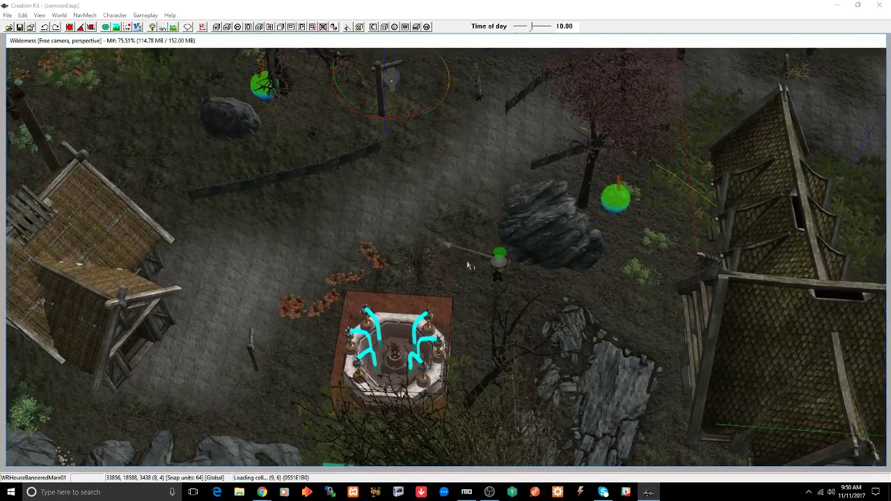
middle_drag(479, 255, 576, 295)
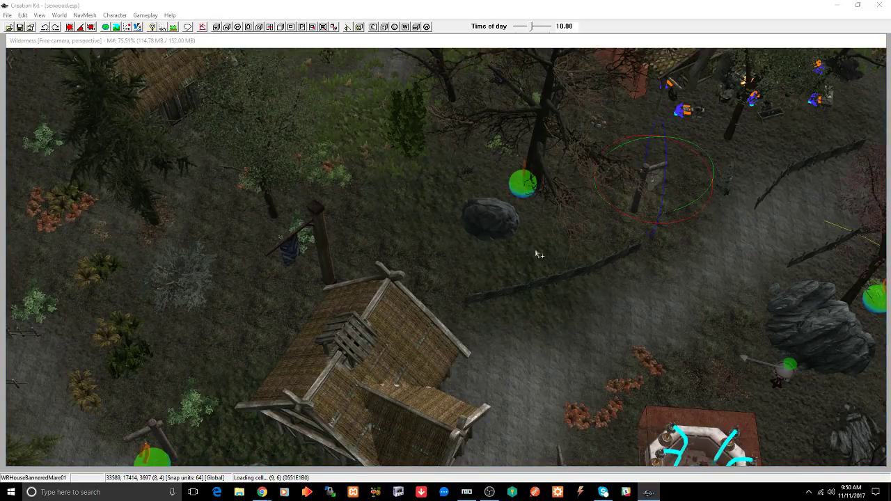
Step: Place a TreeThicket01 between the boulder and the wicker fence near the thatched house, adjust its height to the ground and save the plugin
drag(538, 255, 493, 263)
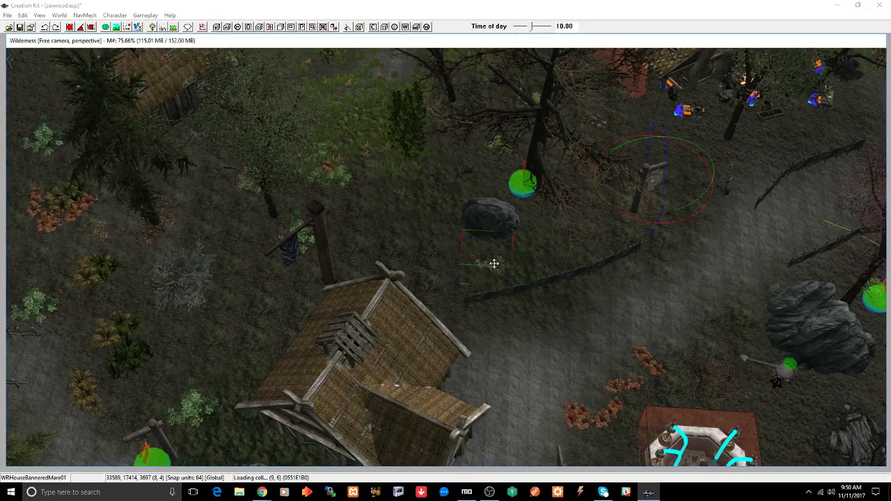
key(shift+f)
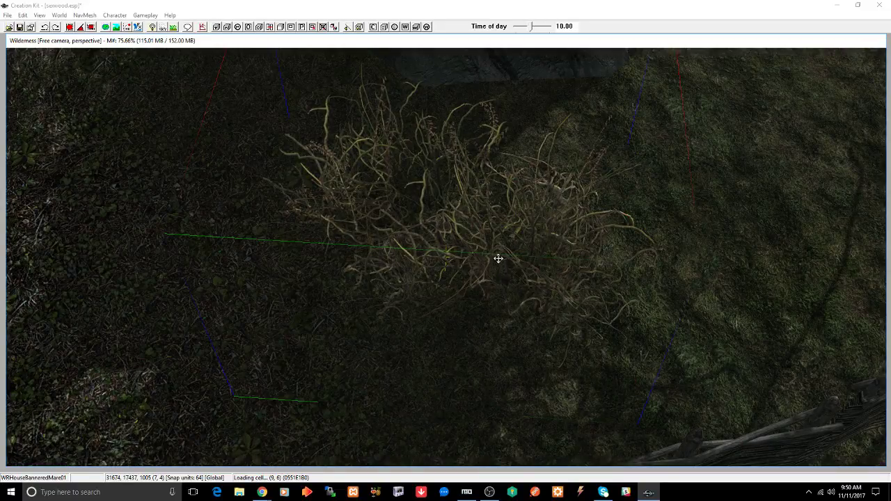
drag(495, 261, 495, 230)
shift+middle_drag(495, 231, 532, 224)
drag(521, 205, 541, 217)
key(z)
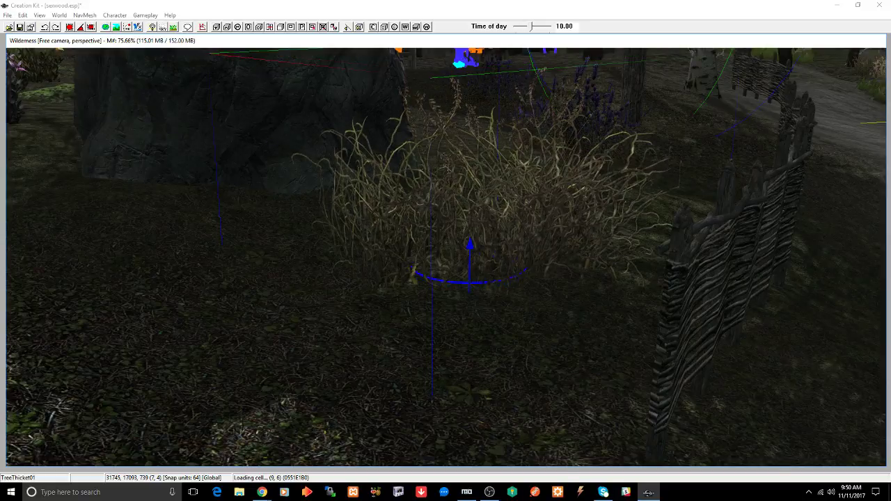
key(ctrl+s)
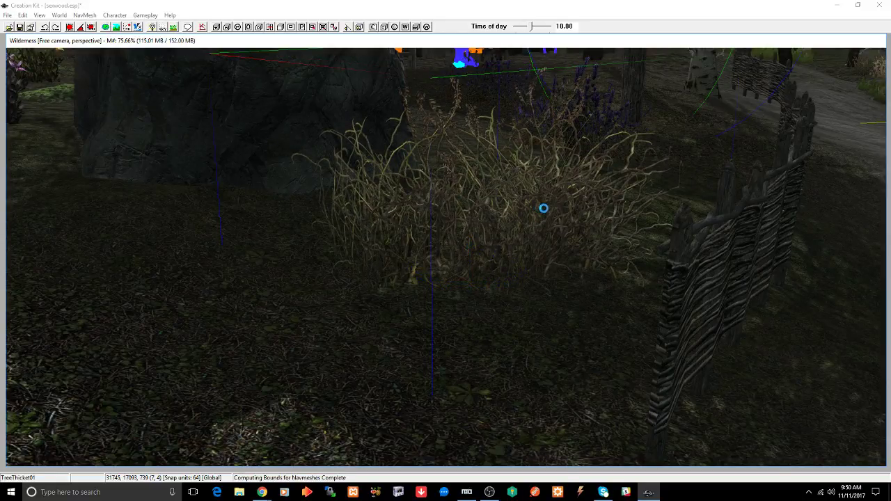
Step: Move the Dragon's Tongue plant off the path toward the boulder by the large conifer and raise it slightly out of the ground
shift+middle_drag(559, 223, 489, 243)
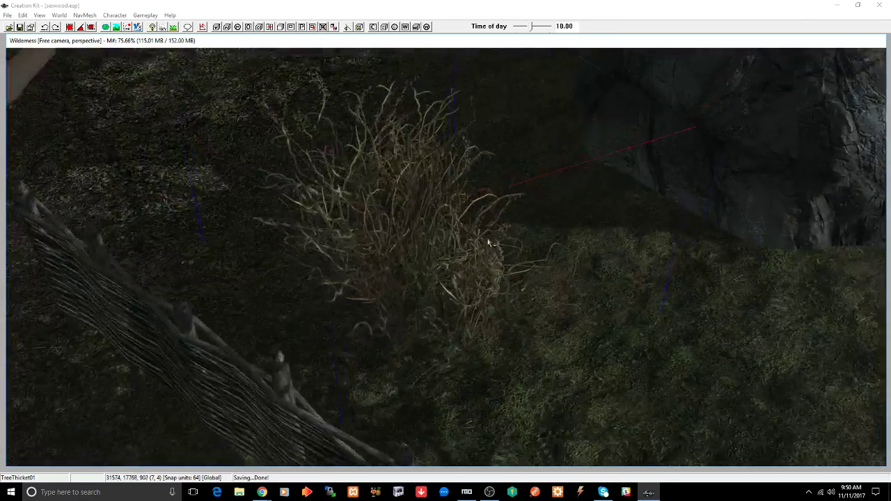
scroll(489, 243, down, 6)
scroll(488, 241, down, 5)
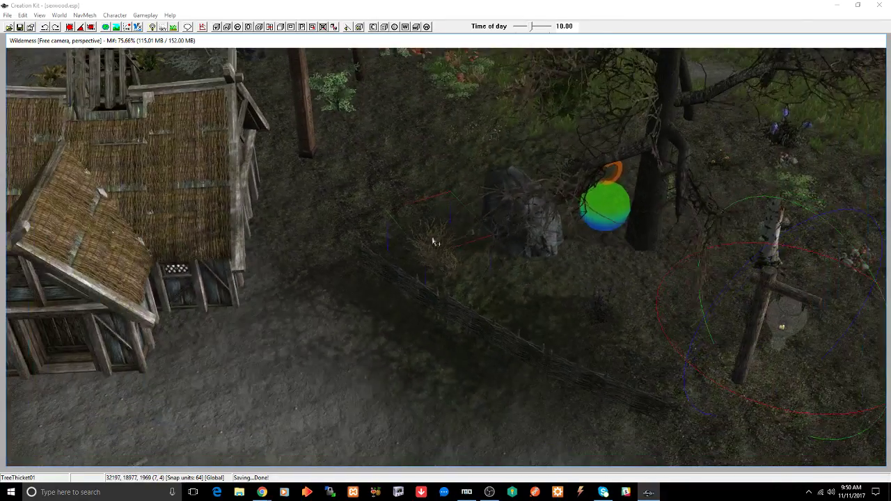
middle_drag(438, 240, 625, 285)
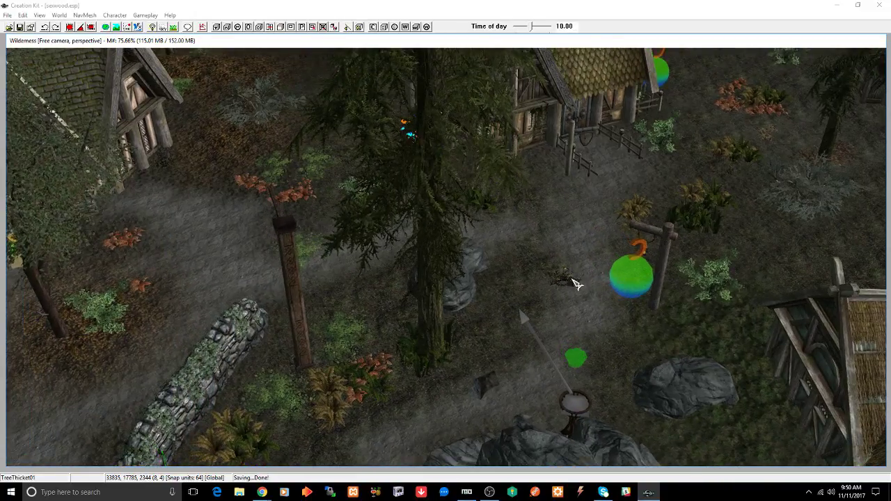
drag(577, 284, 542, 283)
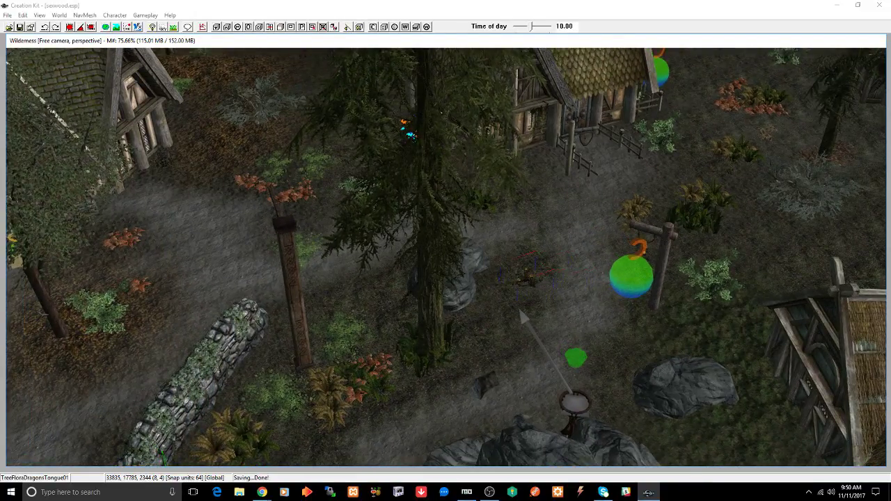
key(c)
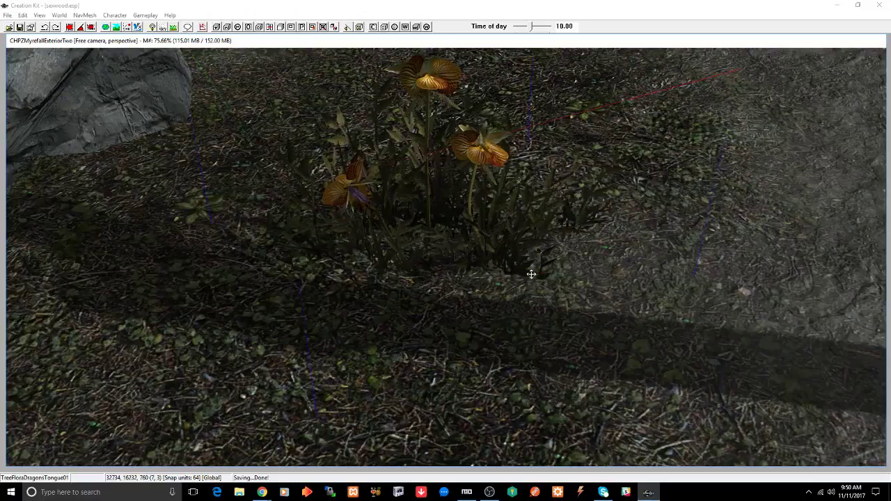
shift+middle_drag(531, 275, 515, 255)
key(z)
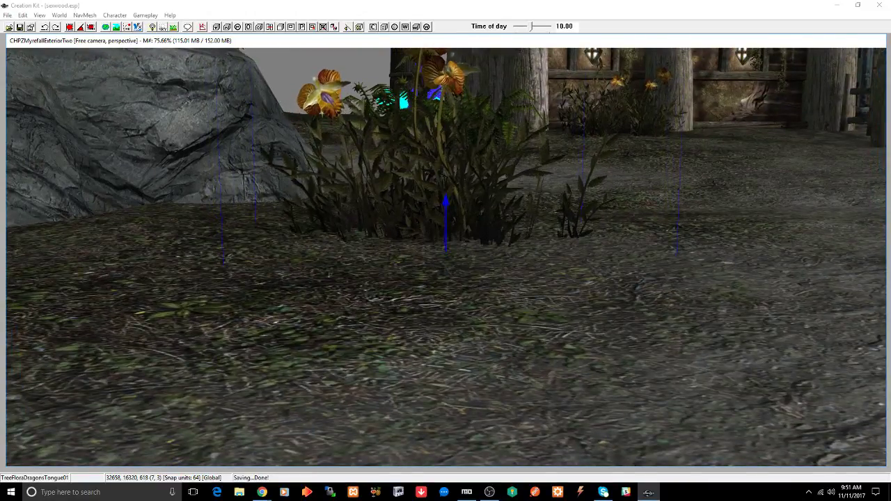
mouse_move(470, 189)
mouse_down()
mouse_move(470, 159)
mouse_move(470, 176)
mouse_up()
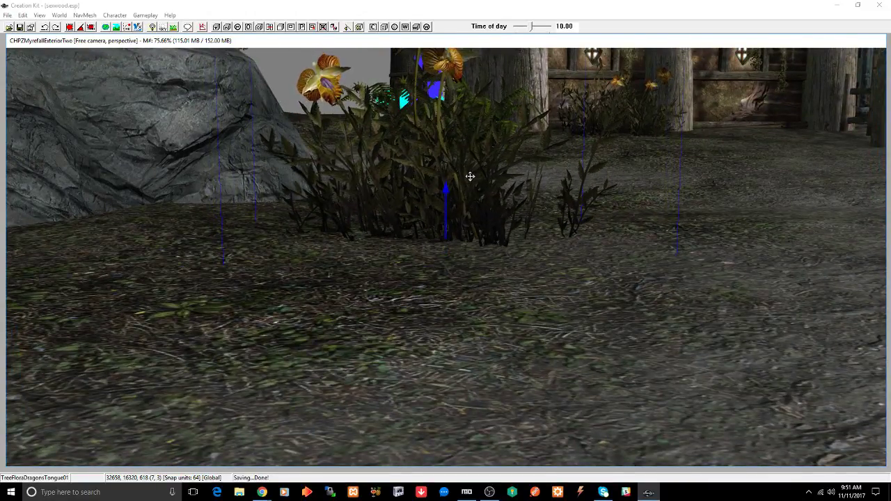
shift+middle_drag(470, 176, 394, 197)
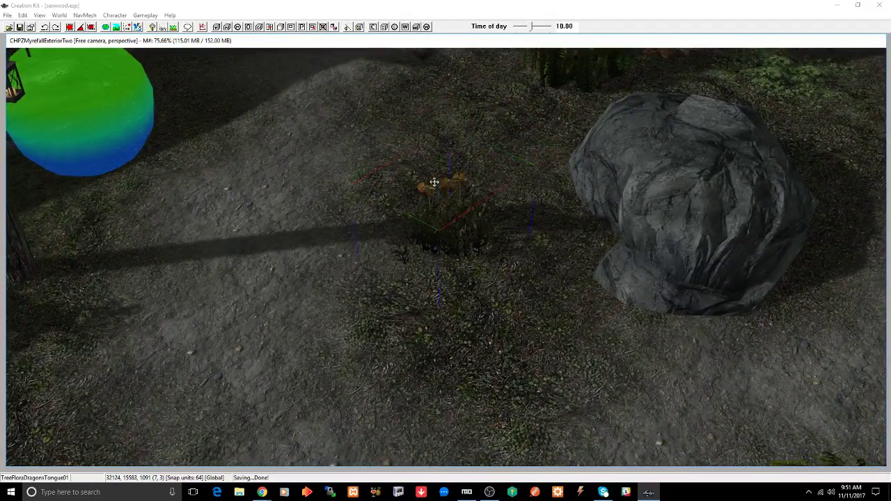
Step: Examine the grounds around the rocky pond, the well and the shingle-roofed houses along the main path from above
shift+middle_drag(476, 182, 484, 207)
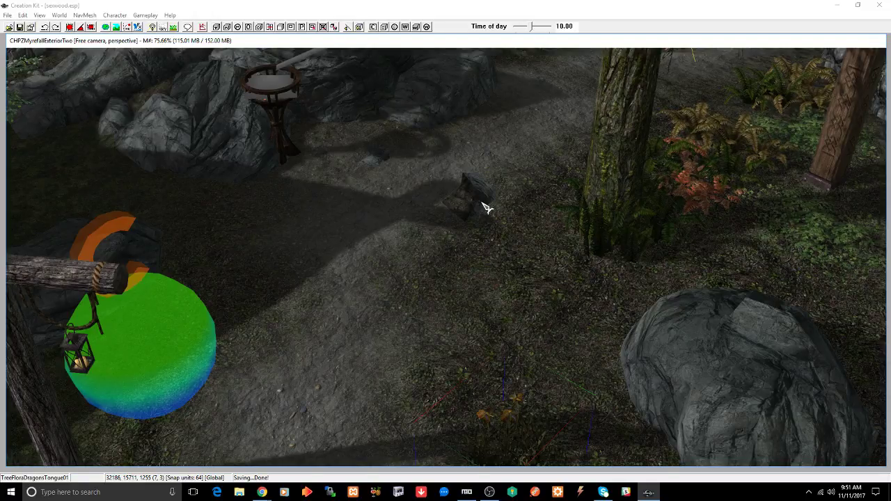
scroll(356, 269, down, 6)
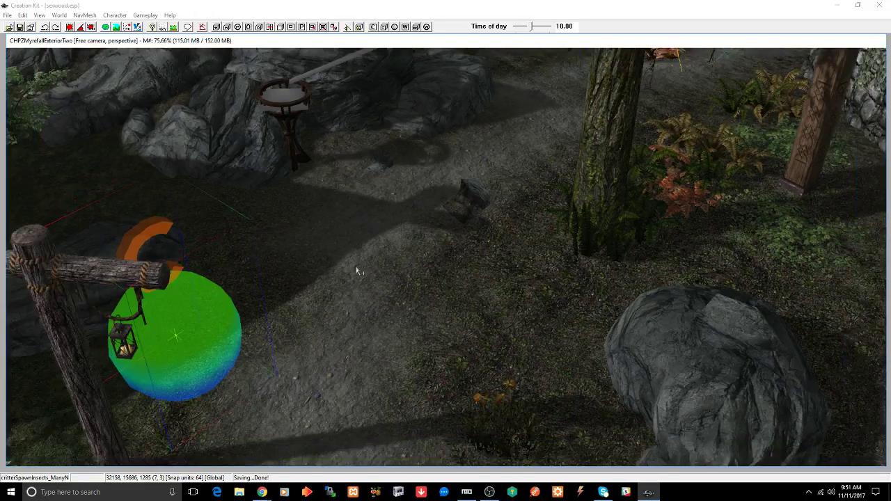
scroll(394, 271, down, 8)
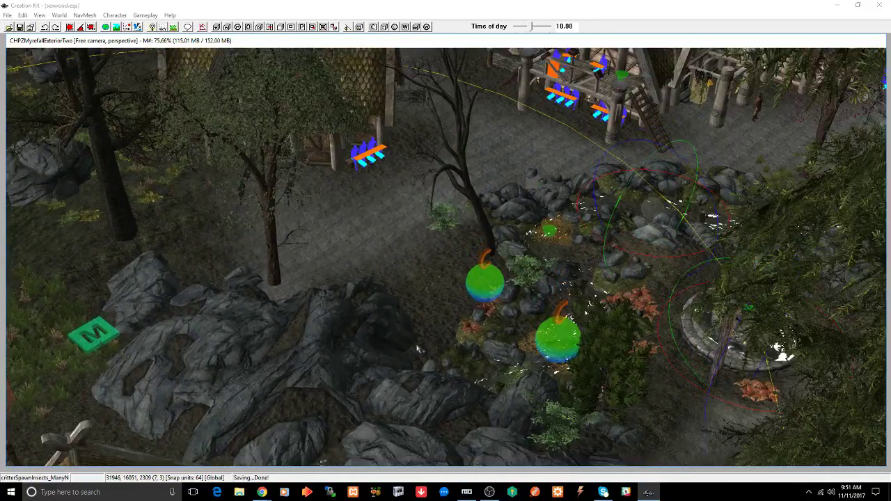
middle_drag(418, 348, 429, 368)
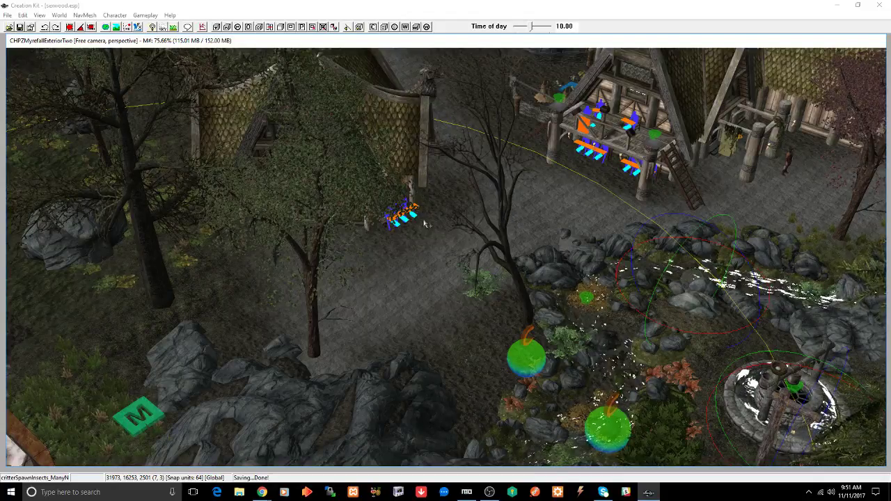
click(505, 190)
mouse_move(584, 163)
shift+middle_down()
mouse_move(553, 195)
mouse_move(595, 162)
shift+middle_up()
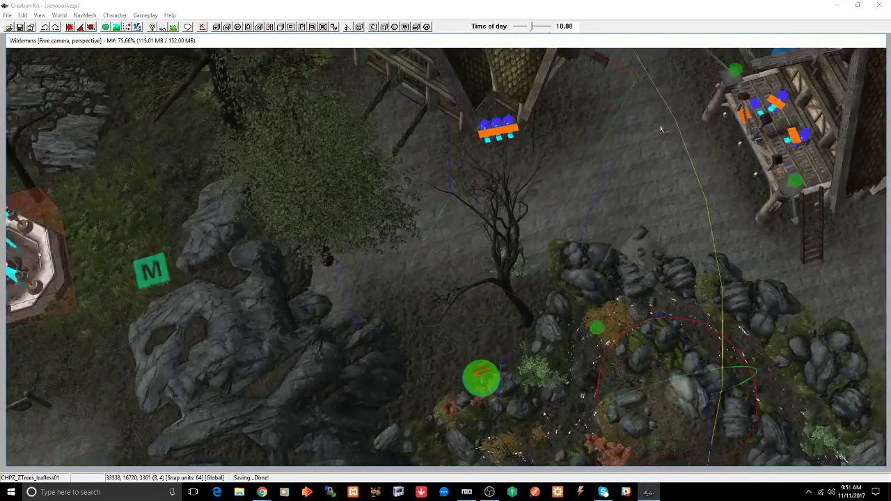
middle_drag(661, 129, 577, 262)
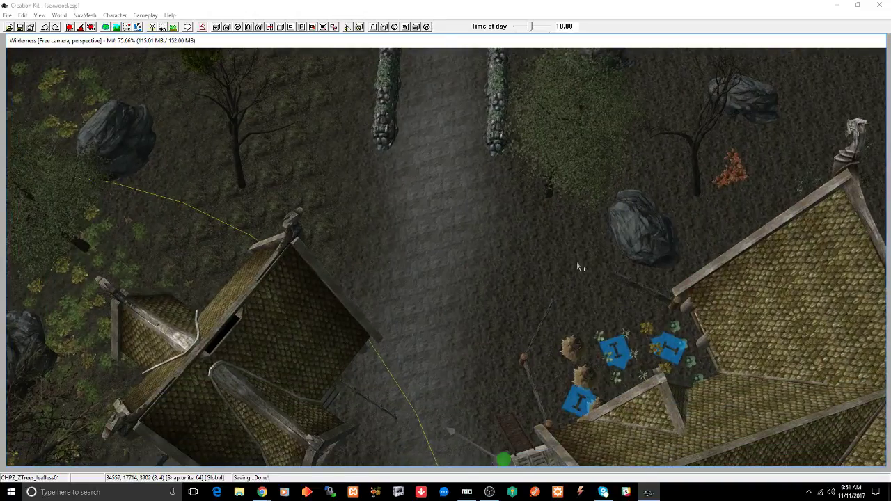
scroll(578, 263, down, 3)
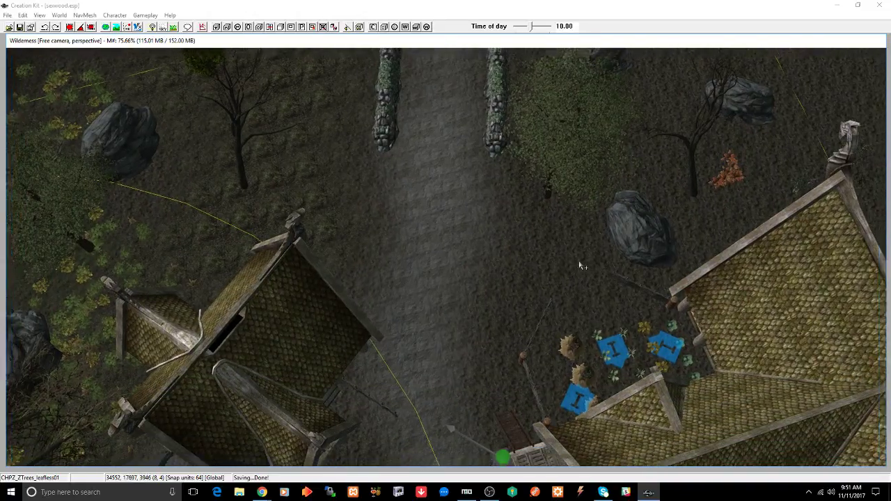
scroll(581, 260, down, 3)
shift+middle_drag(582, 260, 578, 267)
middle_drag(571, 232, 528, 154)
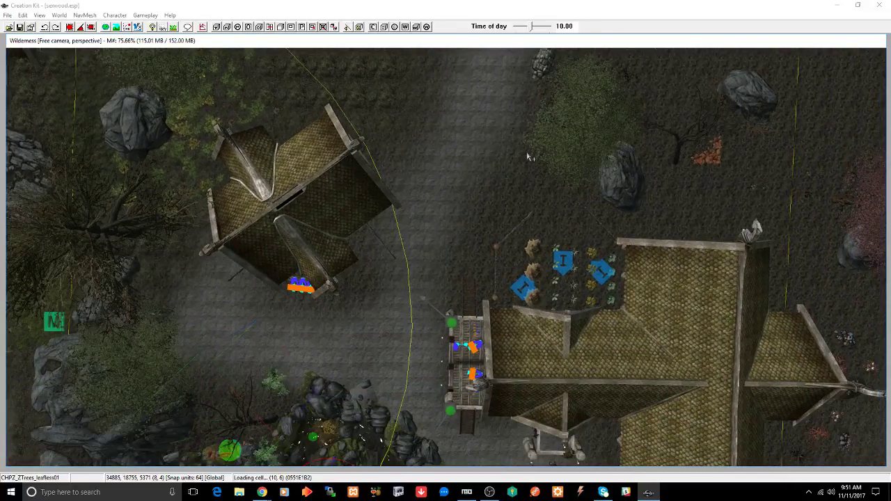
Step: Start landscape editing over the fields beside the hedged path and enable Drawing Mode
scroll(581, 193, down, 6)
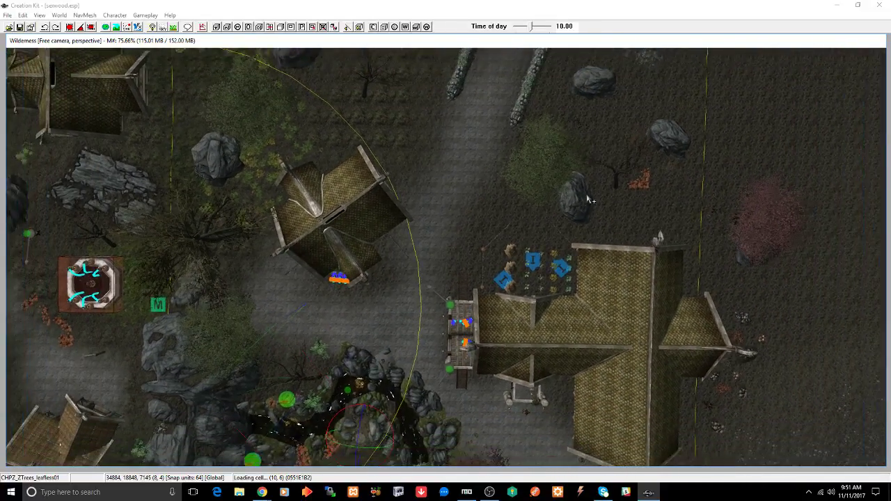
middle_drag(623, 128, 653, 168)
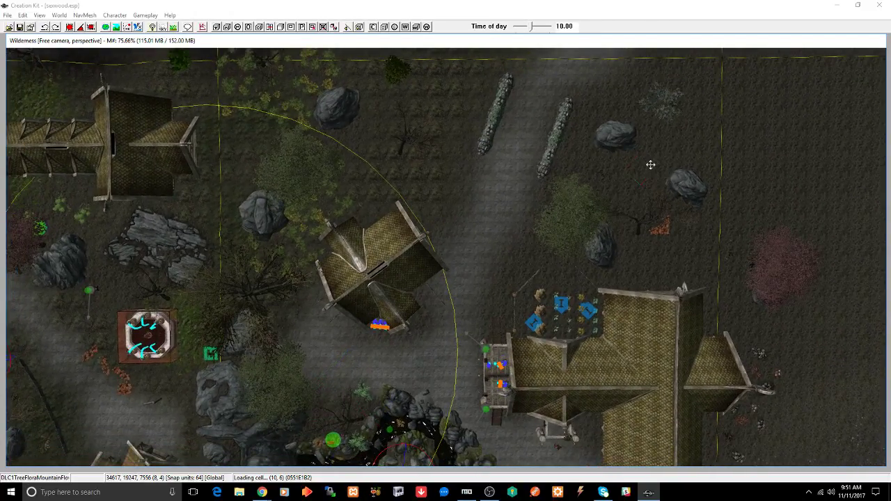
key(h)
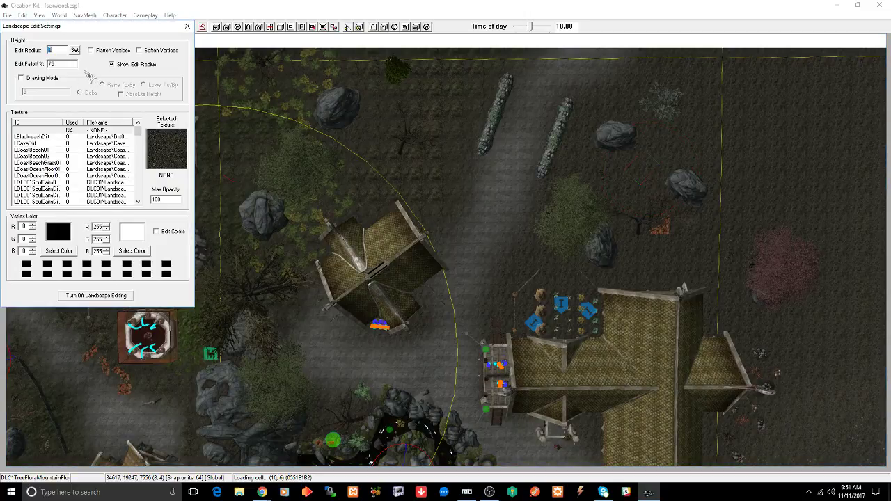
click(58, 79)
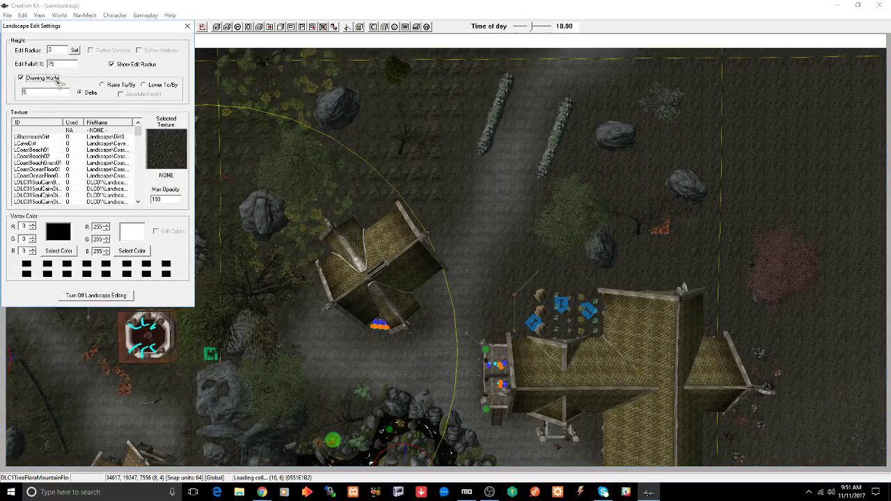
drag(43, 28, 93, 28)
key(h)
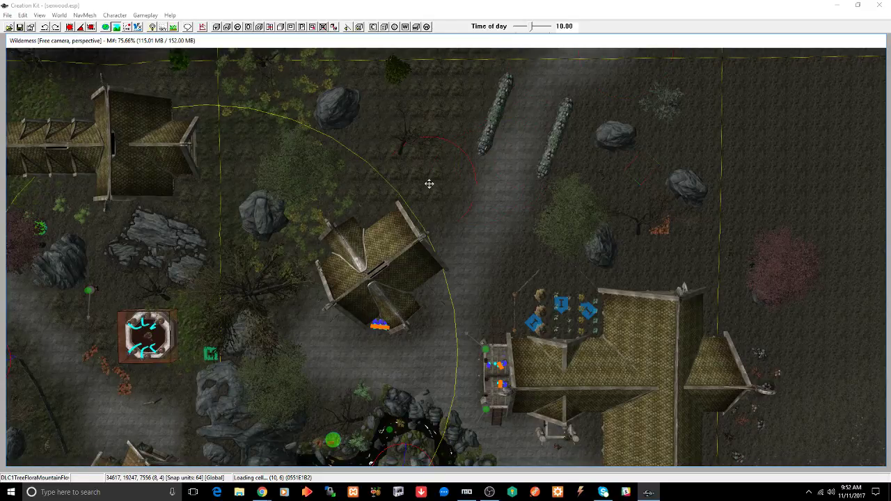
Step: Paint the LPineForest02NoGrass texture on the ground around the boulders beside the hedged path and save the plugin
key(shift)
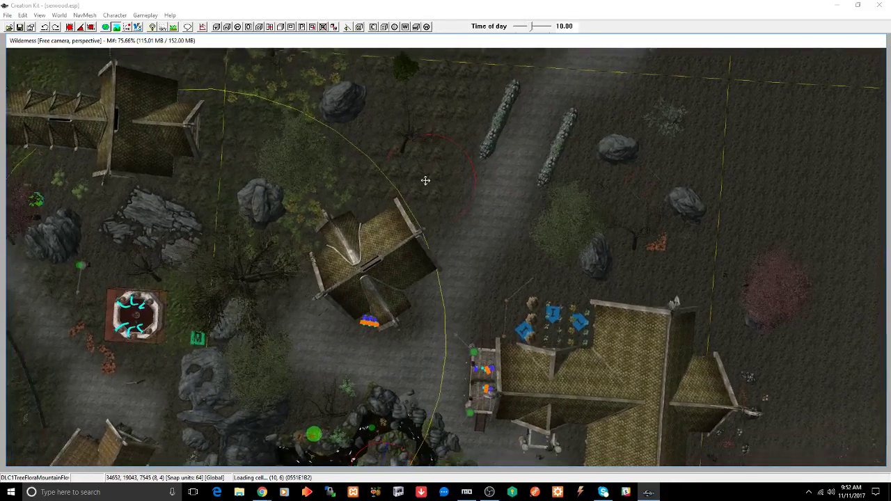
key(shift)
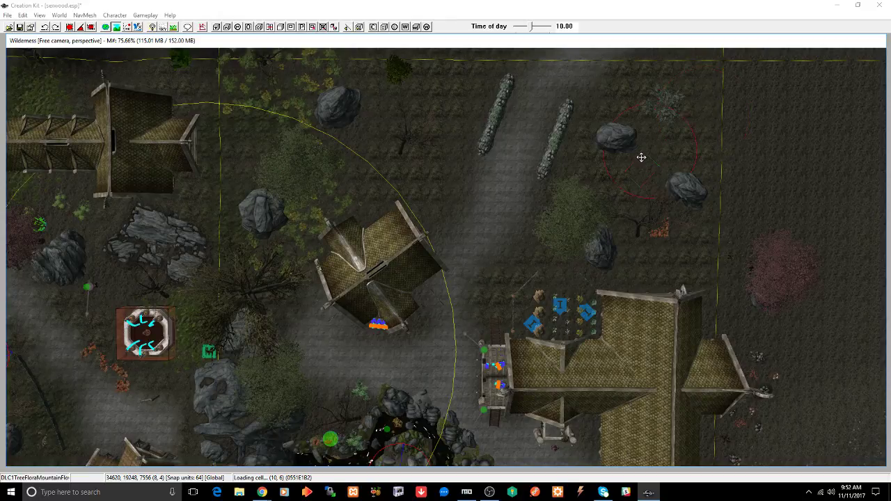
shift+middle_drag(642, 157, 517, 290)
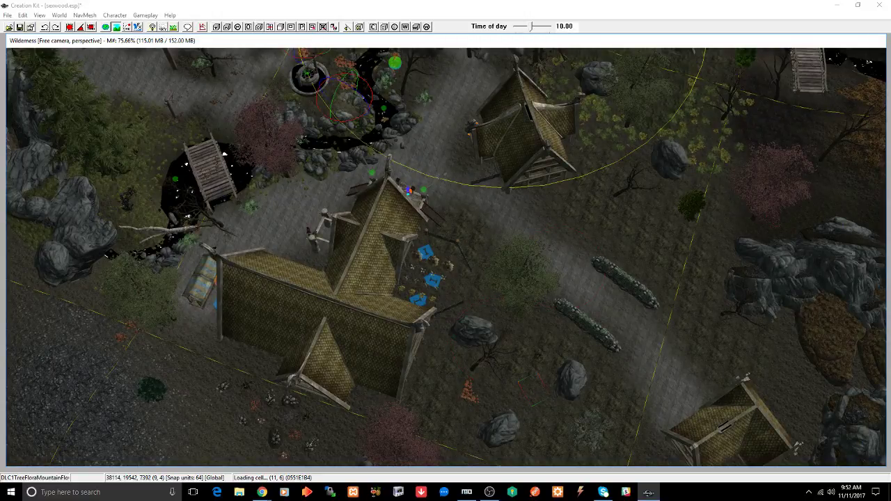
click(605, 45)
key(ctrl+s)
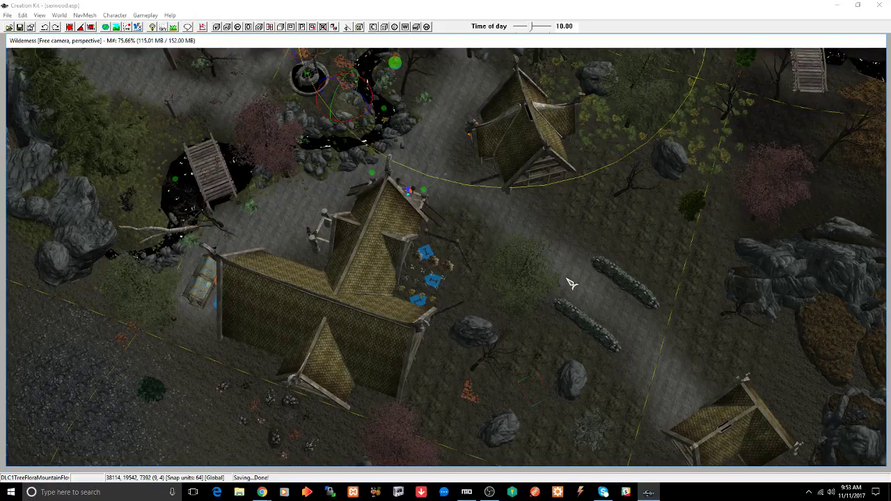
Step: Examine the ground around the birch, boulders and red fern cluster up to the gable wall of the large house
click(529, 273)
key(shift)
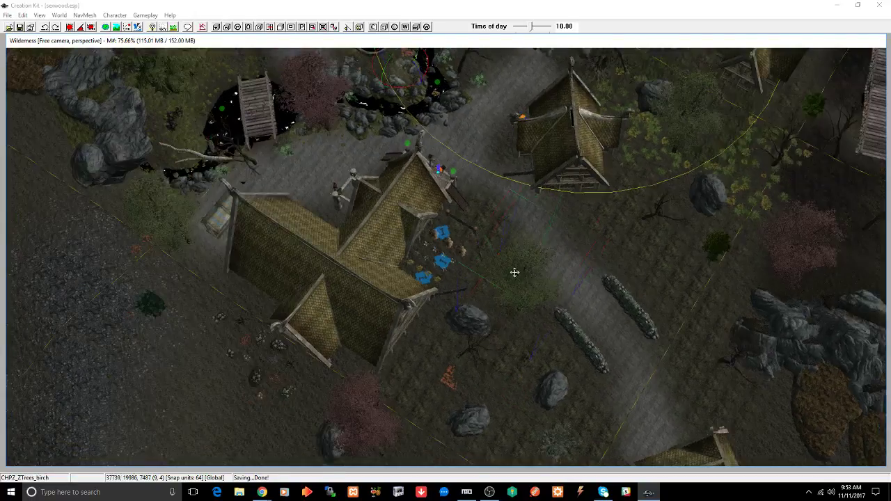
shift+middle_drag(515, 272, 502, 257)
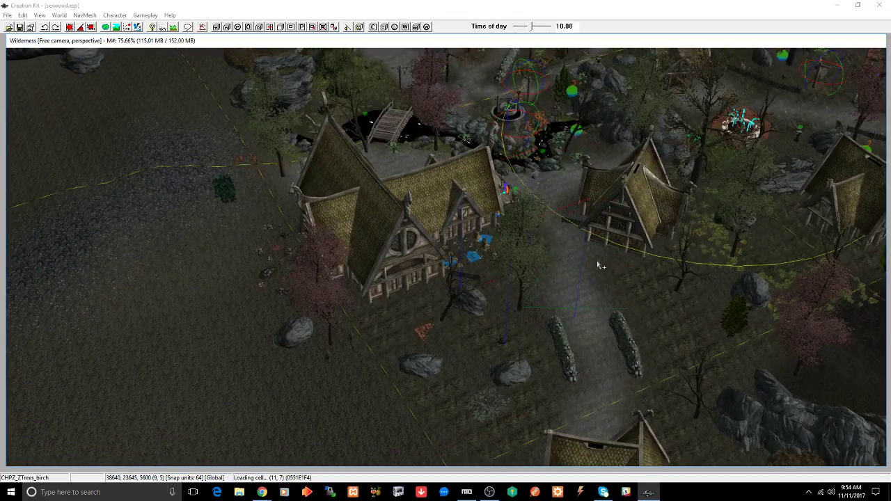
middle_drag(601, 265, 640, 232)
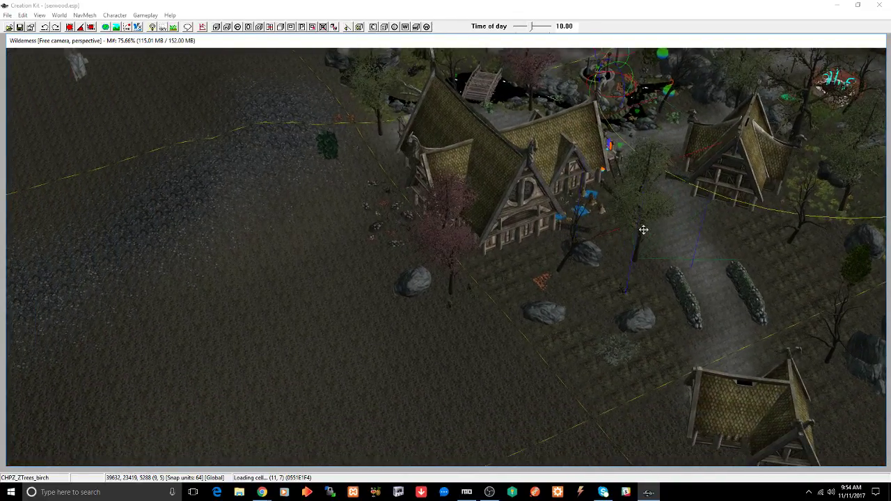
scroll(644, 230, up, 5)
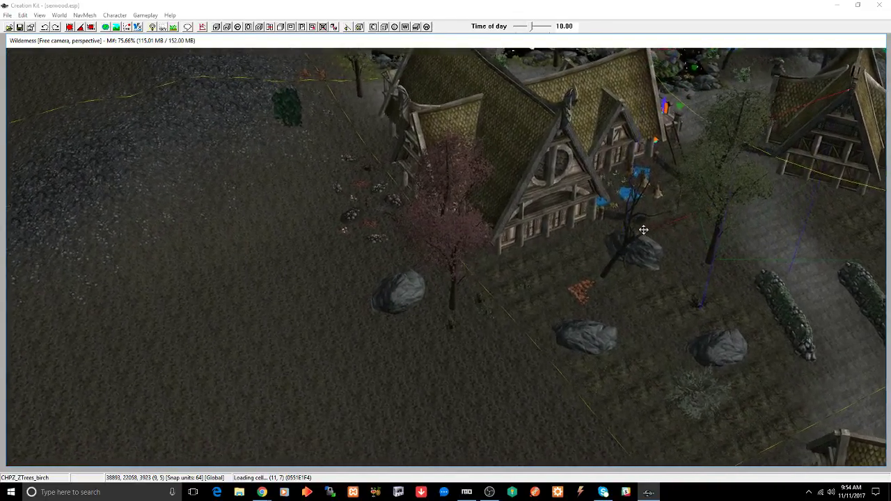
scroll(644, 230, up, 5)
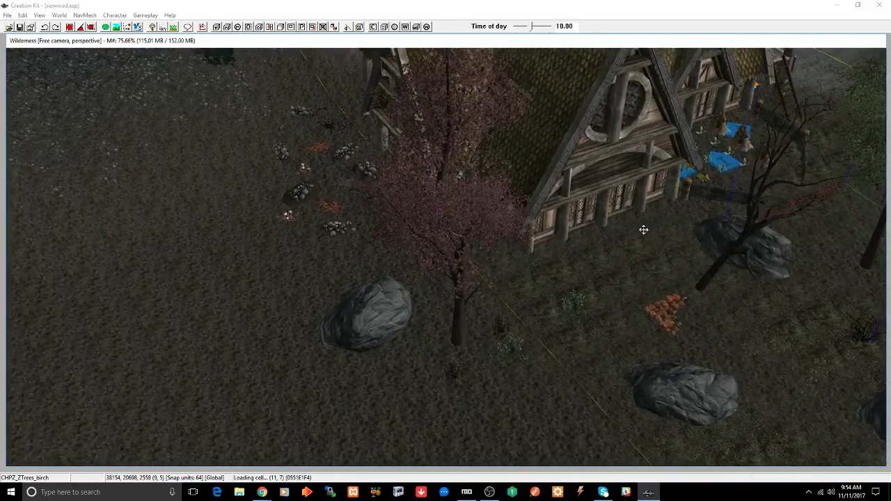
scroll(643, 229, up, 2)
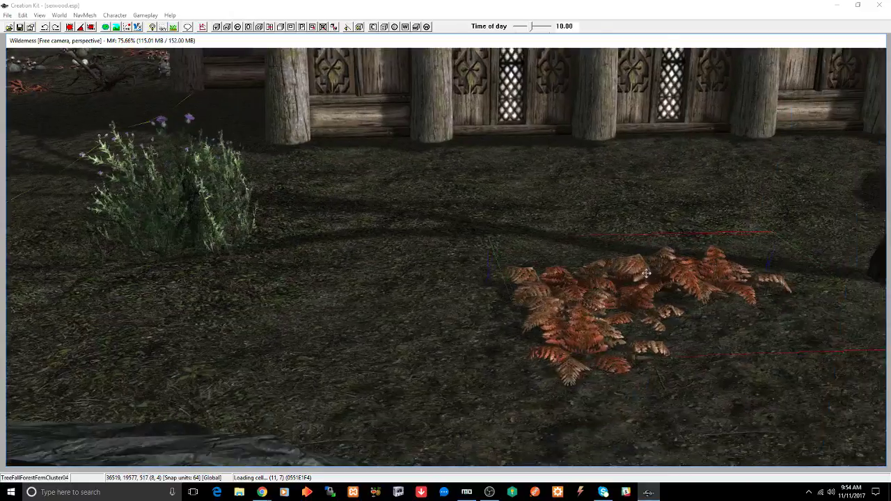
mouse_move(646, 273)
middle_down()
mouse_move(604, 263)
mouse_move(645, 269)
mouse_move(643, 261)
mouse_move(659, 261)
mouse_move(655, 273)
middle_up()
scroll(646, 261, down, 4)
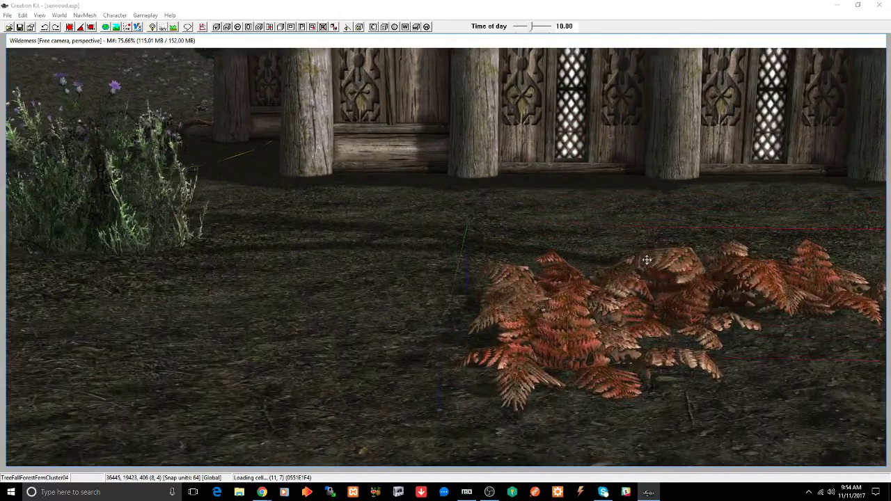
scroll(647, 260, down, 4)
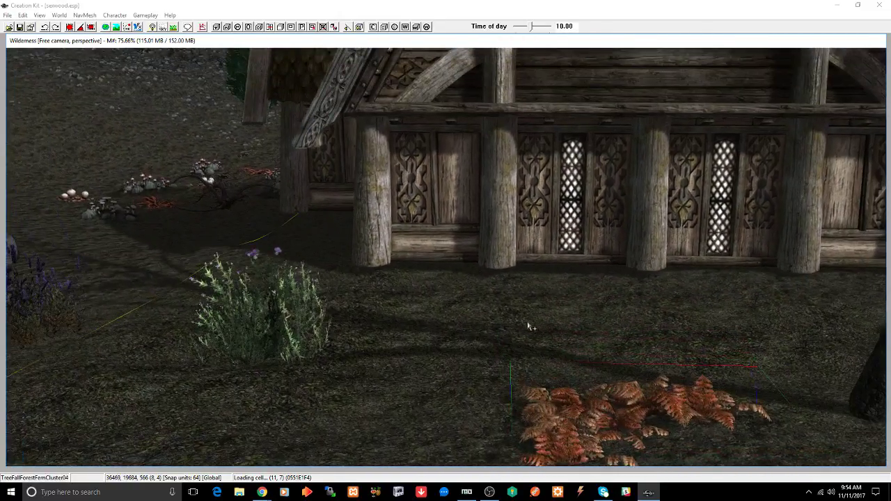
Step: Turn off Drawing Mode in the landscape settings and raise the terrain along the base of the large house's gable wall
key(h)
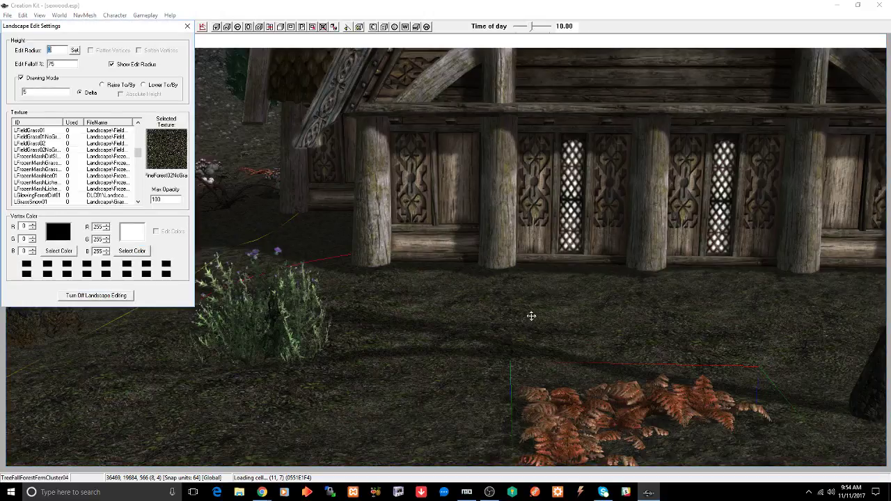
click(49, 80)
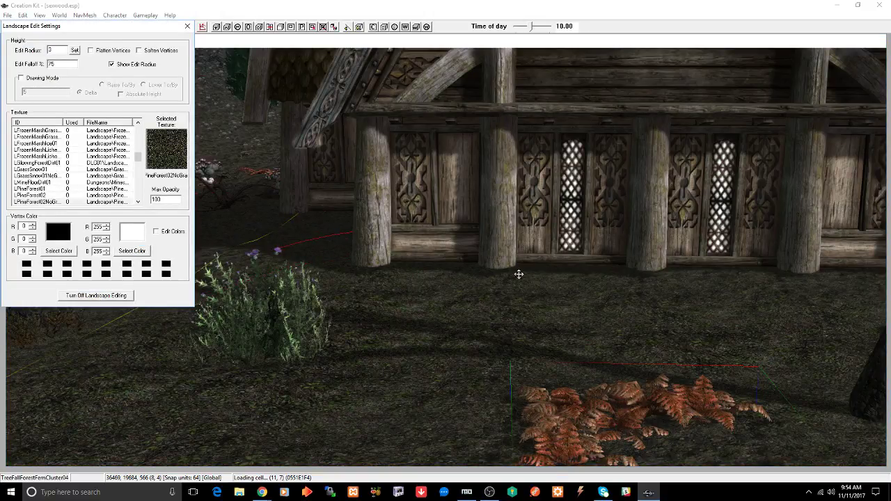
click(519, 274)
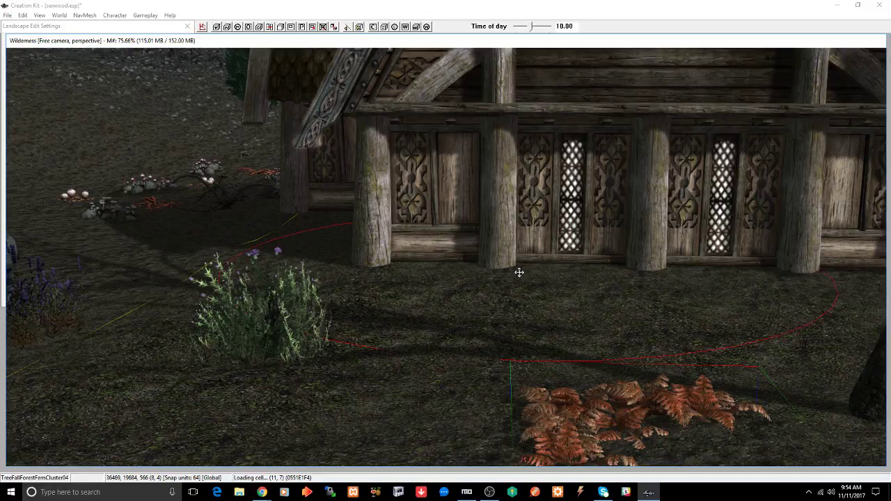
drag(756, 283, 752, 273)
mouse_move(752, 272)
middle_down()
mouse_move(676, 282)
mouse_move(705, 267)
mouse_move(682, 272)
mouse_move(647, 262)
mouse_move(662, 246)
mouse_move(663, 266)
middle_up()
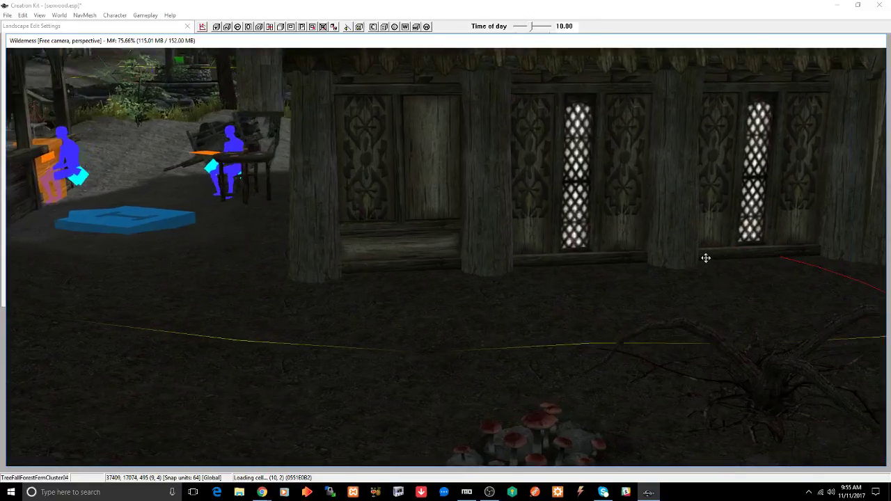
Step: Adjust the terrain height along the shaded back wall of the large house, behind the mushrooms and gnarled roots
scroll(695, 248, up, 5)
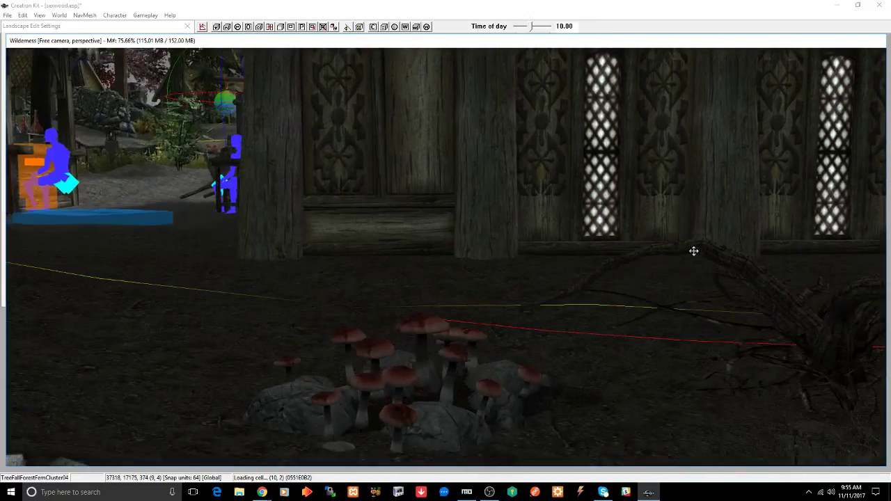
drag(693, 267, 693, 264)
middle_drag(731, 258, 720, 258)
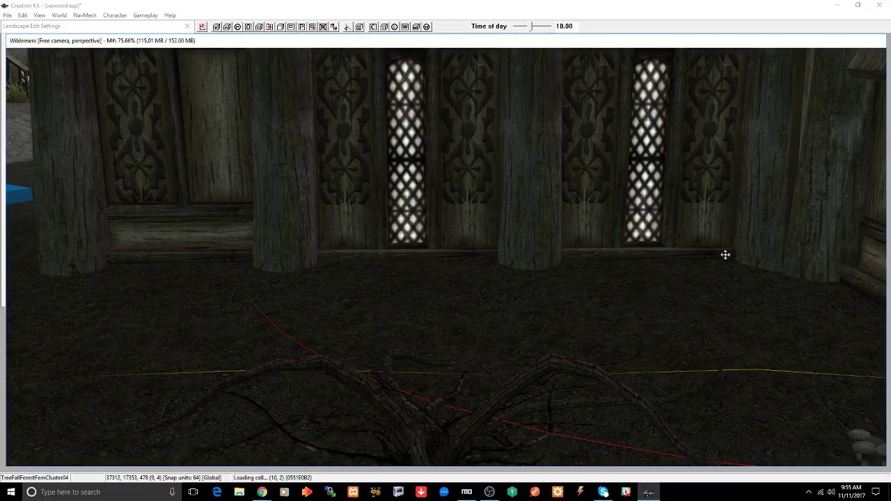
middle_drag(738, 278, 686, 274)
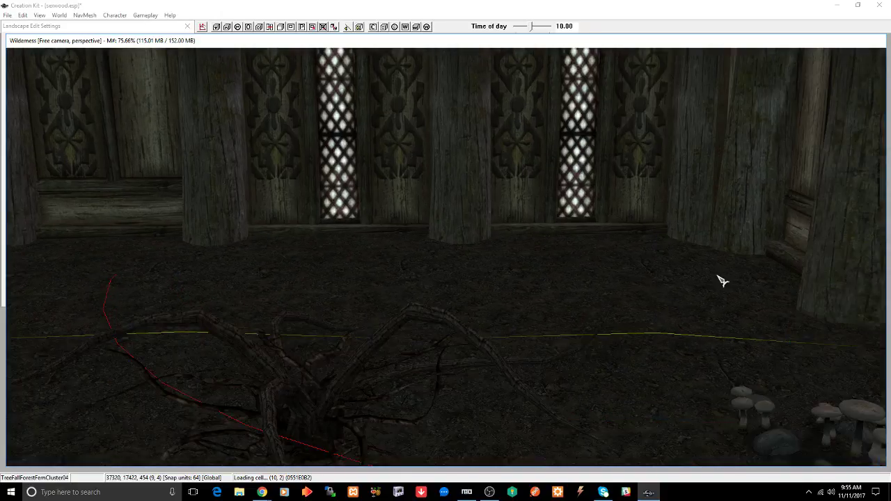
drag(665, 276, 666, 272)
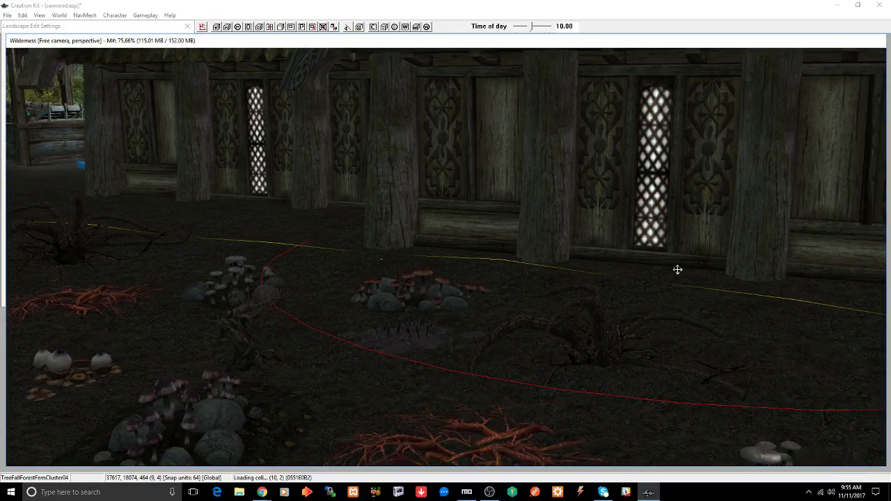
shift+middle_drag(670, 269, 614, 272)
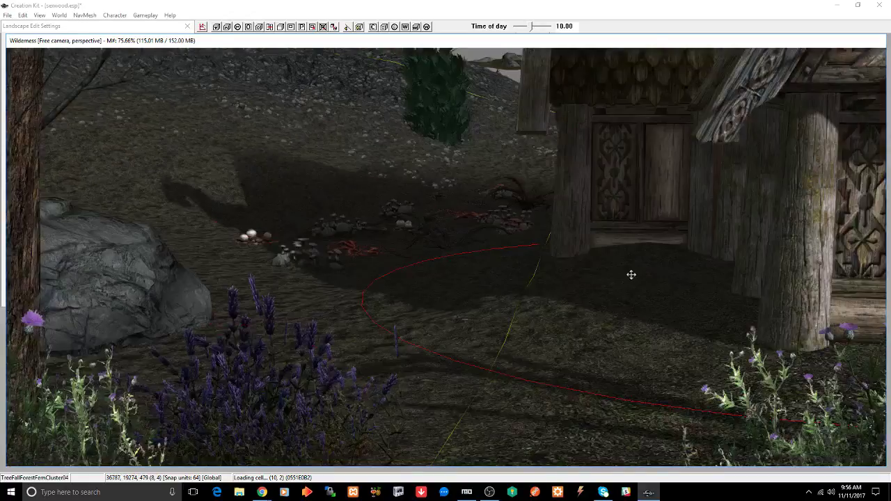
Step: Check the base of the posts and log walls around the large house for gaps above the ground
middle_drag(631, 275, 632, 275)
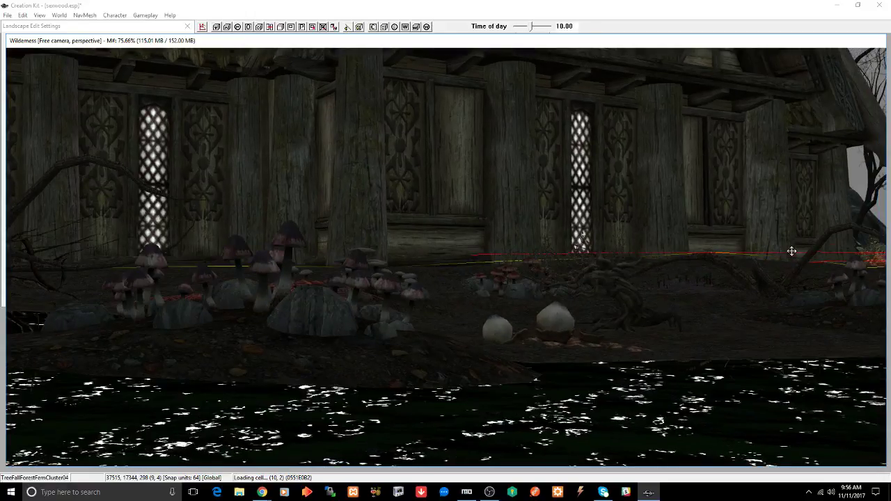
shift+middle_drag(792, 251, 794, 255)
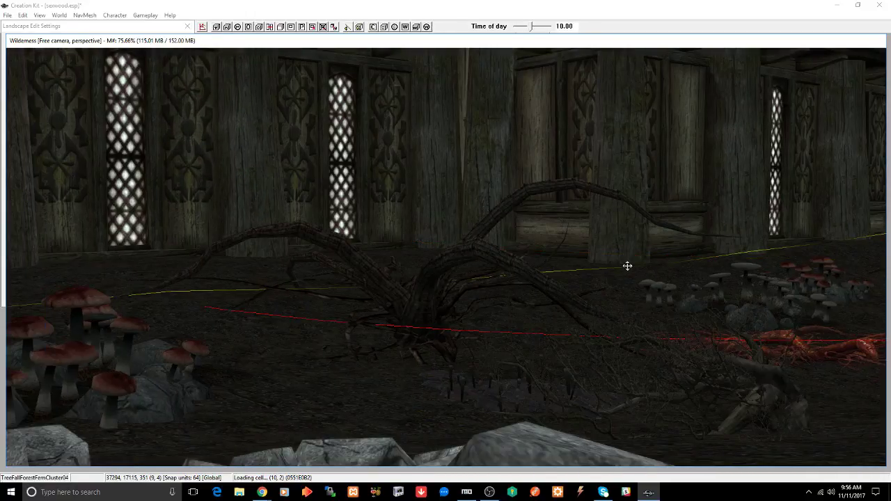
scroll(675, 261, up, 3)
middle_drag(675, 261, 631, 270)
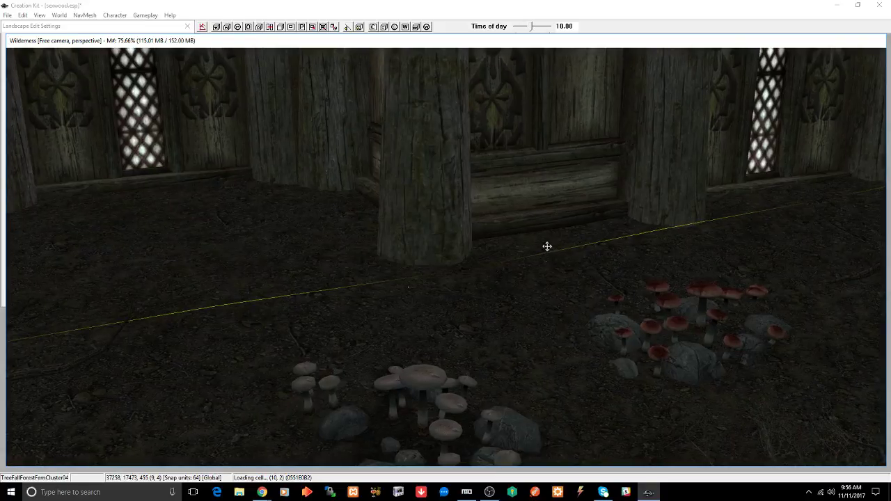
shift+middle_drag(543, 246, 530, 235)
scroll(528, 234, up, 4)
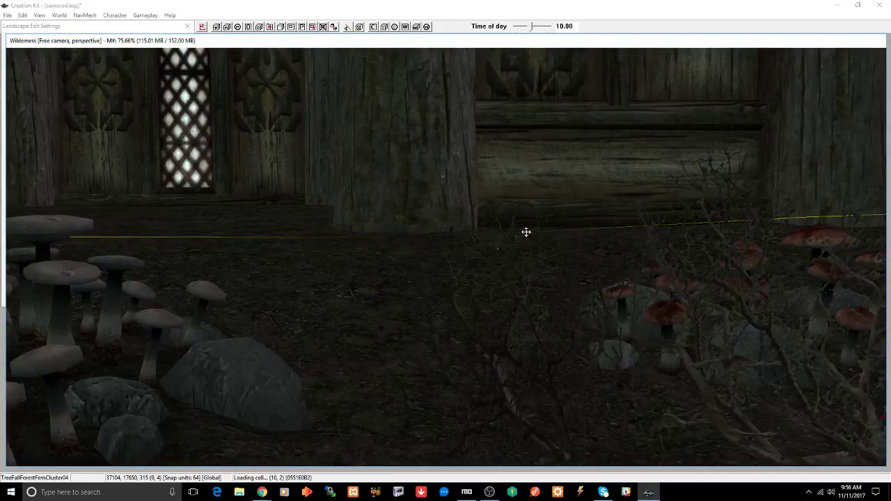
scroll(523, 236, up, 4)
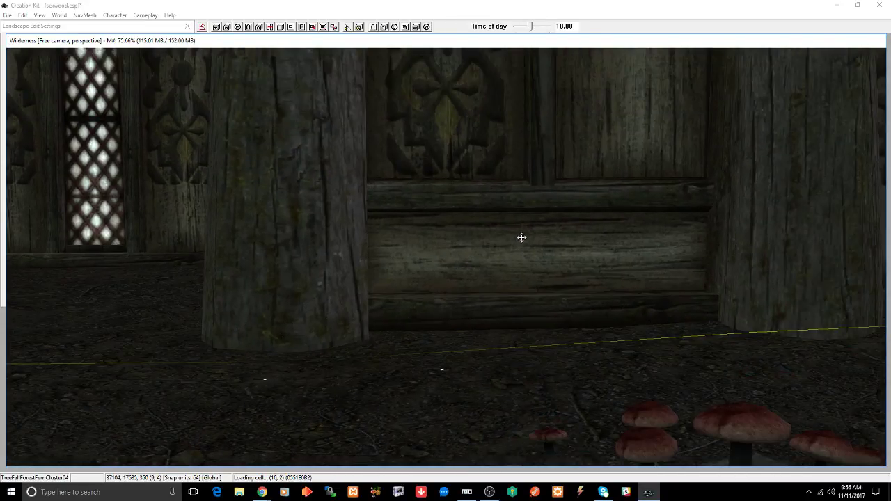
scroll(523, 236, down, 4)
scroll(523, 236, up, 3)
Step: Leave landscape editing and save the plugin
click(187, 26)
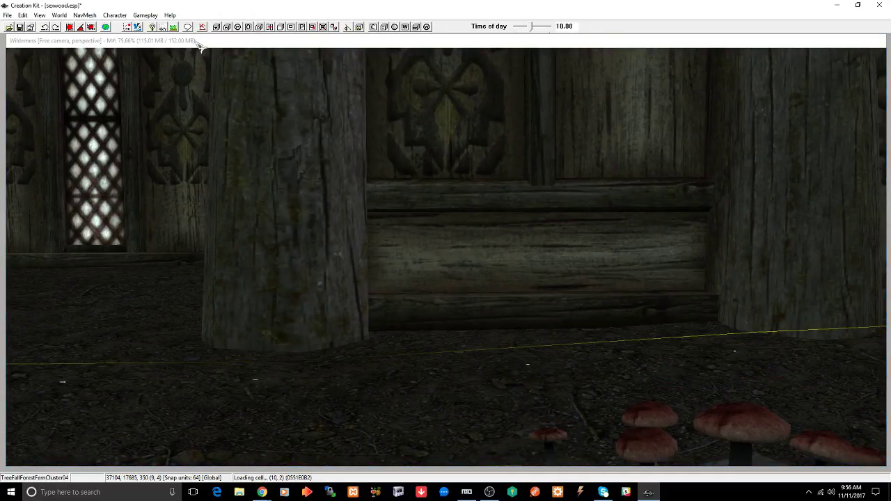
scroll(478, 381, down, 5)
scroll(478, 381, down, 6)
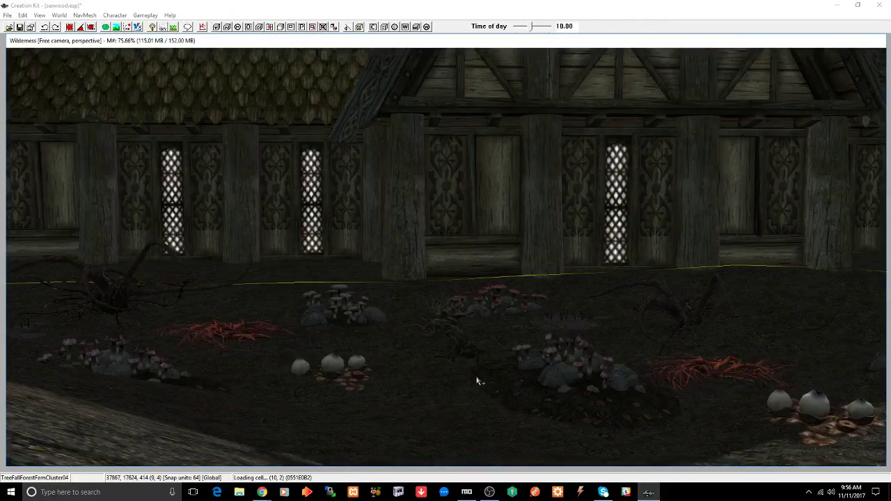
scroll(480, 380, down, 3)
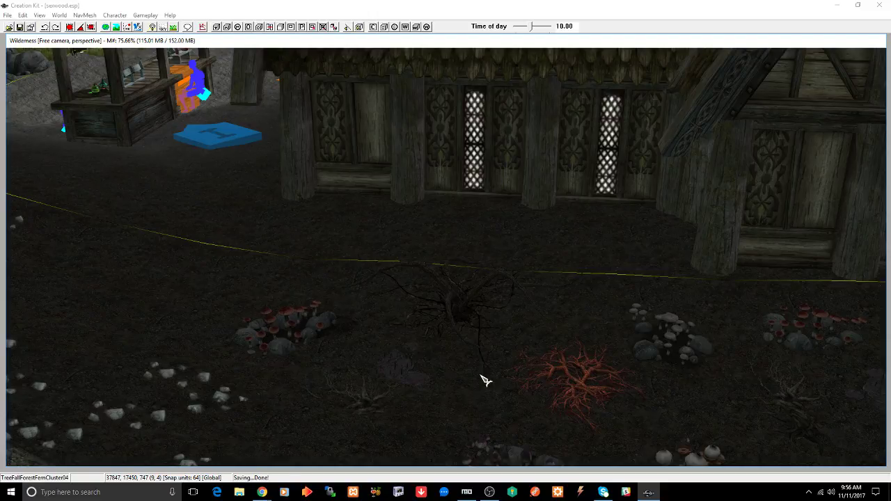
Step: Raise the sunken trama root in the shaded ground behind the large house
click(459, 302)
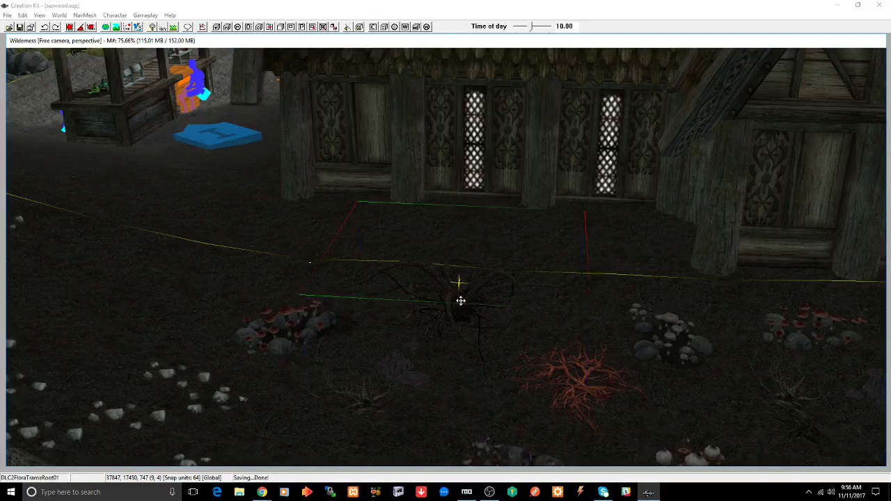
drag(460, 284, 459, 270)
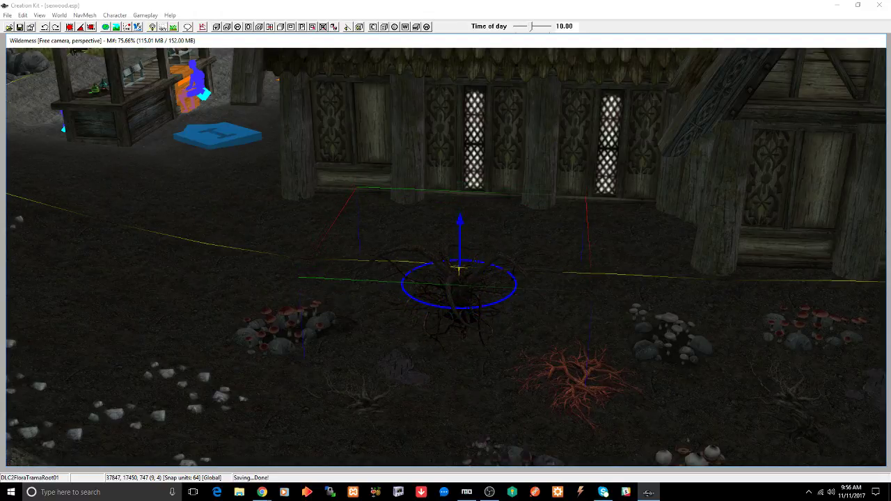
shift+middle_drag(461, 287, 464, 307)
Step: Raise the two cabbages nearest the inner wall corner in the house's vegetable garden
click(494, 252)
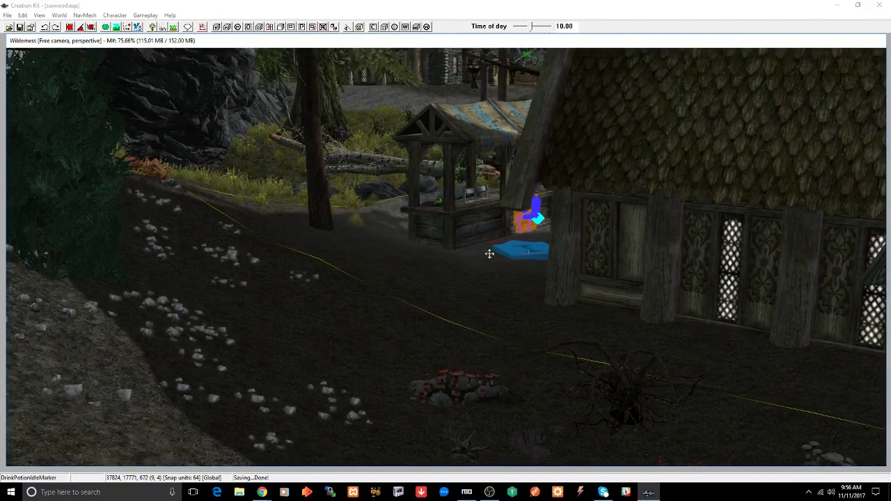
mouse_move(490, 254)
shift+middle_down()
mouse_move(492, 268)
mouse_move(555, 281)
shift+middle_up()
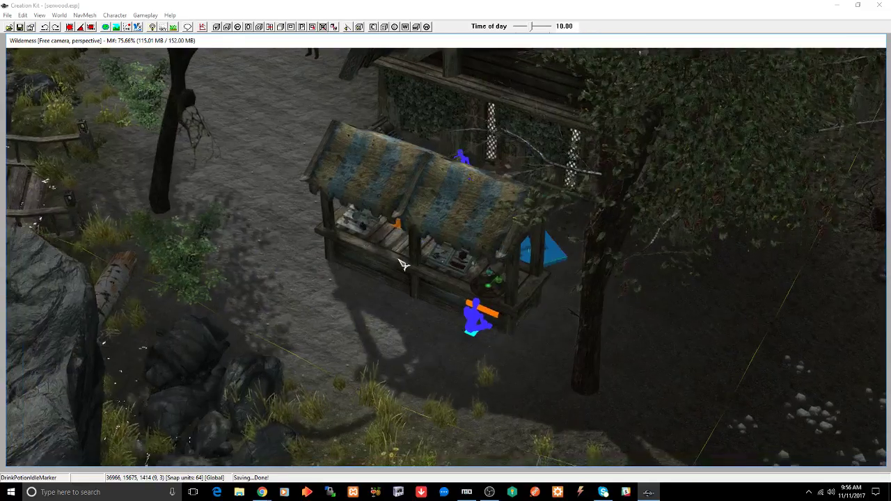
mouse_move(401, 265)
middle_down()
mouse_move(416, 289)
mouse_move(432, 262)
mouse_move(225, 281)
mouse_move(271, 314)
mouse_move(408, 263)
mouse_move(397, 259)
mouse_move(482, 219)
mouse_move(581, 234)
mouse_move(438, 255)
mouse_move(429, 265)
mouse_move(436, 282)
middle_up()
click(444, 282)
key(z)
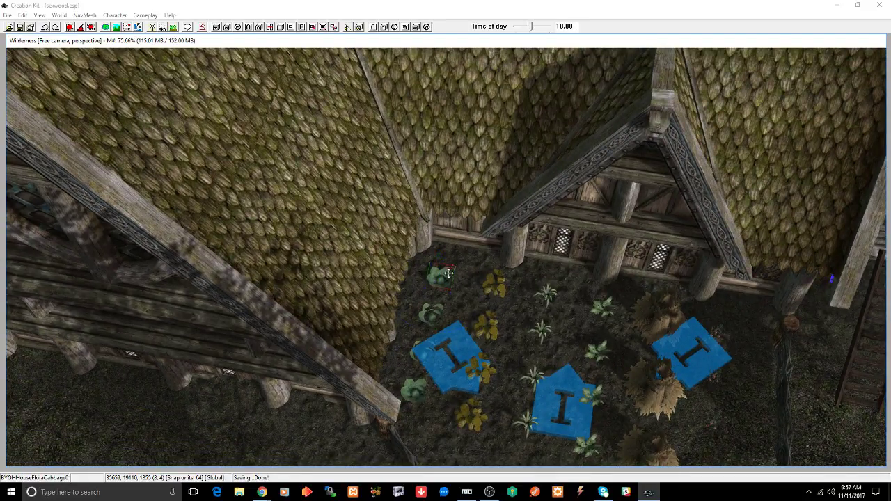
click(433, 317)
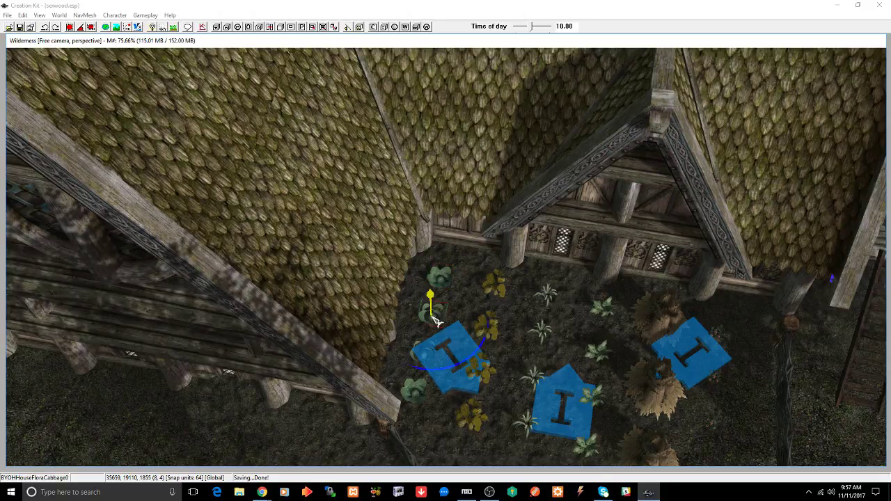
drag(433, 317, 430, 313)
middle_drag(430, 314, 438, 303)
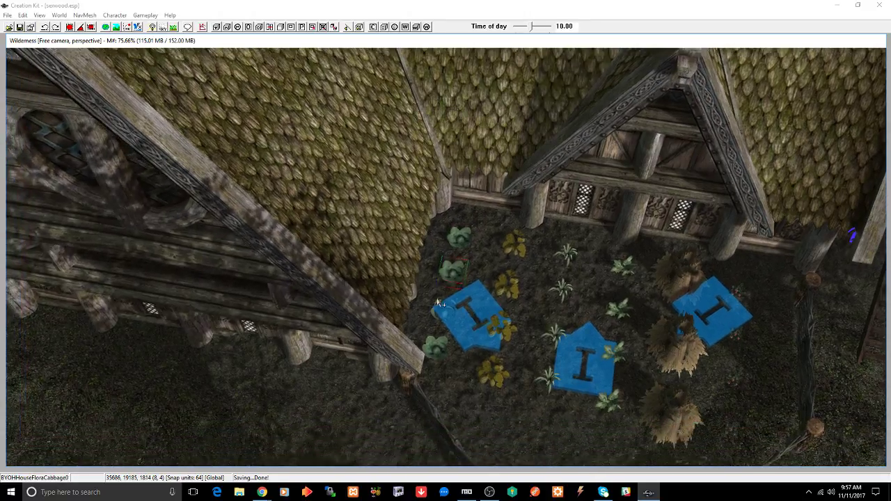
Step: Delete the chicken feeding marker overlapping the cabbage row and raise the sunken cabbage beside it out of the soil
click(454, 319)
key(Delete)
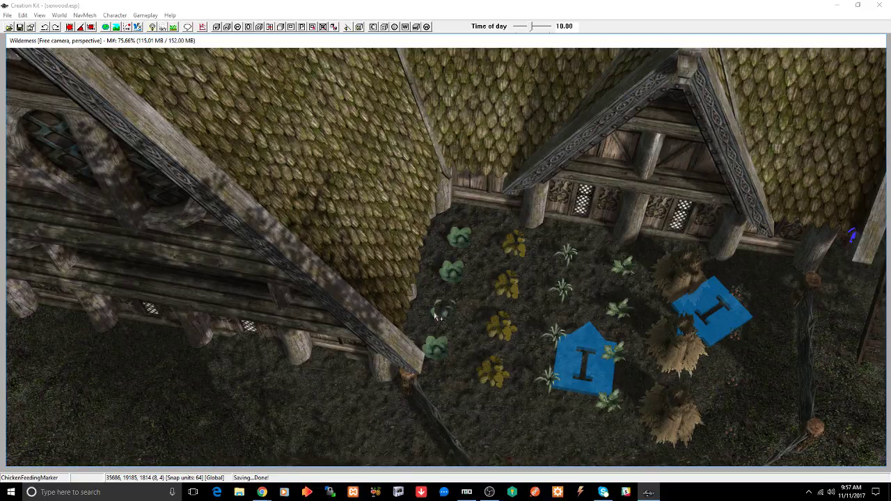
click(439, 318)
key(f)
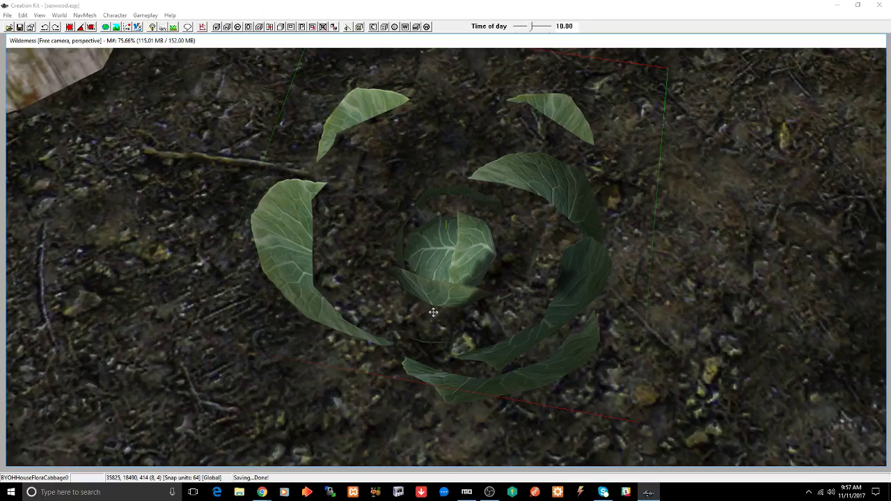
shift+middle_drag(433, 312, 434, 277)
scroll(434, 278, down, 4)
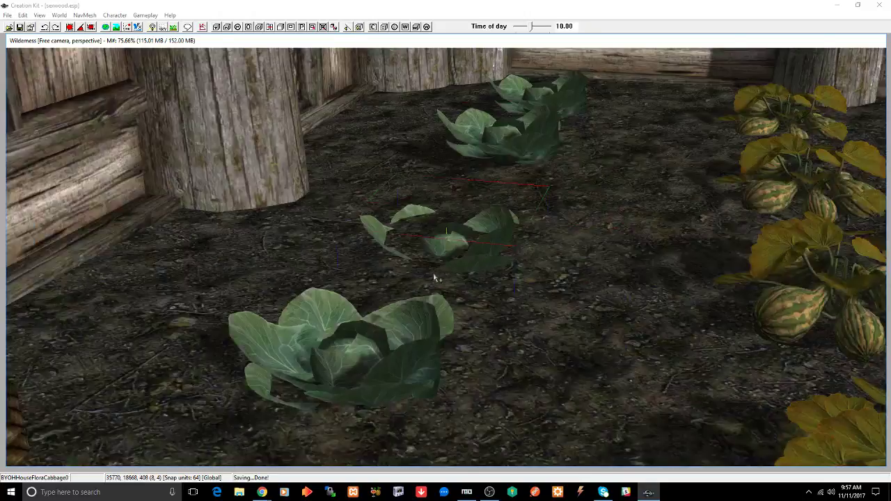
scroll(434, 278, down, 2)
key(z)
drag(434, 278, 434, 266)
Step: Raise the two half-buried gourd plants nearest the house wall so their fruit sits above the soil
shift+middle_drag(575, 272, 534, 270)
middle_drag(598, 285, 585, 289)
click(704, 297)
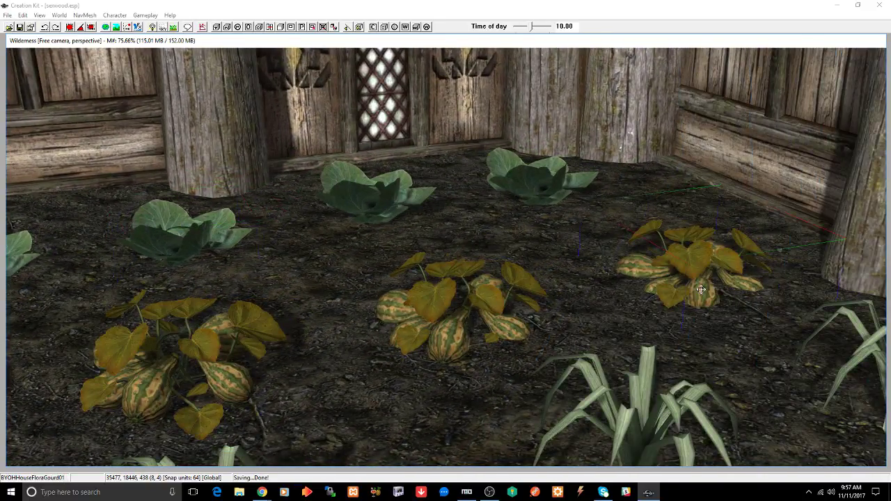
drag(704, 297, 706, 281)
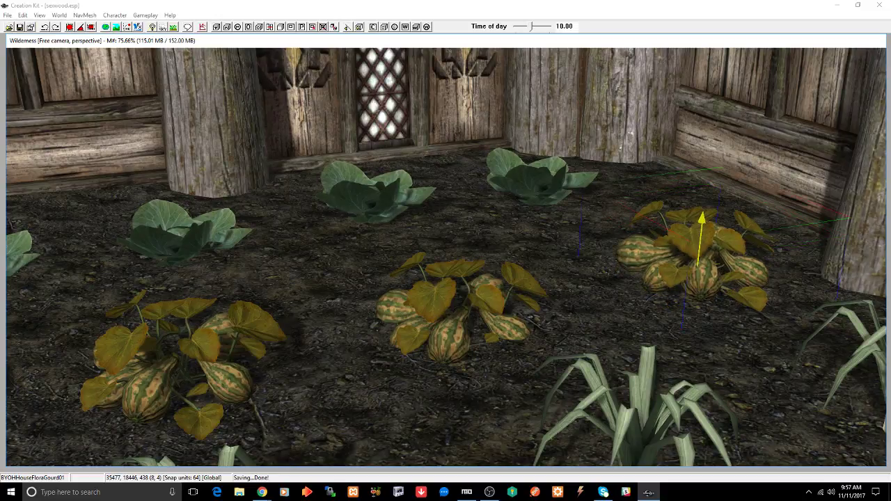
click(448, 337)
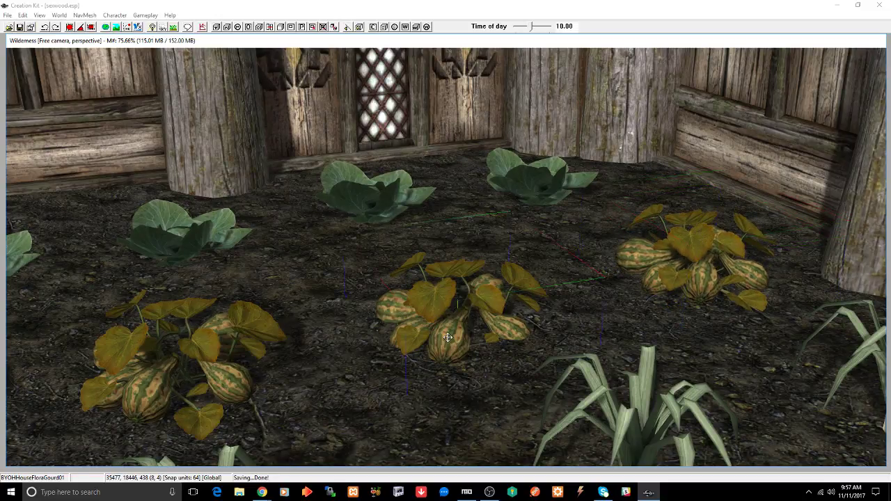
key(z)
drag(448, 338, 449, 321)
key(shift)
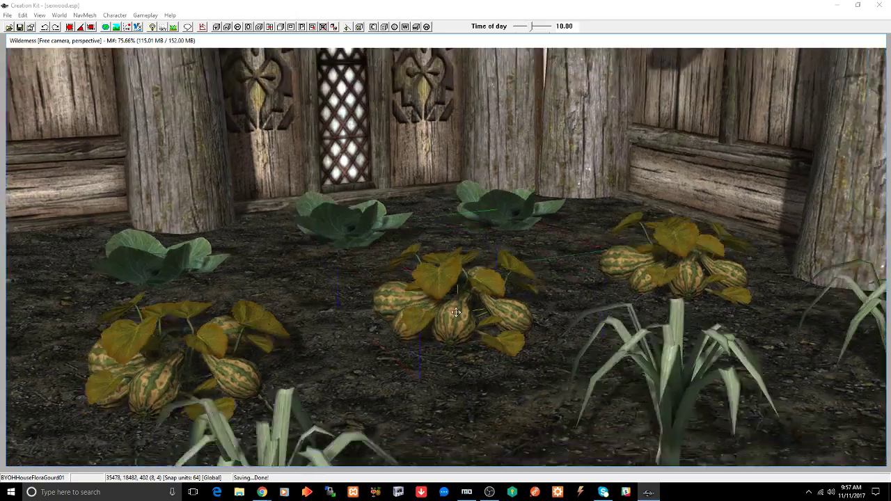
key(shift)
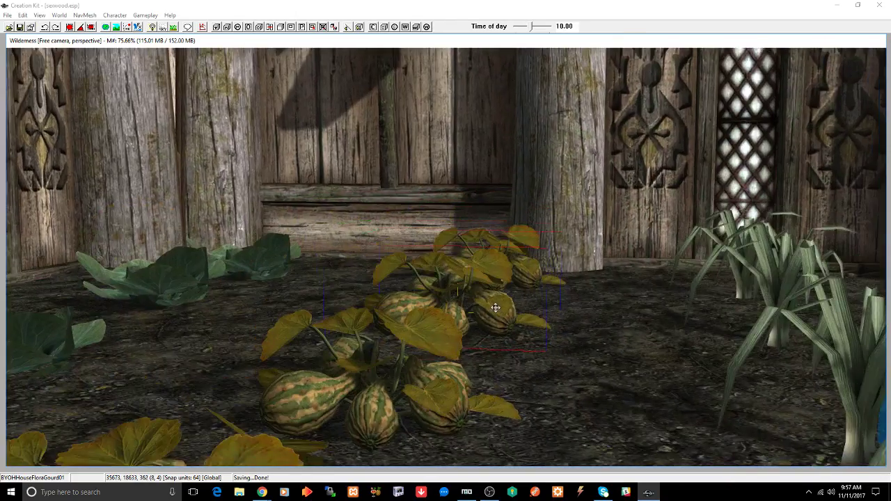
middle_drag(496, 308, 483, 326)
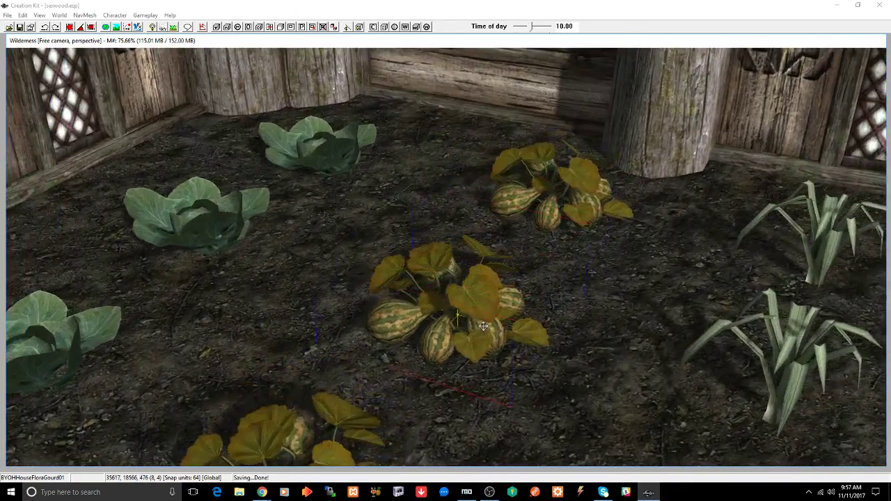
scroll(483, 326, down, 5)
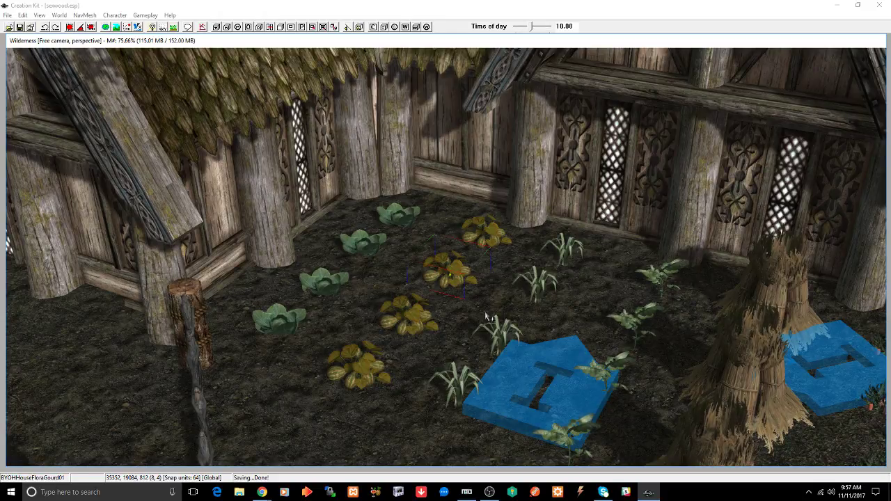
scroll(488, 317, down, 3)
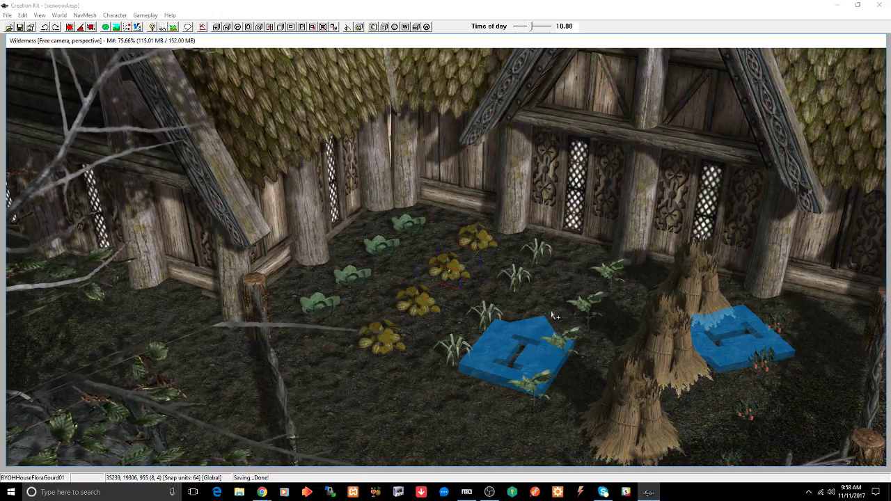
Step: Duplicate the orange fern cluster near the bare tree, move the copy toward the house wall and rotate it
click(543, 358)
scroll(543, 358, down, 2)
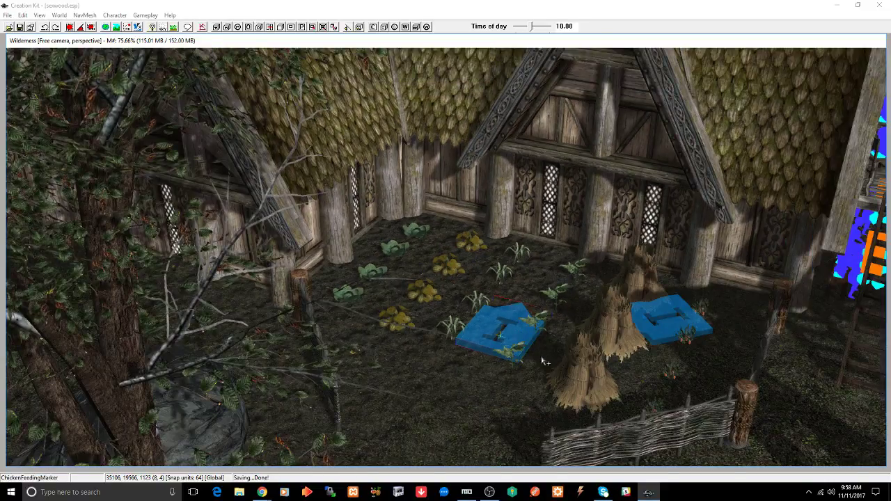
shift+middle_drag(543, 359, 512, 382)
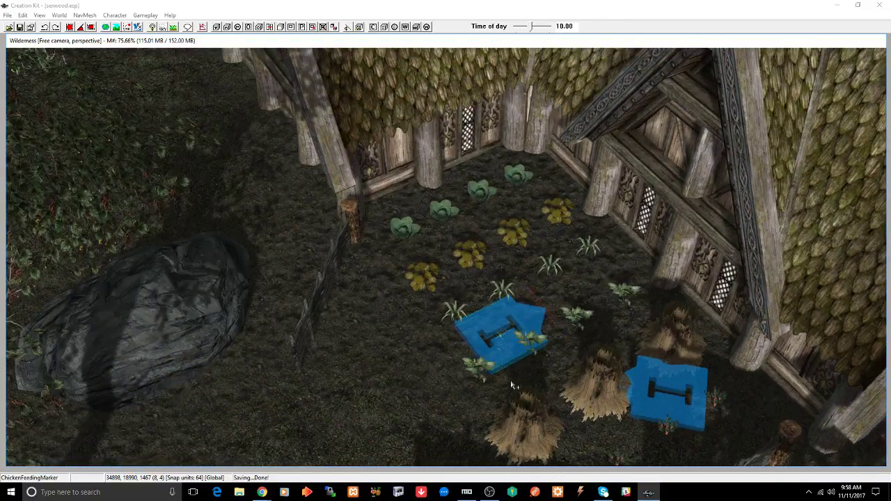
middle_drag(436, 326, 520, 351)
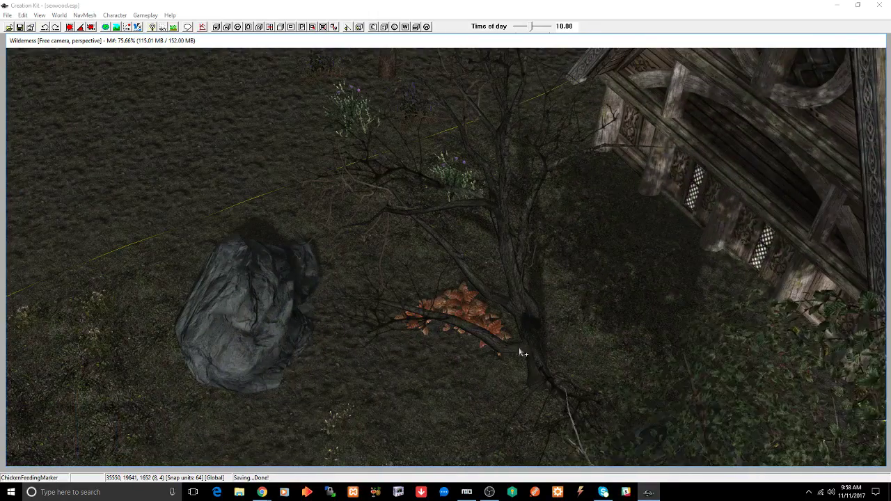
click(465, 311)
shift+middle_drag(463, 313, 493, 285)
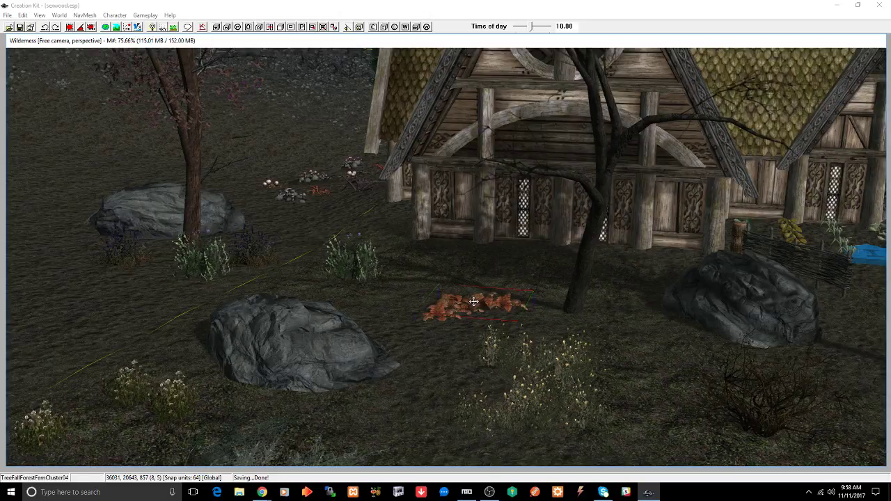
key(ctrl+d)
drag(474, 302, 511, 265)
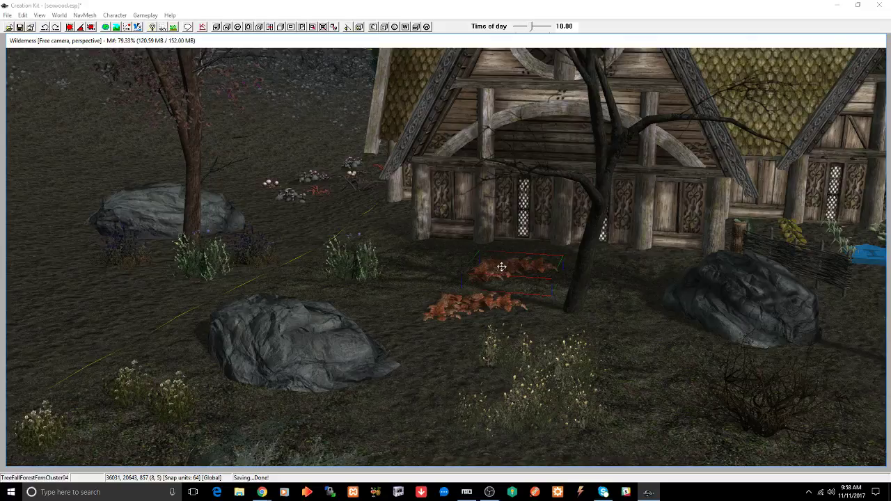
mouse_move(502, 267)
right_down()
mouse_move(507, 273)
mouse_move(502, 261)
right_up()
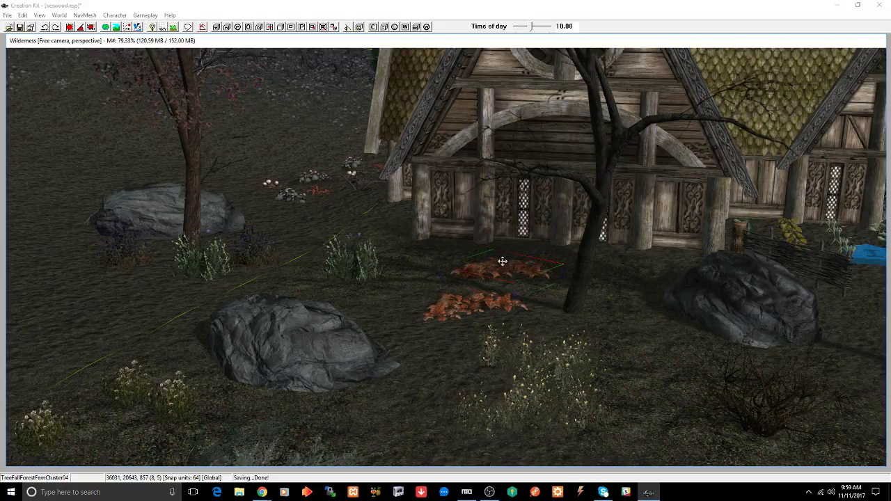
Step: Settle the copied fern cluster onto the ground by adjusting its height and turn it slightly
key(shift+f)
shift+middle_drag(503, 261, 487, 262)
key(z)
drag(463, 236, 462, 258)
shift+middle_drag(463, 258, 470, 275)
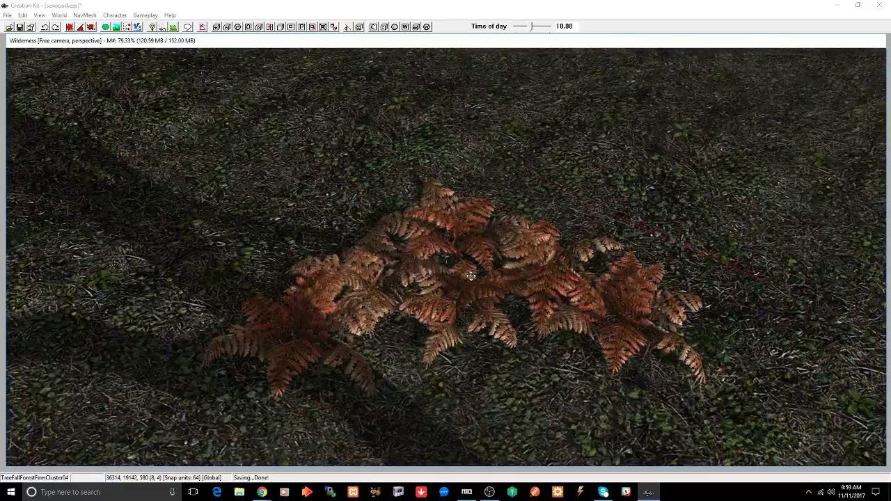
right_drag(473, 280, 466, 270)
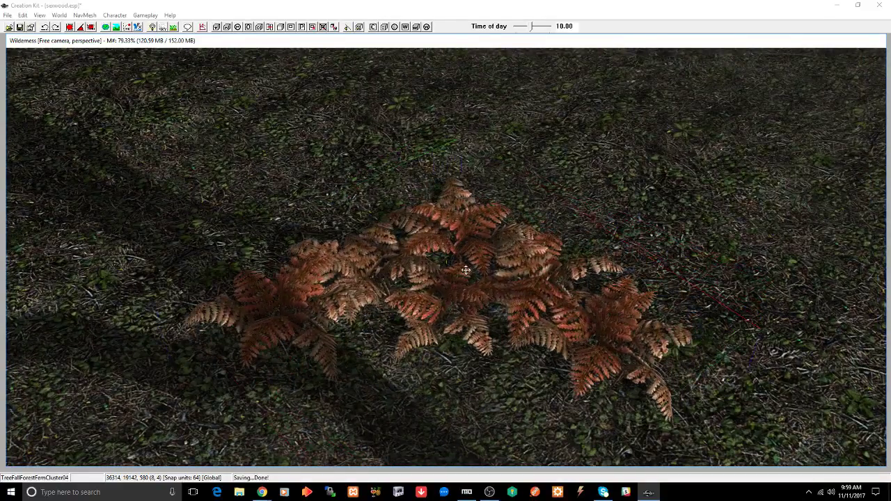
Step: Replace only the selected fern copy with TreeFallForestFernCluster03 and save the plugin
key(ctrl+f)
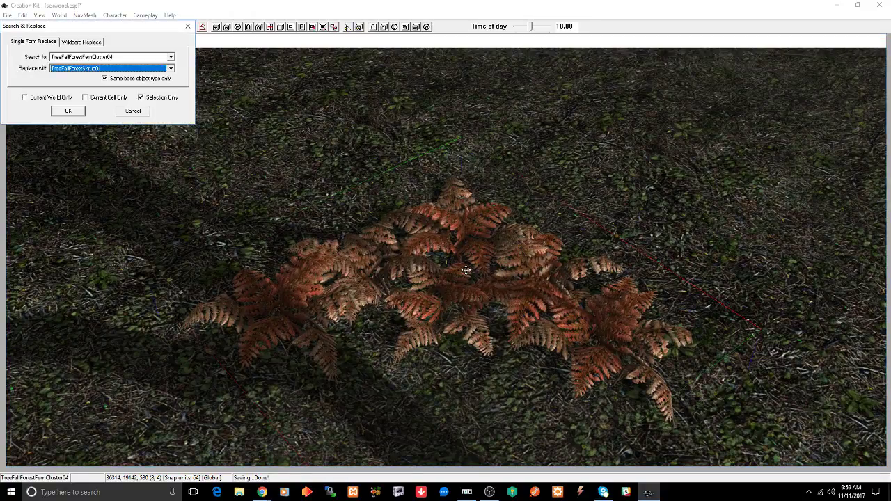
key(Up)
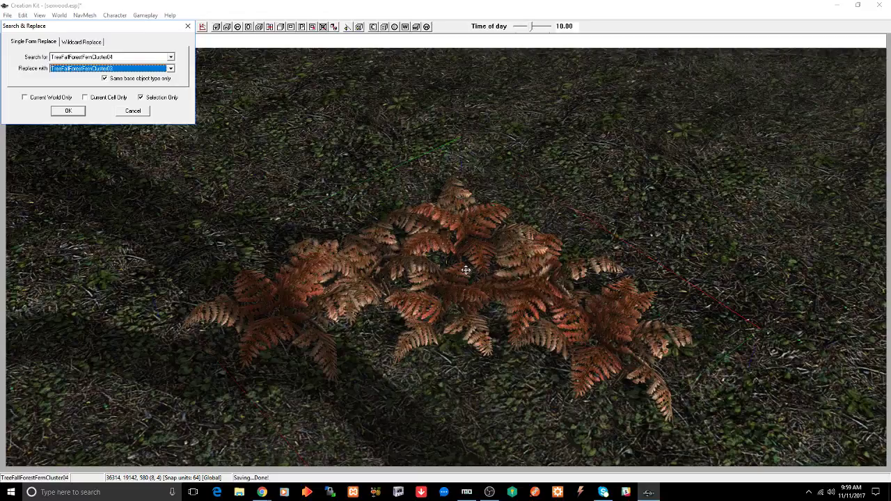
key(Return)
click(470, 275)
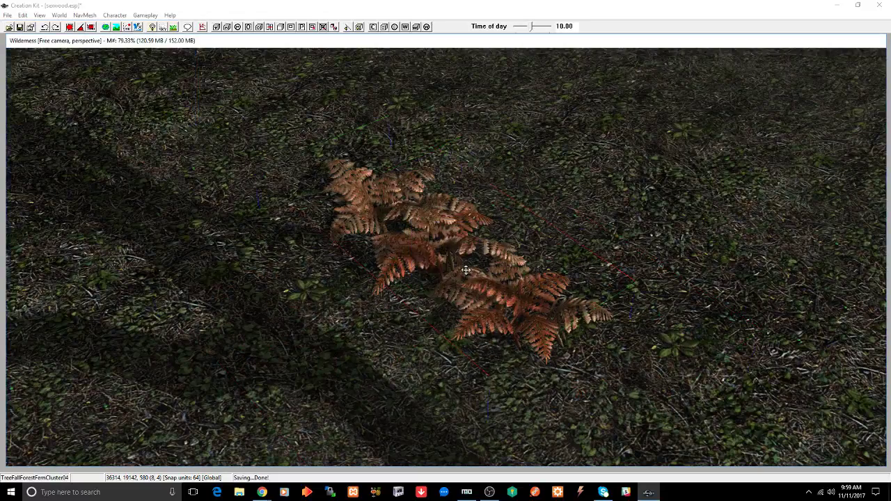
shift+middle_drag(476, 290, 544, 294)
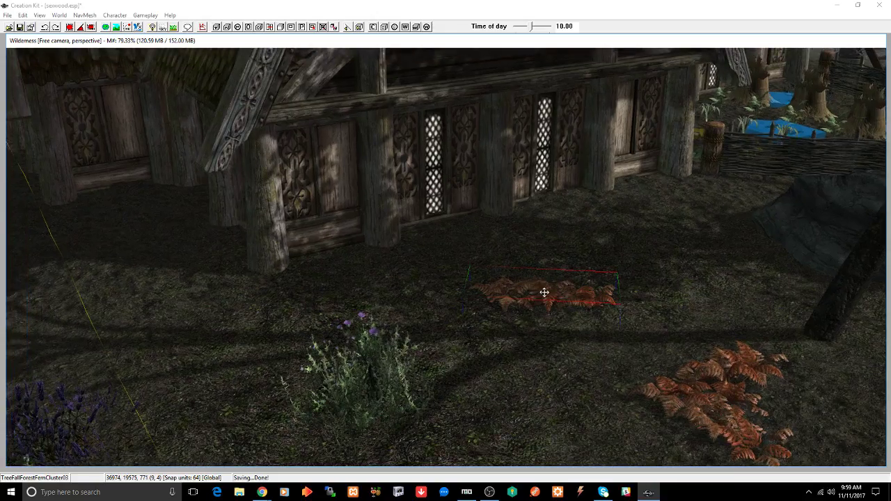
key(ctrl+s)
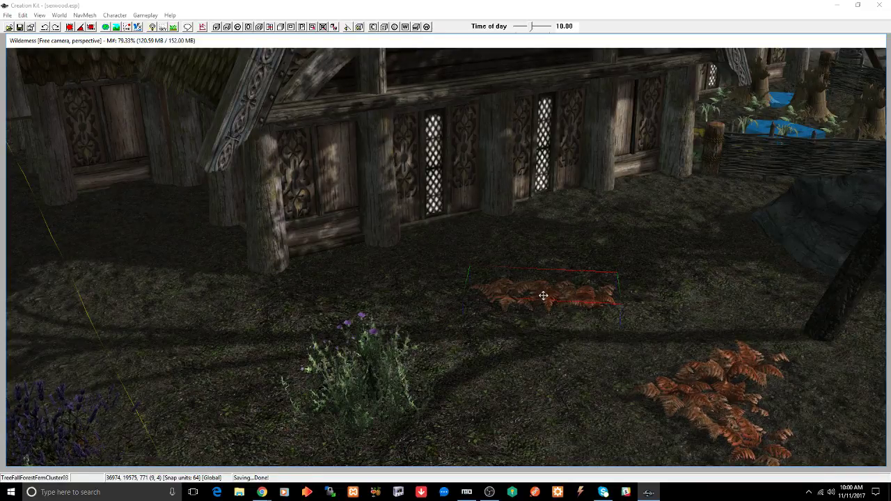
Step: Inspect the placement of the fern clusters in front of the house from close up and farther back
shift+middle_drag(544, 295, 529, 307)
scroll(529, 285, up, 2)
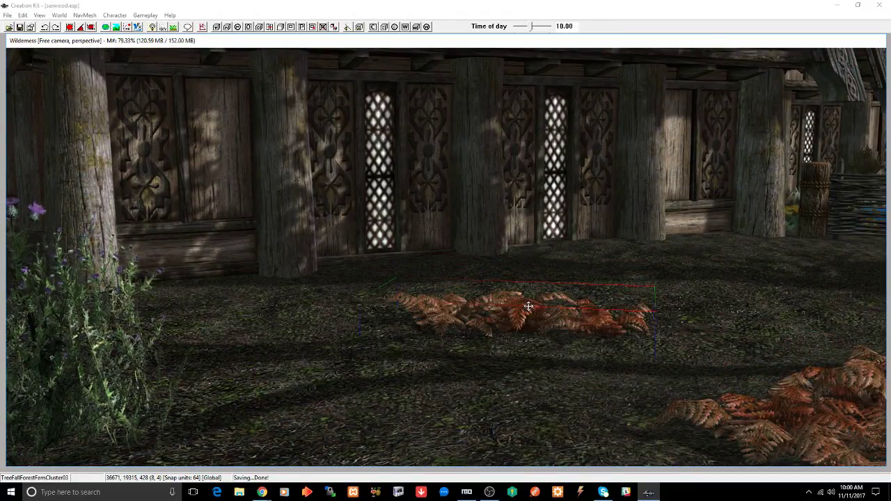
middle_drag(529, 307, 518, 321)
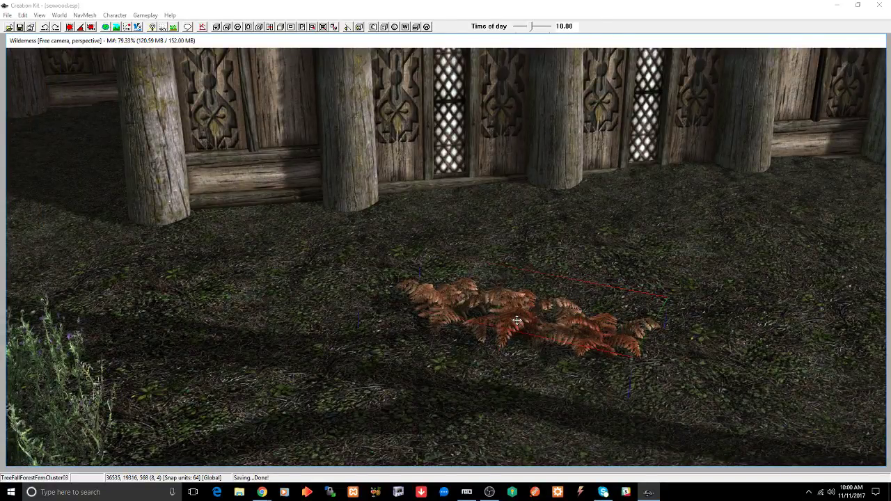
scroll(517, 321, down, 5)
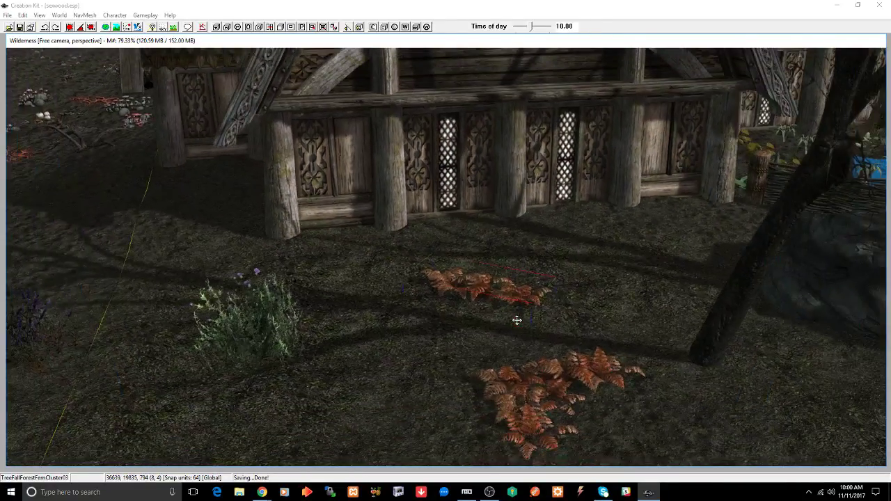
scroll(521, 325, down, 3)
middle_drag(535, 328, 532, 326)
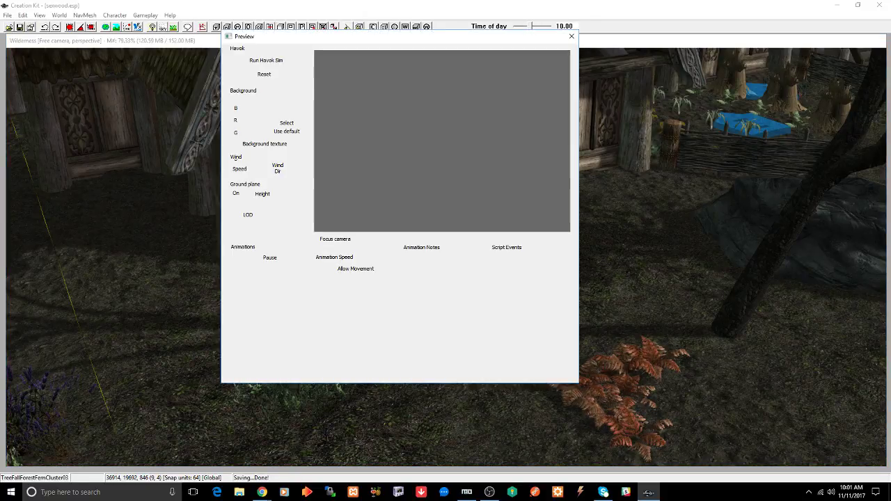
Step: Preview the TreeTundraShrub06 model from a different angle and close the preview
drag(402, 98, 491, 231)
click(244, 193)
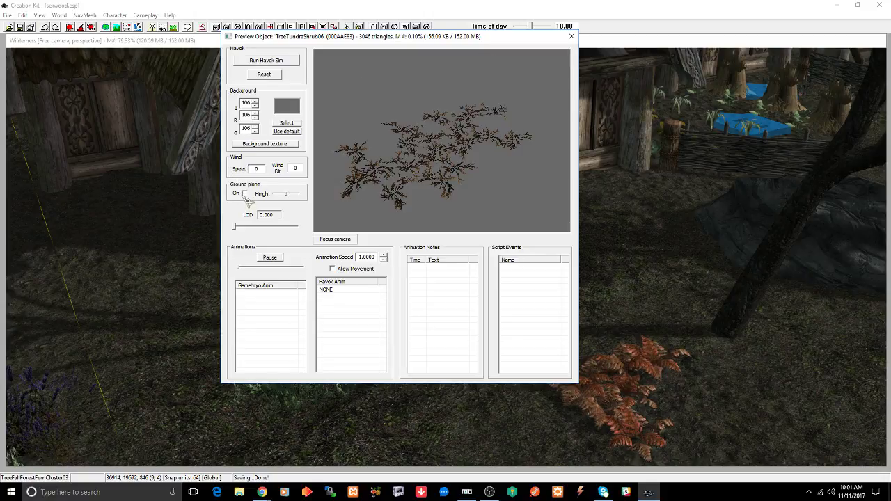
drag(462, 165, 480, 124)
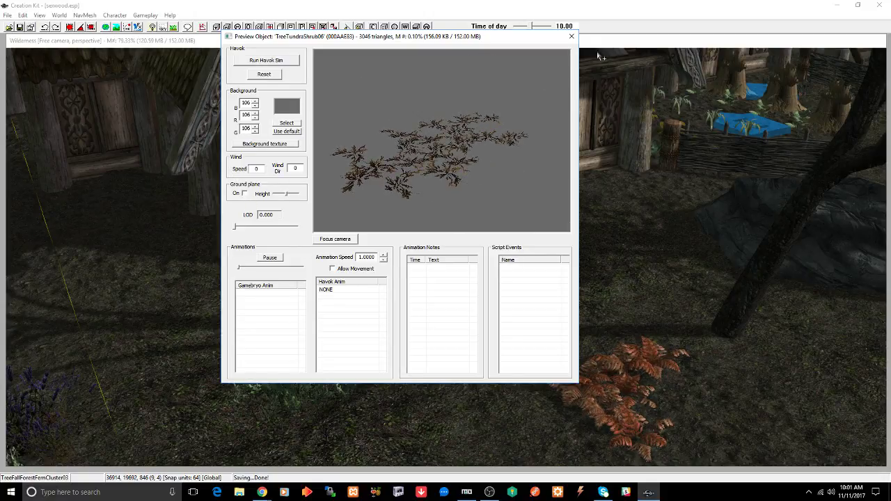
click(572, 36)
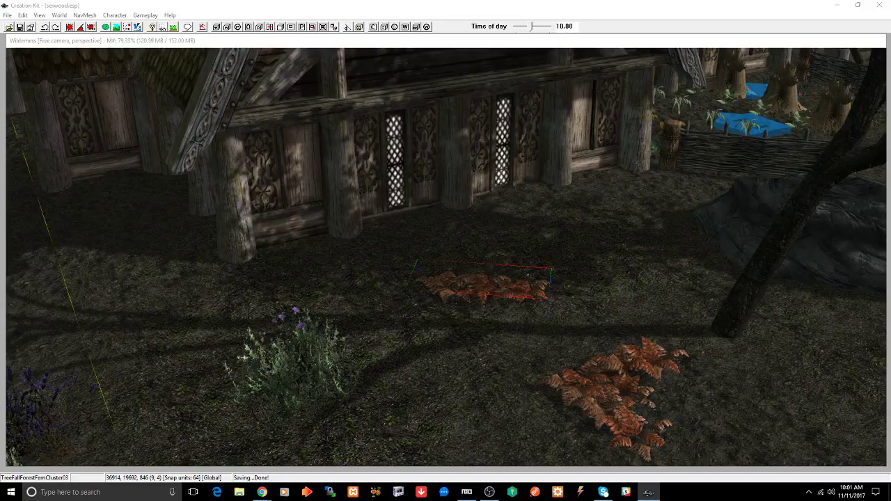
Step: Place TreeTundraShrub06 on the ground between the house, boulder and orange ferns, shift it toward the ferns and save the plugin
drag(781, 221, 631, 260)
mouse_move(631, 261)
shift+middle_down()
mouse_move(638, 243)
mouse_move(613, 251)
mouse_move(610, 263)
mouse_move(627, 271)
shift+middle_up()
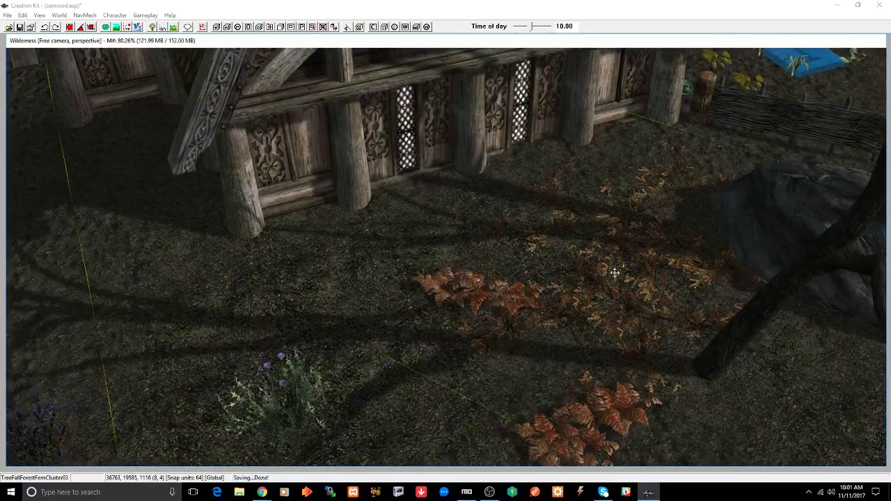
drag(615, 273, 595, 275)
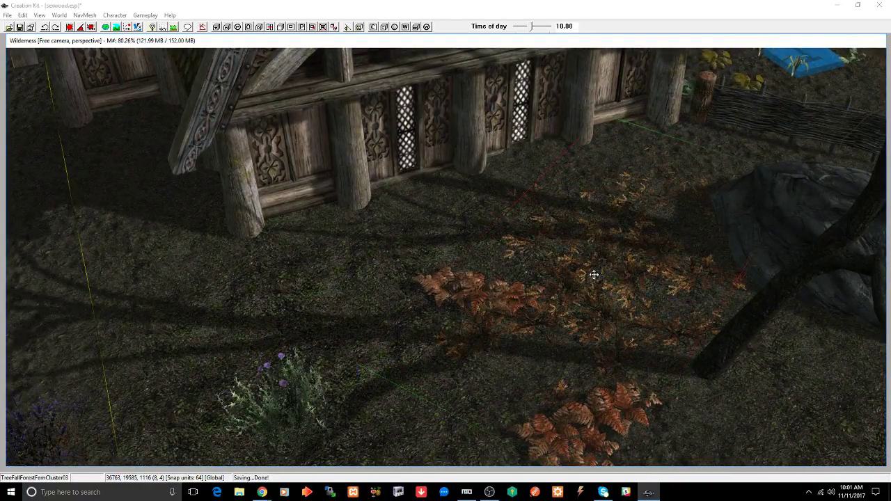
middle_drag(596, 275, 606, 265)
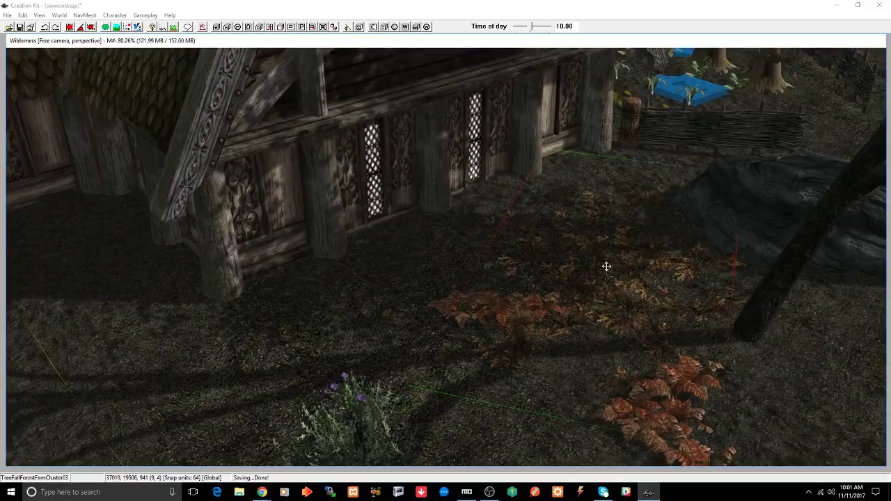
key(ctrl+s)
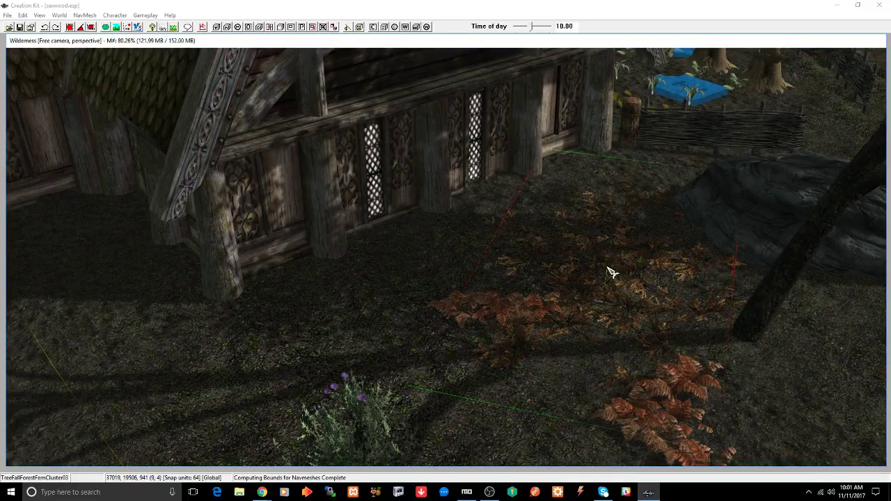
Step: Place another TreeTundraShrub06 around the trunk of the leafy tree beyond the boulder and adjust its position
scroll(608, 296, up, 4)
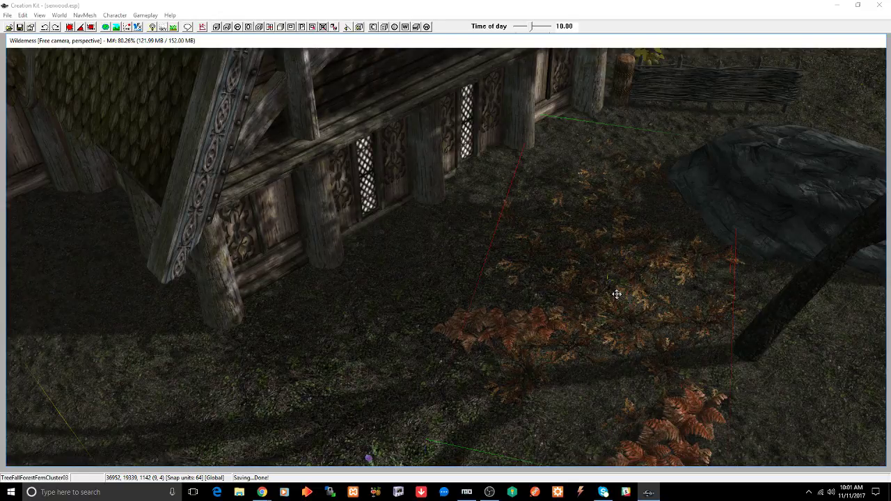
scroll(617, 294, down, 4)
middle_drag(641, 295, 576, 314)
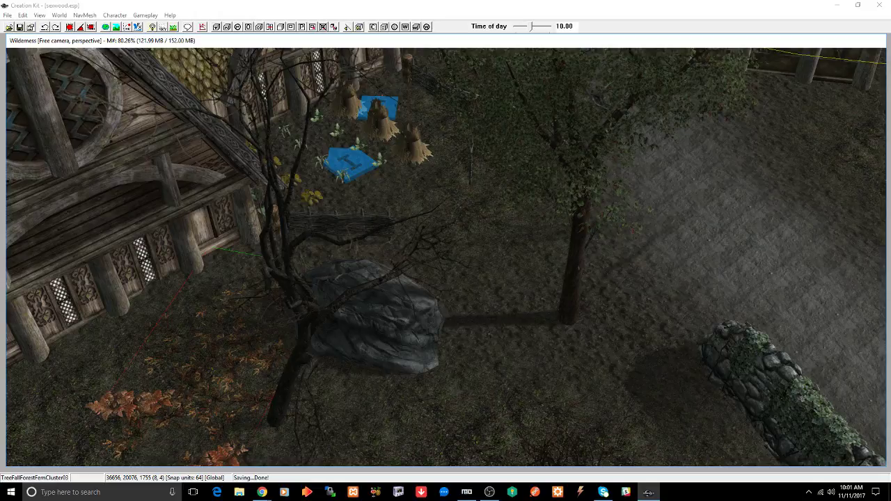
drag(510, 303, 564, 323)
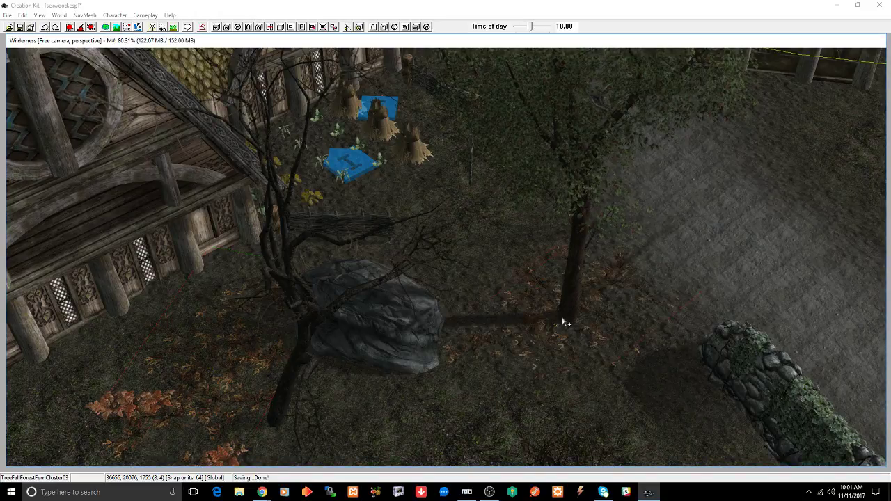
click(547, 328)
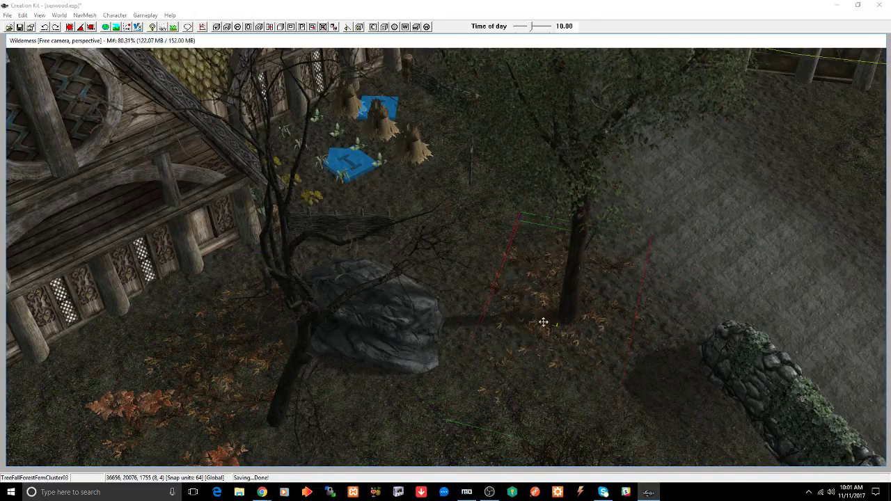
Step: Tilt the shrub around the leafy tree's trunk so its branches rise out of the sloping ground
shift+middle_drag(540, 287, 478, 278)
scroll(479, 280, up, 2)
scroll(478, 279, up, 2)
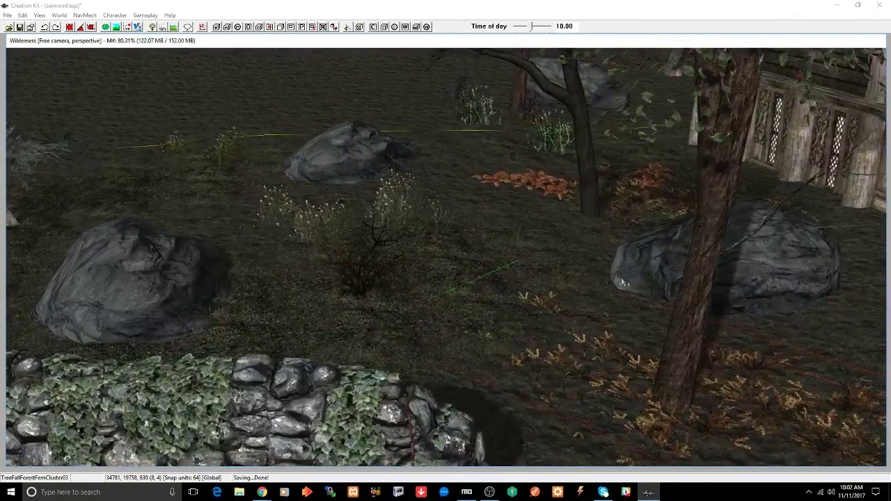
middle_drag(625, 283, 594, 237)
scroll(594, 237, down, 4)
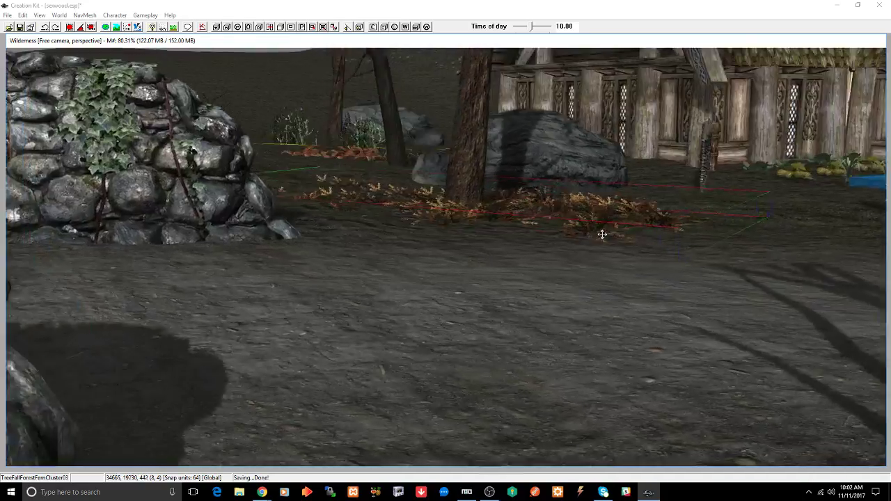
key(w)
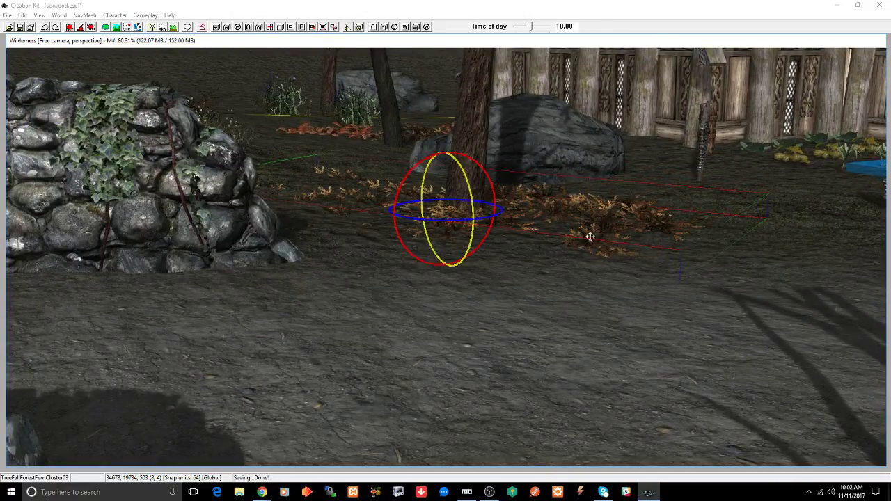
shift+middle_drag(464, 171, 506, 189)
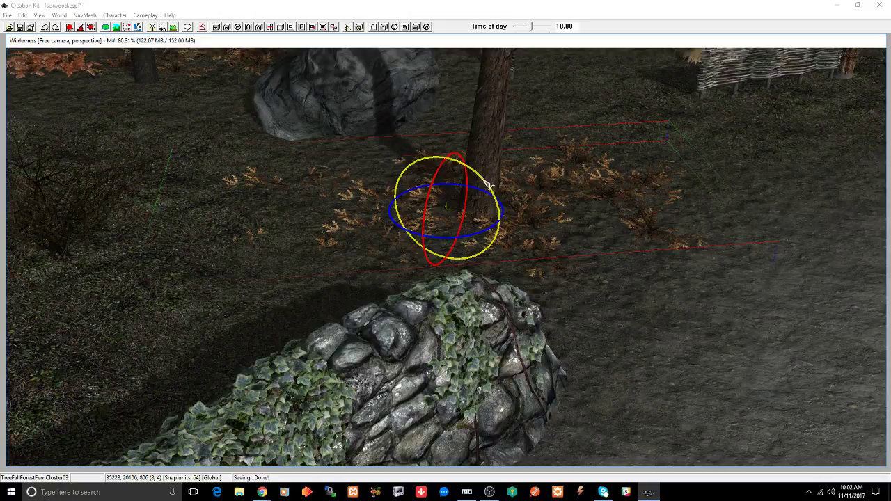
drag(489, 186, 496, 199)
key(e)
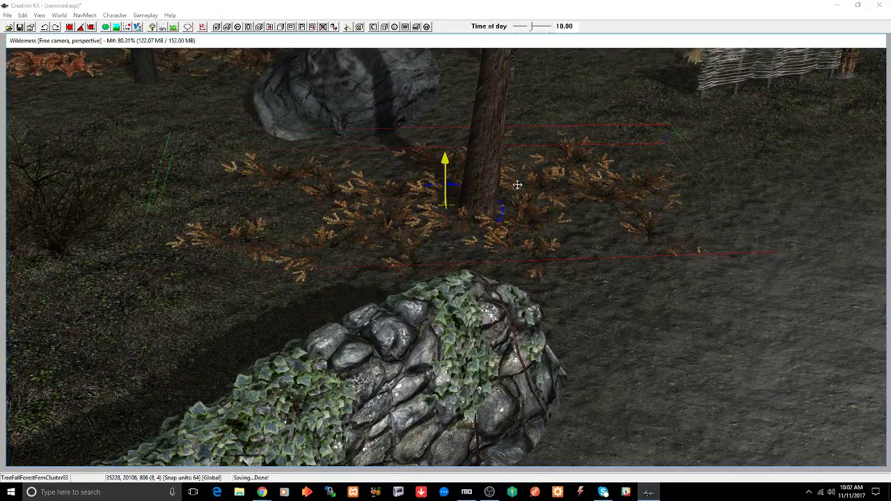
Step: Tilt the trunk shrub slightly about its other horizontal axis using global rotation
shift+middle_drag(602, 171, 518, 156)
key(e)
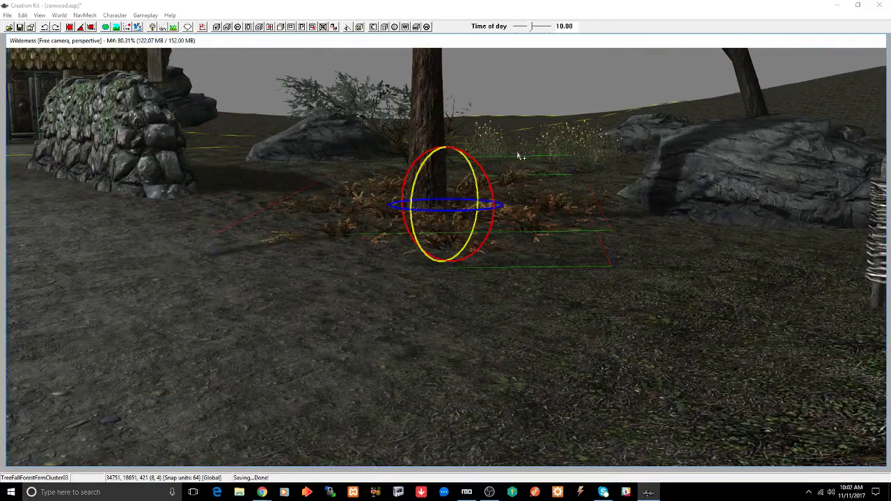
mouse_move(481, 169)
mouse_down()
mouse_move(486, 186)
mouse_move(481, 171)
mouse_up()
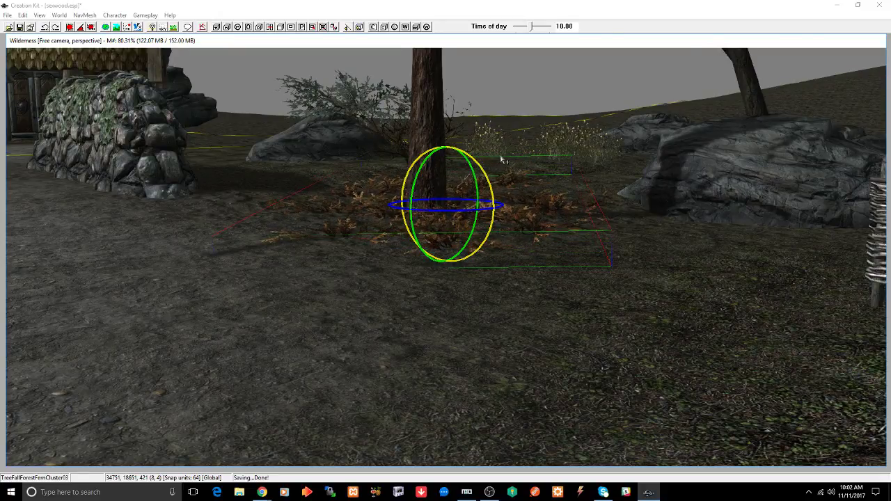
shift+middle_drag(505, 161, 527, 165)
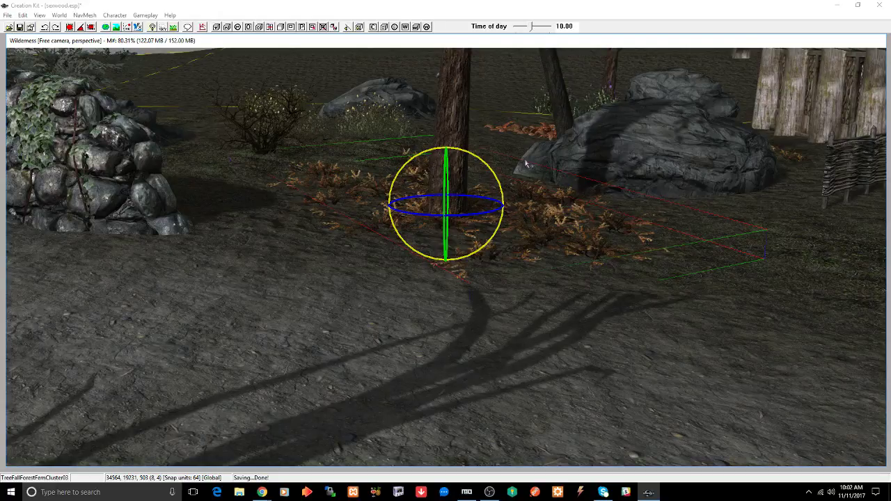
key(w)
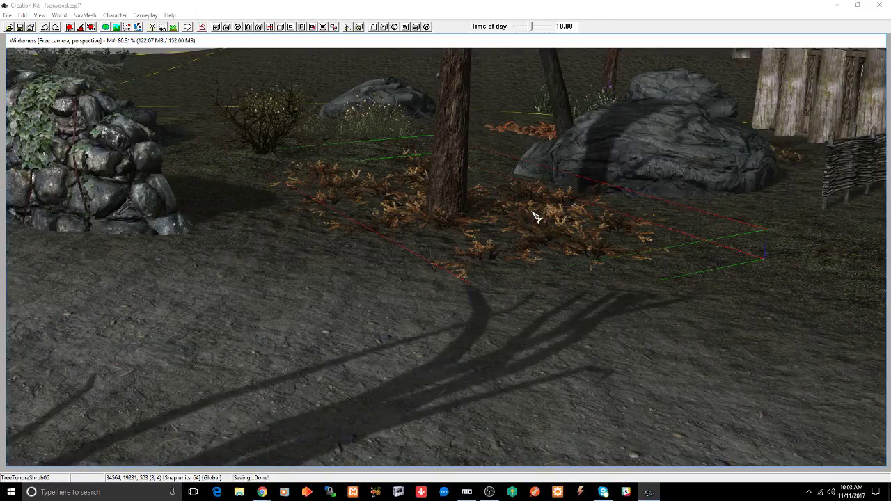
shift+middle_drag(530, 227, 505, 219)
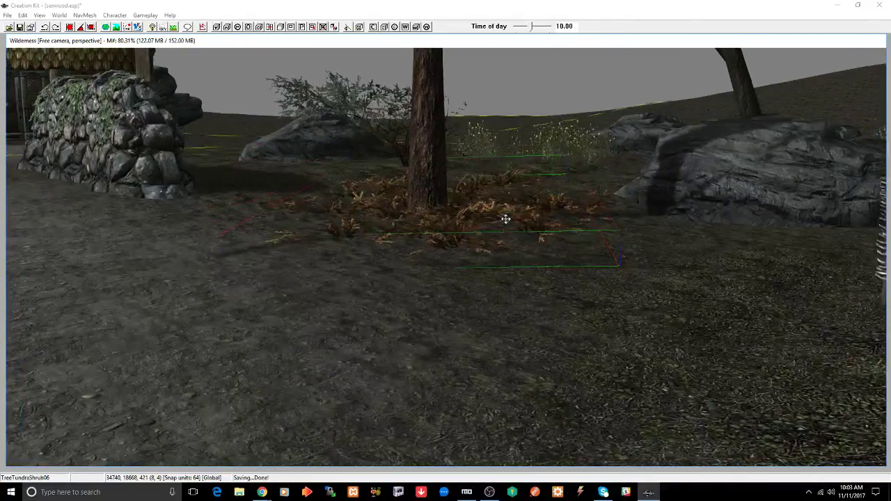
key(e)
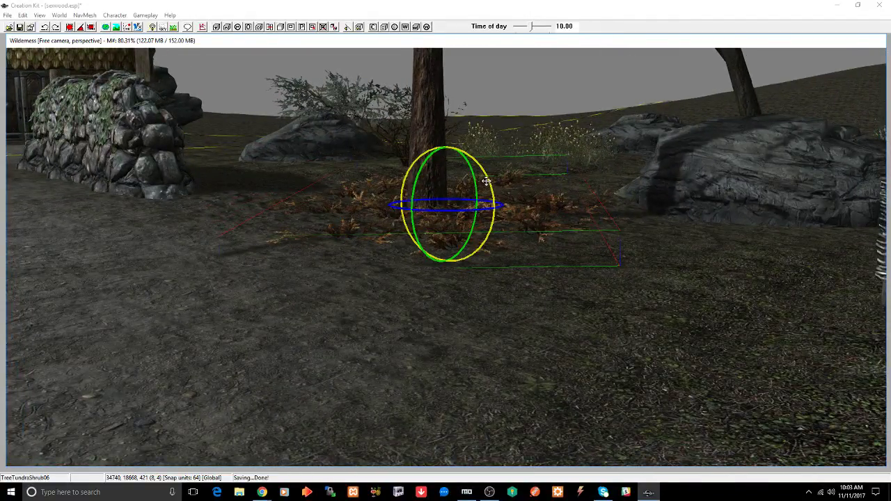
drag(487, 179, 487, 174)
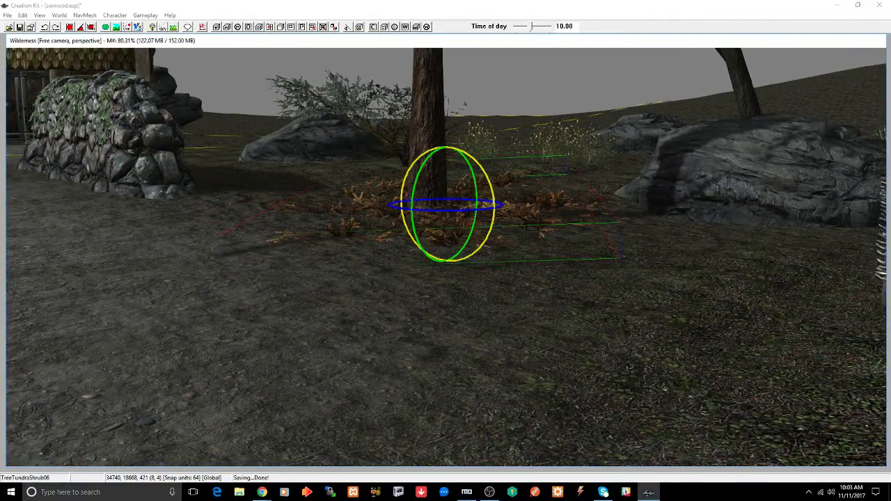
Step: Switch to local rotation, tilt the trunk shrub to fit the ground and save the plugin
key(g)
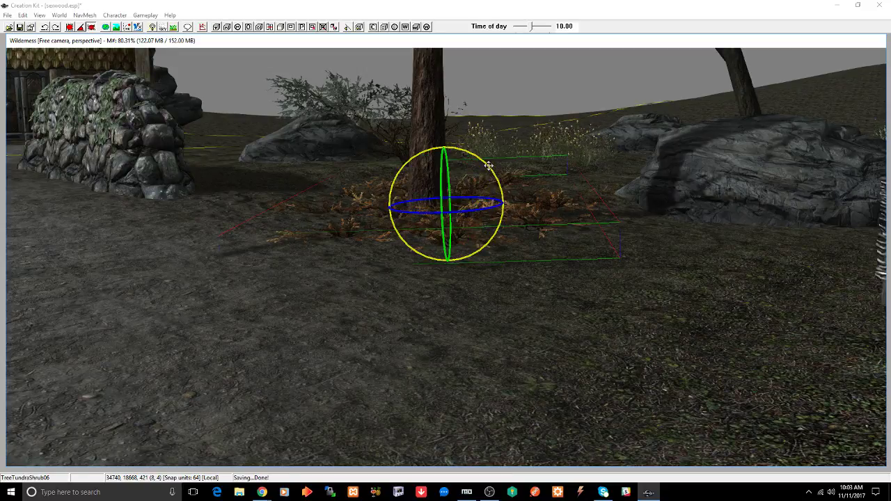
drag(493, 171, 489, 159)
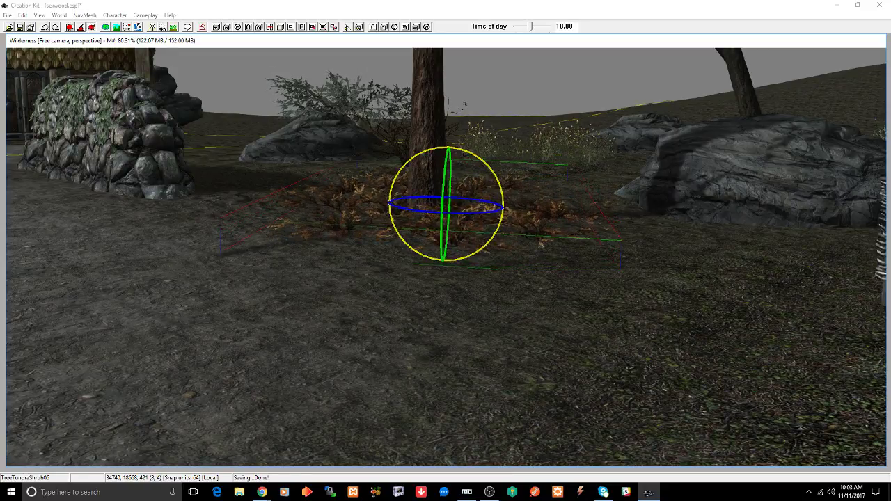
key(w)
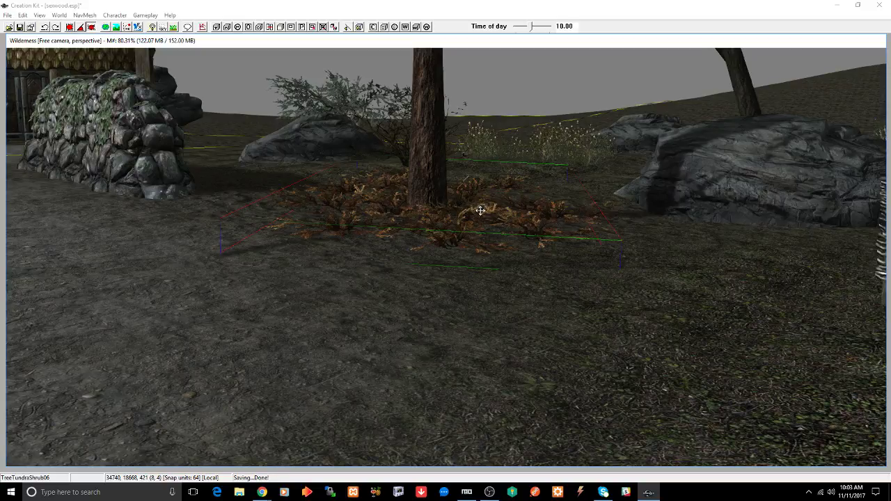
shift+middle_drag(480, 209, 491, 230)
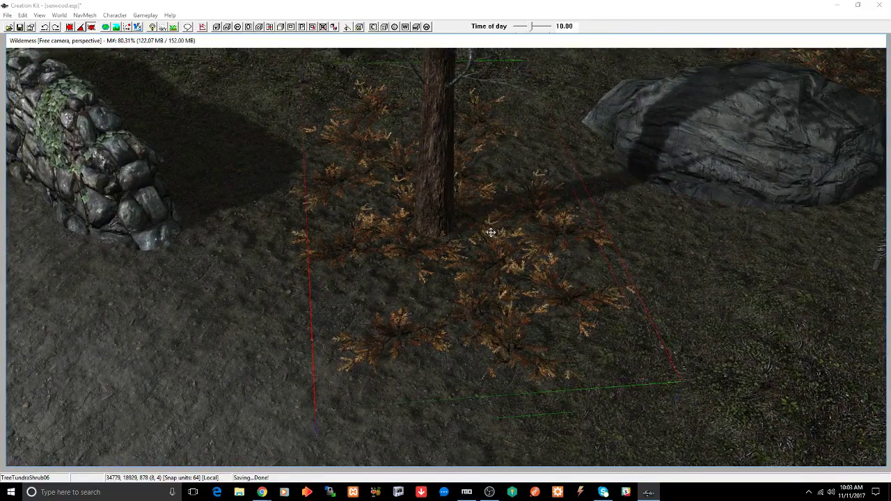
key(ctrl+s)
Step: Place TreeTundraShrub05 on the open ground between the gnarled grey-green tree and the boulder
scroll(491, 233, down, 5)
scroll(495, 230, up, 2)
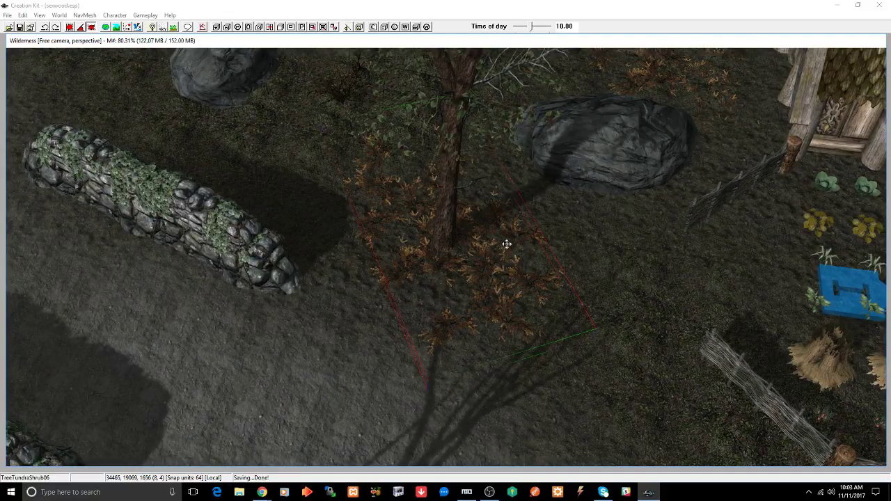
middle_drag(609, 163, 595, 211)
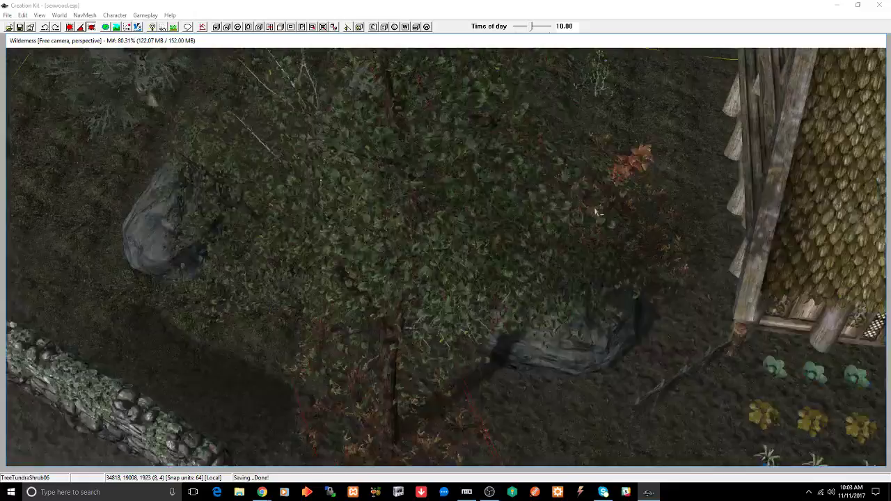
scroll(597, 212, up, 2)
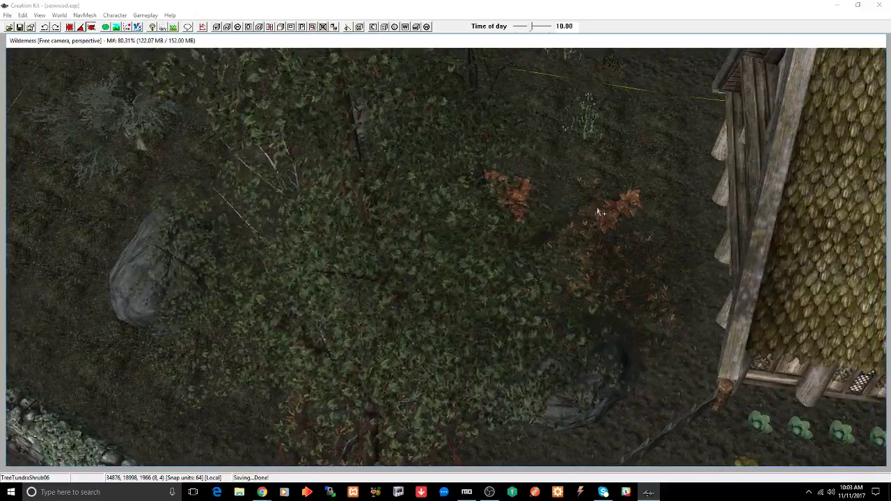
click(601, 211)
scroll(606, 223, up, 3)
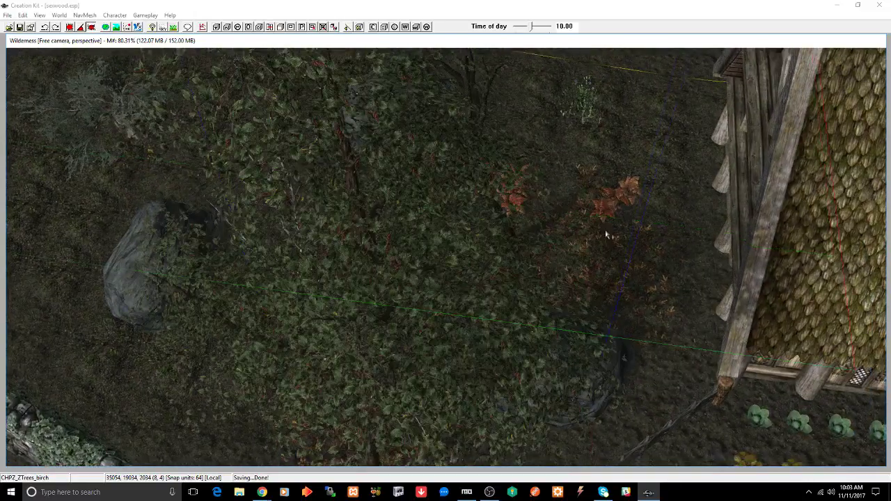
scroll(488, 183, up, 1)
scroll(517, 211, down, 5)
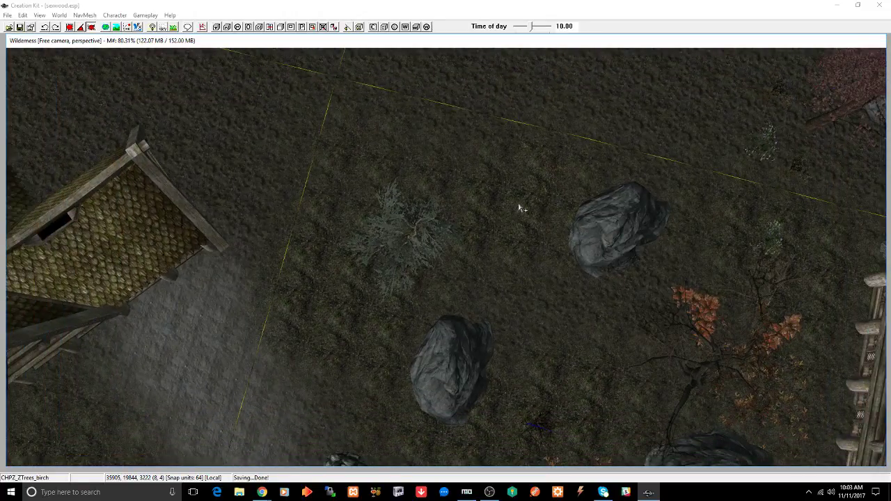
middle_drag(518, 204, 534, 201)
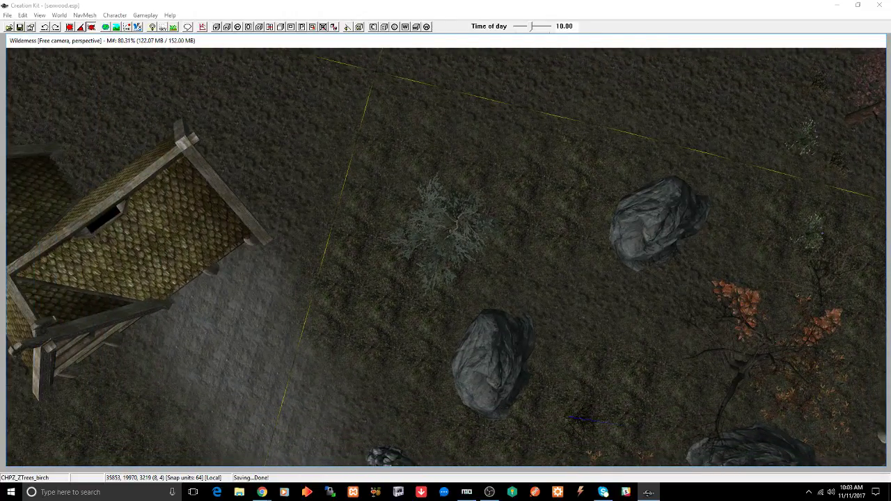
drag(759, 159, 569, 241)
scroll(569, 241, up, 1)
scroll(571, 243, up, 5)
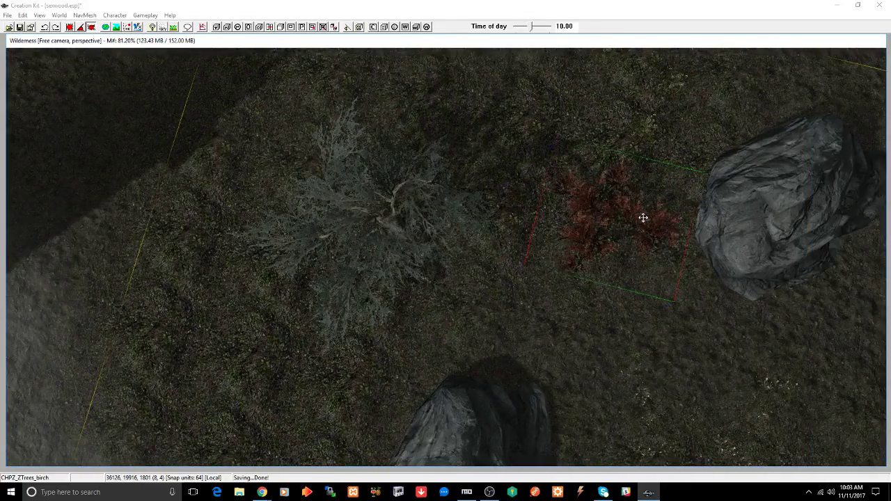
shift+middle_drag(656, 235, 644, 179)
scroll(647, 180, up, 6)
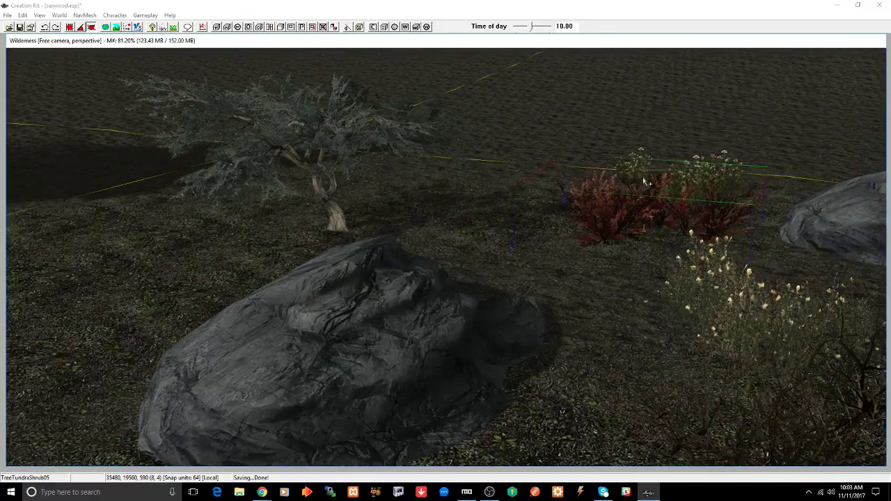
Step: Save the plugin, move the red TreeTundraShrub05 closer to the gnarled grey-green tree and settle it into the ground
key(ctrl+s)
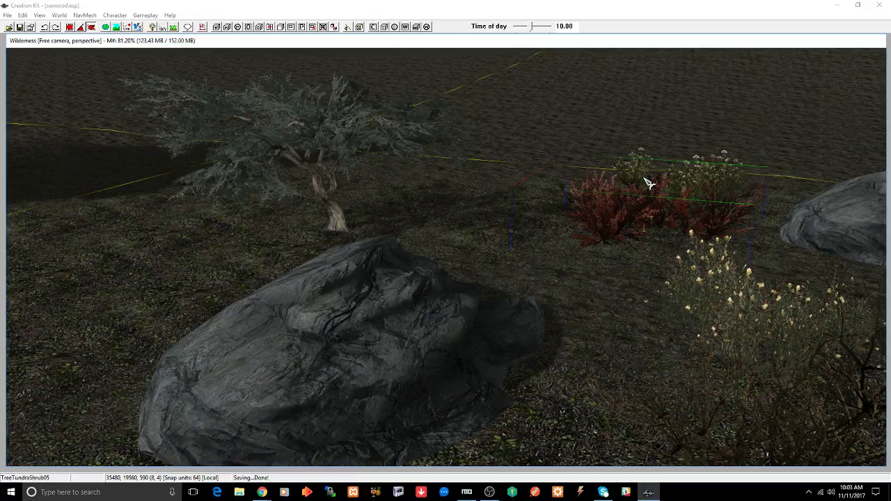
drag(622, 197, 567, 210)
key(z)
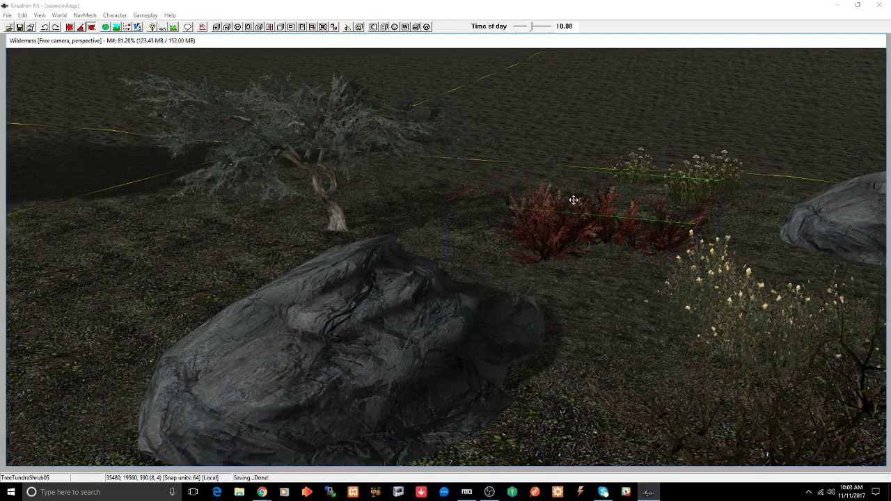
shift+middle_drag(574, 199, 614, 212)
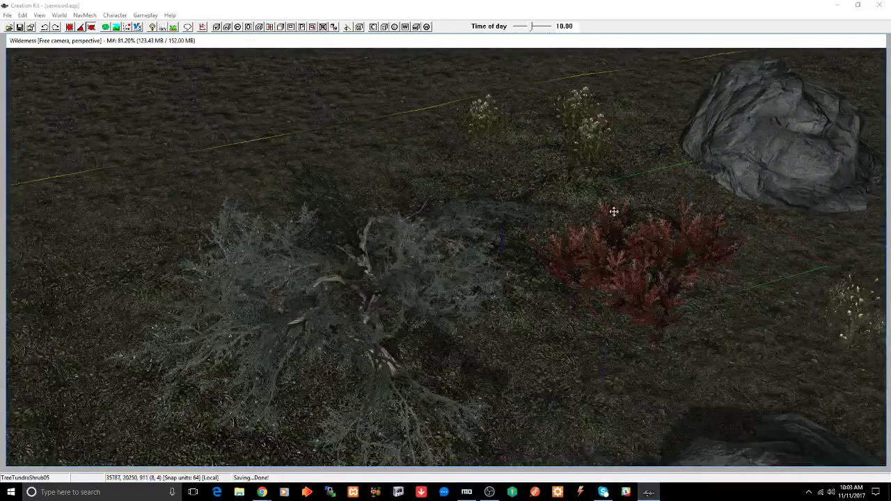
scroll(614, 211, down, 8)
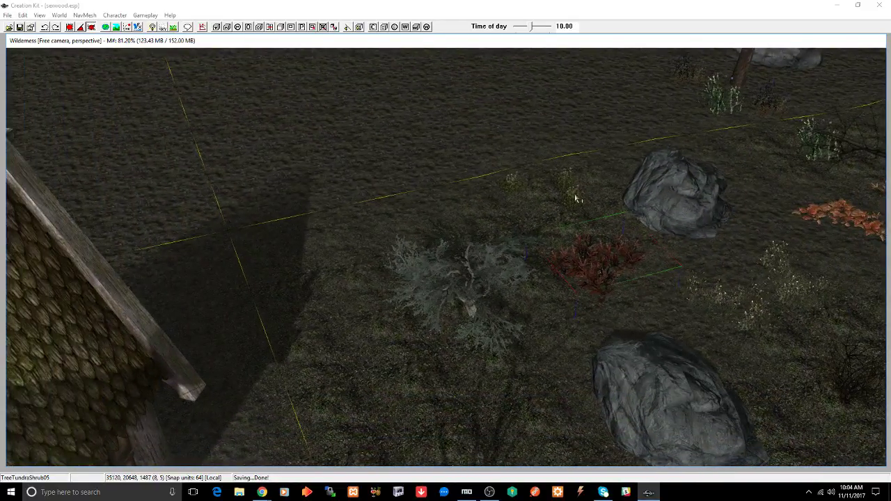
Step: Move one TreeFloraTundraCotton01 clump beside the gnarled grey-green tree, sink its base into the ground and save the plugin
click(575, 195)
shift+middle_drag(575, 196, 593, 228)
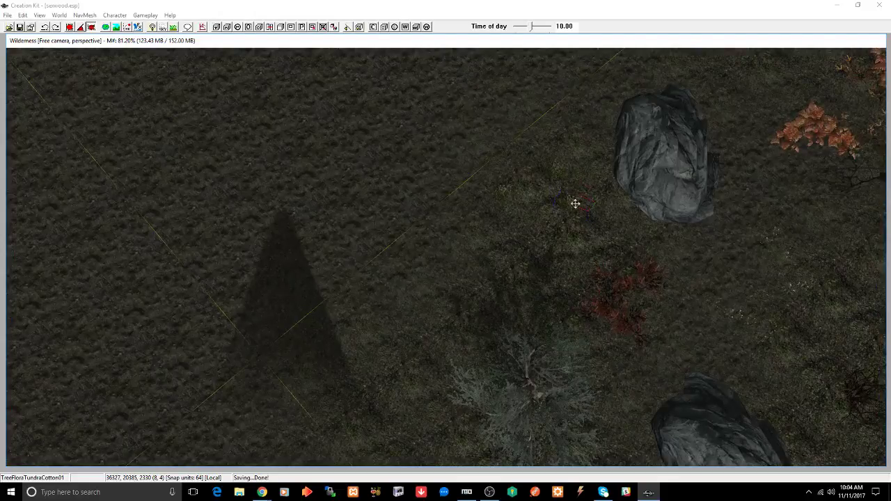
drag(575, 204, 494, 278)
shift+middle_drag(494, 278, 593, 175)
scroll(527, 230, up, 6)
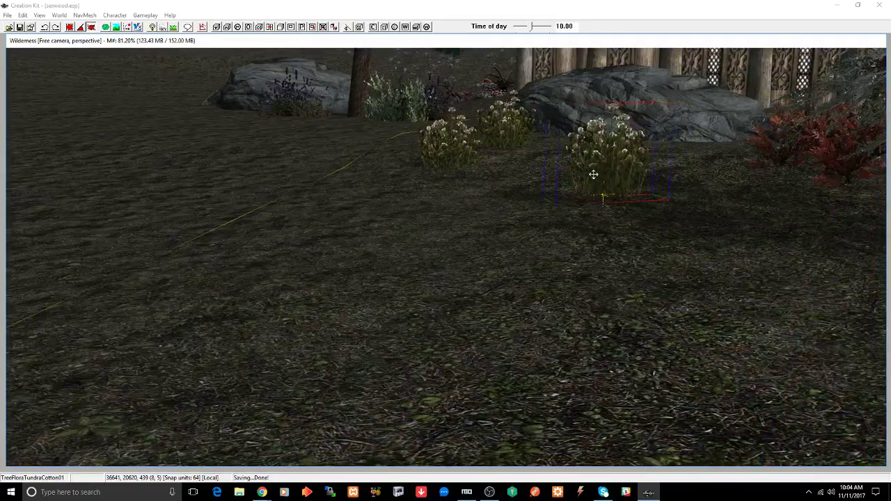
key(z)
drag(607, 158, 612, 160)
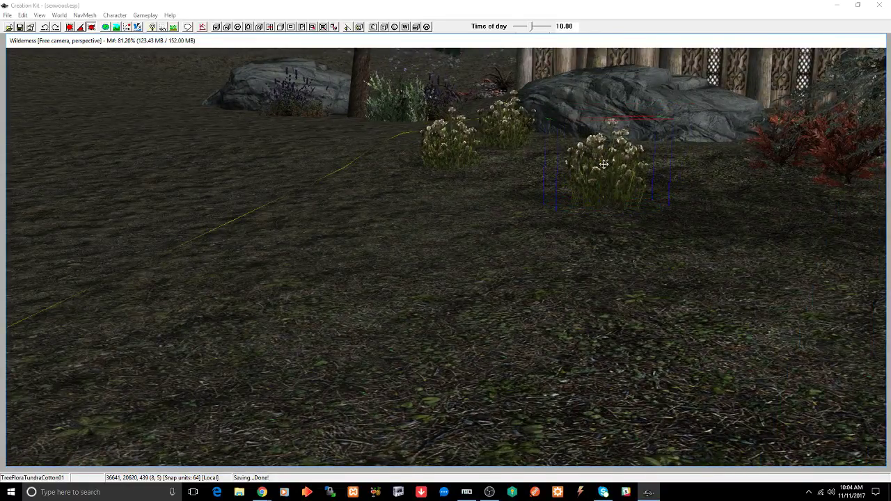
key(ctrl+s)
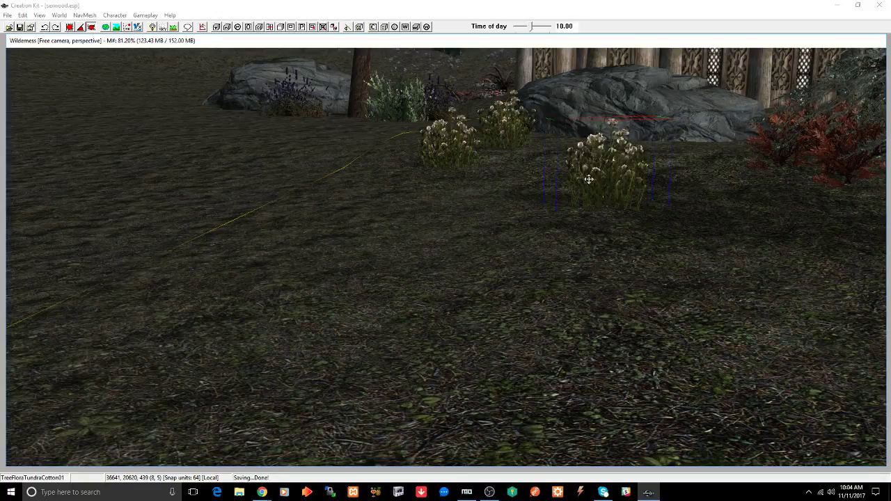
Step: Place a green leafy shrub on the open ground between the boulder near the bare tree and the dark leafless bush
shift+middle_drag(598, 175, 597, 201)
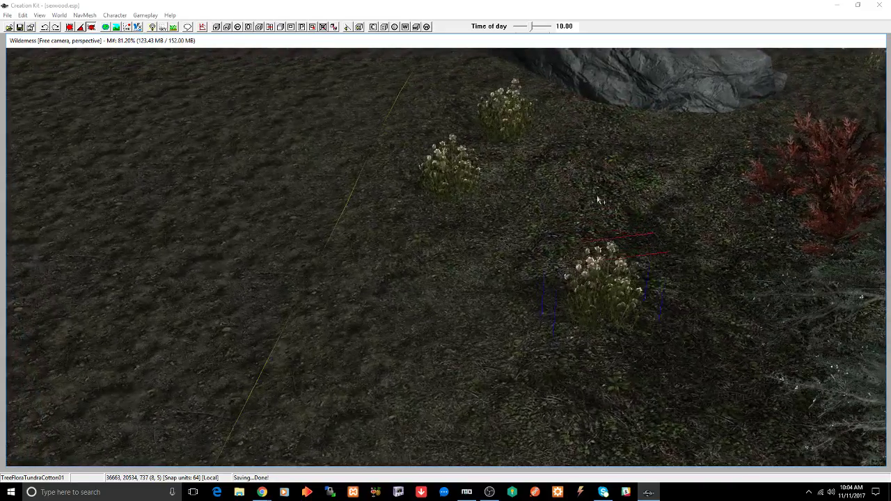
scroll(600, 199, down, 5)
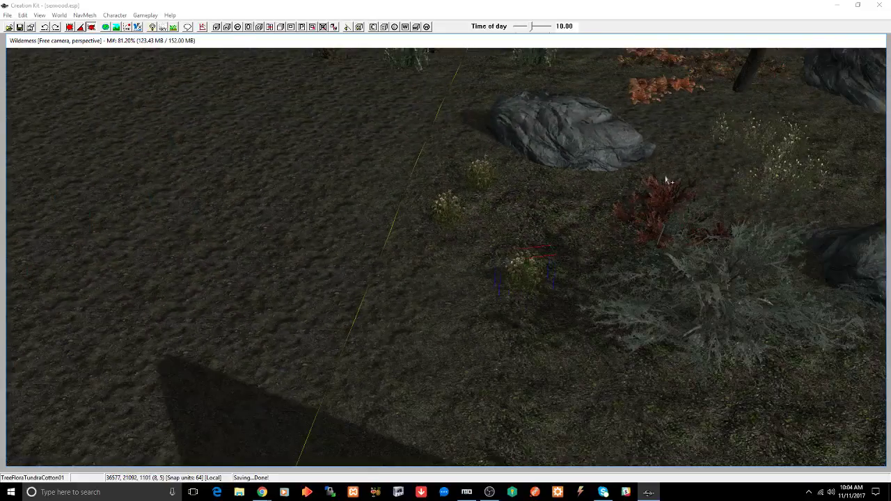
middle_drag(667, 180, 639, 202)
scroll(640, 203, down, 5)
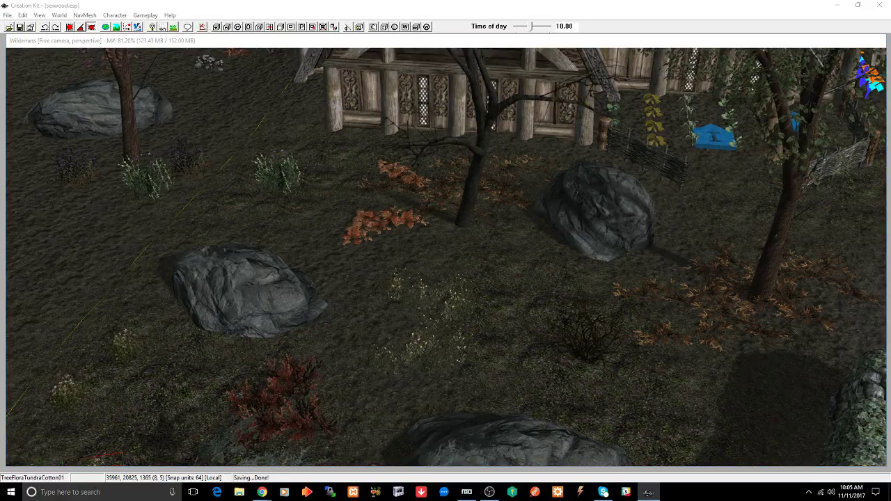
drag(533, 295, 533, 292)
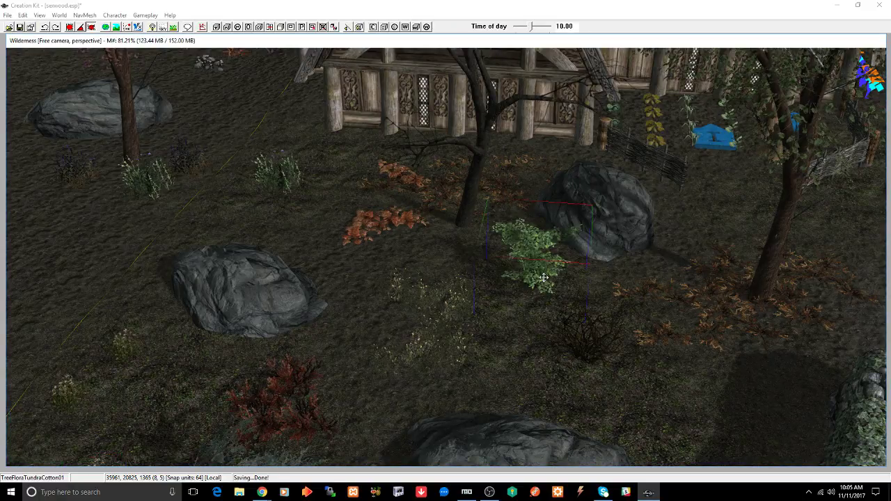
scroll(544, 280, up, 3)
mouse_move(649, 255)
shift+middle_down()
mouse_move(652, 227)
mouse_move(665, 243)
mouse_move(652, 227)
mouse_move(636, 273)
mouse_move(607, 297)
mouse_move(648, 259)
shift+middle_up()
scroll(651, 232, down, 2)
scroll(645, 252, down, 1)
Step: Raise the large RockL01 boulder beside the gnarled grey-green tree slightly and save the plugin
click(626, 298)
key(z)
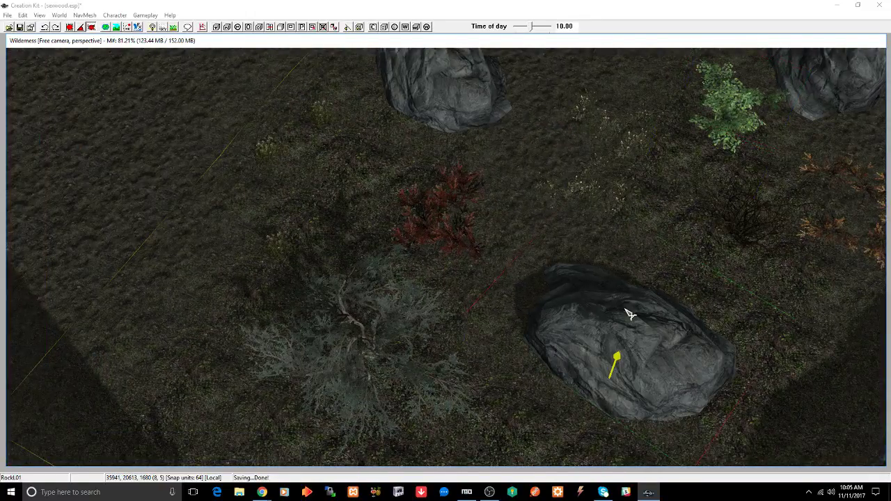
drag(631, 314, 631, 296)
shift+middle_drag(630, 287, 680, 262)
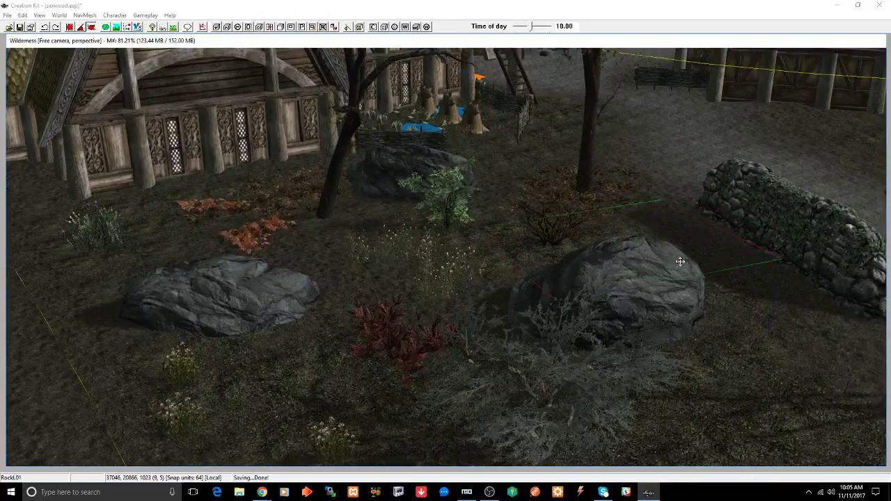
key(ctrl+s)
Step: Examine the planting around the boulders, the birch and the gnarled tree for bare ground
shift+middle_drag(680, 262, 639, 277)
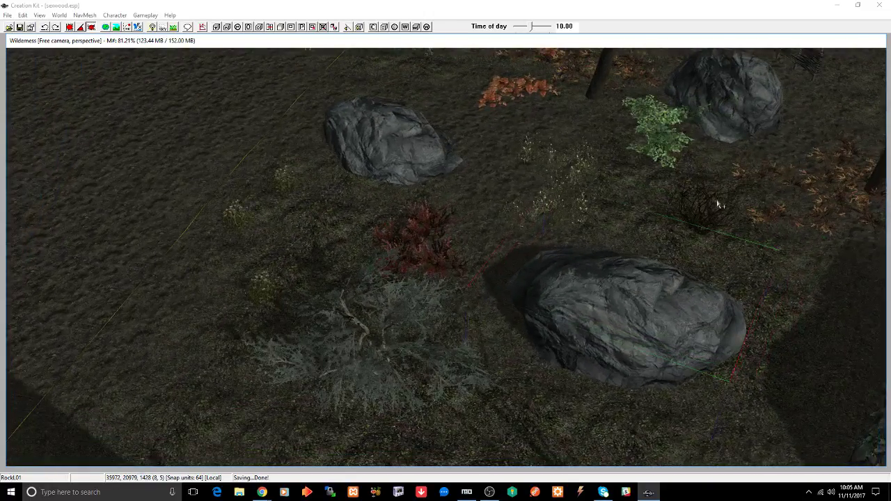
middle_drag(710, 208, 687, 221)
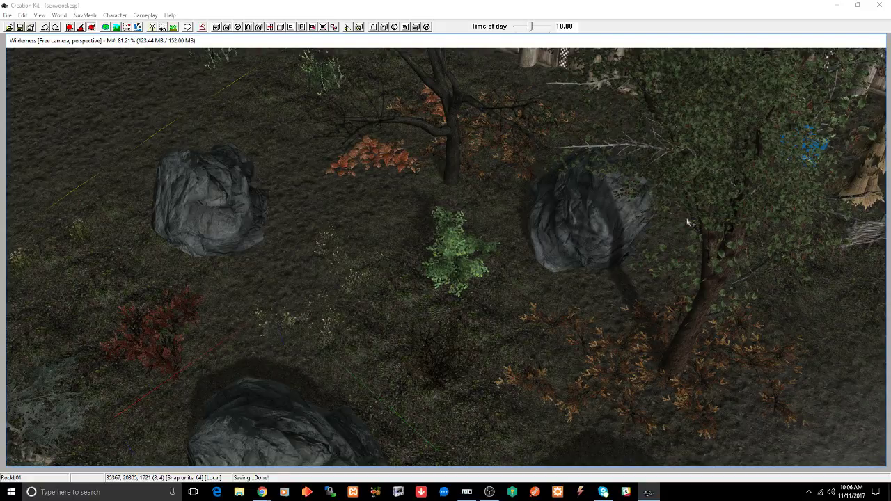
click(600, 225)
scroll(600, 224, down, 3)
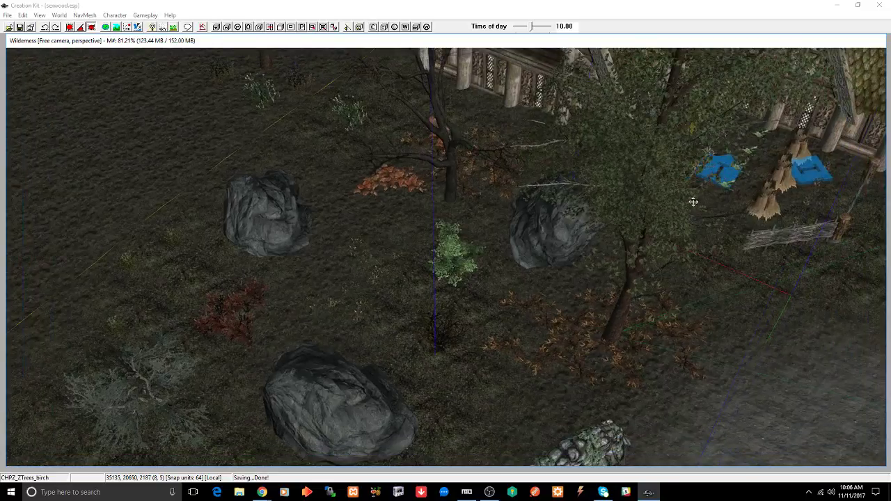
shift+middle_drag(693, 201, 661, 200)
middle_drag(505, 224, 579, 251)
click(589, 241)
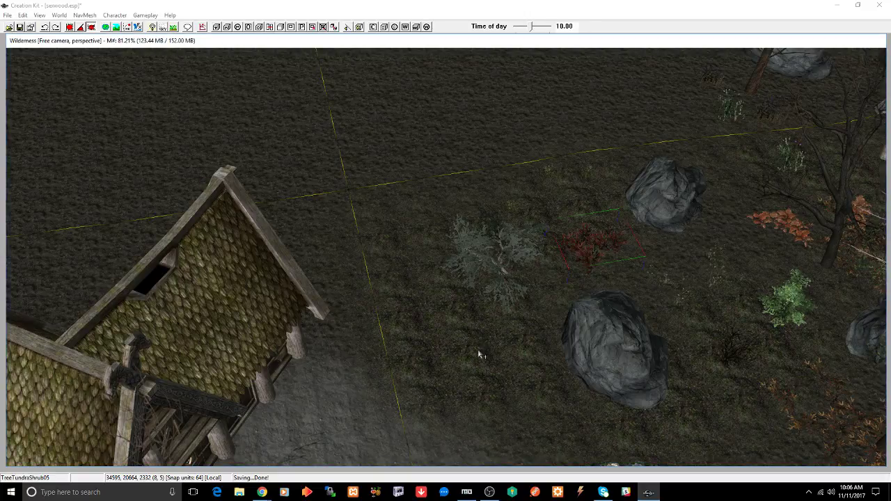
Step: Place TreeSwordFern01 on the grass in front of the gnarled grey-green tree, lower it into the ground and save the plugin
scroll(499, 356, up, 6)
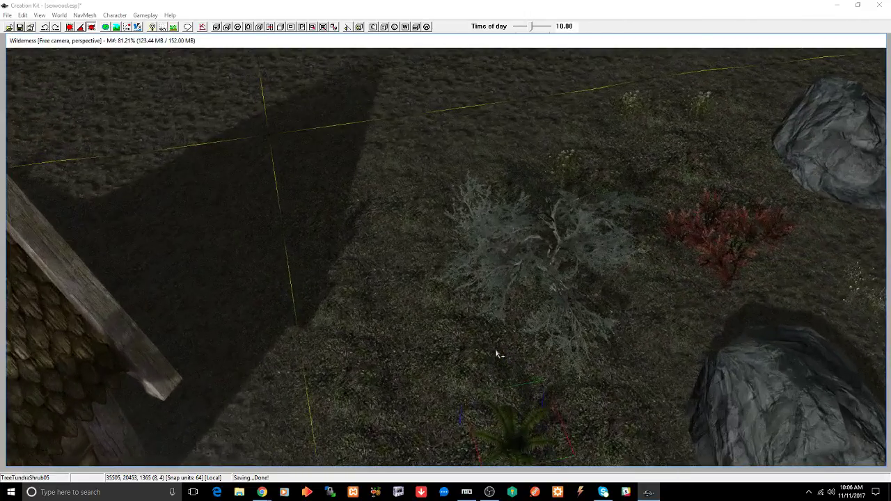
middle_drag(496, 354, 494, 306)
shift+middle_drag(528, 350, 522, 317)
key(z)
drag(517, 330, 515, 338)
key(ctrl+s)
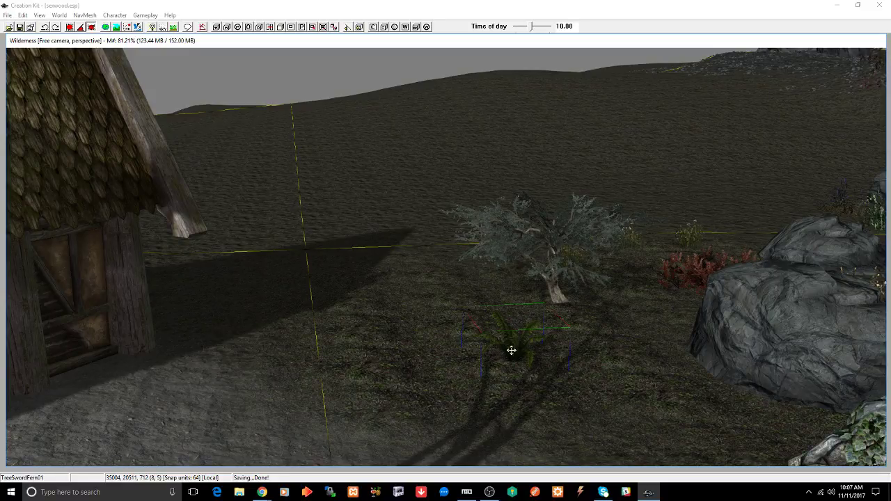
mouse_move(265, 495)
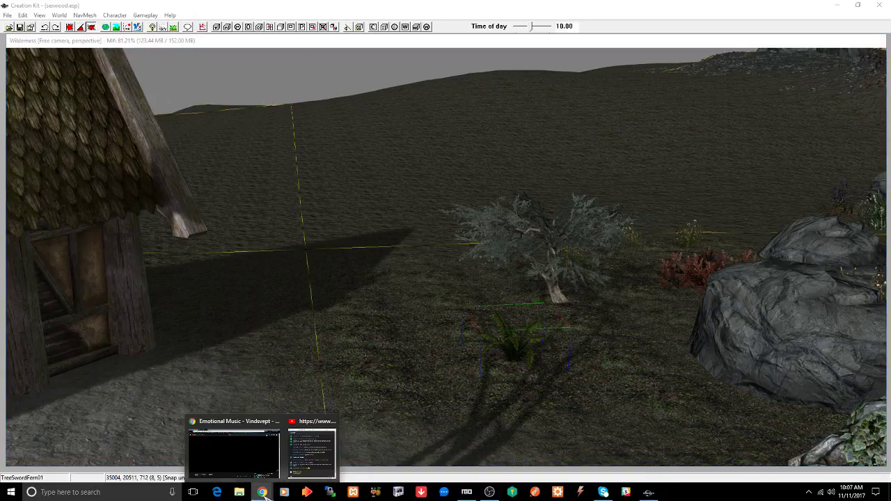
Step: Switch to Chrome and search Google for "skyrim lord of the rings mod" in a new tab
click(262, 460)
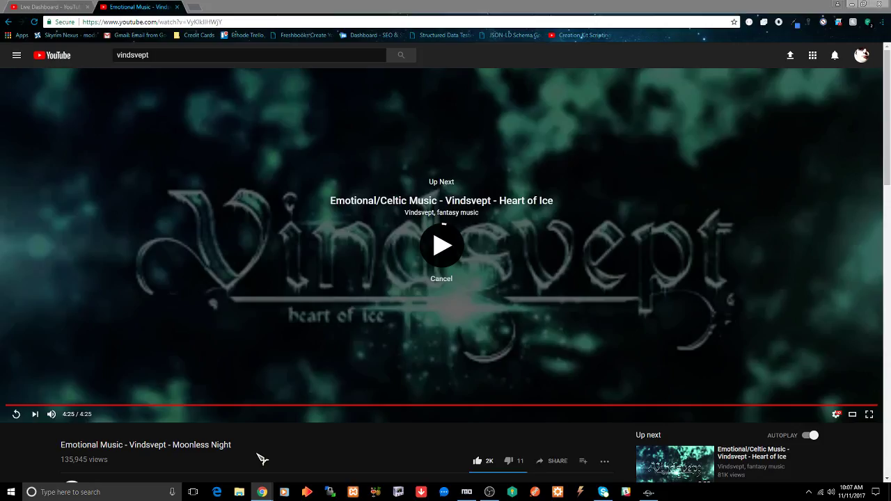
click(195, 7)
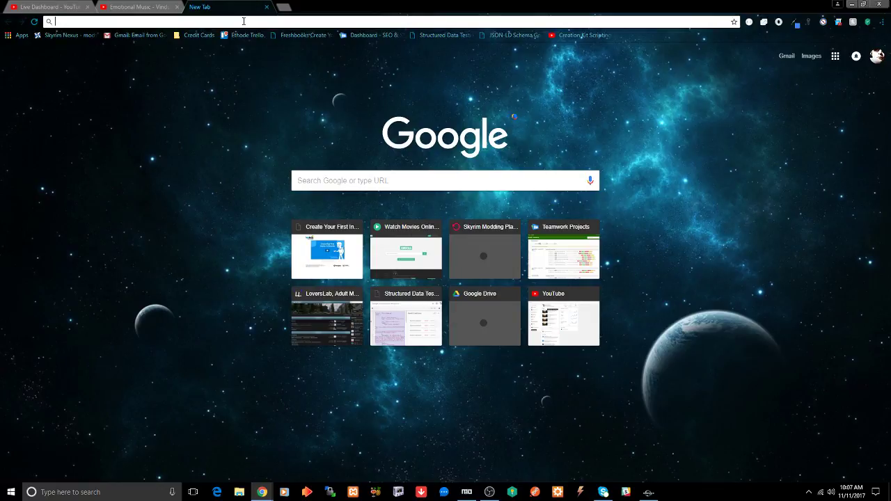
text(skyrim )
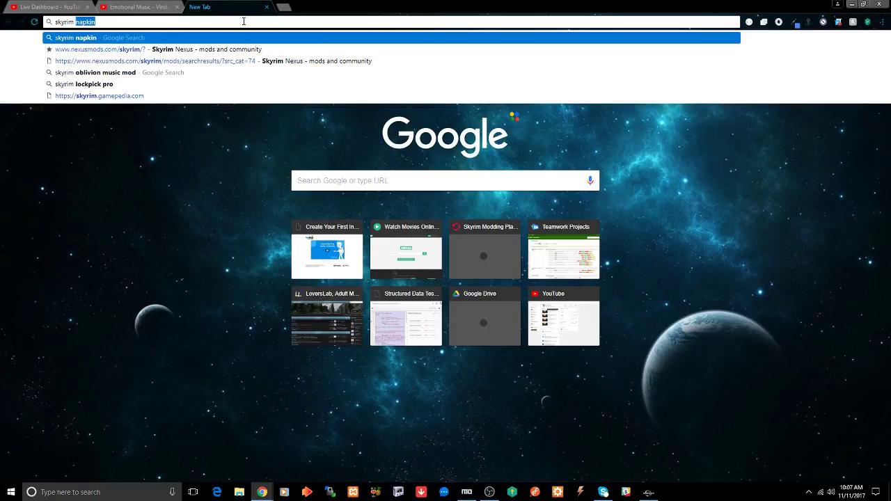
text(lord)
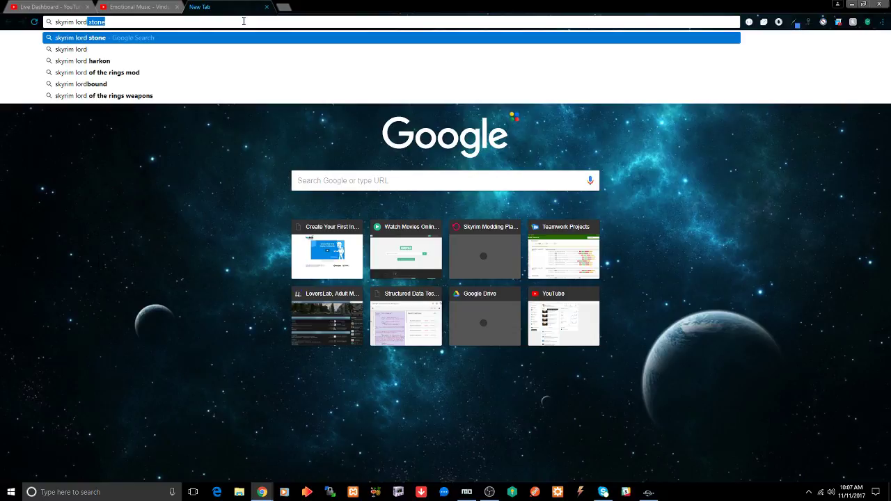
text( of the)
key(Return)
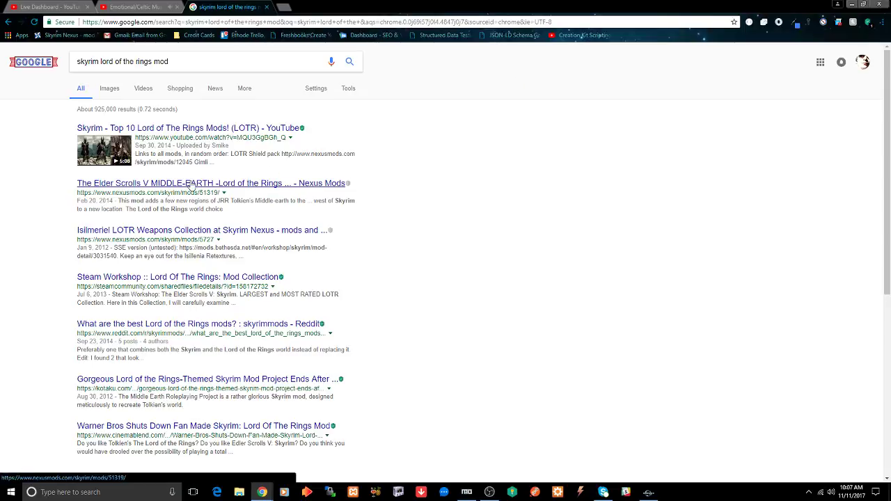
Step: Open the Nexus Mods result for The Elder Scrolls V MIDDLE-EARTH and select the page's web address
click(197, 185)
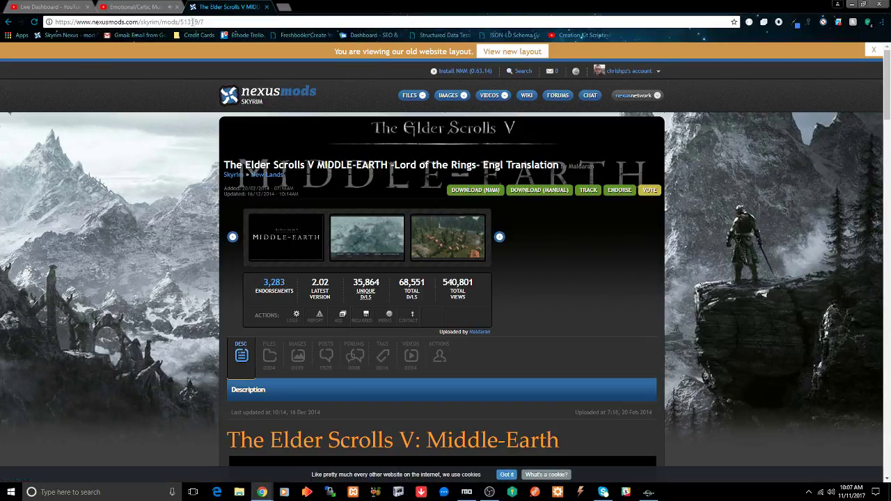
click(216, 19)
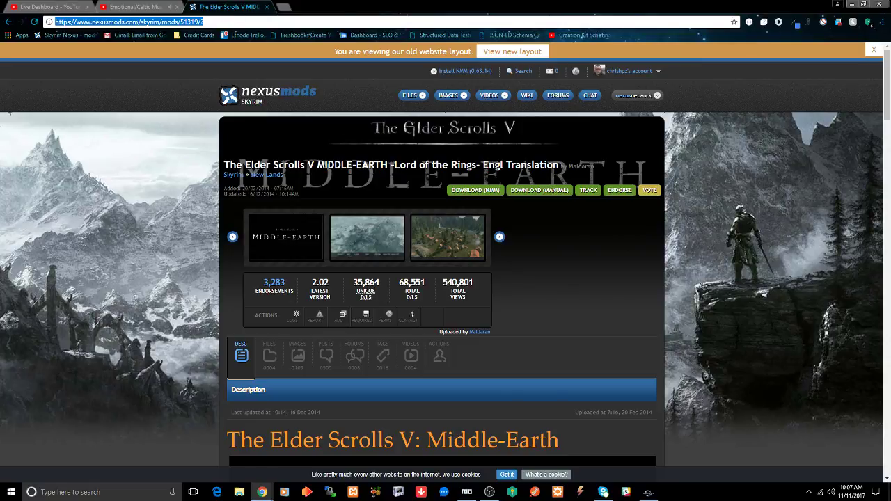
key(alt+Tab)
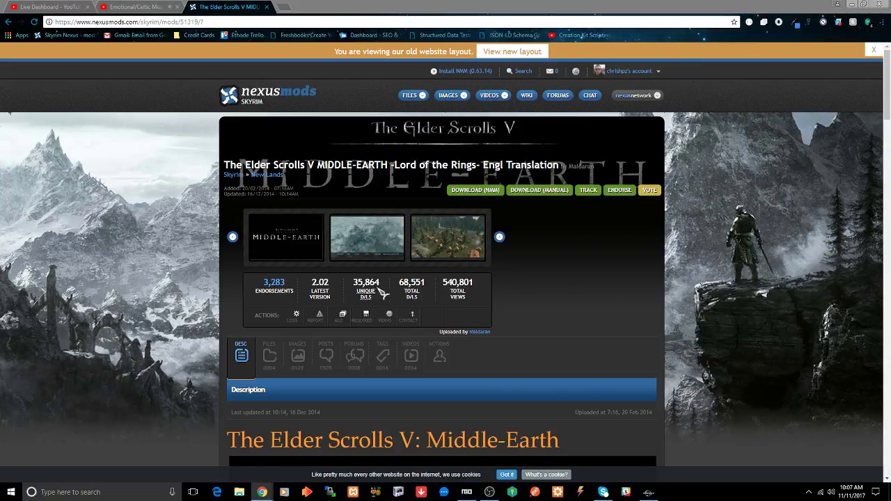
Step: Read the Middle-Earth mod's description, including its requirements, content and regions
scroll(176, 198, down, 5)
scroll(176, 198, down, 3)
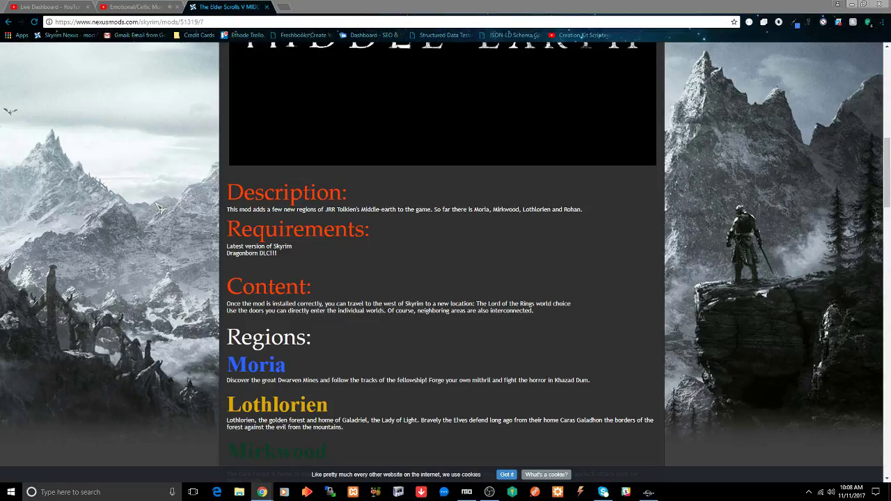
scroll(145, 215, up, 5)
scroll(145, 215, up, 3)
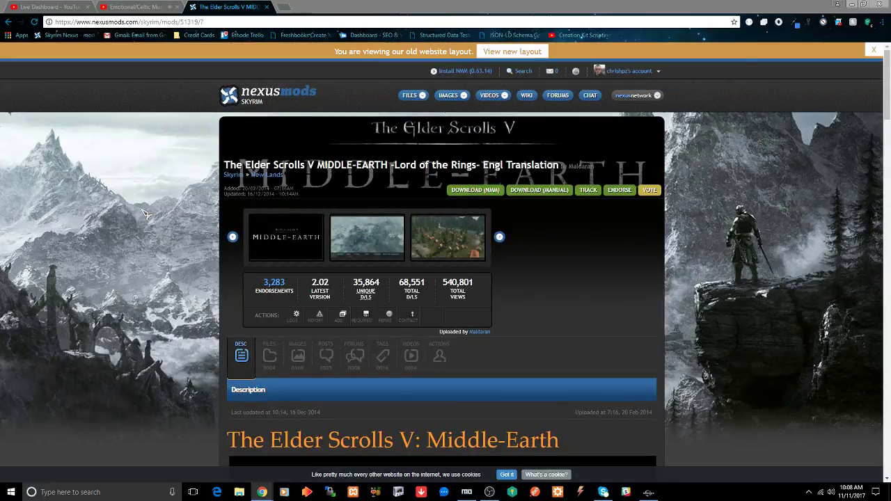
Step: Open the Middle-Earth mod's file list and inspect the main file's content preview, closing the preview when finished
scroll(145, 214, down, 2)
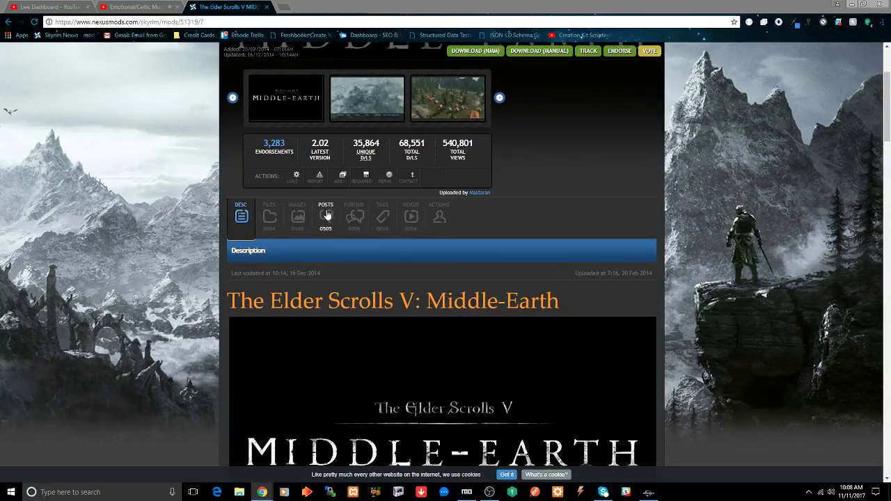
click(270, 218)
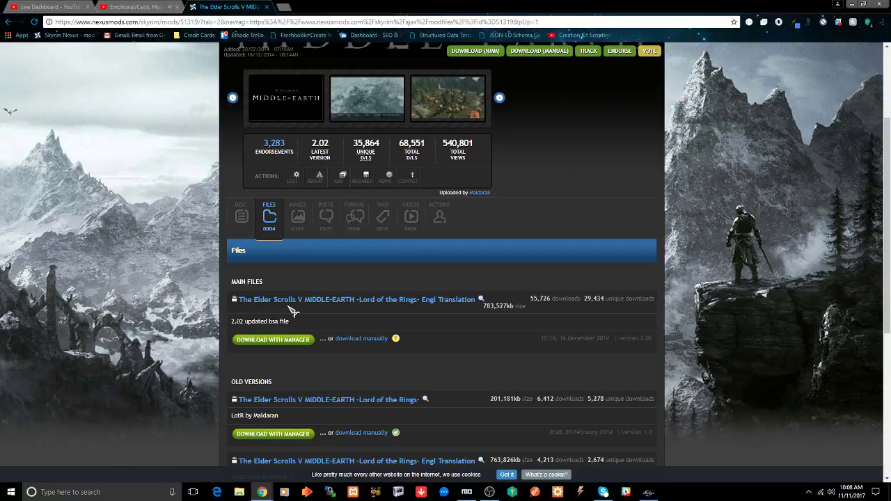
scroll(333, 259, down, 3)
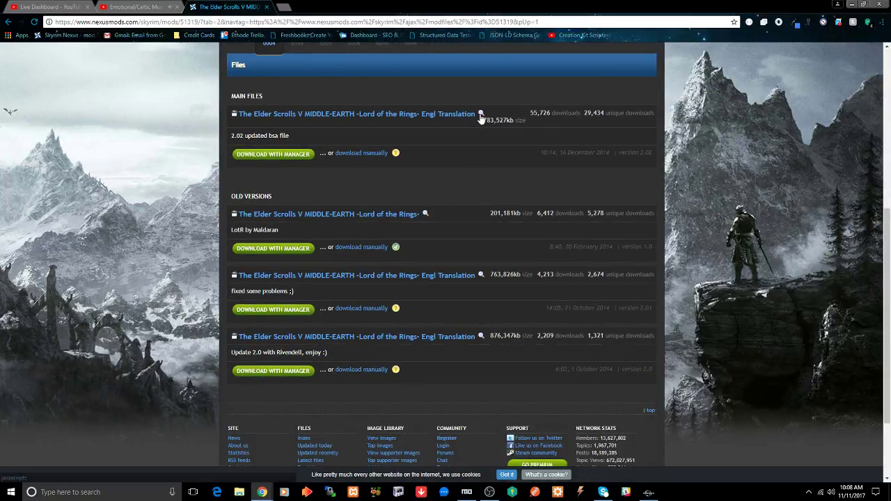
click(481, 114)
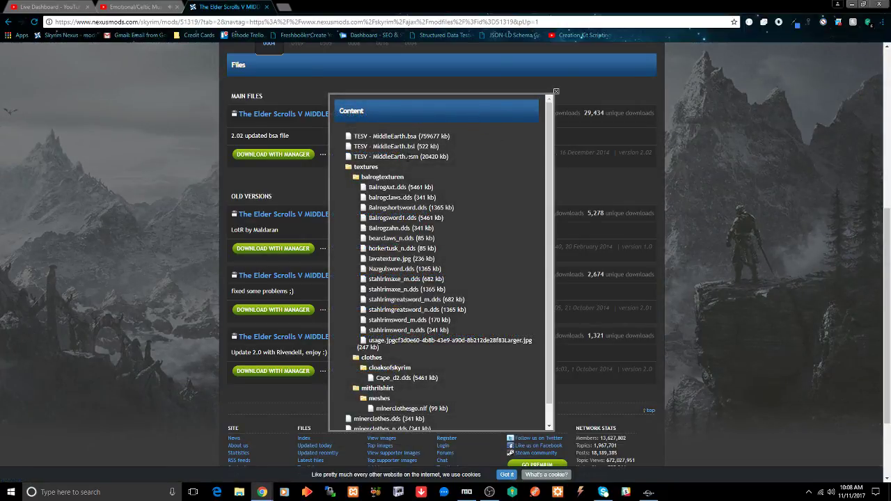
scroll(402, 168, down, 3)
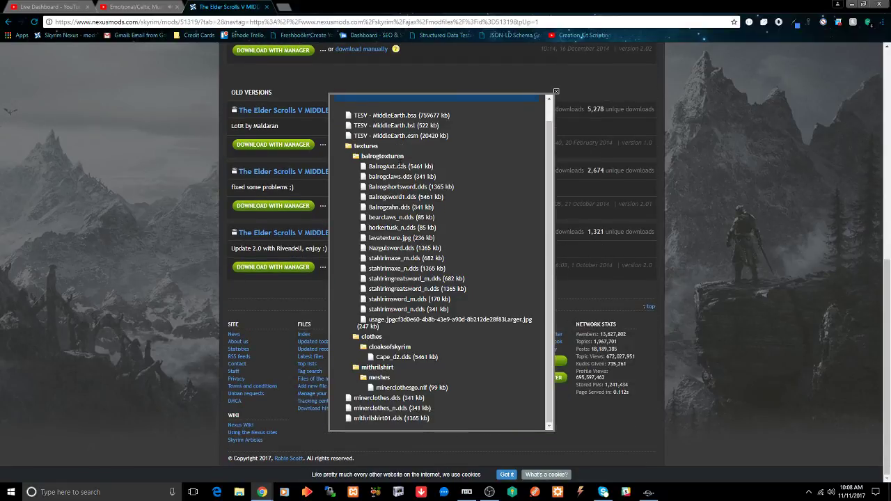
scroll(404, 168, up, 5)
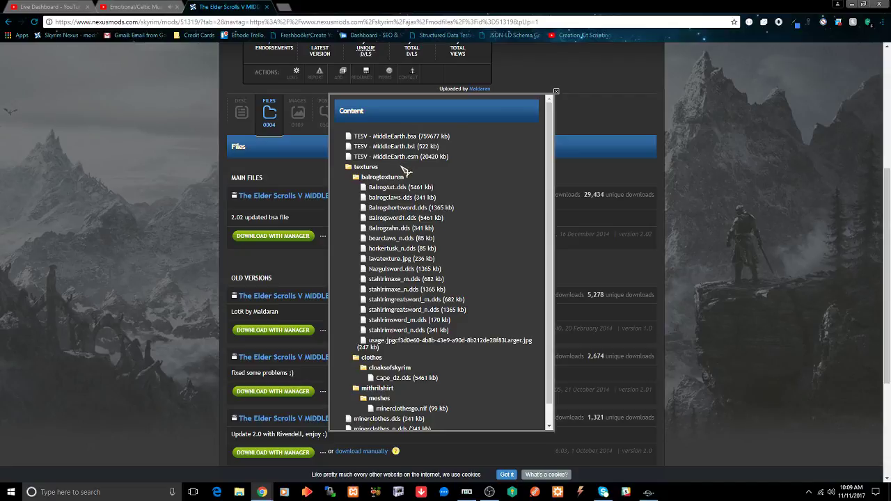
click(557, 91)
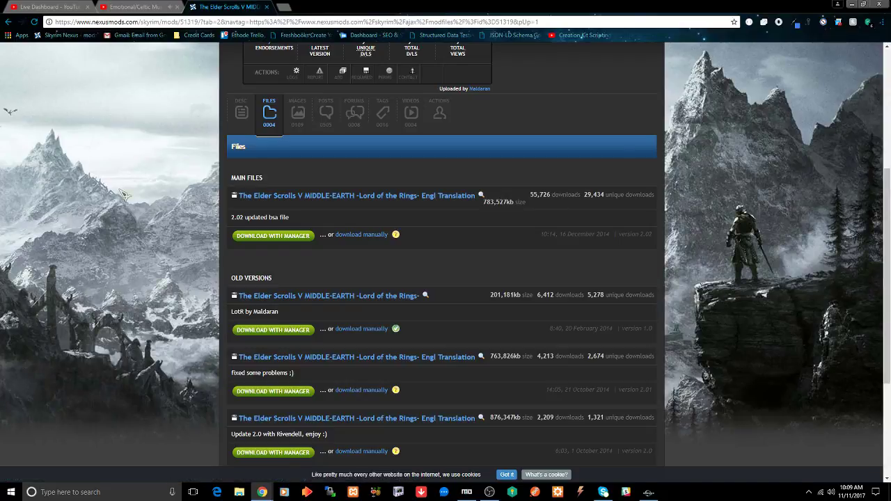
scroll(121, 195, up, 4)
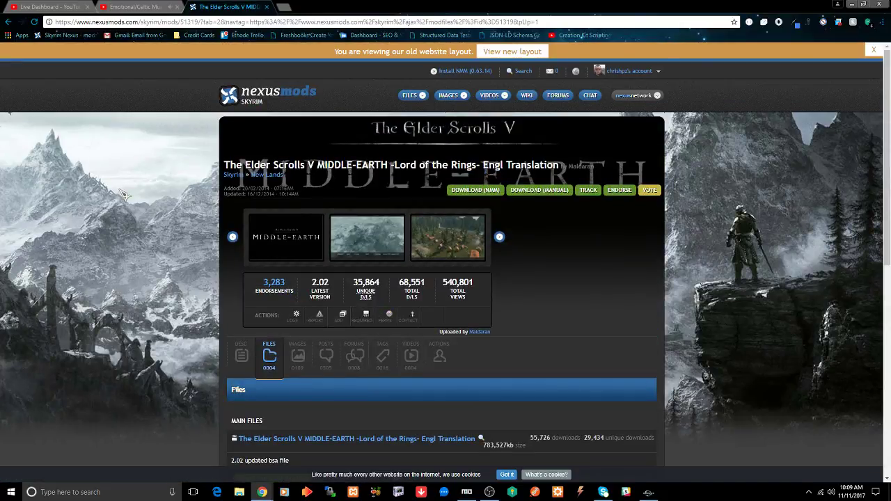
Step: View the mod's map screenshot at full size, close it and return to the Google search results
click(356, 237)
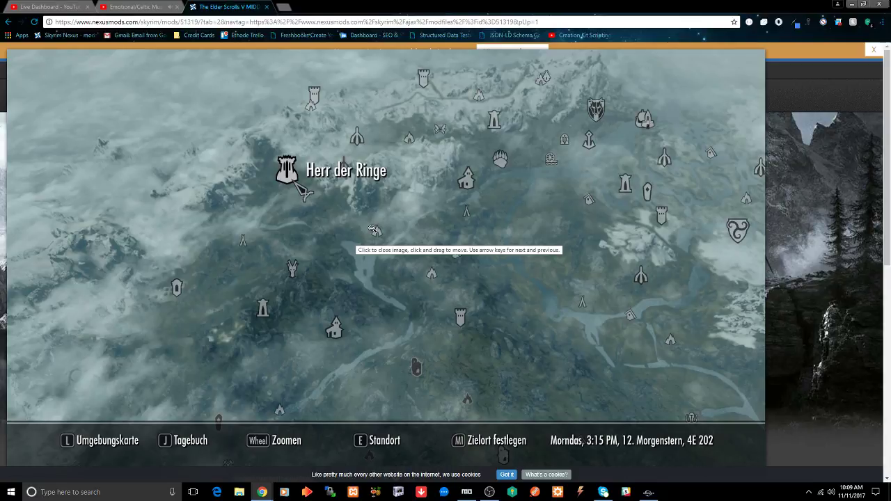
click(373, 229)
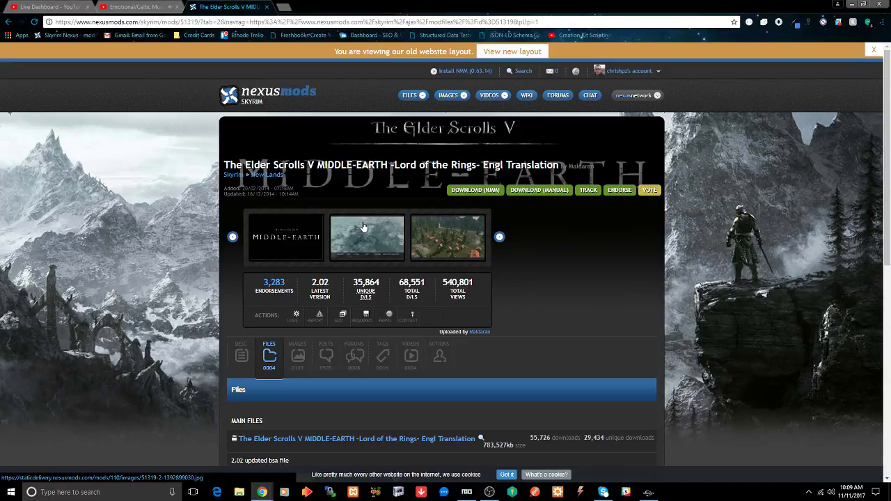
right_click(9, 21)
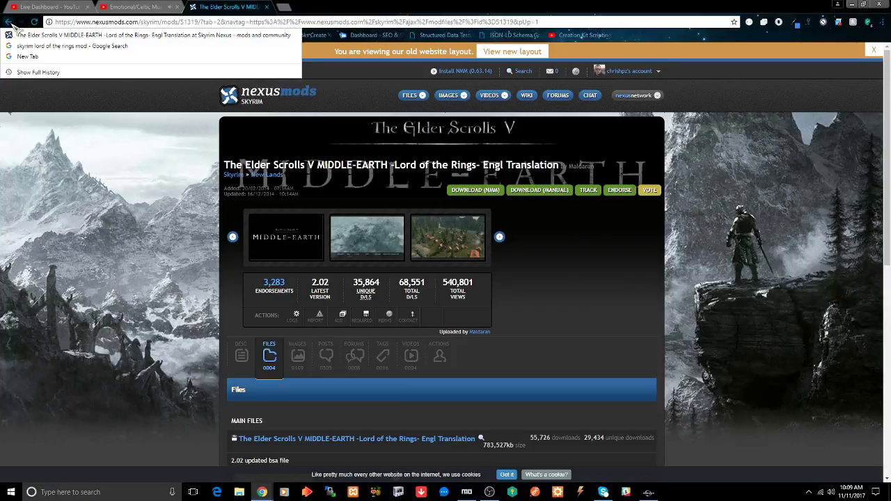
click(20, 46)
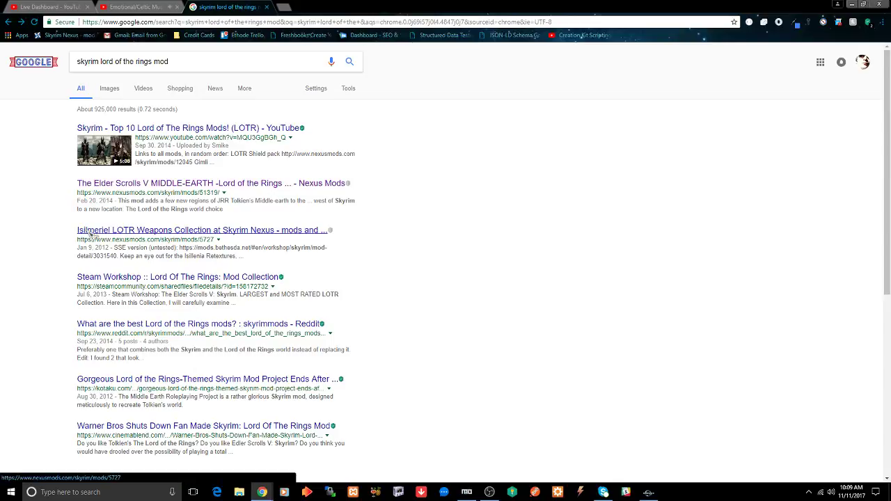
Step: Open the Isilmeriel LOTR Weapons Collection result and examine its weapon picture and description
click(90, 234)
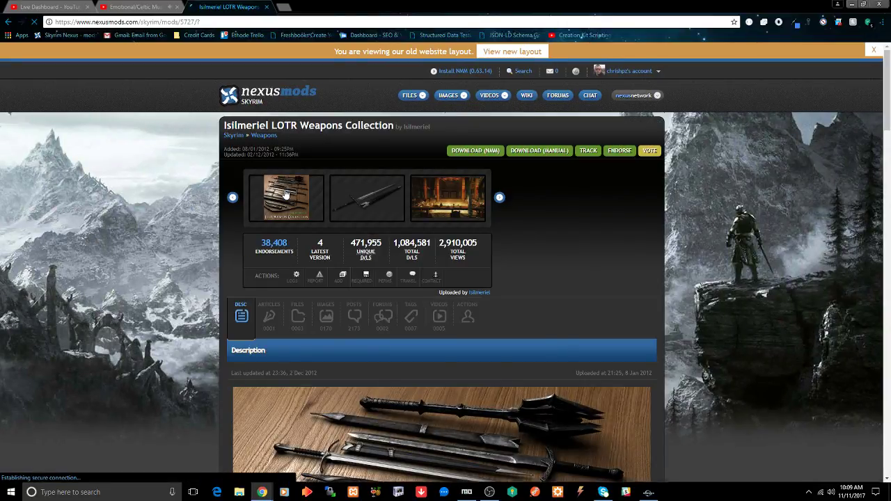
scroll(286, 194, down, 5)
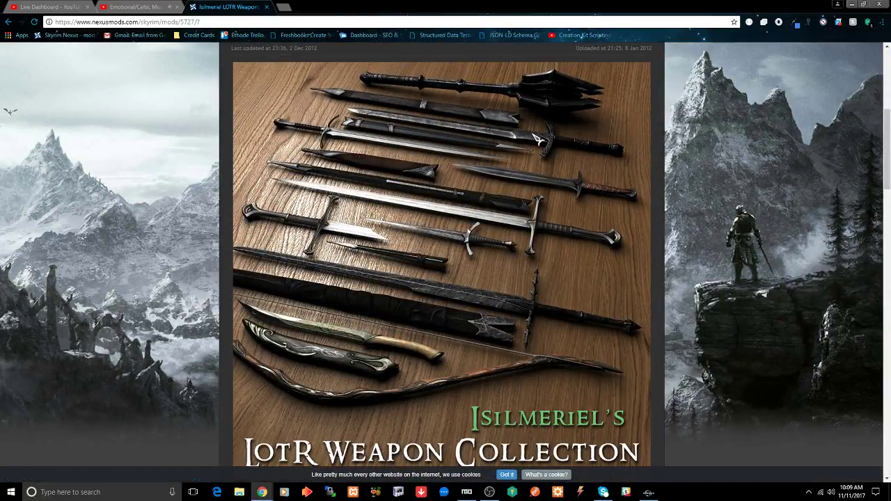
scroll(540, 139, up, 1)
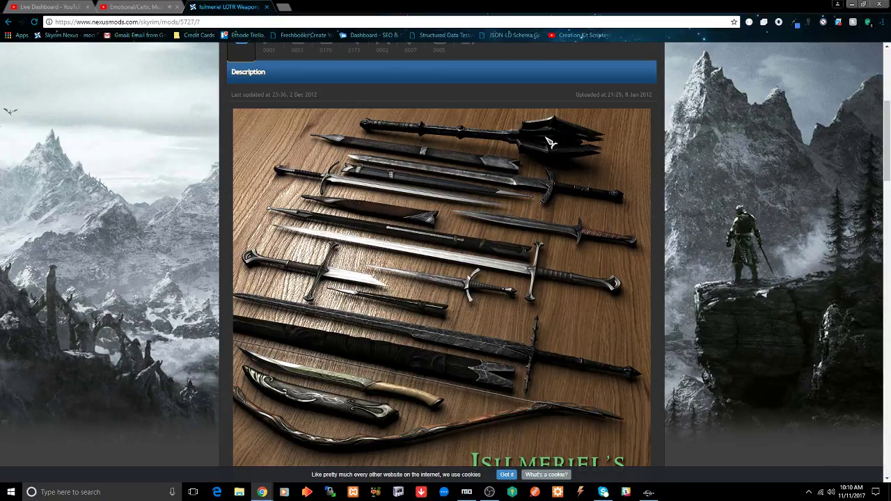
scroll(549, 142, down, 4)
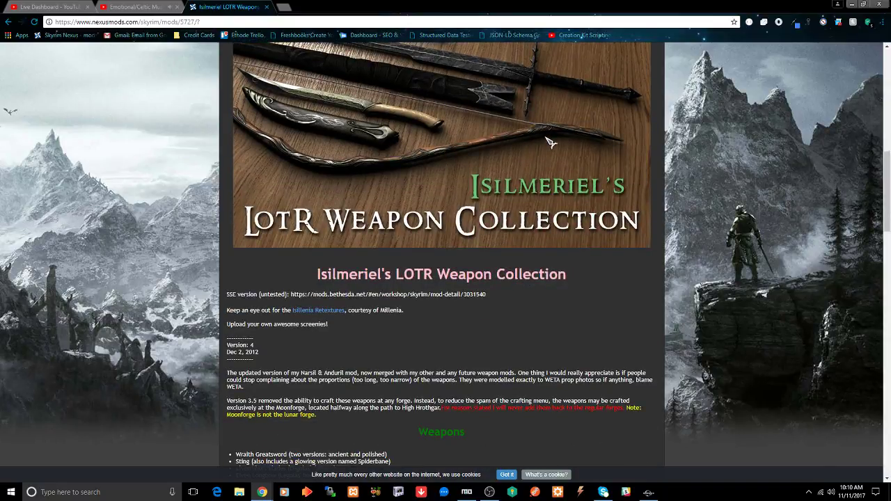
Step: Select the web address of the Isilmeriel LOTR Weapons Collection page
click(263, 21)
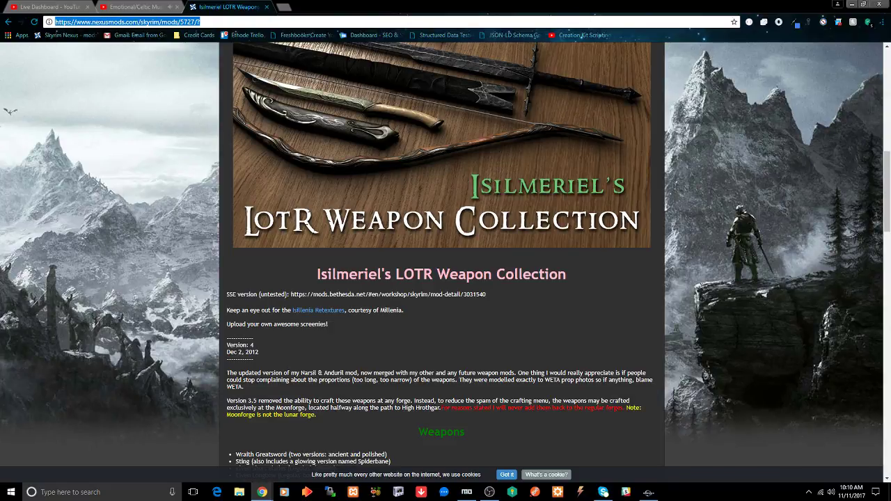
key(alt+Tab)
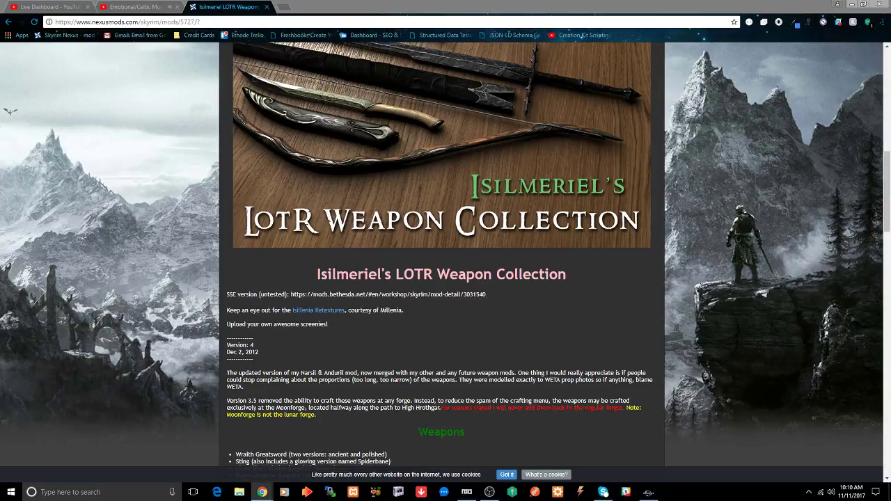
click(181, 260)
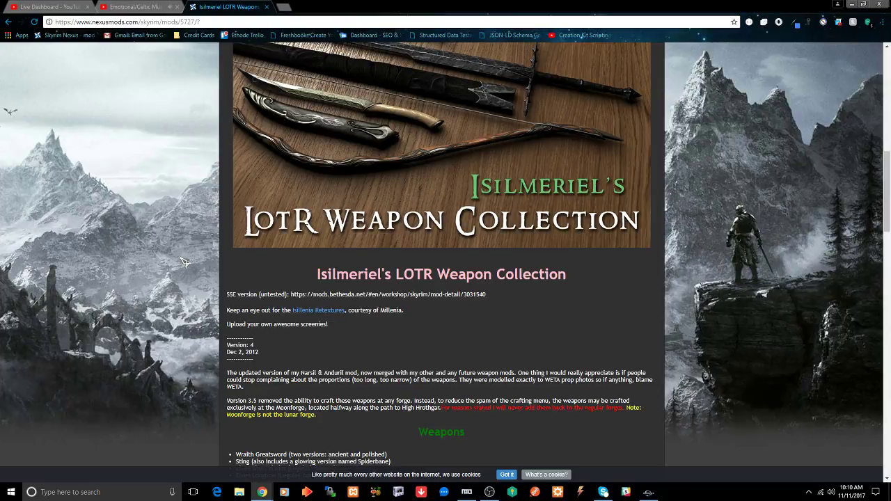
Step: Read the collection's weapons list, return to the Google results and look through the remaining entries
scroll(181, 261, down, 4)
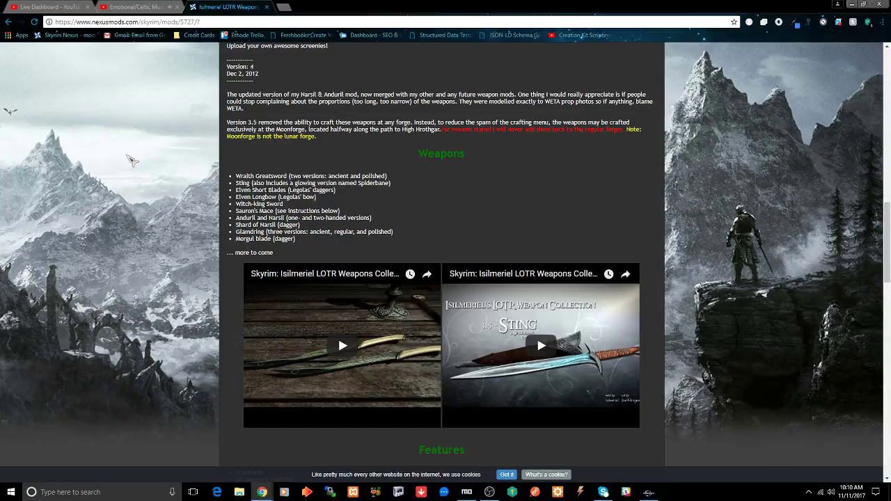
click(9, 22)
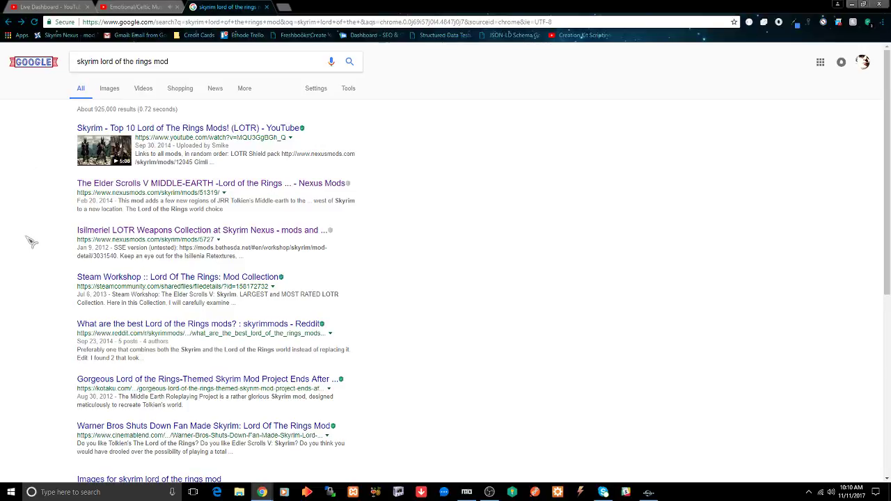
scroll(32, 239, down, 3)
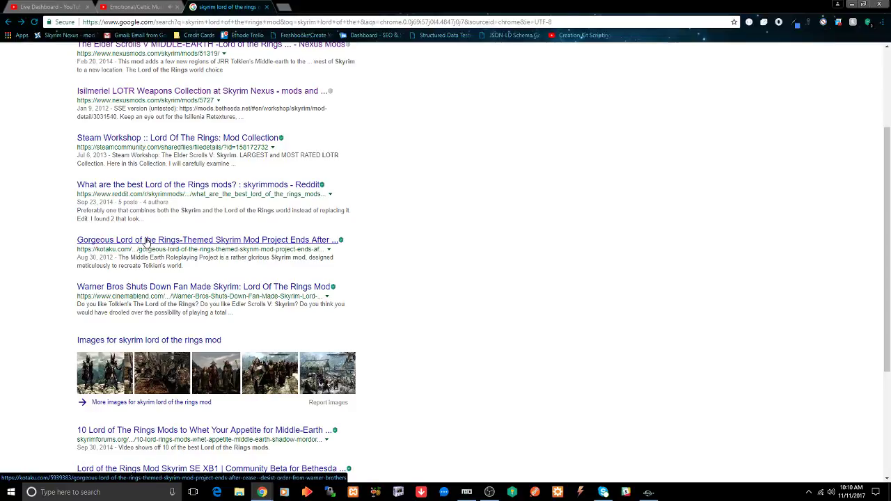
scroll(147, 241, down, 3)
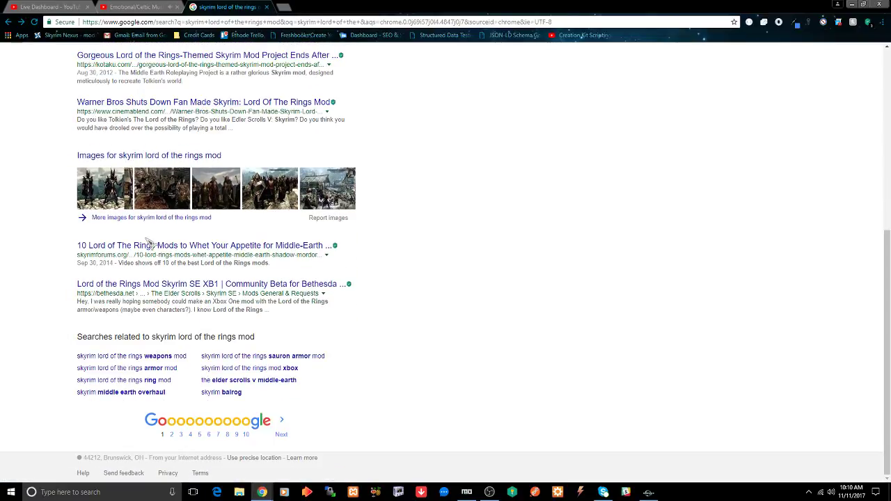
Step: Close the search tab, switch back to the Creation Kit and select the juniper tree in the Wilderness view
click(266, 7)
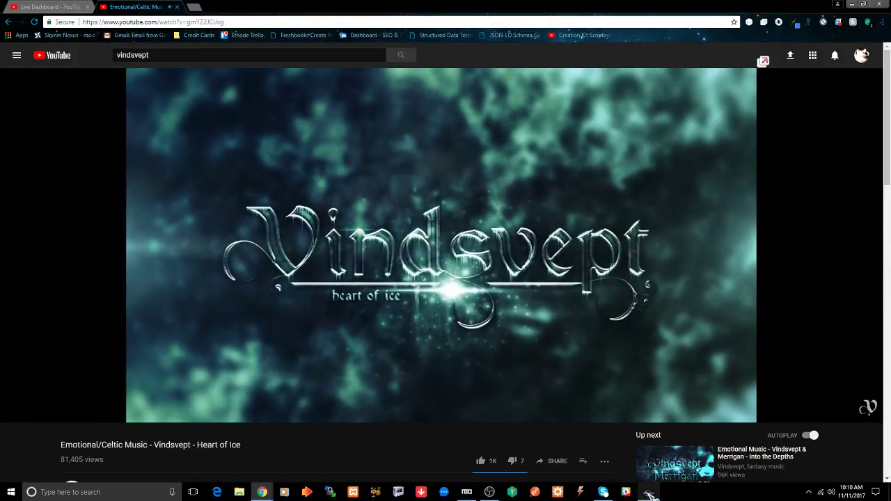
click(649, 493)
click(540, 241)
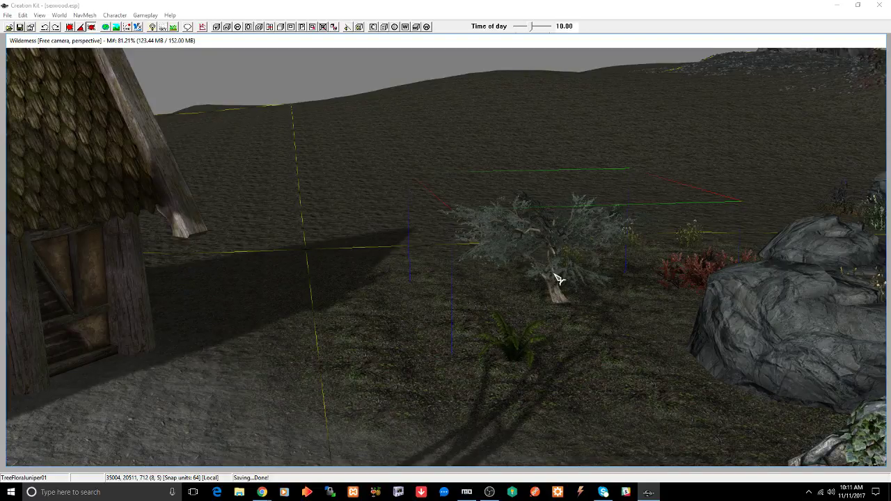
Step: Place a dark green fern on the grass between the hut and the juniper tree
shift+middle_drag(554, 278, 550, 298)
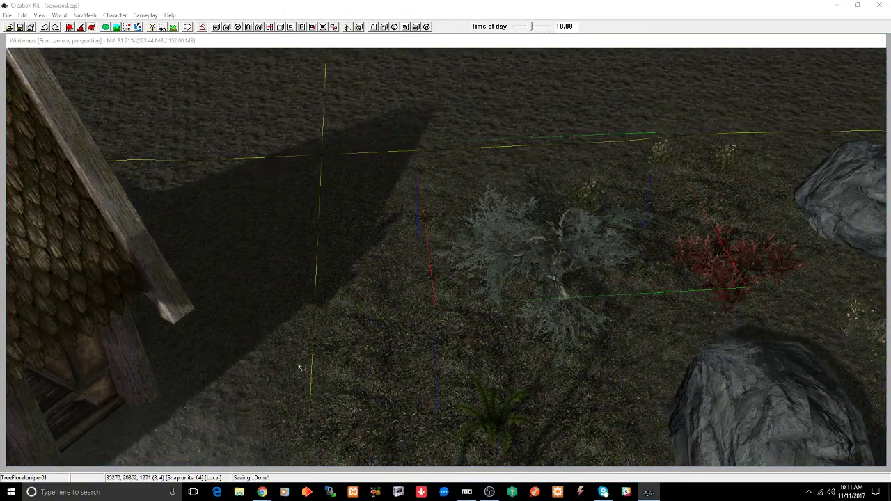
drag(296, 366, 347, 341)
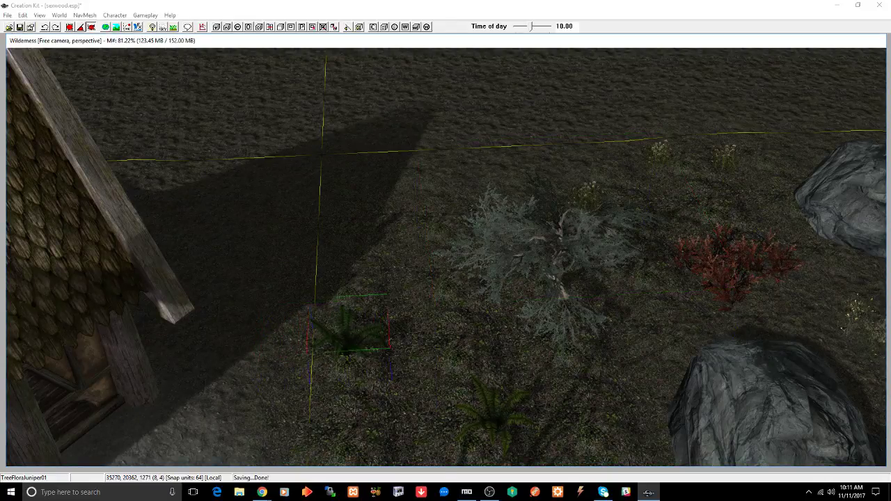
shift+middle_drag(347, 341, 372, 289)
scroll(344, 312, up, 4)
scroll(345, 314, up, 2)
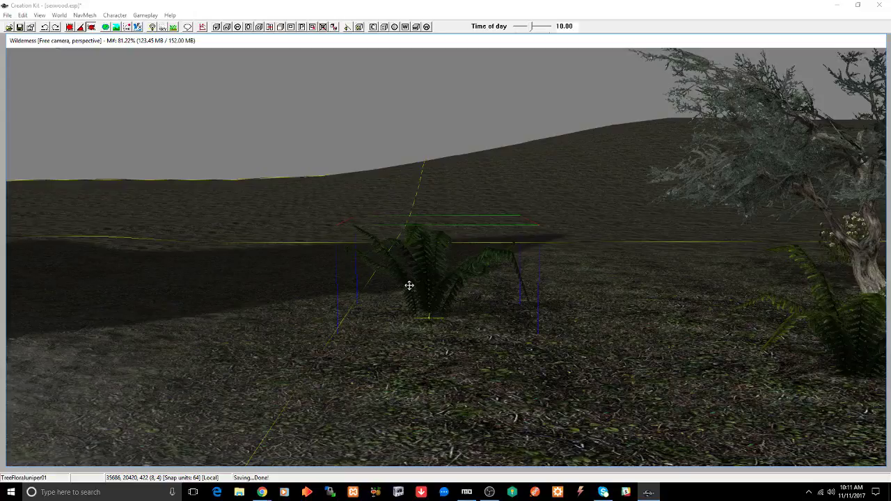
Step: Lower the new fern slightly so it sits in the ground, and save the plugin
key(z)
drag(425, 279, 425, 287)
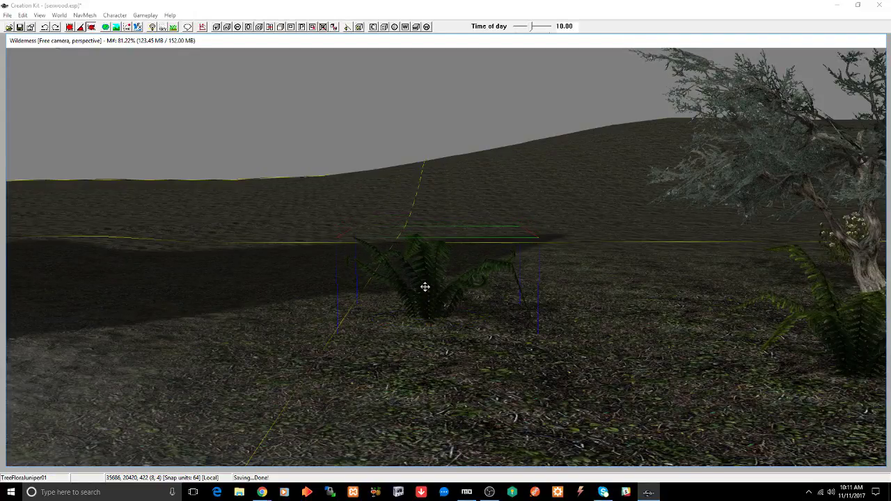
key(ctrl+s)
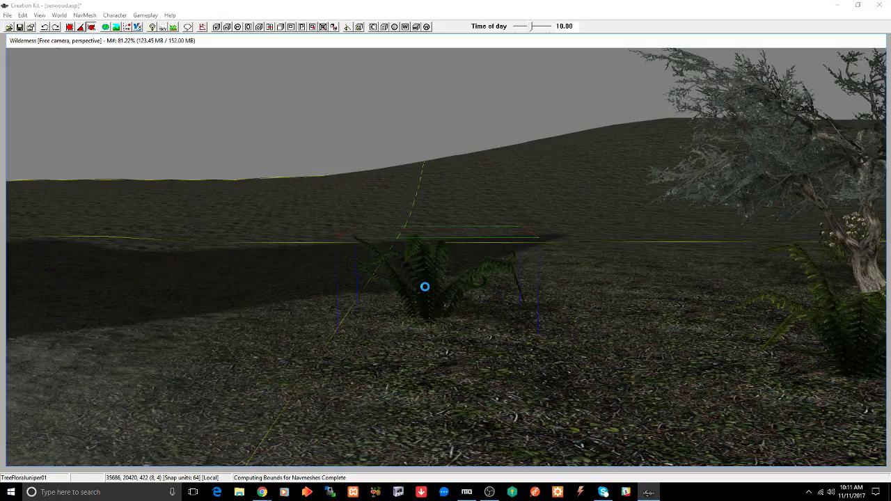
Step: Place a mixed green and brown fern cluster on the open ground in front of the leaf-covered rock ledge
scroll(424, 286, down, 3)
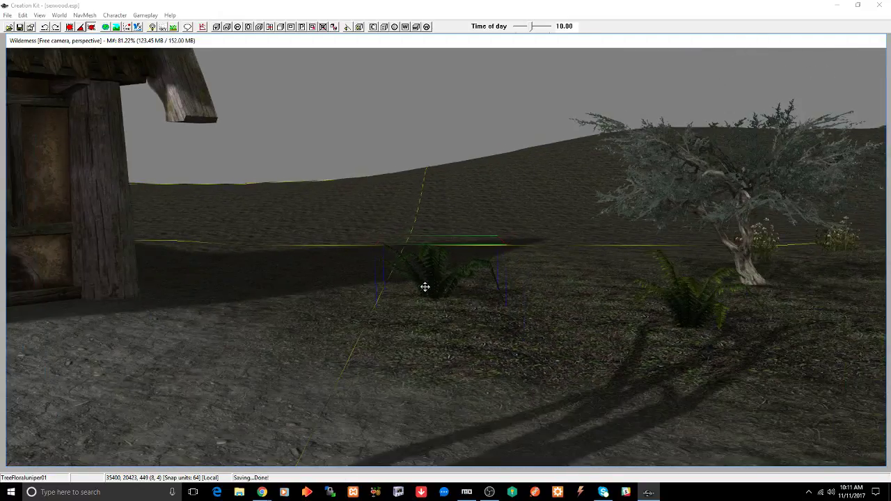
shift+middle_drag(424, 286, 324, 314)
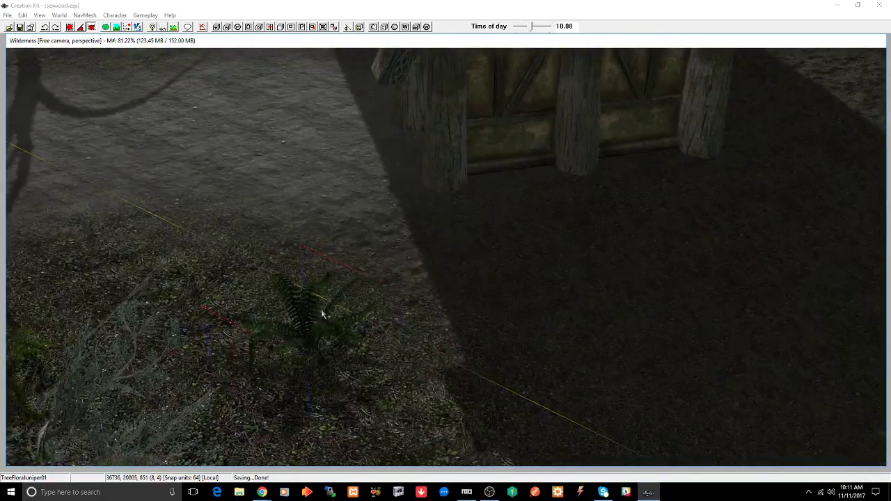
shift+middle_drag(325, 254, 374, 293)
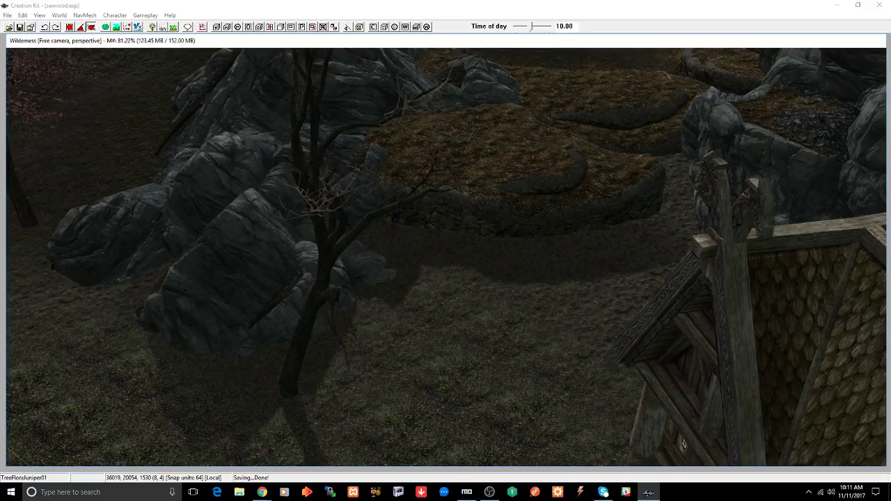
drag(660, 228, 519, 299)
shift+middle_drag(530, 296, 534, 284)
drag(535, 284, 545, 306)
key(z)
shift+middle_drag(548, 296, 556, 241)
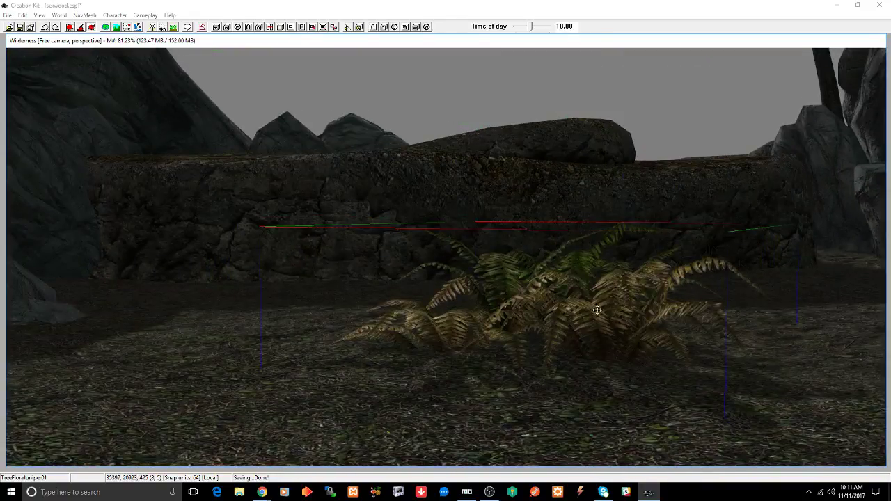
Step: Adjust the height of the mixed fern cluster so its roots meet the ground, and save the plugin
key(z)
drag(603, 328, 603, 315)
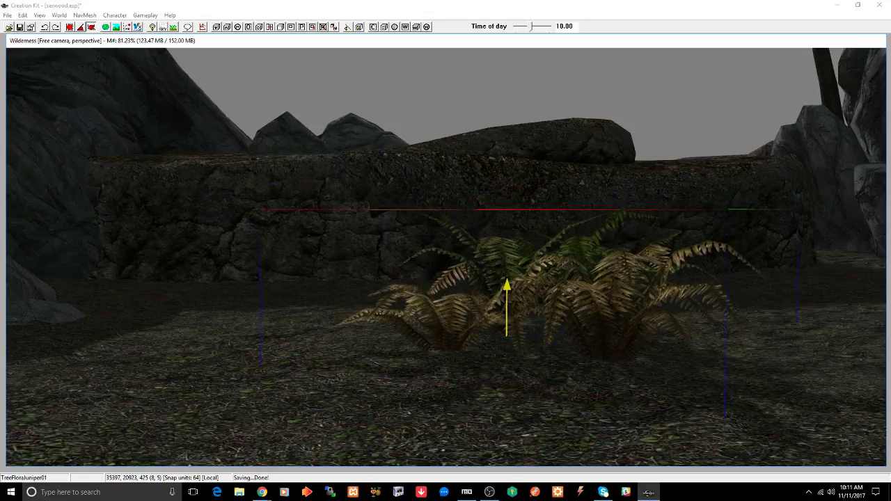
shift+middle_drag(599, 303, 599, 299)
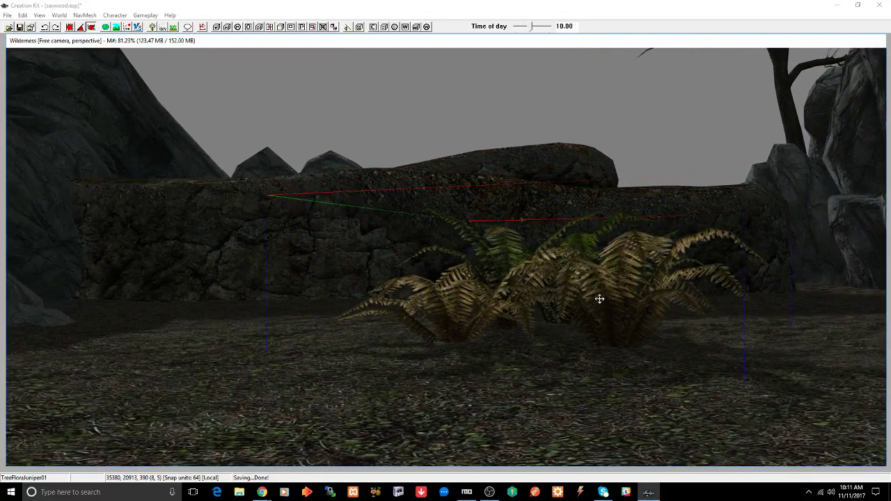
key(ctrl+s)
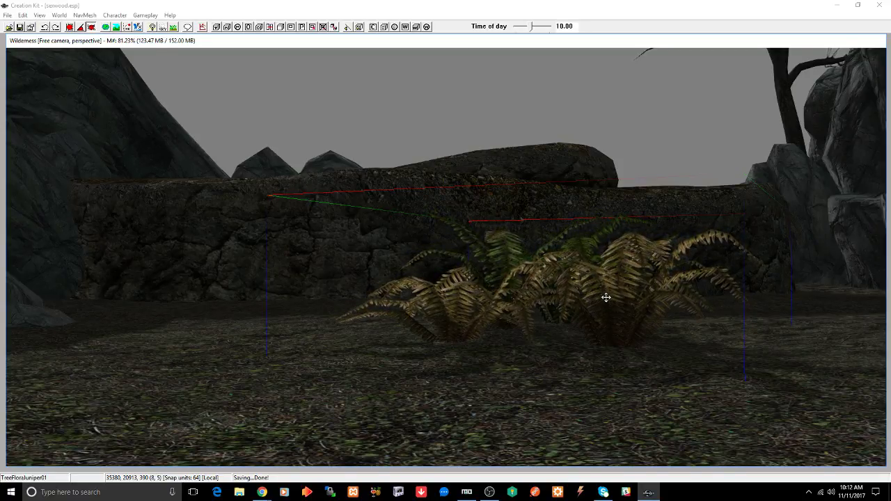
Step: Add a brown fern cluster at the foot of the rock ledge, rotated to run along the wall
shift+middle_drag(606, 297, 596, 313)
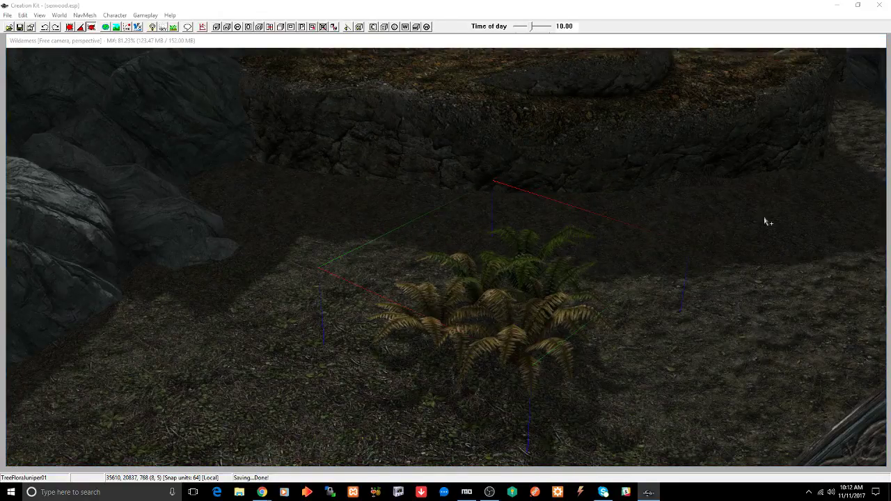
key(ctrl+v)
right_drag(757, 222, 760, 209)
drag(761, 210, 748, 185)
shift+middle_drag(747, 187, 702, 174)
scroll(734, 170, up, 5)
scroll(716, 174, up, 2)
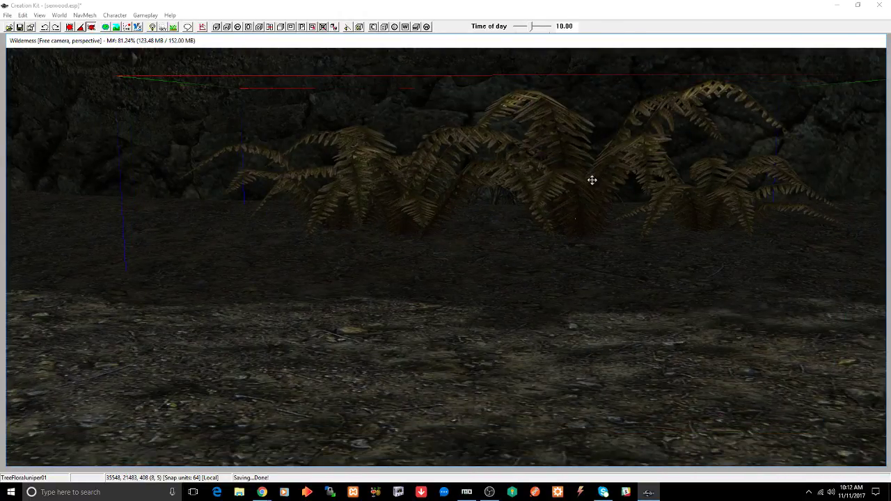
Step: Lower the brown fern cluster so its stems sit in the ground
scroll(597, 178, up, 3)
key(z)
drag(598, 180, 598, 207)
Step: Add a tall green fern cluster, rotate it and set it in the gap between the ledge and the rock wall
scroll(597, 200, down, 6)
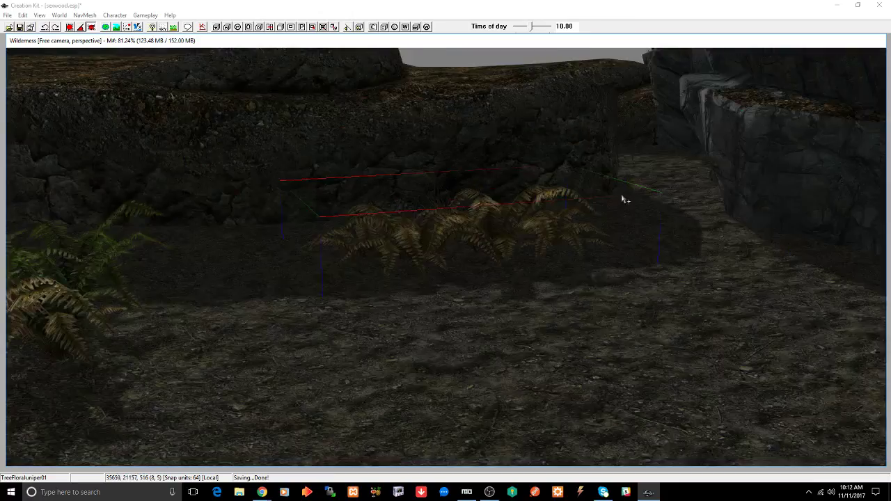
scroll(623, 198, down, 5)
middle_drag(625, 195, 681, 210)
scroll(685, 211, down, 3)
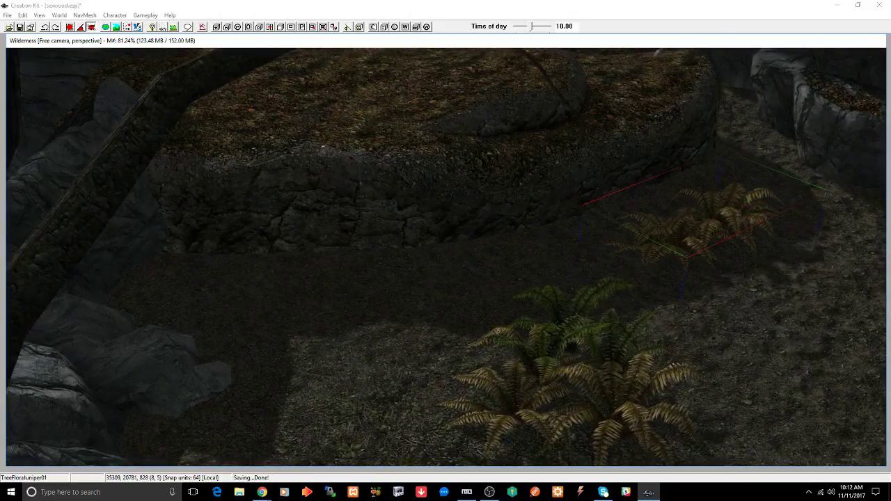
drag(621, 248, 339, 355)
mouse_move(343, 324)
right_down()
mouse_move(328, 323)
mouse_move(377, 323)
mouse_move(342, 318)
right_up()
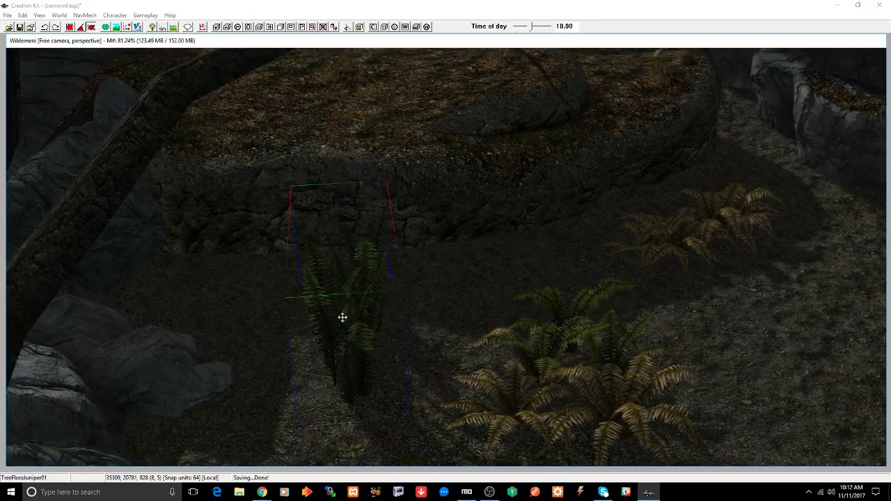
drag(342, 317, 762, 111)
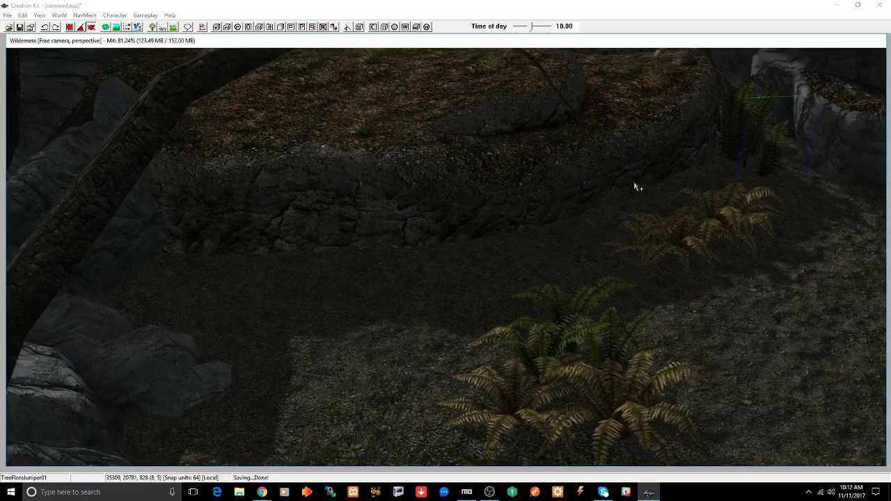
Step: Move the tall green fern cluster through the rock gap to the bend of the gravel path behind the ledge
scroll(635, 183, up, 2)
middle_drag(635, 183, 610, 202)
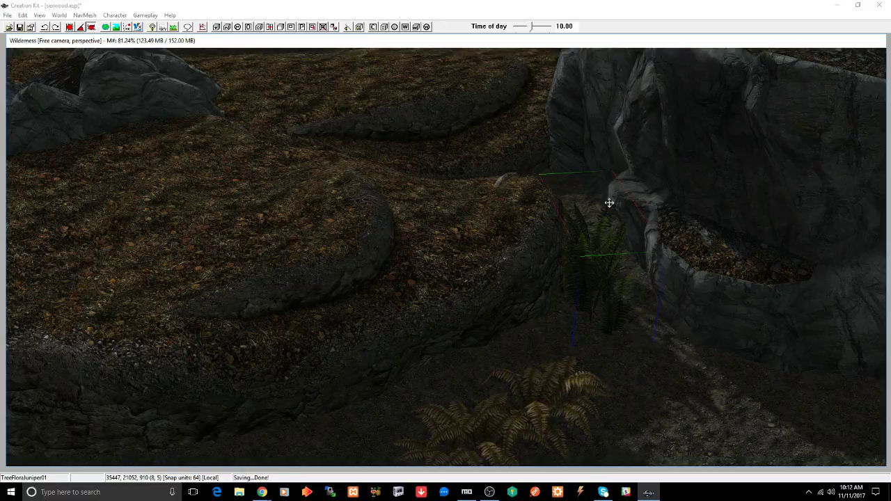
scroll(599, 251, up, 5)
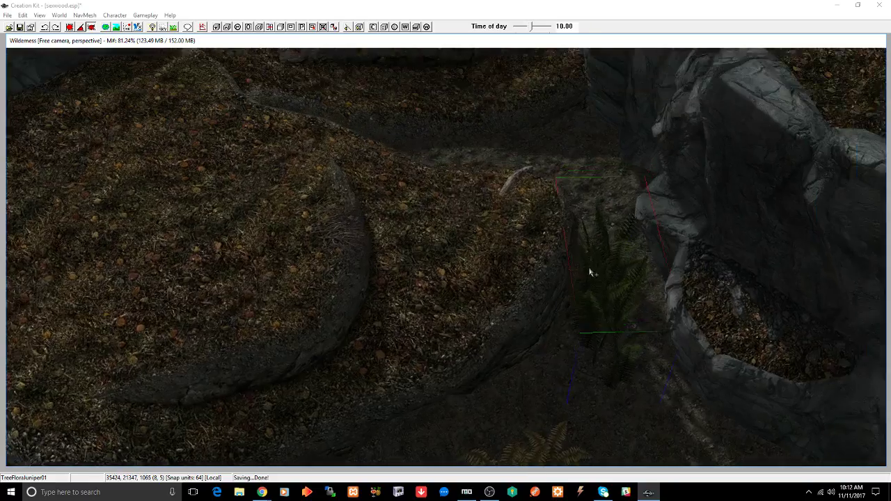
middle_drag(590, 272, 585, 281)
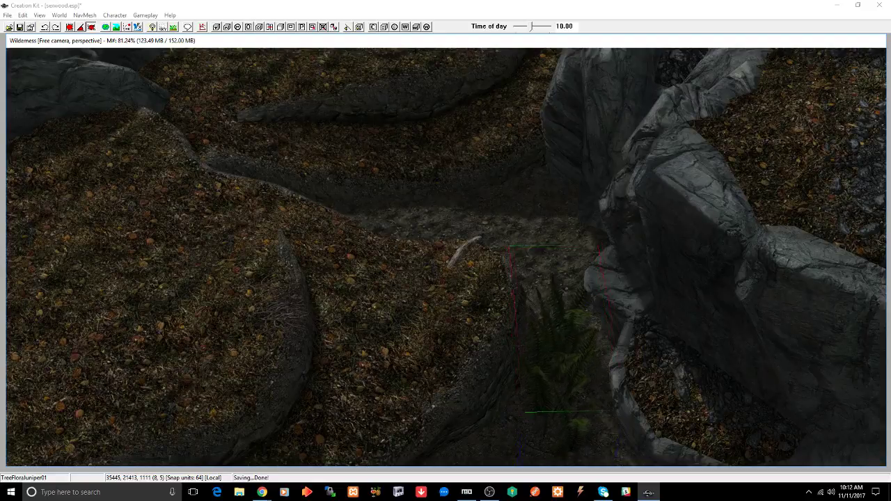
drag(560, 327, 555, 316)
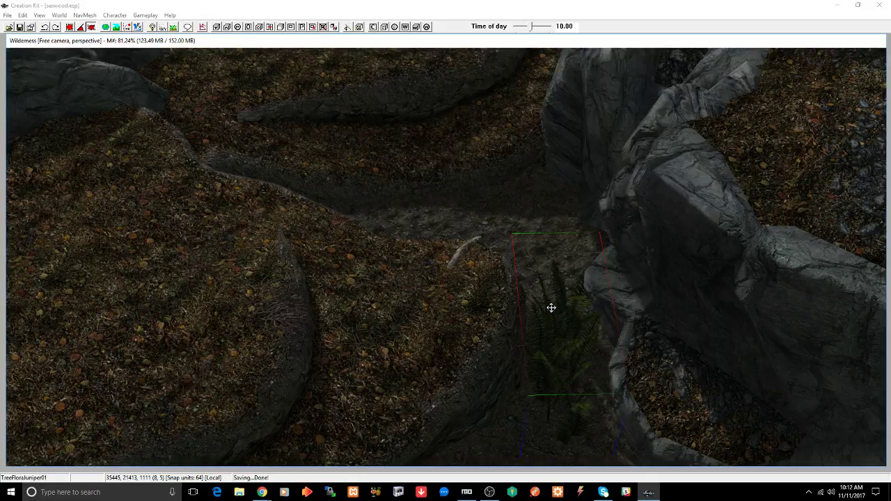
shift+middle_drag(559, 273, 534, 282)
scroll(550, 275, down, 10)
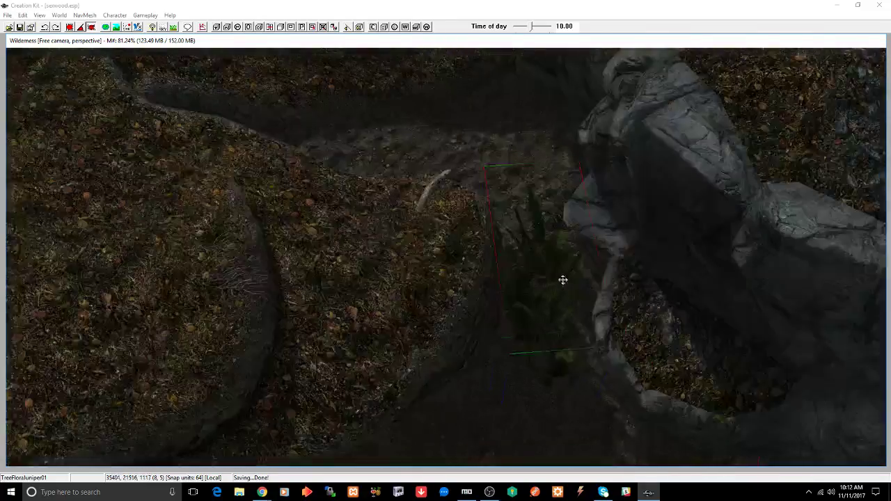
scroll(571, 258, down, 8)
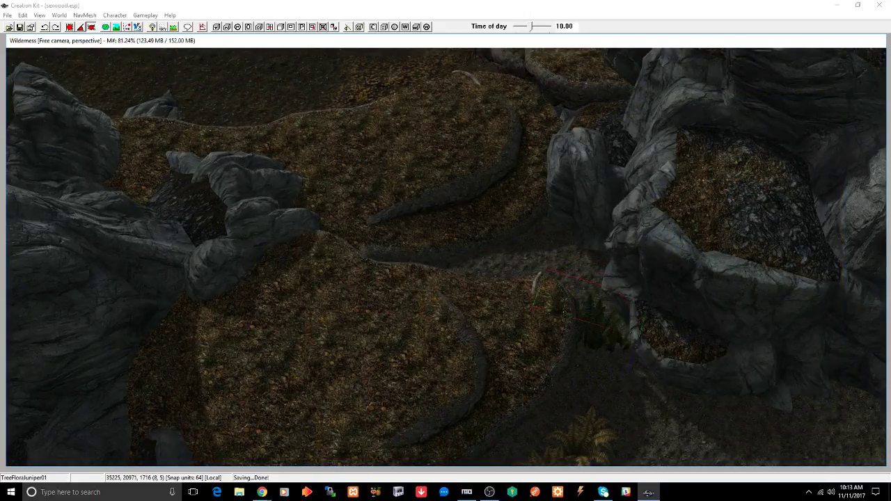
drag(592, 318, 550, 251)
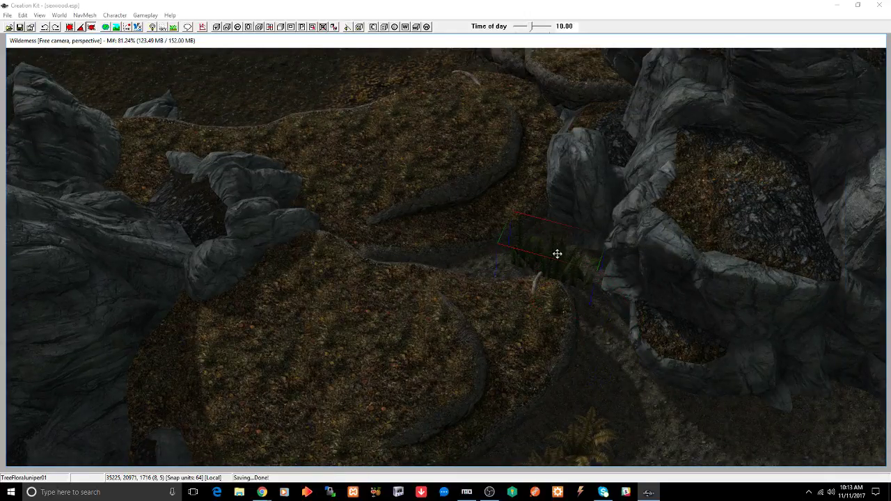
Step: Place a TreasBanditChest on the path behind the tall ferns and shift the fern cluster slightly away from it
shift+middle_drag(558, 254, 584, 298)
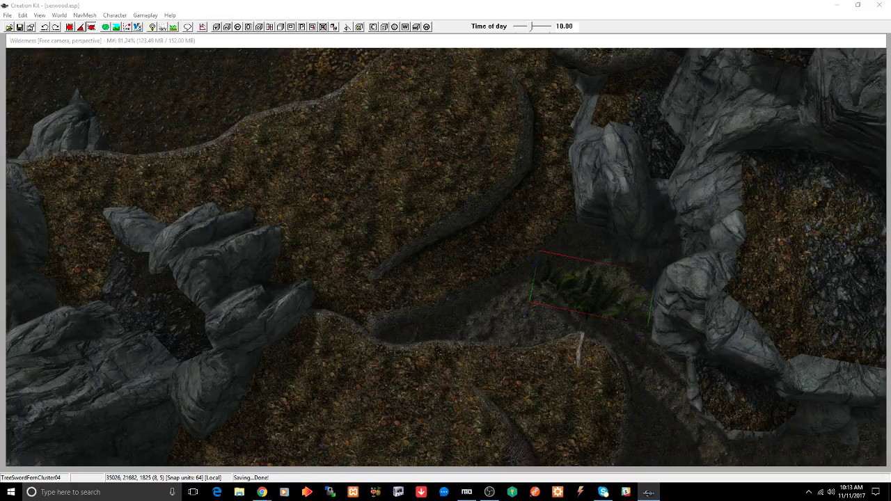
drag(548, 296, 523, 320)
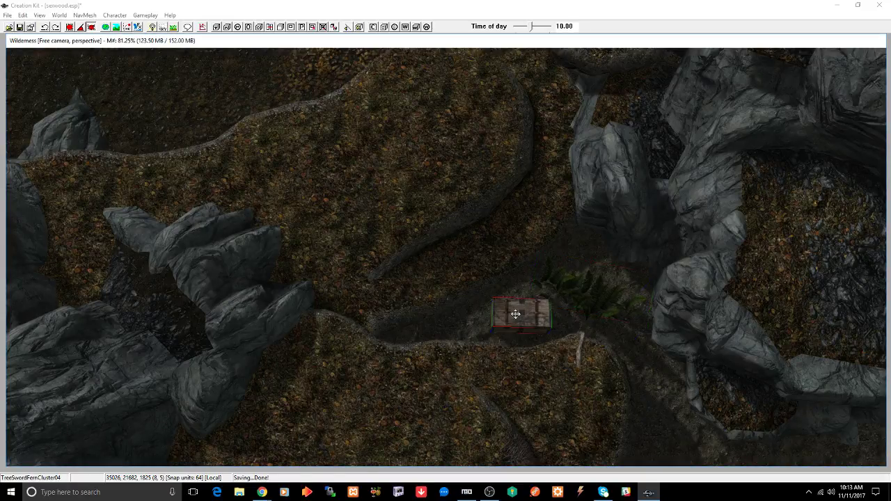
click(578, 290)
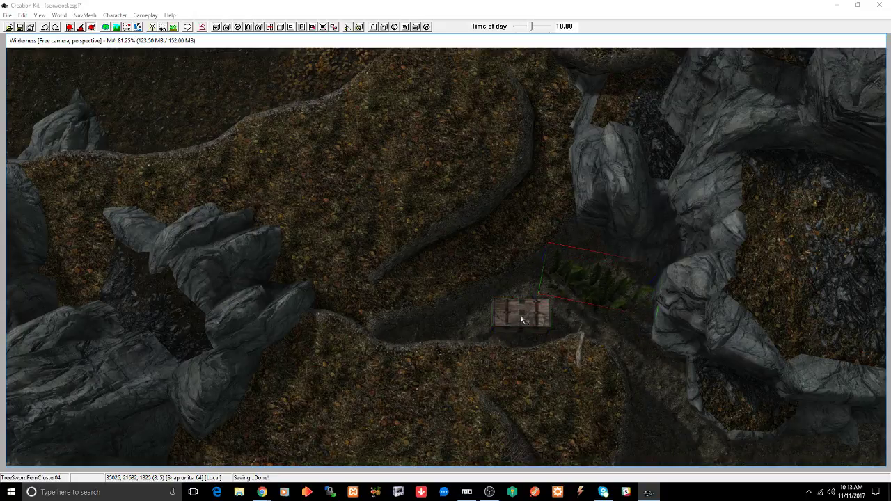
Step: Lock the bandit chest reference with its lock level set to Adept
click(524, 319)
scroll(526, 303, up, 3)
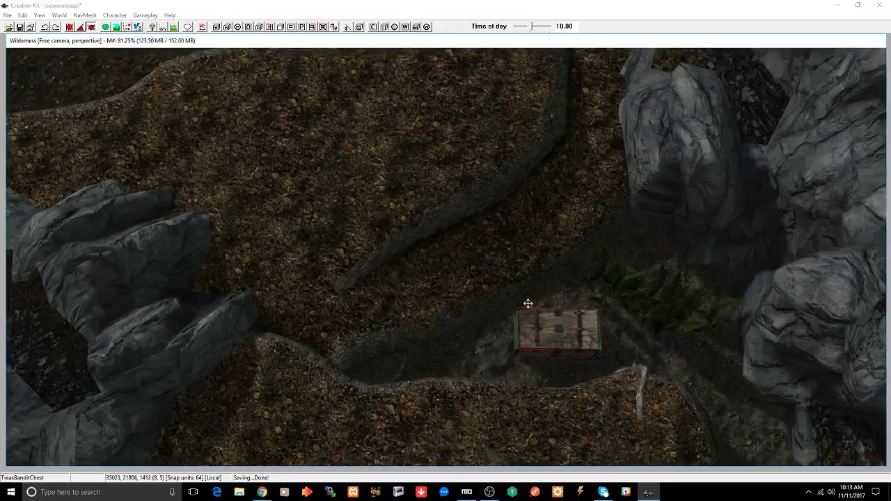
scroll(528, 304, up, 3)
middle_drag(528, 303, 515, 290)
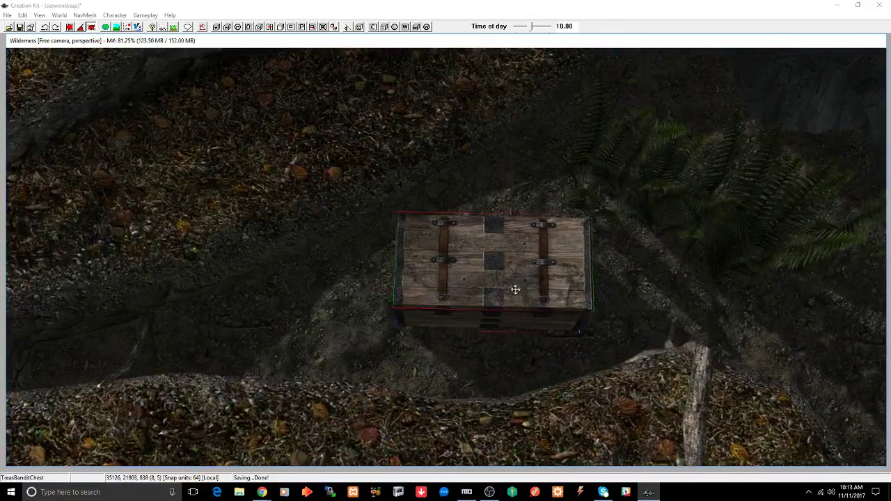
double_click(521, 288)
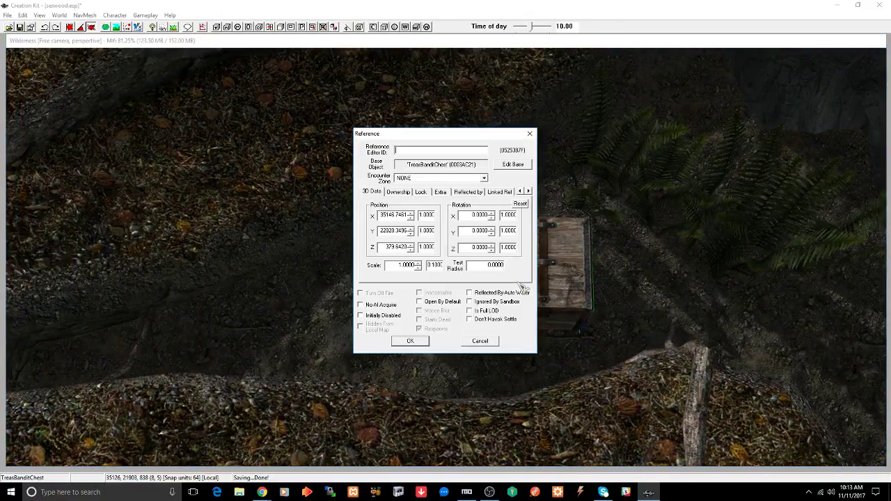
click(421, 193)
click(394, 209)
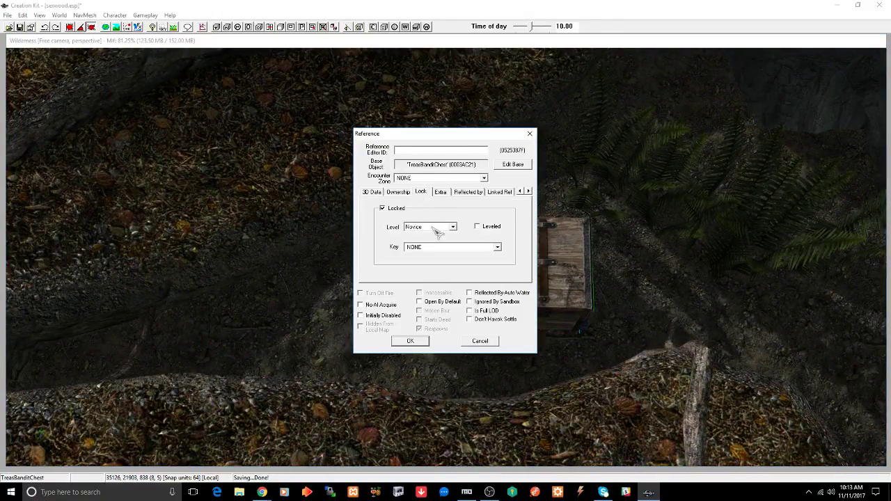
click(433, 228)
click(432, 245)
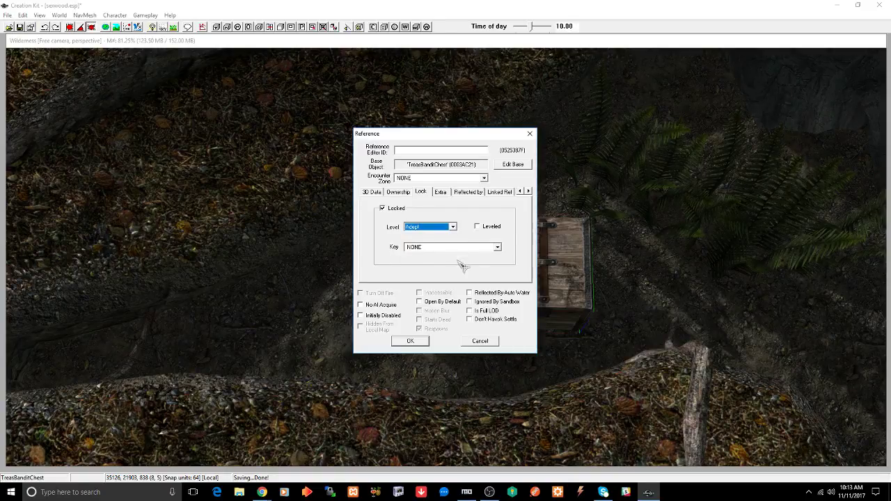
click(411, 341)
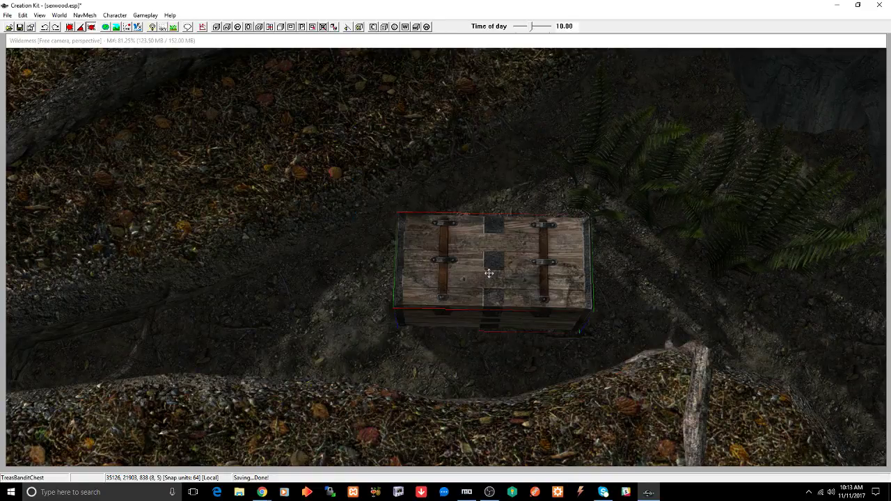
Step: Inspect the front of the bandit chest up close to check how it sits on the ground
shift+middle_drag(534, 284, 358, 208)
scroll(467, 220, up, 3)
scroll(467, 200, down, 5)
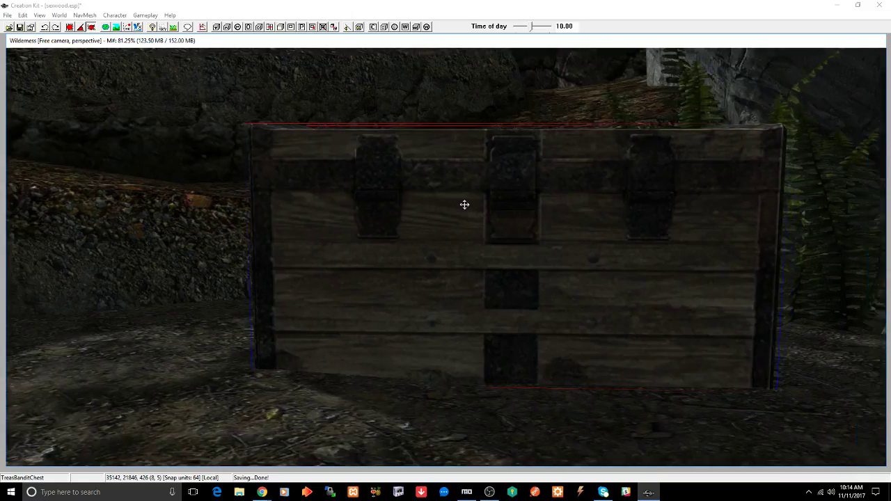
Step: Tilt the bandit chest to follow the slope of the ground and lower it slightly into the soil
key(w)
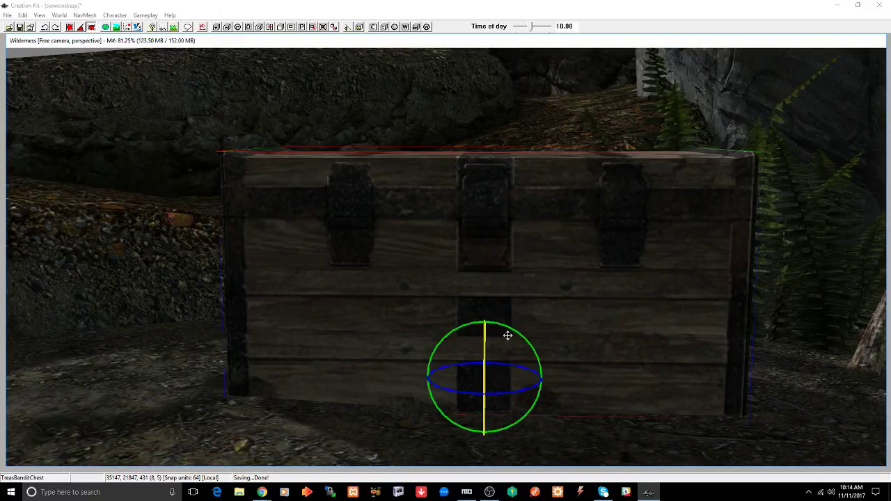
drag(511, 328, 529, 343)
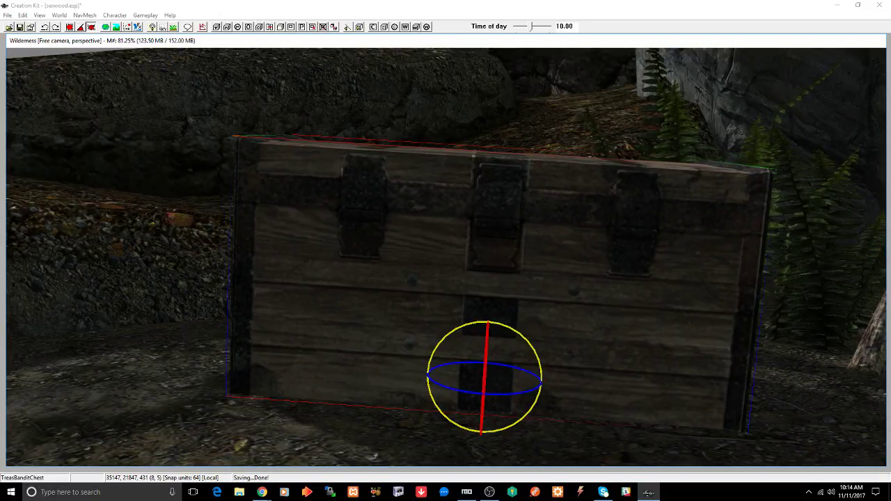
key(w)
key(z)
drag(532, 273, 532, 280)
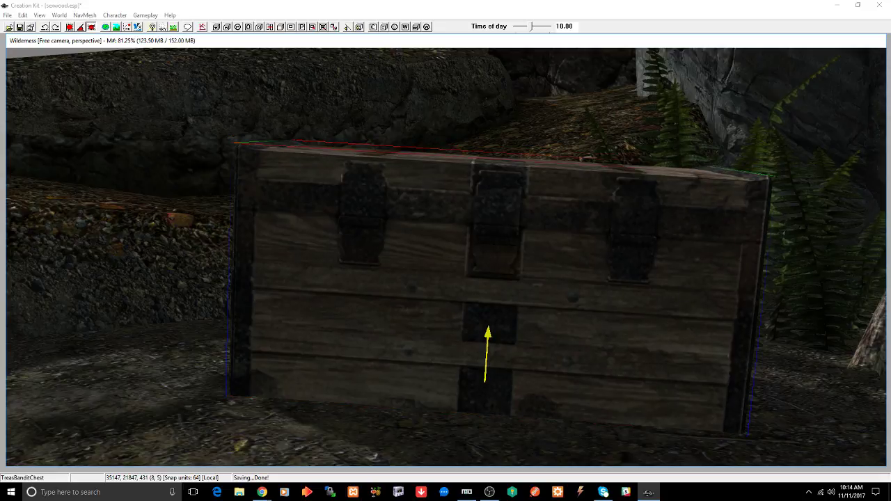
Step: Move the tall fern cluster down the path in front of the chest to the gap between ledge and rock, and save the plugin
shift+middle_drag(532, 273, 653, 304)
scroll(655, 272, down, 3)
shift+middle_drag(453, 255, 518, 226)
click(516, 225)
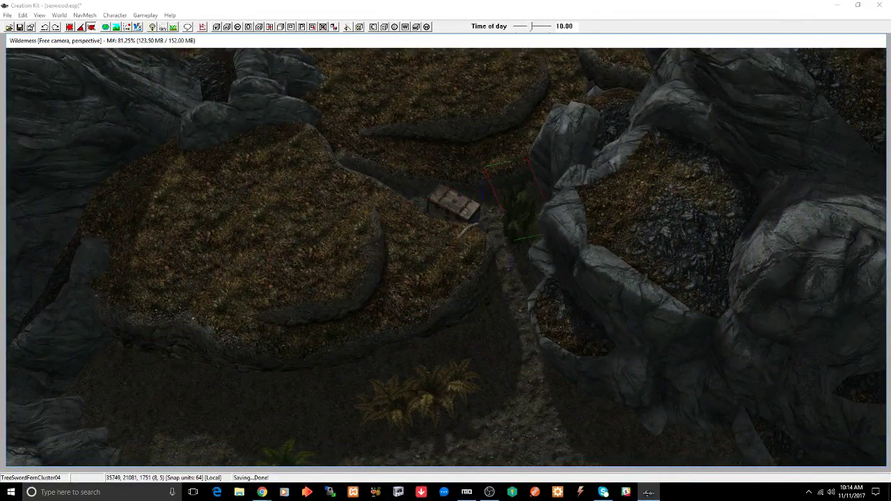
drag(514, 211, 506, 265)
key(ctrl+s)
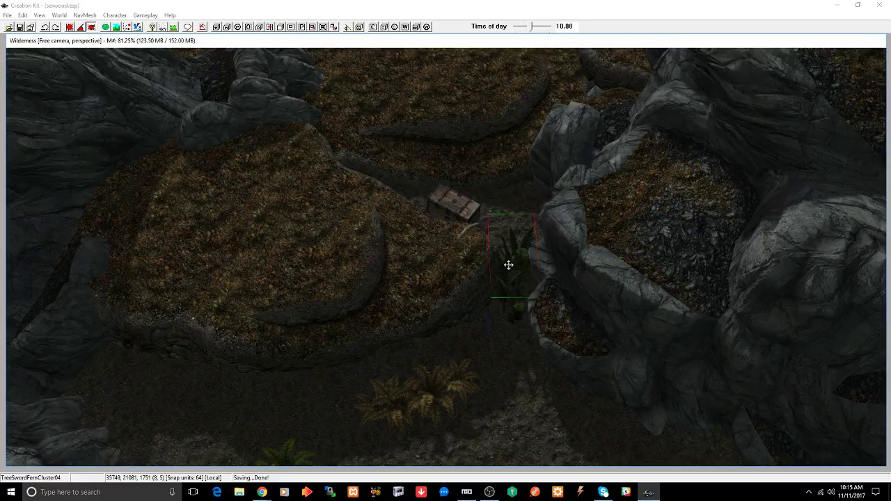
Step: Look up the base object of the yellow fern cluster at the foot of the ledge
middle_drag(521, 250, 541, 232)
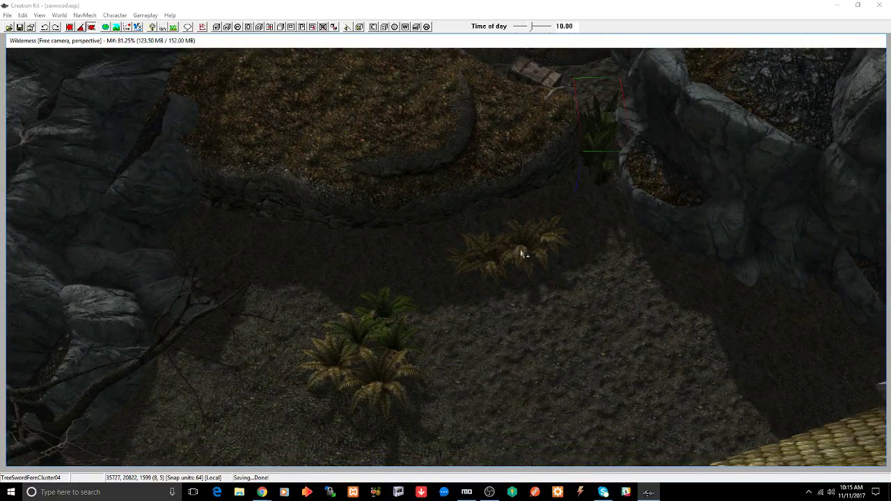
double_click(523, 255)
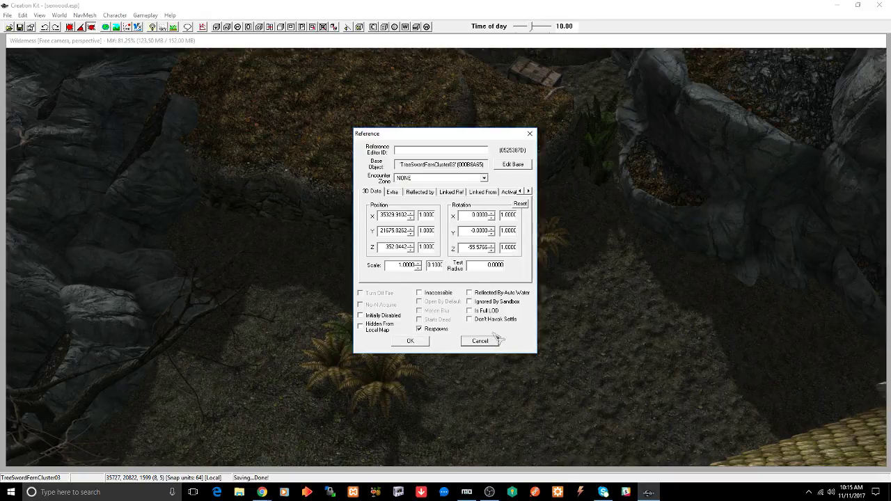
click(480, 341)
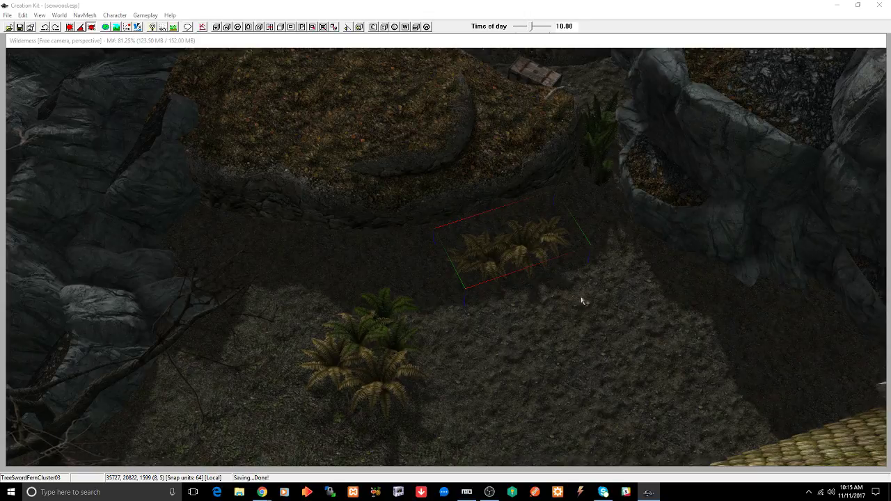
Step: Place a tall dark TreeSwordFernCluster03 between the yellow ferns and the mixed green and yellow ferns, adjusting its height
key(ctrl+v)
mouse_move(632, 303)
shift+middle_down()
mouse_move(648, 286)
mouse_move(644, 309)
shift+middle_up()
drag(644, 309, 463, 309)
key(z)
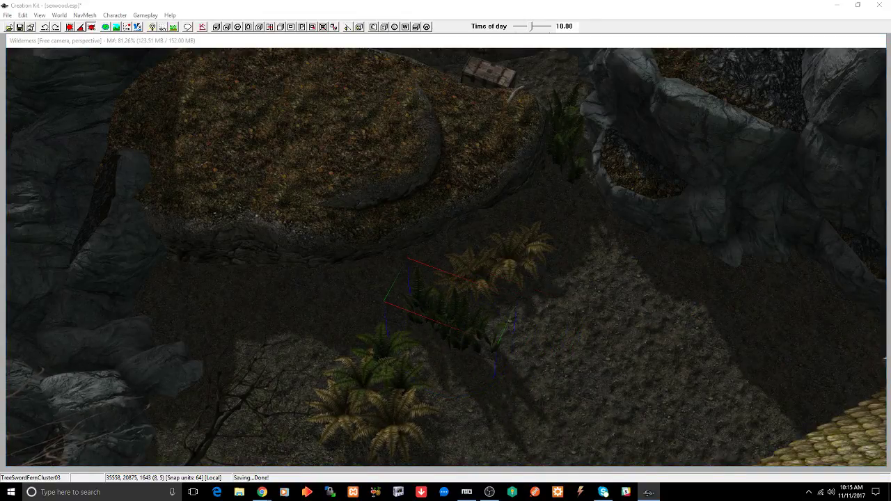
Step: Place a green TreeSwordFernCluster03 by the rock wall near the hut, lower it to the ground and save the plugin
key(ctrl+v)
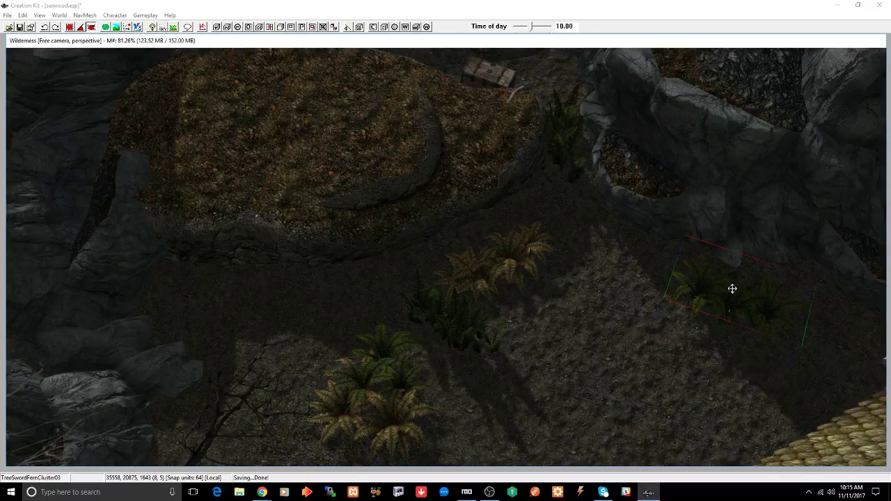
shift+middle_drag(732, 289, 741, 255)
scroll(744, 268, up, 4)
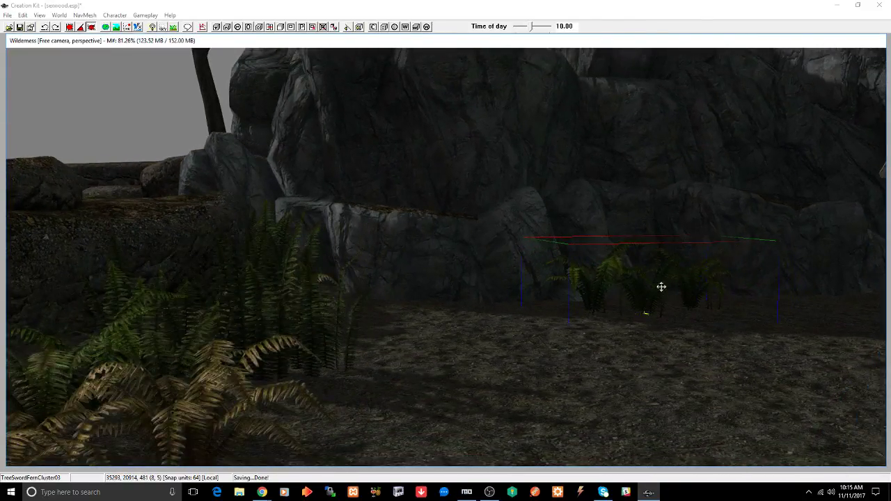
key(z)
mouse_move(655, 295)
mouse_down()
mouse_move(653, 304)
mouse_move(653, 296)
mouse_up()
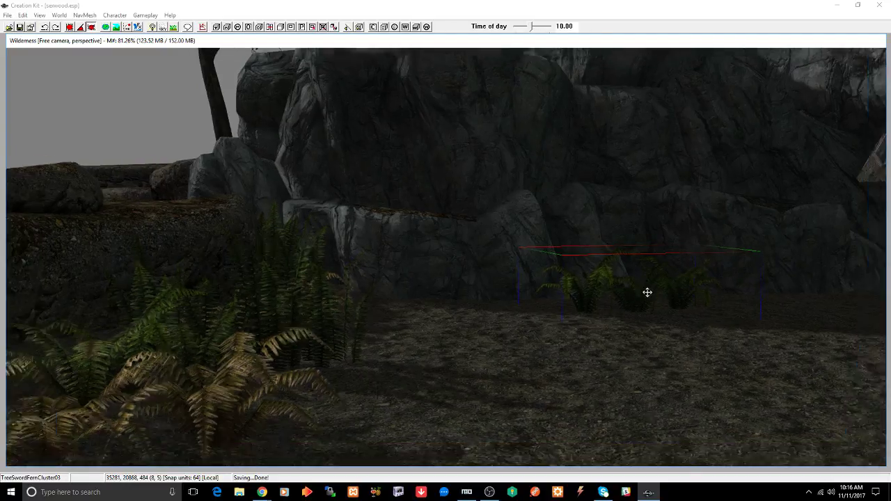
Step: Place a thin upright TreeSwordFernCluster03 beside the green ferns near the rock wall, lower it slightly and save the plugin
shift+middle_drag(647, 292, 656, 328)
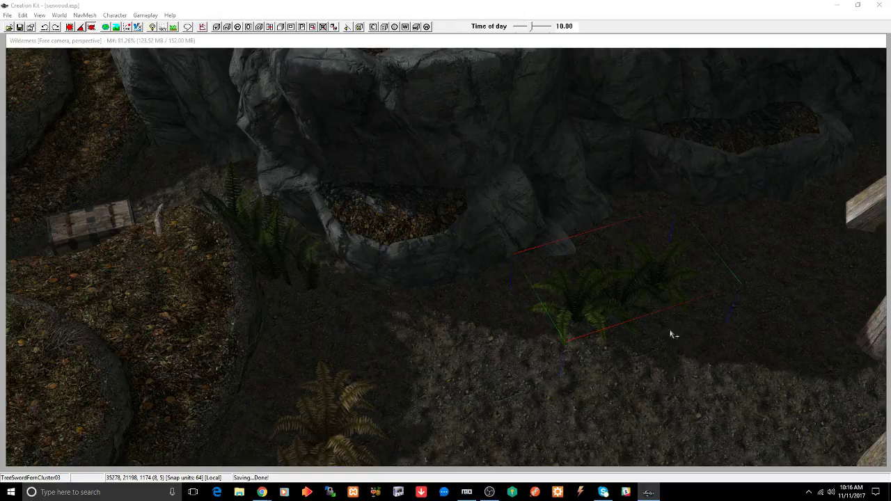
shift+middle_drag(656, 383, 626, 367)
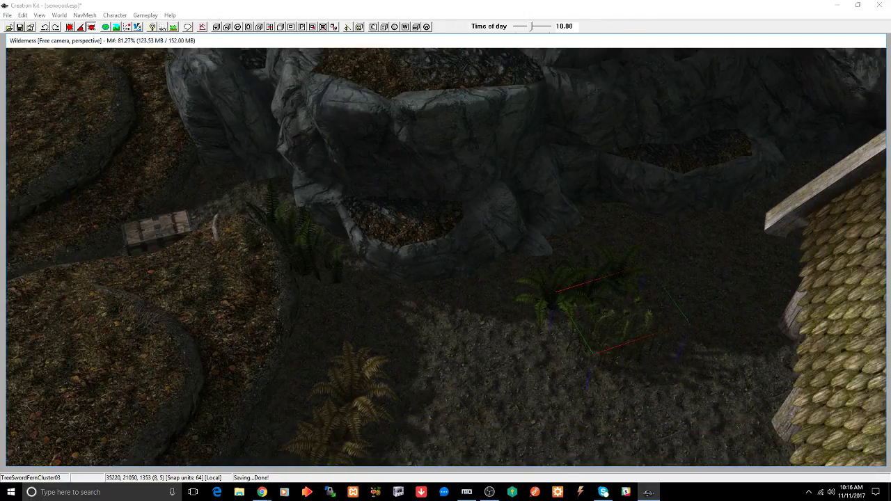
shift+middle_drag(478, 344, 471, 290)
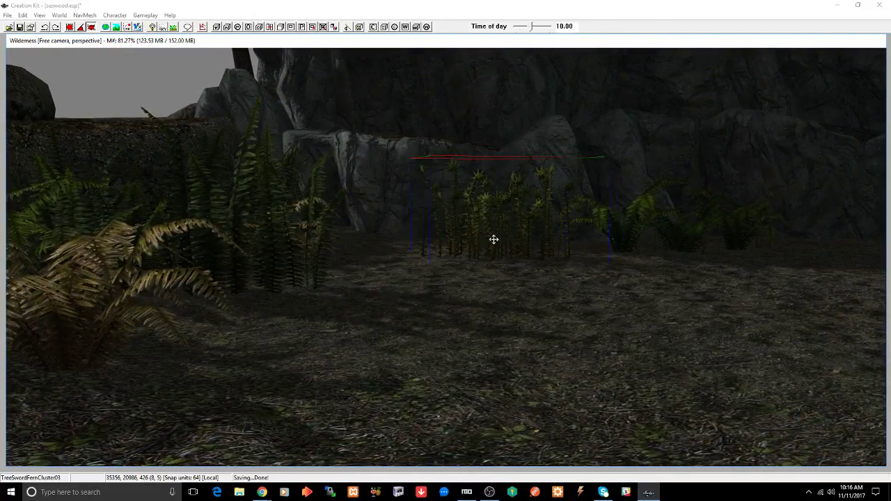
key(z)
mouse_move(494, 240)
mouse_down()
mouse_move(494, 221)
mouse_move(494, 237)
mouse_up()
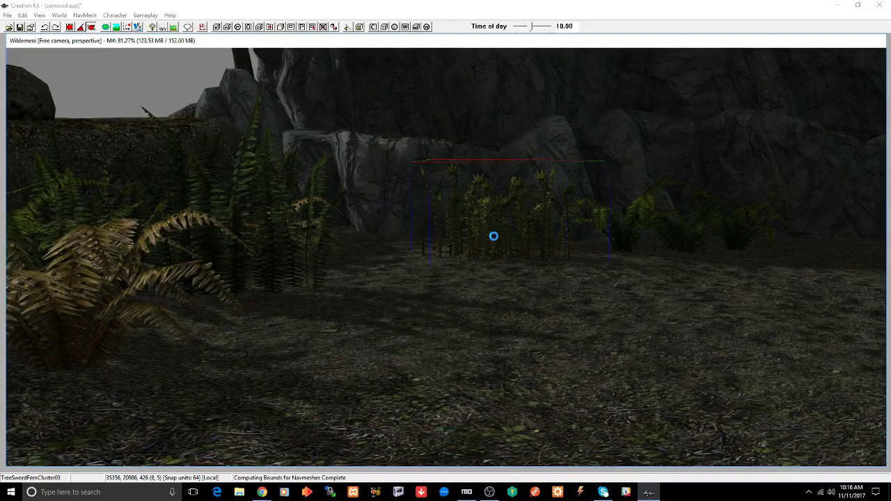
Step: Duplicate the mixed TreeSwordFernCluster02, rotate the copy and place it between the large rock and the ledge
scroll(497, 233, down, 5)
key(shift)
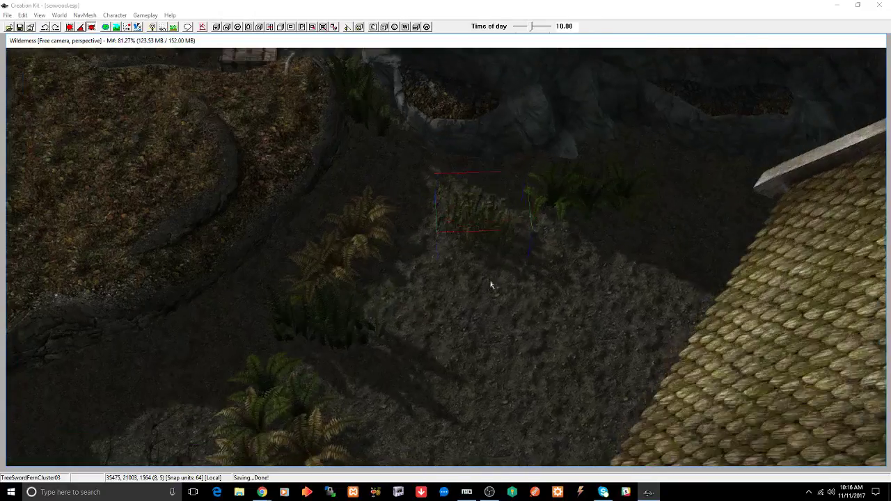
middle_drag(491, 286, 491, 321)
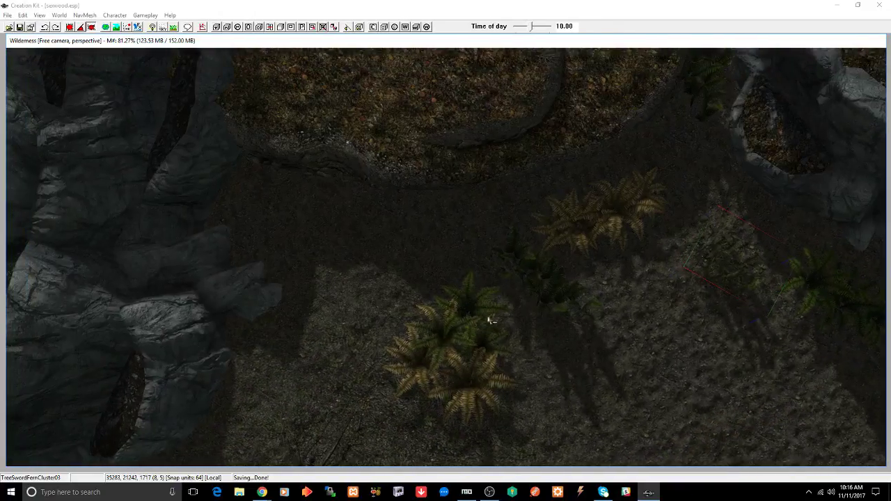
click(468, 338)
key(ctrl+d)
drag(468, 337, 349, 253)
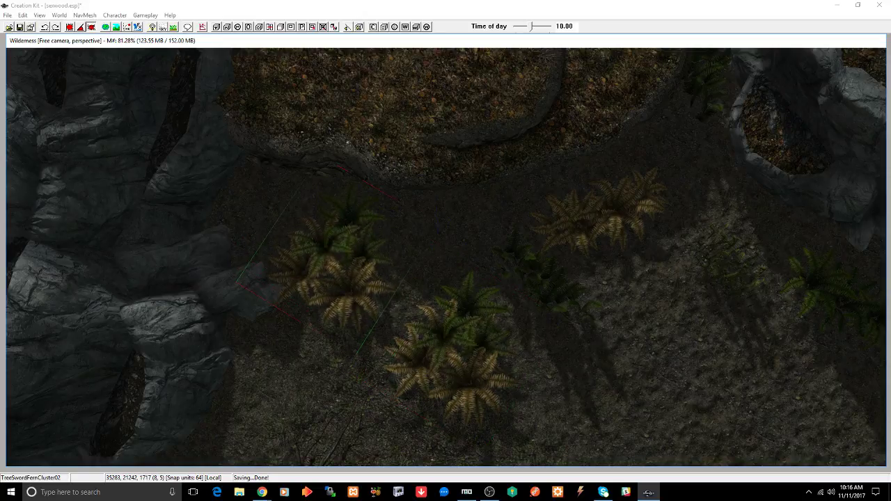
right_drag(335, 241, 336, 248)
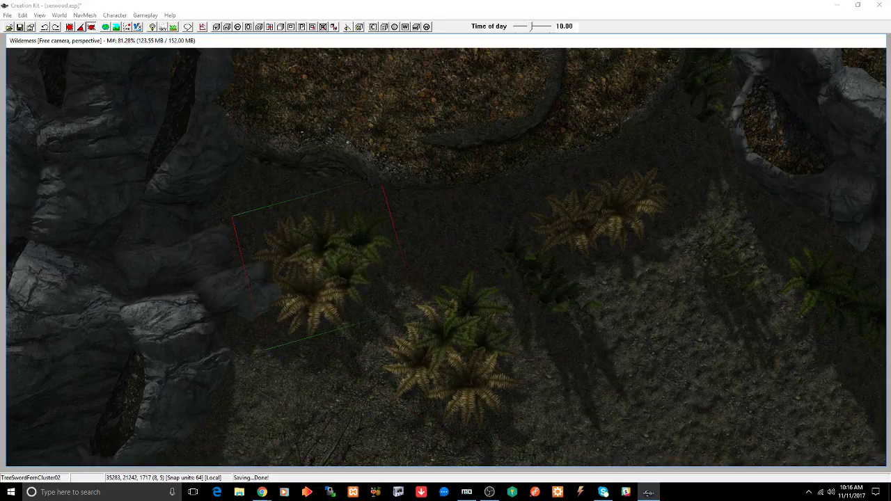
drag(336, 248, 344, 211)
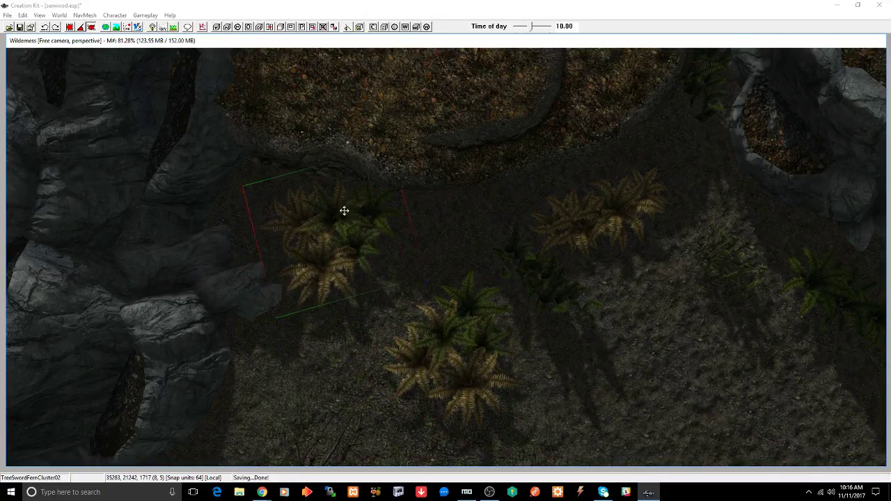
Step: Shift the duplicated fern cluster closer into the corner where the rock meets the ledge, and save the plugin
middle_drag(351, 215, 370, 223)
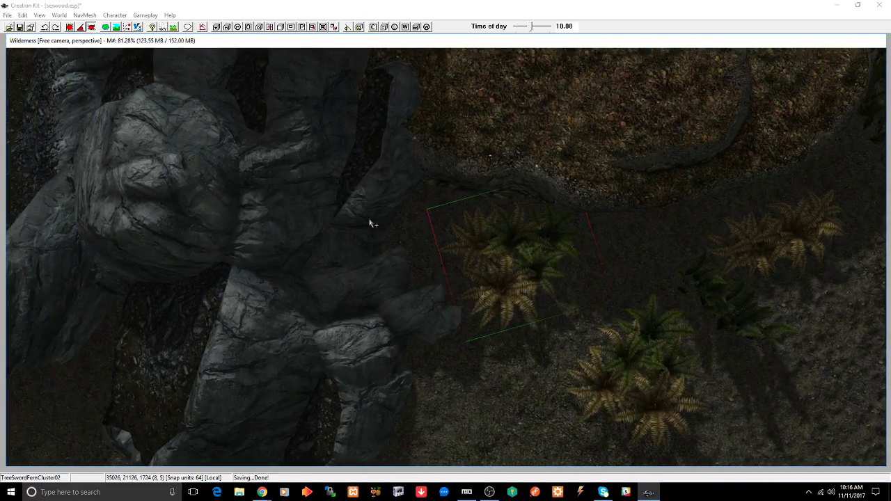
scroll(452, 277, up, 6)
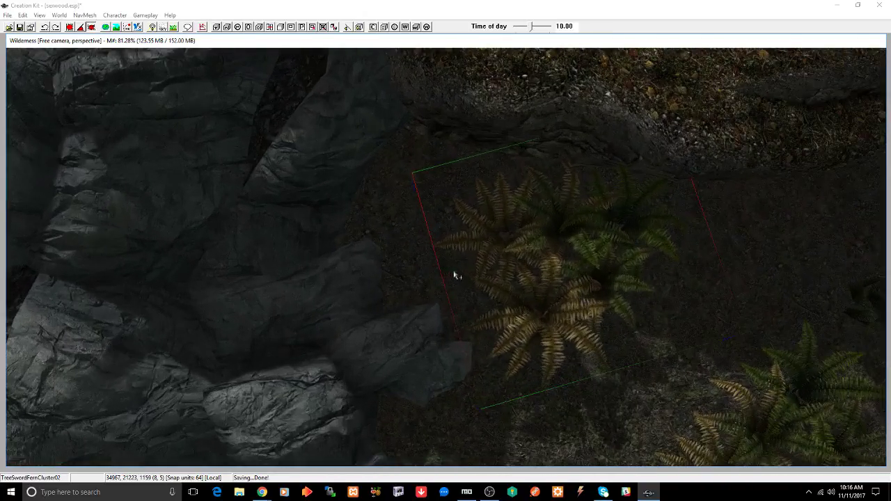
mouse_move(570, 282)
shift+middle_down()
mouse_move(576, 233)
mouse_move(563, 240)
mouse_move(573, 260)
mouse_move(561, 286)
shift+middle_up()
drag(549, 259, 518, 232)
shift+middle_drag(517, 231, 521, 183)
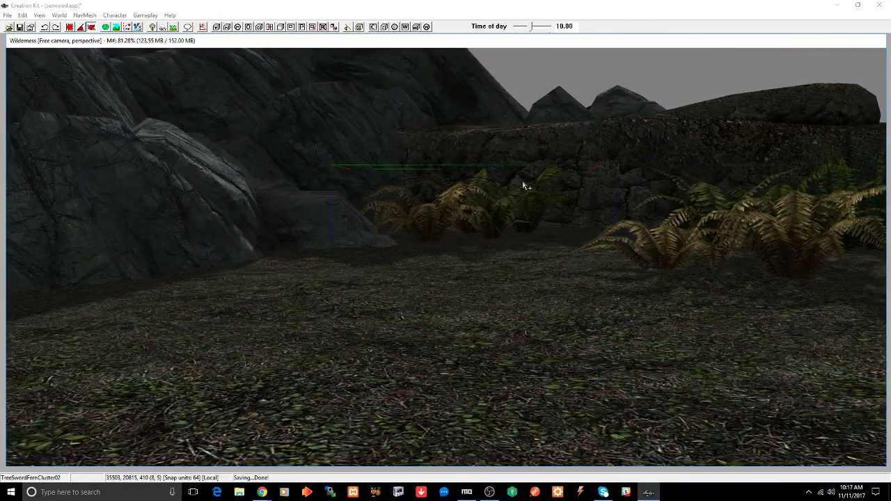
key(ctrl+s)
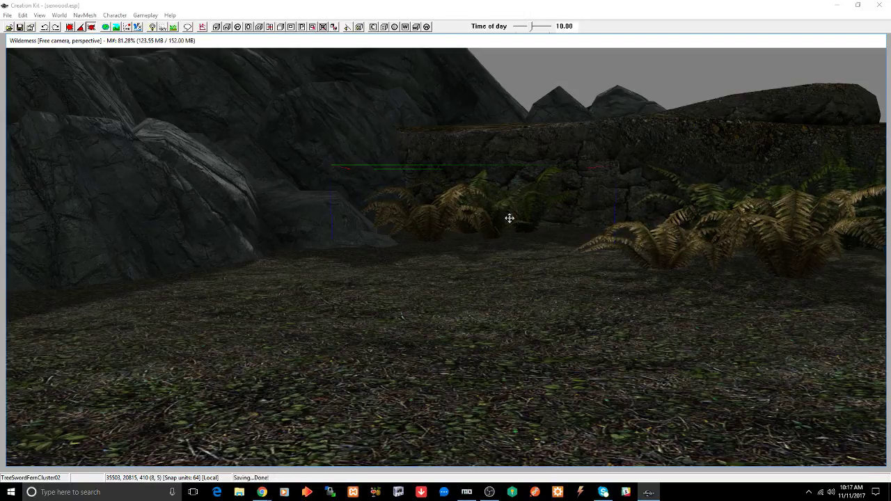
Step: Place a dense group of fern clusters, including a TreeSwordFernCluster06, on top of the leaf-covered ledge beside the rocks
scroll(508, 225, down, 1)
shift+middle_drag(508, 225, 487, 284)
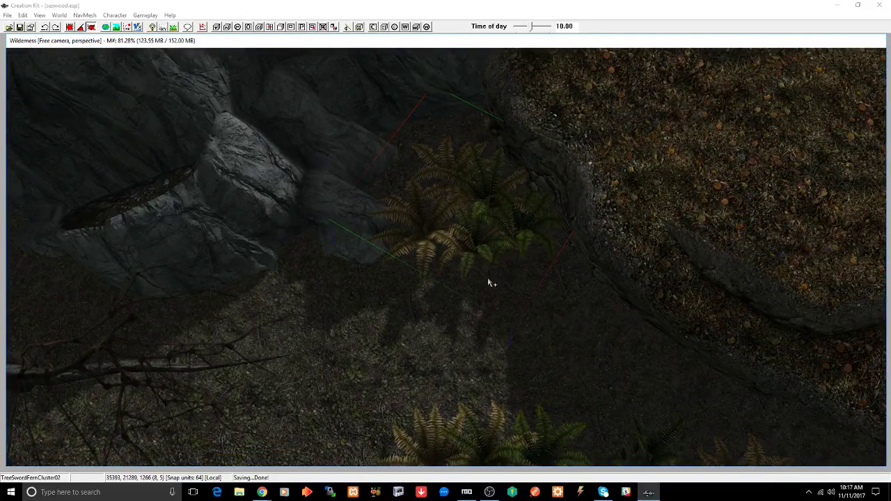
scroll(491, 281, down, 3)
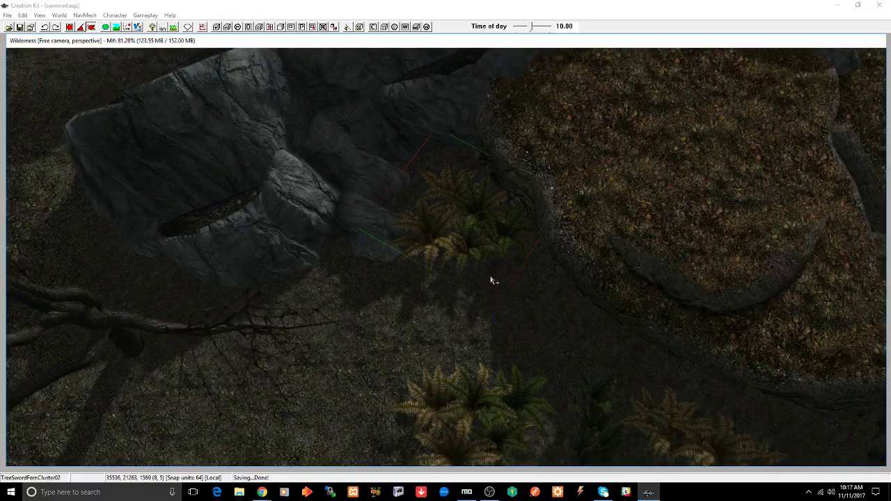
middle_drag(496, 274, 506, 266)
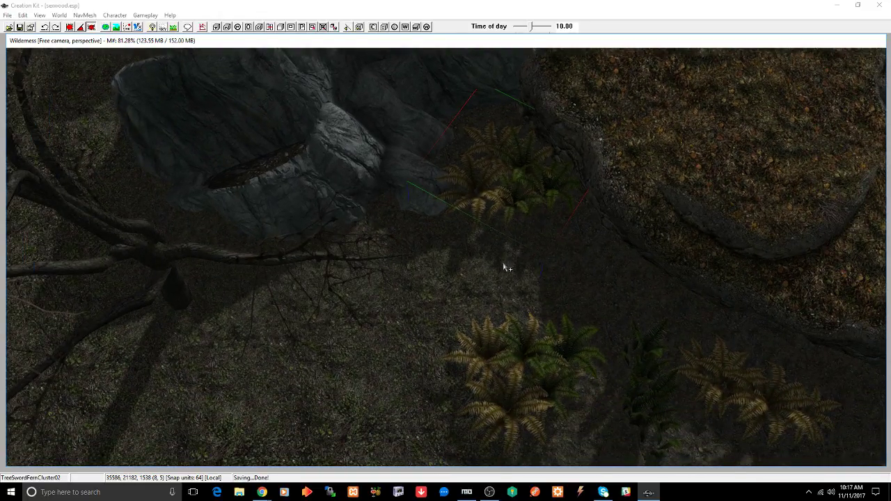
scroll(507, 264, down, 2)
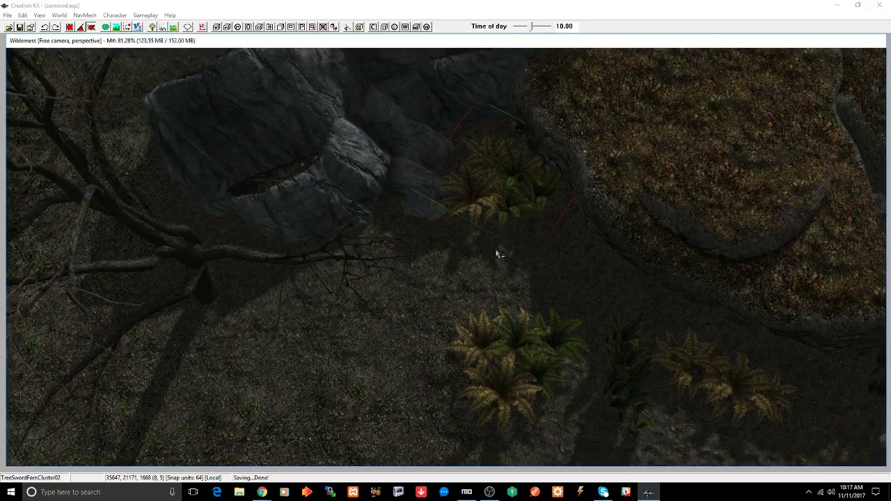
shift+middle_drag(497, 251, 516, 260)
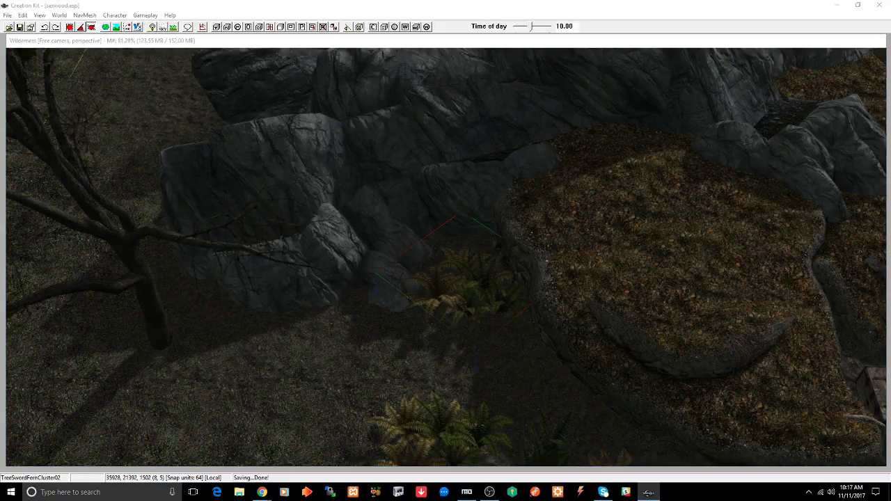
drag(733, 165, 664, 206)
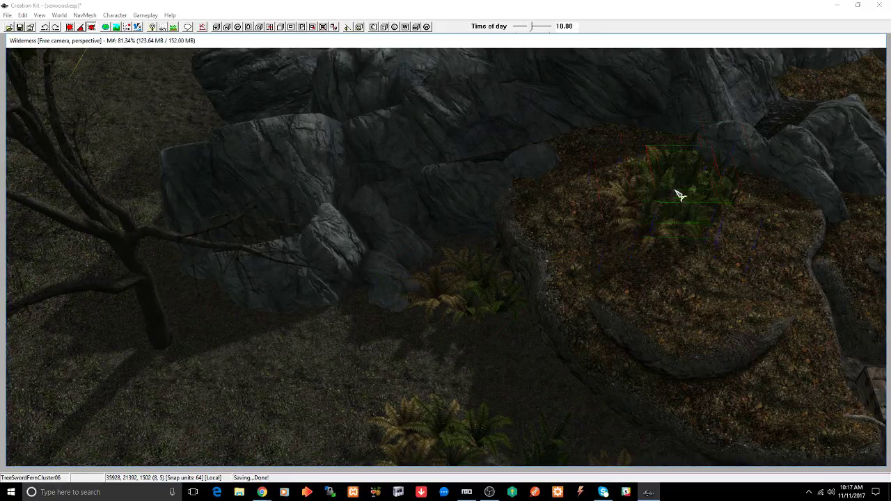
Step: Move the TreeSwordFernCluster06 across to the leafy ledge beyond the chest and lower it to the ground
drag(661, 185, 738, 275)
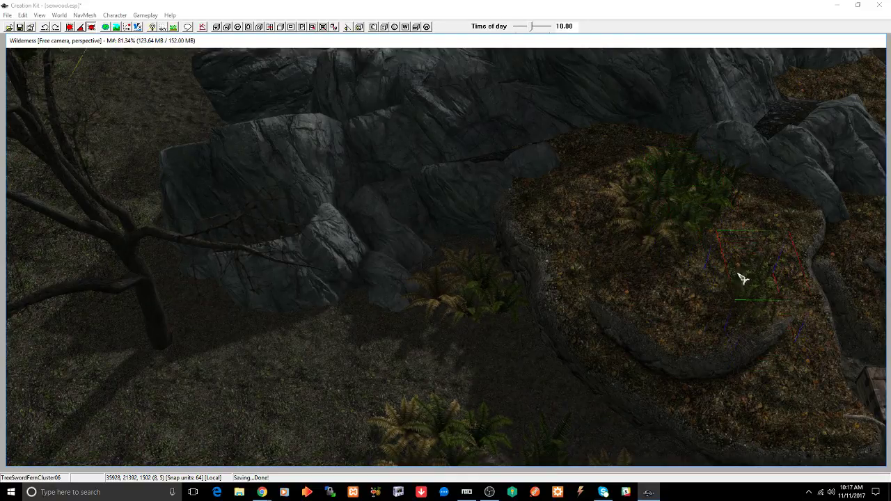
middle_drag(742, 278, 720, 277)
drag(613, 295, 820, 227)
middle_drag(820, 227, 661, 267)
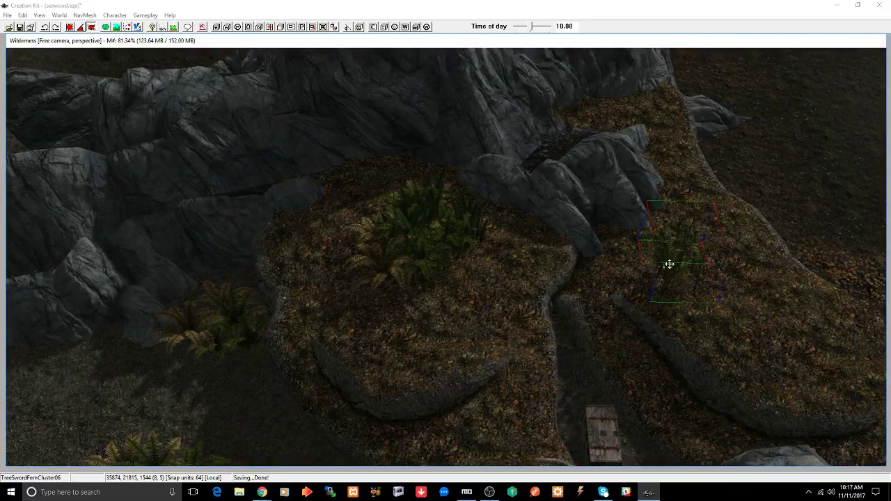
key(z)
drag(677, 263, 674, 280)
Step: Move a TreeSwordFernCluster02 from the first ledge to the far edge of the ledge beyond the chest, adjusting its rotation and height
click(459, 228)
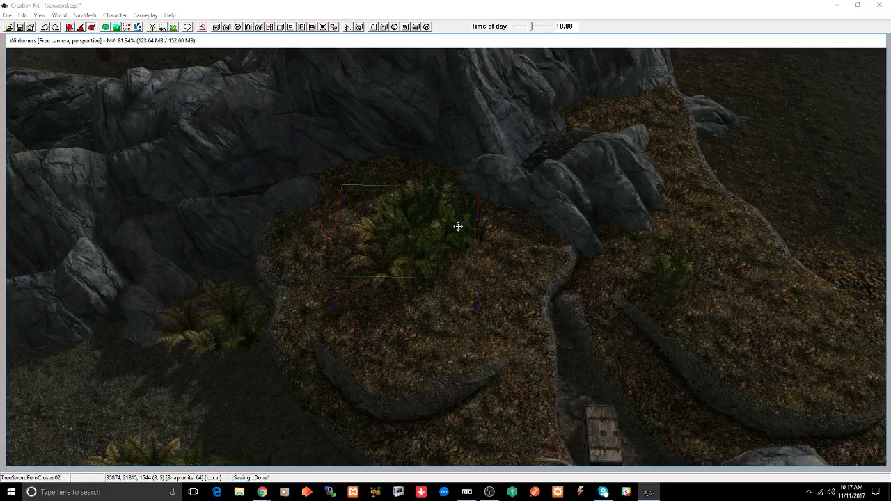
drag(460, 228, 837, 268)
right_drag(768, 293, 772, 290)
shift+middle_drag(772, 290, 613, 255)
drag(603, 255, 562, 259)
key(z)
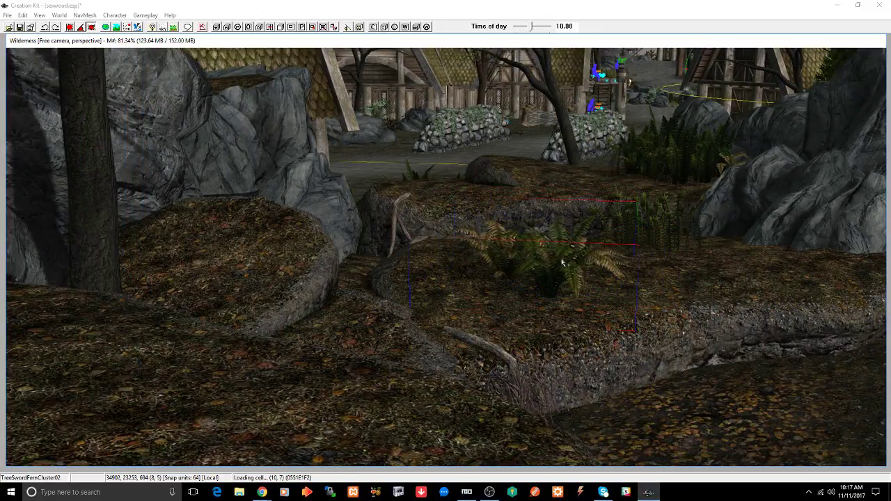
Step: Save the plugin, and place a rotated copy of TreeSwordFernCluster05 beside the dense fern group on the ledge behind the chest
shift+middle_drag(563, 262, 558, 275)
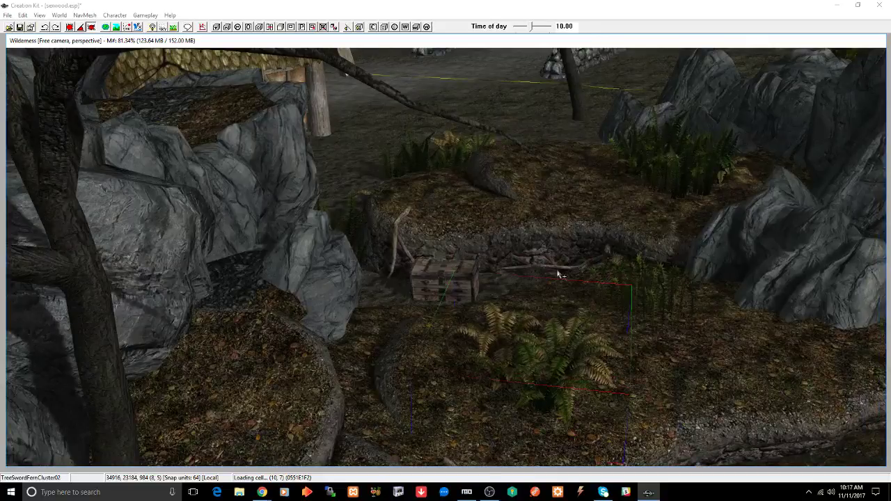
key(ctrl+s)
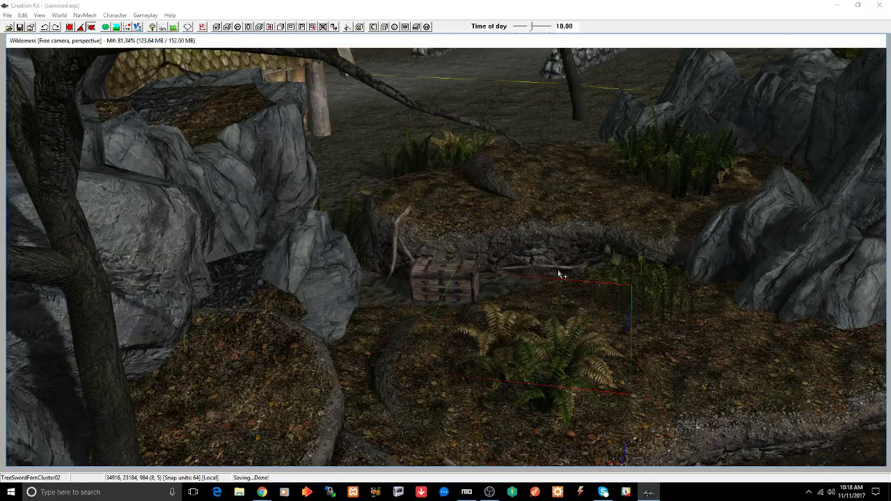
click(679, 171)
click(675, 171)
shift+middle_drag(670, 158, 670, 179)
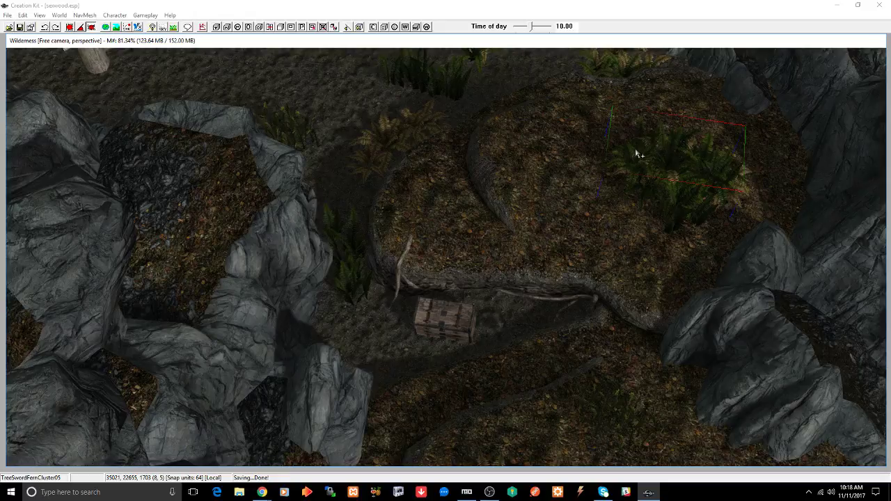
drag(639, 146, 531, 159)
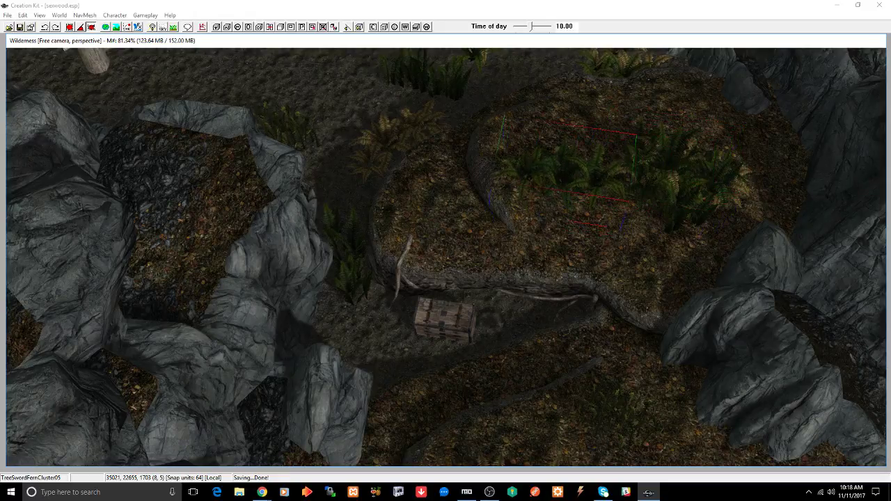
right_drag(537, 163, 578, 164)
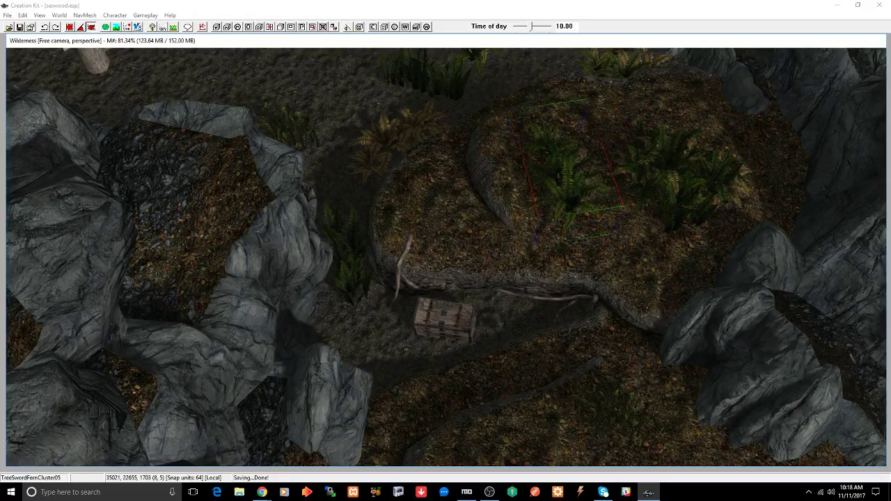
Step: Move the copied TreeSwordFernCluster05 onto the ledge's lower tier near the chest and bring it down to the ground
shift+middle_drag(544, 169, 577, 139)
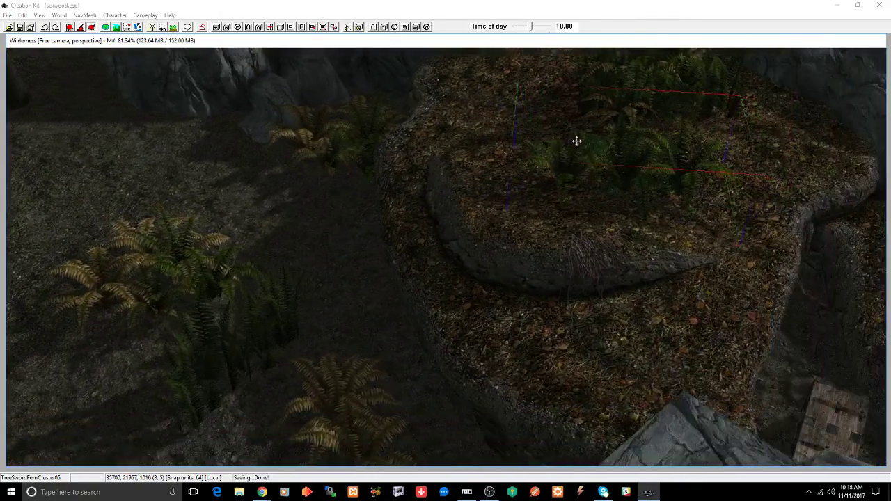
drag(613, 157, 637, 336)
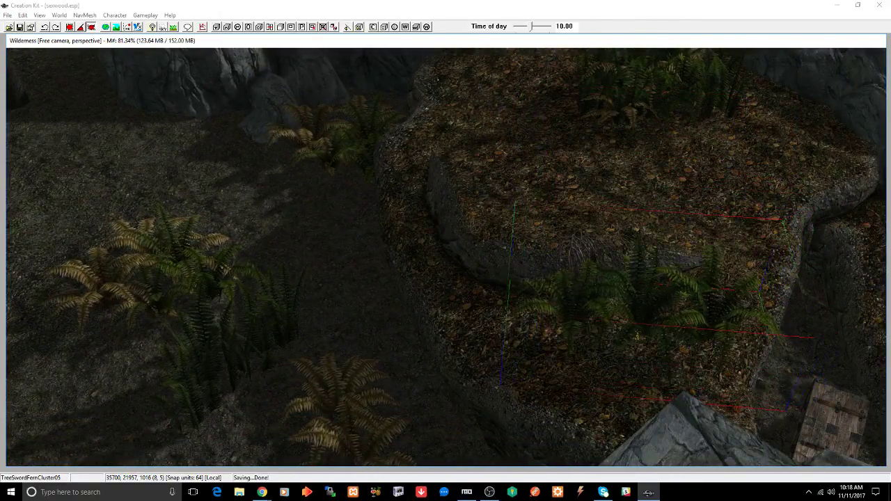
shift+middle_drag(625, 302, 659, 274)
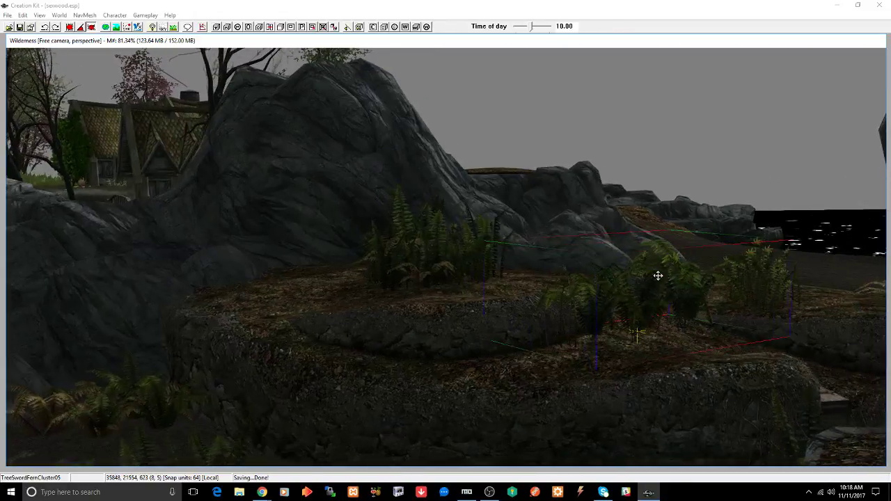
drag(644, 292, 643, 313)
Step: Tilt the copied TreeSwordFernCluster05 slightly to follow the slope and sink its bases into the leafy ground
shift+middle_drag(645, 310, 597, 298)
key(w)
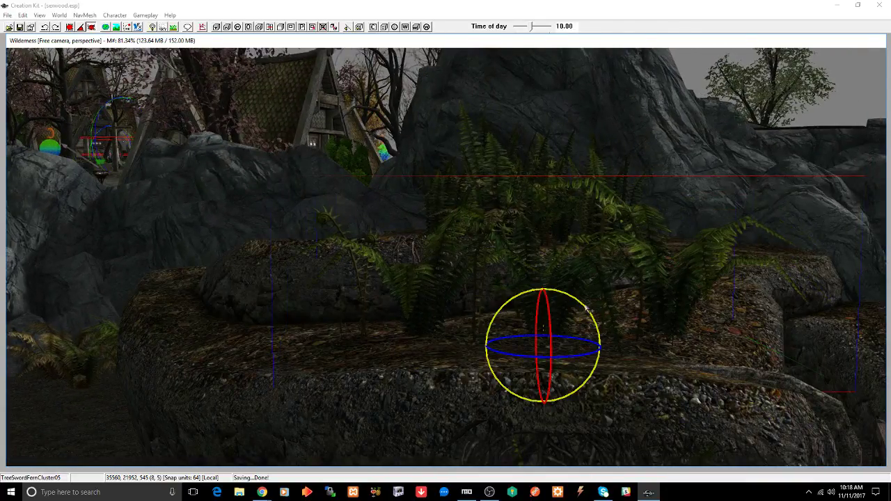
mouse_move(585, 306)
mouse_down()
mouse_move(593, 313)
mouse_move(586, 307)
mouse_up()
key(w)
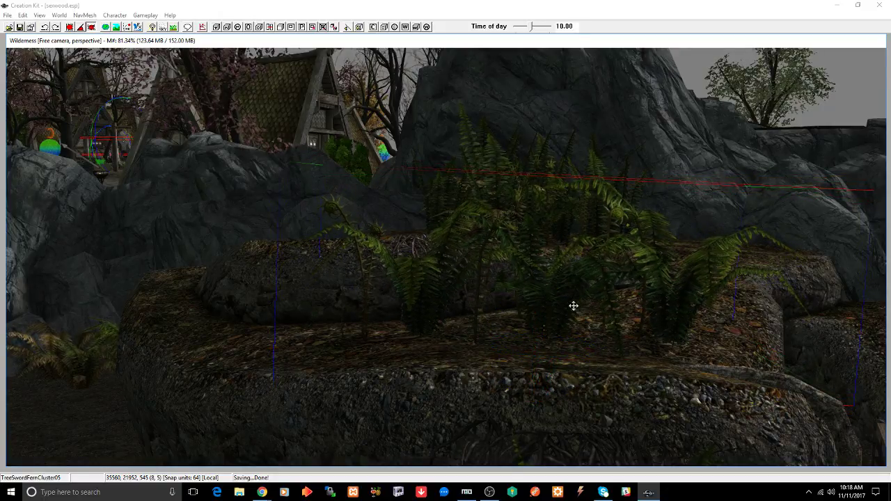
key(z)
drag(562, 292, 562, 297)
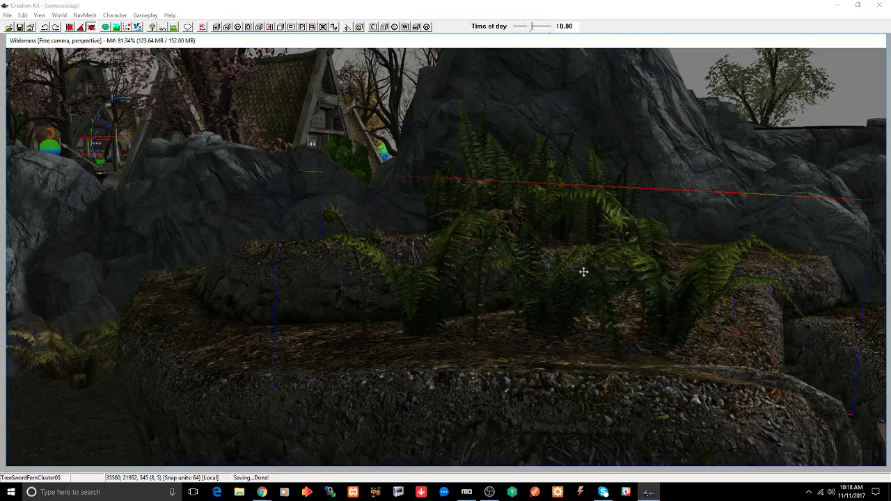
Step: Move TreeSwordFernCluster03 out of the dense group to the ledge's outer edge beside the rocks, lowering and rotating it to fit
mouse_move(583, 272)
shift+middle_down()
mouse_move(570, 295)
mouse_move(585, 282)
shift+middle_up()
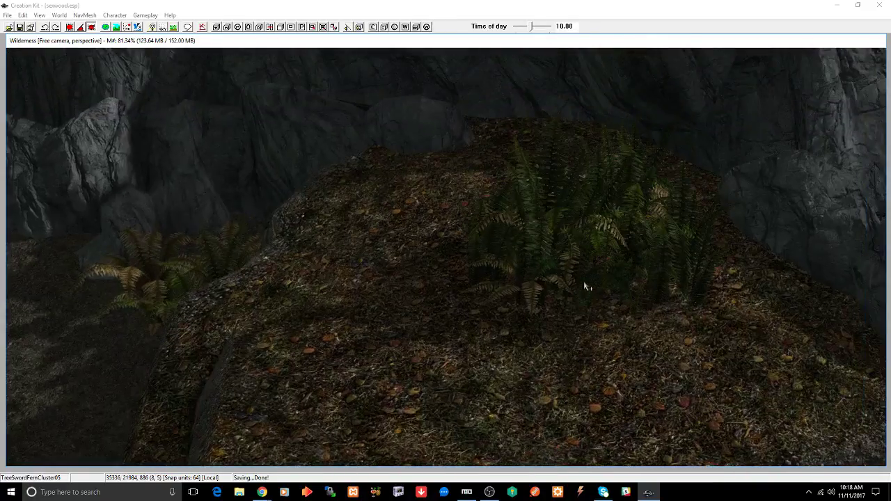
click(564, 246)
drag(553, 240, 293, 359)
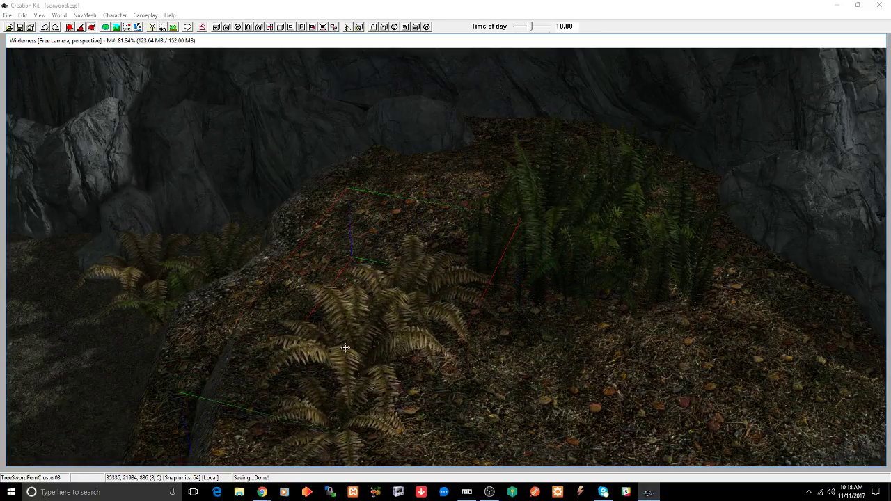
shift+middle_drag(343, 356, 466, 325)
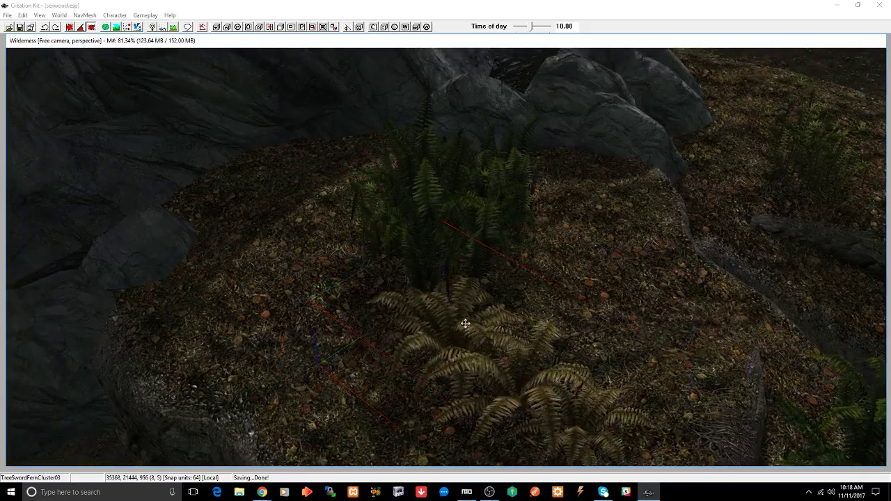
drag(466, 339, 210, 271)
shift+middle_drag(229, 280, 272, 254)
key(z)
drag(387, 276, 388, 292)
right_drag(320, 254, 388, 300)
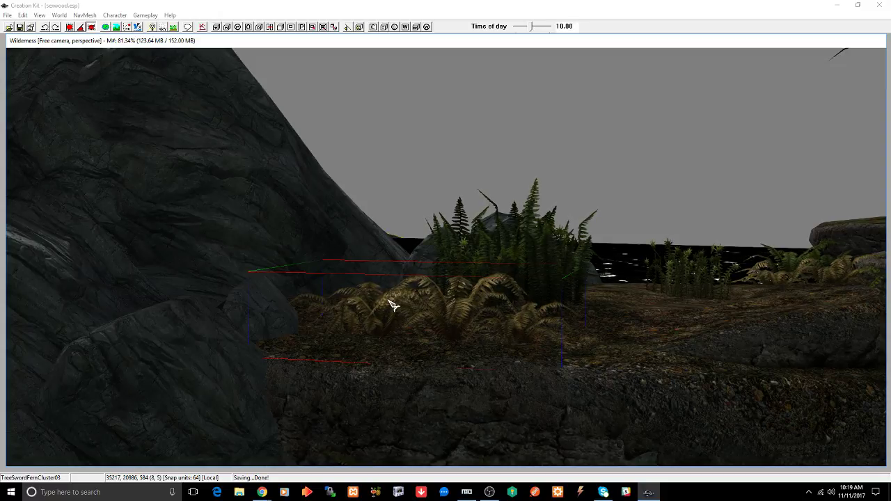
Step: Duplicate TreeSwordFernCluster04 and place the copy against the rock wall at the back of the ledge, rotated and lowered to the ground
click(539, 255)
shift+middle_drag(539, 256, 508, 301)
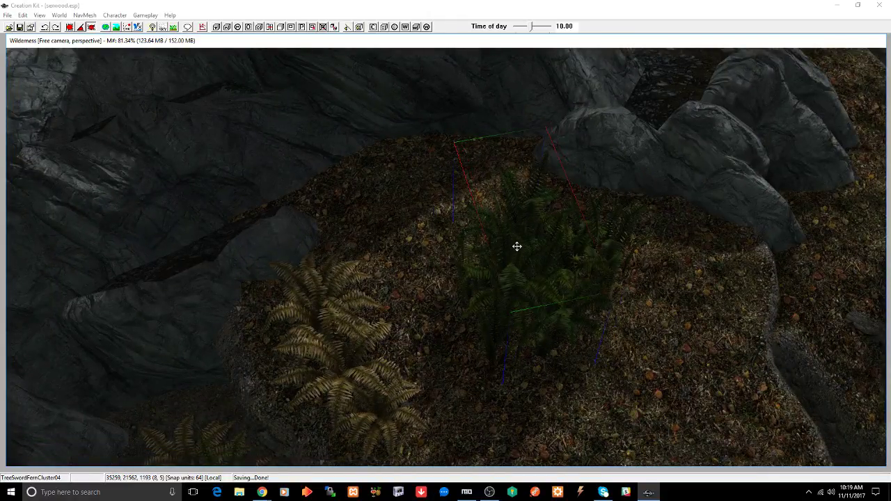
key(ctrl+d)
drag(518, 246, 397, 170)
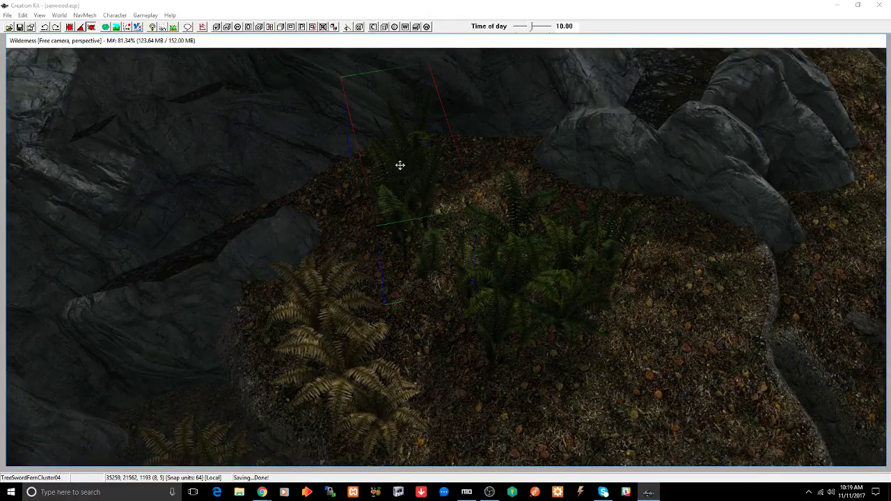
shift+middle_drag(426, 193, 492, 284)
right_drag(482, 284, 480, 279)
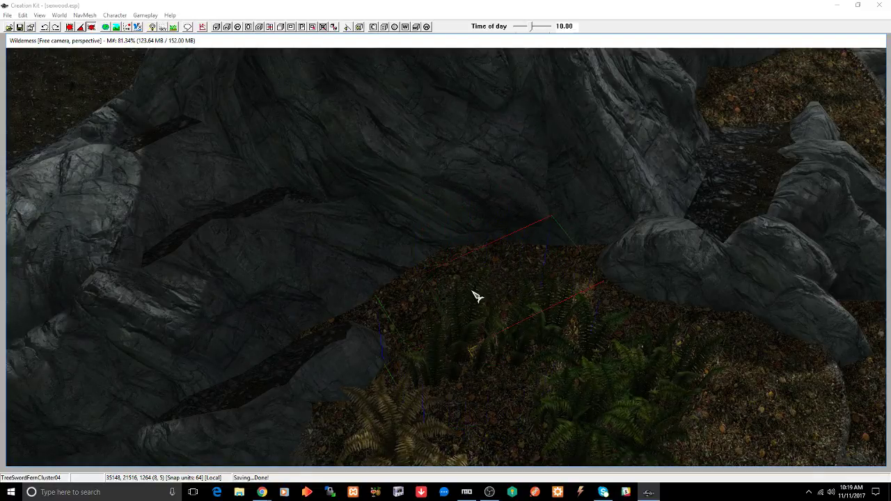
drag(478, 294, 485, 240)
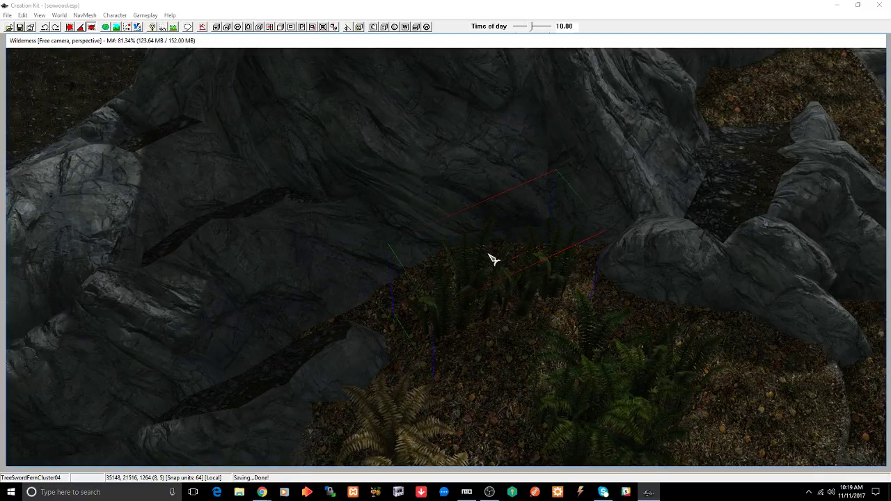
shift+middle_drag(470, 260, 475, 244)
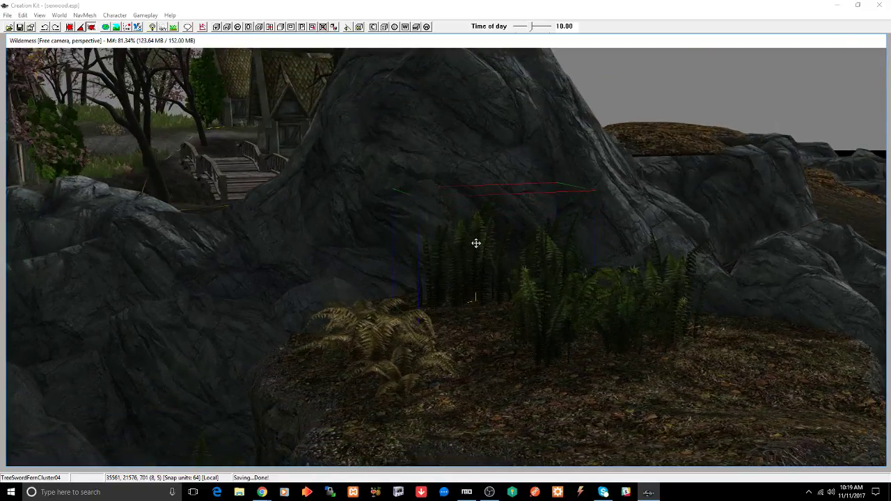
key(z)
drag(477, 244, 477, 252)
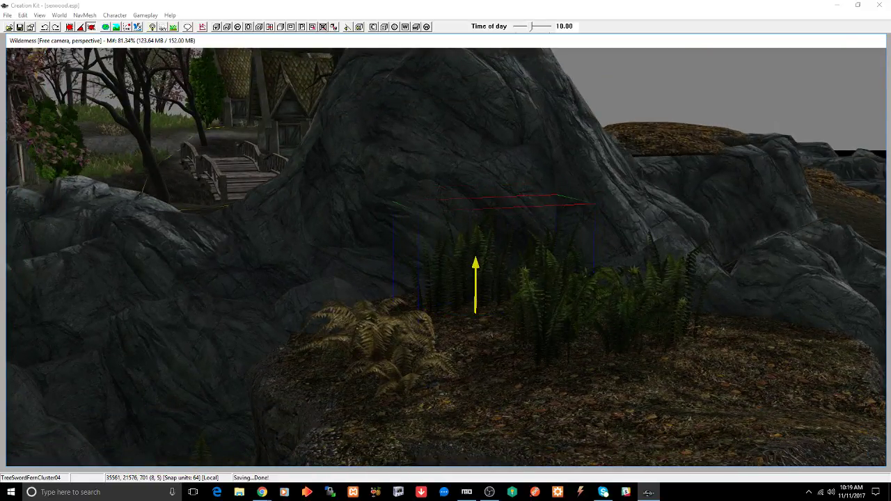
Step: Shift TreeSwordFernCluster01 slightly across the ledge, away from the ferns along the rock wall, and save the plugin
click(554, 288)
shift+middle_drag(553, 286, 578, 329)
drag(578, 329, 651, 303)
key(z)
key(ctrl+s)
key(ctrl+s)
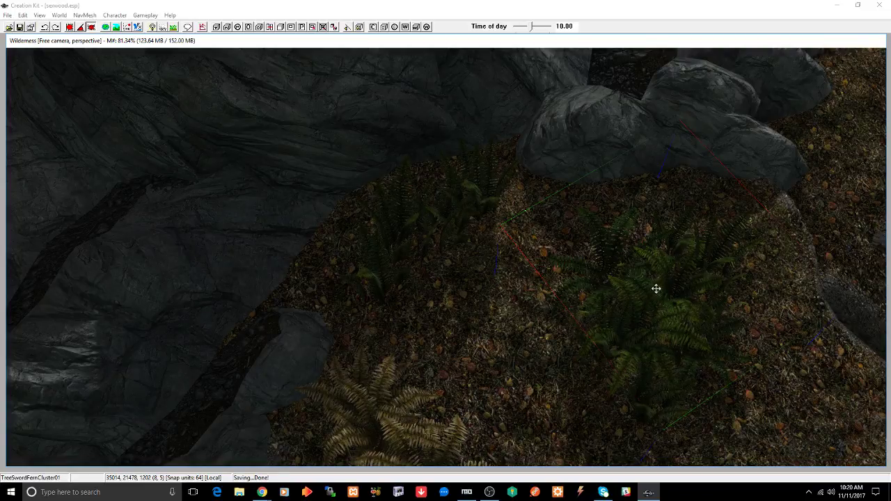
Step: Inspect the fern arrangement on both leafy ledges from several angles and save the plugin
shift+middle_drag(659, 300, 572, 251)
scroll(585, 264, down, 1)
scroll(585, 263, up, 2)
key(shift)
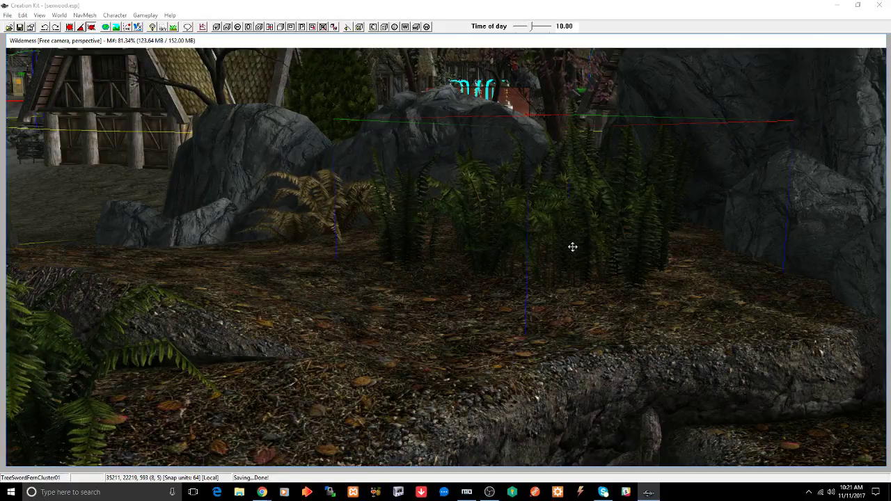
scroll(572, 246, down, 2)
shift+middle_drag(572, 247, 609, 267)
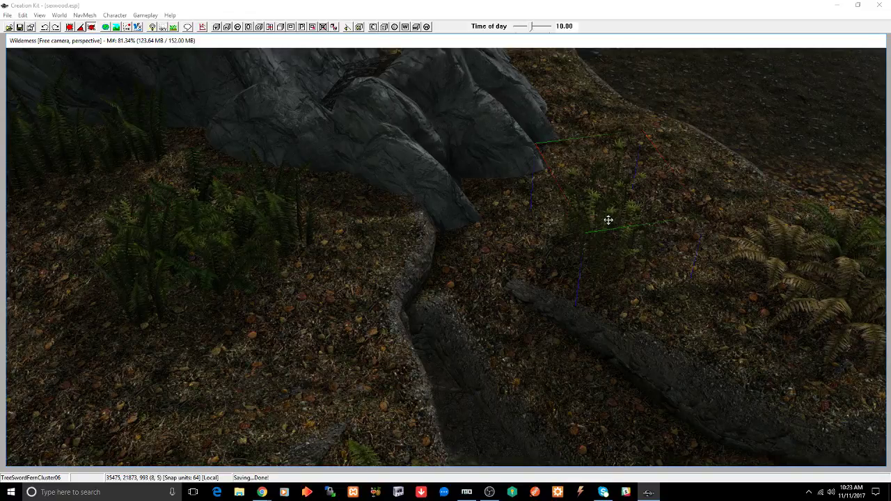
key(ctrl+s)
Step: Place a single TreeSwordFern04 on the open part of the ledge between the clusters, lower it into the ground and save the plugin
shift+middle_drag(606, 221, 546, 234)
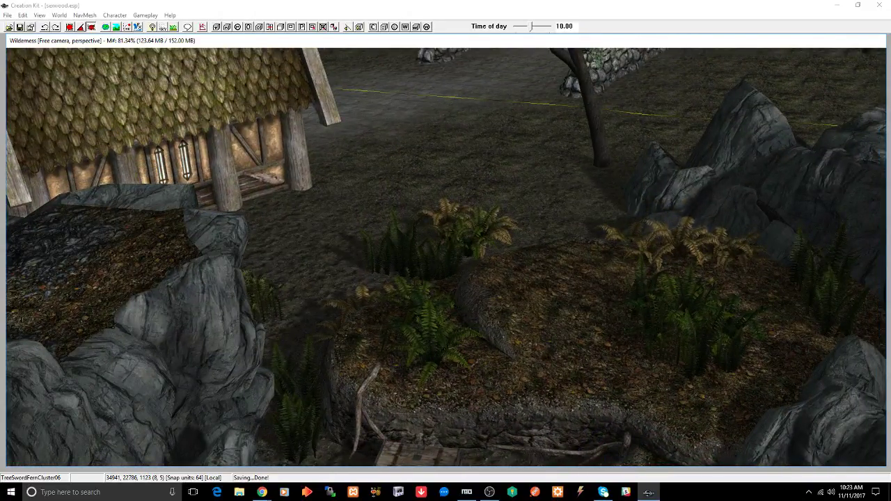
drag(889, 129, 572, 295)
scroll(572, 294, up, 5)
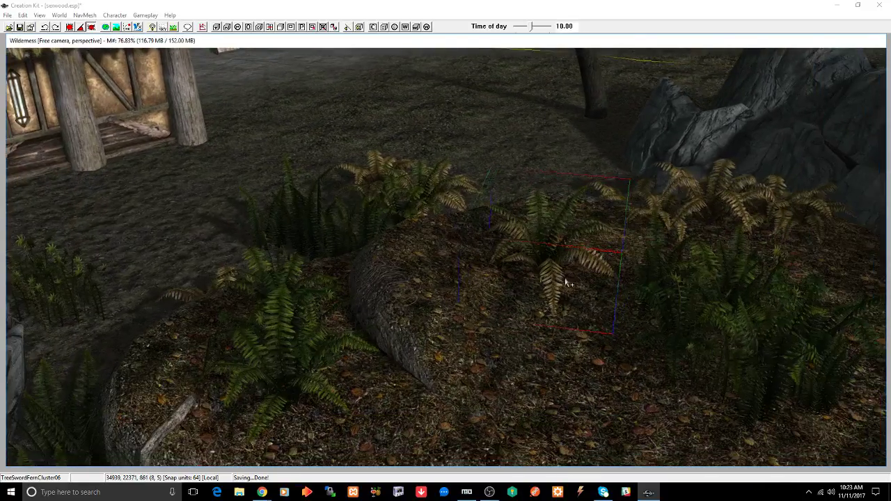
drag(545, 246, 534, 236)
key(z)
mouse_move(535, 222)
shift+middle_down()
mouse_move(539, 206)
mouse_move(535, 217)
shift+middle_up()
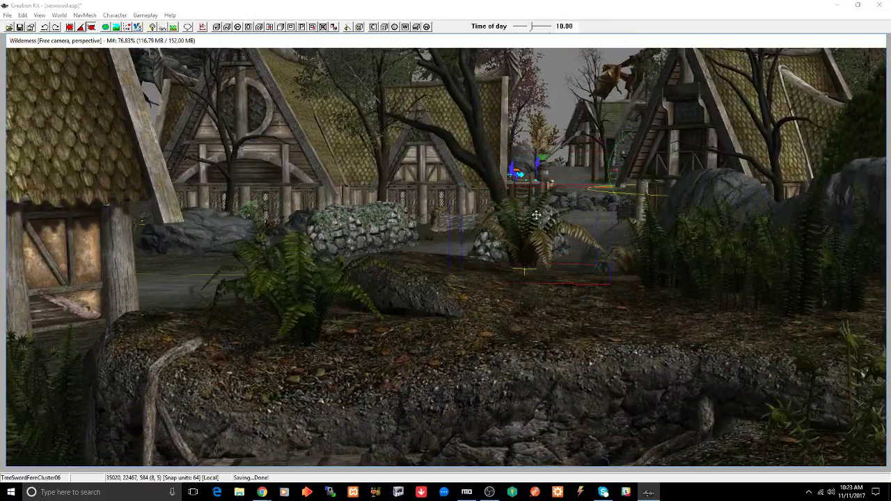
drag(533, 212, 533, 229)
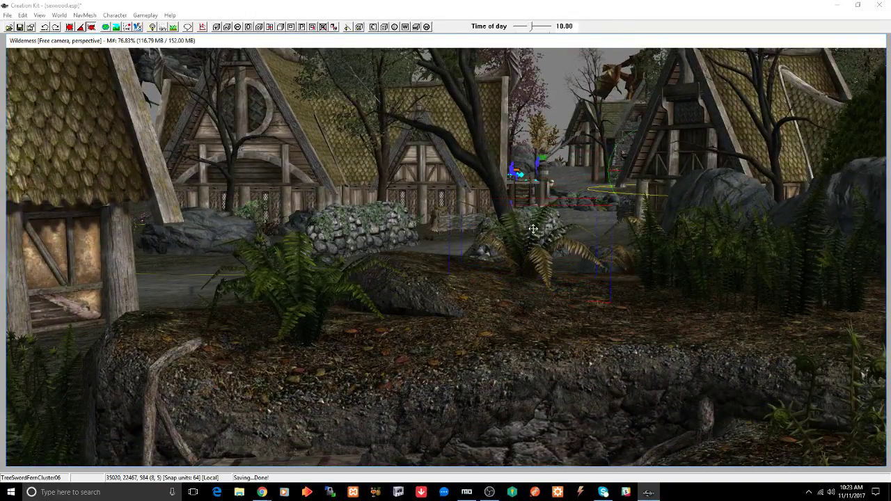
key(ctrl+s)
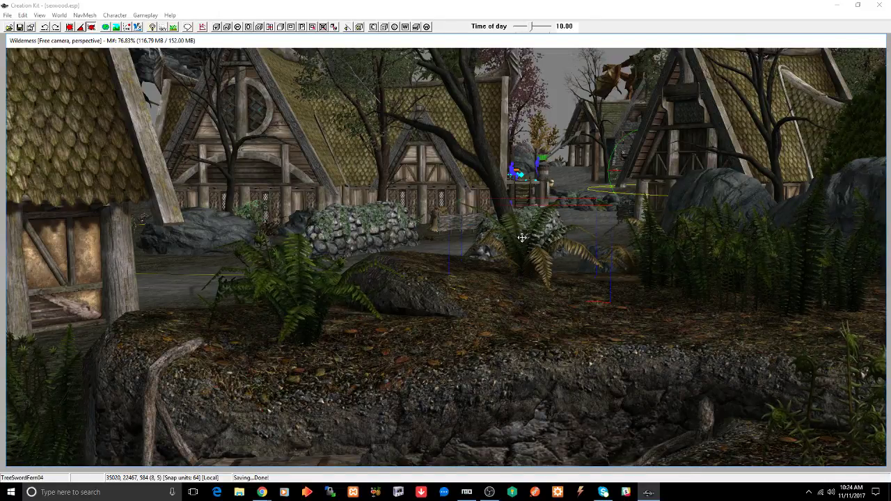
Step: Preview the DLC1PPVineFloor01 object with the ground plane switched off, and close the preview
key(f)
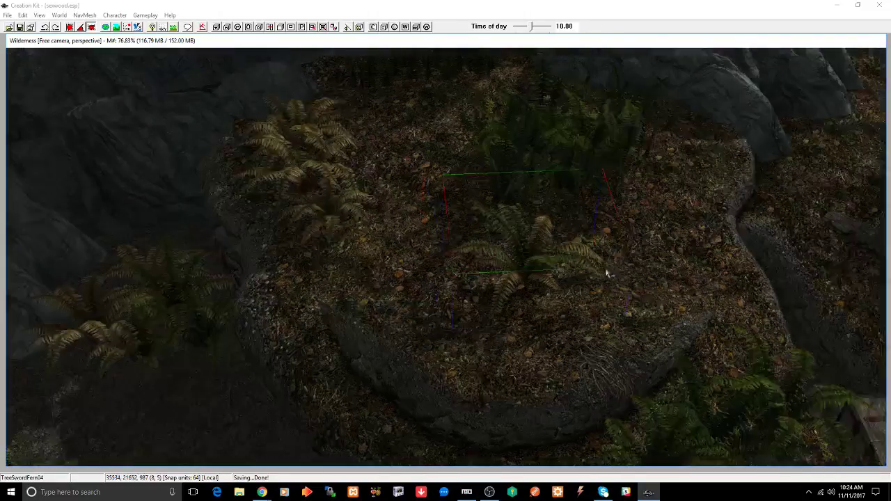
scroll(607, 272, down, 6)
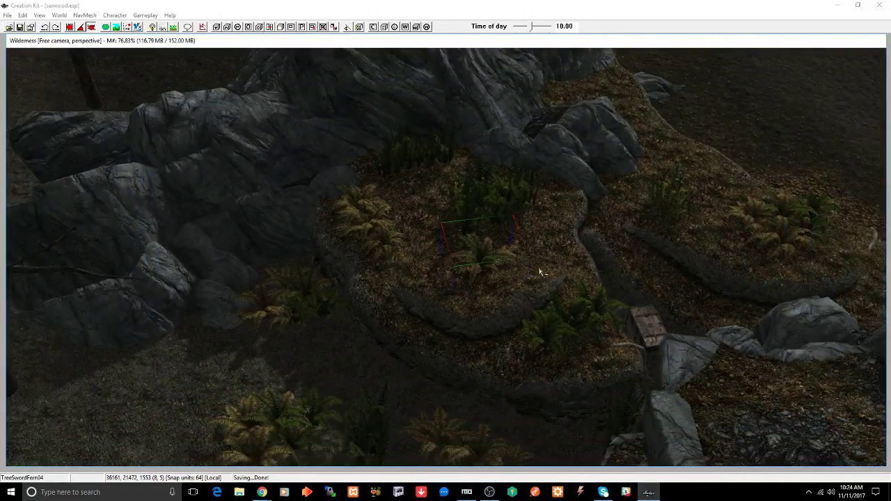
middle_drag(525, 268, 573, 255)
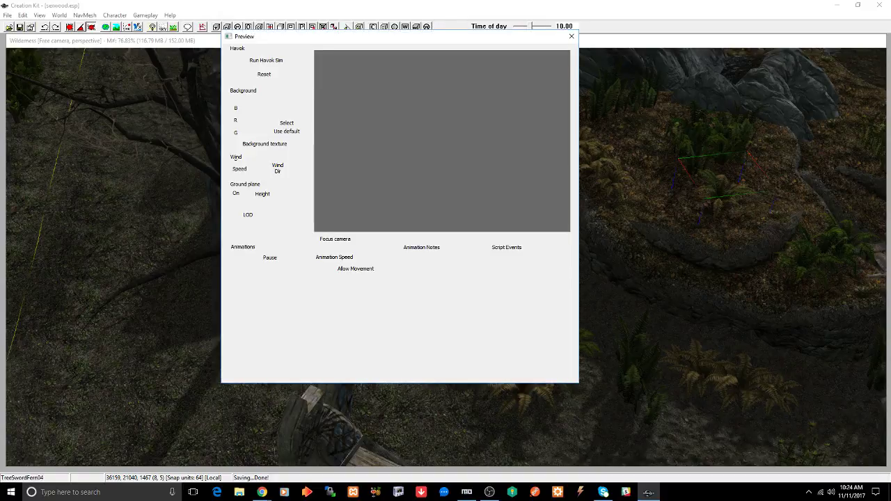
drag(430, 135, 511, 219)
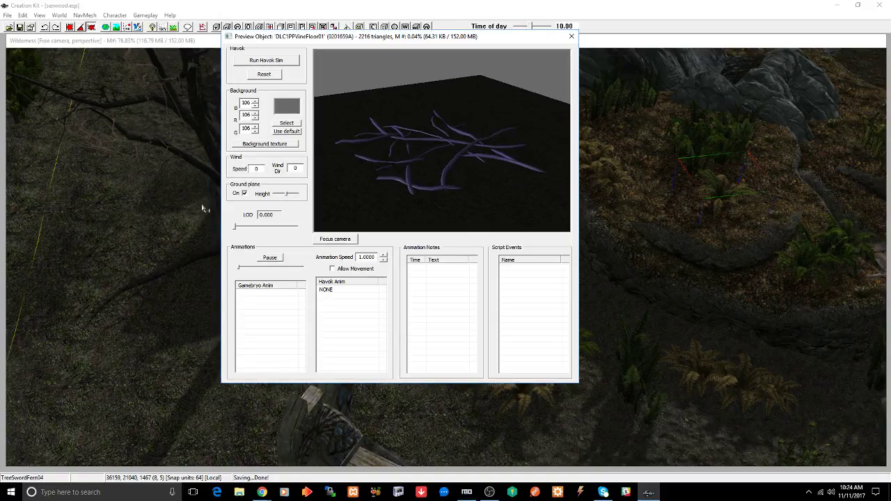
click(245, 194)
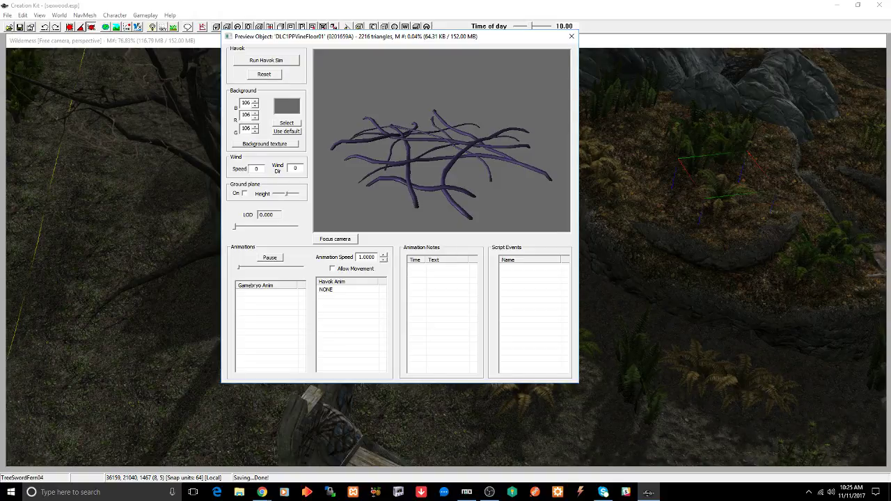
click(572, 36)
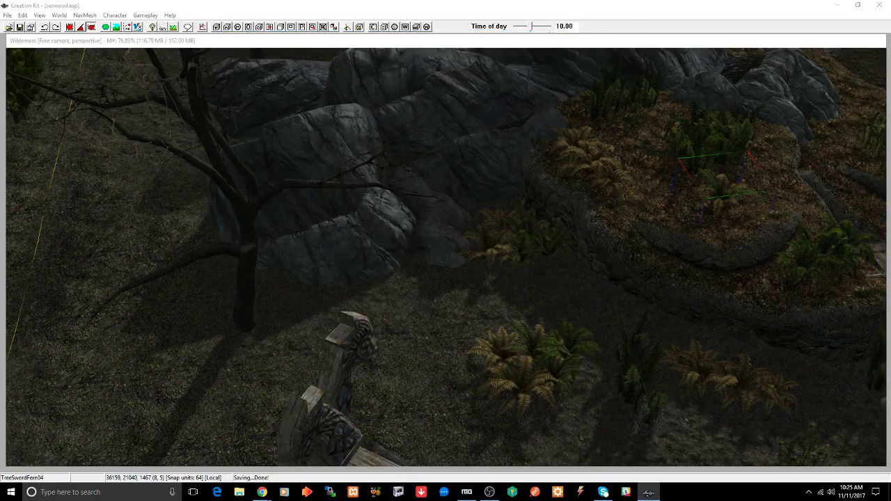
Step: Place TreeFloraJuniper01 on the ground beside the fern clusters near the bare tree, adjust its position and height, and save the plugin
drag(427, 335, 427, 354)
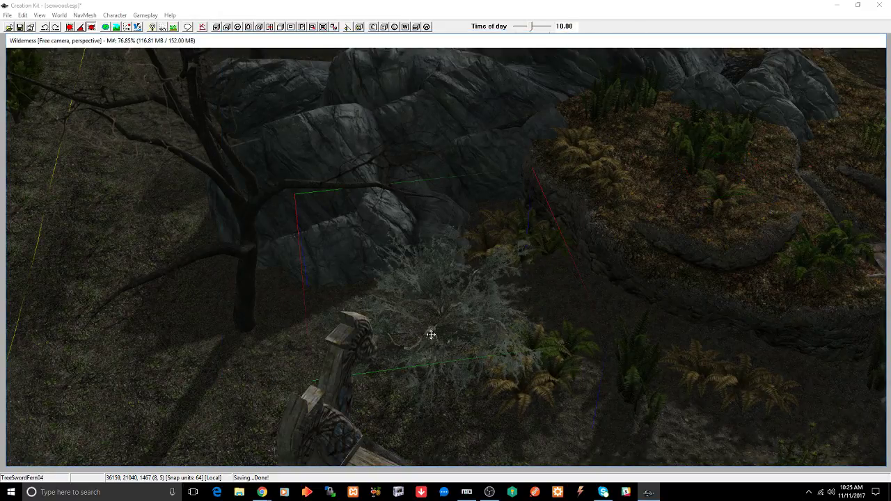
shift+middle_drag(431, 335, 470, 292)
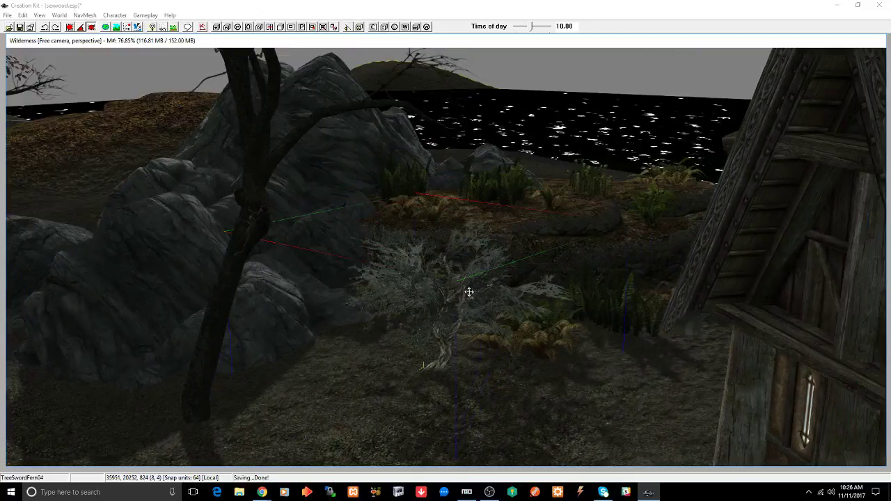
drag(470, 291, 447, 292)
key(z)
key(ctrl+s)
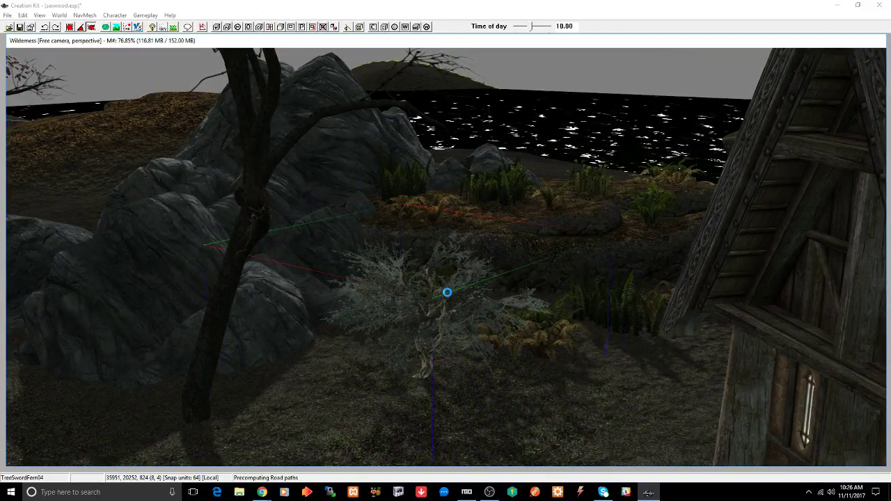
key(ctrl+s)
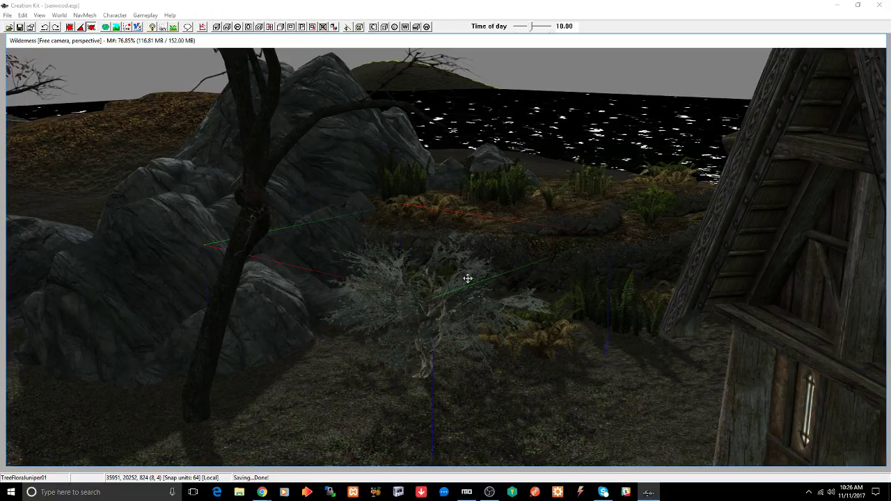
Step: Place TreeFloraLavender01 on the dirt path between the fern clusters and the leafy ledge, and save the plugin
shift+middle_drag(468, 278, 435, 308)
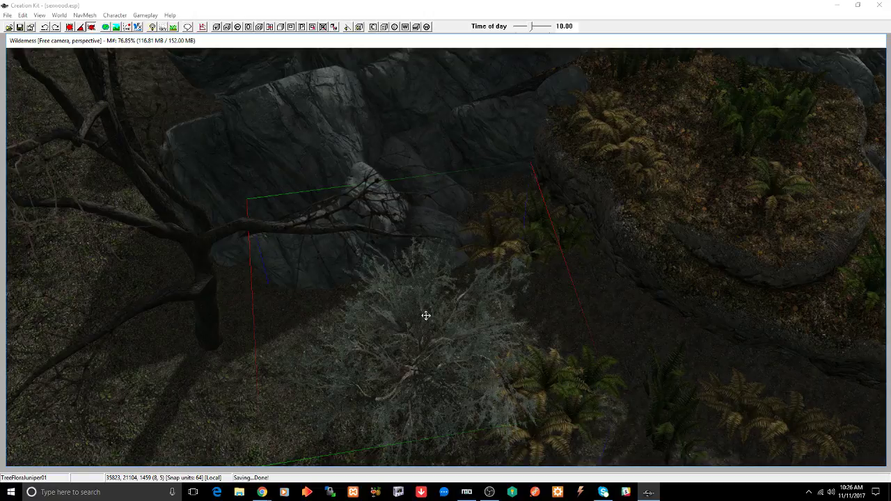
shift+middle_drag(417, 326, 508, 274)
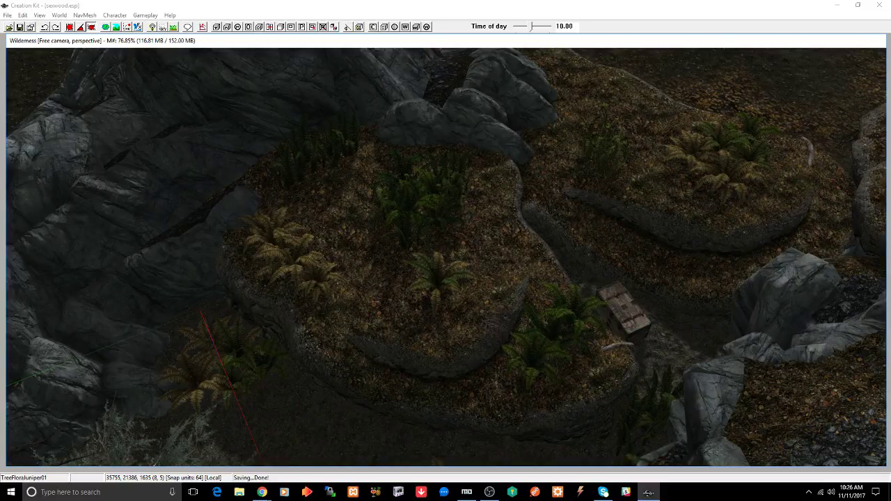
drag(865, 200, 321, 430)
mouse_move(352, 405)
middle_down()
mouse_move(408, 370)
mouse_move(348, 418)
middle_up()
scroll(481, 317, up, 6)
middle_drag(481, 316, 496, 289)
click(583, 177)
mouse_move(569, 176)
shift+middle_down()
mouse_move(551, 154)
mouse_move(535, 167)
mouse_move(536, 183)
mouse_move(558, 183)
shift+middle_up()
drag(561, 186, 525, 155)
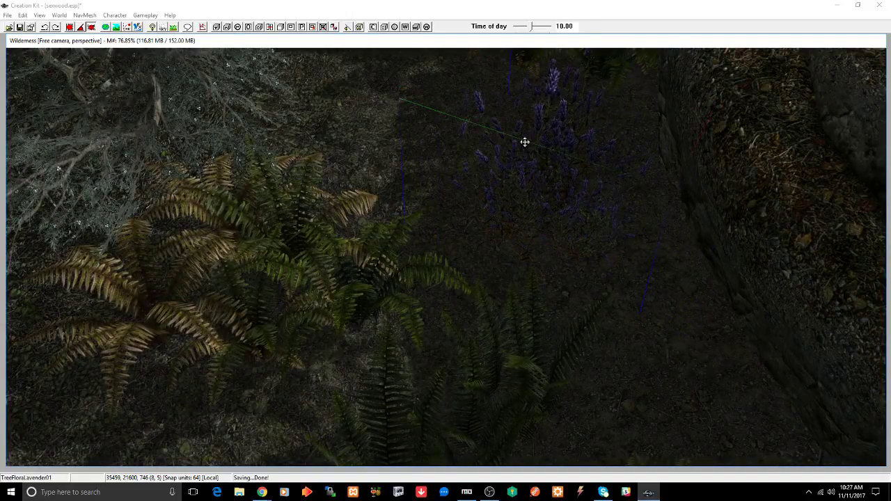
key(ctrl+s)
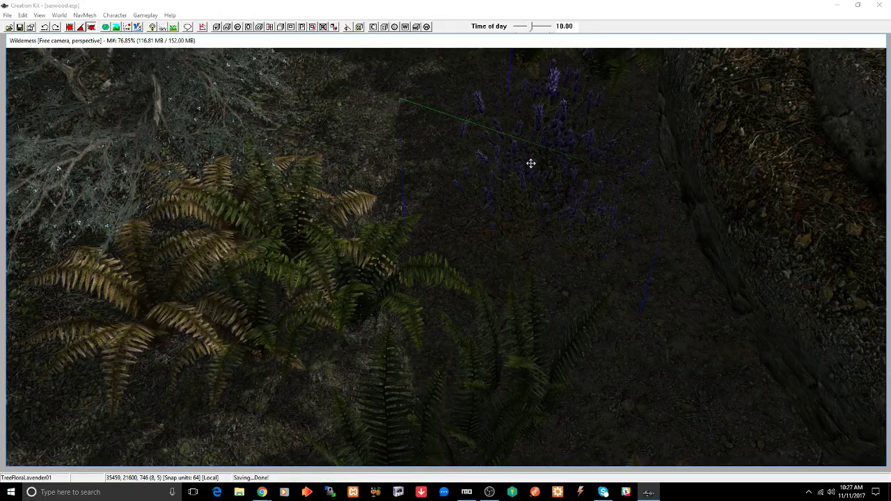
Step: Place a red-leaved bush on the lower leafy ledge beside the rocks, raise it slightly and save the plugin
scroll(549, 153, up, 3)
shift+middle_drag(559, 148, 541, 176)
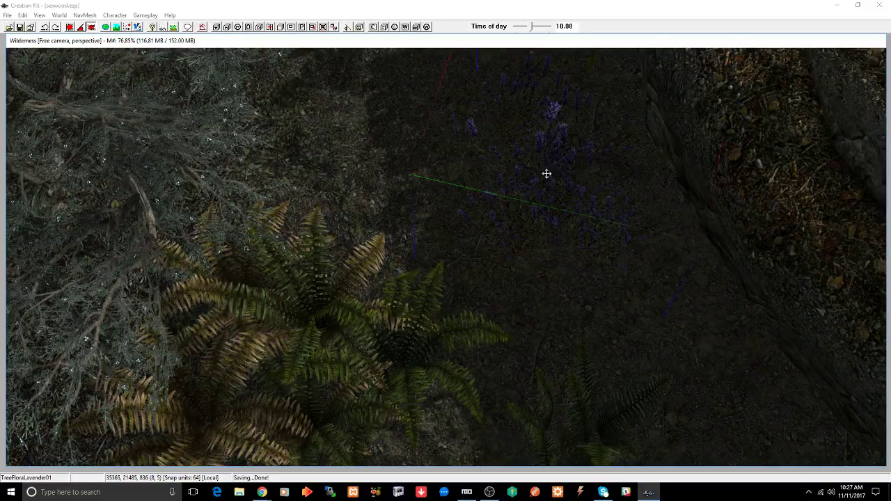
scroll(544, 174, down, 5)
scroll(606, 171, down, 4)
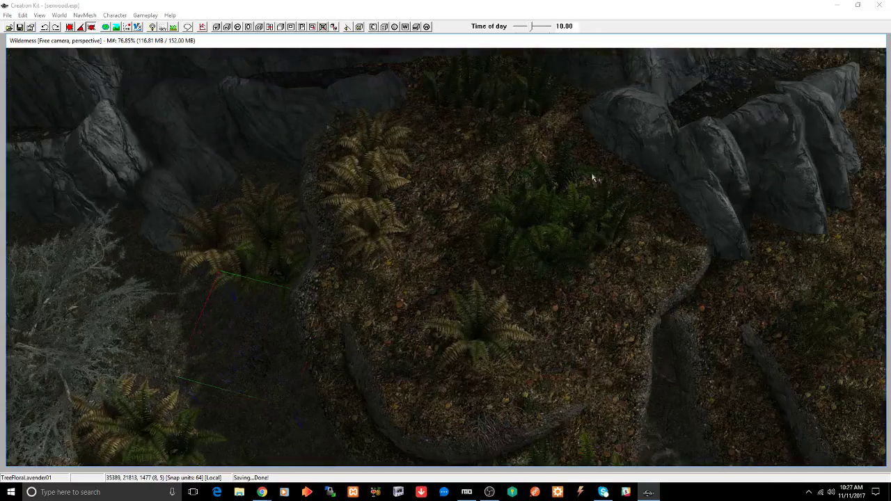
scroll(594, 178, down, 5)
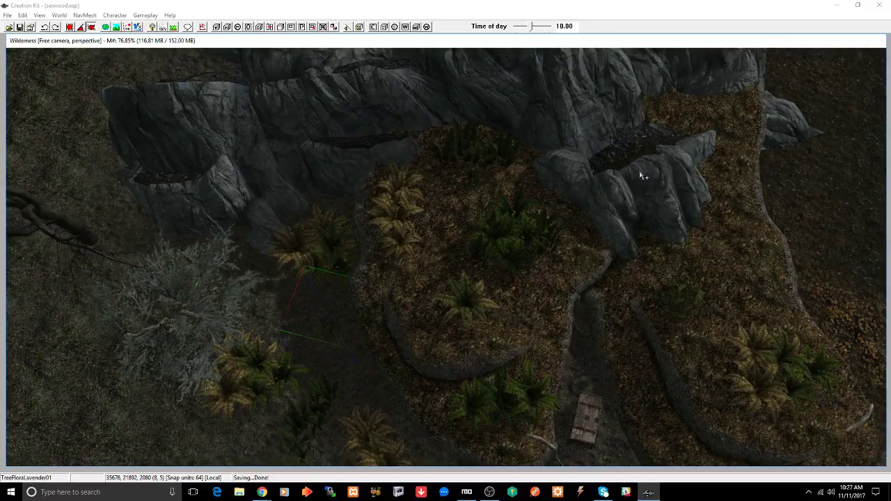
middle_drag(640, 174, 631, 172)
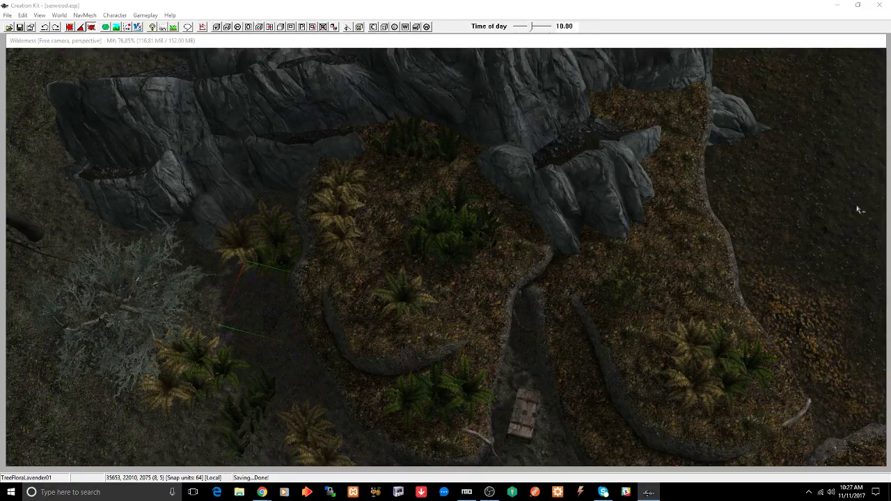
click(696, 276)
scroll(697, 276, up, 2)
shift+middle_drag(768, 259, 670, 203)
key(z)
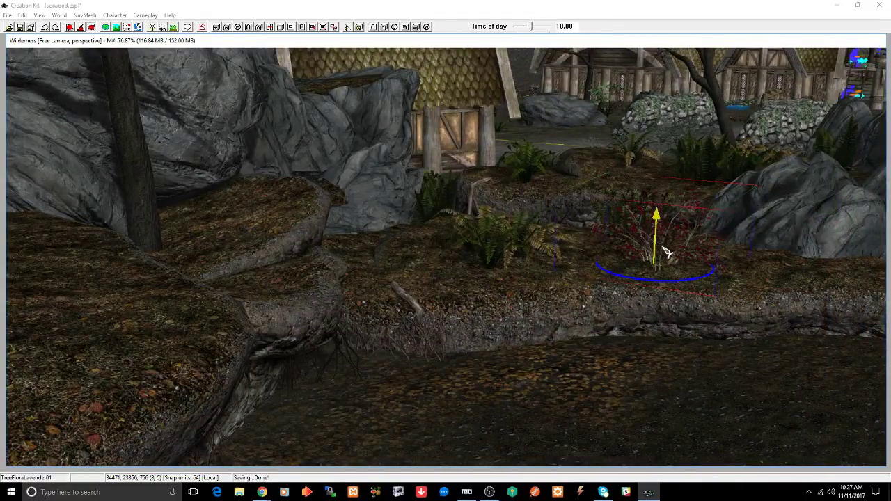
mouse_move(663, 247)
mouse_down()
mouse_move(661, 263)
mouse_move(663, 237)
mouse_up()
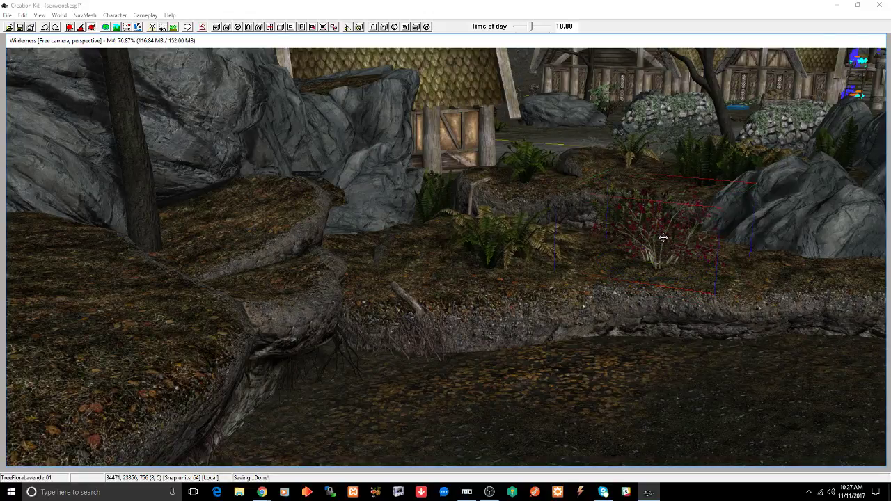
mouse_move(663, 238)
shift+middle_down()
mouse_move(673, 223)
mouse_move(667, 227)
shift+middle_up()
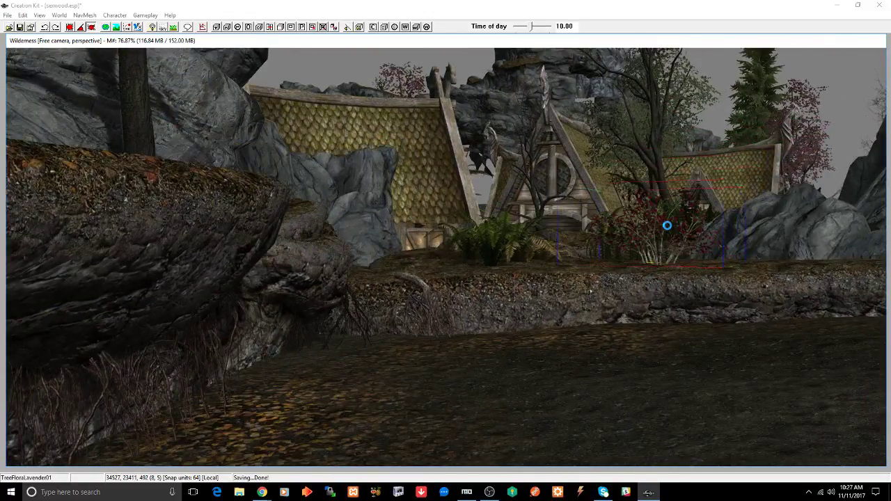
key(ctrl+s)
Step: Look over the village from above, examining its houses, including WRHouseShack01 and WRHouseWind02, and the surrounding vegetation
scroll(668, 225, down, 6)
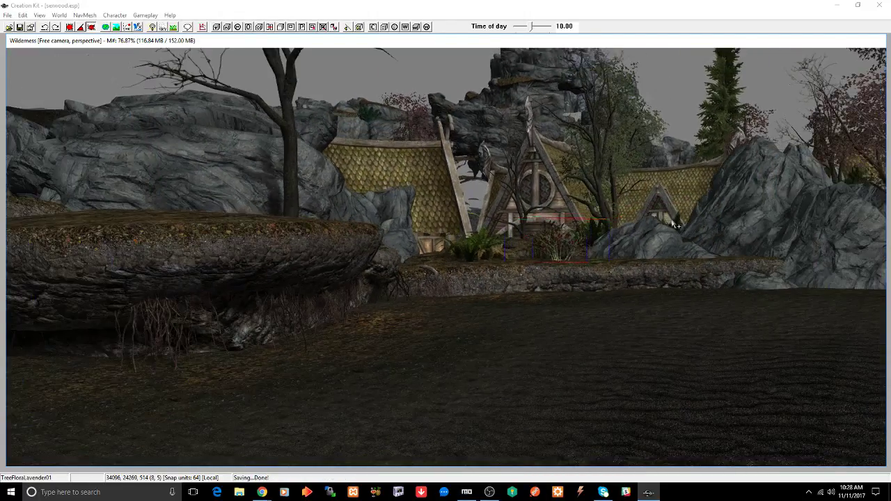
shift+middle_drag(672, 221, 723, 334)
middle_drag(727, 291, 538, 402)
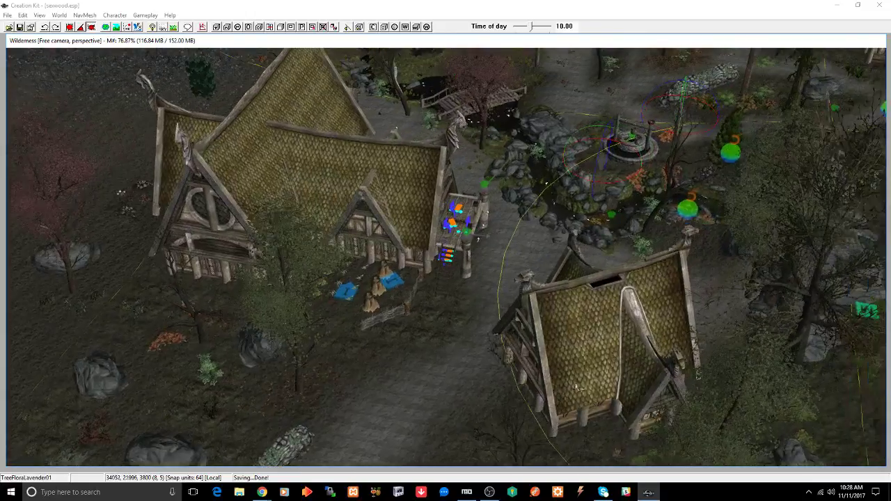
middle_drag(654, 157, 582, 198)
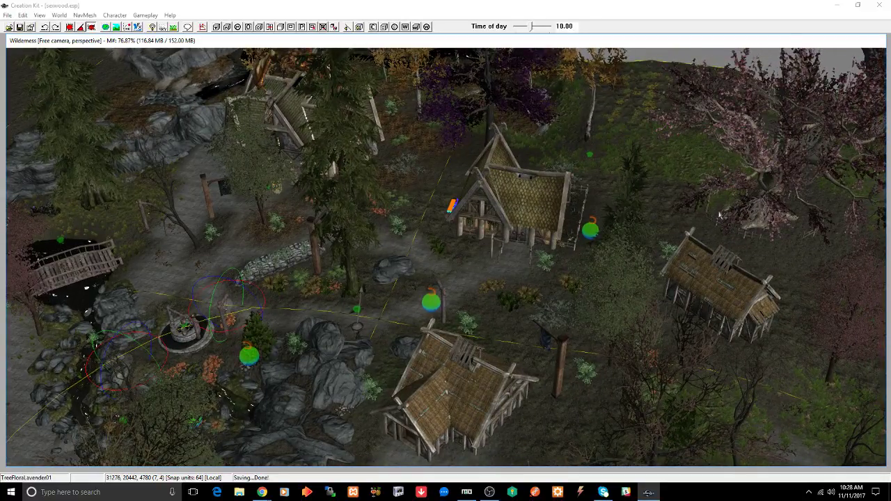
click(720, 263)
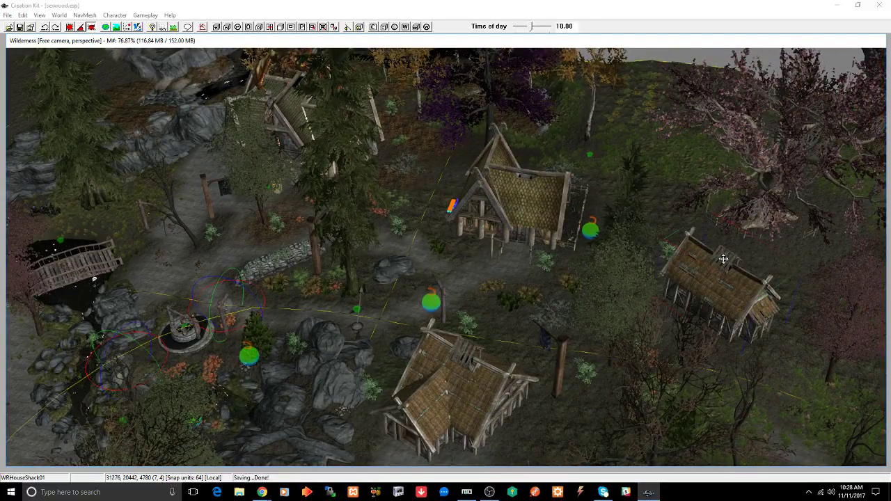
middle_drag(704, 230, 573, 259)
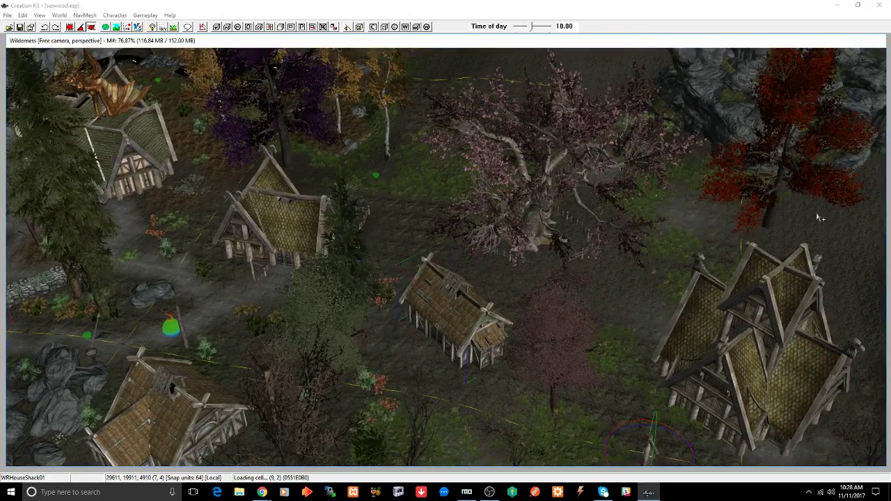
middle_drag(819, 218, 720, 219)
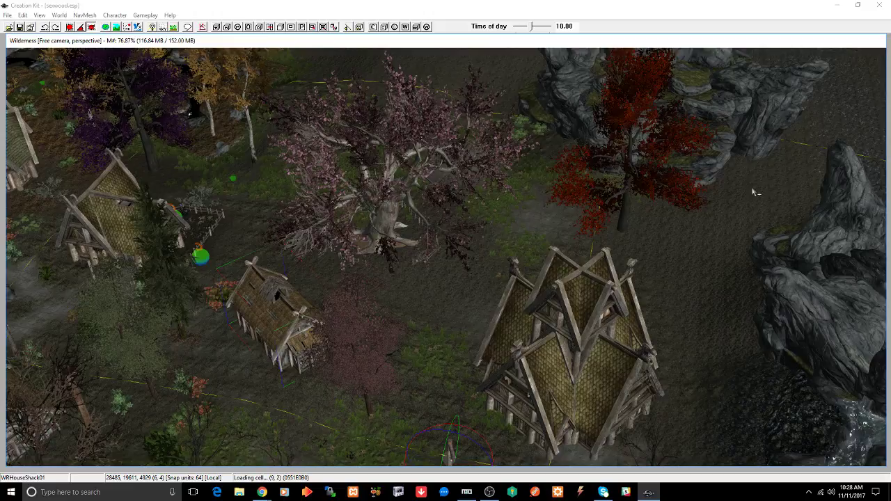
click(598, 284)
middle_drag(597, 284, 431, 225)
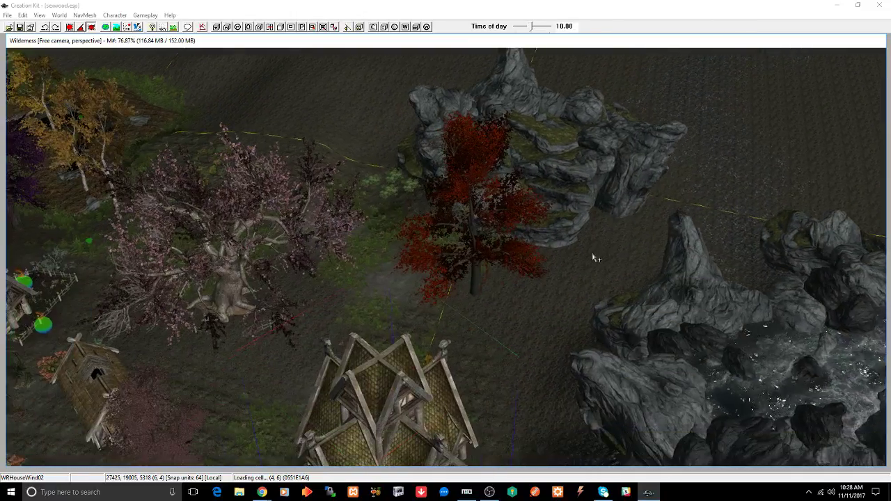
Step: Examine the bare ground around the red CHPZ_ZTrees_11skyred tree, the mossy rock cliffs and the waterfall from several angles
click(562, 210)
scroll(573, 374, down, 10)
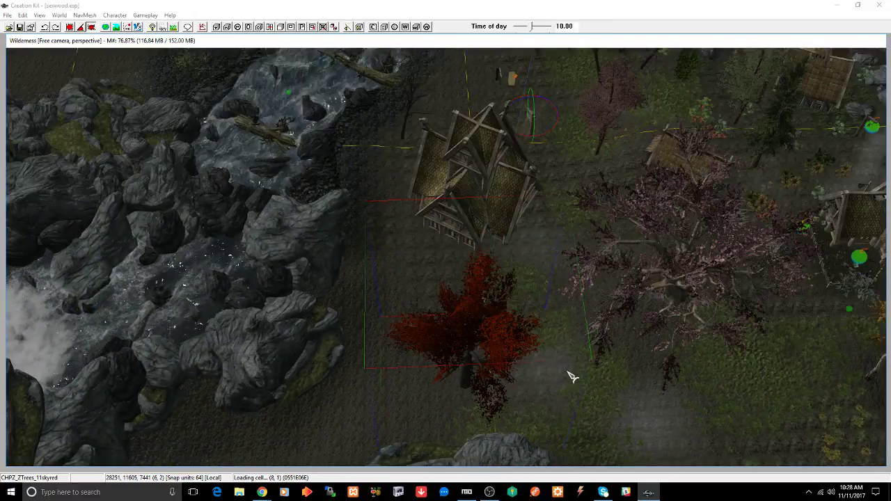
scroll(476, 397, up, 10)
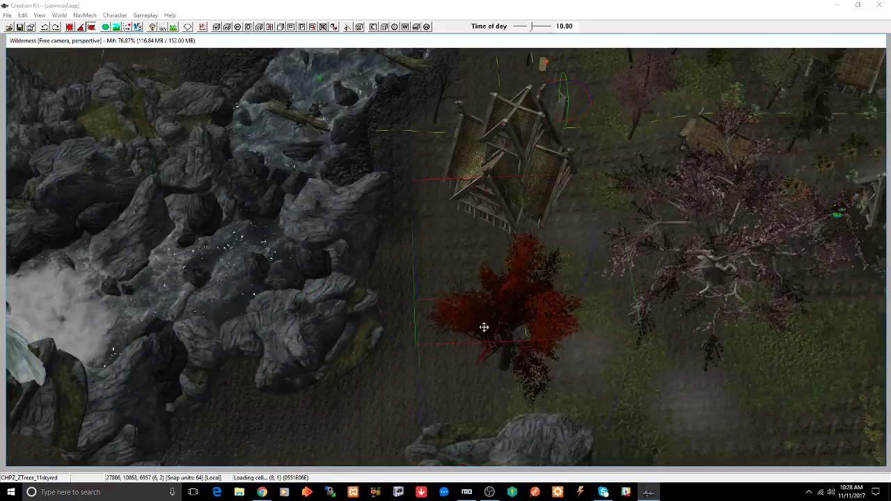
middle_drag(484, 327, 703, 139)
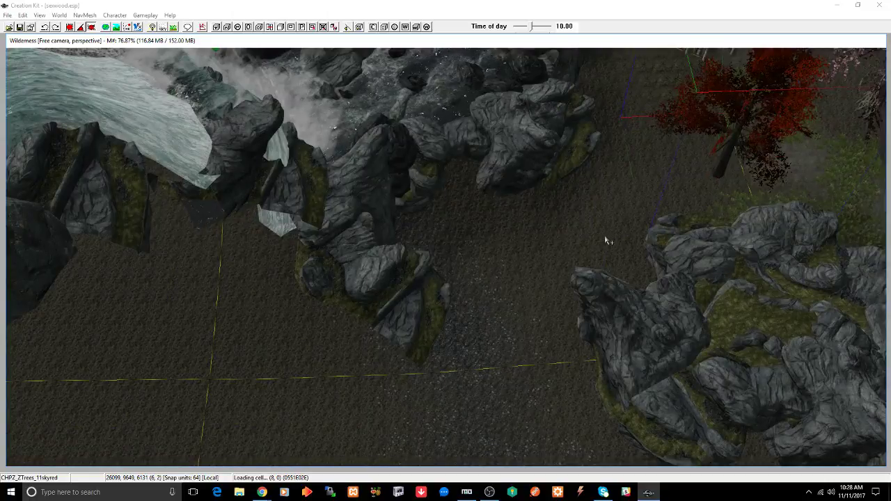
shift+middle_drag(604, 235, 547, 186)
middle_drag(543, 229, 543, 287)
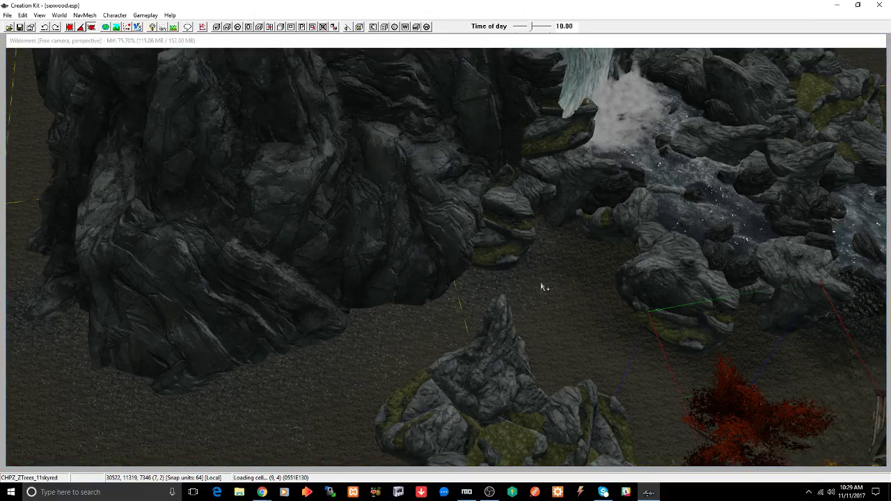
click(488, 346)
shift+middle_drag(488, 346, 470, 362)
middle_drag(647, 339, 549, 269)
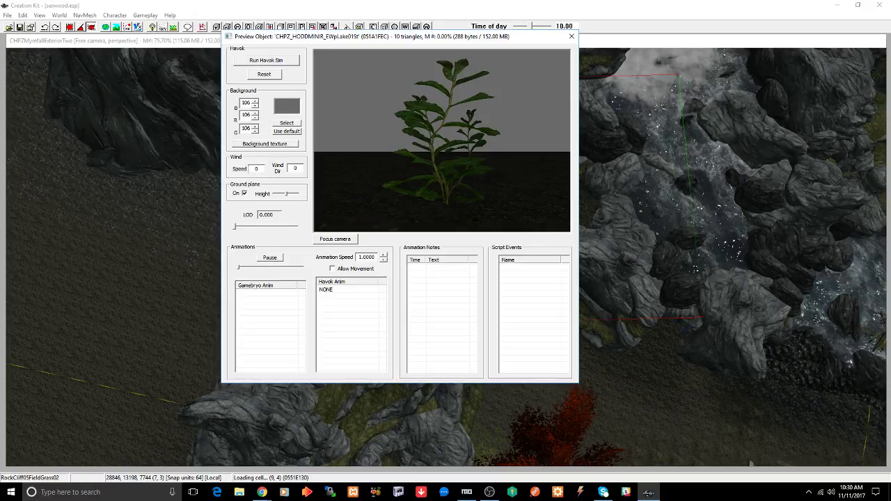
Step: Examine the CHPZ_HODDMINIR_EWpLake01St plant from another angle in its preview and close the preview
drag(478, 139, 557, 120)
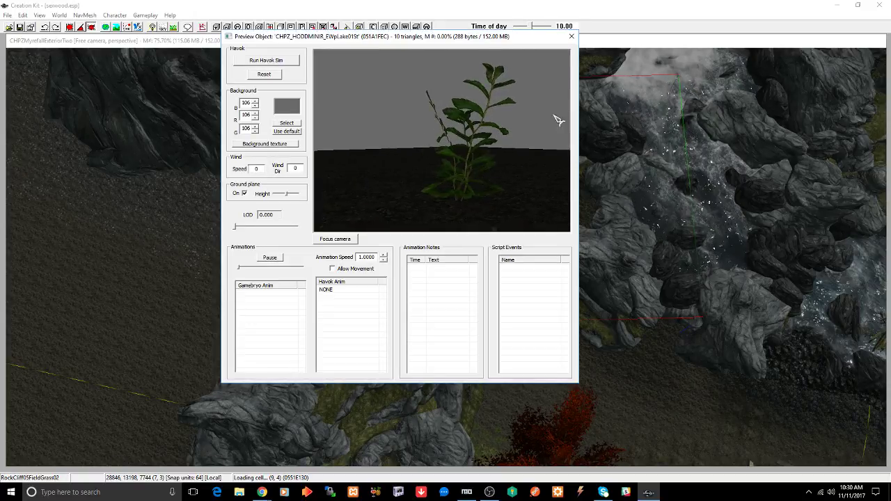
click(572, 36)
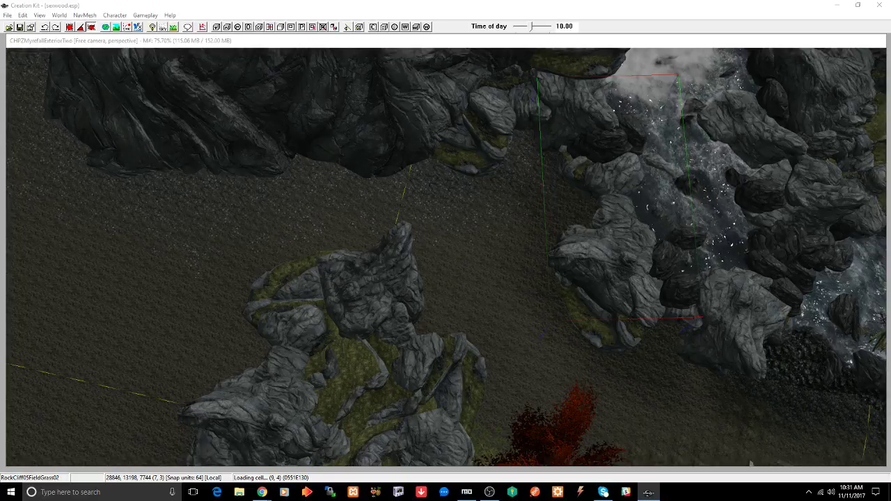
Step: Preview the DirtCliffs01 object from several angles, then its DirtCliffs01FieldGrass01 and DirtCliffs01Moss variants, and close the previews
shift+middle_drag(422, 118, 637, 225)
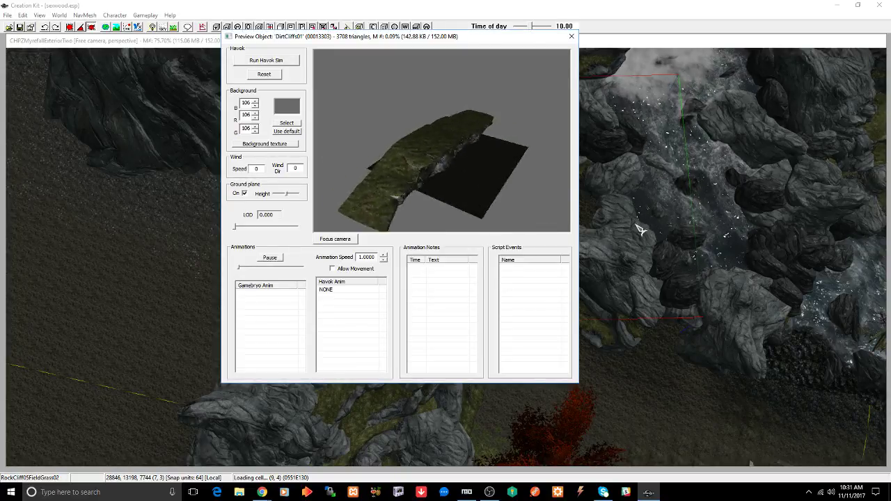
drag(641, 230, 357, 203)
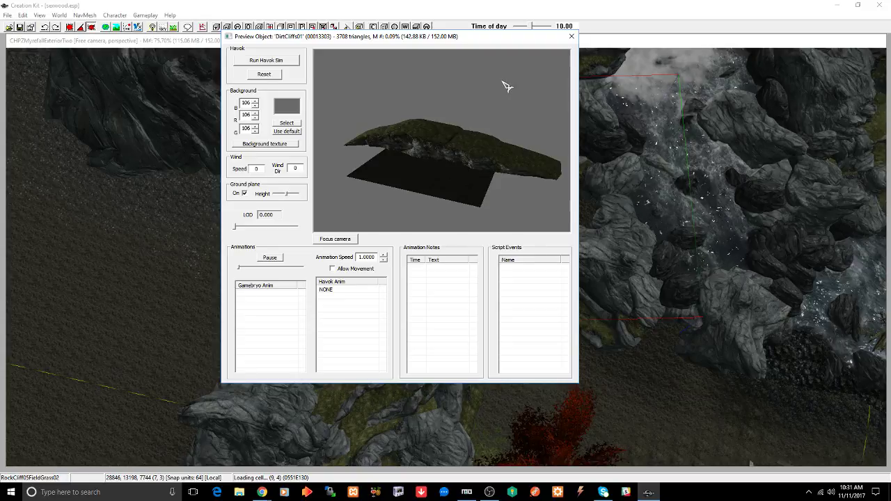
click(572, 36)
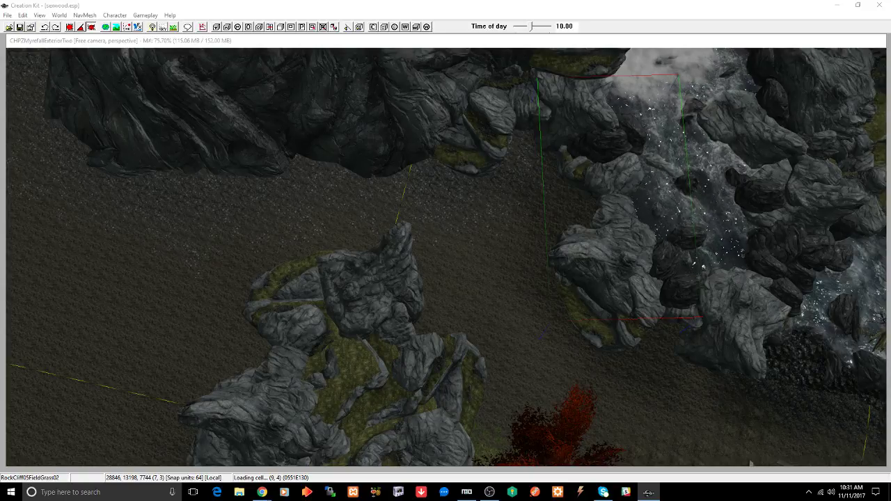
shift+middle_drag(485, 129, 645, 242)
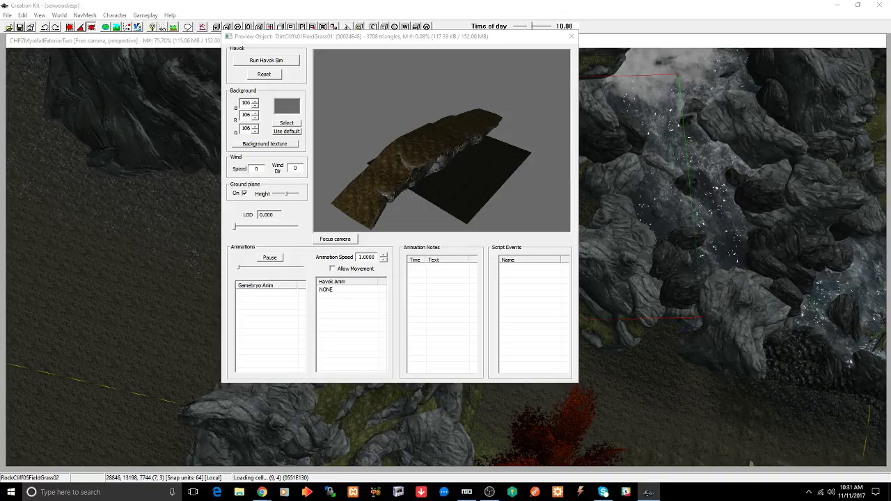
key(Down)
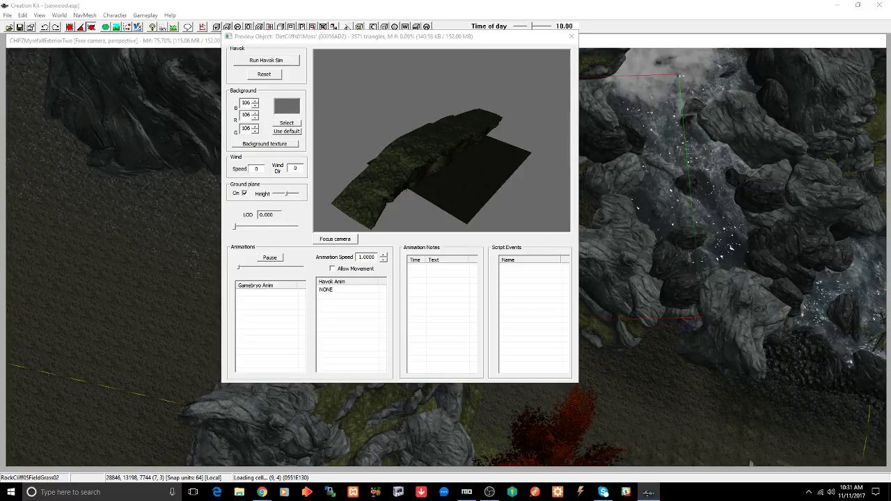
click(572, 36)
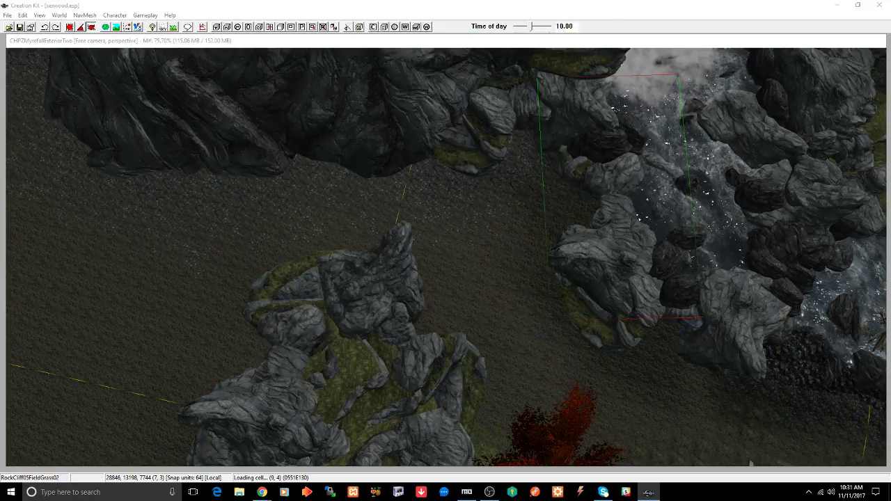
Step: Place the DirtCliffs01Moss object near the waterfall rocks, rotate it and move it against the base of the dark cliff
drag(636, 209, 485, 277)
right_drag(498, 250, 501, 243)
drag(505, 247, 424, 165)
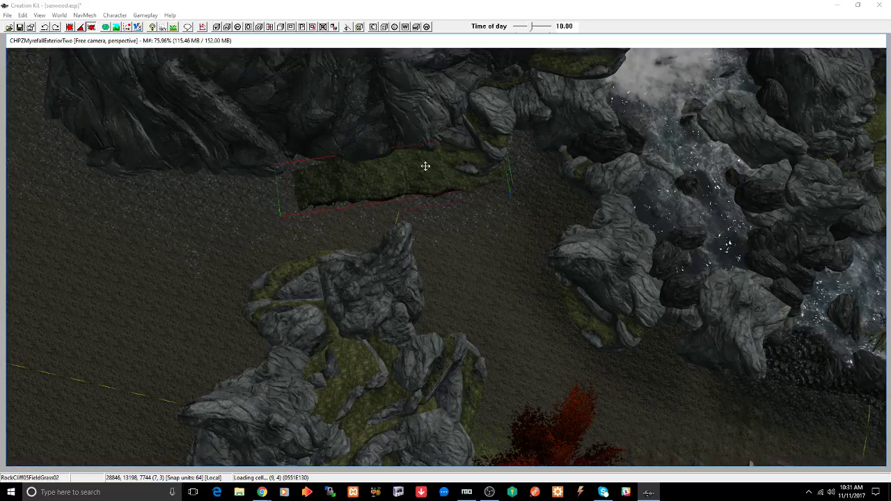
Step: Shift the mossy dirt ledge along the cliff base away from the waterfall and rotate it to follow the rock wall
shift+middle_drag(434, 175, 592, 209)
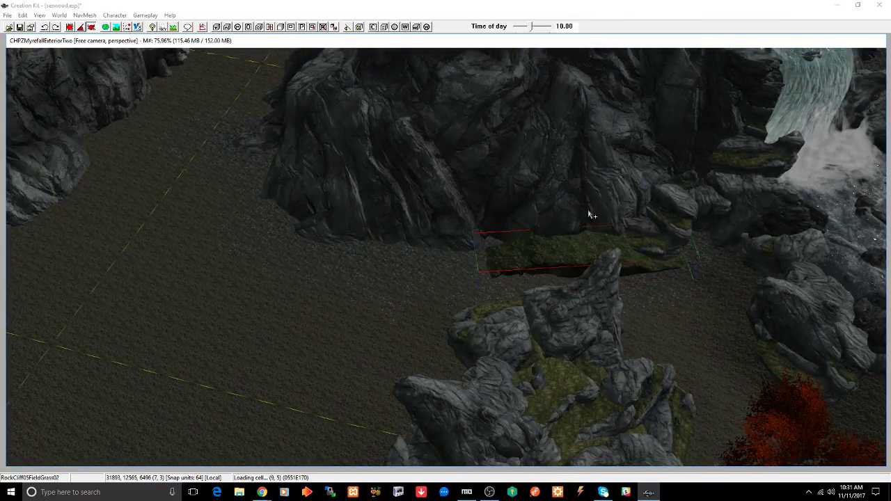
scroll(591, 213, up, 2)
scroll(589, 216, up, 4)
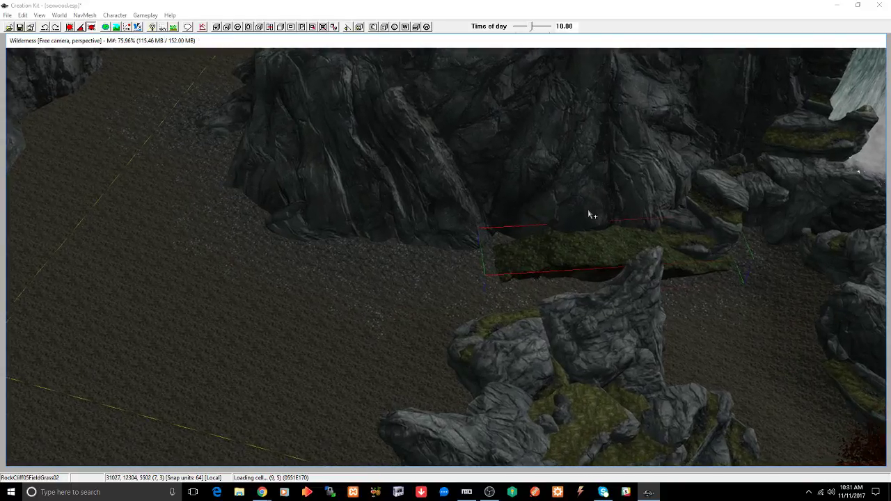
scroll(589, 215, up, 4)
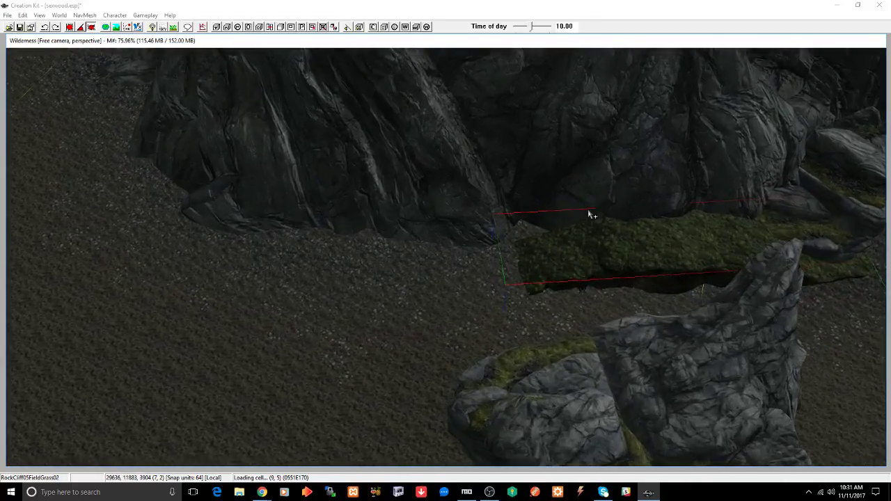
middle_drag(685, 174, 634, 183)
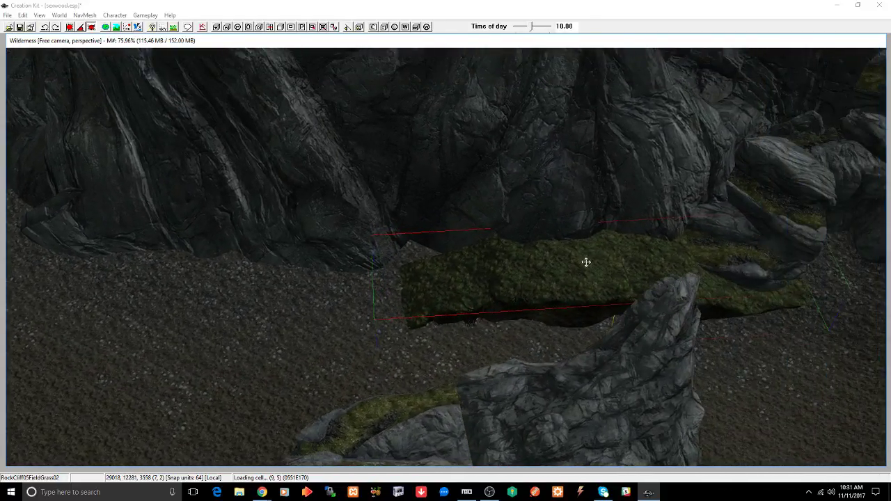
drag(587, 262, 390, 253)
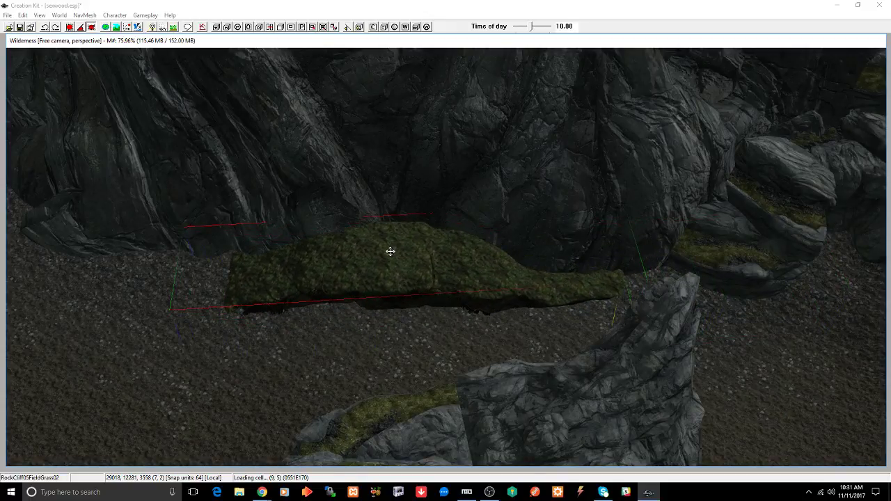
right_drag(390, 253, 418, 253)
drag(418, 252, 403, 243)
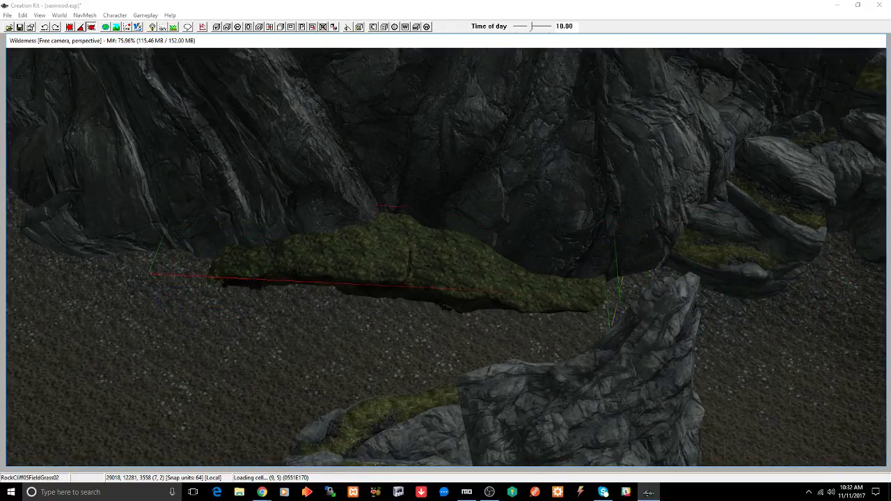
Step: Nudge the DirtCliffs01Moss ledge closer into the cliff wall and save the plugin
shift+middle_drag(410, 238, 439, 246)
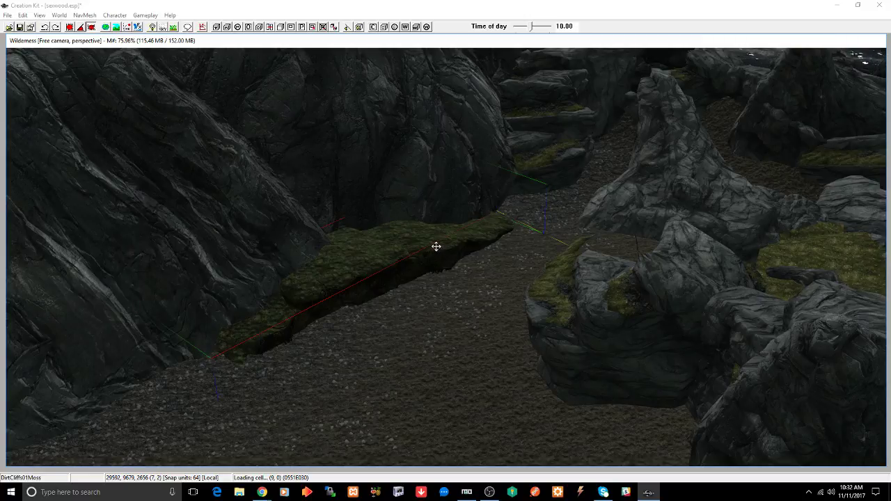
shift+middle_drag(436, 247, 410, 281)
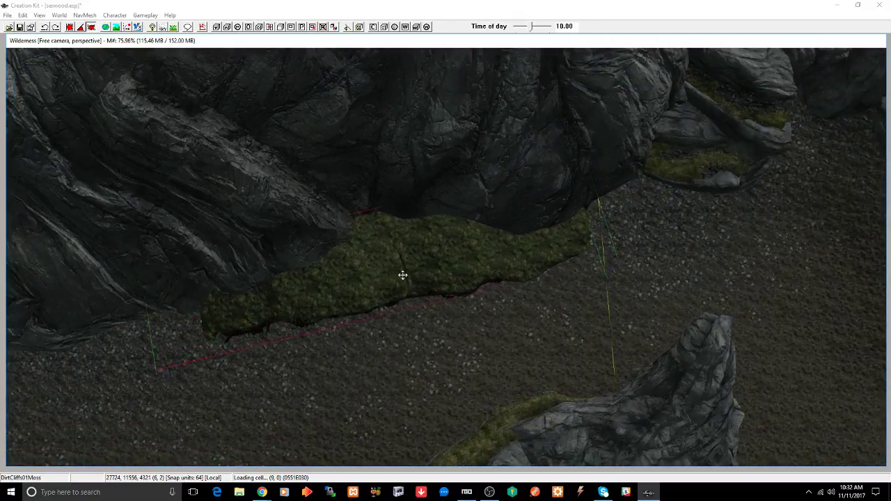
drag(403, 275, 393, 268)
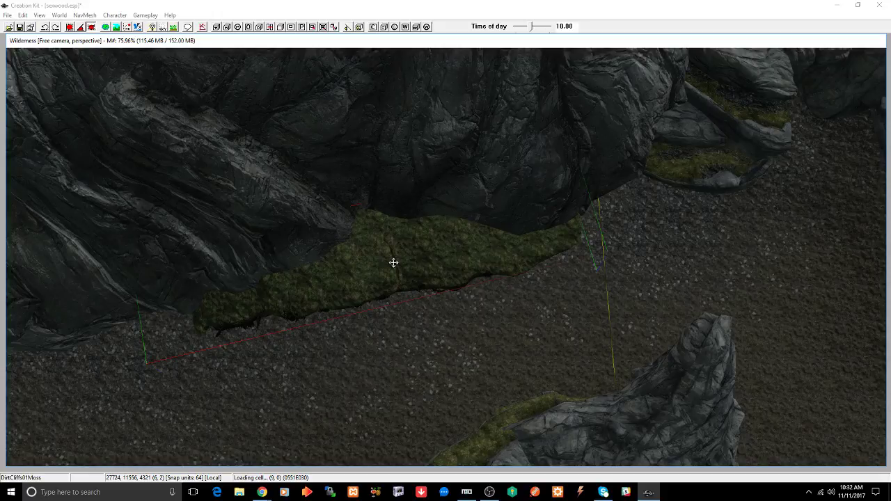
key(ctrl+s)
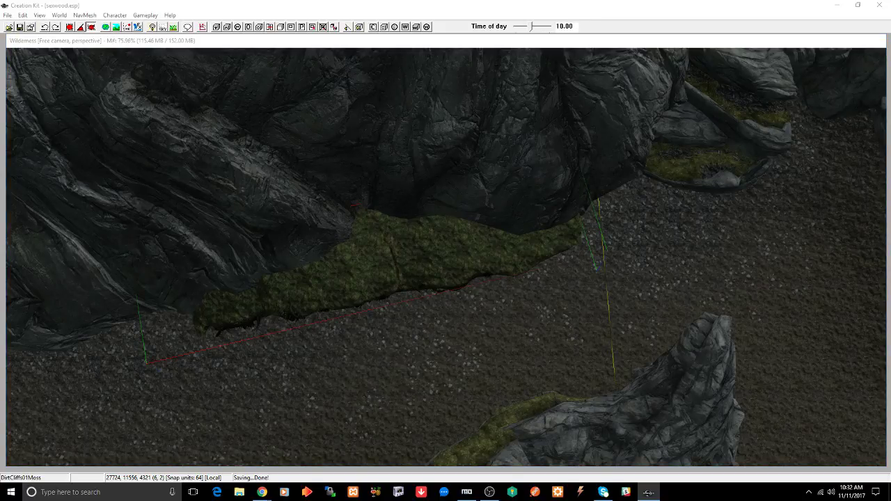
Step: Preview the DirtCliffs02 object and close the preview
drag(482, 142, 528, 225)
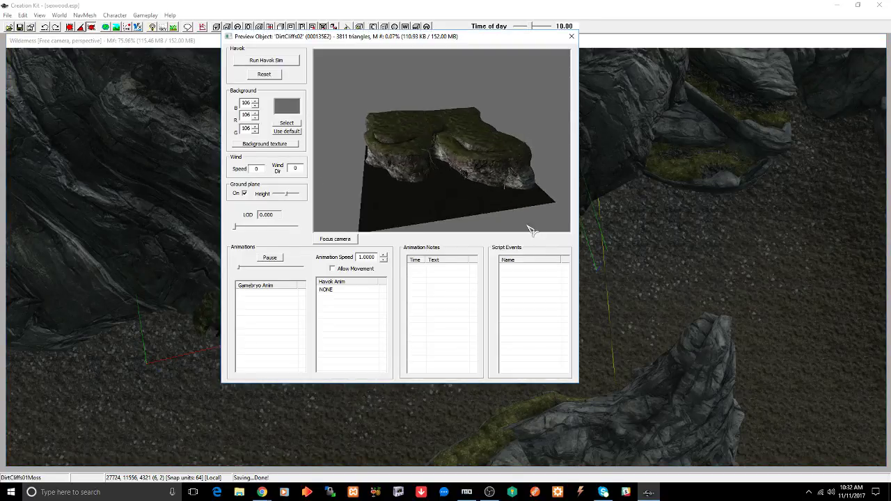
click(572, 39)
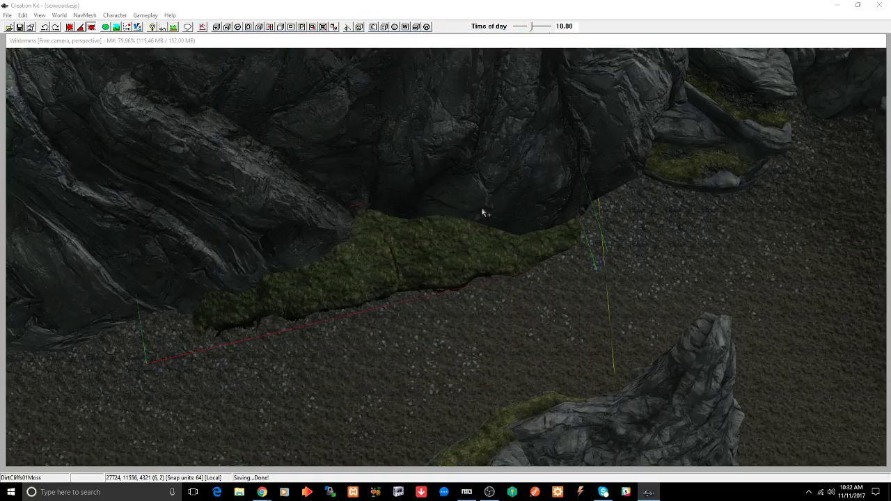
Step: Place a rock on the mossy shelf of the RockCliff05FieldGrass02 outcrop across the path from the moss ledge
shift+middle_drag(385, 264, 448, 238)
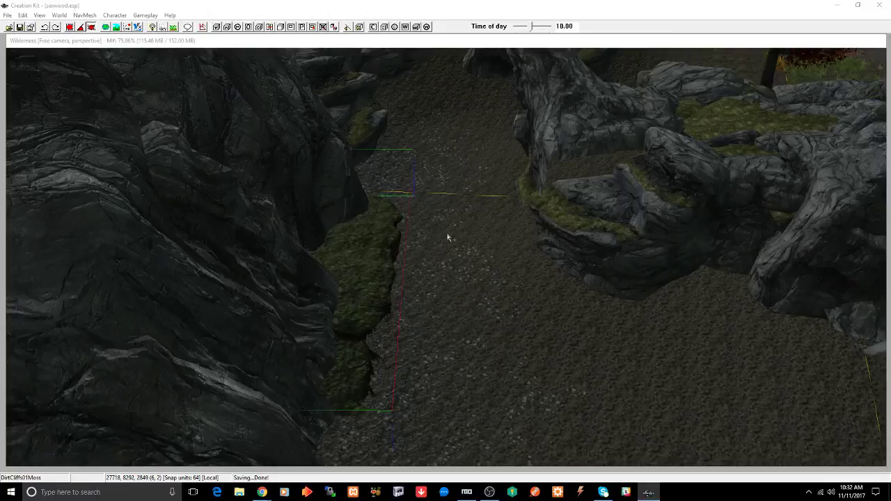
middle_drag(518, 228, 491, 275)
click(519, 225)
scroll(519, 225, up, 3)
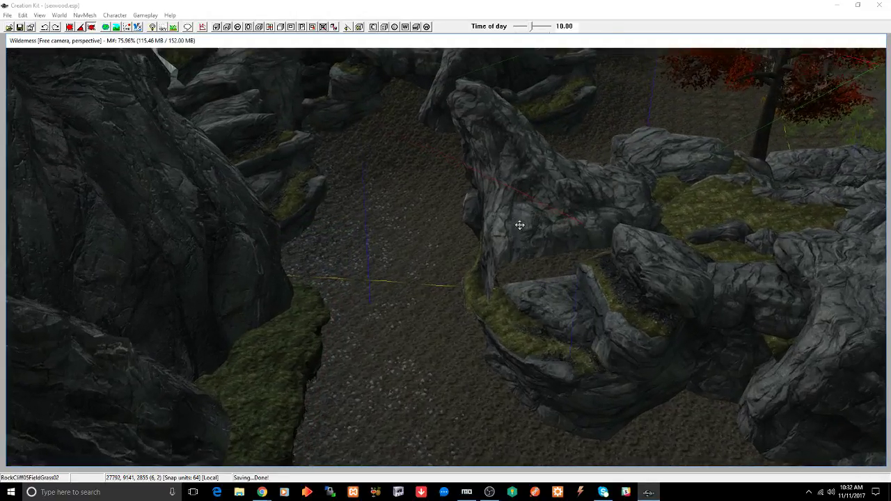
middle_drag(520, 225, 547, 205)
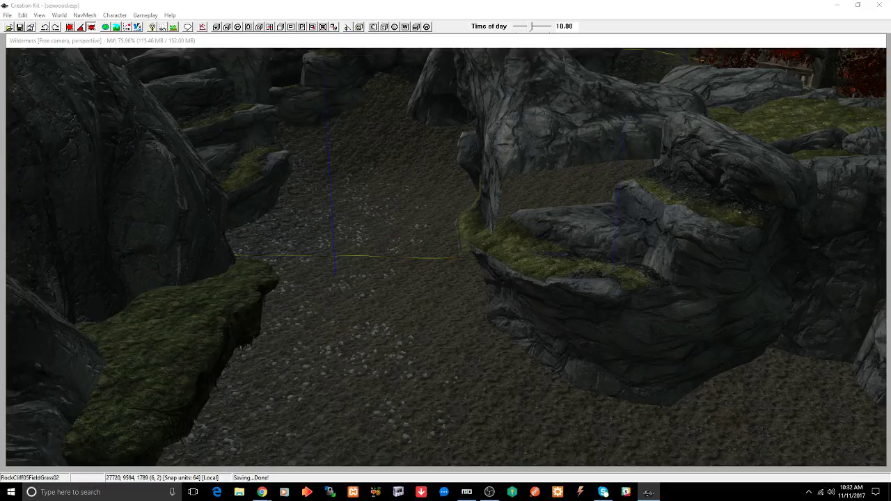
drag(538, 220, 563, 183)
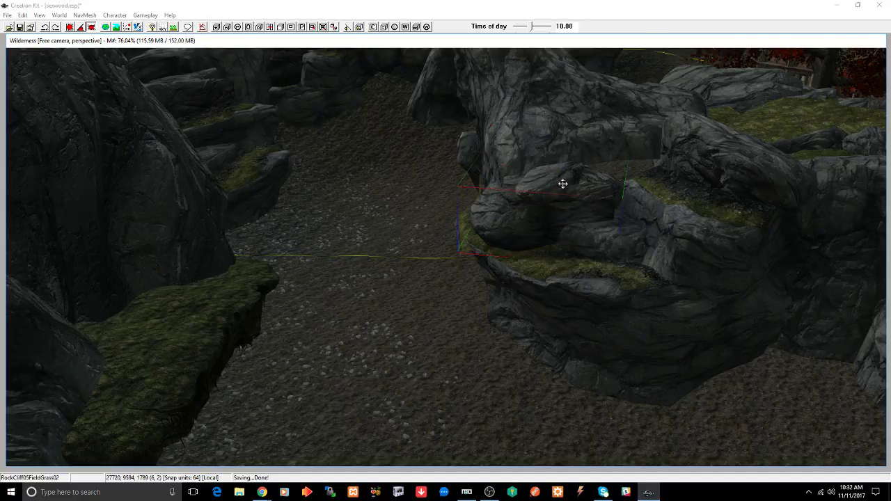
Step: Rotate the new rock slightly and shift it toward the path-side corner of the mossy shelf
mouse_move(563, 183)
shift+middle_down()
mouse_move(576, 172)
mouse_move(573, 185)
mouse_move(556, 190)
shift+middle_up()
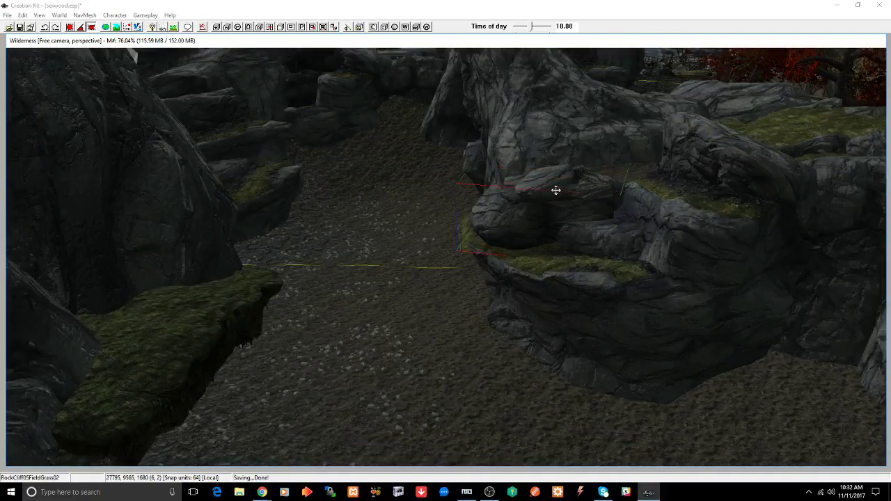
key(w)
drag(547, 176, 537, 177)
key(w)
shift+middle_drag(545, 169, 567, 189)
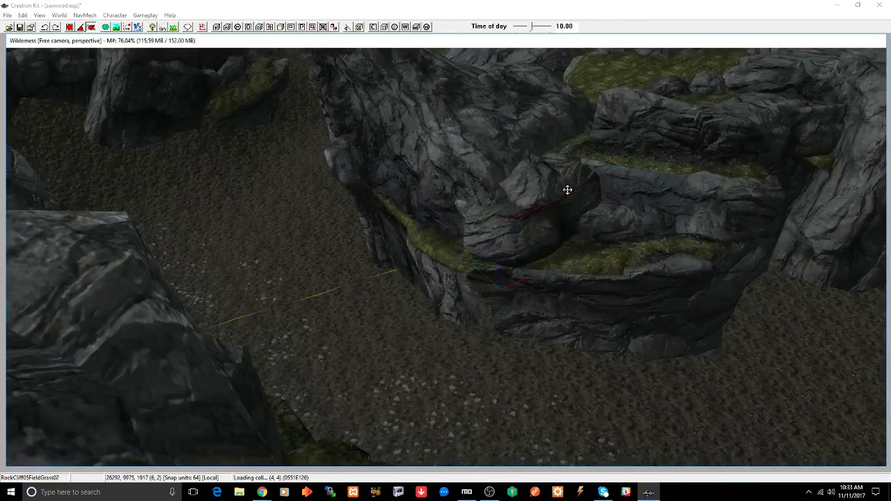
scroll(567, 189, up, 3)
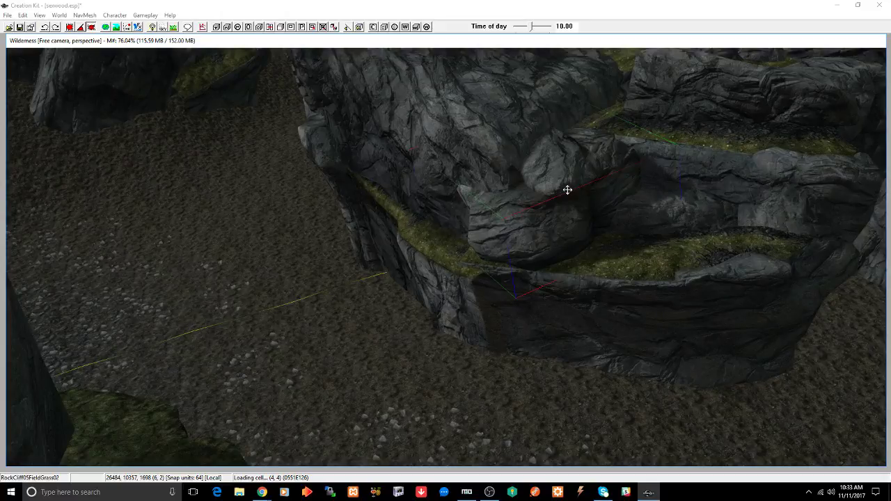
drag(568, 189, 529, 200)
mouse_move(529, 200)
shift+middle_down()
mouse_move(569, 167)
mouse_move(594, 176)
mouse_move(532, 200)
mouse_move(513, 193)
mouse_move(513, 202)
shift+middle_up()
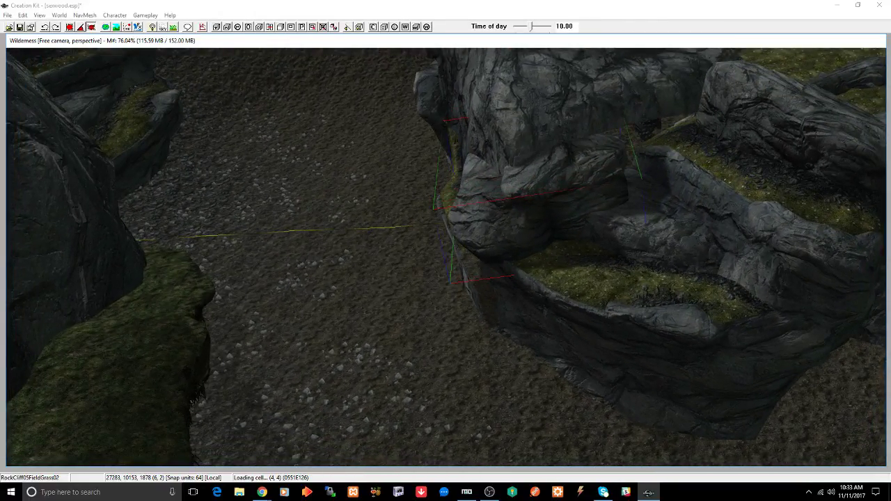
Step: Place a tall upright rock behind the shelf rock, move and rotate it against the cliff, and save the plugin
drag(674, 165, 646, 116)
middle_drag(647, 116, 651, 149)
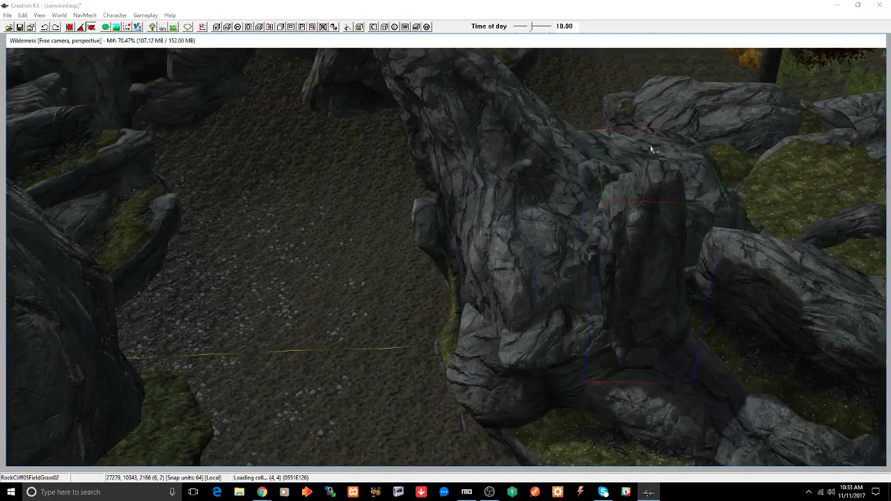
mouse_move(679, 184)
shift+middle_down()
mouse_move(645, 187)
mouse_move(634, 174)
mouse_move(685, 172)
shift+middle_up()
drag(645, 200, 615, 225)
right_drag(615, 225, 585, 225)
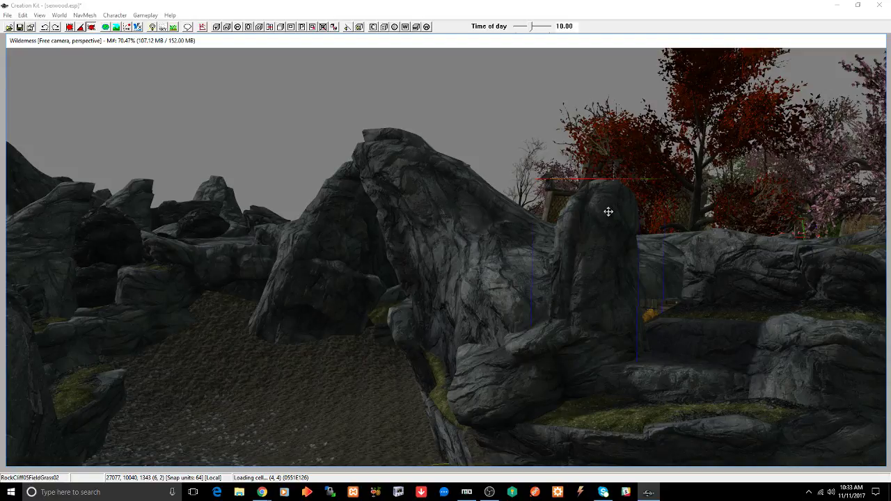
key(ctrl+s)
Step: Add another large rock beside the upright one, rotate it and lower it into the gap between the cliffs
mouse_move(618, 236)
shift+middle_down()
mouse_move(597, 243)
mouse_move(603, 237)
shift+middle_up()
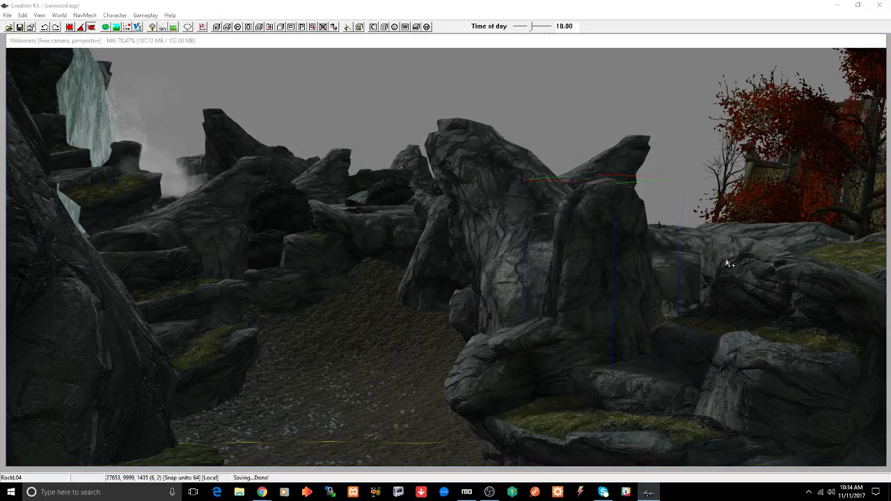
drag(667, 325, 665, 291)
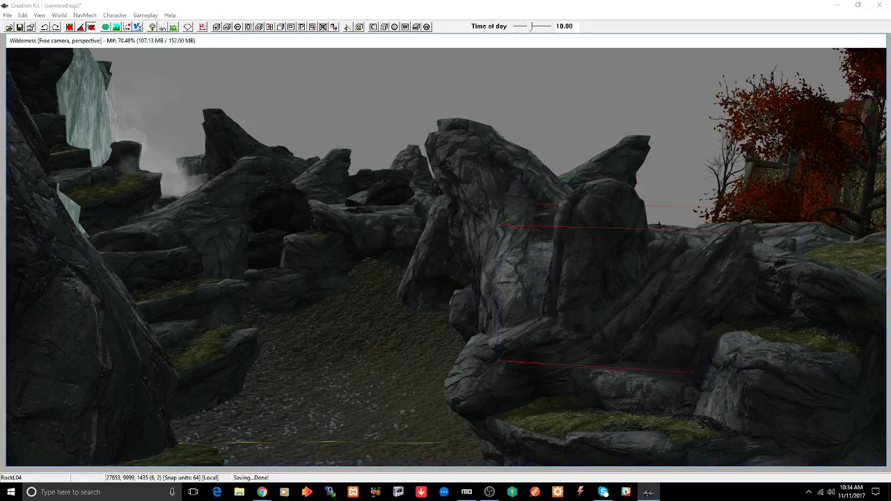
shift+middle_drag(672, 289, 646, 339)
shift+middle_drag(701, 285, 647, 276)
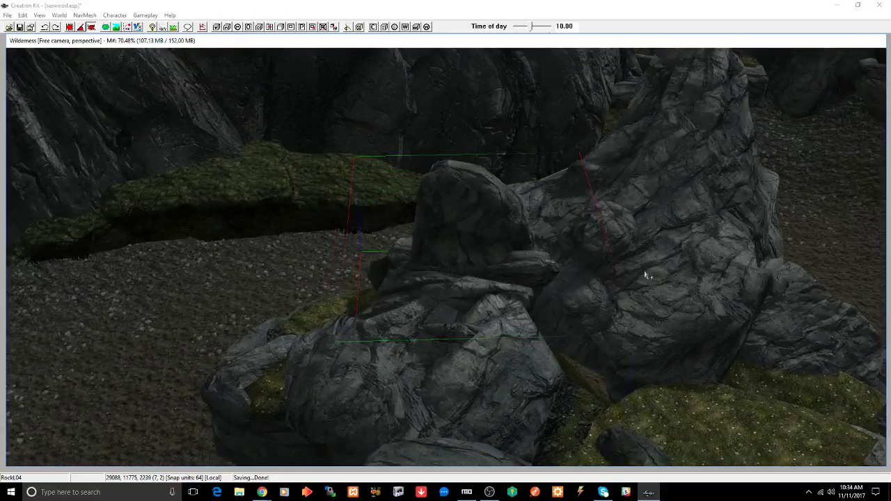
right_drag(484, 289, 527, 238)
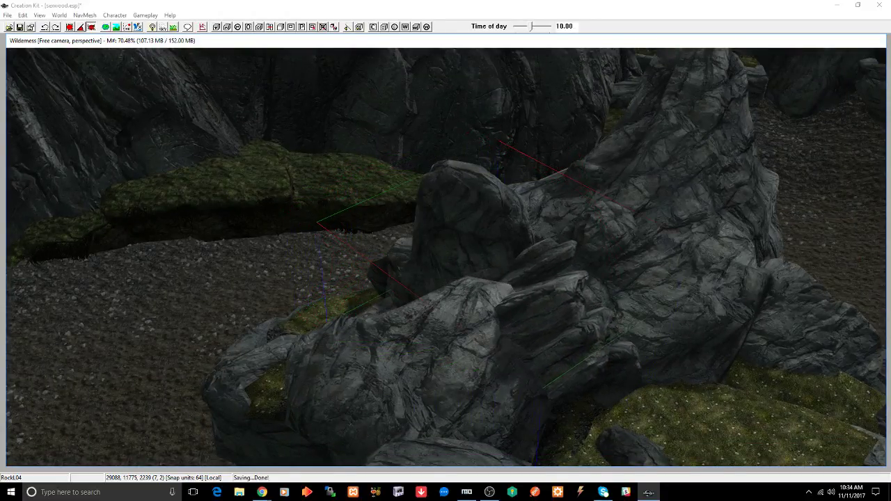
shift+middle_drag(585, 307, 605, 303)
drag(562, 227, 562, 249)
shift+middle_drag(576, 231, 618, 207)
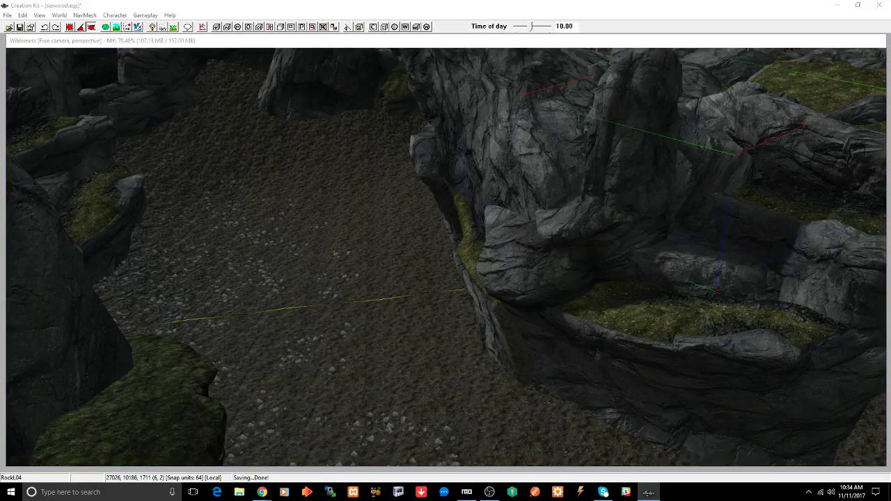
Step: Place another rock beneath the path-side corner of the outcrop, adjust its position against the cliff foot, and save the plugin
click(516, 351)
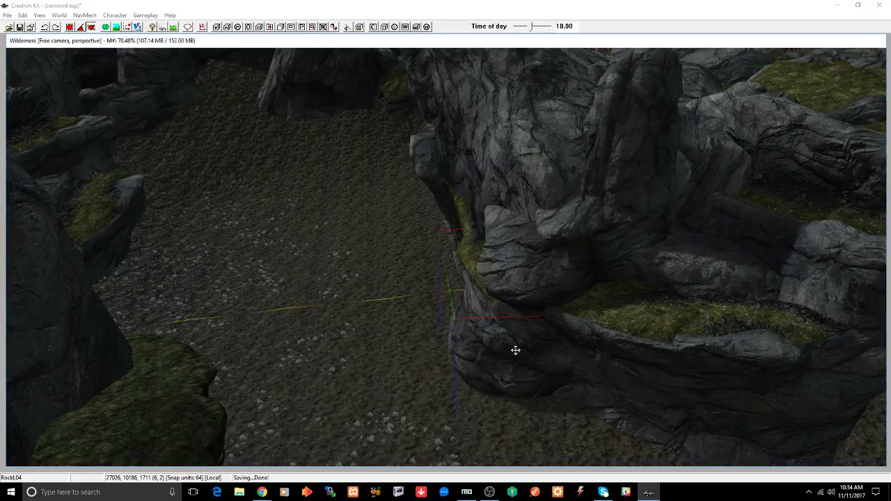
drag(515, 350, 527, 377)
mouse_move(540, 360)
shift+middle_down()
mouse_move(547, 346)
mouse_move(534, 368)
shift+middle_up()
drag(534, 368, 522, 345)
key(z)
shift+middle_drag(522, 345, 714, 249)
scroll(614, 328, up, 5)
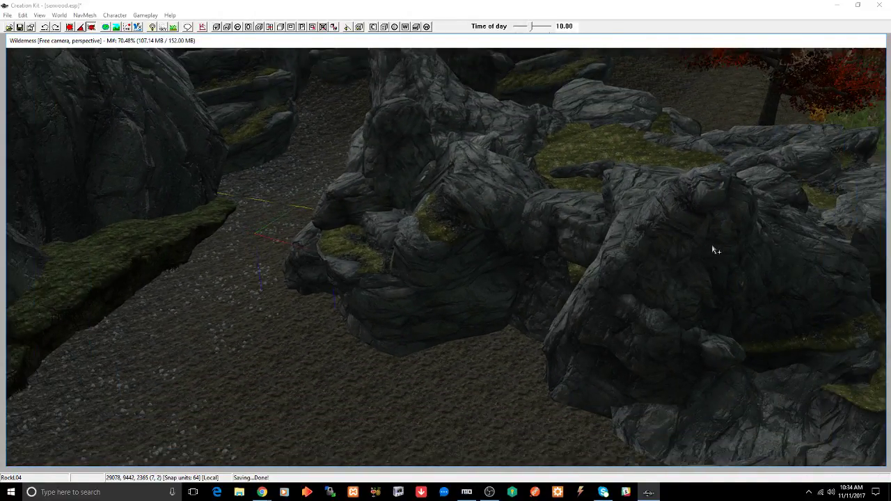
key(ctrl+s)
Step: Move two TreeClover01 patches across the bare ground below the mossy cliff, dropping the first onto the terrain
click(712, 245)
middle_drag(703, 247, 615, 209)
key(shift)
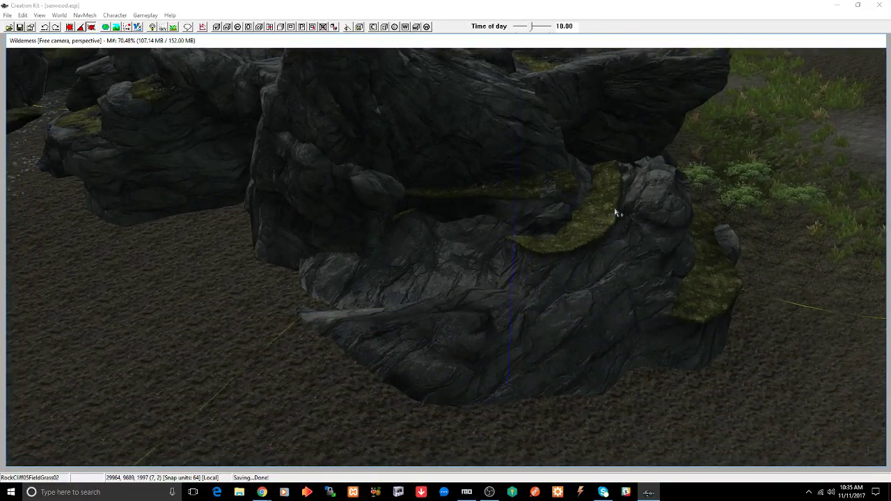
shift+middle_drag(692, 235, 645, 230)
scroll(627, 222, up, 5)
scroll(635, 221, down, 4)
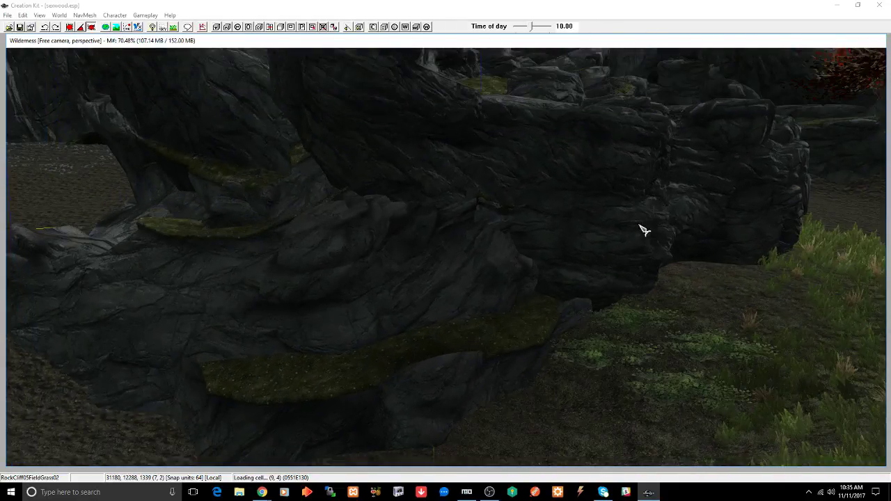
click(598, 349)
shift+middle_drag(599, 349, 590, 308)
shift+middle_drag(569, 277, 584, 299)
drag(591, 309, 443, 278)
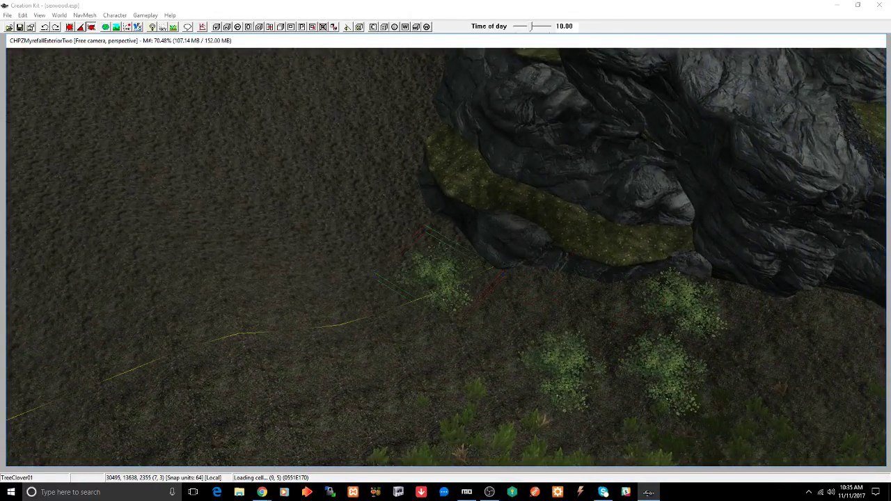
key(f)
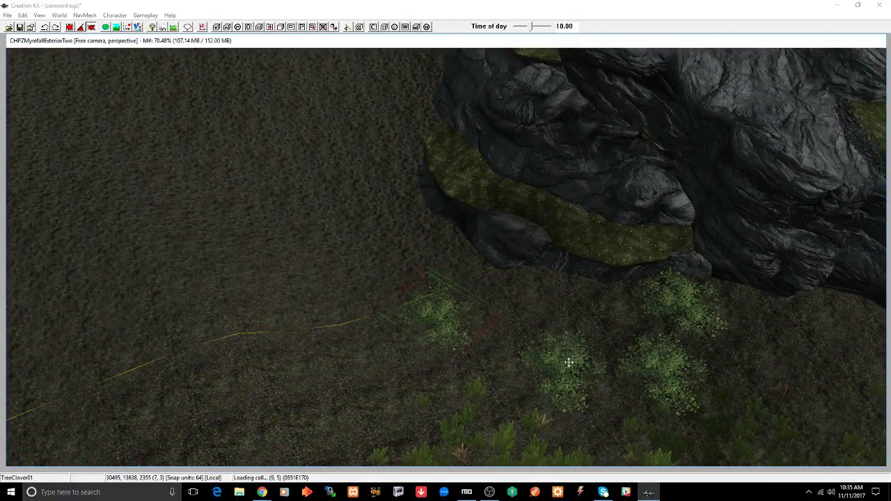
drag(569, 362, 542, 342)
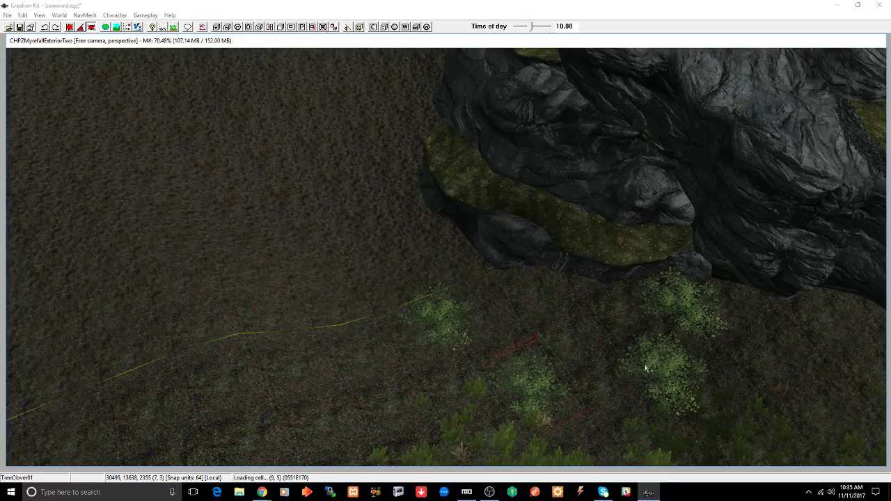
Step: Remove the extra clover patch below the mossy ledge, then shift the one by the cliff foot and drop it onto the terrain
drag(656, 367, 261, 197)
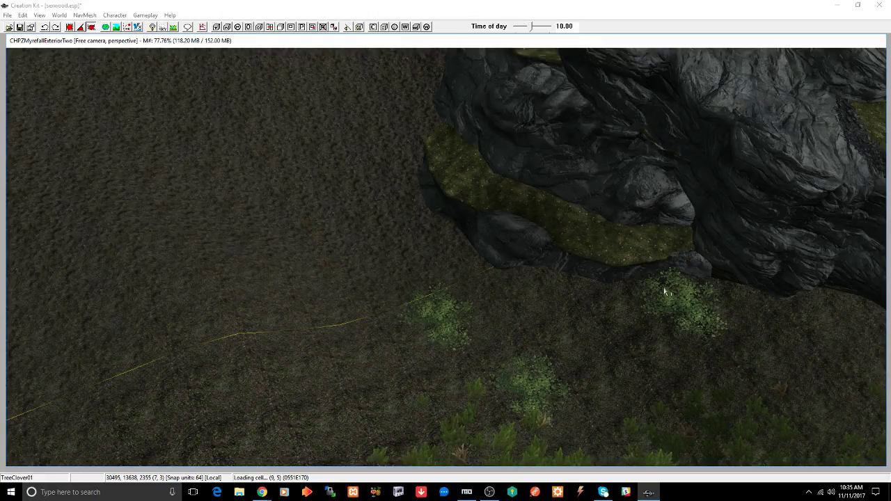
drag(671, 294, 622, 301)
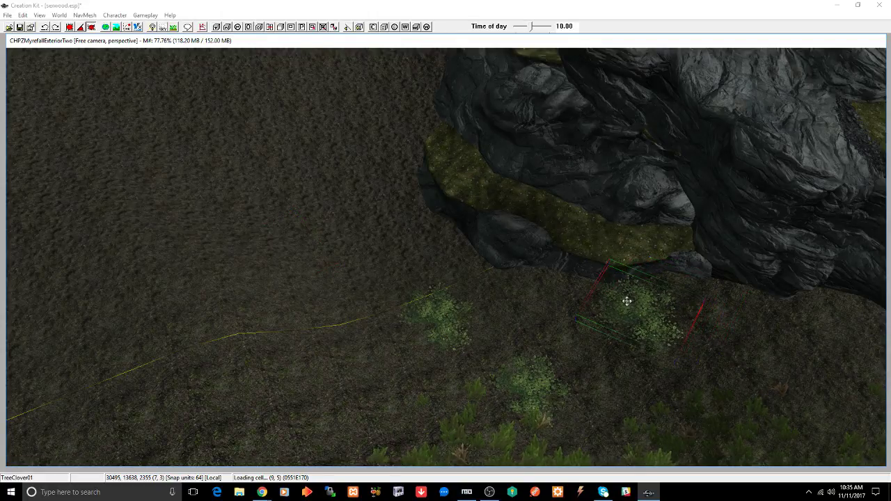
key(f)
scroll(604, 334, up, 5)
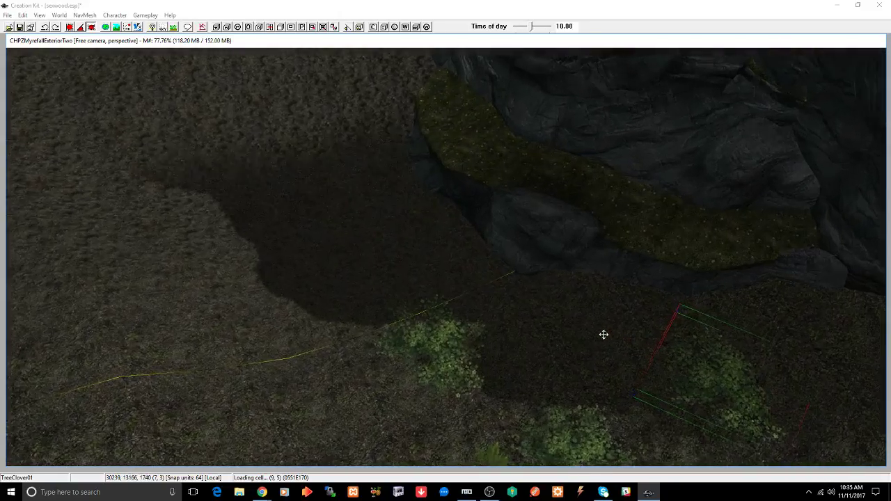
middle_drag(601, 328, 595, 292)
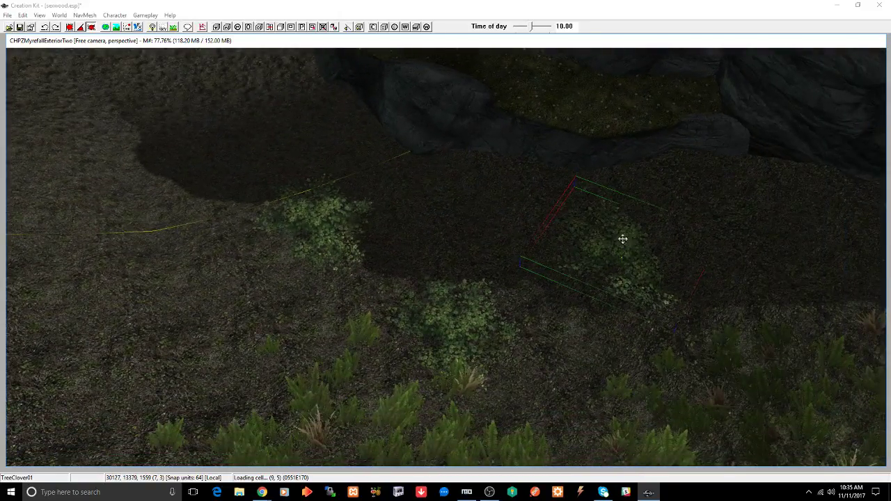
Step: Tilt the clover patch by the cliff foot around two axes so it follows the slope of the ground
shift+middle_drag(618, 257, 499, 218)
scroll(583, 243, up, 4)
key(w)
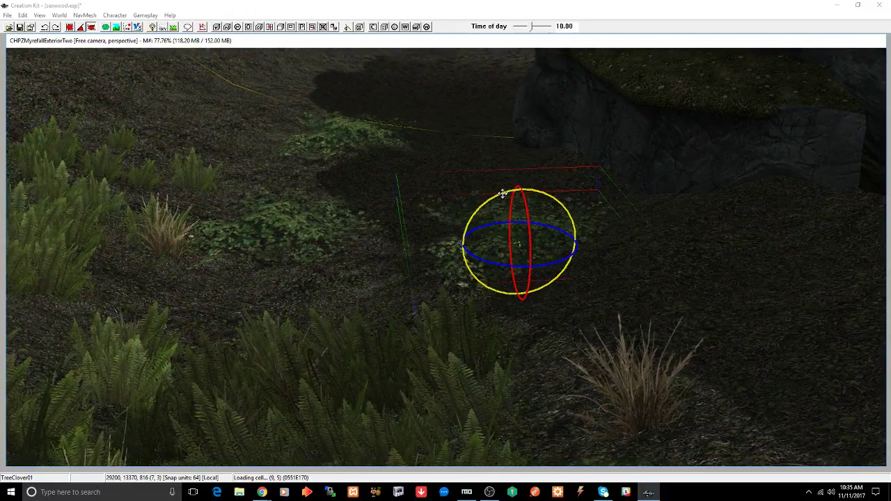
drag(504, 193, 493, 198)
key(w)
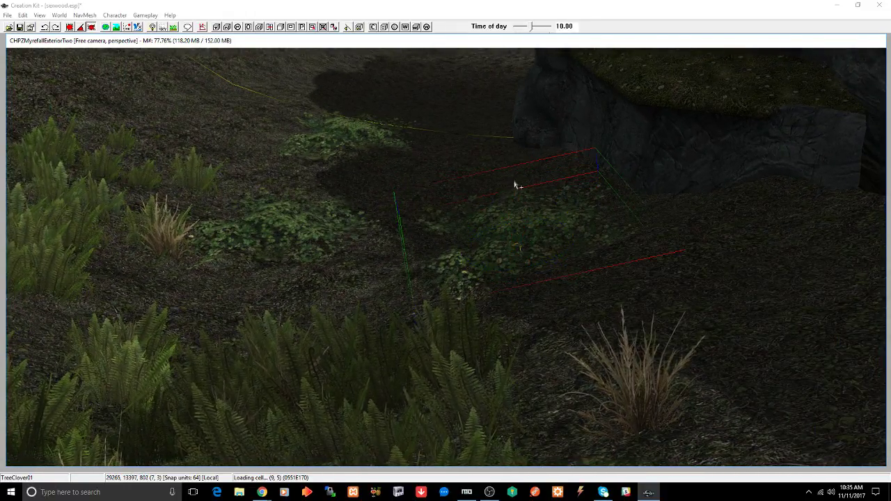
shift+middle_drag(514, 185, 585, 187)
drag(516, 222, 386, 261)
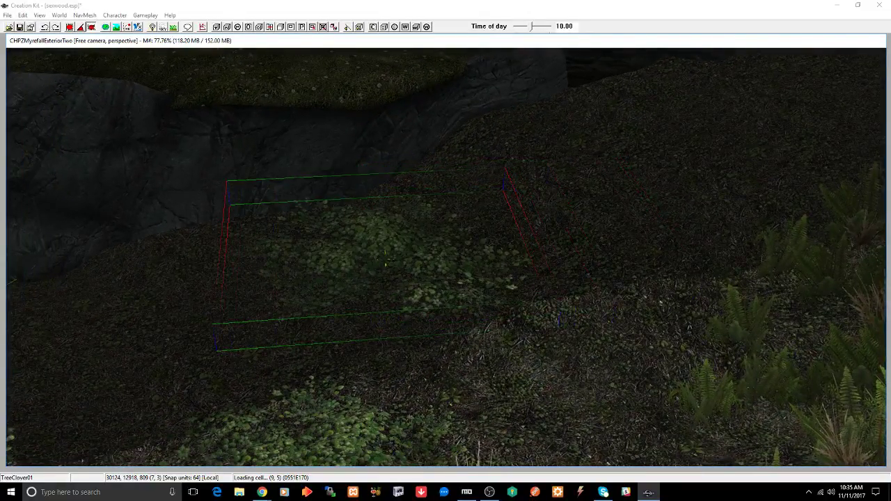
key(w)
shift+middle_drag(377, 232, 371, 200)
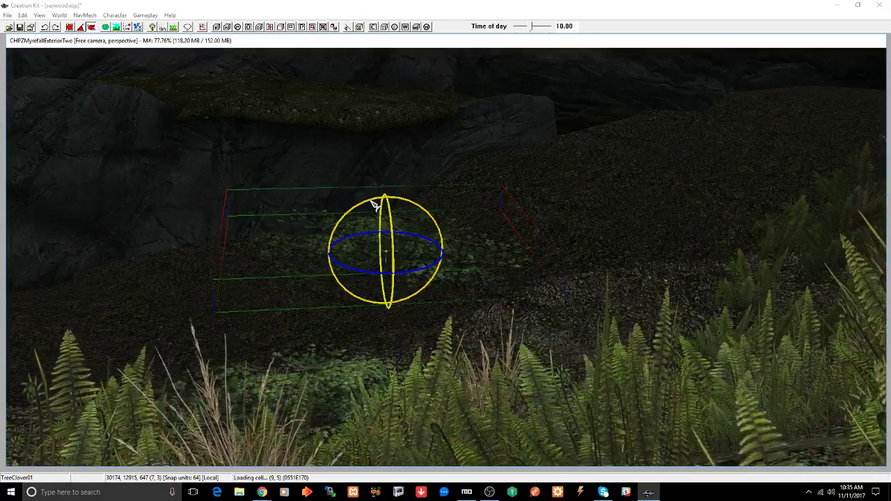
drag(375, 203, 388, 275)
key(w)
Step: Shift the far clover patch toward the cliff and lower it, lower the nearer patch into the ground, and save the plugin
shift+middle_drag(388, 274, 418, 278)
click(433, 327)
scroll(418, 301, up, 3)
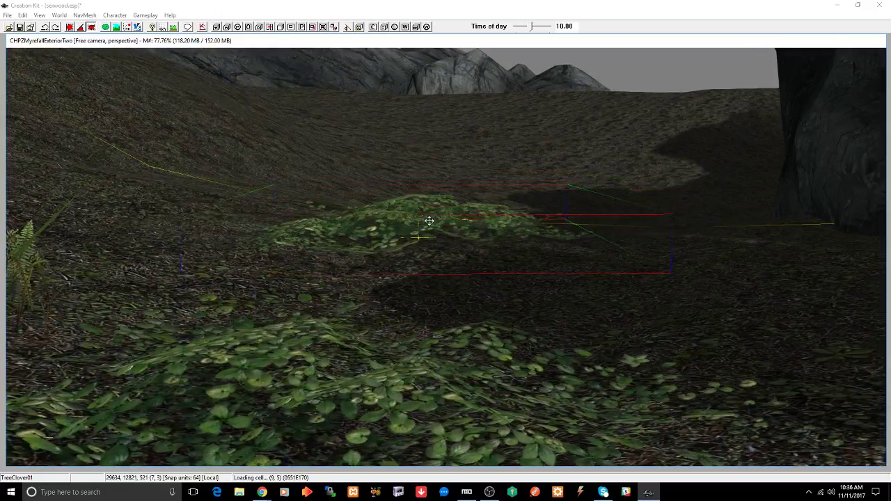
drag(429, 221, 499, 231)
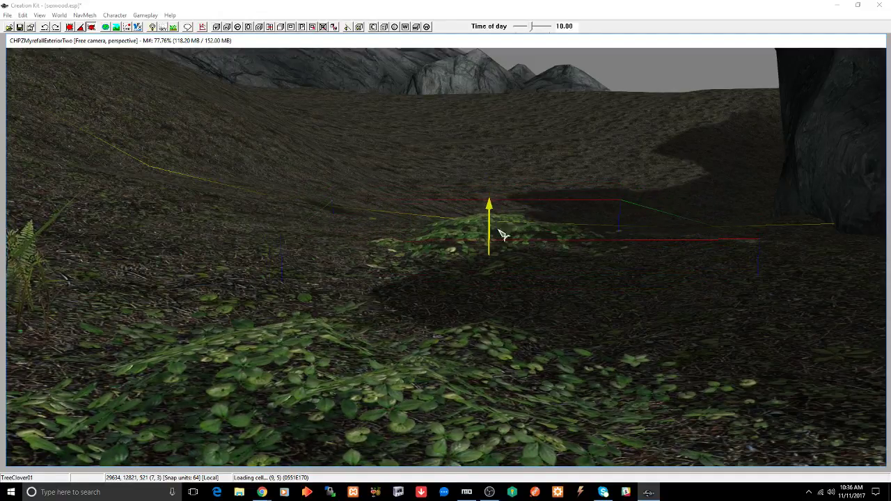
scroll(499, 231, down, 3)
click(453, 323)
drag(452, 322, 451, 337)
key(ctrl+s)
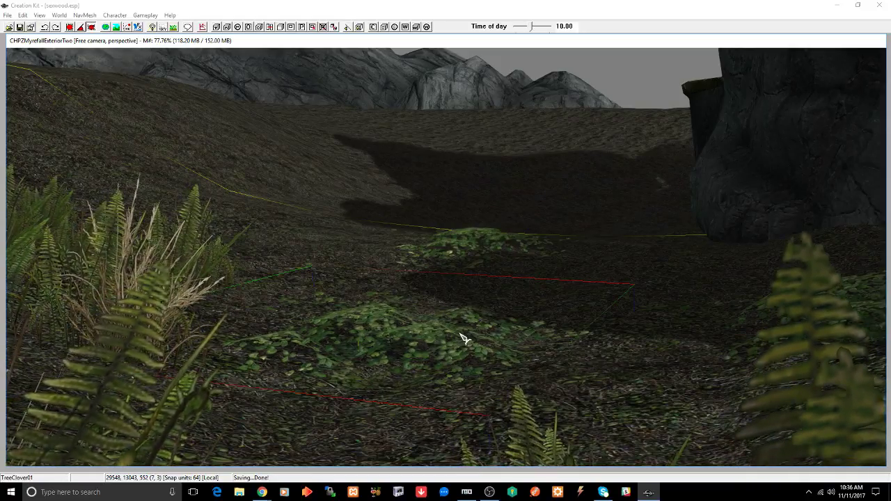
Step: Start landscape editing and sculpt the height of the bare slope beyond the clover patches
scroll(464, 338, down, 2)
scroll(464, 338, down, 2)
shift+middle_drag(478, 318, 537, 338)
scroll(501, 311, down, 2)
scroll(511, 314, down, 2)
scroll(532, 328, down, 2)
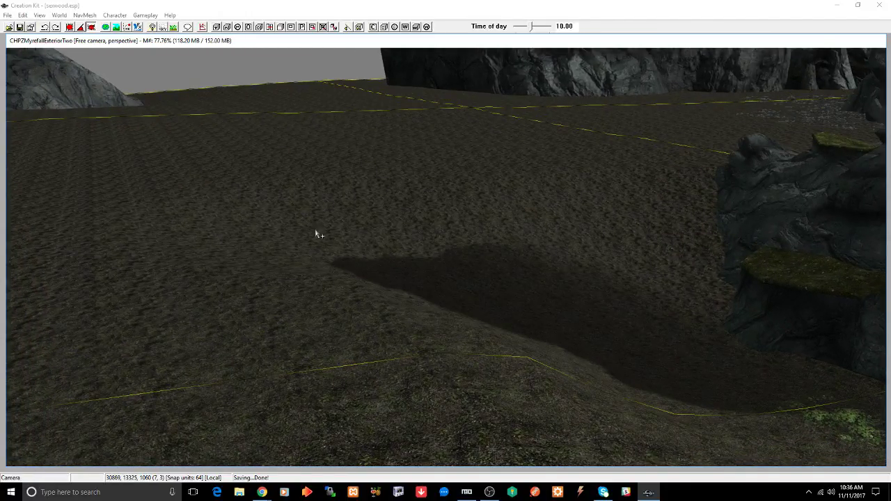
key(h)
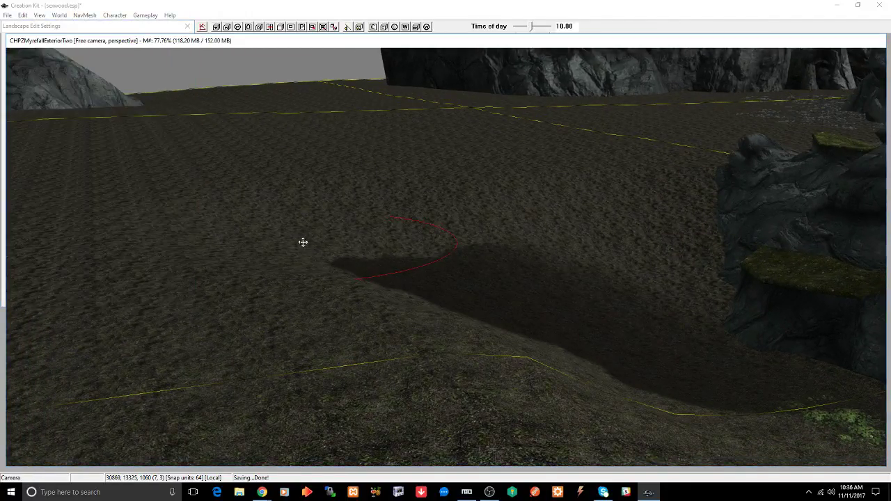
drag(307, 236, 308, 234)
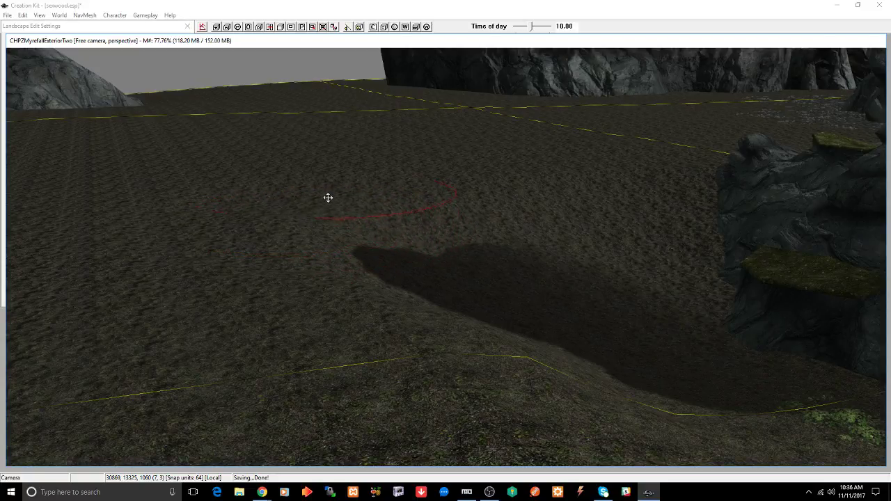
shift+middle_drag(393, 259, 454, 272)
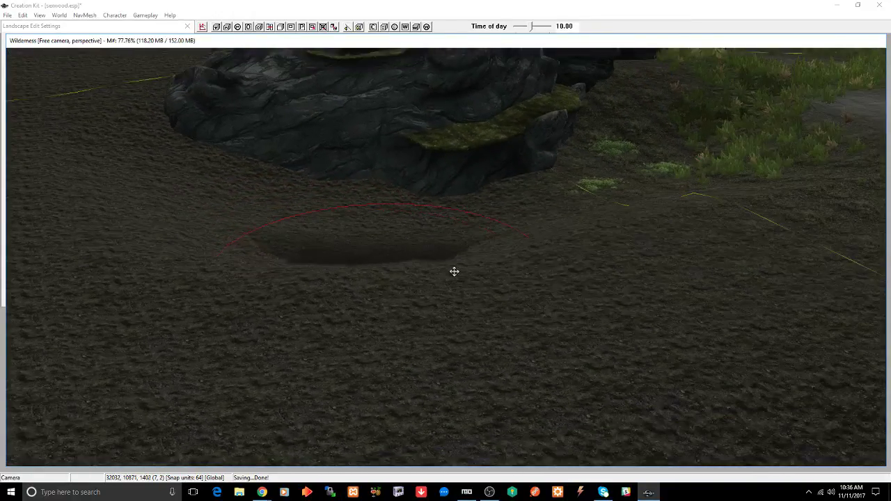
Step: Paint the selected PineForest02NoGrass texture between the mossy ledge and the grass, apply the edit radius, and turn off landscape editing
middle_drag(521, 262, 548, 267)
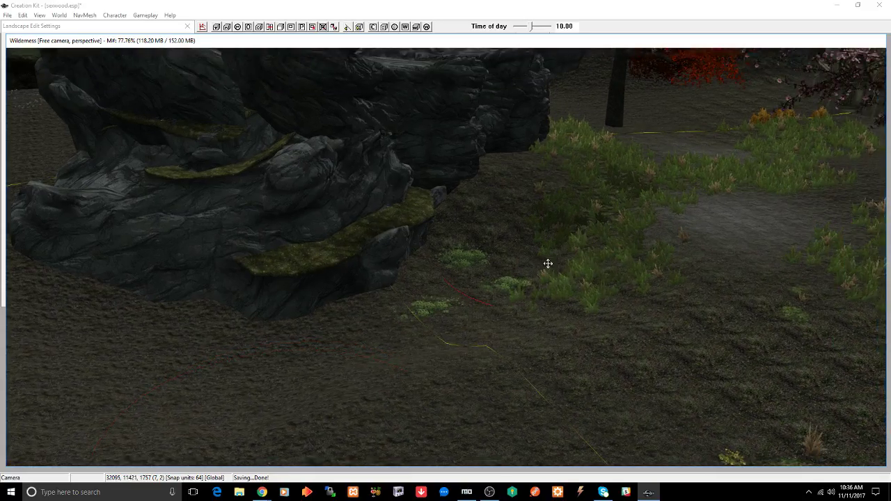
right_drag(548, 264, 550, 258)
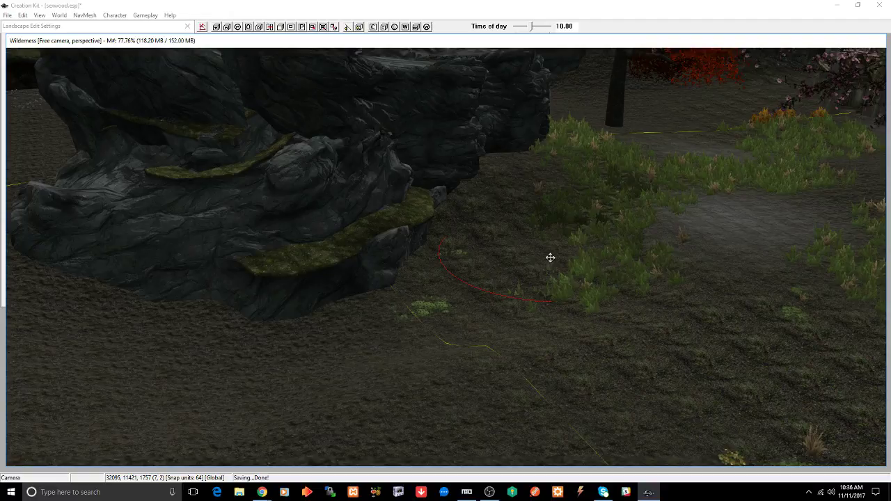
click(123, 29)
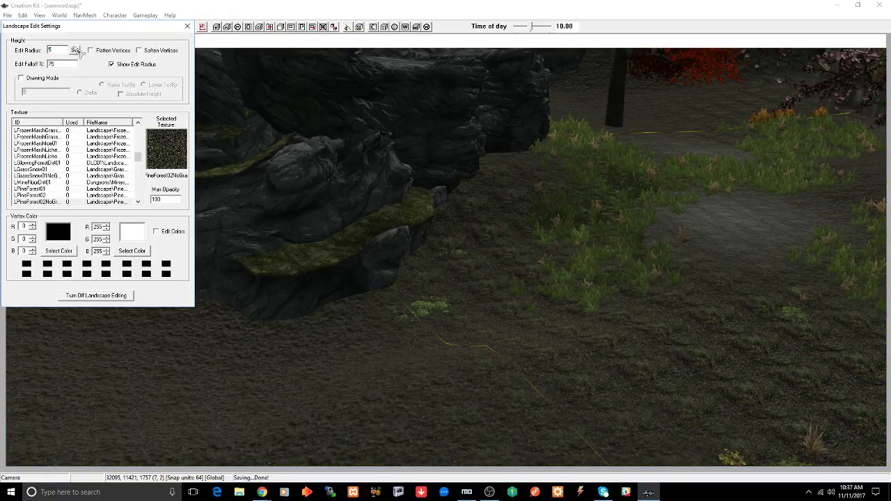
click(75, 50)
click(568, 223)
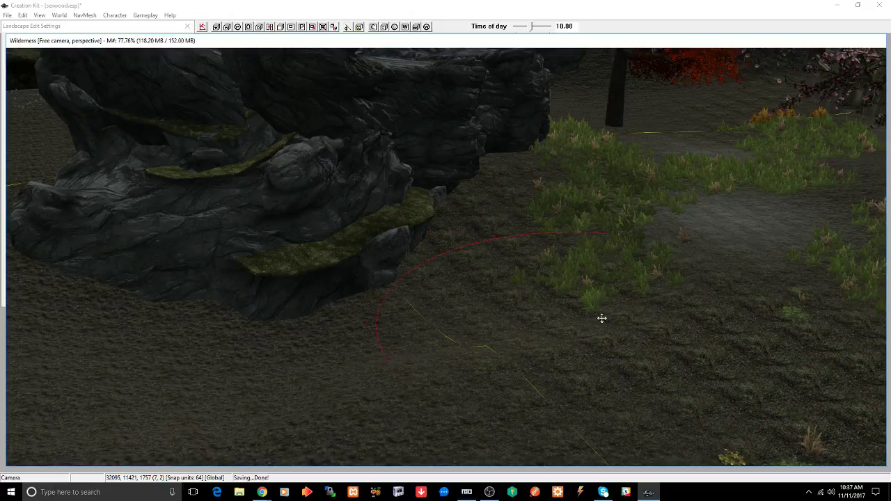
shift+middle_drag(436, 311, 326, 307)
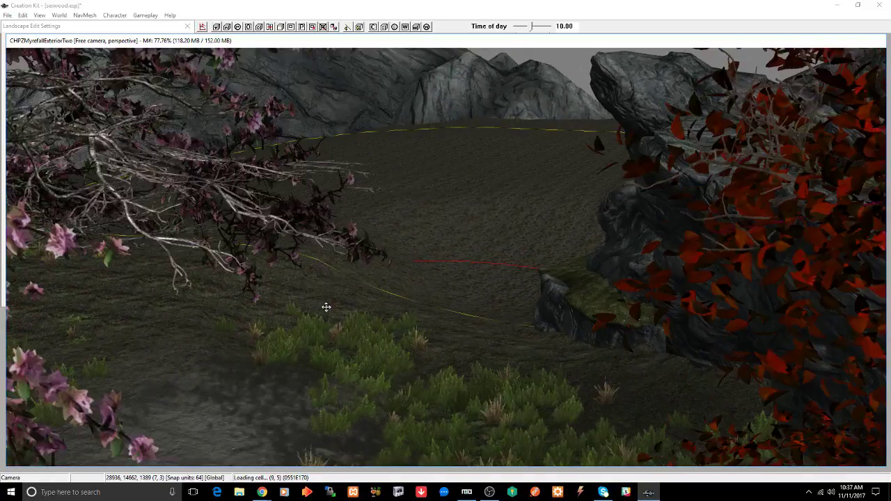
scroll(327, 307, down, 5)
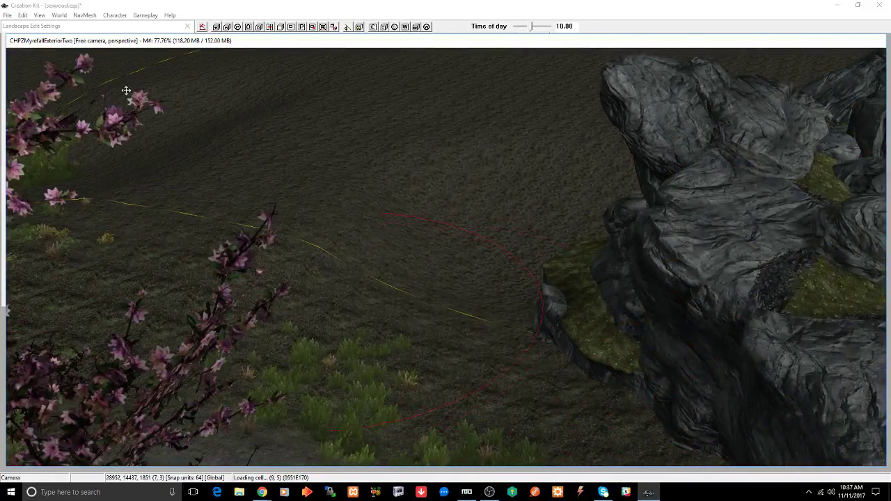
click(200, 28)
scroll(530, 301, down, 8)
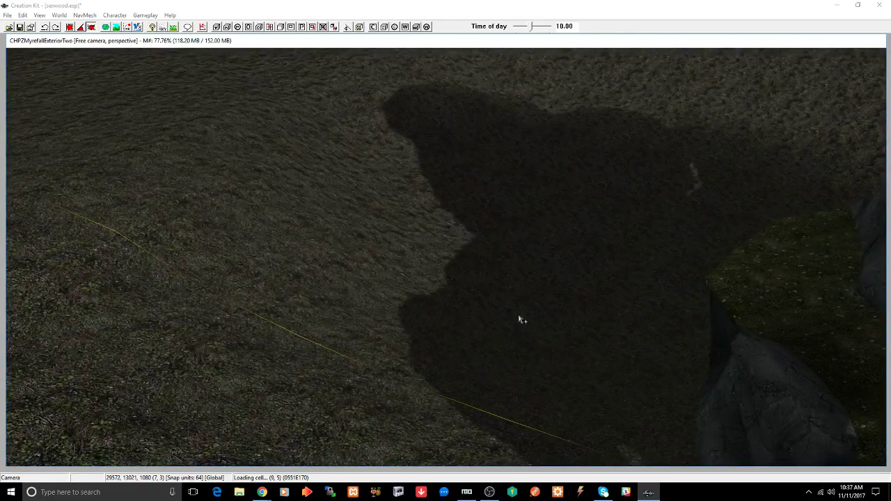
scroll(522, 317, down, 6)
scroll(521, 320, up, 10)
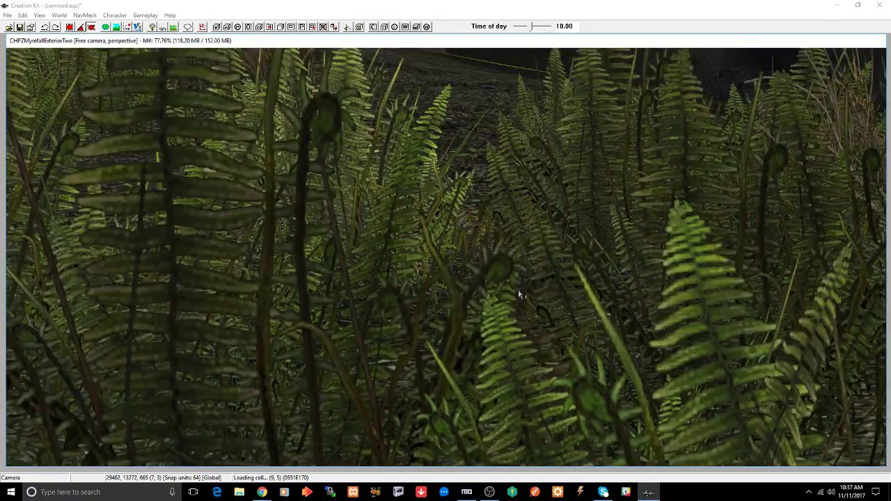
middle_drag(500, 345, 515, 325)
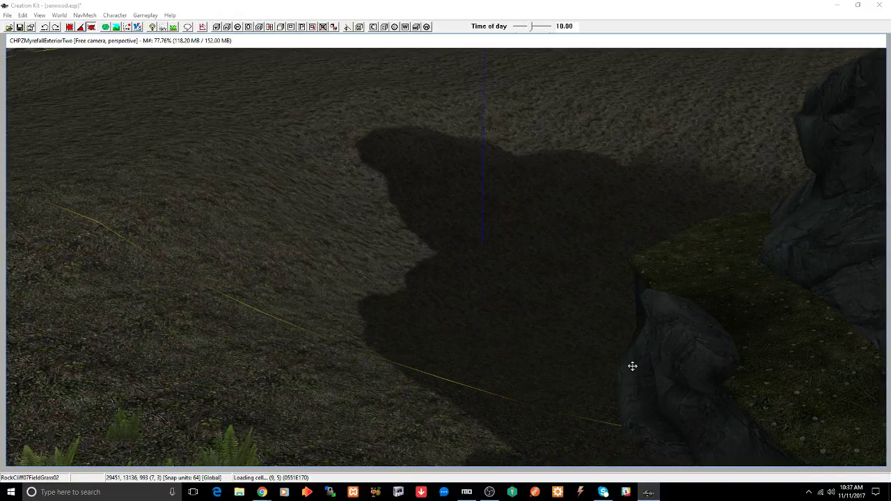
key(shift)
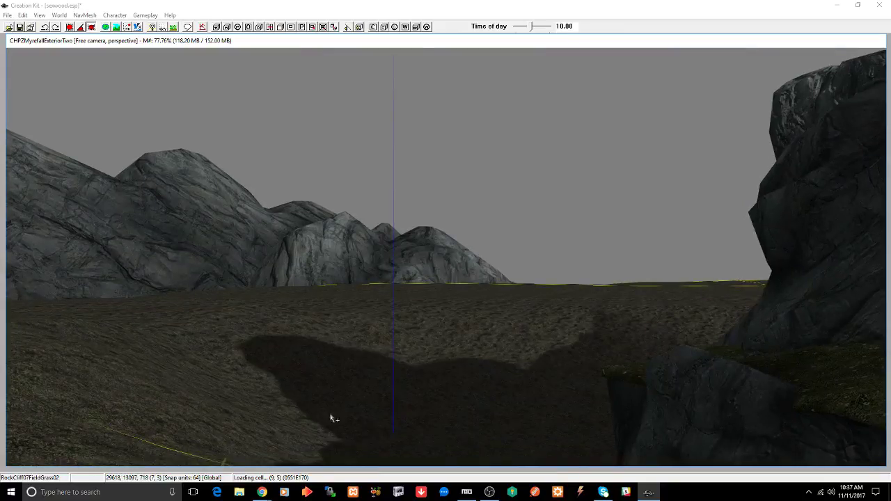
Step: Switch to Chrome, search Google for "todd howard bethesda" in a new tab, and open the Wikipedia article on Todd Howard
mouse_move(262, 493)
click(255, 470)
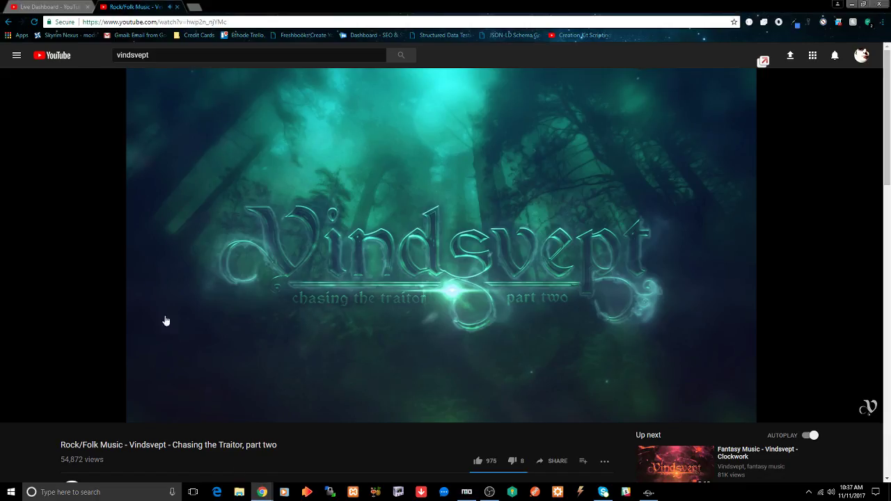
click(195, 7)
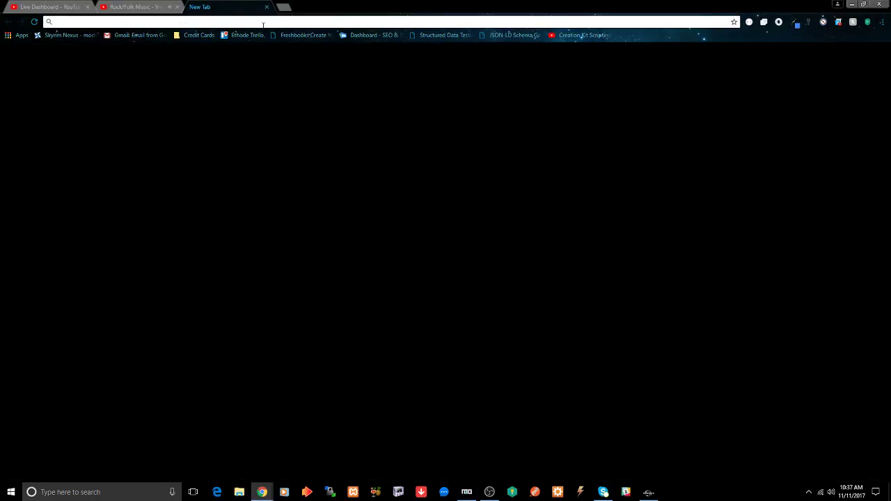
text(todd howar)
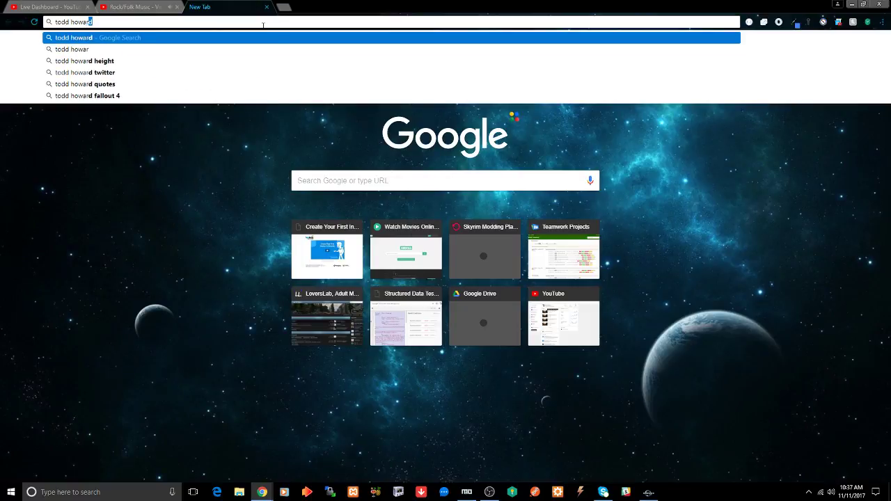
text(d bethes)
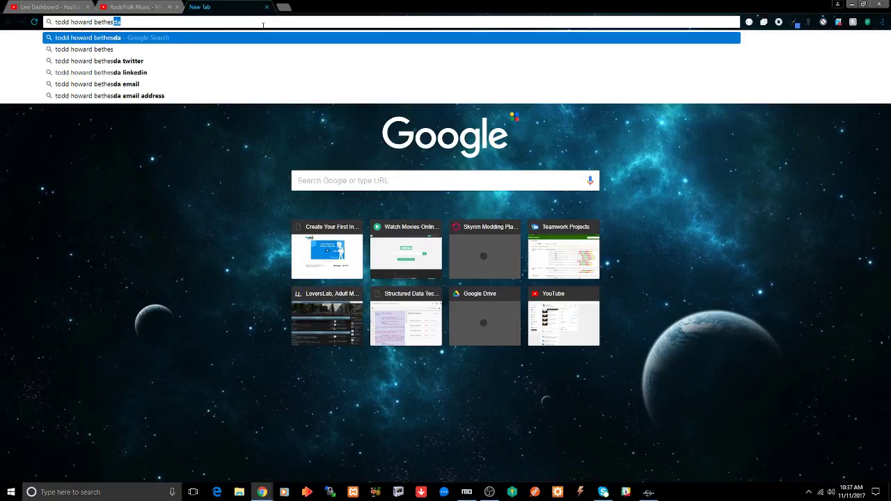
key(Return)
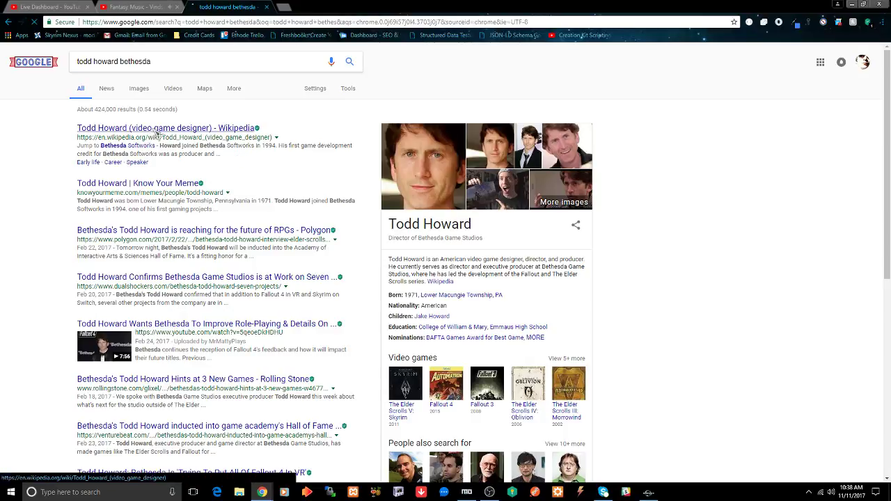
click(157, 131)
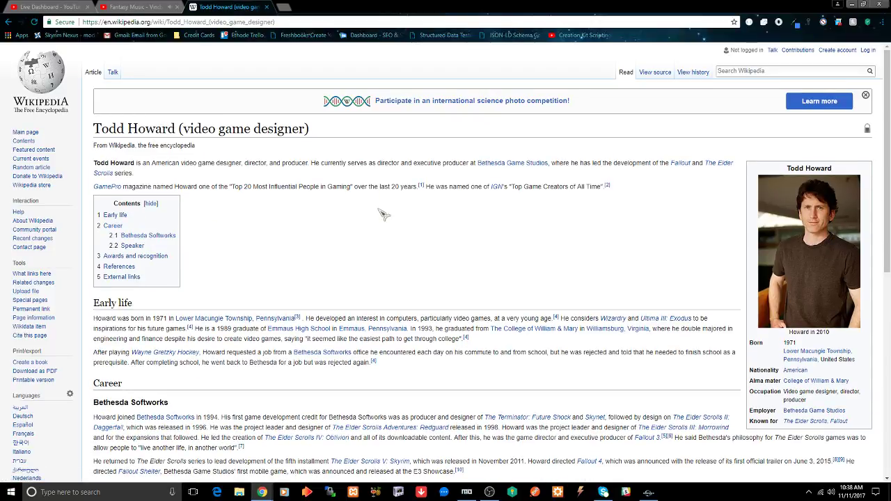
Step: Find "his first" in the article, read the career section, then close the tab and return to the Creation Kit
key(ctrl+f)
text(h)
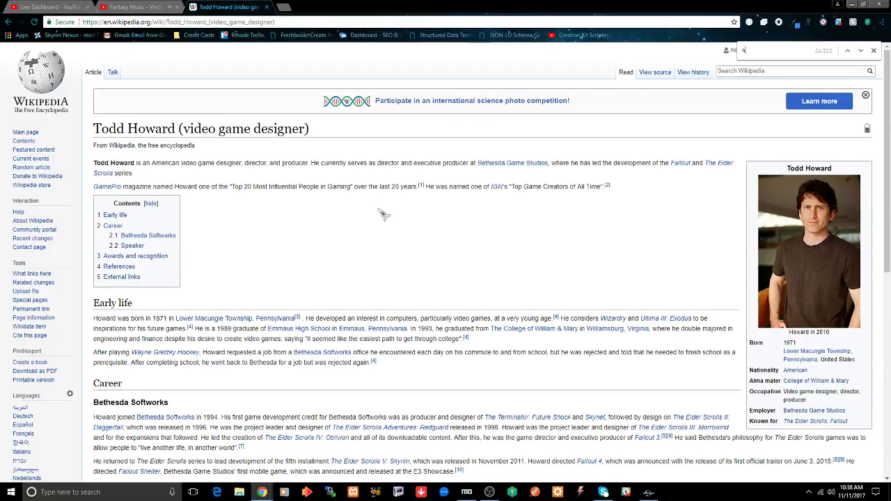
text(is first)
scroll(382, 214, down, 4)
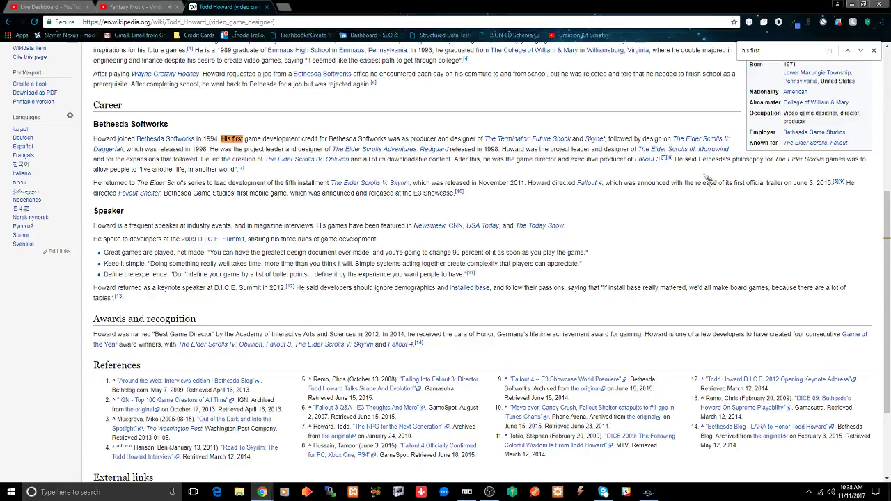
scroll(708, 180, up, 3)
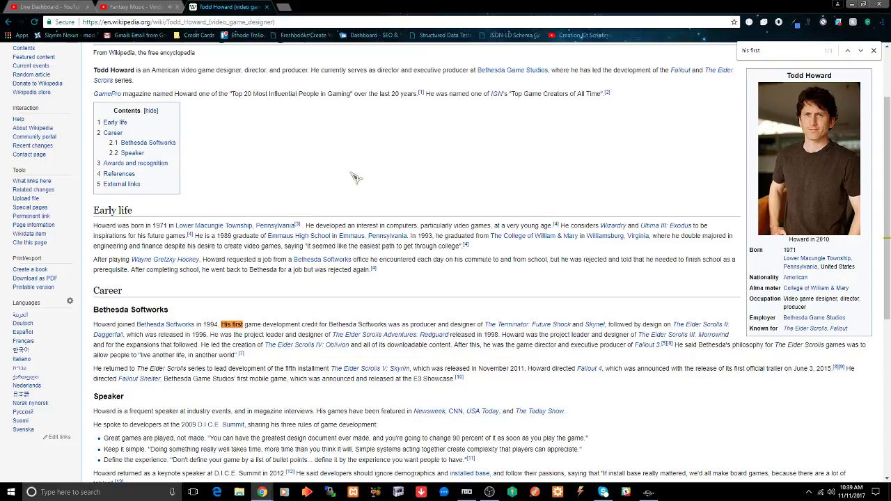
click(266, 7)
click(648, 492)
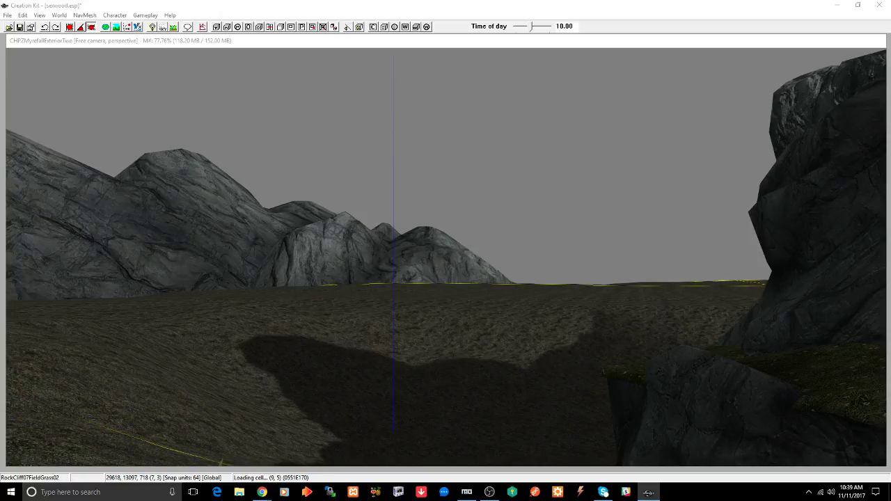
Step: Move the Water1024 plane up into the hollow beside the cliff and adjust its position against the rock
drag(724, 200, 514, 398)
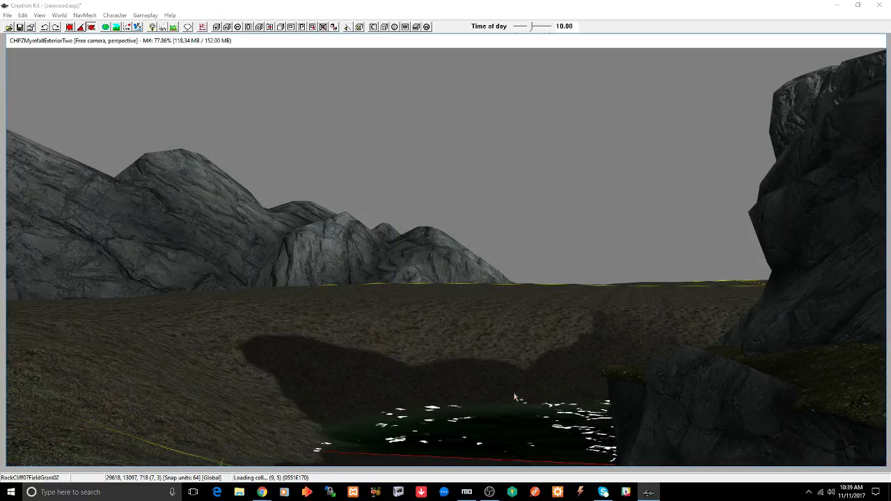
scroll(513, 390, down, 3)
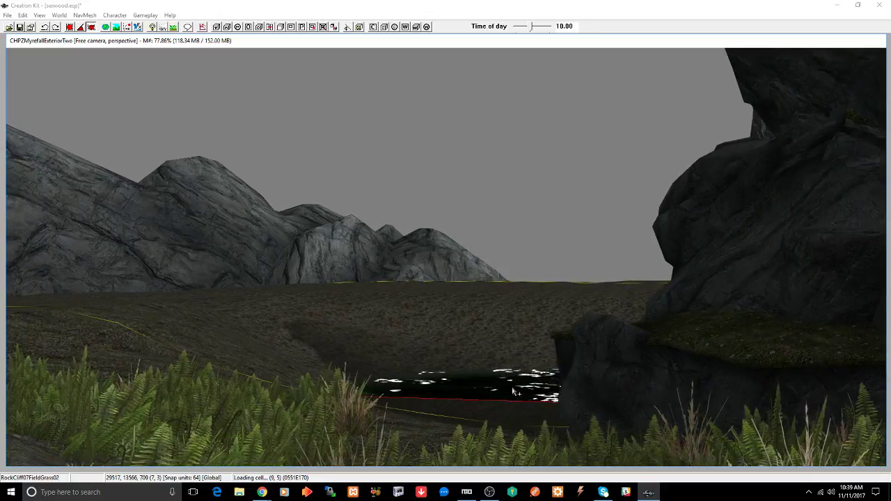
shift+middle_drag(513, 390, 570, 365)
mouse_move(570, 365)
mouse_down()
mouse_move(588, 411)
mouse_move(588, 369)
mouse_move(587, 379)
mouse_up()
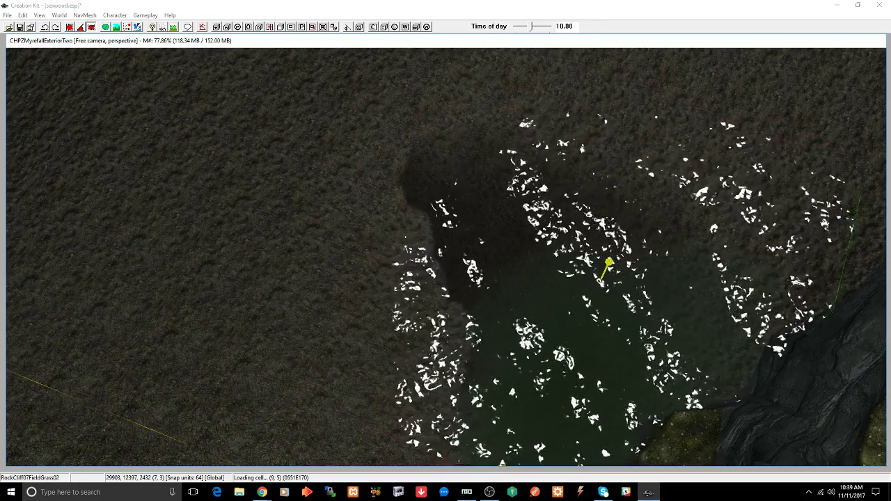
shift+middle_drag(586, 380, 652, 334)
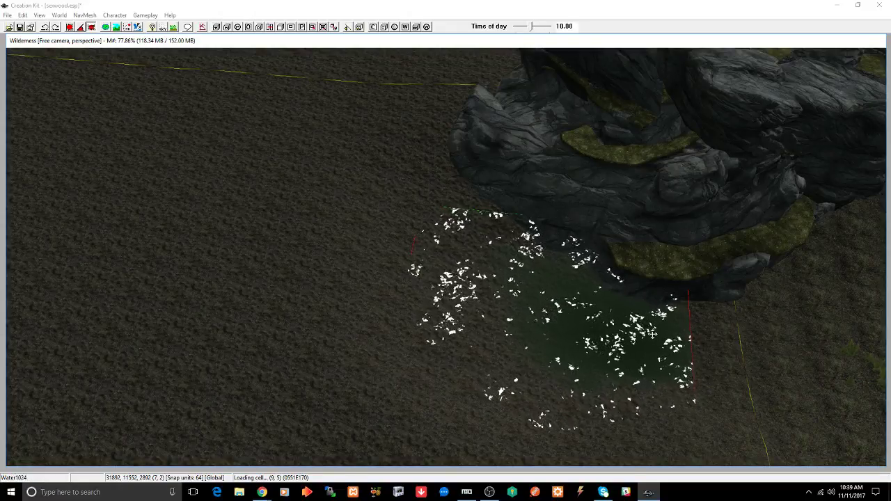
Step: Use Search & Replace on the selection to swap Water1024 for Water2048DefaultIntWaistStill, and save the plugin
key(ctrl+f)
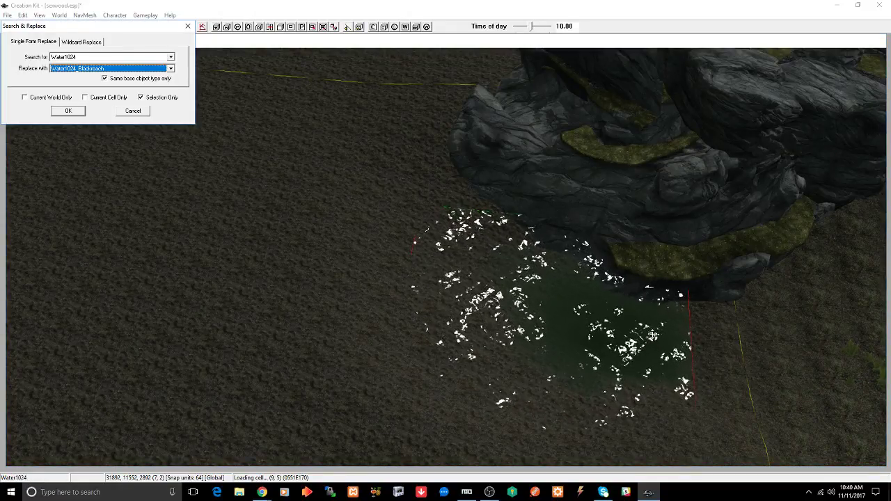
key(Down)
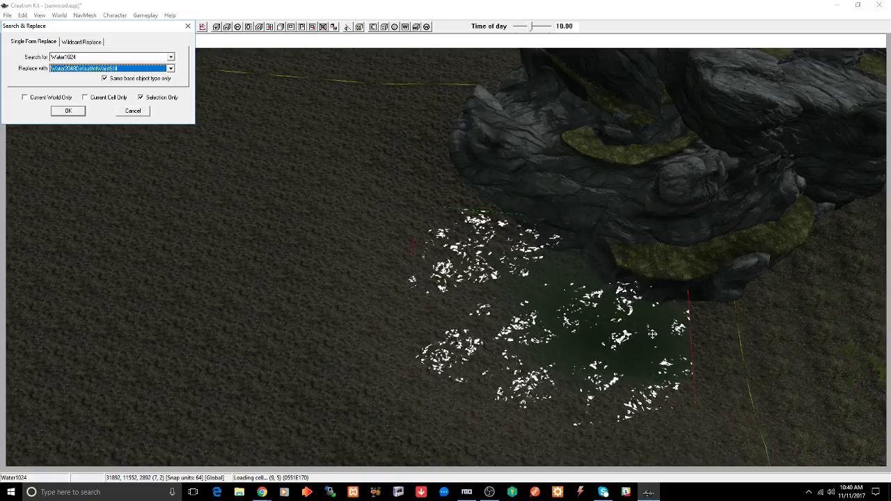
key(Down)
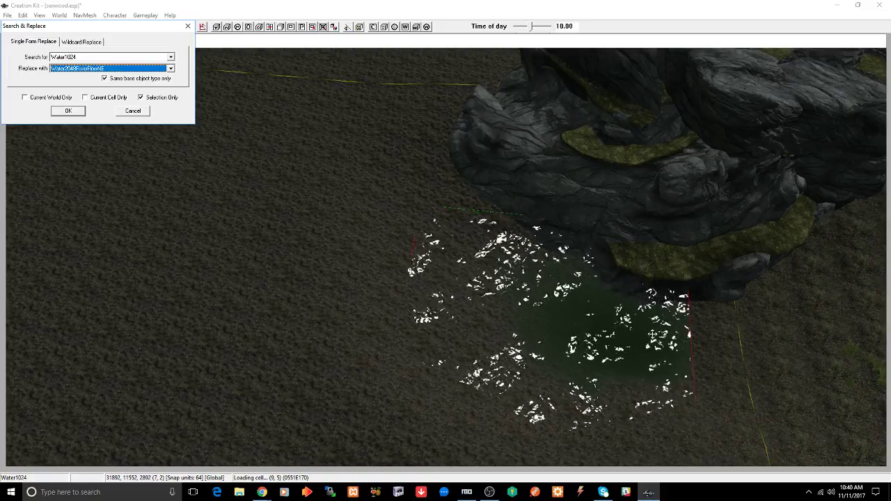
key(Down)
key(Down)
key(Down)
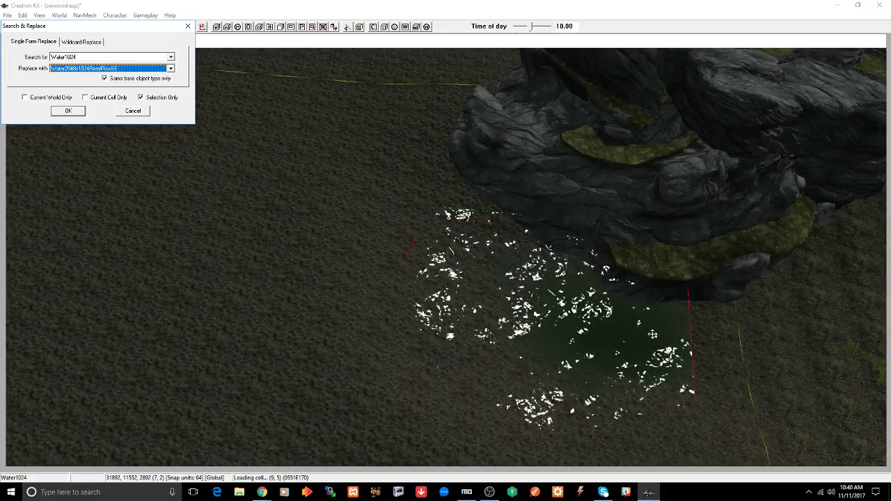
key(Down)
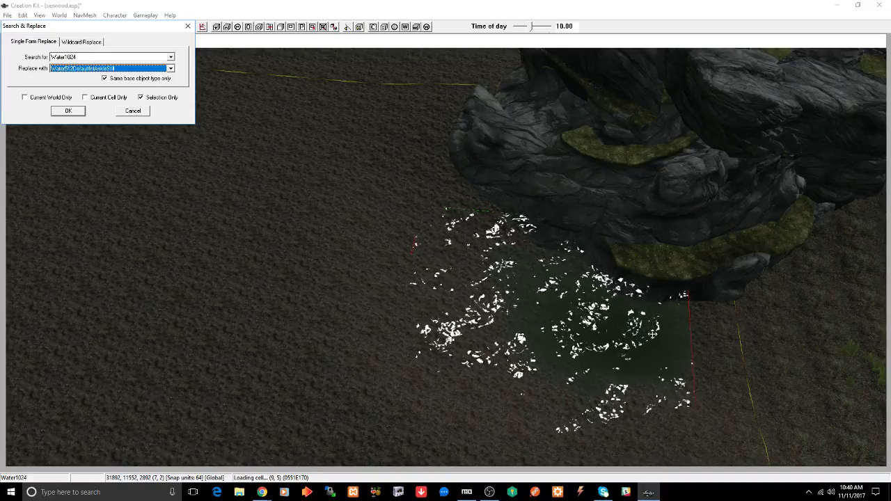
key(Up)
key(Up)
key(Up)
key(Up)
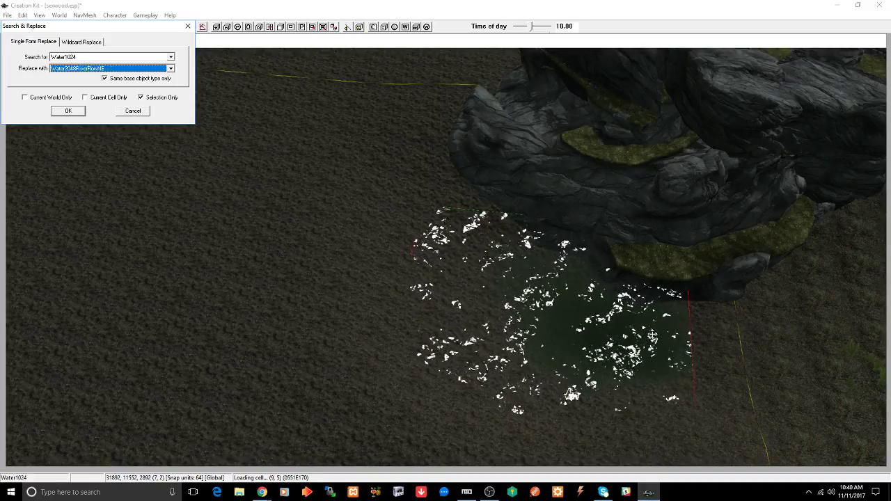
key(Up)
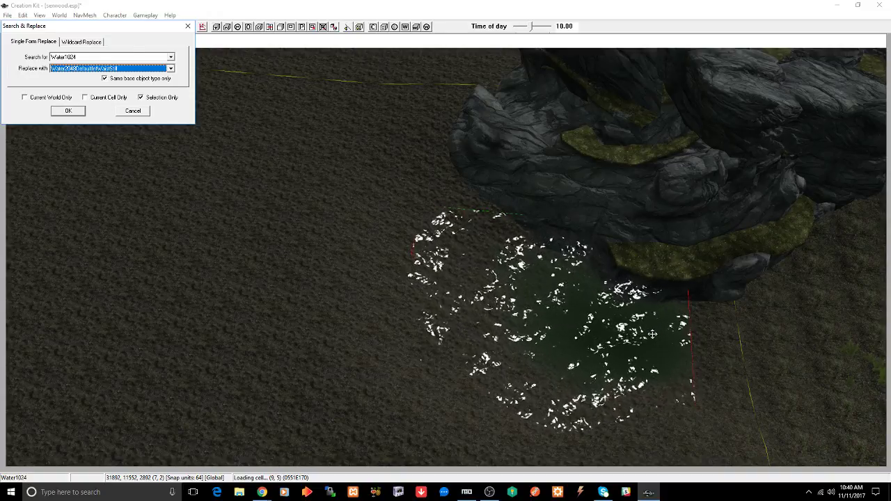
key(Return)
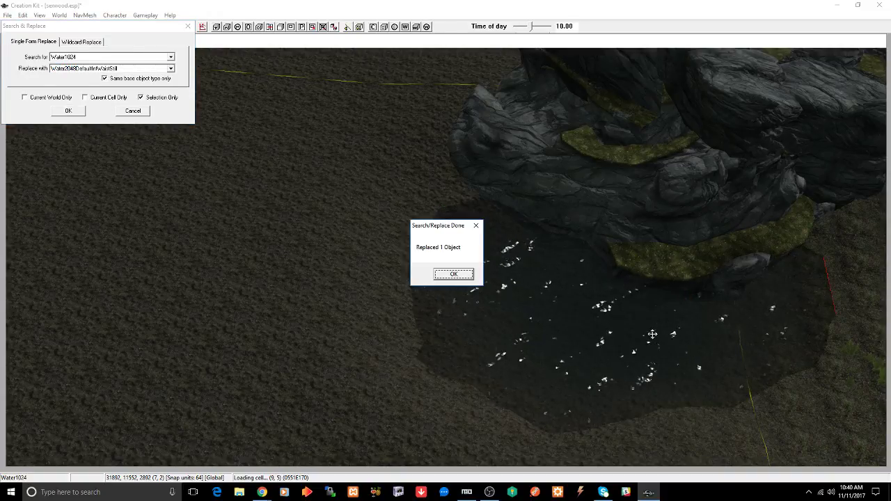
key(Return)
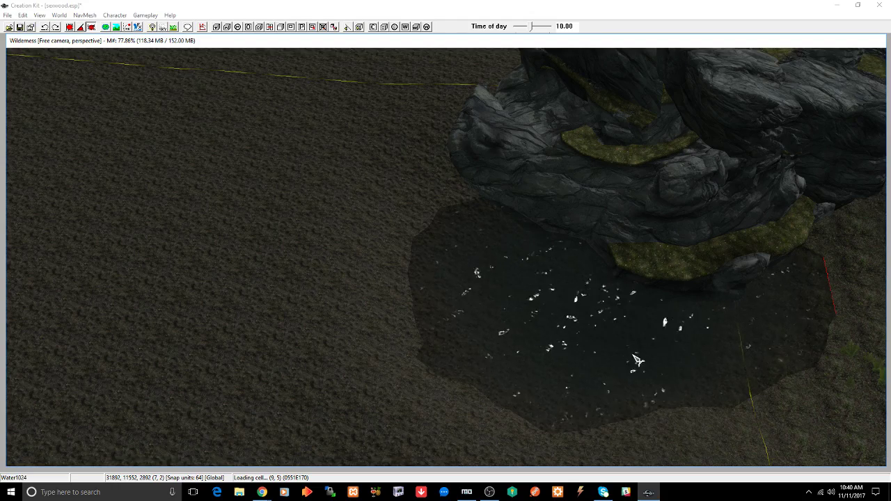
shift+middle_drag(653, 334, 581, 345)
key(ctrl+s)
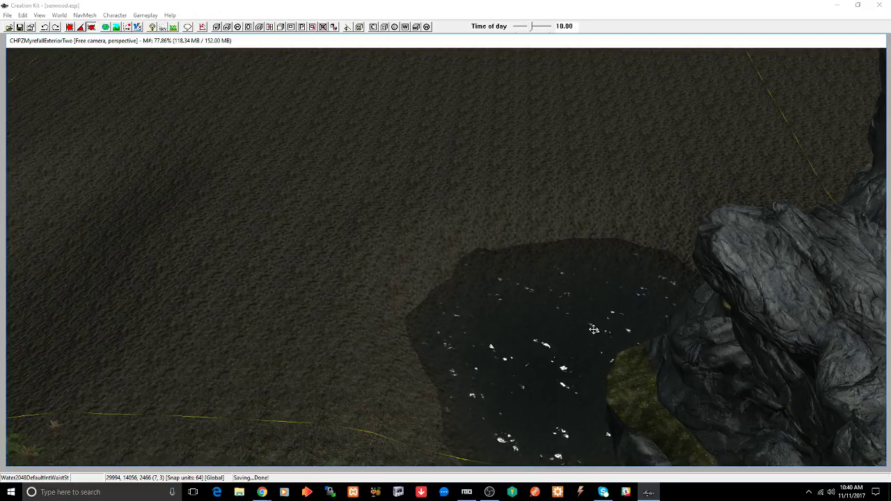
Step: Delete the three clover plants hidden beneath the new pond near the submerged rocks
middle_drag(583, 350, 546, 313)
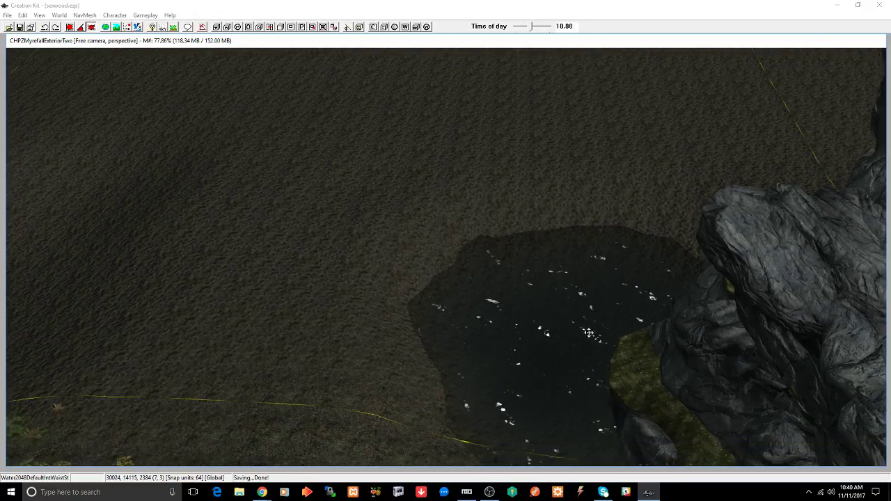
scroll(574, 329, up, 4)
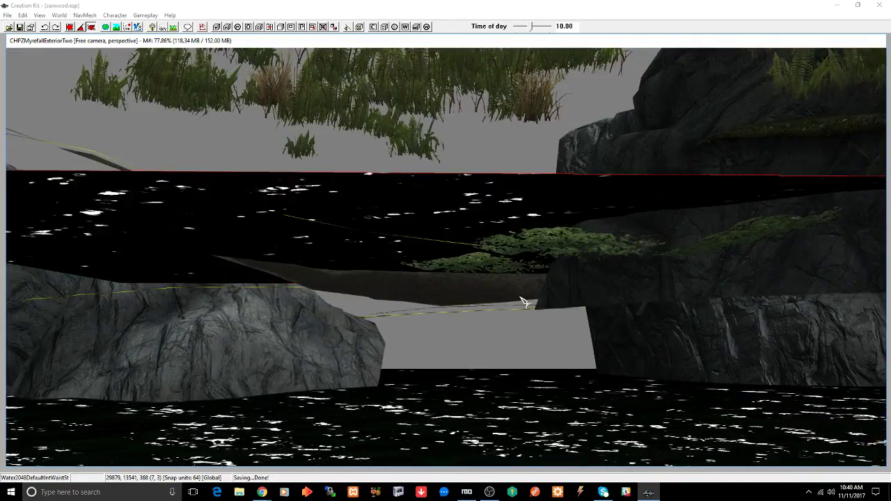
click(481, 255)
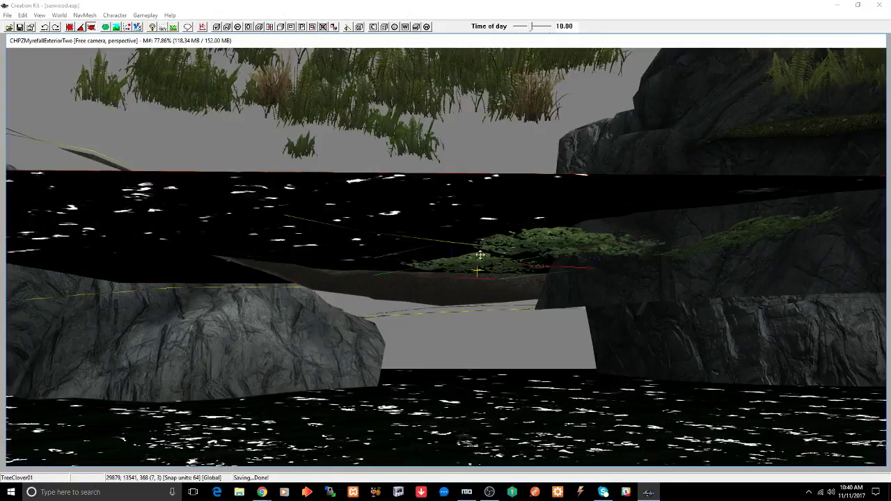
ctrl+click(547, 243)
ctrl+click(748, 232)
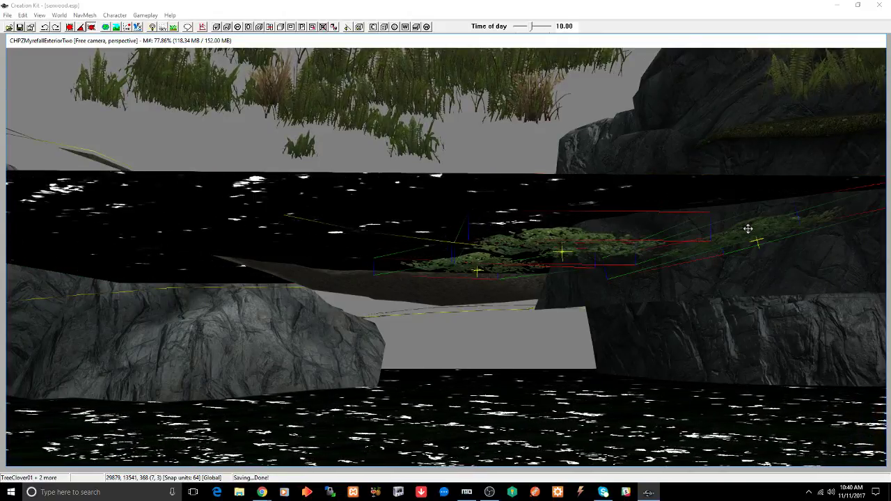
key(Delete)
shift+middle_drag(677, 257, 535, 309)
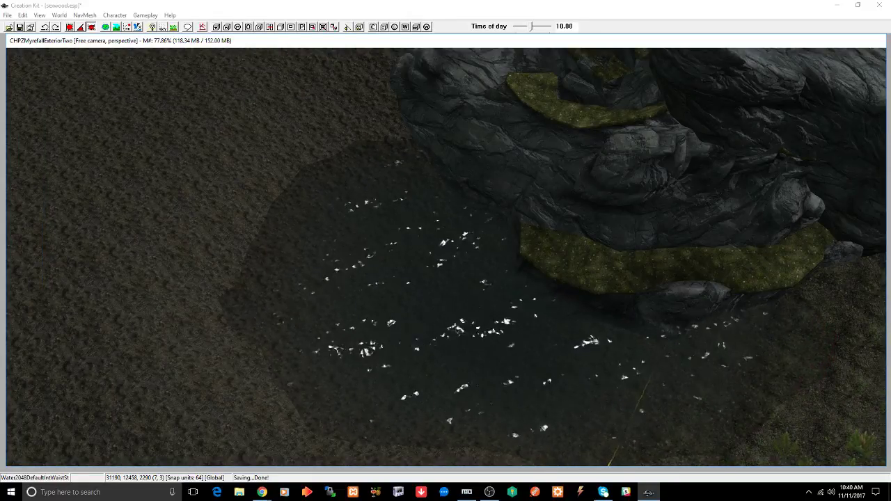
Step: Show the pond and the surrounding bare ground in top view, and start landscape editing with Drawing Mode enabled
mouse_move(523, 327)
middle_down()
mouse_move(490, 342)
mouse_move(526, 318)
mouse_move(547, 332)
mouse_move(573, 320)
mouse_move(531, 340)
middle_up()
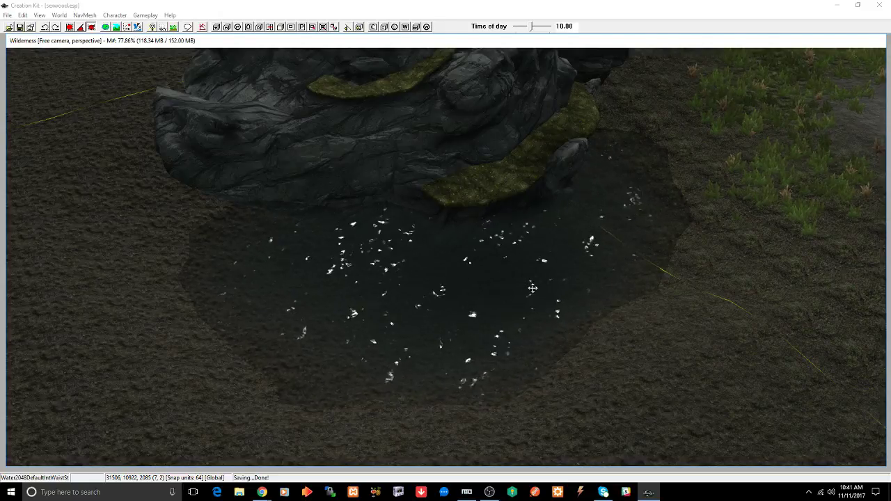
shift+middle_drag(541, 280, 588, 236)
scroll(583, 259, up, 6)
scroll(563, 264, down, 4)
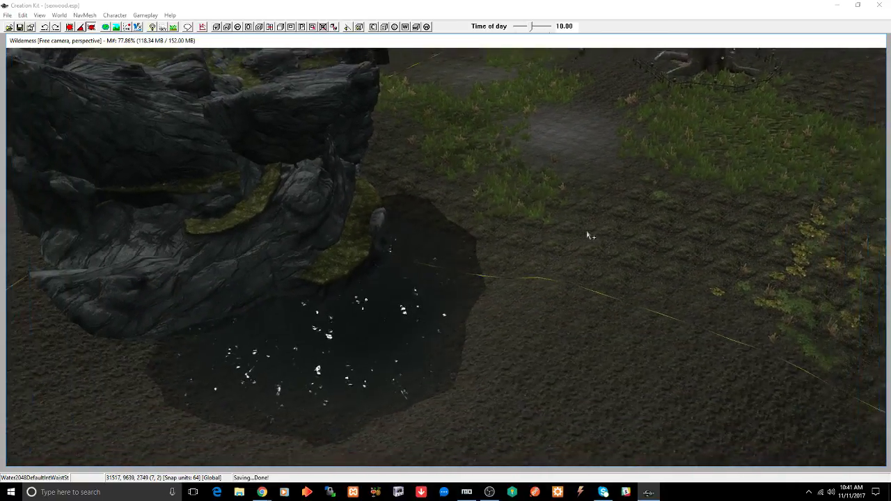
scroll(588, 235, down, 3)
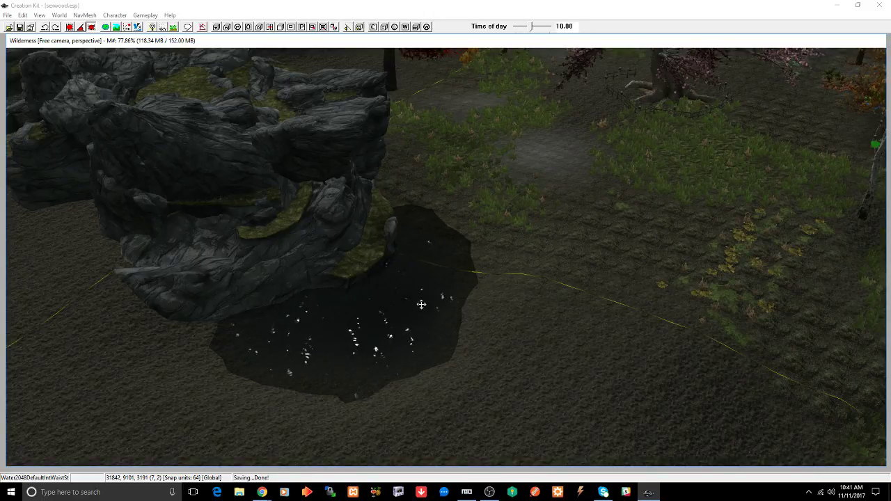
key(t)
scroll(422, 304, down, 4)
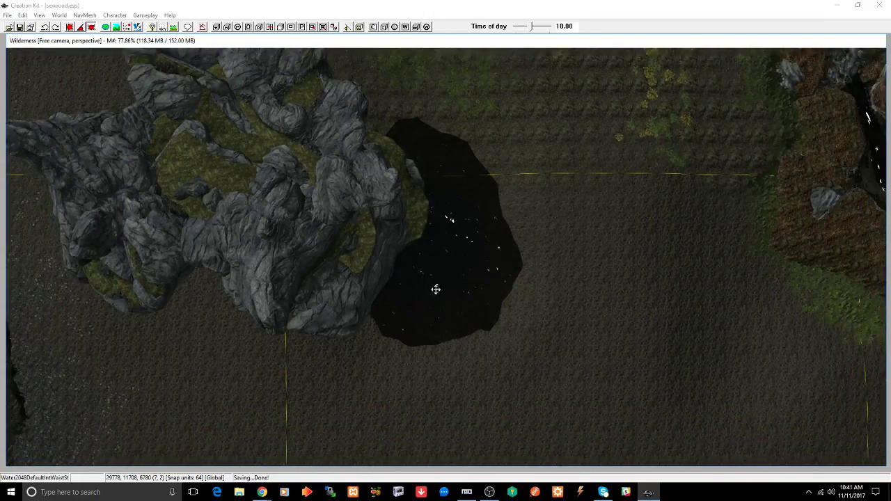
middle_drag(436, 289, 441, 286)
scroll(613, 299, down, 2)
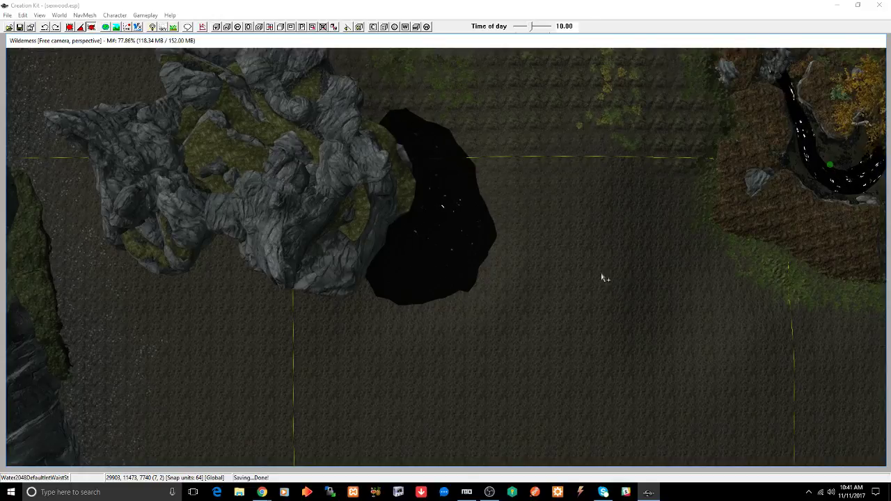
key(h)
click(46, 81)
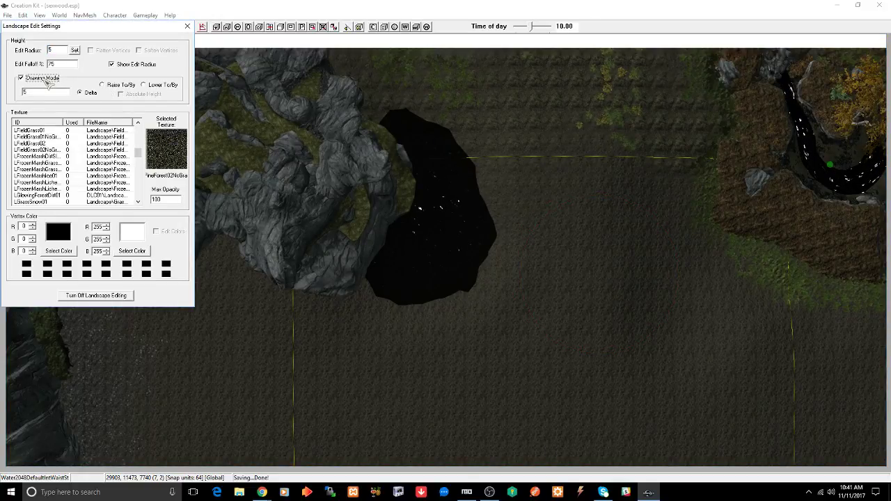
click(334, 51)
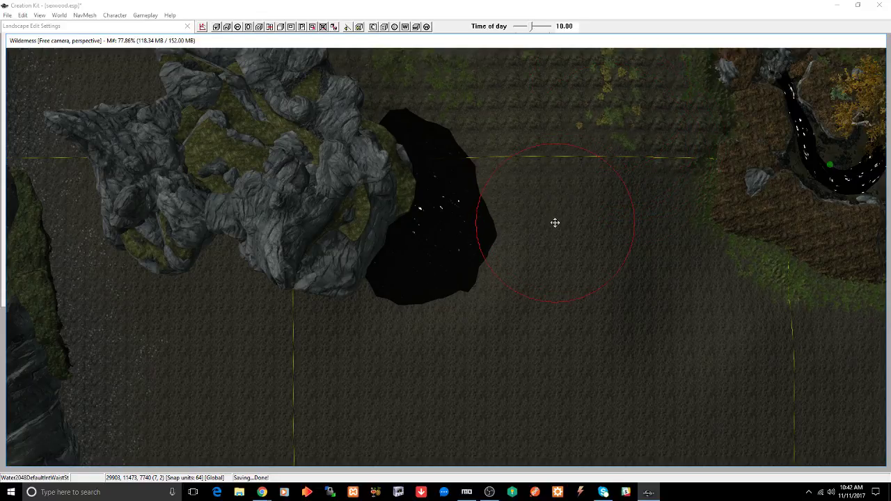
Step: Paint the selected PineForest02NoGrass texture around the pond's shore and across the neighbouring bare ground, and turn off landscape editing
middle_drag(628, 175, 595, 323)
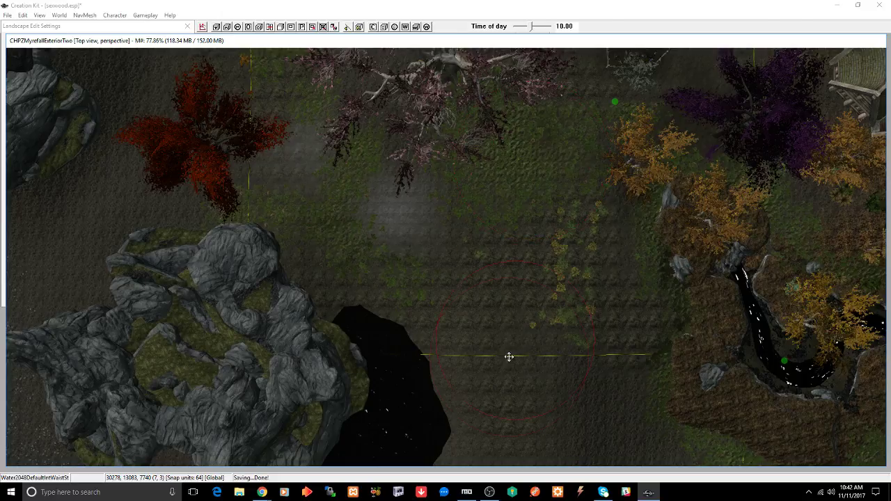
middle_drag(509, 358, 537, 261)
drag(537, 261, 534, 293)
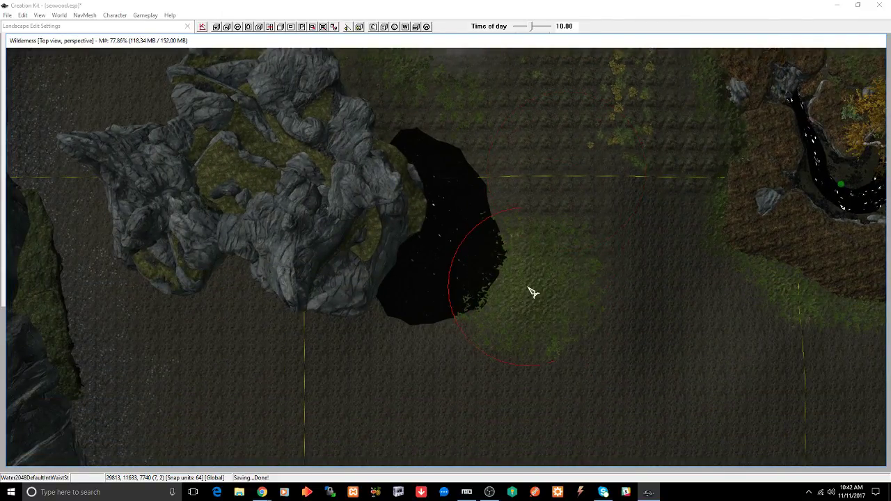
middle_drag(527, 288, 617, 235)
click(527, 299)
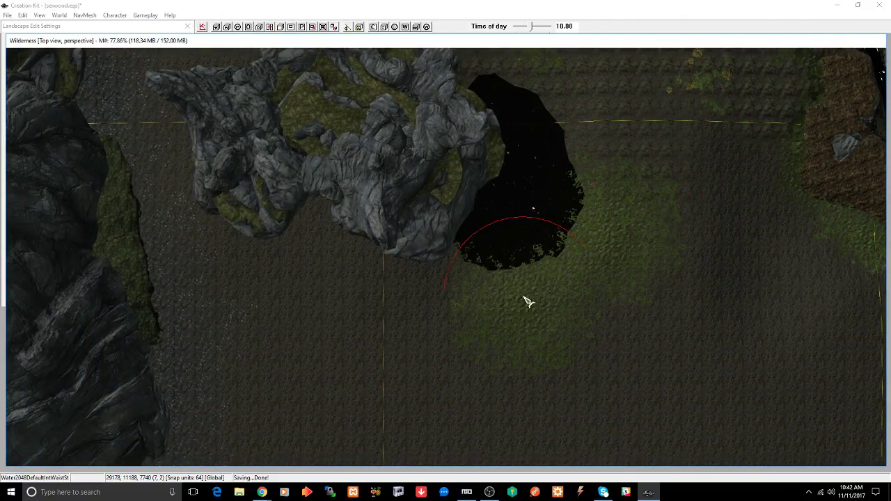
middle_drag(414, 285, 539, 302)
drag(461, 322, 474, 247)
middle_drag(664, 289, 541, 379)
middle_drag(703, 308, 631, 265)
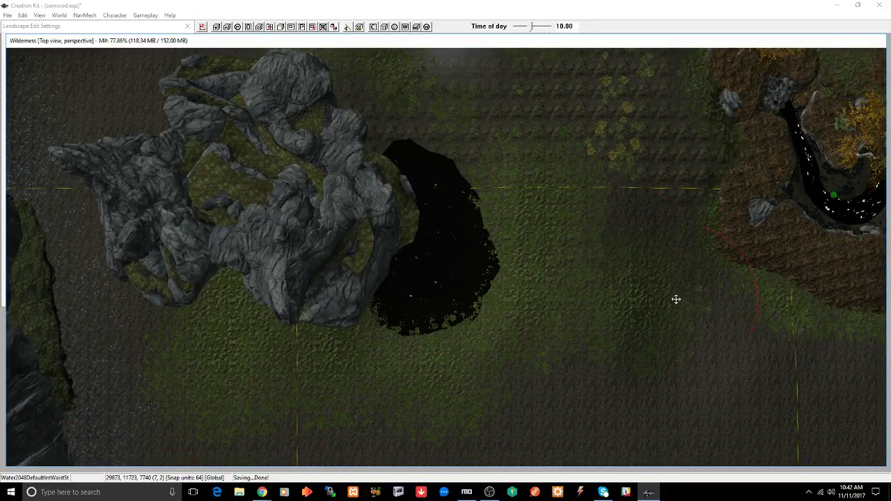
middle_drag(676, 299, 692, 216)
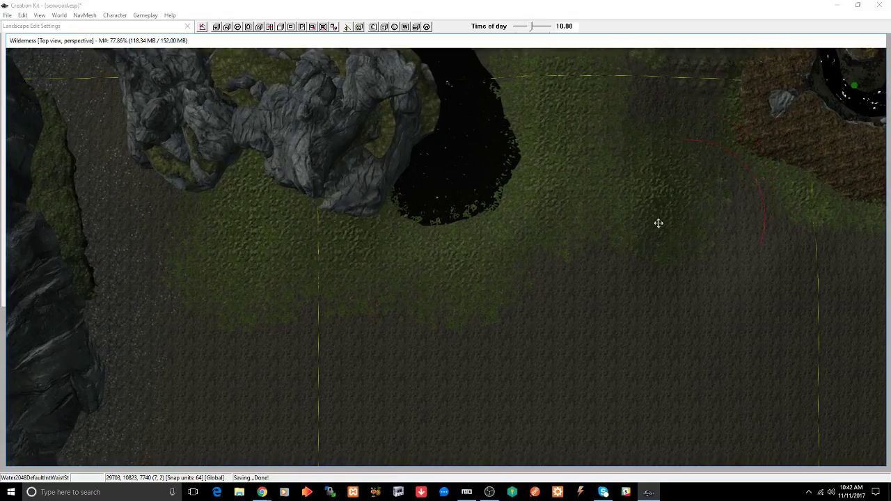
shift+middle_drag(507, 174, 553, 216)
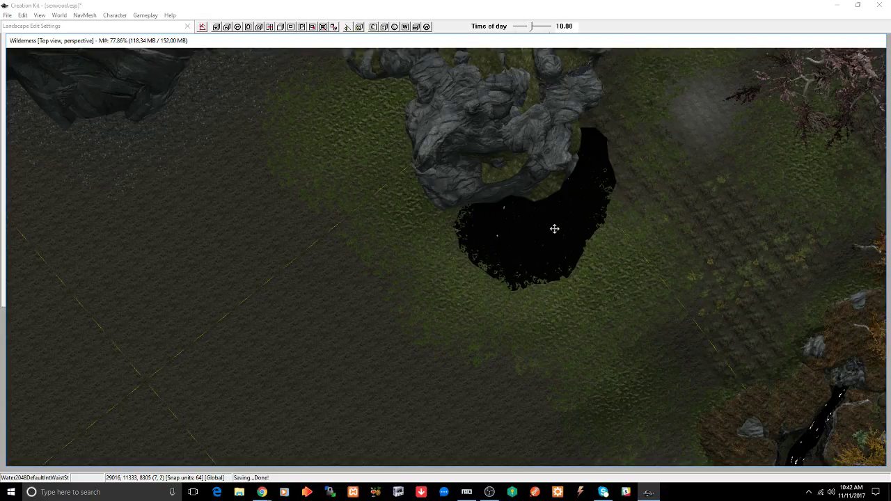
key(h)
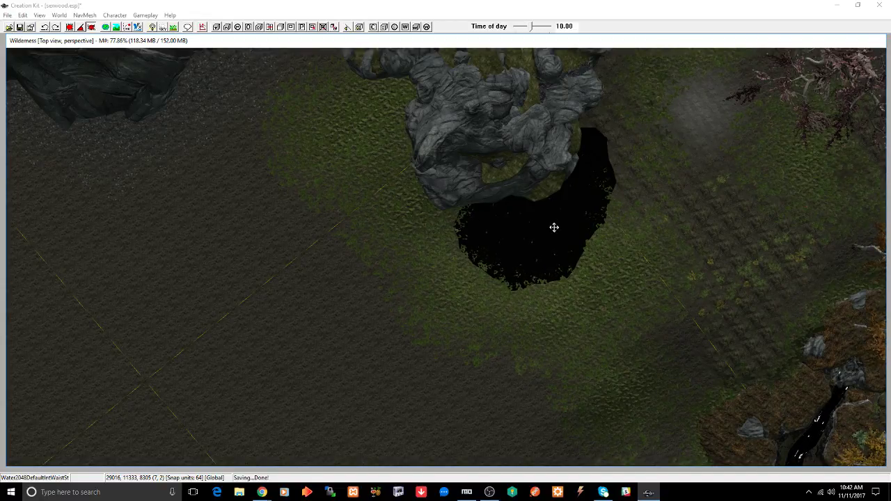
Step: Delete the pond's water plane to check the ground beneath, and undo the deletion
key(Delete)
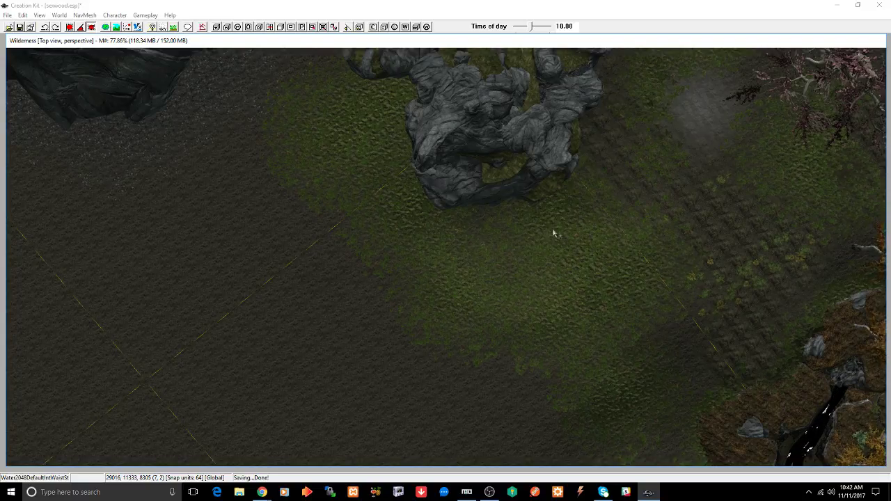
key(ctrl+z)
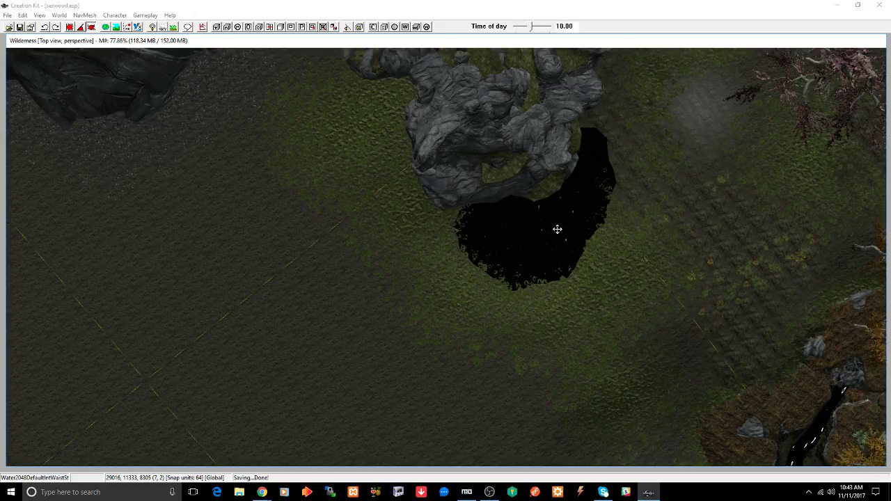
Step: Examine the pond, its grassy shore and the neighbouring bare ground up to the cliffs from several angles
shift+middle_drag(542, 246, 521, 225)
scroll(522, 224, up, 5)
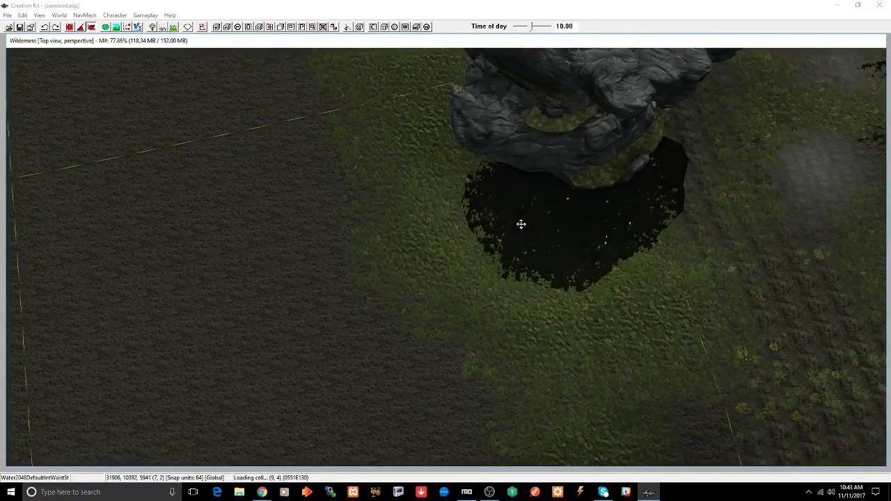
scroll(522, 224, up, 5)
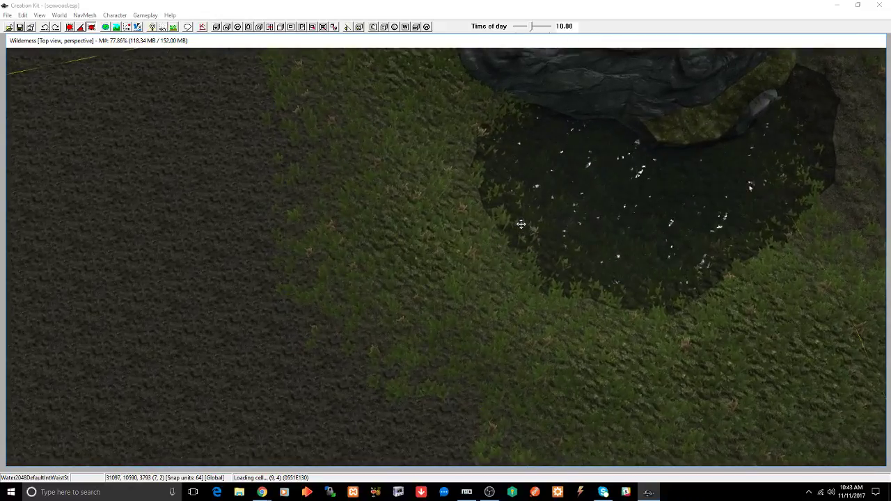
middle_drag(643, 181, 620, 191)
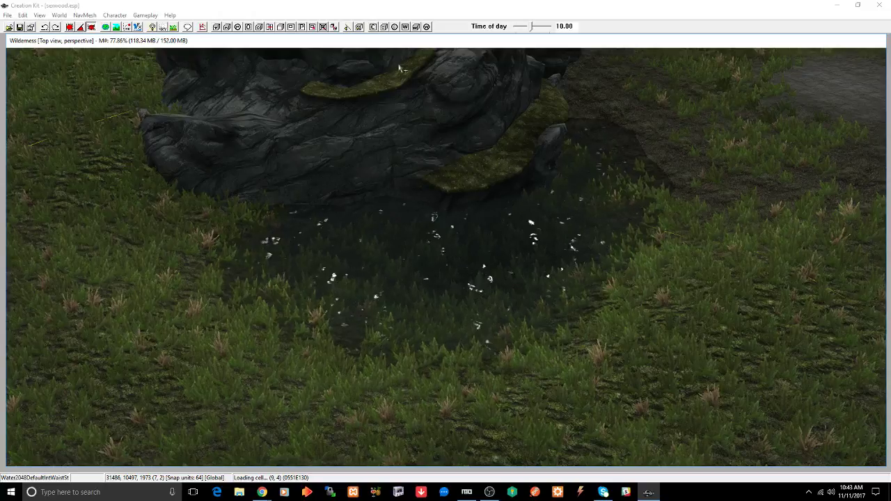
scroll(414, 197, down, 5)
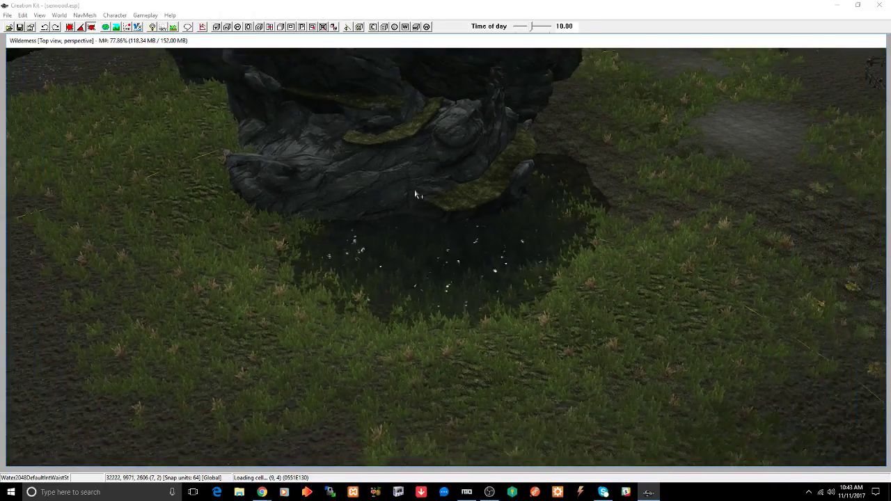
scroll(415, 195, down, 2)
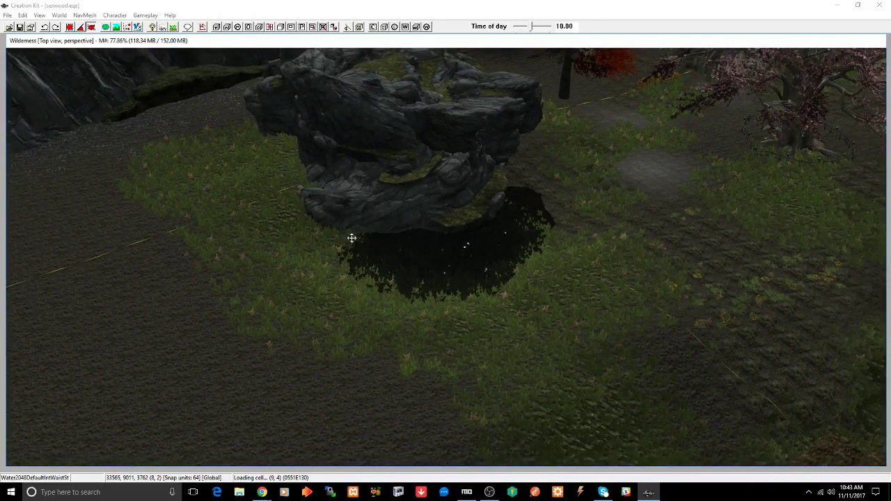
middle_drag(353, 239, 587, 304)
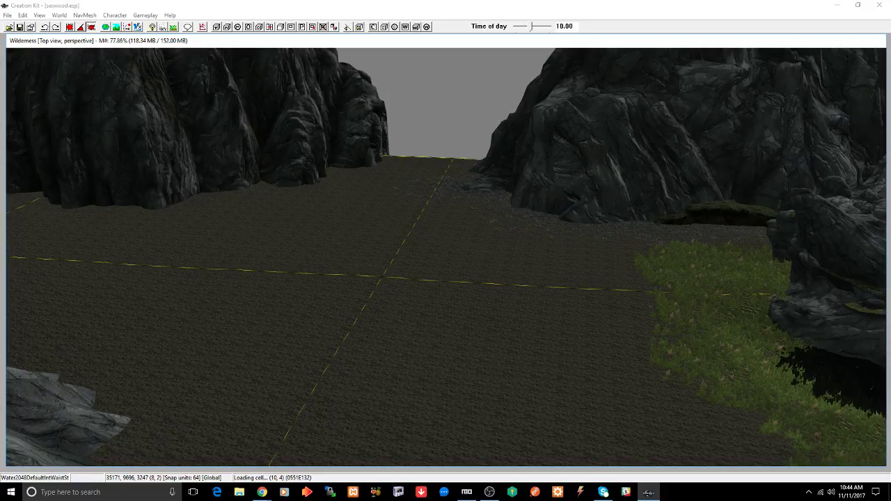
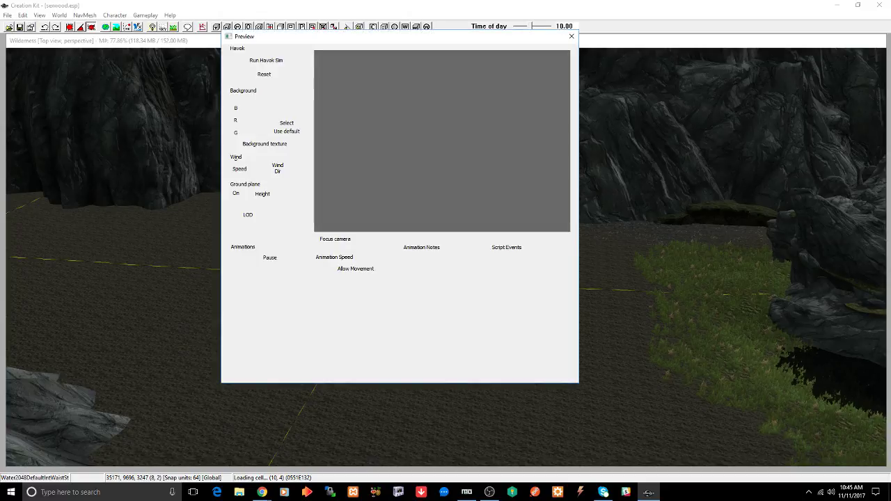
Step: Close the object preview, place a mossy DirtCliffsIsland01 ledge on the bare ground near the grass, and adjust its height
drag(418, 141, 564, 209)
click(572, 37)
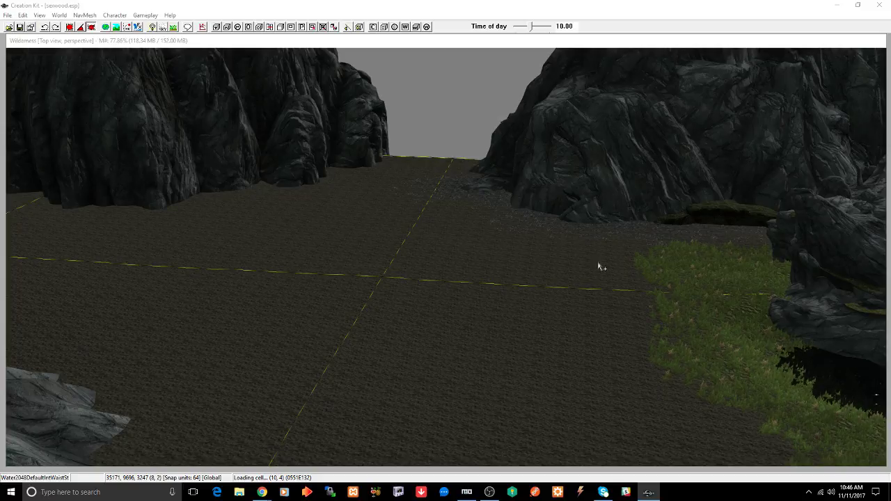
drag(601, 262, 507, 296)
shift+middle_drag(508, 298, 454, 303)
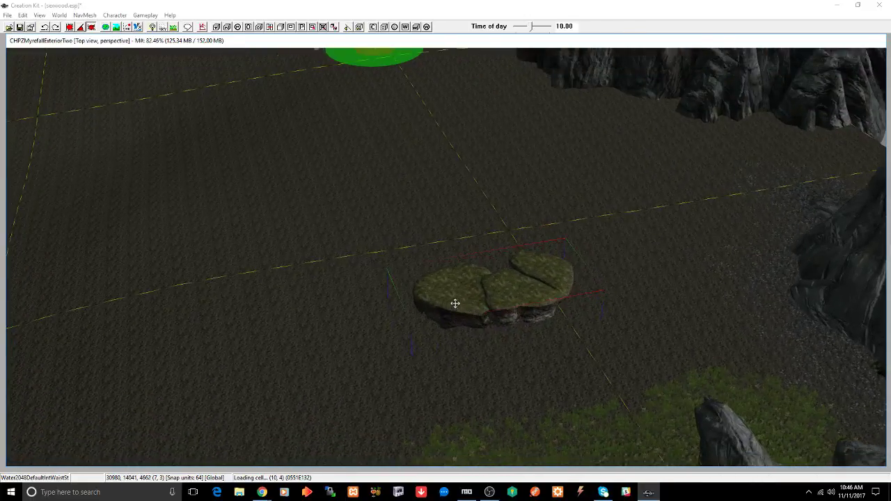
scroll(454, 304, up, 4)
scroll(456, 303, up, 5)
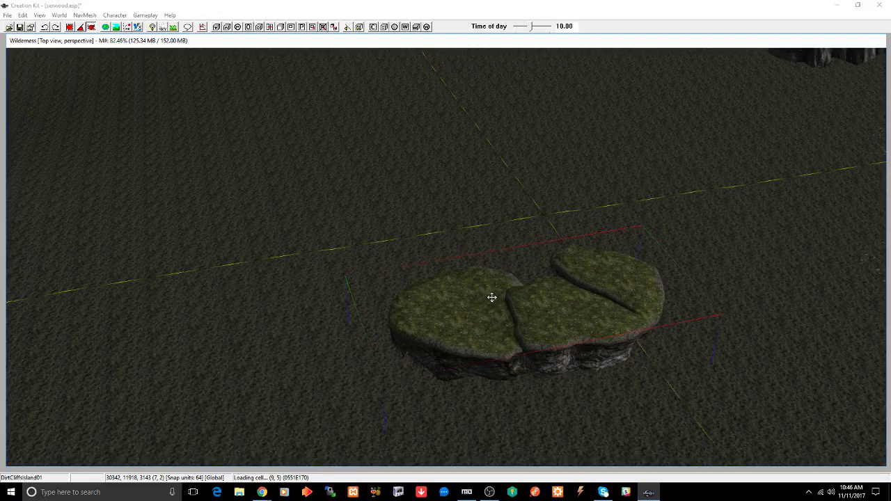
shift+middle_drag(484, 307, 540, 296)
key(z)
drag(539, 298, 540, 308)
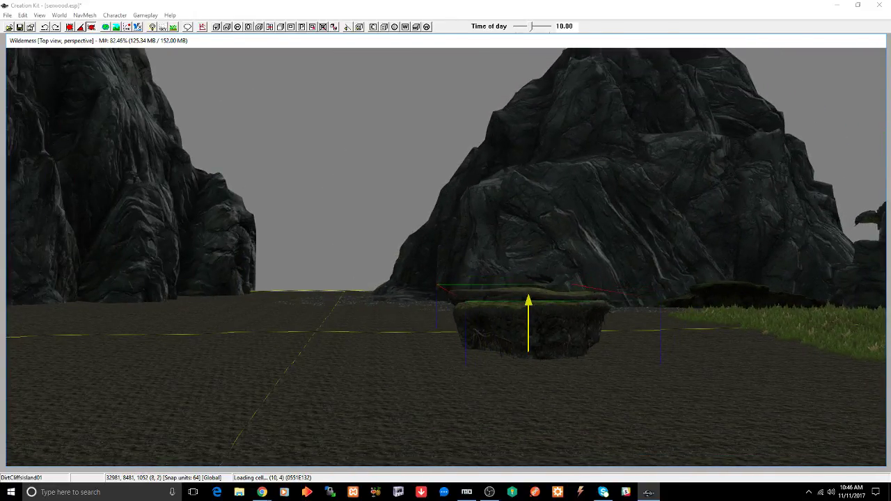
shift+middle_drag(540, 308, 532, 339)
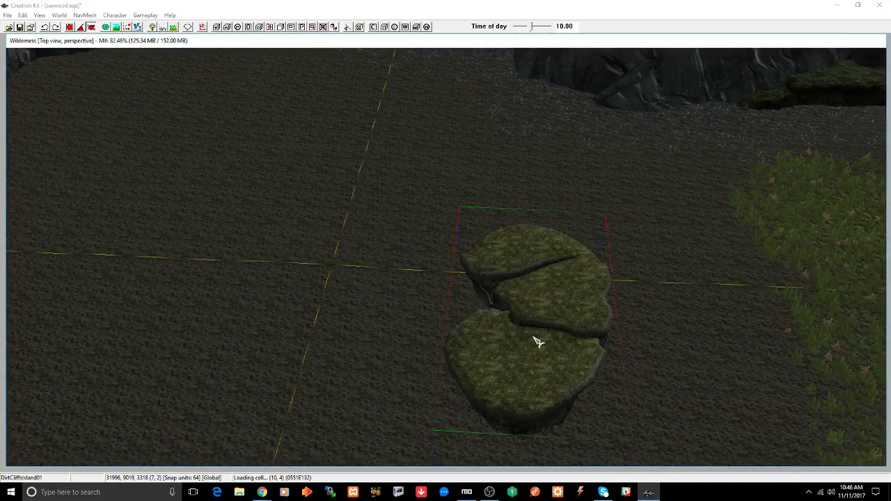
Step: Rotate and reposition the mossy ledge against the edge of the grass near the pond, and save the plugin
drag(536, 336, 530, 333)
right_drag(529, 333, 520, 329)
drag(520, 329, 727, 270)
shift+middle_drag(728, 269, 758, 259)
scroll(752, 269, up, 6)
key(z)
drag(759, 259, 762, 238)
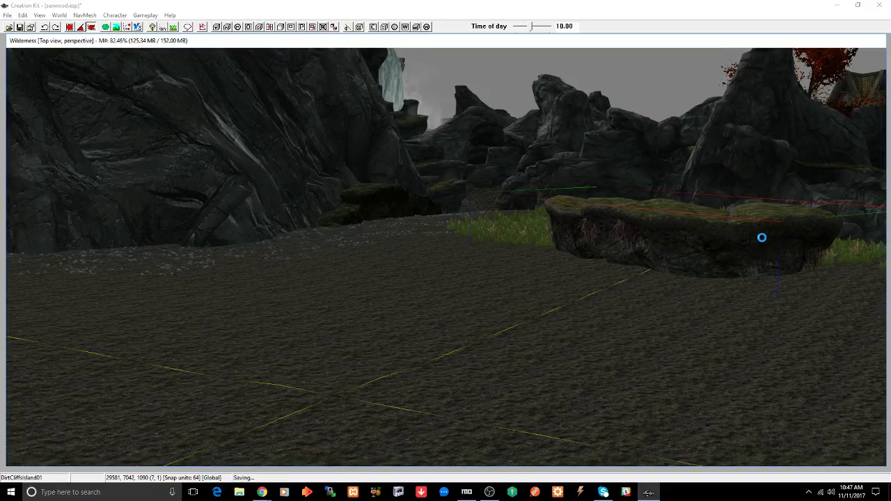
key(ctrl+s)
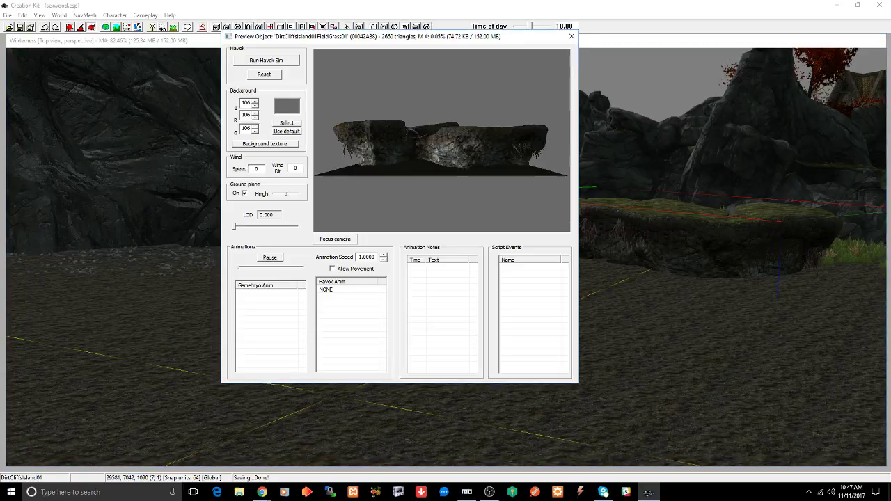
Step: Preview the mountain trim variants and place MountainTrim01Dirt01 on the bare ground beside the mossy ledge
drag(519, 129, 591, 253)
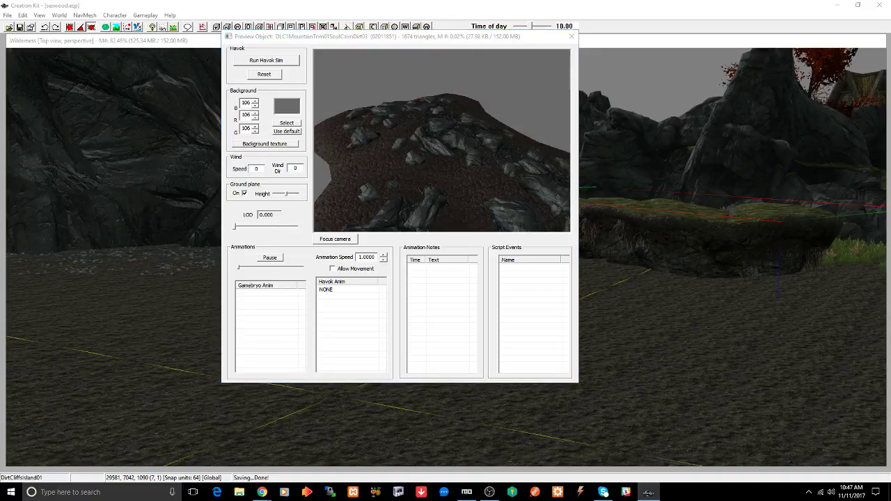
click(404, 134)
drag(890, 31, 758, 28)
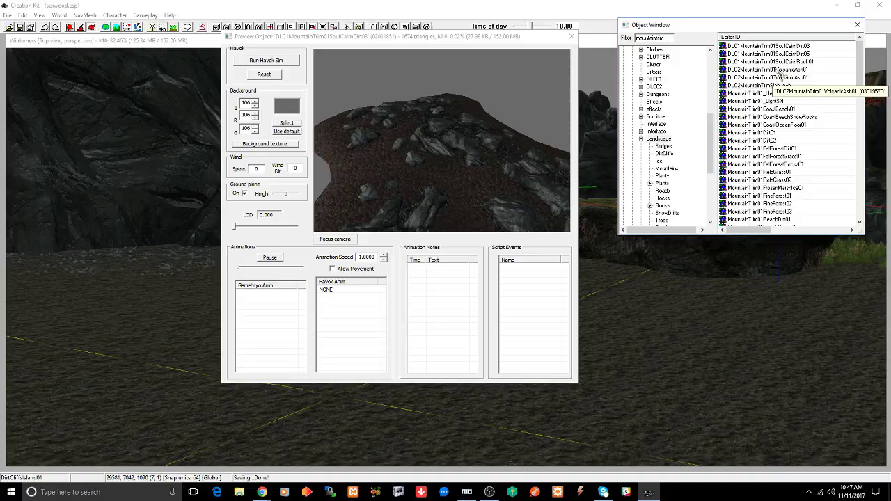
click(755, 133)
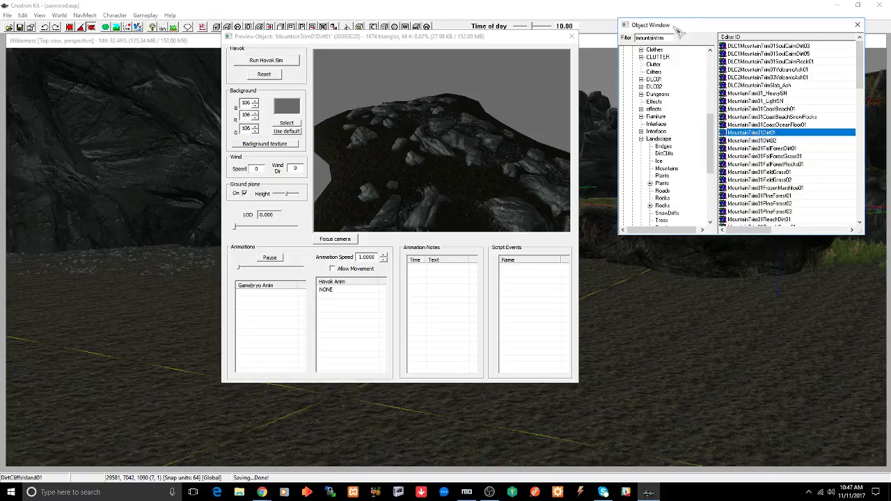
drag(680, 29, 890, 18)
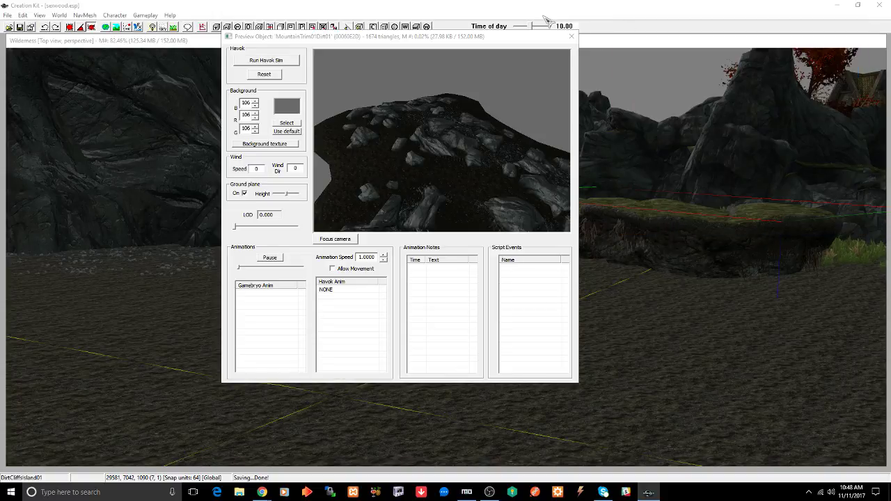
click(572, 36)
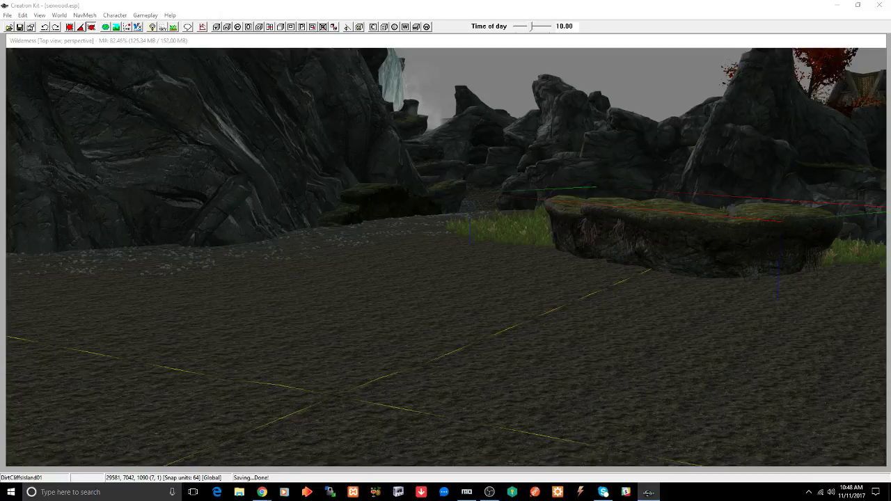
drag(890, 182, 372, 285)
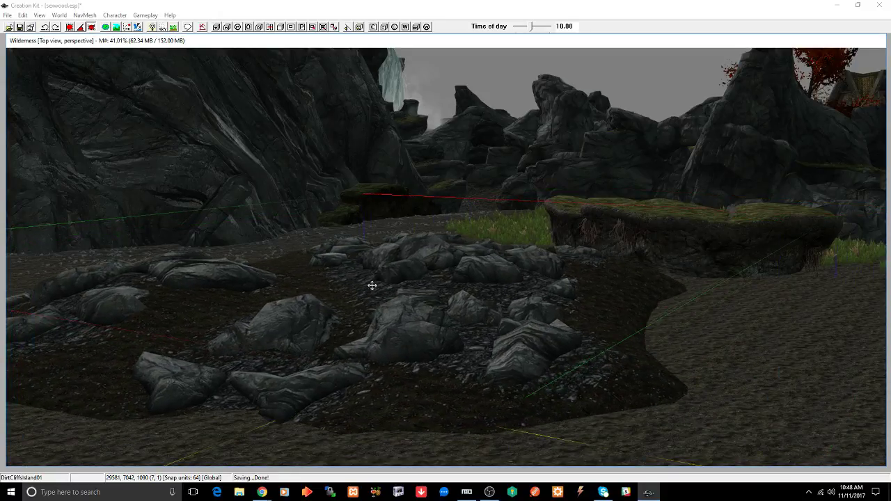
Step: Rotate the rocky dirt patch, move it between the cliff base and the mossy ledge, and sink its edges into the ground
key(shift)
scroll(431, 315, down, 4)
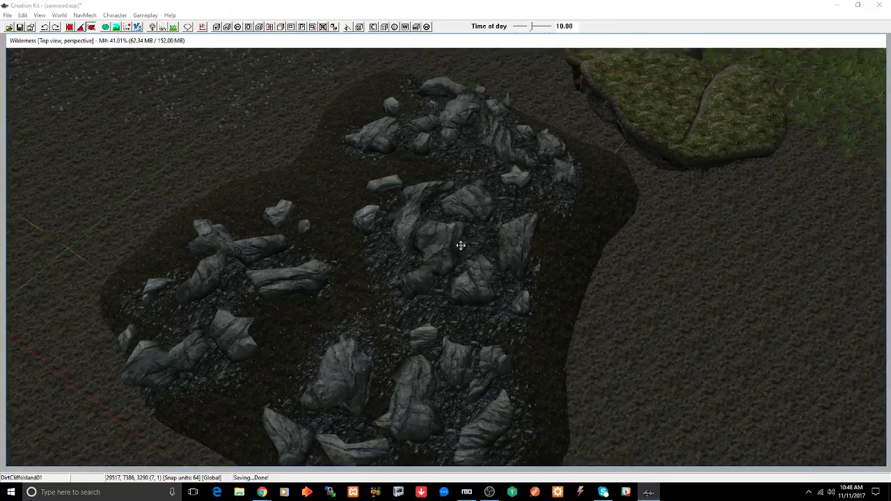
middle_drag(460, 245, 529, 263)
scroll(529, 262, down, 1)
scroll(530, 262, down, 6)
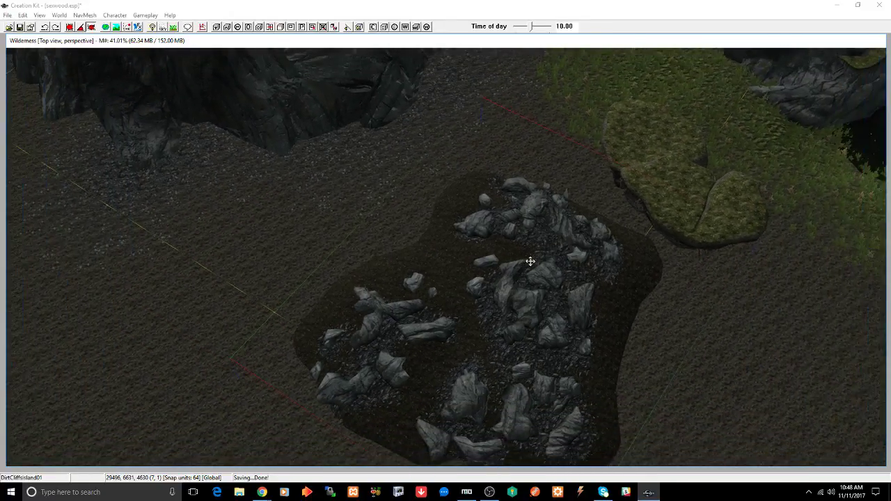
middle_drag(526, 283, 522, 293)
right_drag(521, 292, 578, 292)
drag(514, 279, 467, 189)
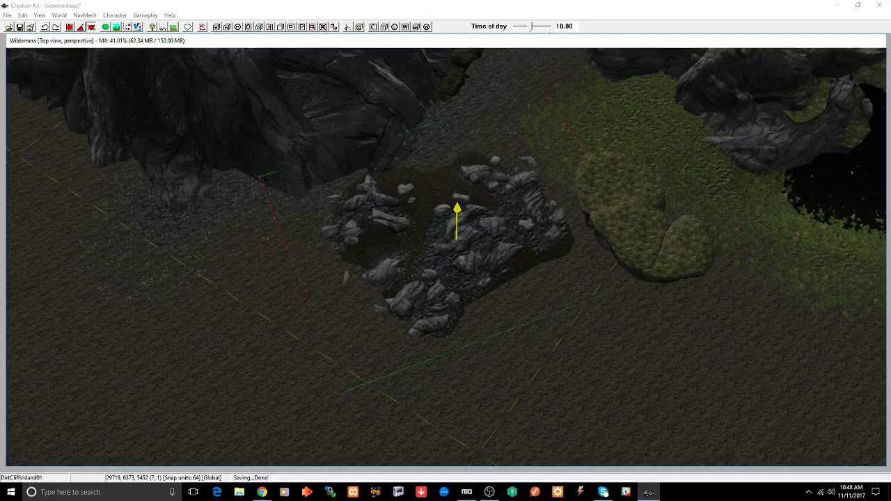
shift+middle_drag(467, 187, 440, 158)
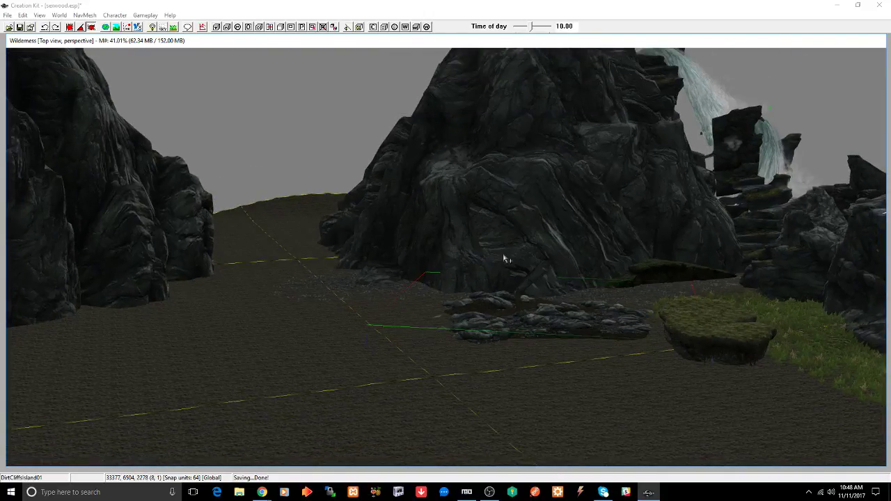
scroll(511, 279, up, 5)
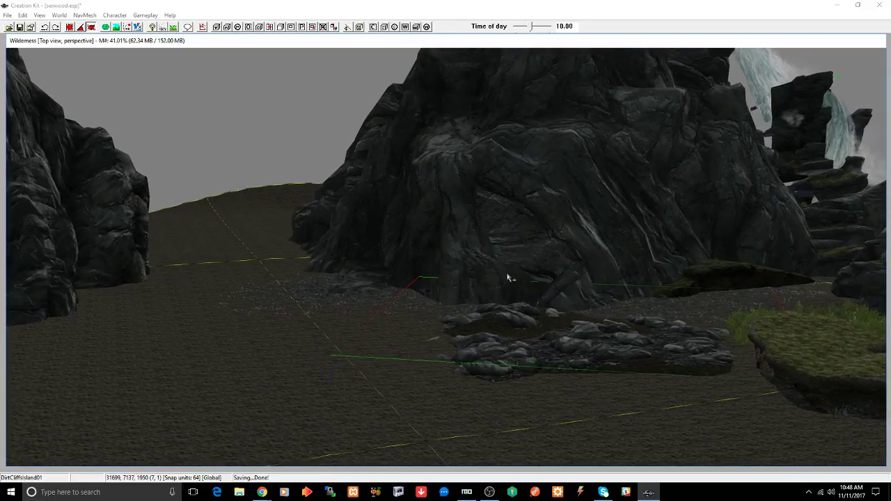
scroll(508, 277, up, 5)
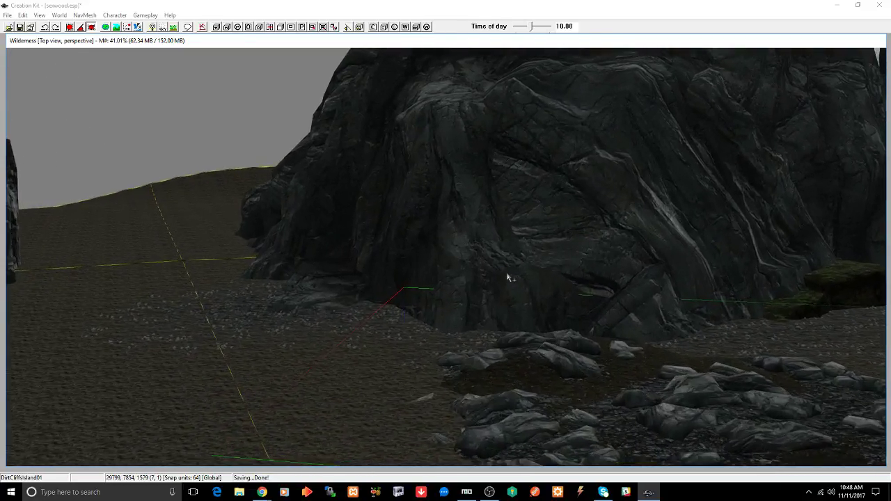
scroll(508, 278, down, 5)
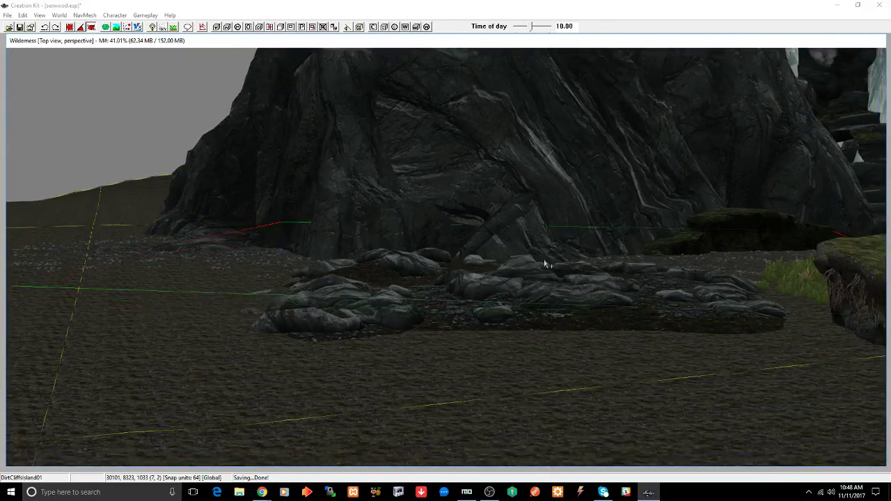
Step: Start landscape editing above the rocky dirt patch, select the LDirt02 texture, and clear the settings window from the view
mouse_move(545, 263)
shift+middle_down()
mouse_move(539, 287)
mouse_move(564, 249)
mouse_move(574, 288)
shift+middle_up()
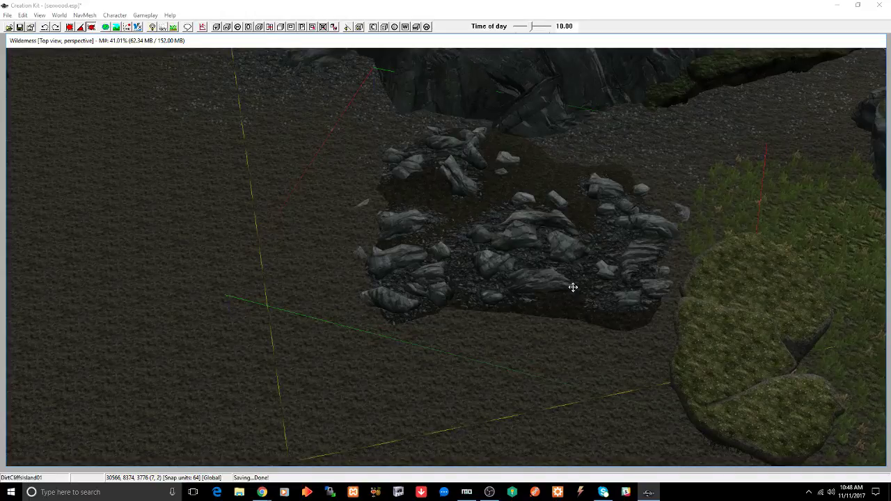
key(h)
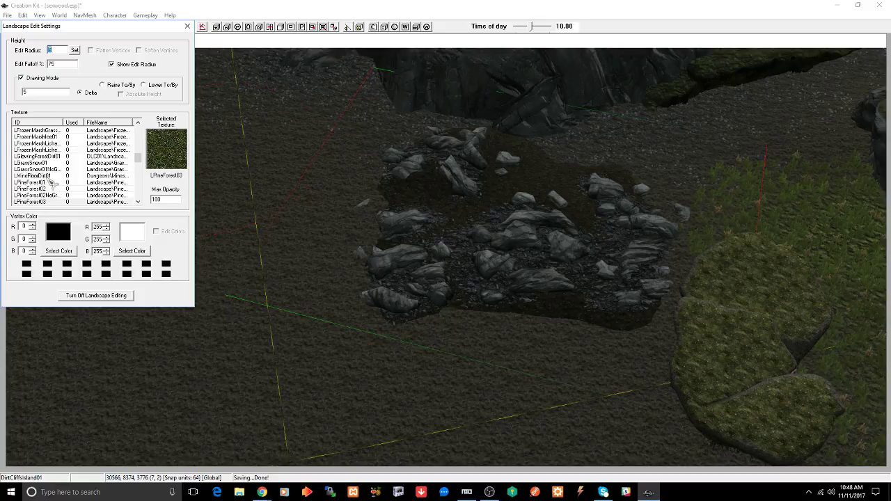
scroll(51, 183, up, 4)
scroll(52, 180, up, 4)
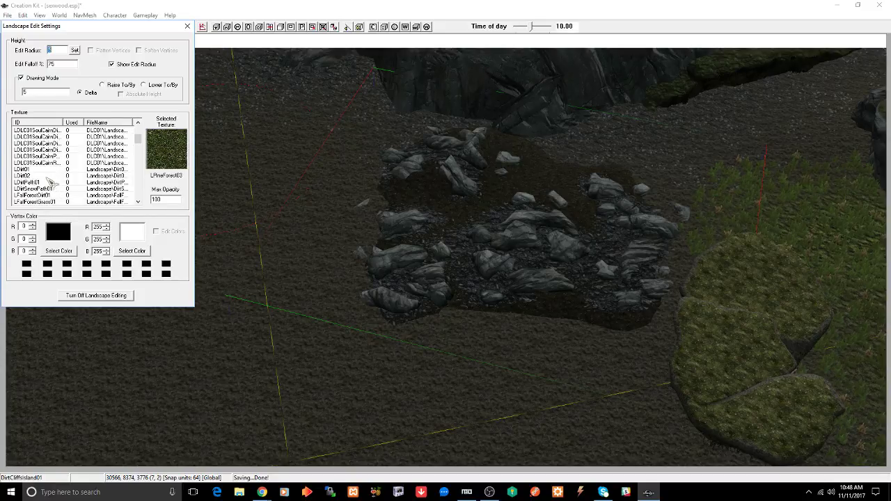
click(28, 170)
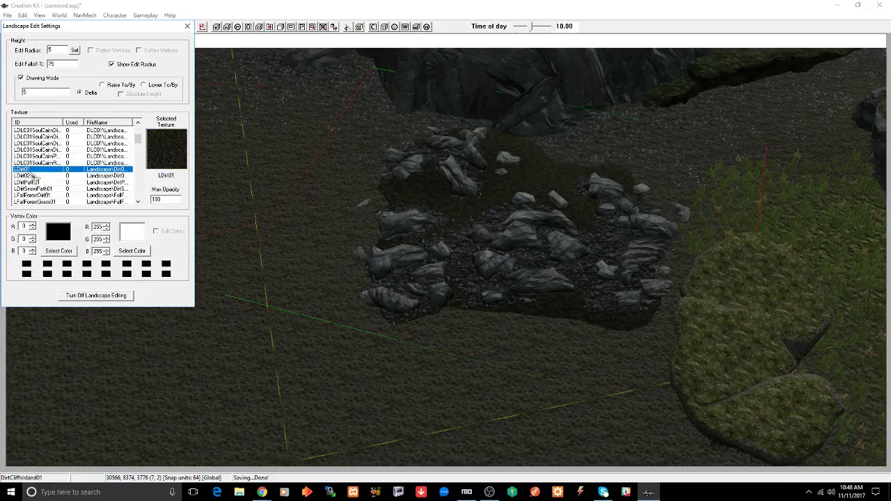
click(27, 175)
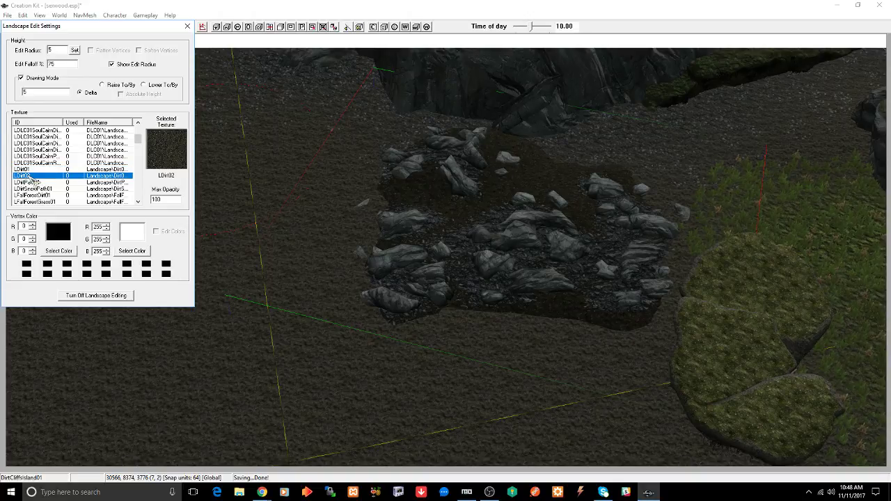
click(473, 333)
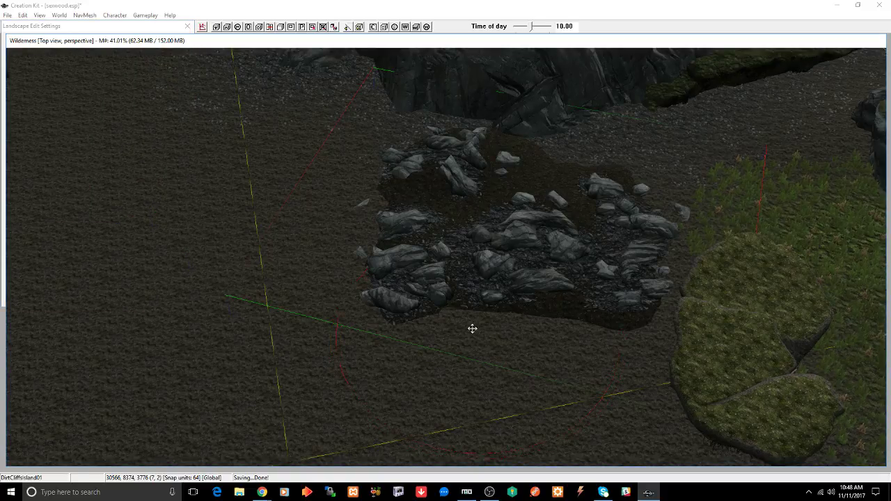
click(103, 27)
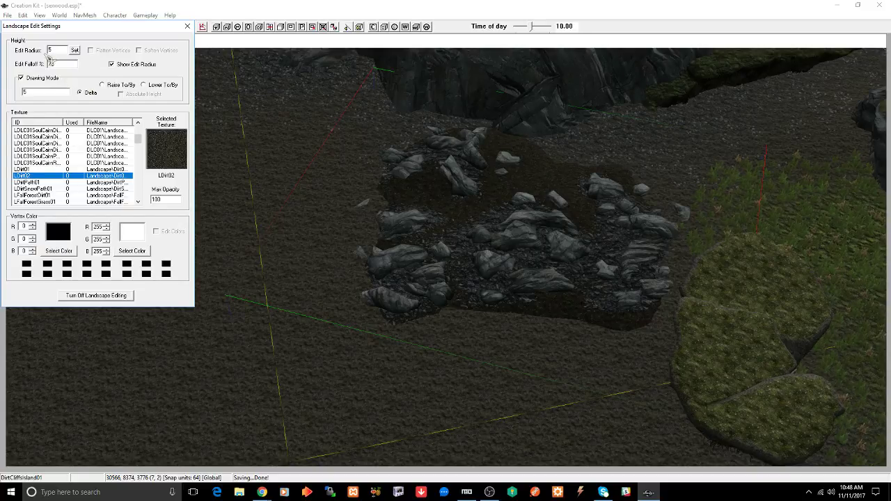
drag(51, 28, 890, 163)
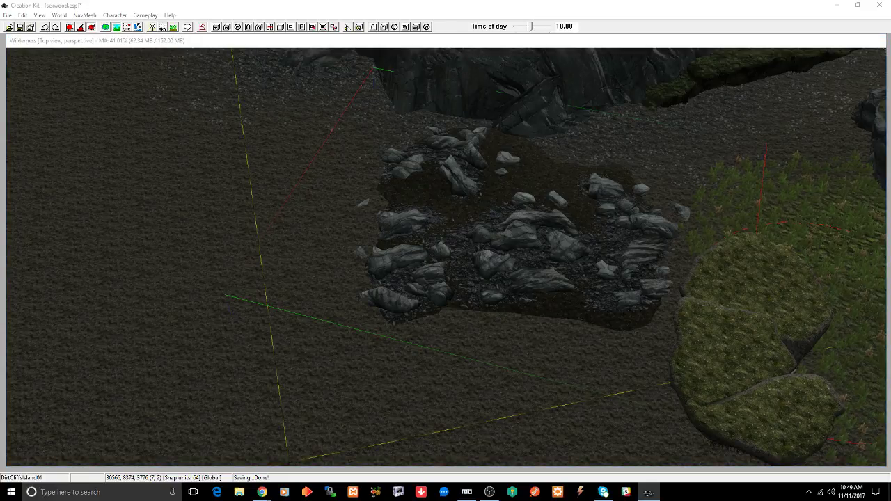
Step: Paint LDirt02 on the ground in front of the rocky dirt patch, then delete that texture from the cell's Quad 2 texture list
right_click(444, 393)
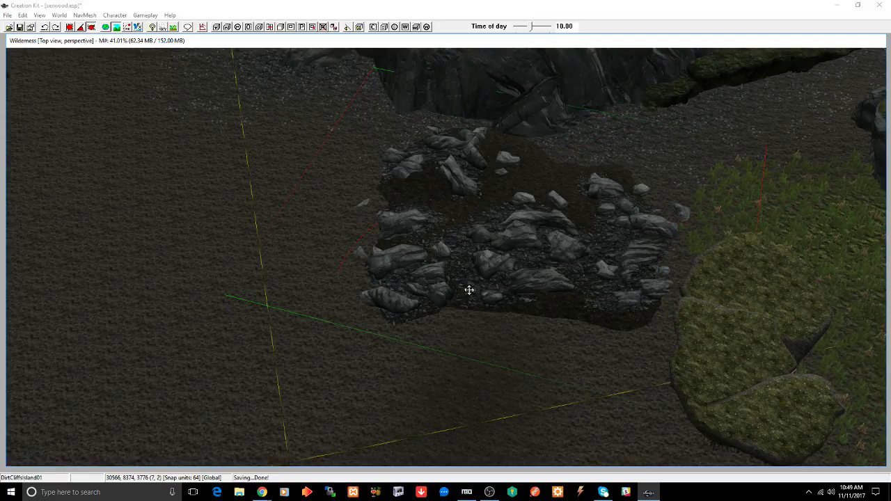
key(g)
key(i)
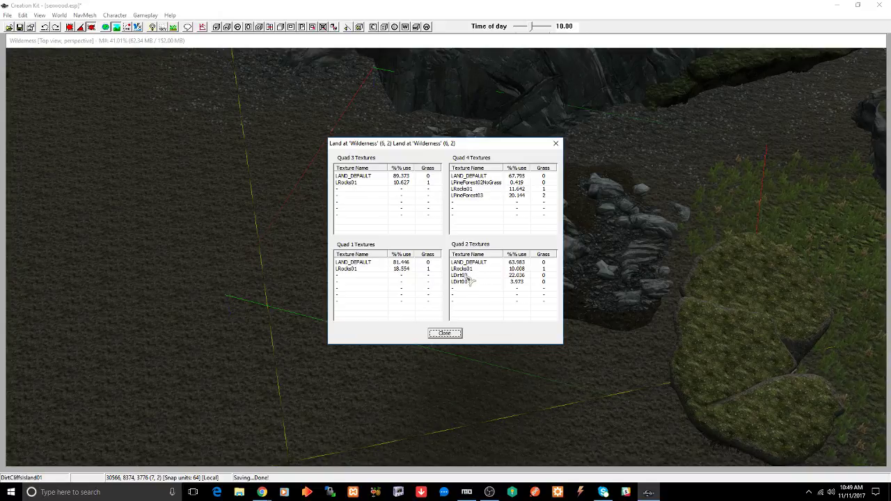
click(466, 276)
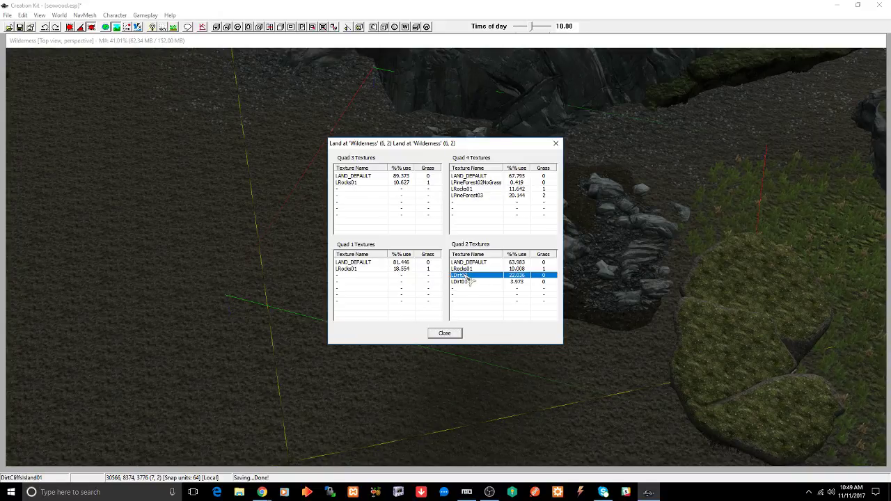
key(Delete)
click(446, 334)
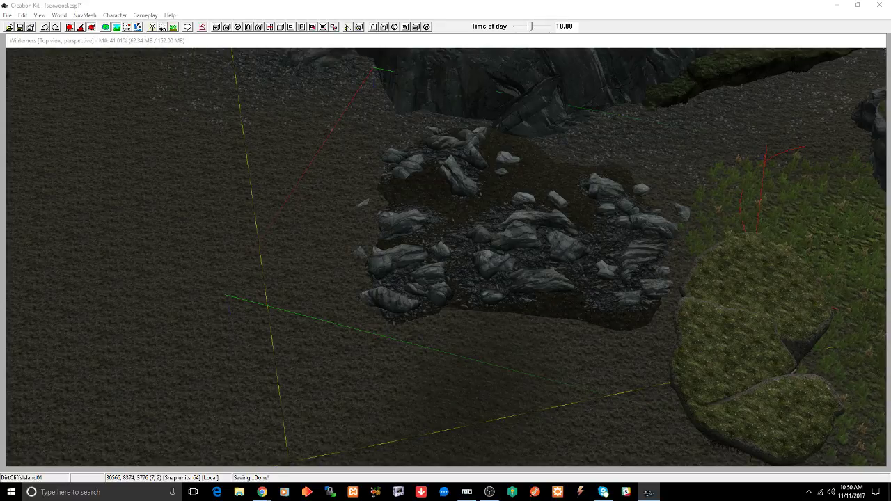
Step: Preview the pine forest, reach dirt and river mud textures, and try LRiverMud01 on the ground in front of the rocky patch
drag(890, 97, 429, 17)
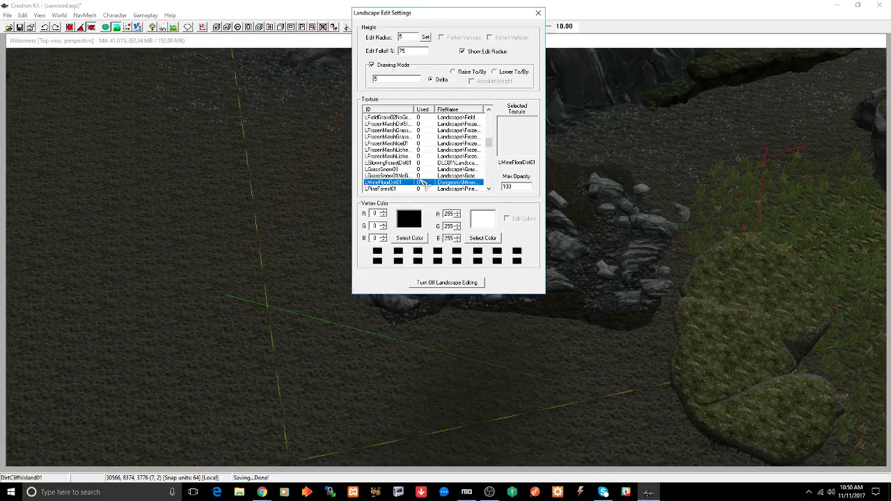
click(383, 188)
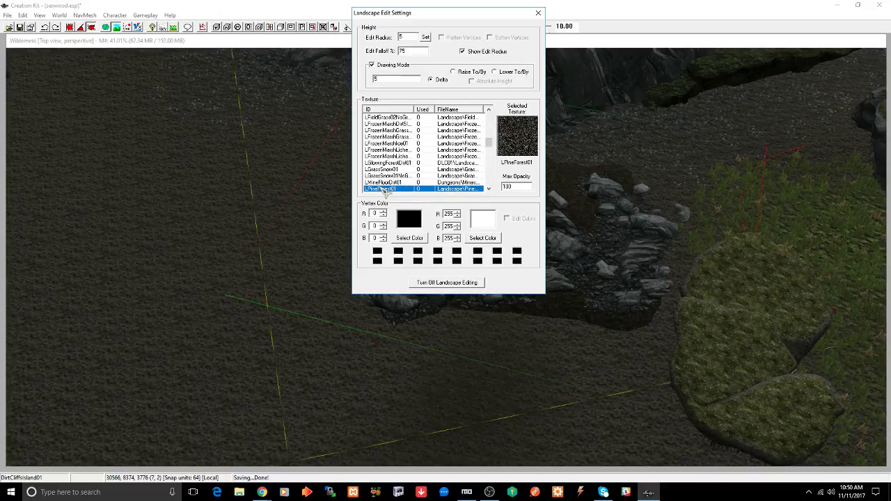
click(384, 183)
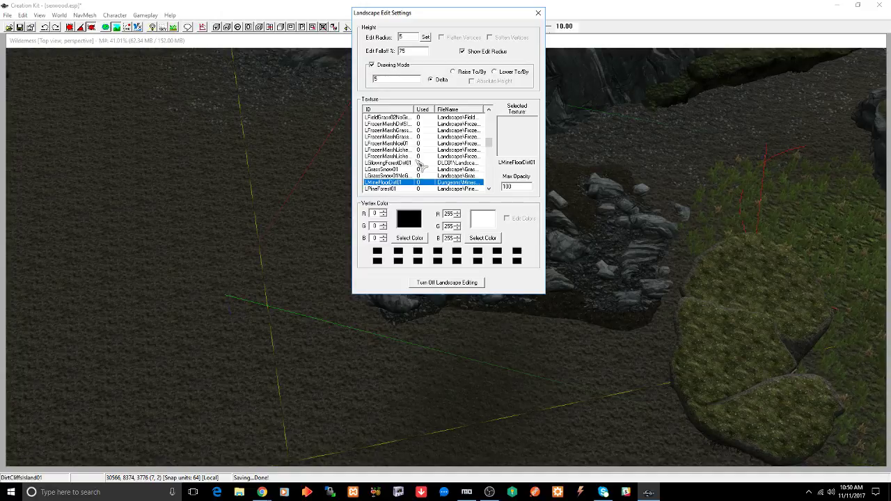
scroll(421, 166, down, 3)
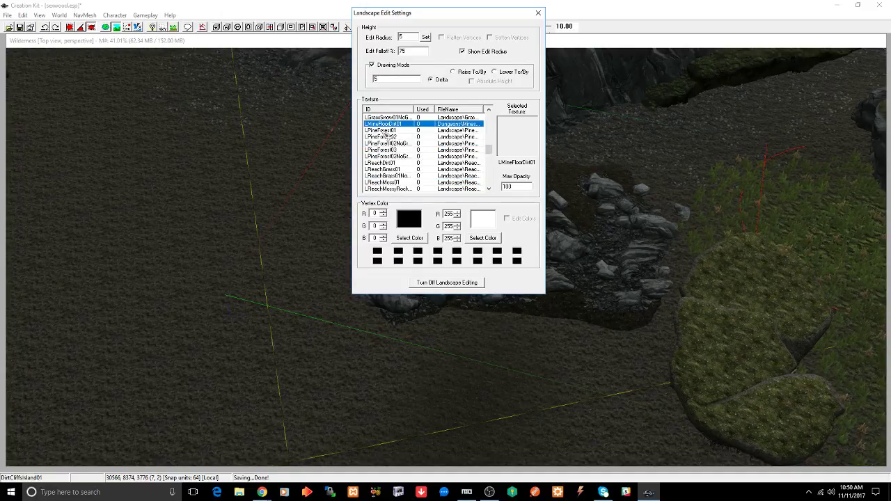
click(384, 130)
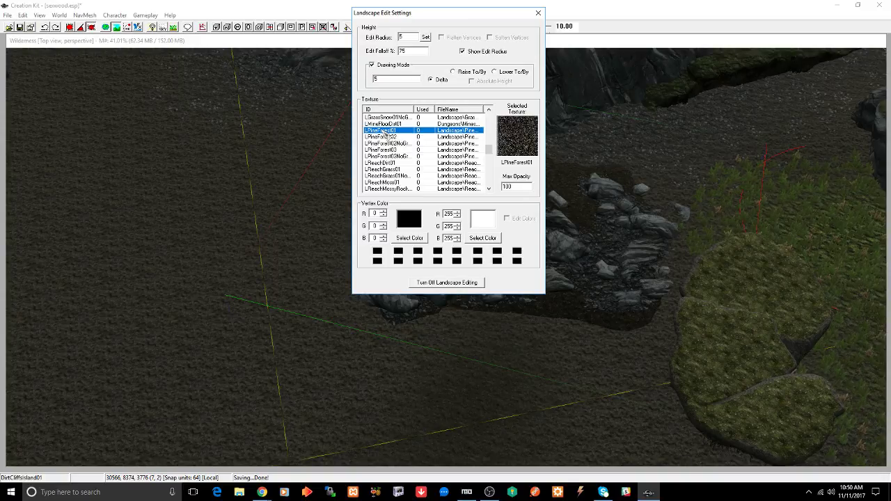
click(394, 164)
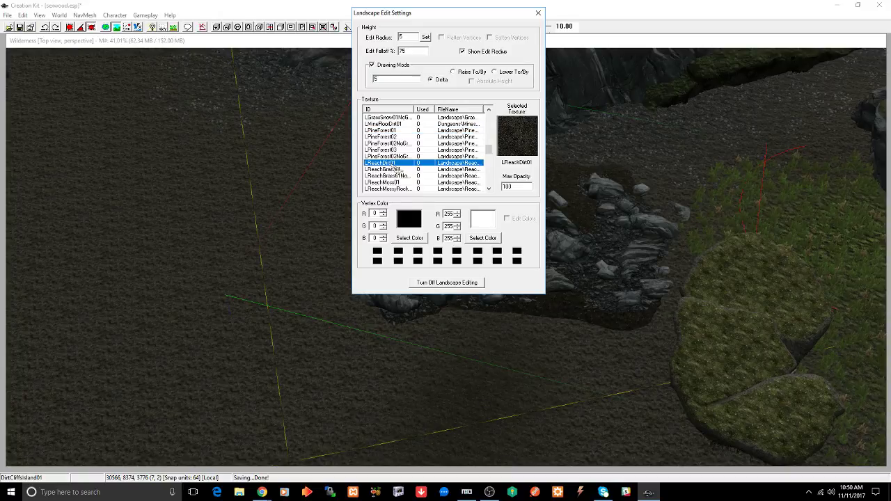
scroll(396, 169, down, 3)
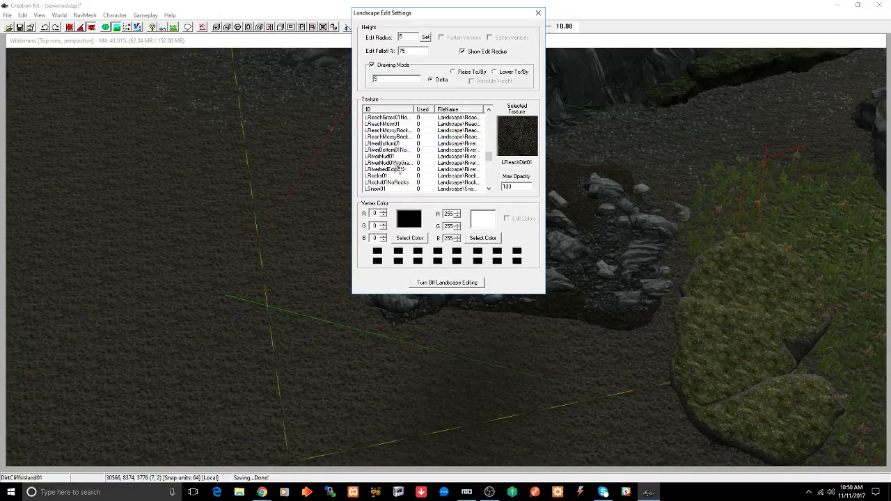
click(389, 157)
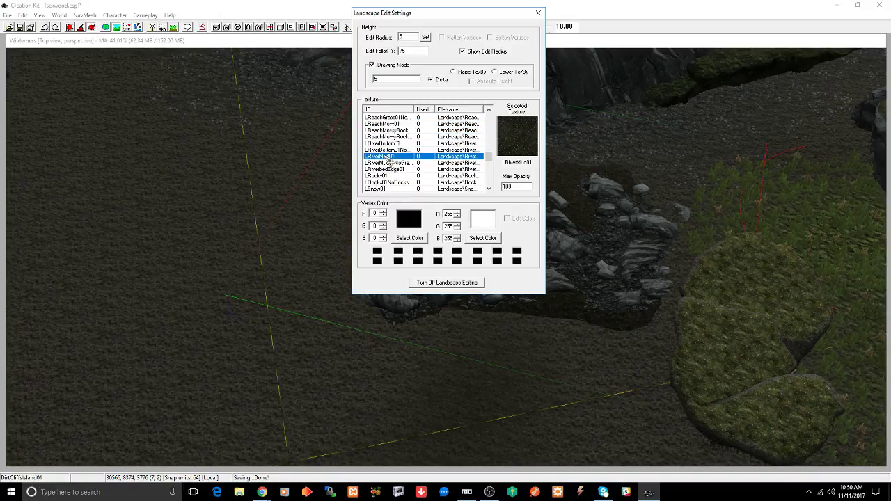
click(361, 369)
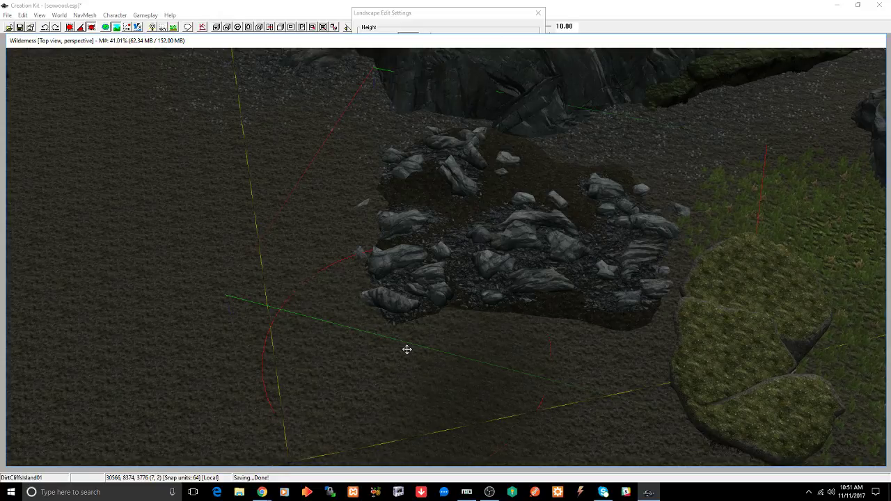
Step: Widen the texture ID column, compare the riverbed and coast beach textures, and select LCoastOceanFloor01 for painting
click(404, 13)
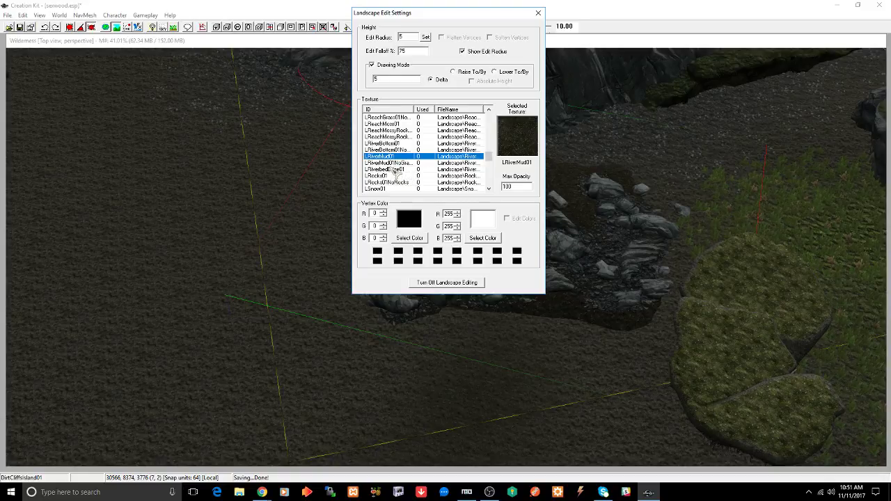
click(395, 171)
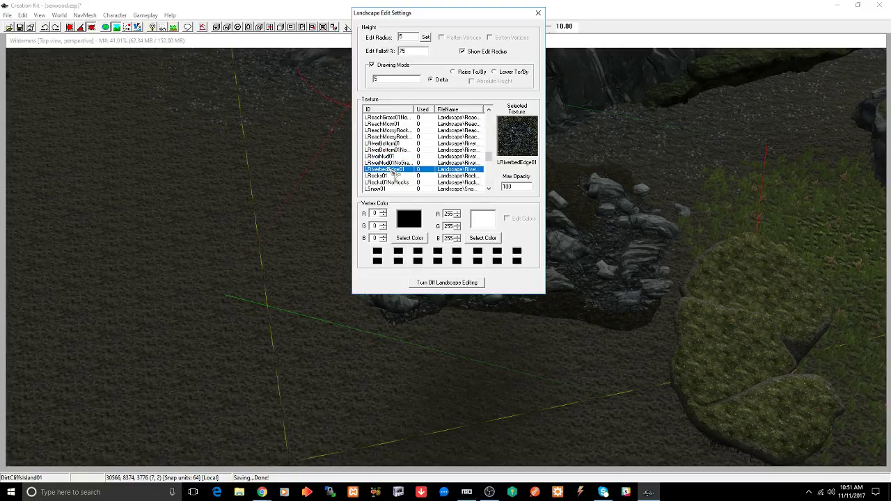
scroll(402, 174, down, 3)
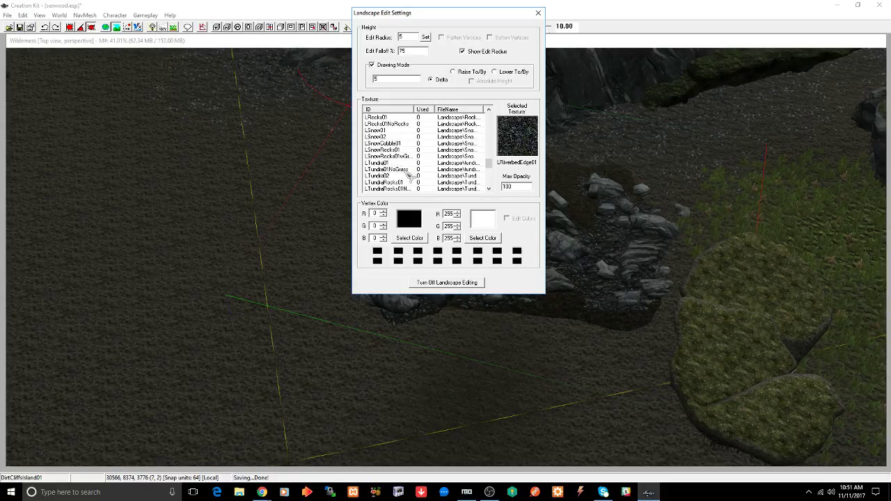
scroll(411, 176, down, 6)
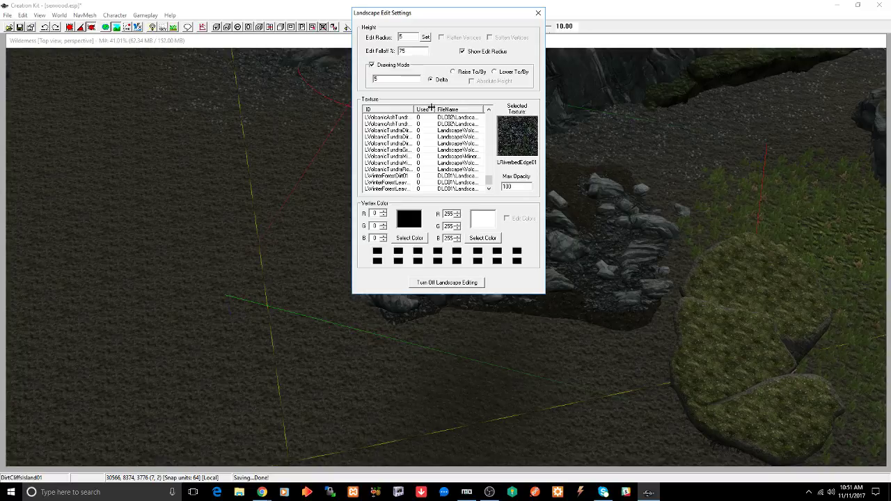
drag(415, 109, 458, 106)
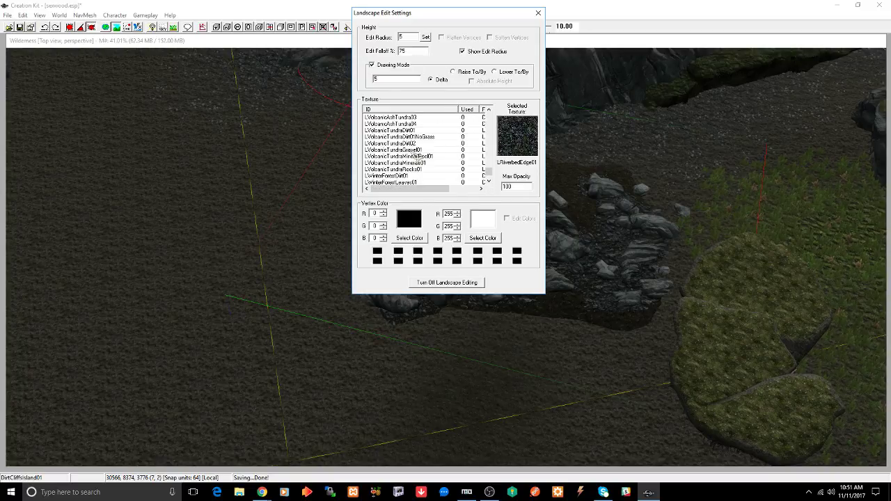
scroll(416, 158, down, 1)
scroll(418, 158, up, 15)
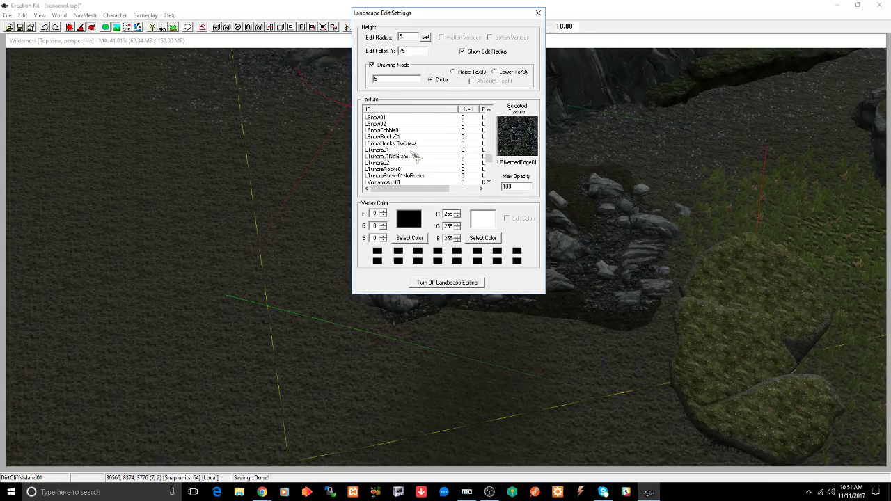
scroll(416, 154, up, 4)
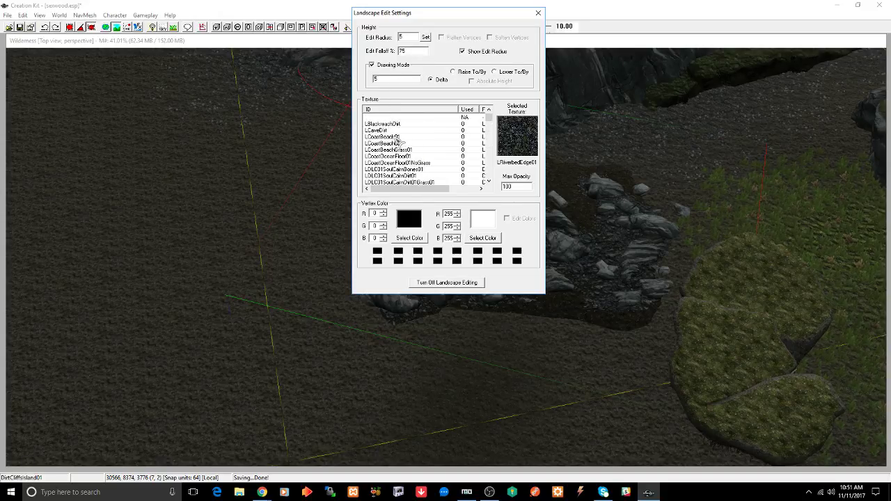
click(394, 137)
click(394, 144)
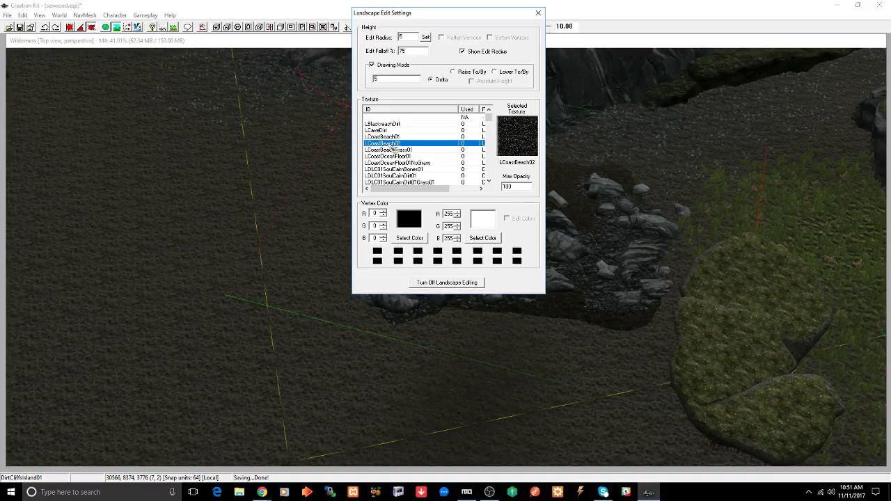
click(404, 157)
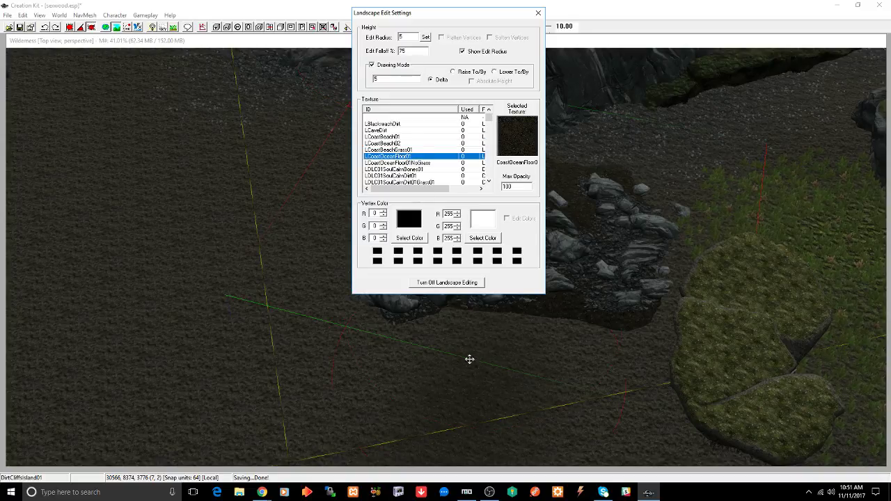
Step: Paint LCoastOceanFloor01 onto the ground all around the rocky dirt patch, from the cliff side to the mossy ledge
click(450, 353)
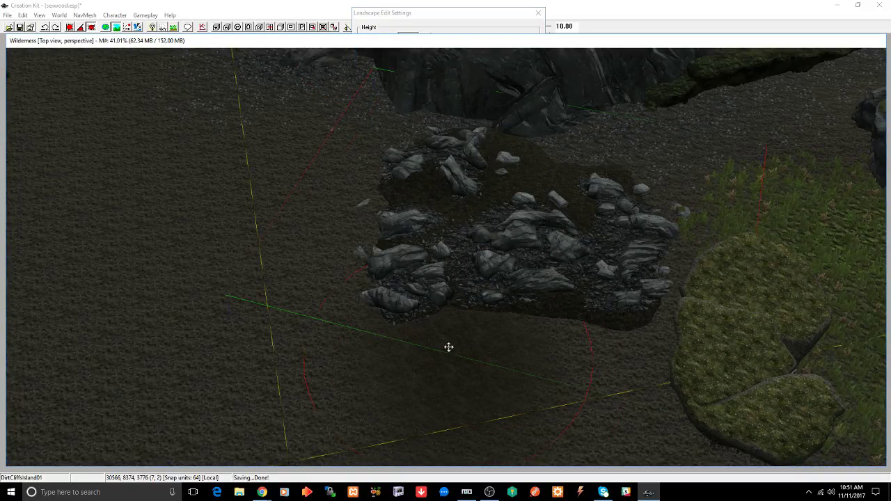
right_click(558, 309)
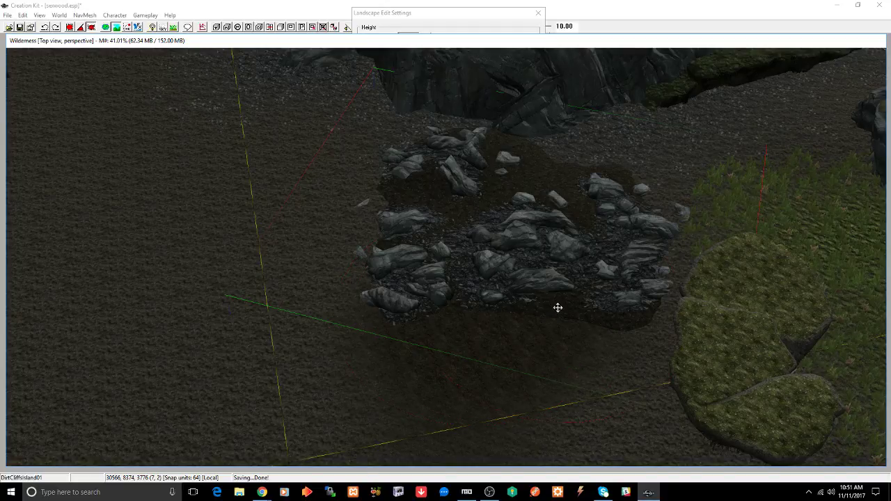
right_click(586, 330)
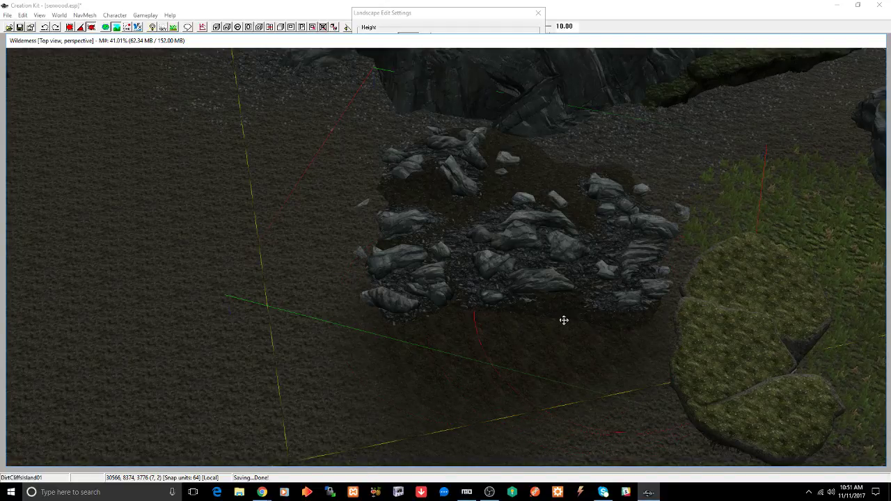
click(331, 276)
drag(360, 213, 318, 167)
click(663, 180)
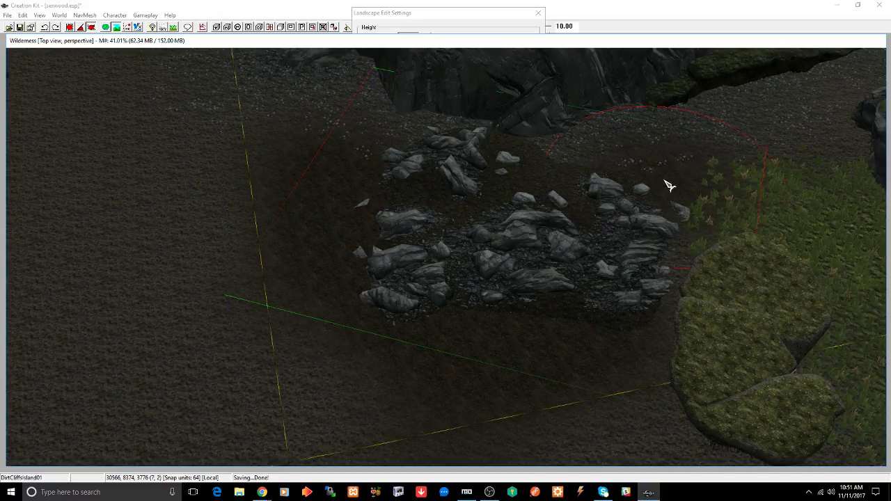
drag(661, 268, 678, 272)
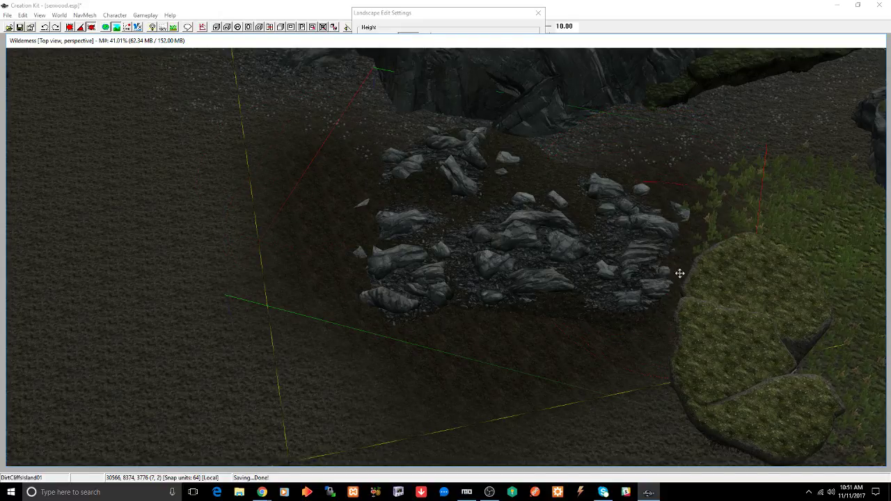
shift+middle_drag(632, 237, 622, 307)
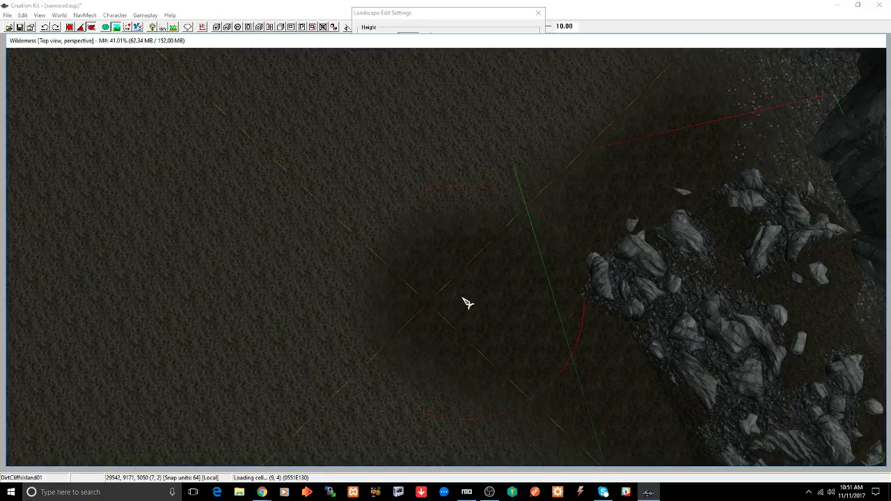
shift+middle_drag(537, 281, 621, 256)
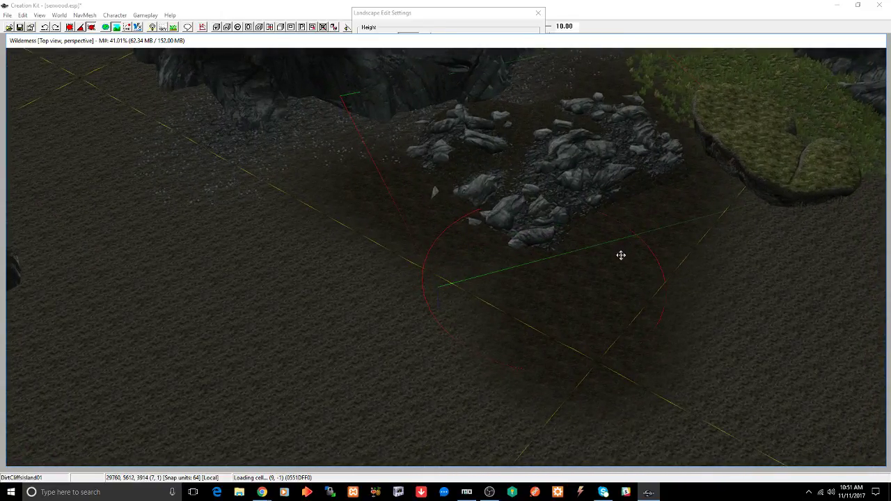
Step: Check how the painted ground blends with the rocky dirt patch, and leave landscape editing
scroll(621, 255, up, 3)
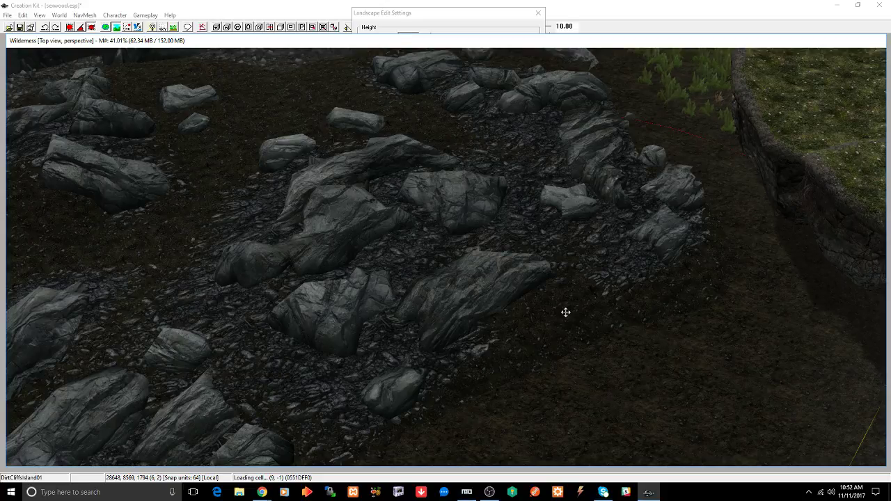
scroll(626, 250, down, 5)
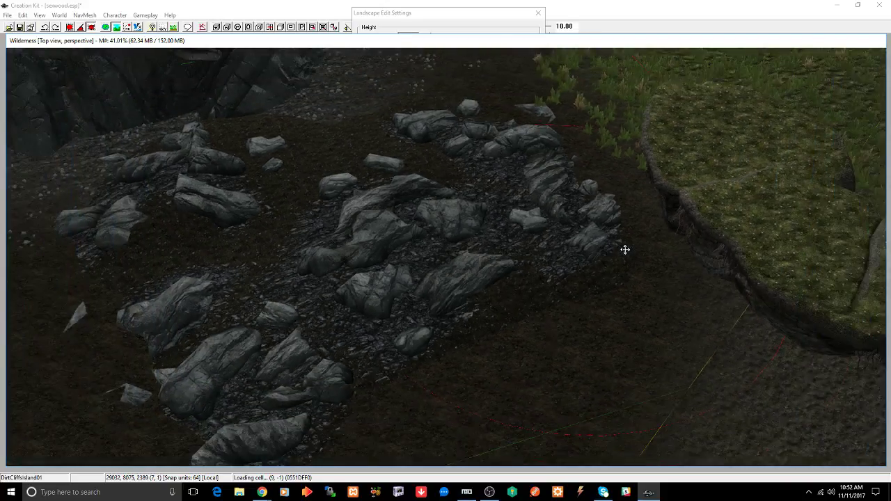
scroll(625, 250, down, 4)
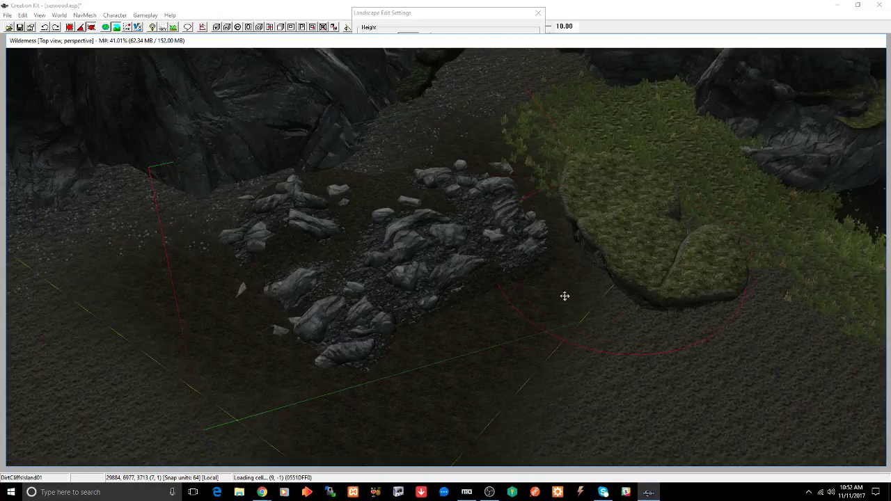
middle_drag(471, 342, 588, 364)
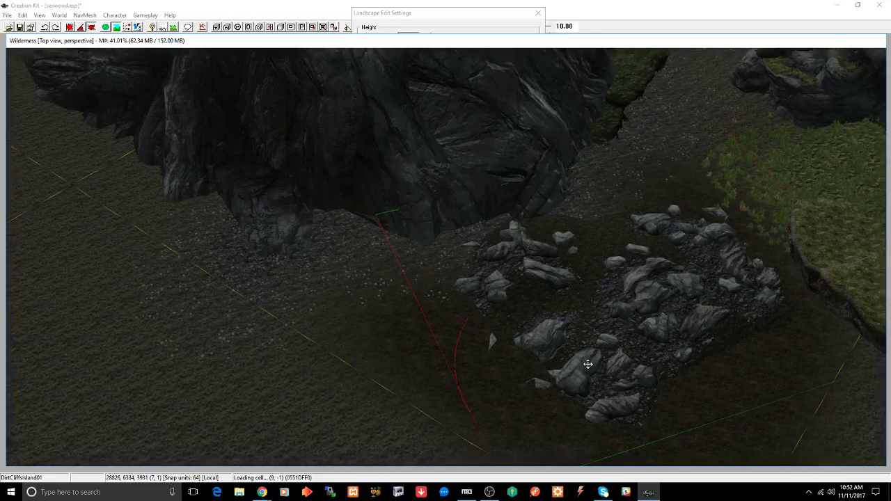
scroll(588, 364, down, 2)
mouse_move(599, 356)
shift+middle_down()
mouse_move(583, 368)
mouse_move(587, 361)
shift+middle_up()
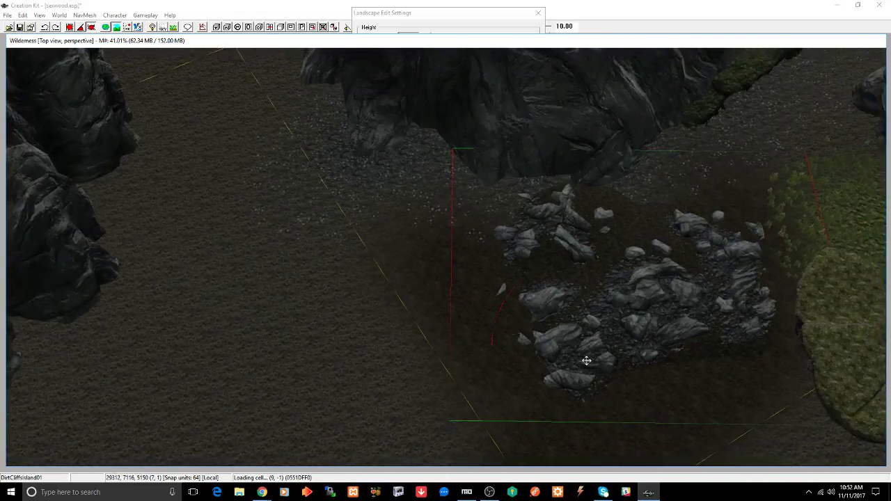
click(538, 13)
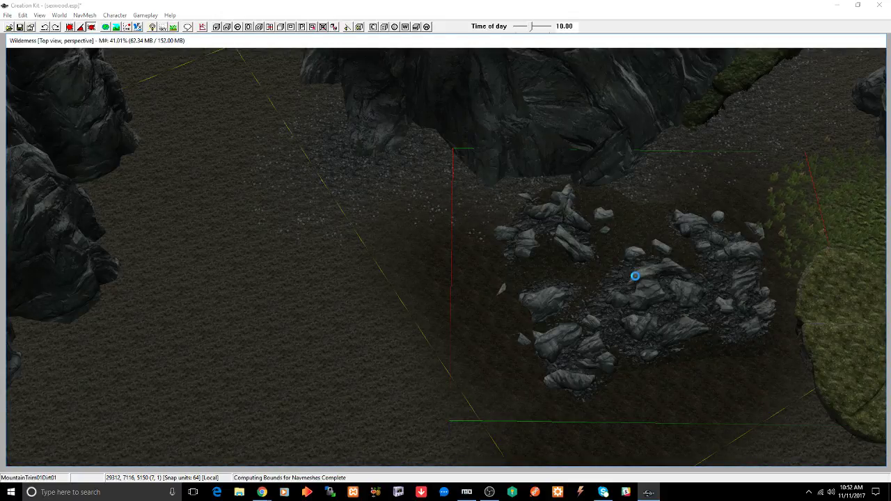
Step: Save the plugin with the repainted ground around the rocky dirt patch
key(ctrl+s)
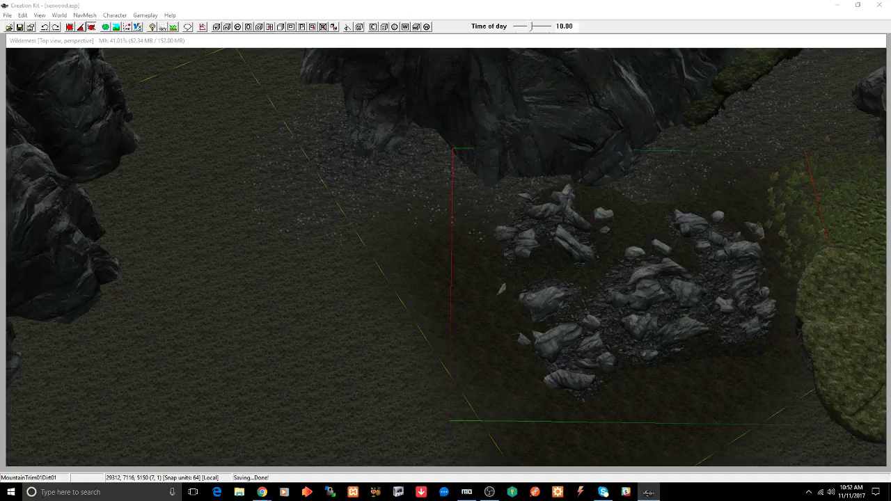
Step: Try a second, rotated rocky dirt patch on the bare ground beside the original, delete it, and reselect the original
click(390, 278)
key(ctrl+v)
right_drag(394, 276, 397, 269)
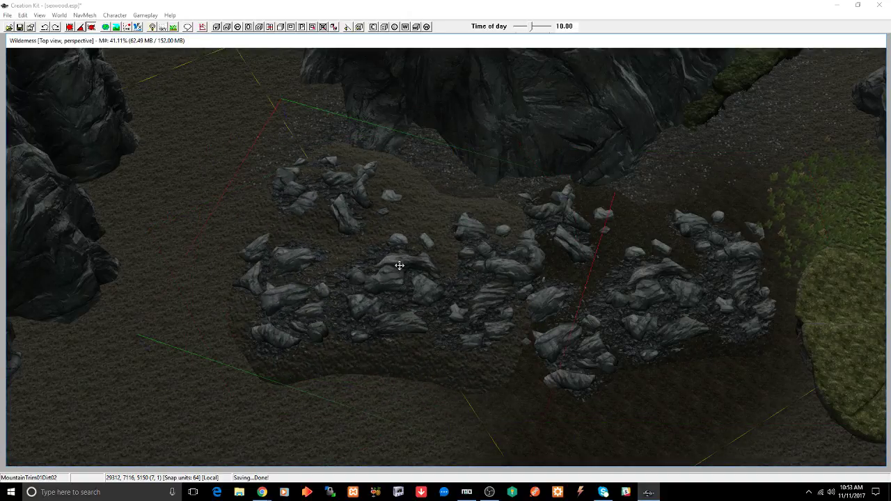
key(Delete)
click(691, 287)
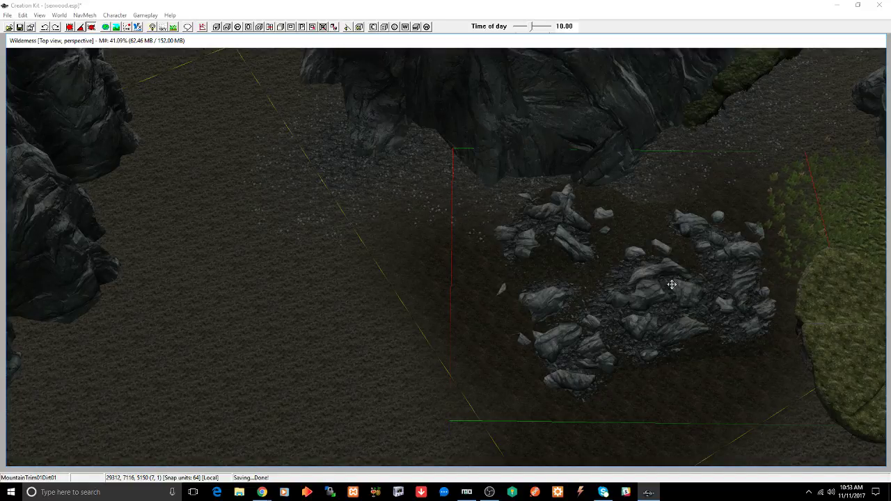
Step: Switch to Chrome and search Google for "pc cpu fan error" in a new tab
mouse_move(262, 493)
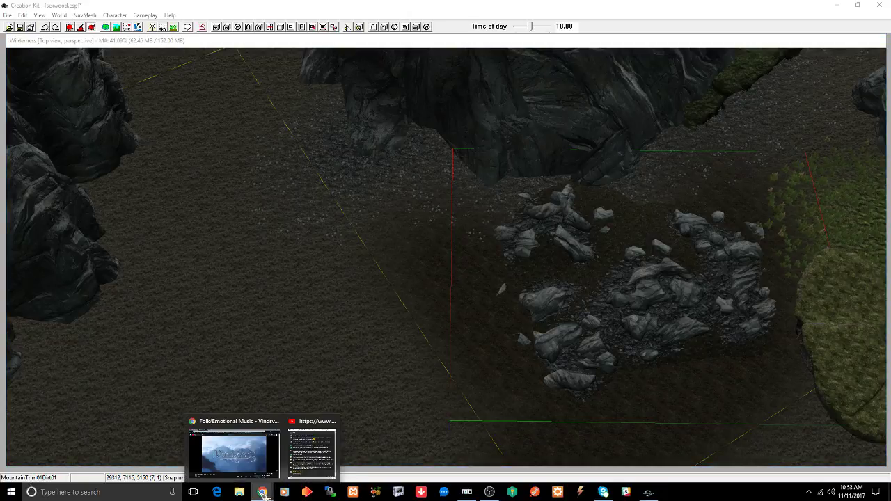
click(250, 449)
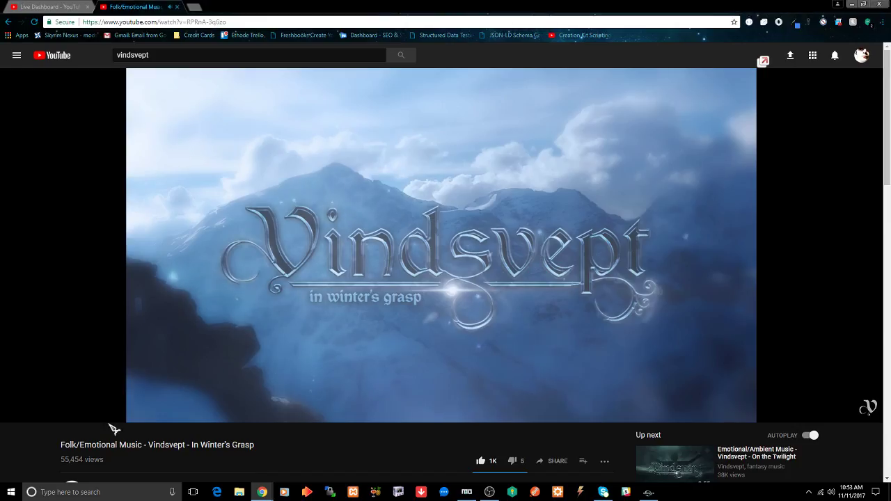
click(198, 7)
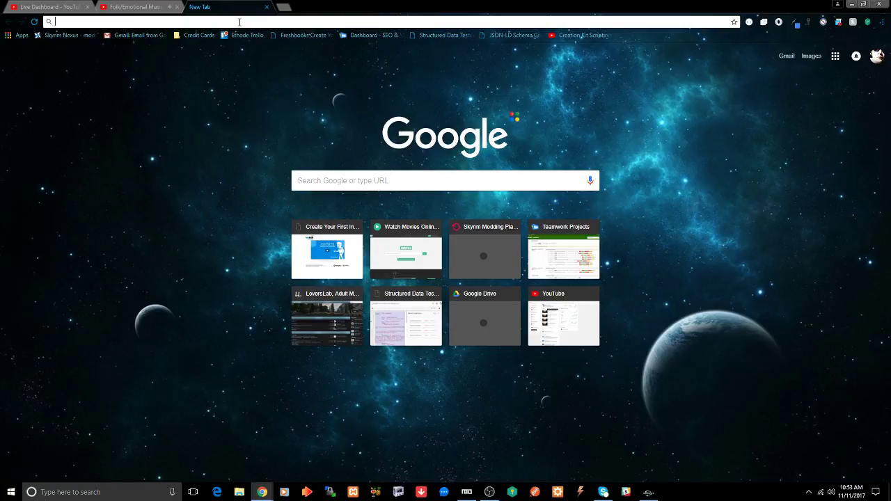
text(pc cp)
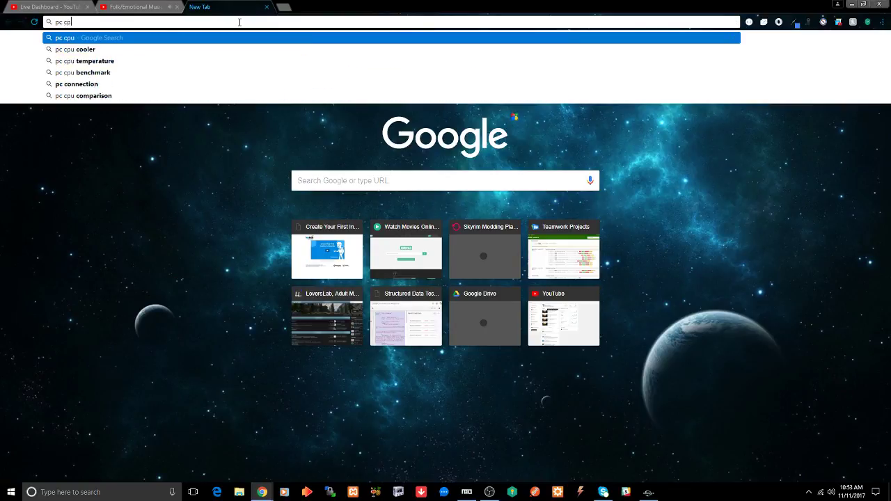
text(u fan erro)
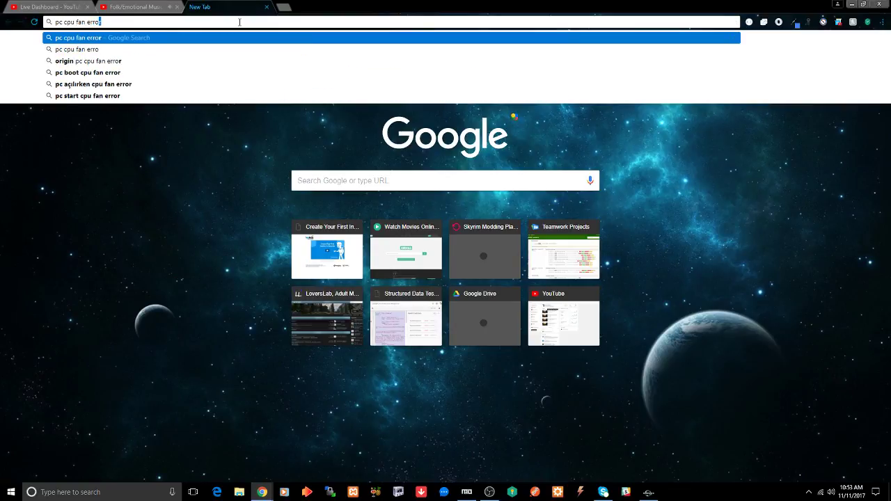
text(r)
key(Return)
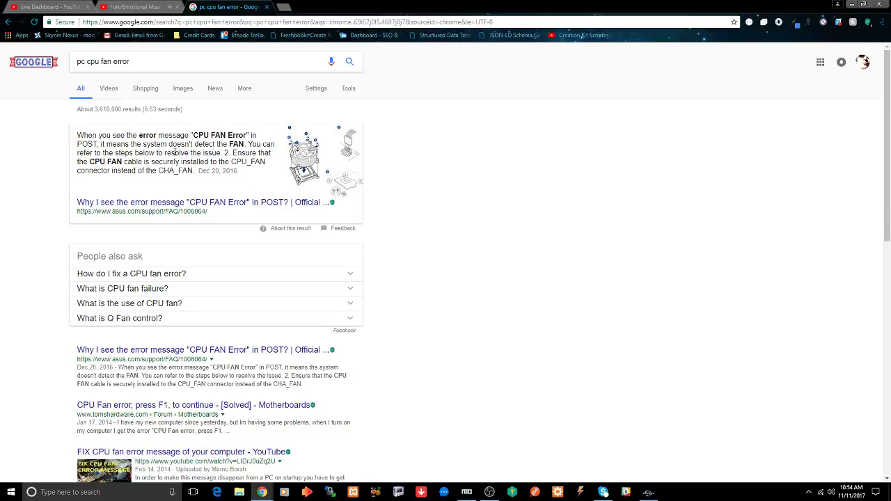
Step: Open the ASUS support article on the CPU fan error, look through its fixes, and return to the search results
click(181, 207)
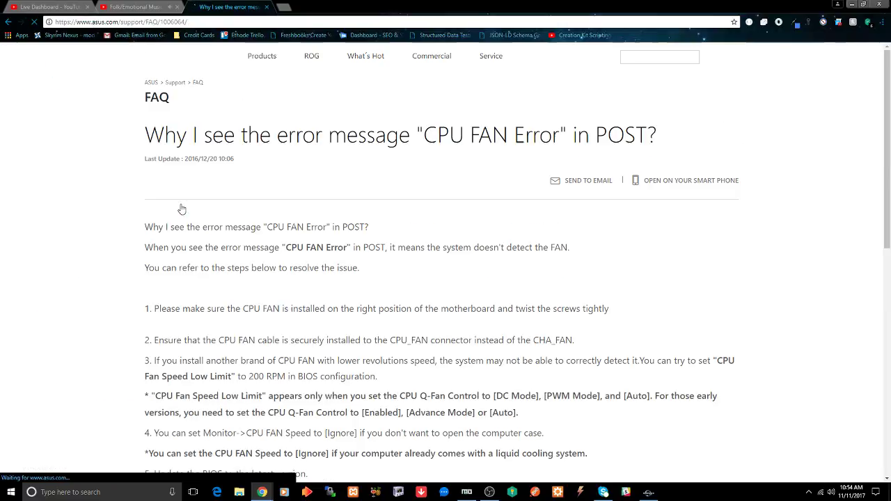
click(230, 22)
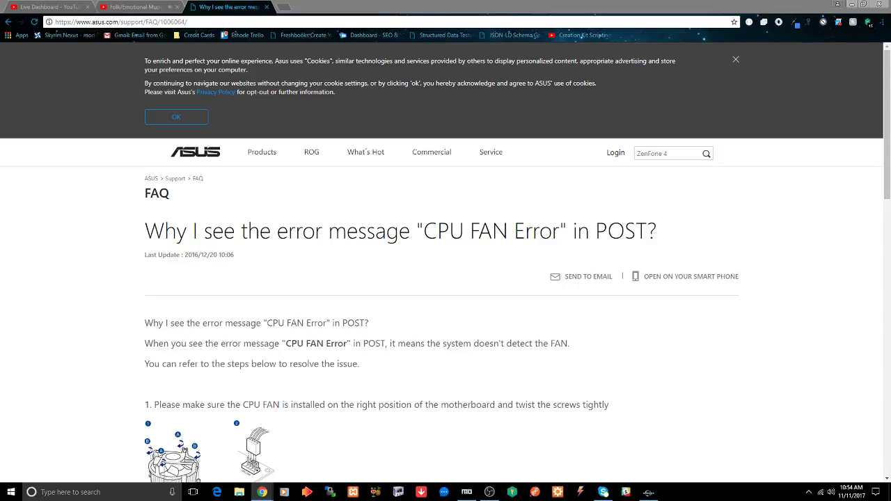
click(448, 221)
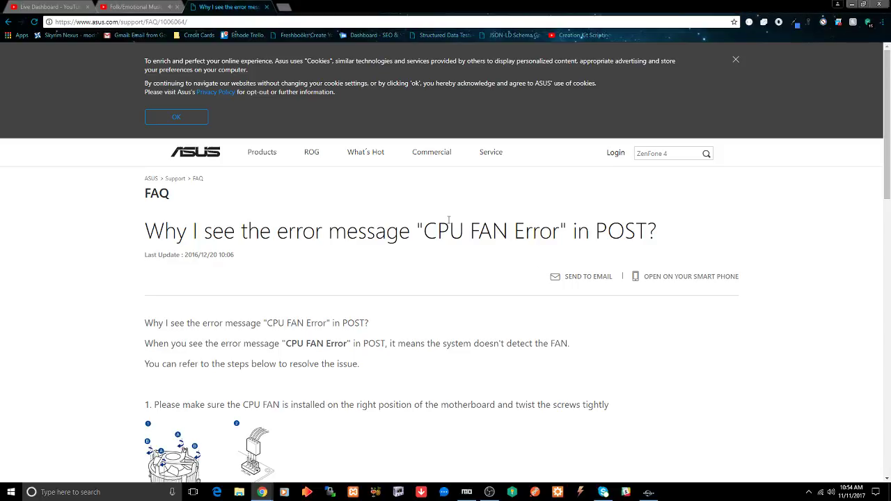
scroll(448, 222, down, 5)
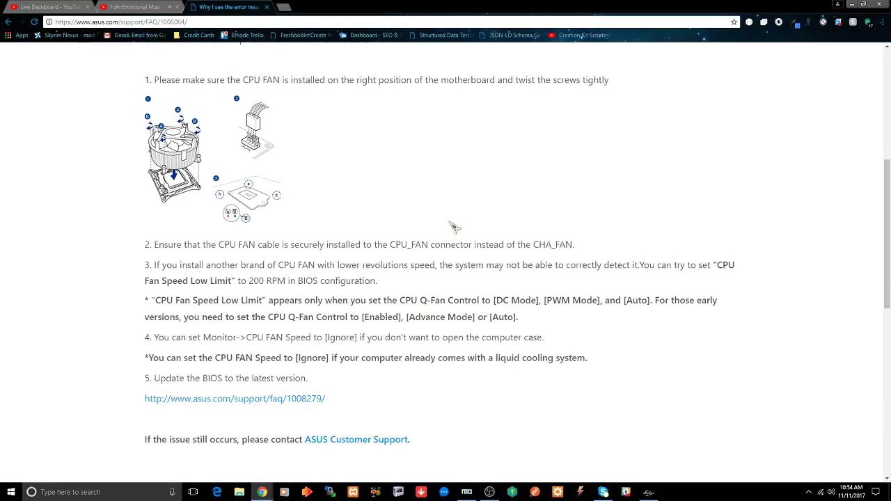
click(8, 22)
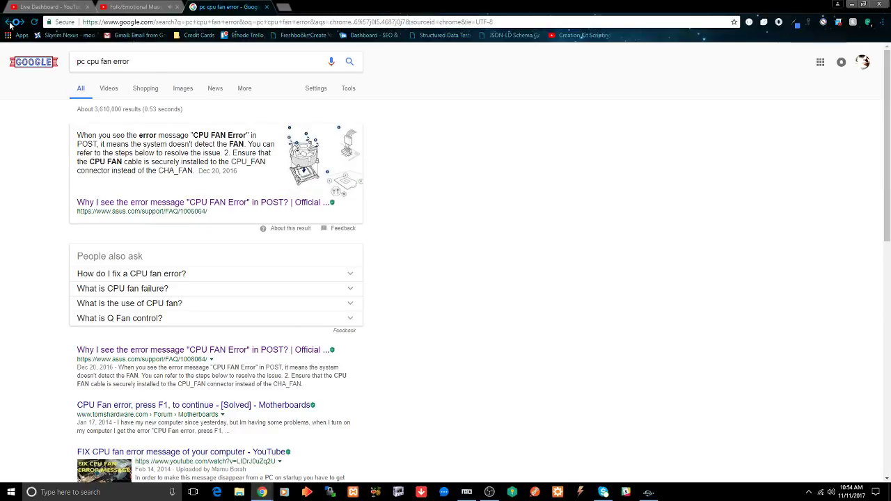
Step: Look through the remaining CPU fan error results and close the search tab
scroll(182, 255, down, 4)
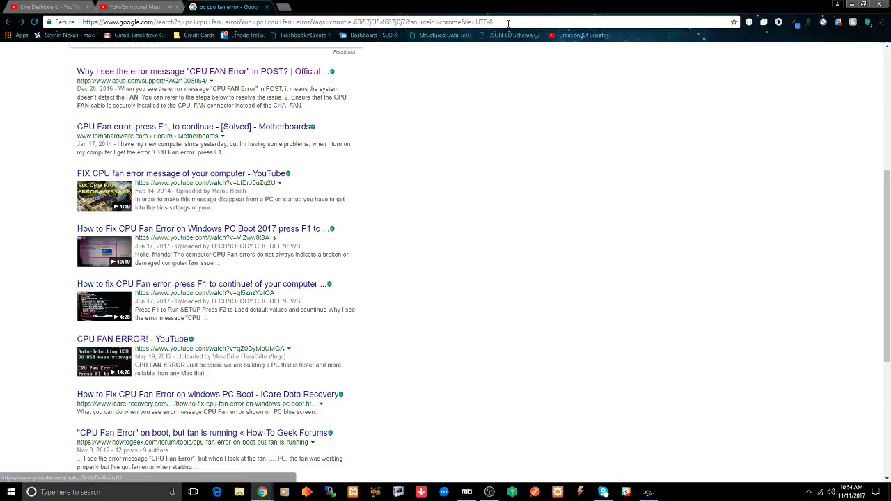
click(534, 21)
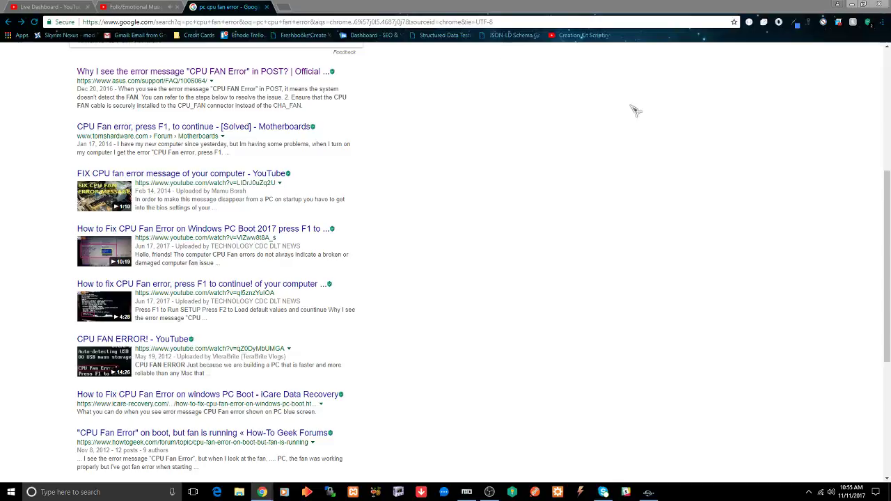
click(267, 7)
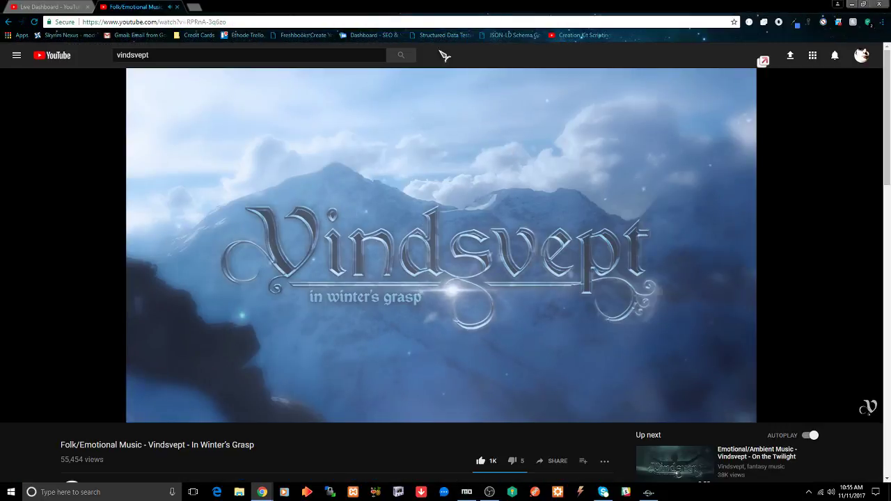
Step: Switch back to the Creation Kit and view the rocky dirt patch and its painted ground from a lower angle
click(649, 493)
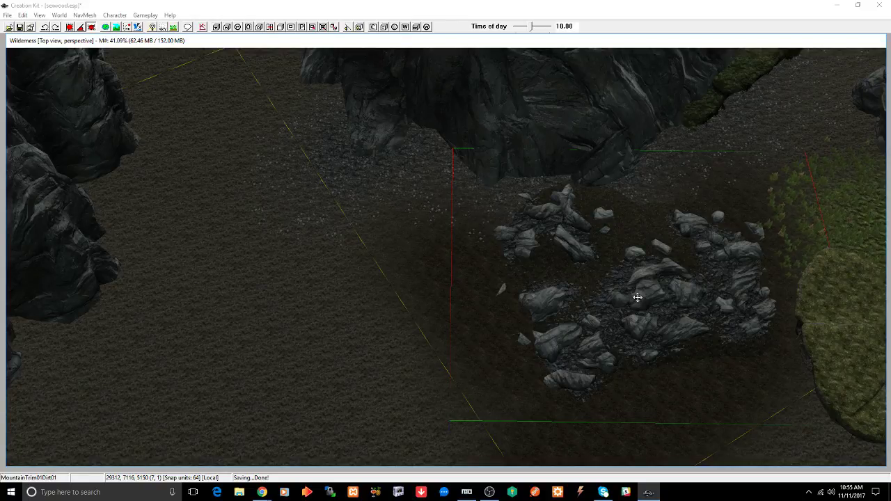
scroll(635, 300, down, 1)
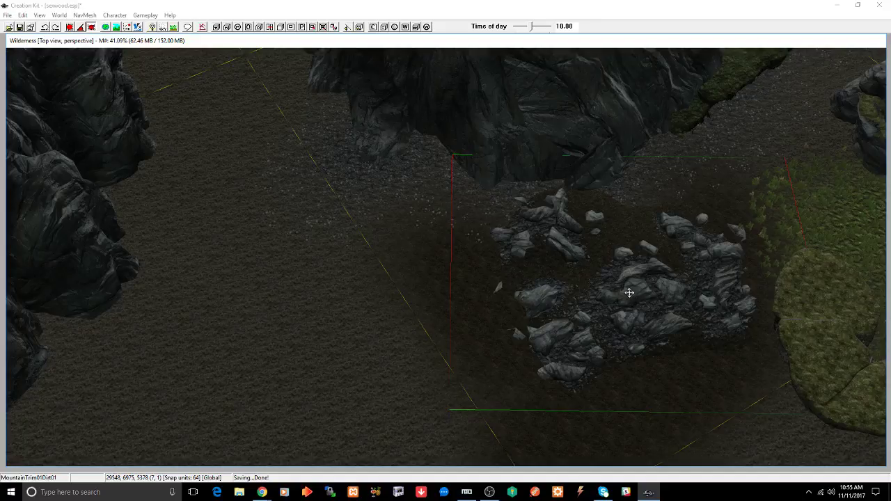
shift+middle_drag(629, 293, 625, 266)
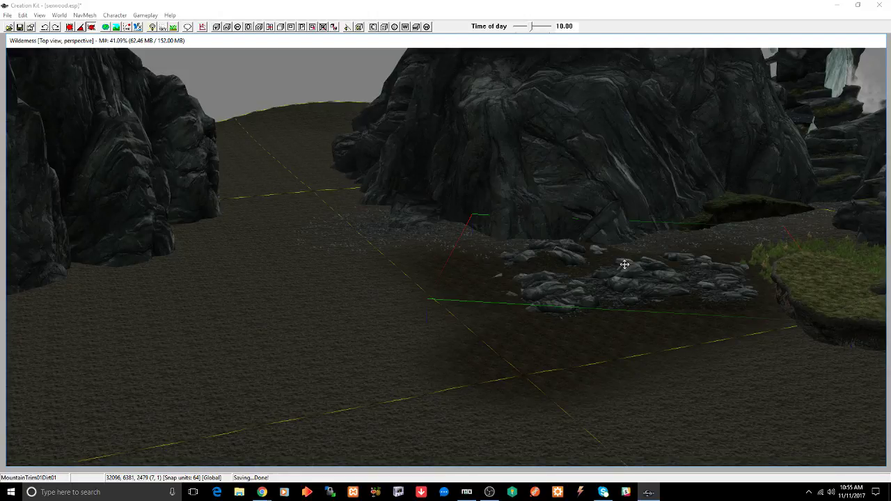
Step: Switch to Chrome, search Google for the suggestion "pc wont boot" in a new tab, and select the results page's address
mouse_move(262, 493)
click(250, 464)
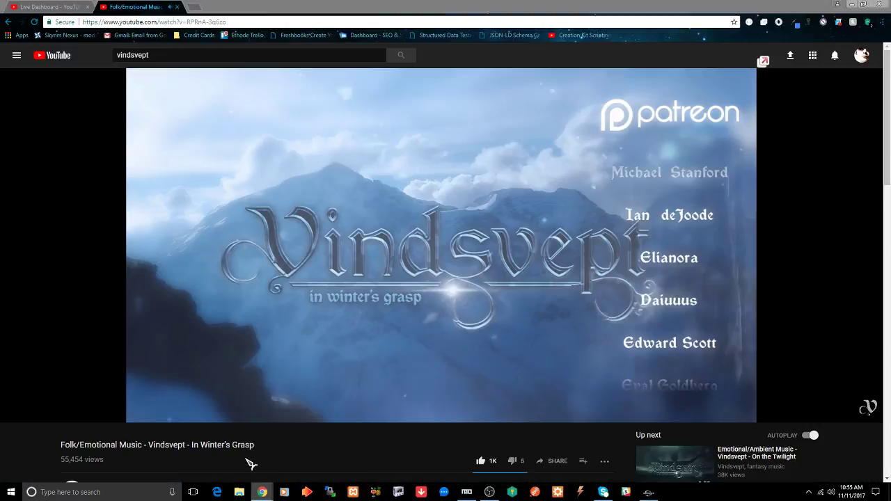
key(ctrl+t)
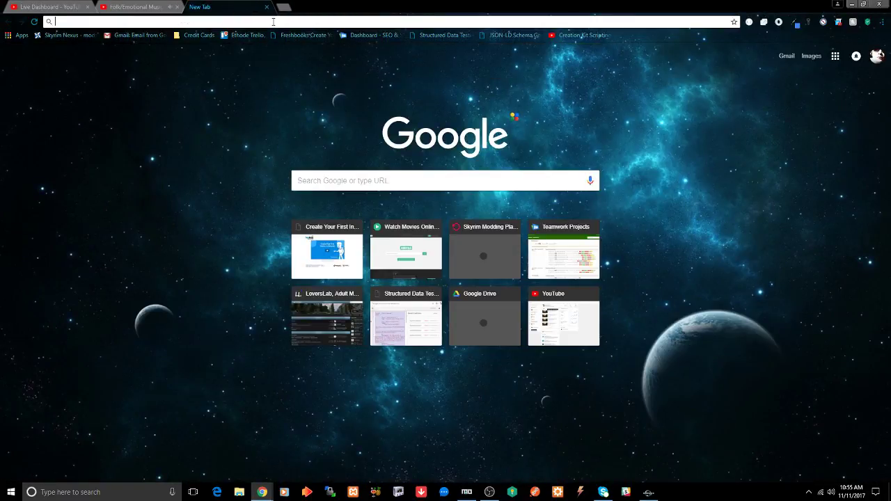
text(pc cant b)
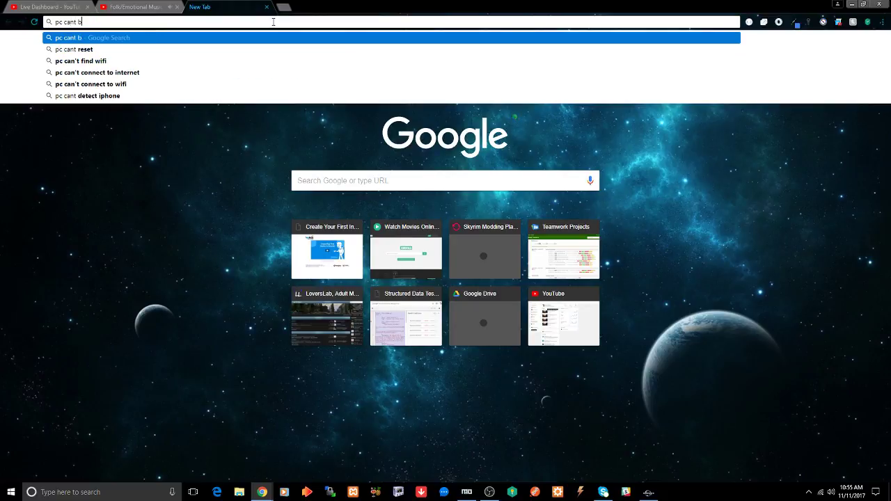
text(oot)
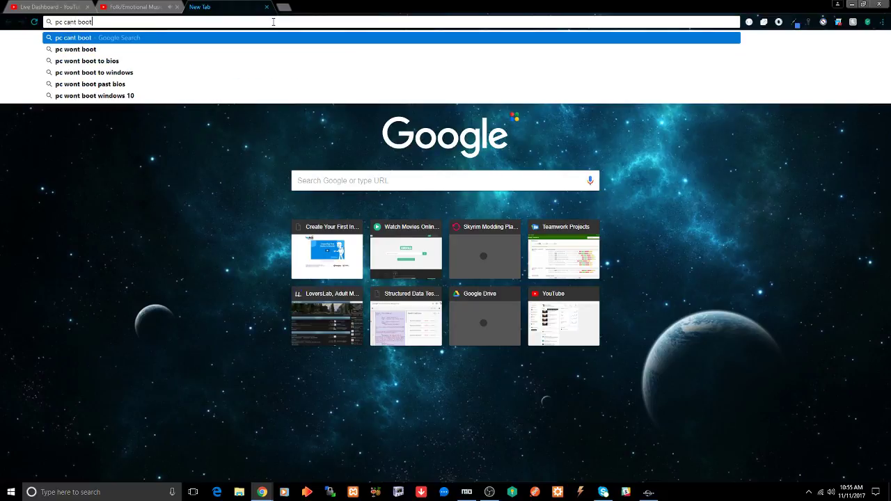
key(Down)
key(Down)
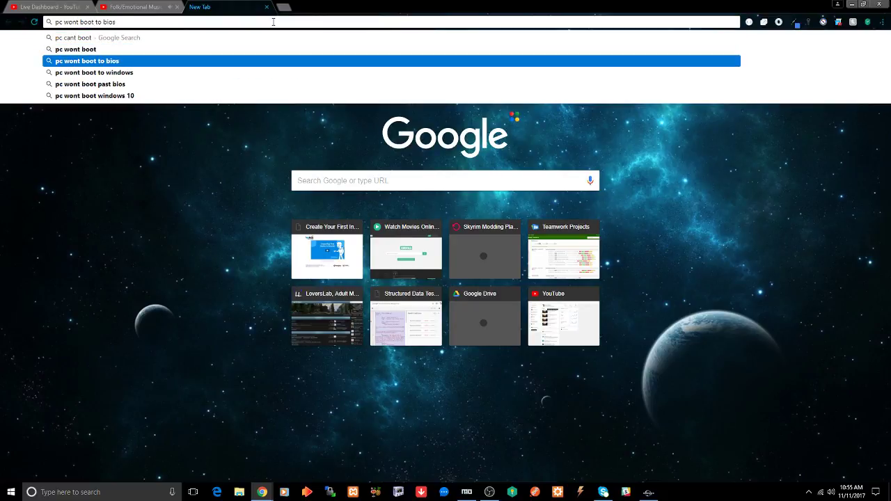
key(Up)
key(Return)
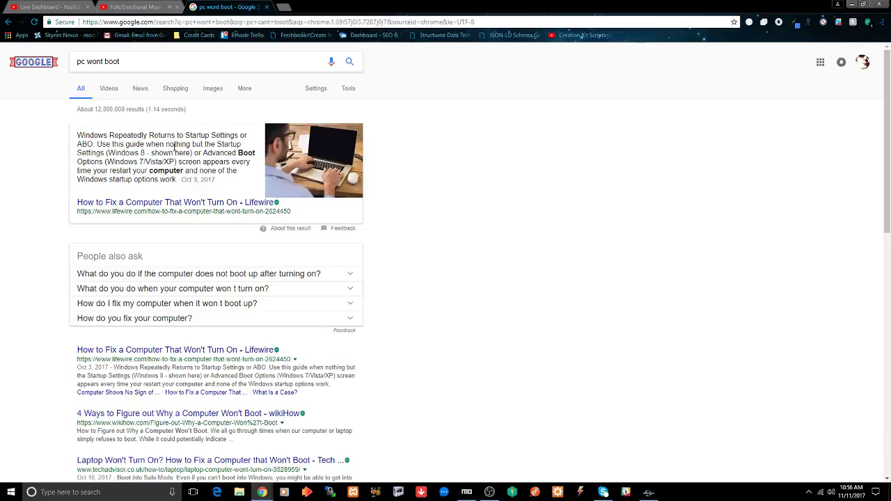
click(485, 20)
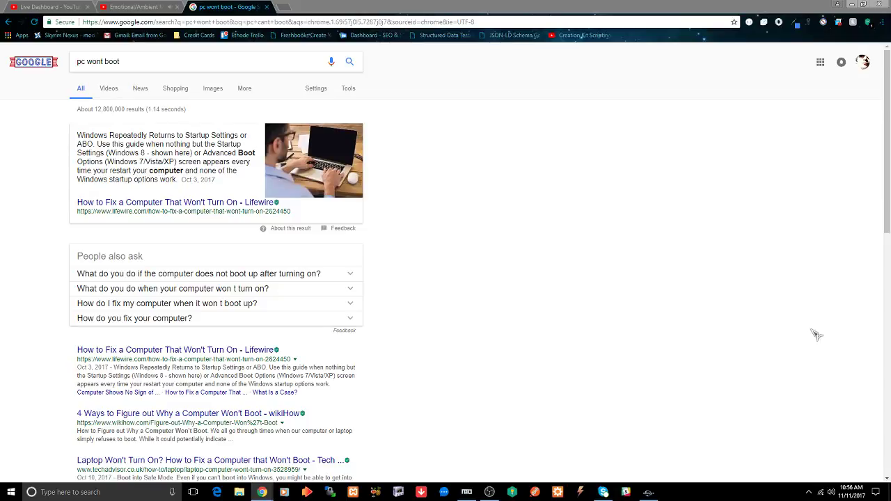
Step: Glance at the Creation Kit, return to Chrome, and refine the search to "pc wont boot to bios"
click(648, 492)
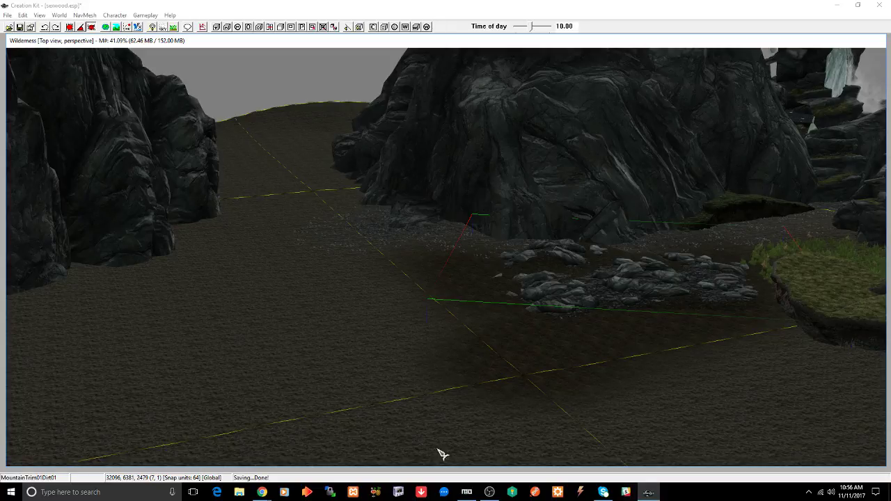
click(261, 492)
click(259, 459)
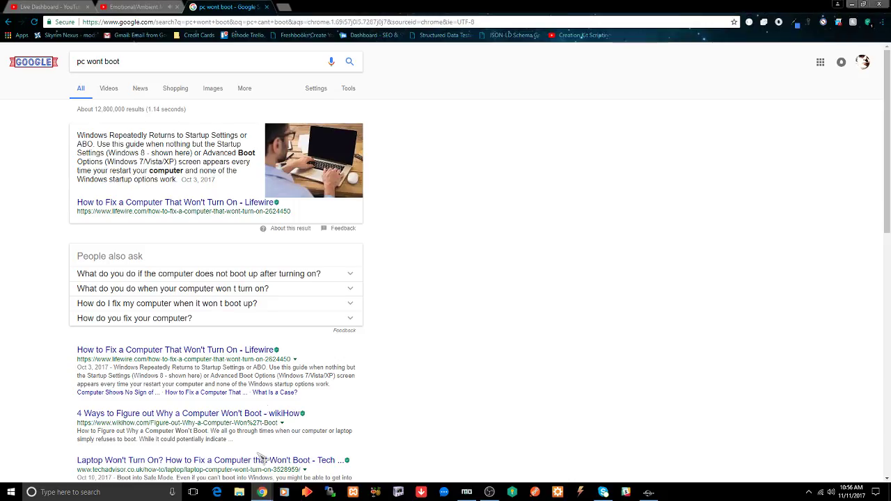
click(137, 57)
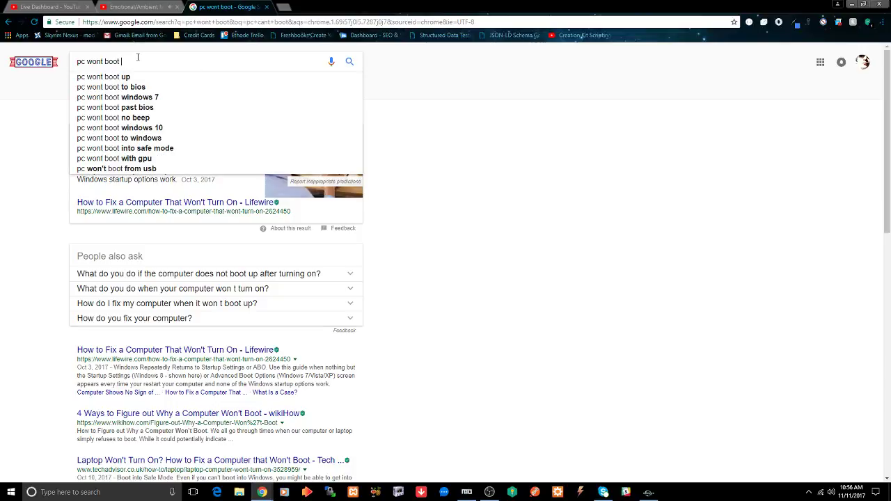
text(to bios)
key(Return)
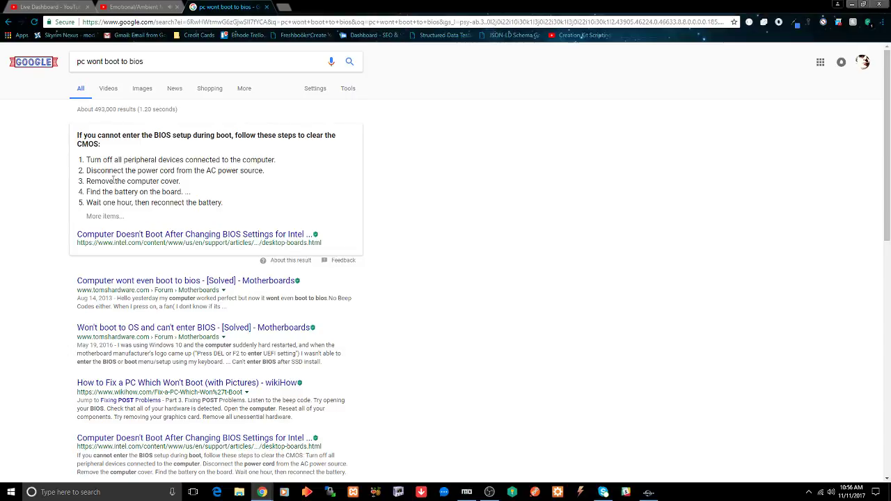
Step: Select the results page's address and bookmark the "pc wont boot to bios" search on the bookmarks bar
click(561, 23)
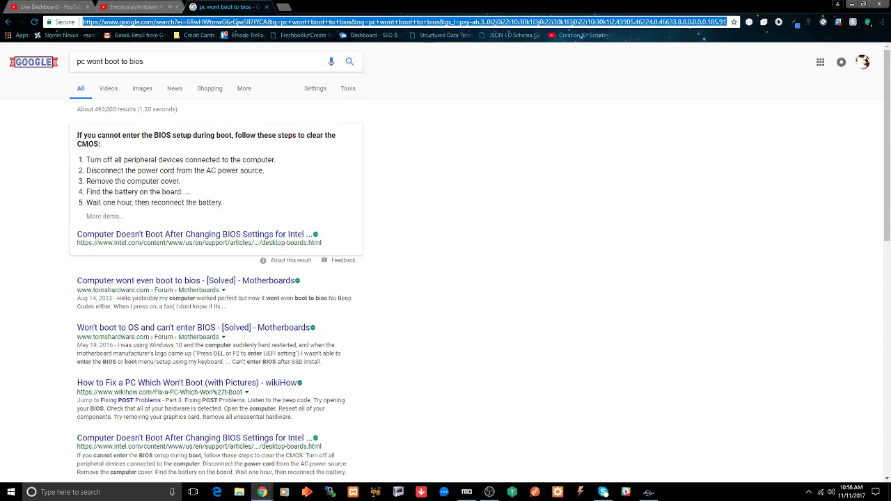
key(alt+Tab)
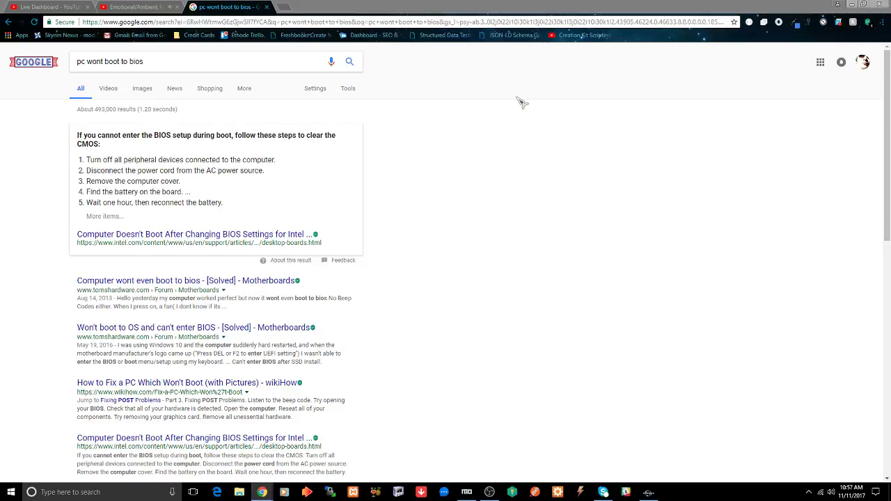
click(442, 23)
drag(441, 23, 665, 33)
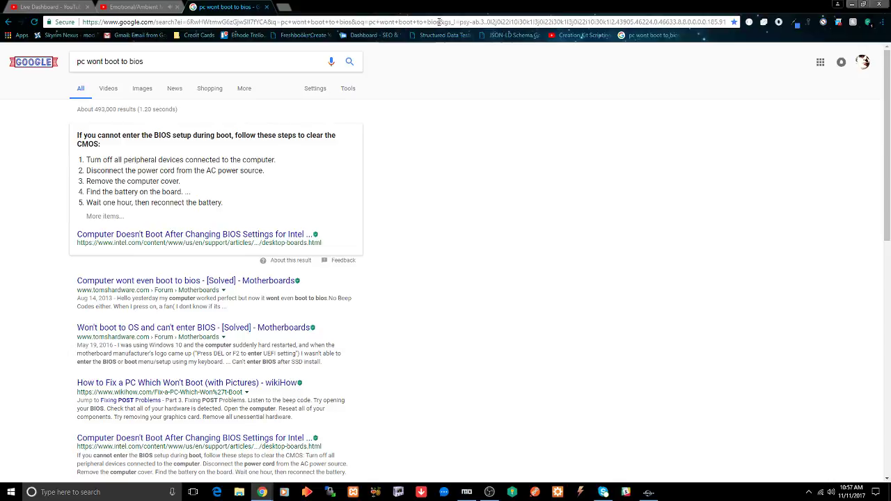
Step: Shorten the results page's address so it ends at "oq=pc+wont+boot+to+bios" and reload the page
drag(439, 23, 728, 22)
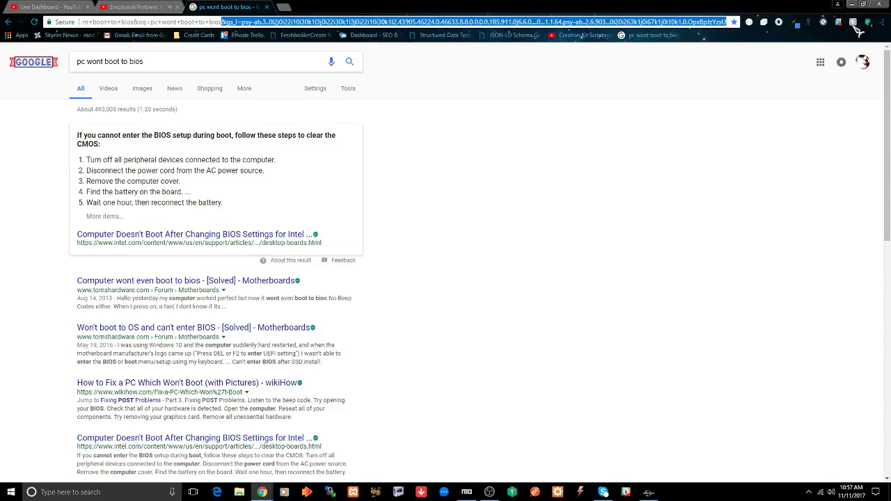
key(Delete)
key(Return)
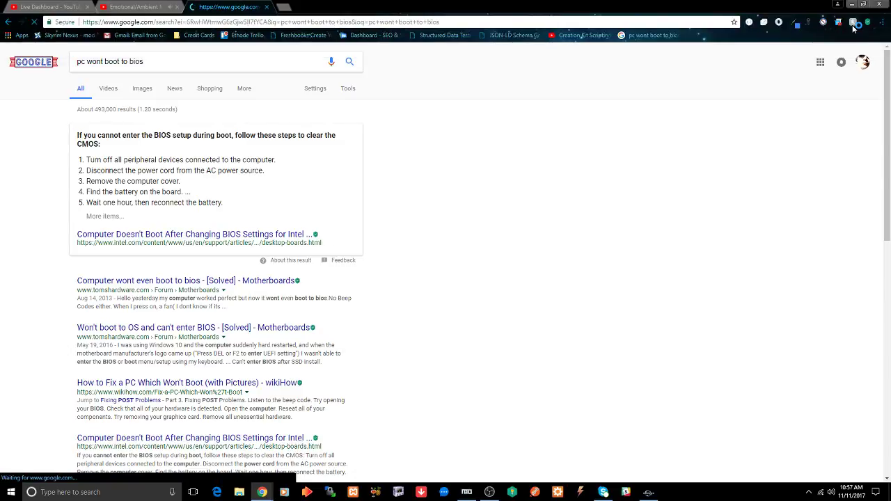
Step: Select the shortened results address, close the search tab, and switch to the Creation Kit
click(453, 20)
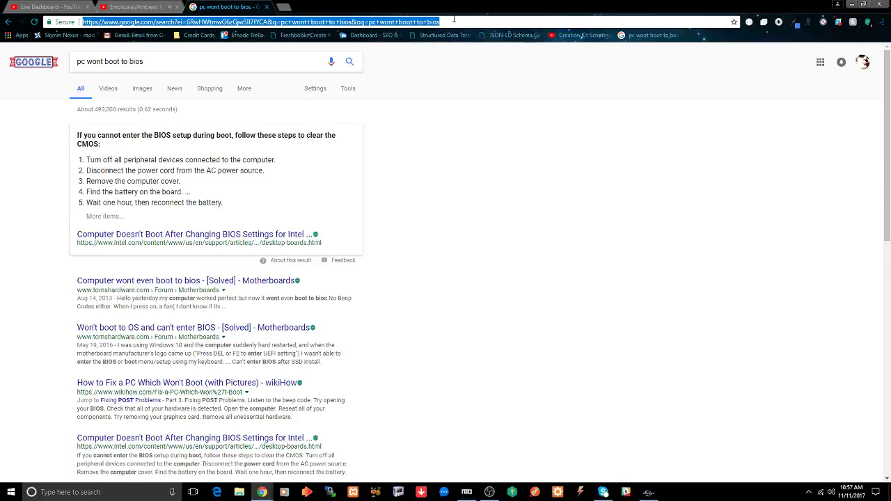
key(alt+Tab)
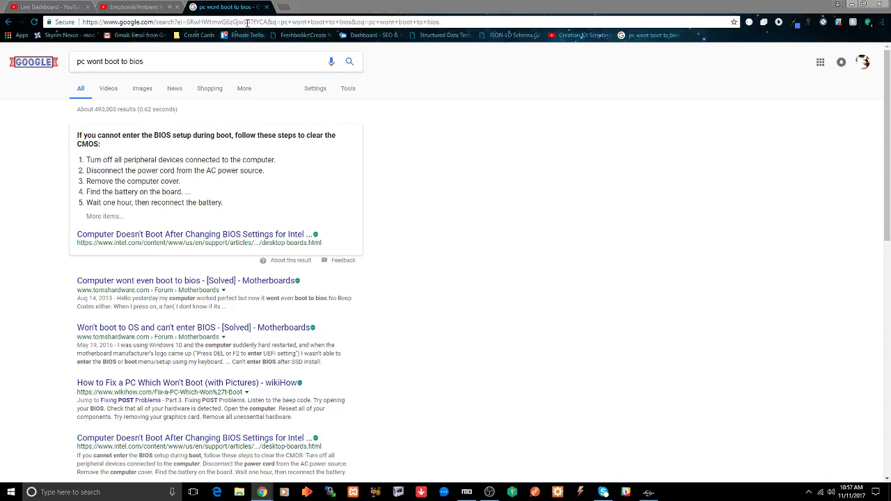
click(266, 7)
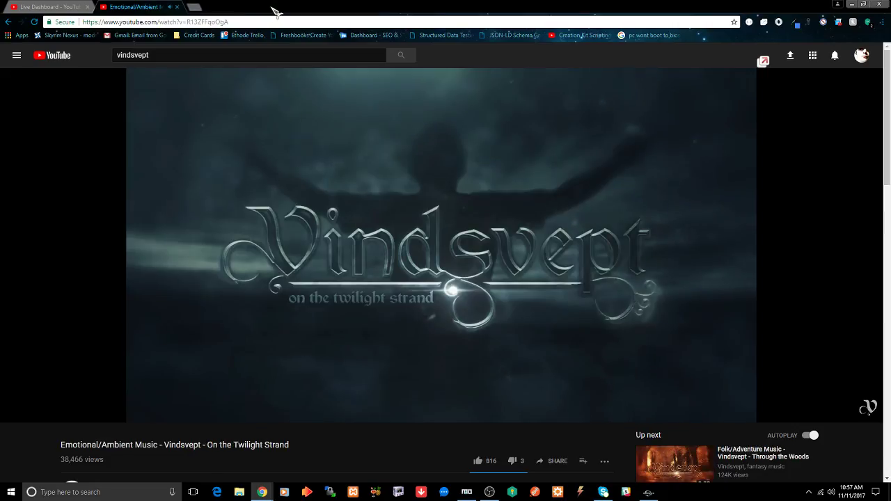
click(648, 493)
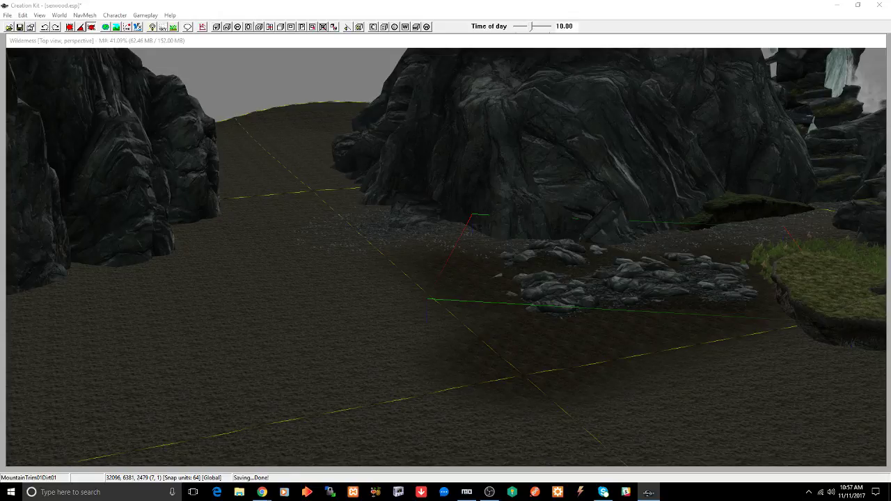
Step: View the rocky dirt patch in the Wilderness landscape from above and close the Preview window
click(702, 268)
shift+middle_drag(702, 269, 688, 309)
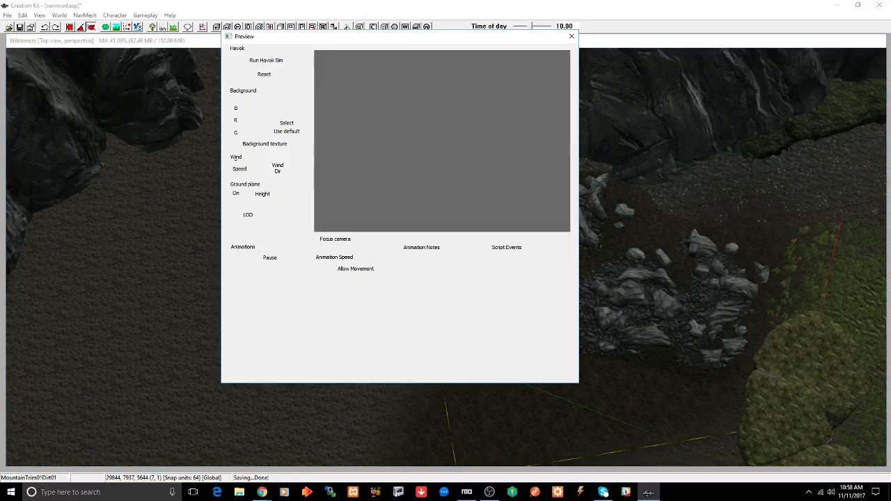
shift+middle_drag(408, 122, 668, 183)
click(572, 36)
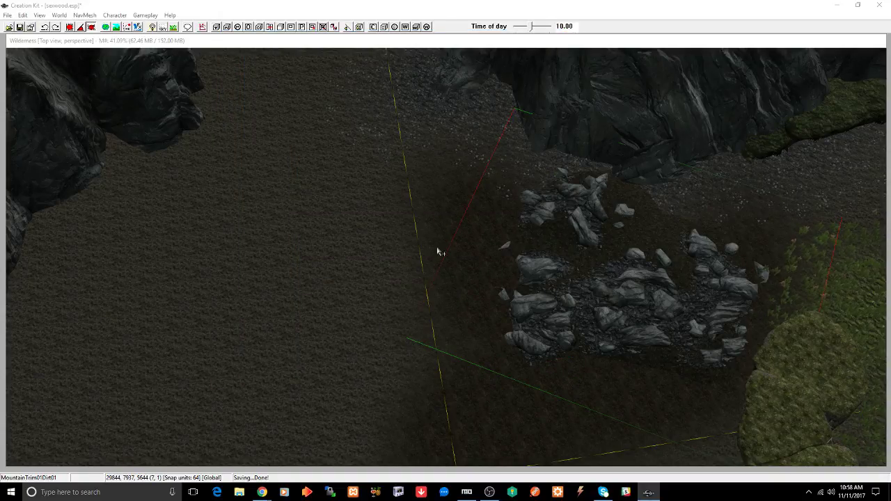
Step: Examine the mountain cliffs, ledges and peak beyond the rocky dirt patch from several angles
drag(439, 253, 386, 208)
shift+middle_drag(425, 259, 524, 287)
right_drag(449, 288, 440, 279)
drag(439, 279, 379, 227)
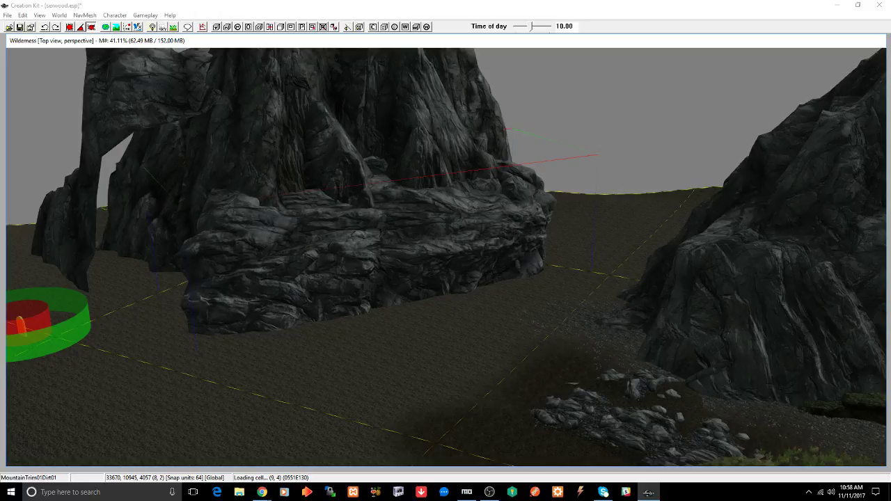
shift+middle_drag(382, 229, 395, 233)
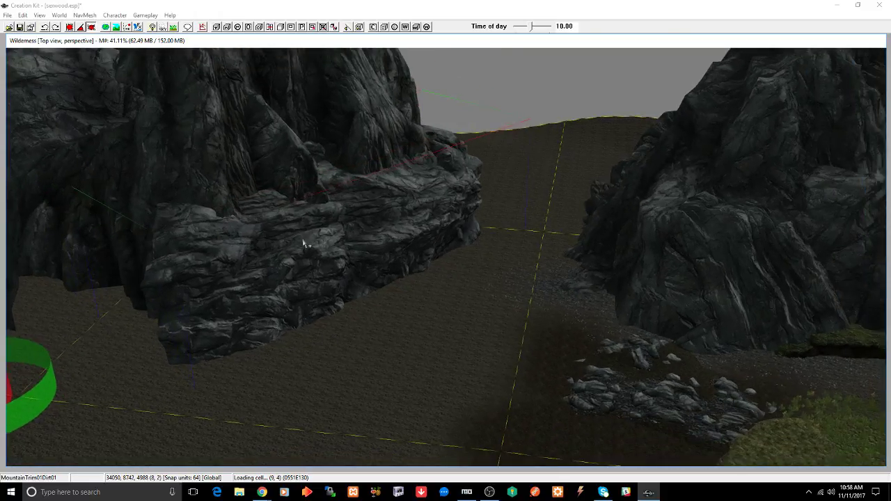
mouse_move(290, 235)
shift+middle_down()
mouse_move(571, 216)
mouse_move(388, 243)
mouse_move(439, 238)
mouse_move(368, 265)
mouse_move(372, 244)
mouse_move(406, 225)
mouse_move(402, 243)
mouse_move(385, 246)
mouse_move(391, 241)
shift+middle_up()
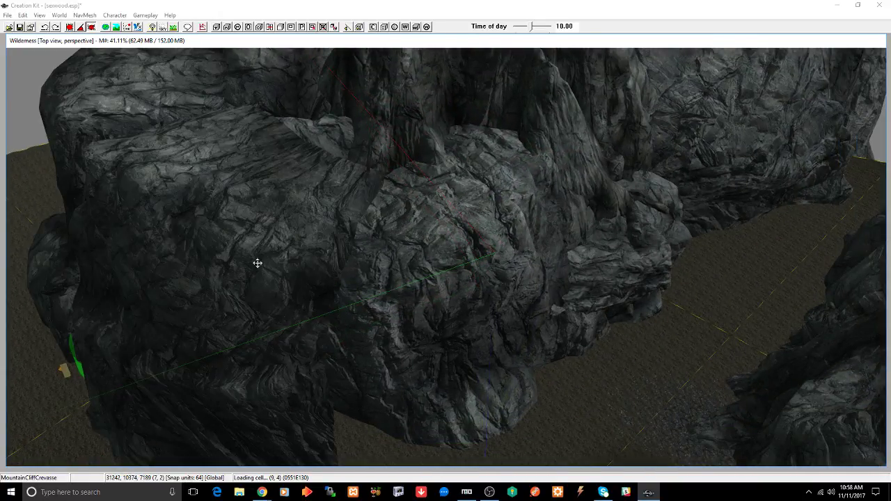
mouse_move(272, 267)
middle_down()
mouse_move(255, 258)
mouse_move(292, 263)
mouse_move(342, 251)
mouse_move(296, 253)
mouse_move(304, 243)
mouse_move(363, 252)
mouse_move(442, 299)
middle_up()
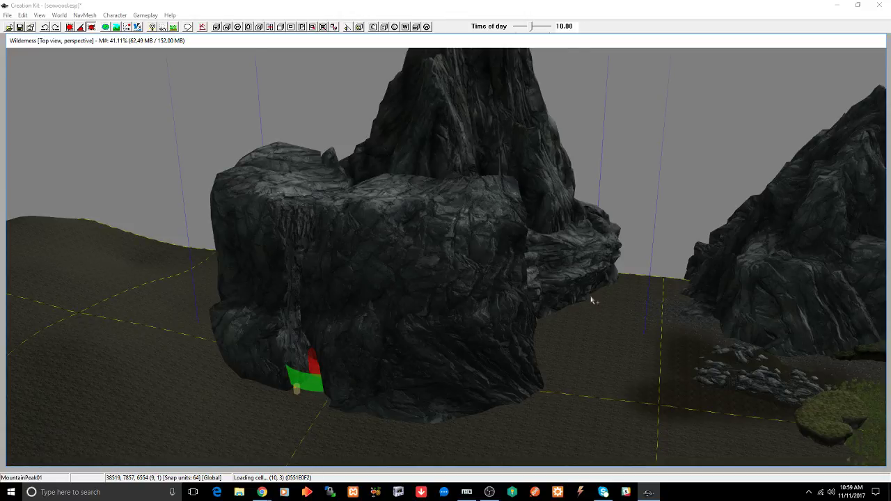
Step: Examine the cliff and trim pieces around the two neighbouring mountains from above
click(549, 269)
shift+middle_drag(548, 271, 553, 310)
middle_drag(475, 310, 648, 146)
click(586, 223)
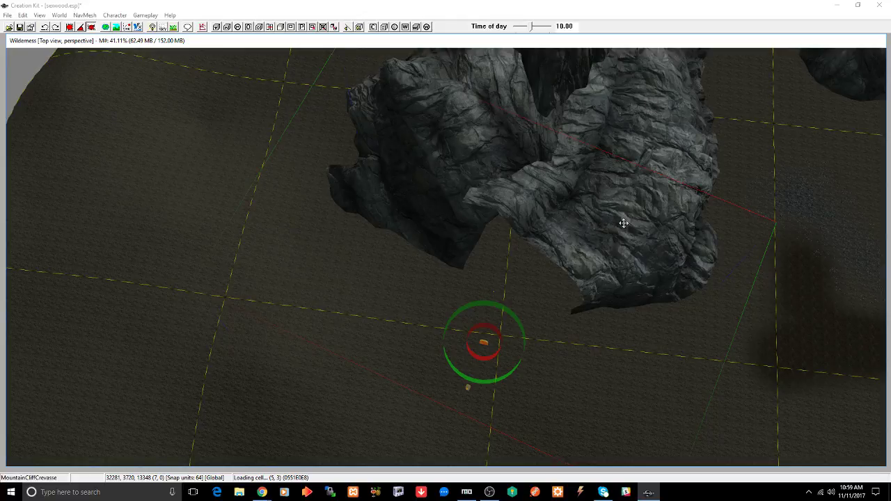
mouse_move(617, 263)
shift+middle_down()
mouse_move(620, 241)
mouse_move(625, 275)
shift+middle_up()
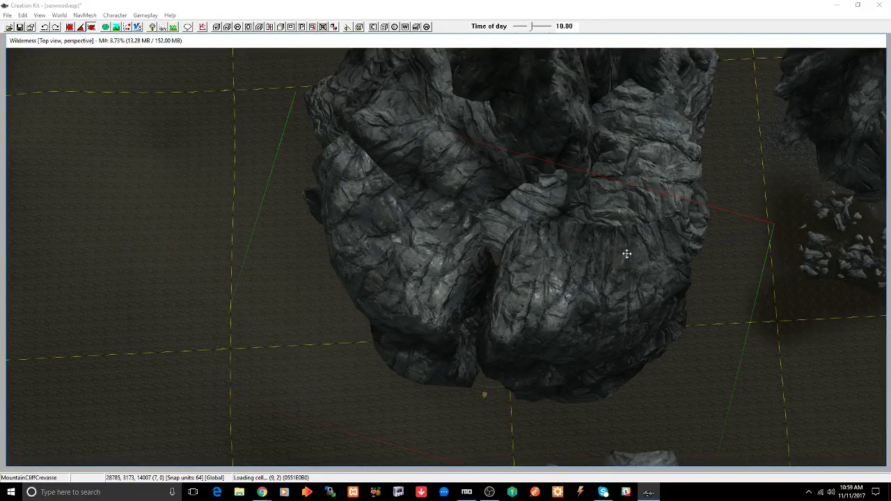
middle_drag(659, 247, 396, 368)
click(493, 261)
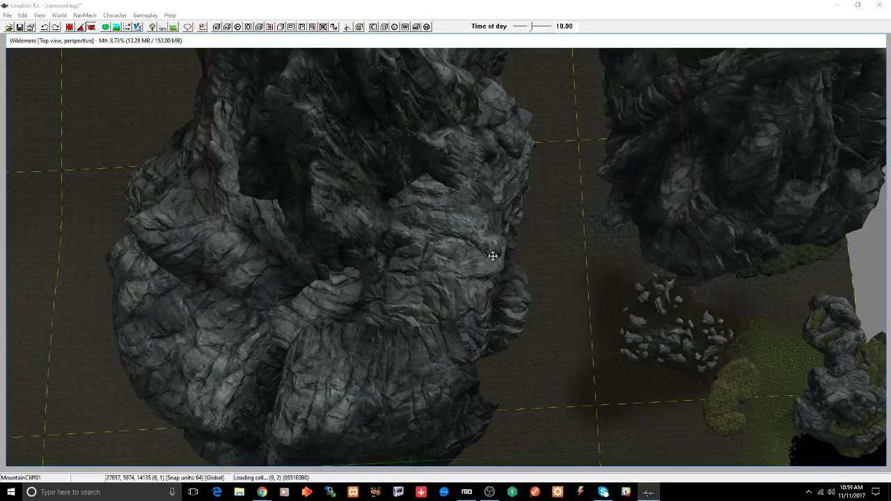
middle_drag(567, 254, 556, 258)
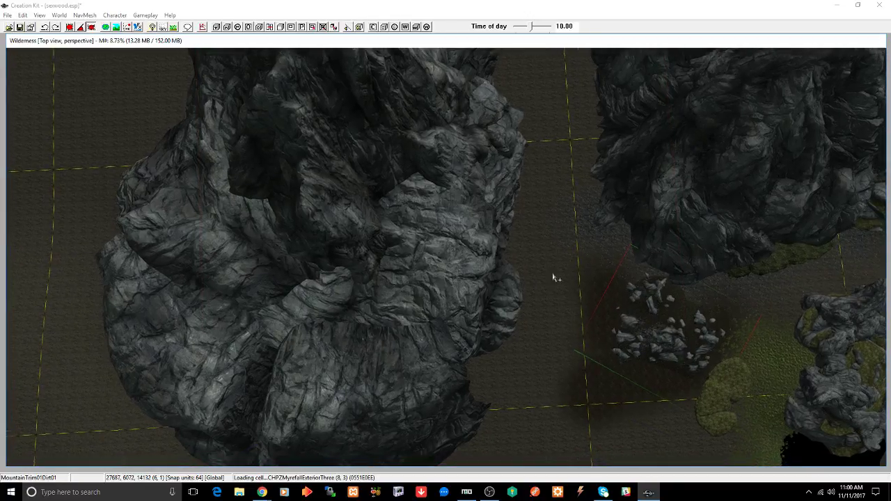
middle_drag(557, 279, 703, 159)
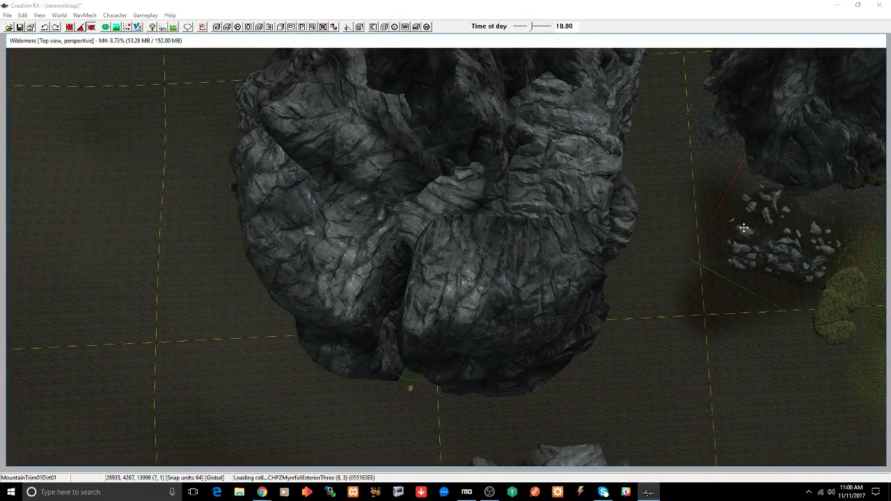
middle_drag(742, 228, 499, 426)
middle_drag(603, 318, 642, 359)
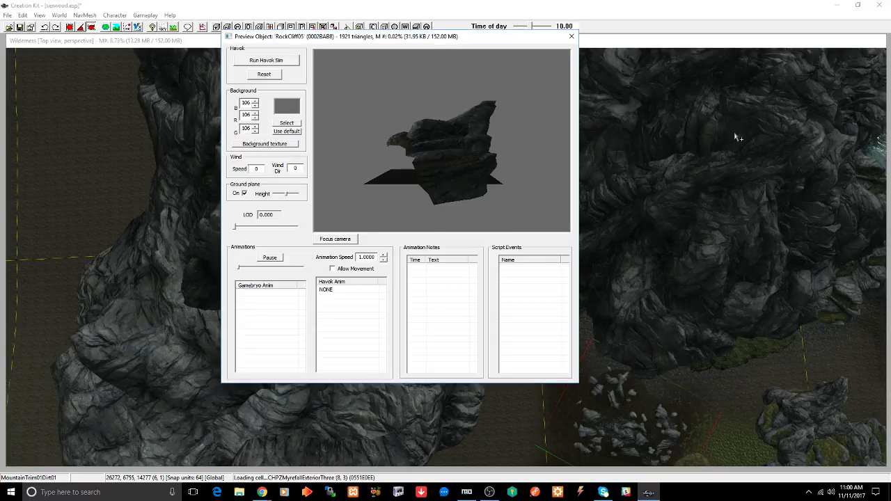
Step: Preview the RockCliff05 model from another angle and place a copy against the ravine side of the neighbouring mountain
drag(549, 132, 392, 188)
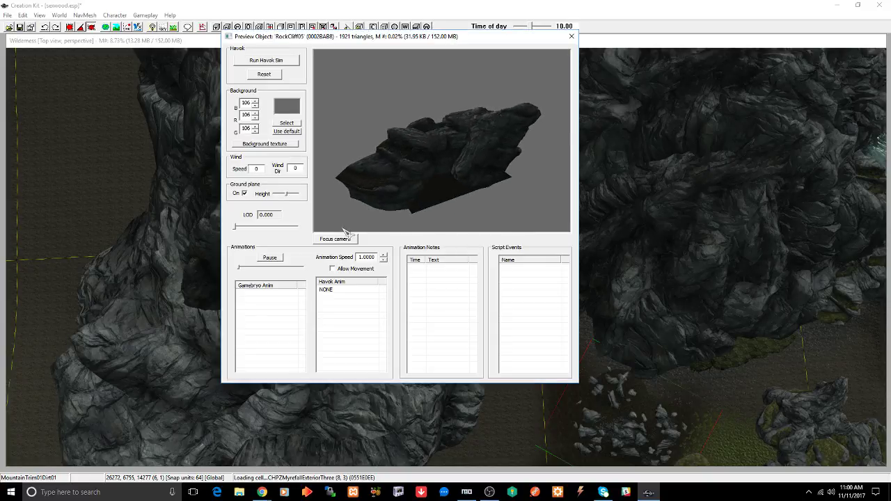
click(571, 36)
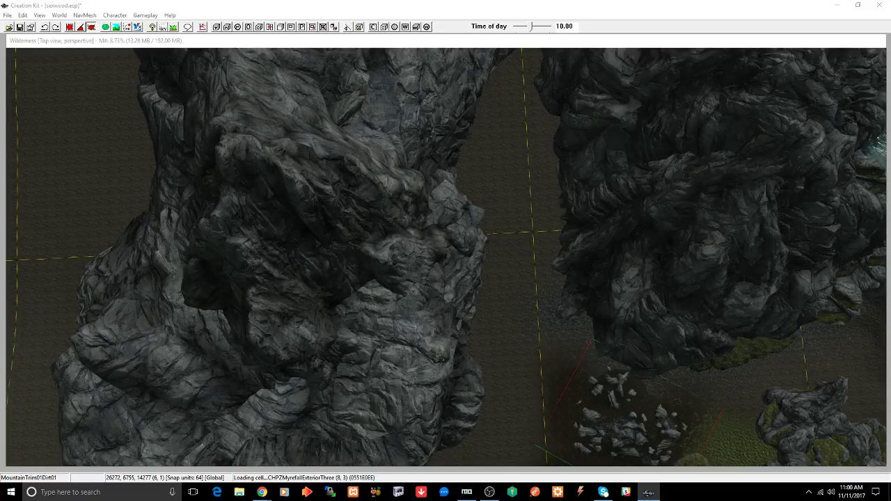
drag(548, 243, 564, 215)
mouse_move(564, 214)
right_down()
mouse_move(571, 222)
mouse_move(564, 199)
right_up()
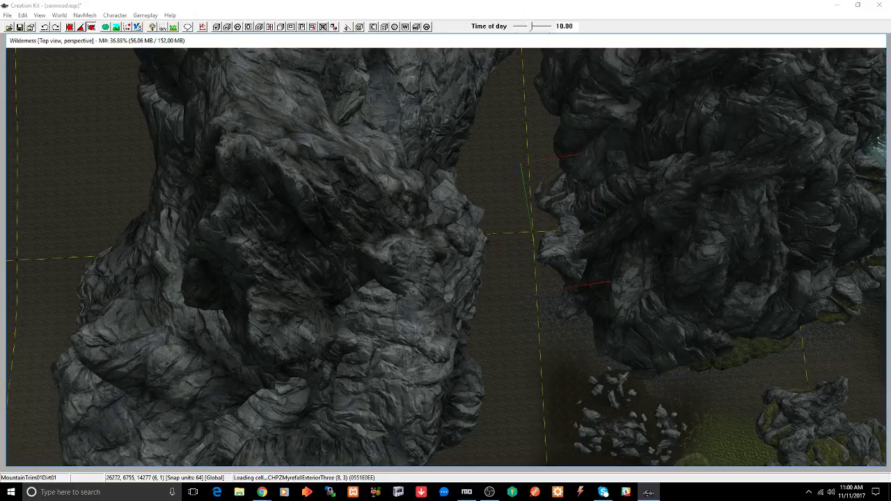
Step: Save the plugin and shift the placed RockCliff05 farther into the mountain wall along the ravine
shift+middle_drag(559, 227, 578, 262)
click(573, 236)
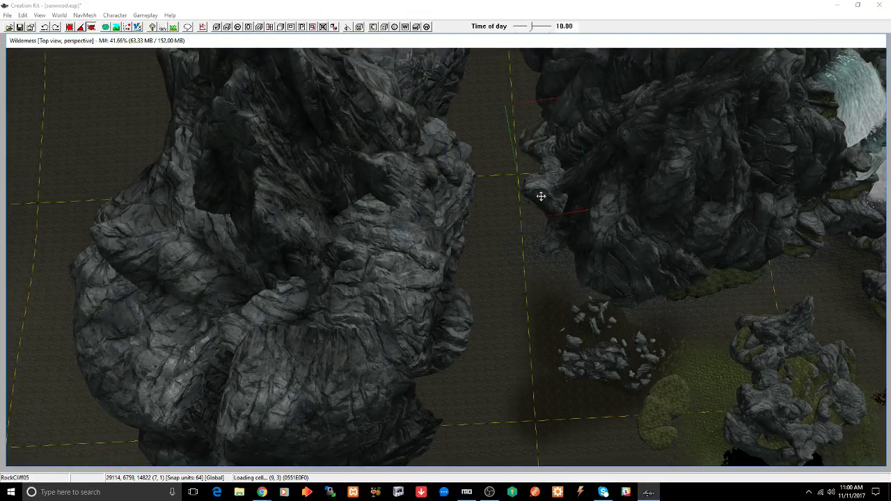
key(c)
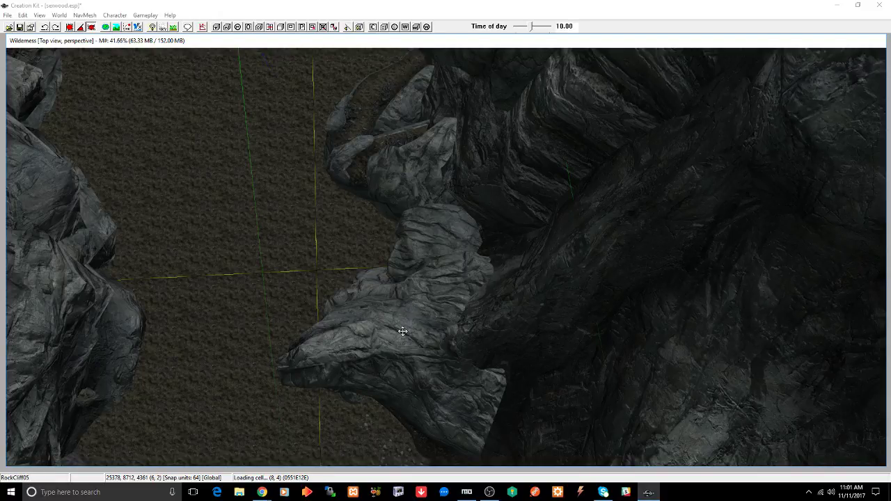
middle_drag(404, 332, 475, 294)
scroll(475, 297, up, 5)
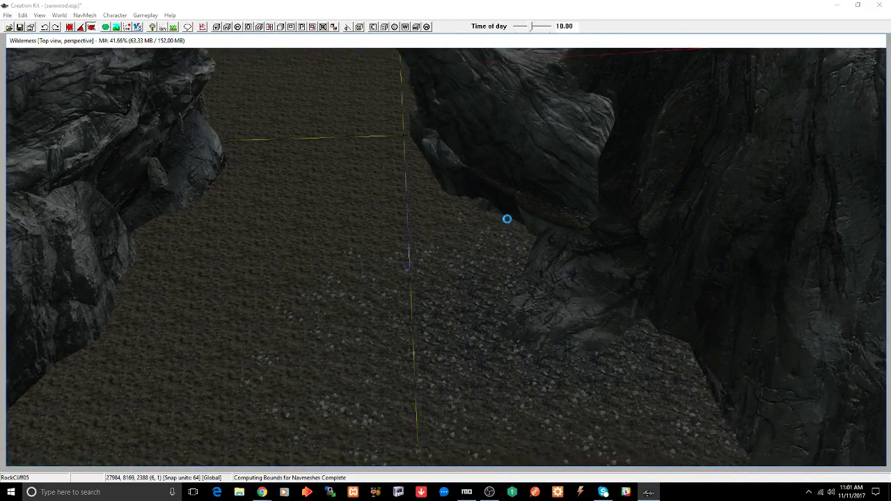
key(ctrl+s)
middle_drag(516, 207, 491, 261)
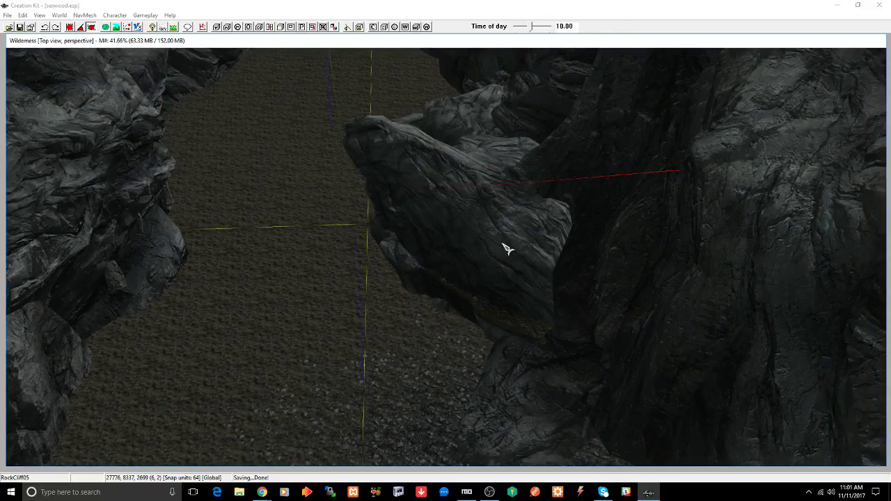
drag(508, 247, 540, 215)
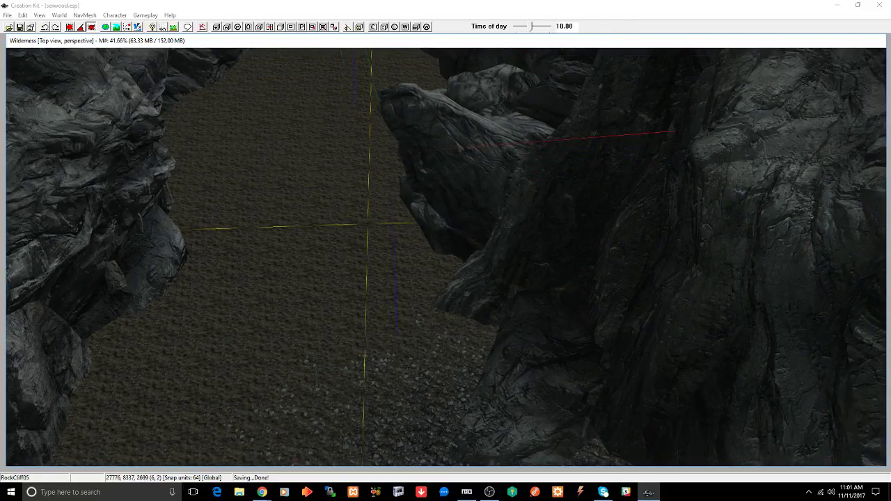
Step: Turn on landscape editing and sculpt the ravine floor along the foot of the cliffs
middle_drag(486, 187, 567, 205)
scroll(567, 205, down, 4)
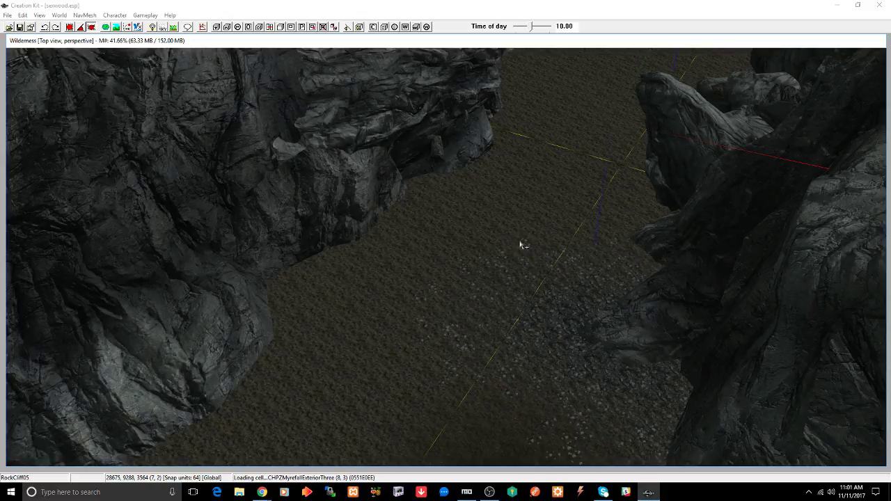
key(h)
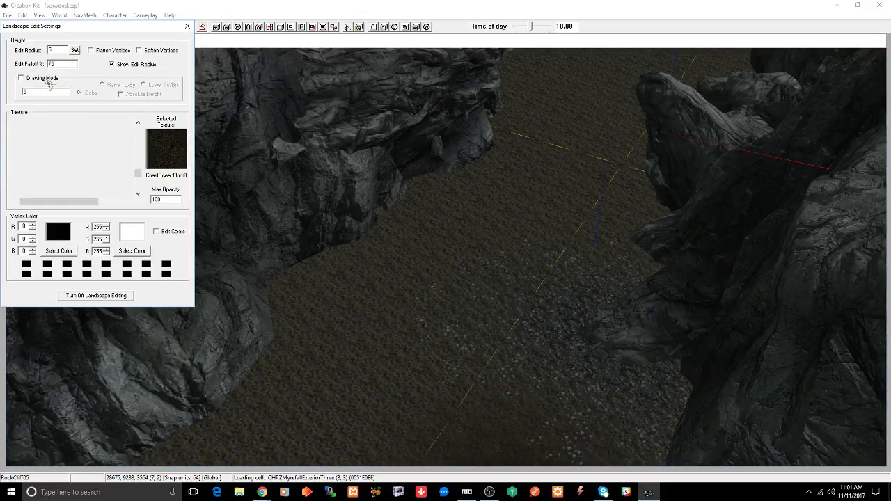
click(436, 277)
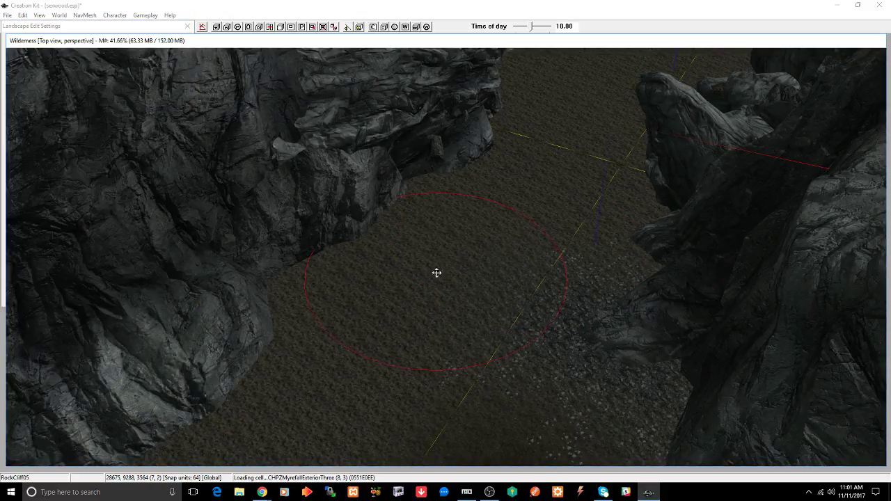
right_click(437, 271)
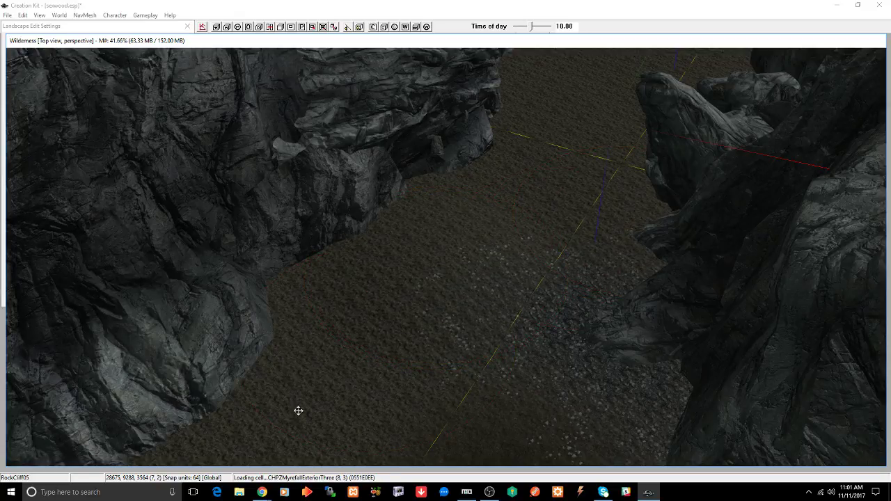
drag(298, 411, 302, 399)
middle_drag(341, 333, 372, 238)
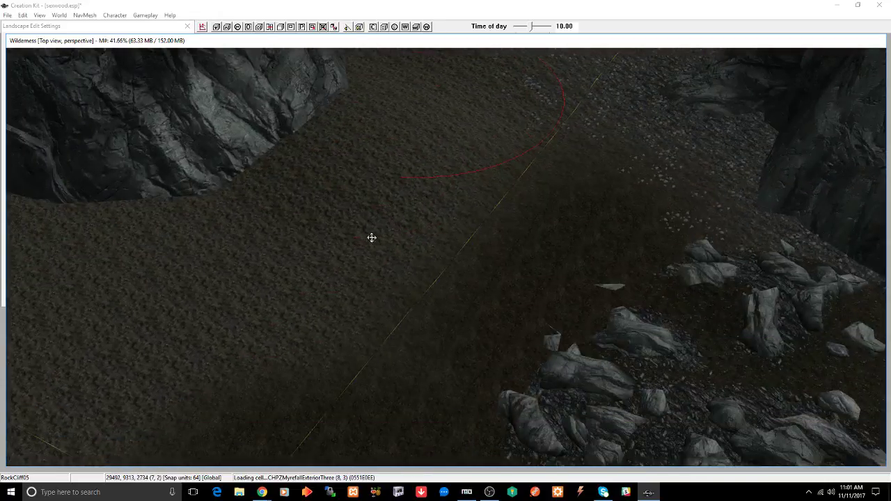
Step: Examine the ravine floor and both cliff walls from several angles, checking where rock meets ground
shift+middle_drag(401, 273, 503, 345)
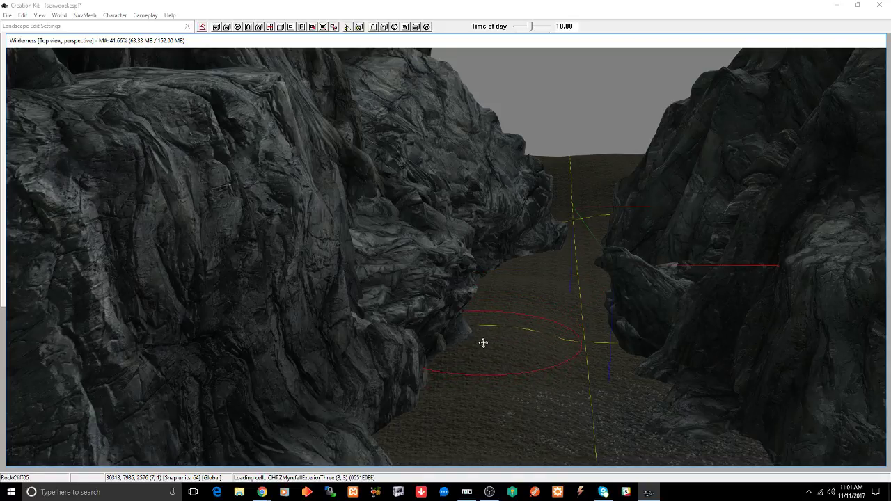
shift+middle_drag(483, 341, 472, 334)
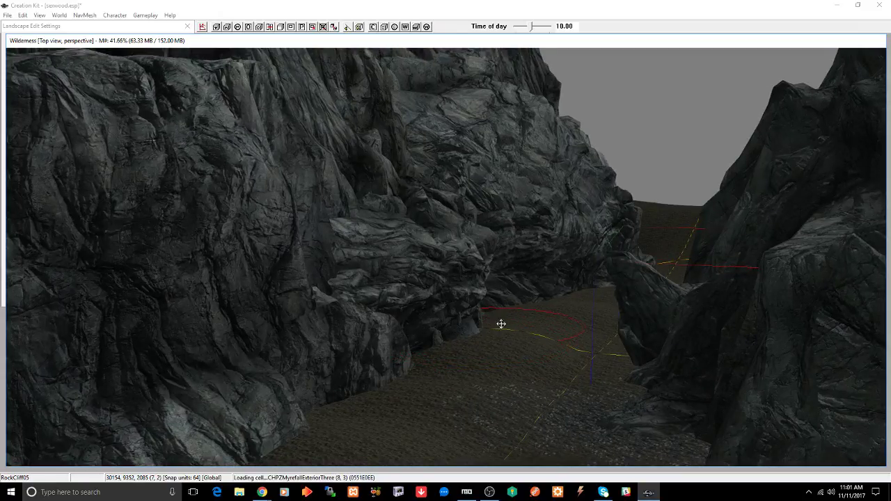
scroll(510, 318, up, 8)
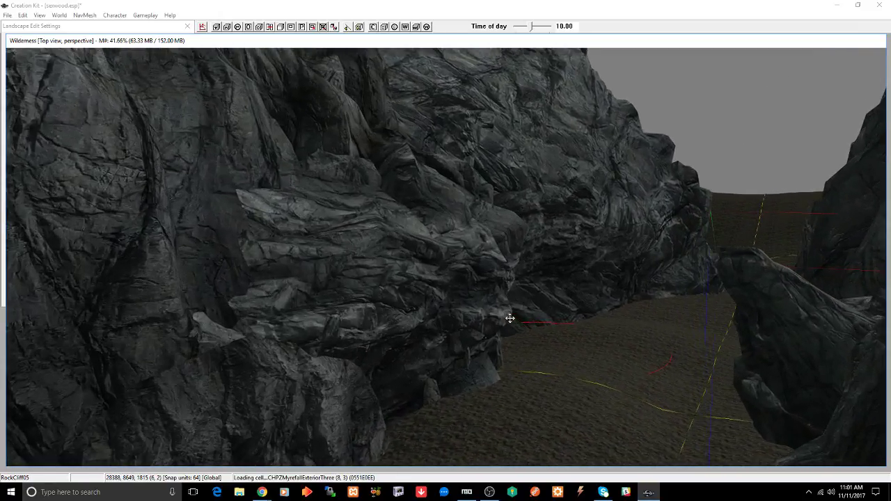
shift+middle_drag(510, 319, 588, 313)
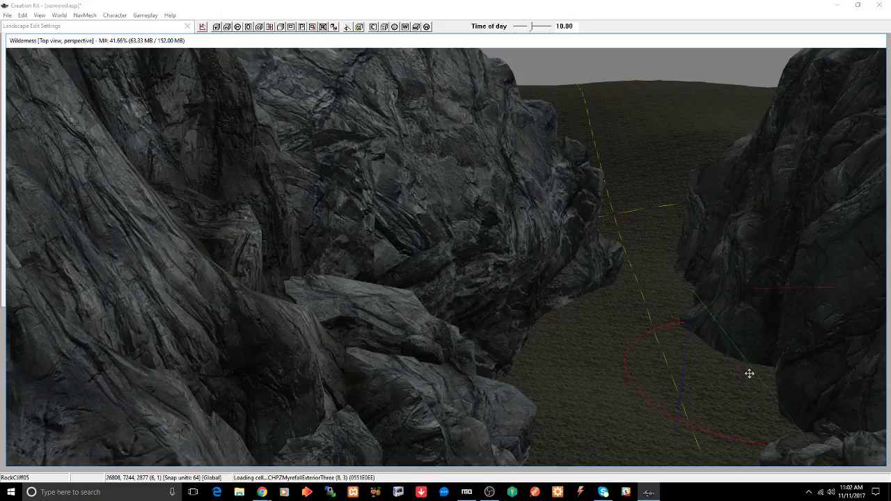
scroll(749, 374, up, 3)
mouse_move(734, 383)
shift+middle_down()
mouse_move(713, 370)
mouse_move(730, 353)
mouse_move(716, 366)
mouse_move(672, 366)
shift+middle_up()
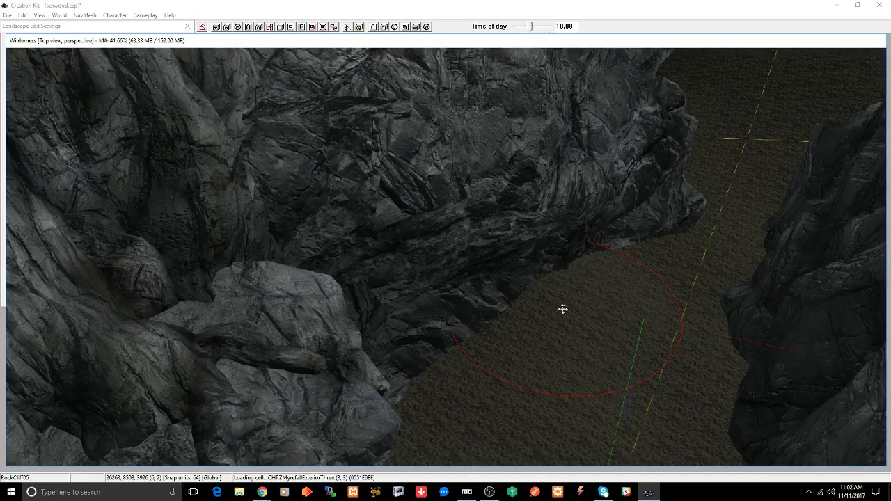
shift+middle_drag(566, 302, 575, 209)
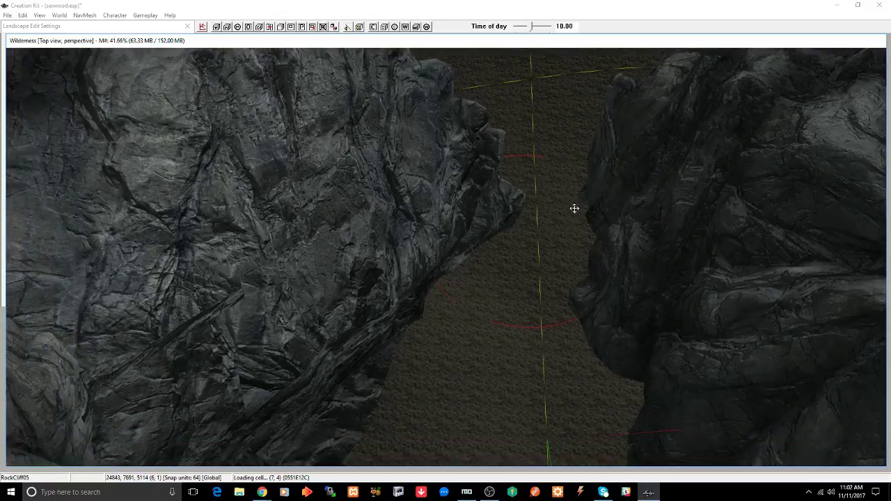
scroll(513, 380, down, 1)
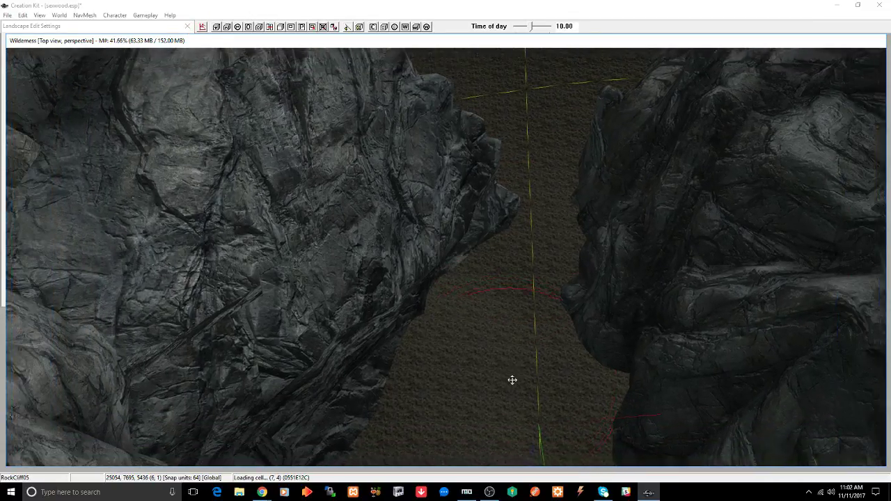
scroll(513, 383, down, 2)
middle_drag(512, 389, 497, 145)
scroll(507, 261, down, 2)
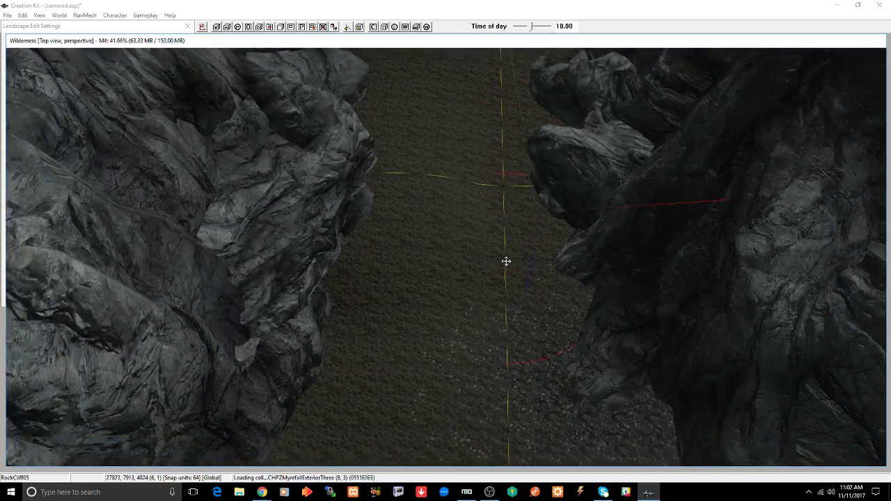
scroll(507, 261, down, 3)
middle_drag(522, 328, 527, 235)
Step: Enable Drawing Mode for landscape editing and choose the LCaveDirt texture
click(126, 27)
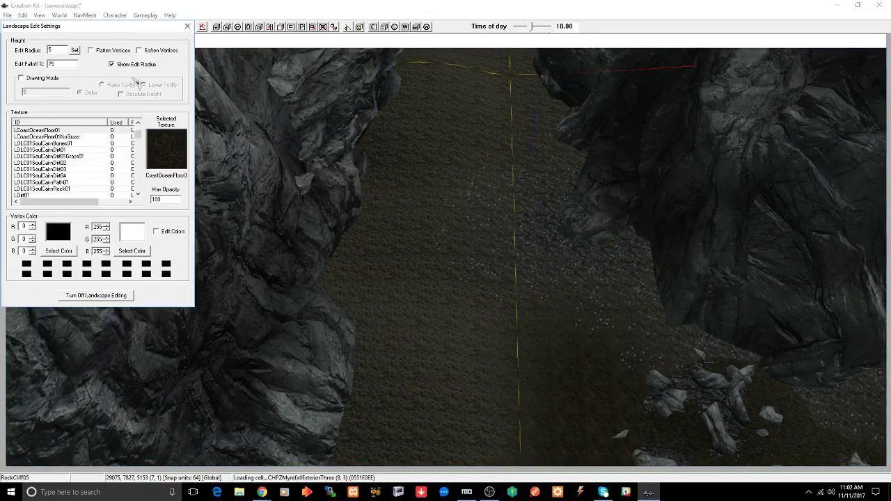
click(46, 78)
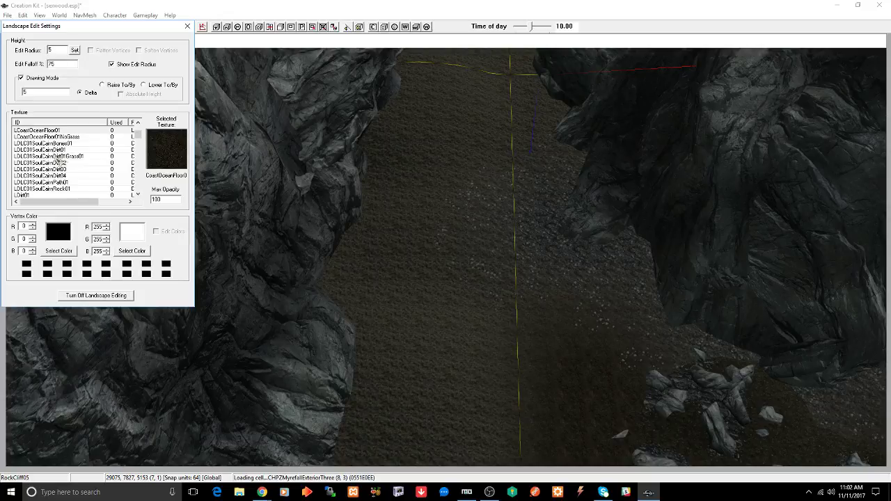
scroll(64, 159, up, 1)
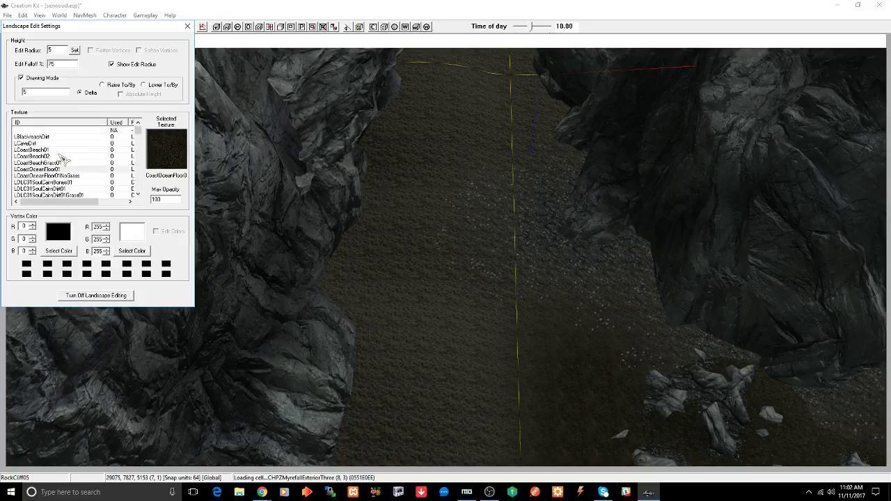
scroll(64, 158, up, 1)
click(43, 144)
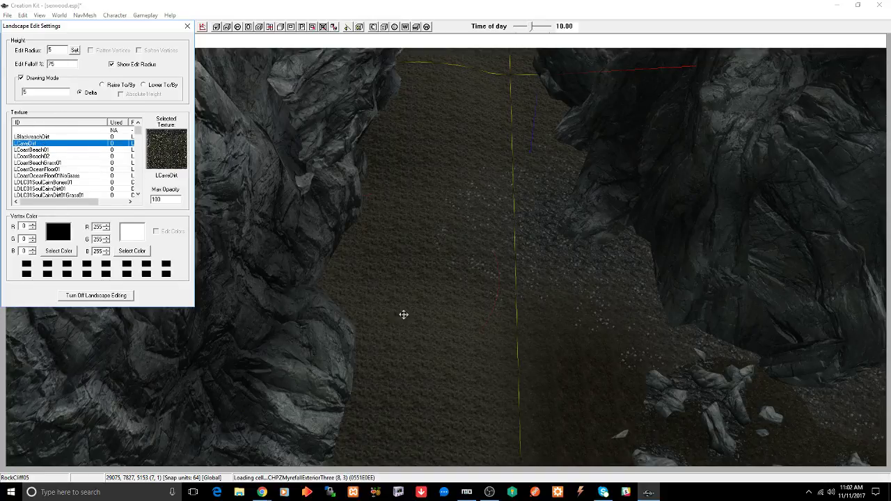
Step: Try the landscape brush on the ravine floor, reverse the stroke and leave landscape editing
click(433, 353)
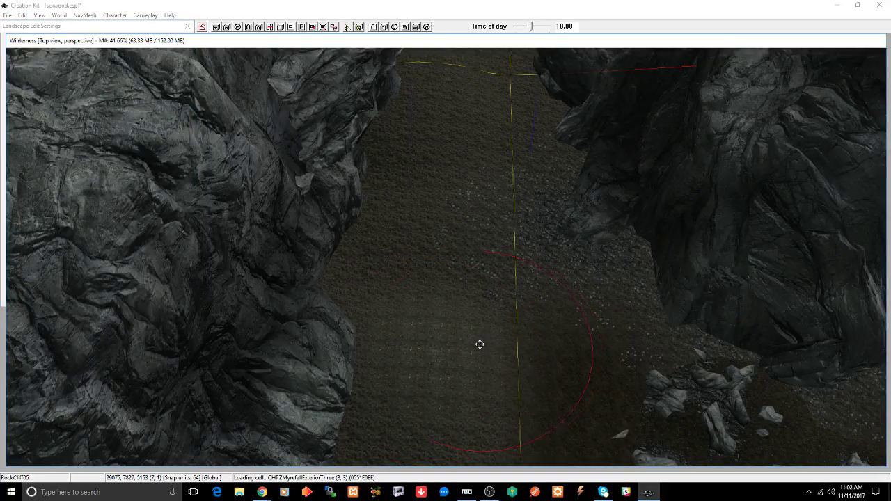
right_click(479, 344)
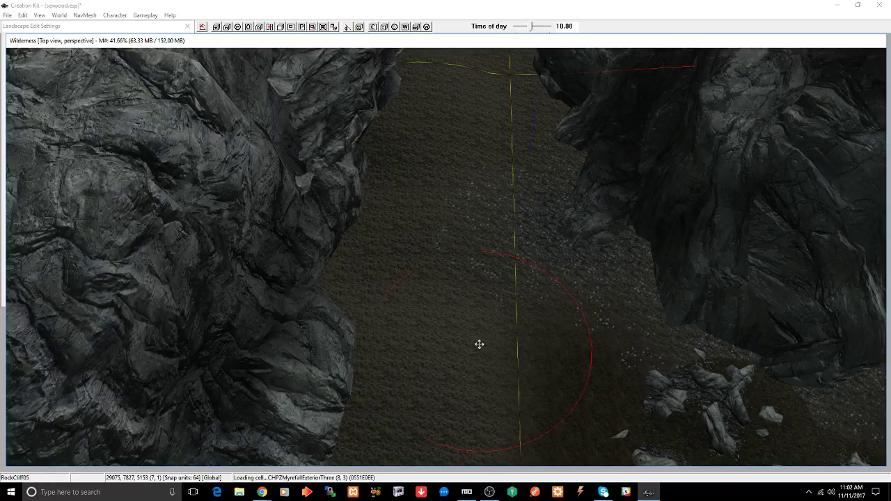
click(59, 27)
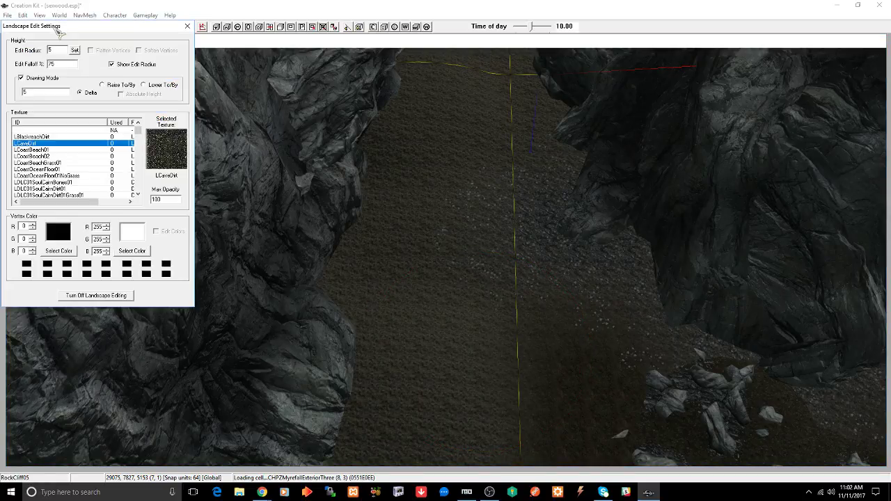
key(h)
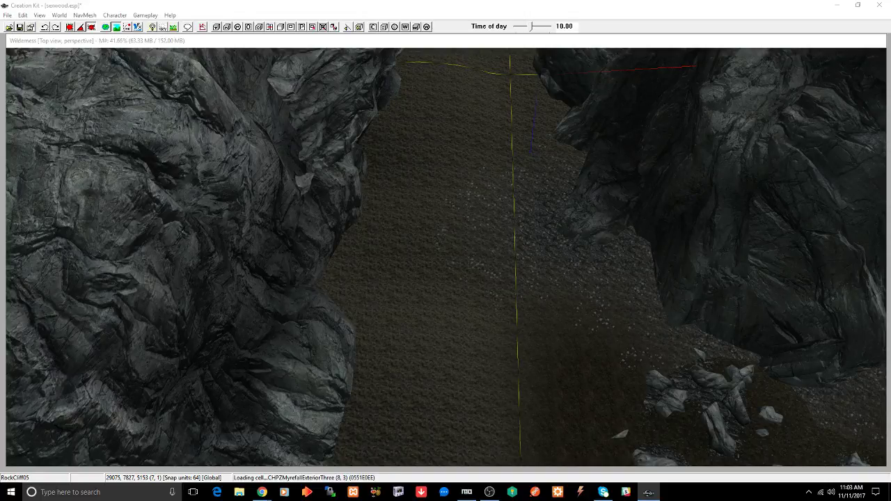
Step: Paint the dirt texture over the ravine floor between the two cliff walls, blending over the gravel patches
right_click(415, 354)
right_click(482, 347)
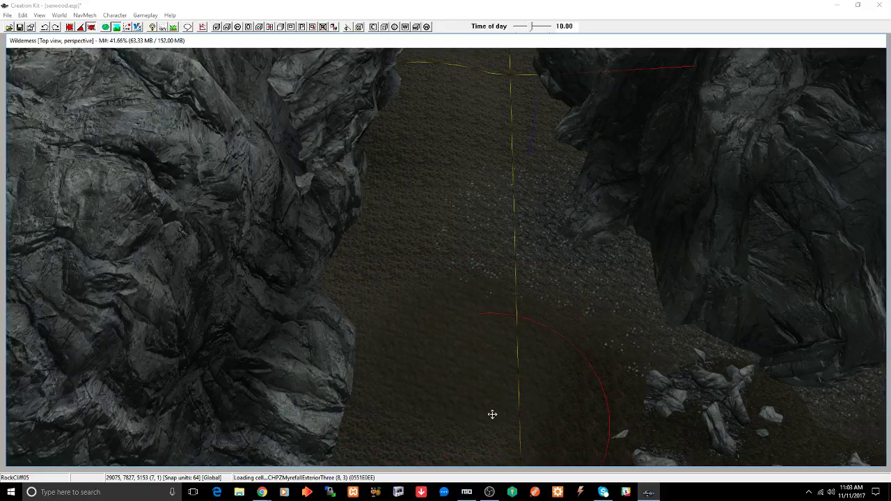
right_click(400, 255)
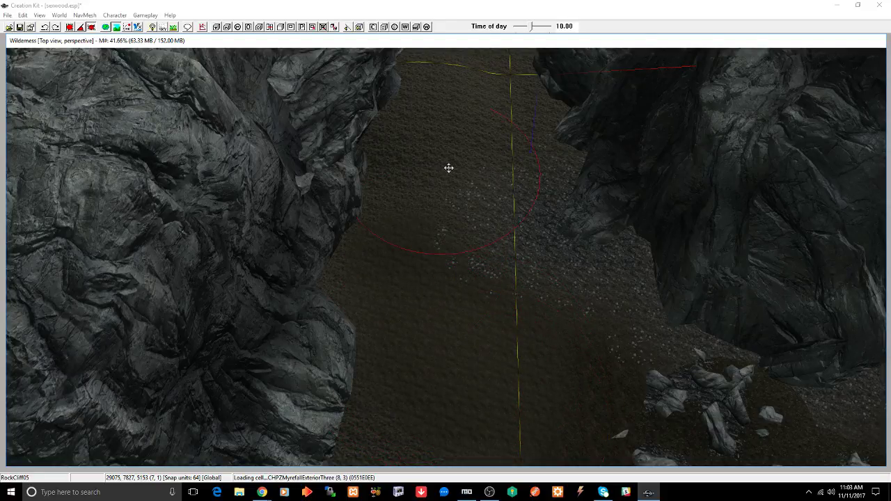
right_click(449, 168)
mouse_move(457, 165)
mouse_down()
mouse_move(477, 205)
mouse_move(499, 330)
mouse_up()
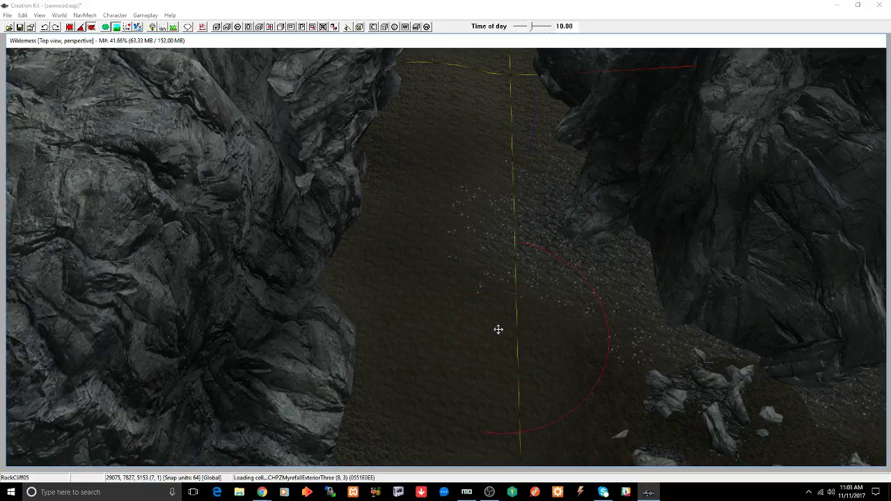
middle_drag(483, 277, 504, 196)
middle_drag(449, 235, 404, 331)
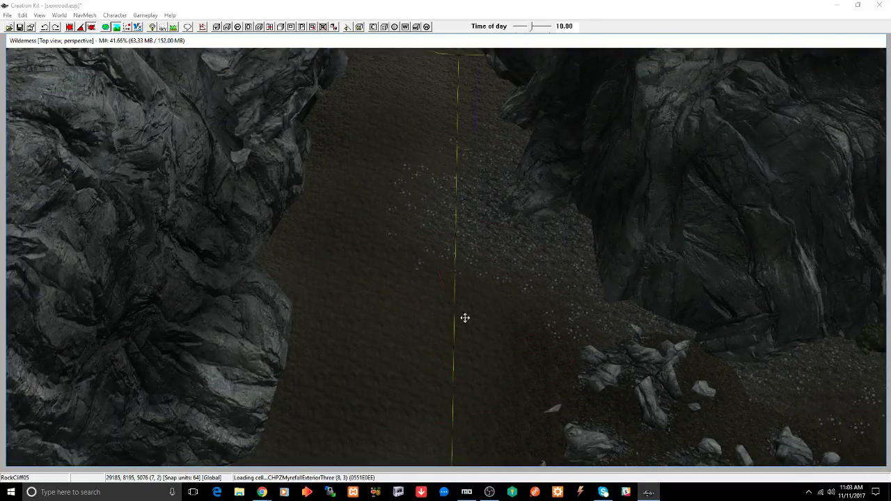
Step: Paint the gravel texture on the ground along the foot of the dark cliff and around its corner
middle_drag(420, 361, 581, 232)
right_click(517, 257)
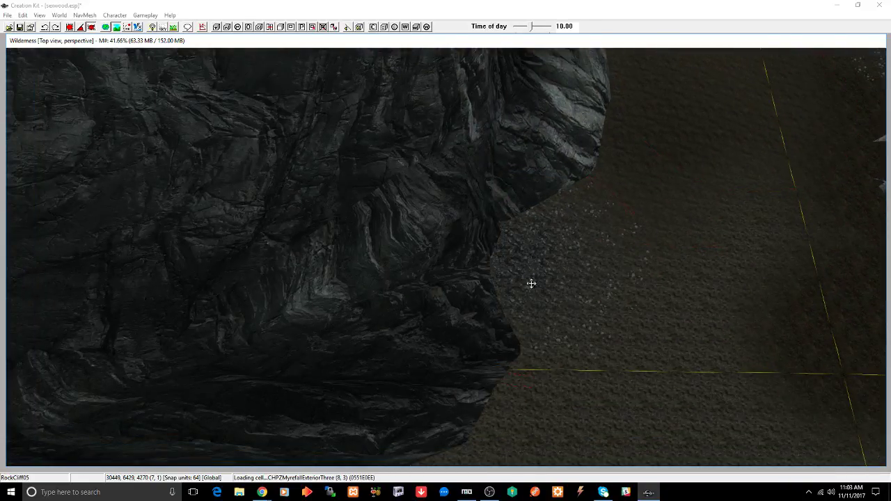
right_click(522, 354)
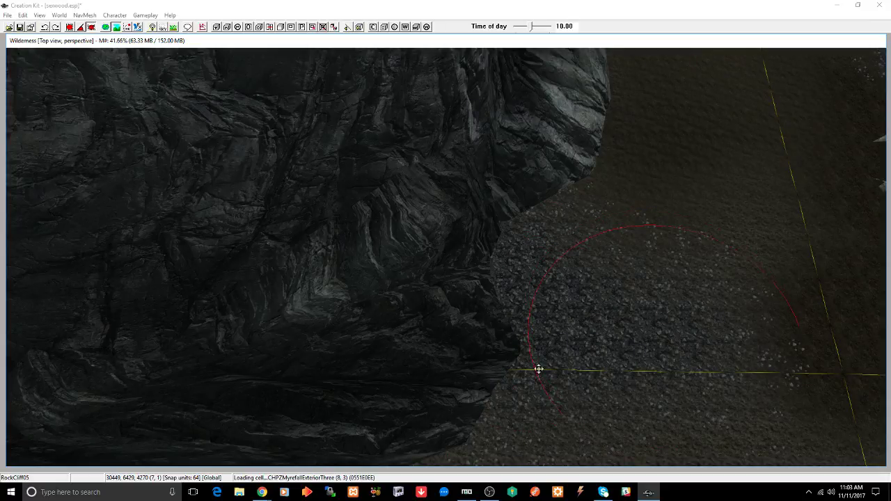
scroll(551, 279, up, 3)
right_click(414, 331)
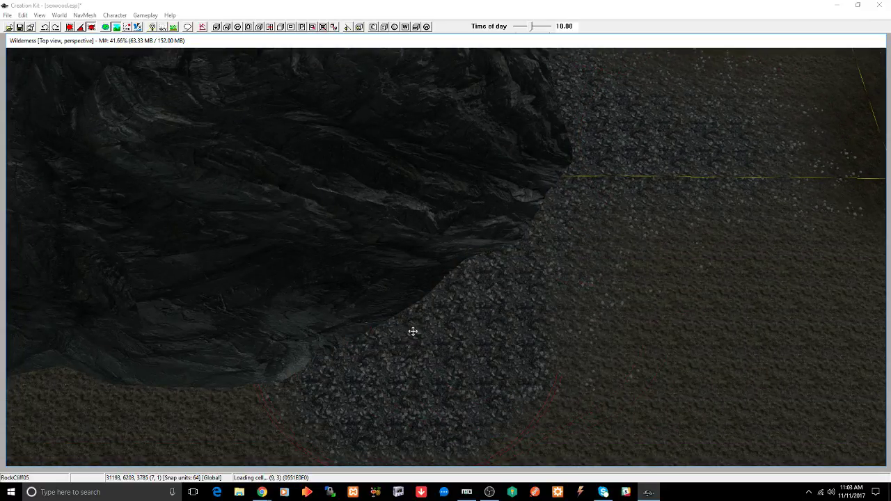
mouse_move(414, 331)
shift+middle_down()
mouse_move(350, 326)
mouse_move(348, 316)
mouse_move(417, 323)
mouse_move(466, 364)
shift+middle_up()
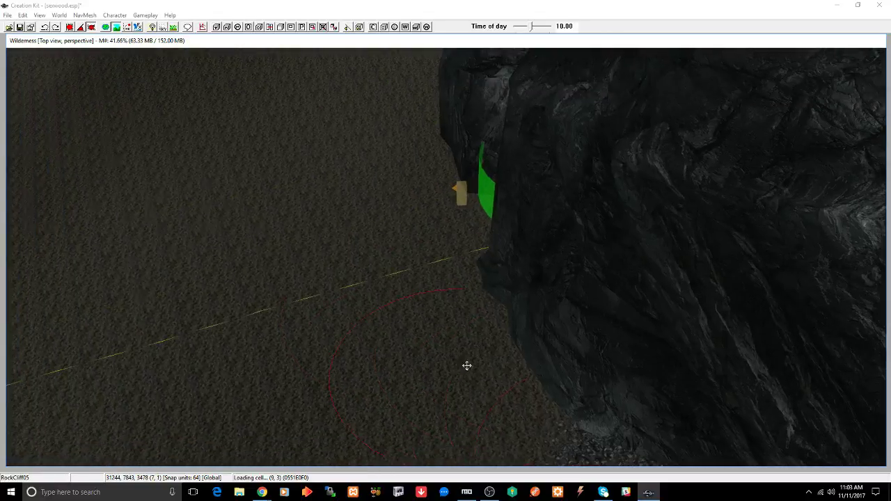
Step: Extend the gravel strip along the cliff base past both sides of the cave entrance
mouse_move(447, 282)
middle_down()
mouse_move(491, 274)
mouse_move(505, 306)
mouse_move(590, 308)
mouse_move(592, 300)
middle_up()
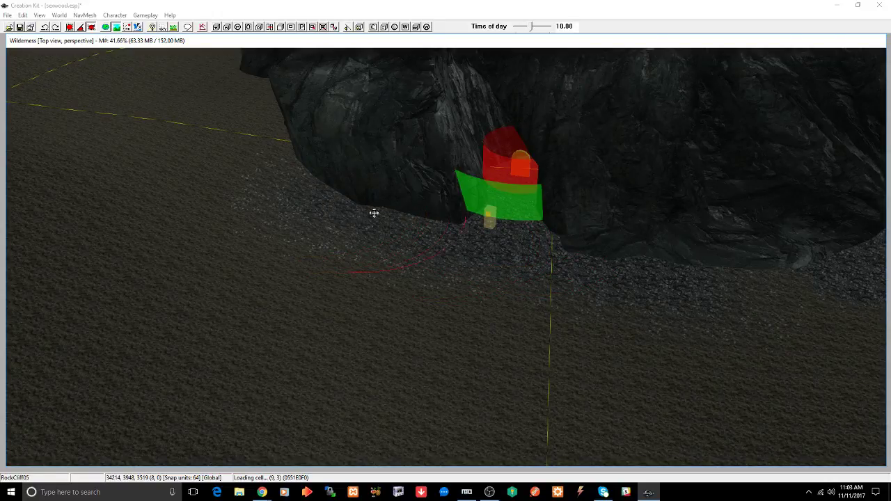
middle_drag(374, 213, 413, 200)
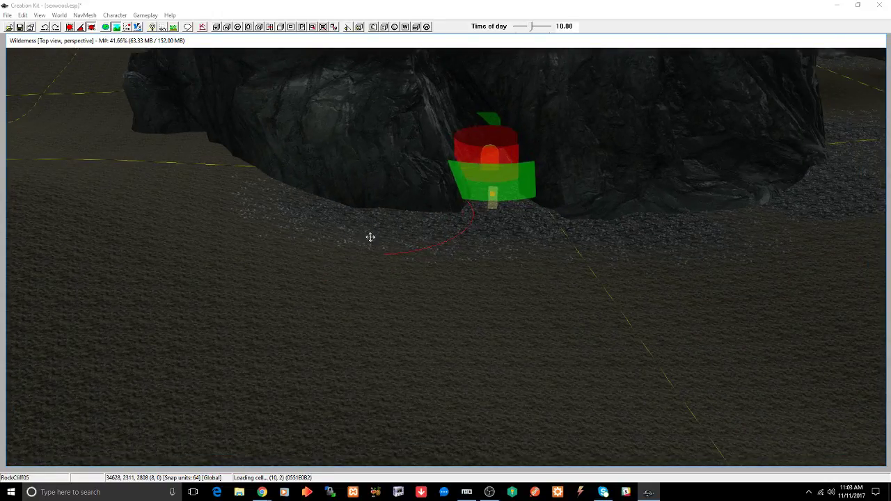
middle_drag(370, 239, 395, 248)
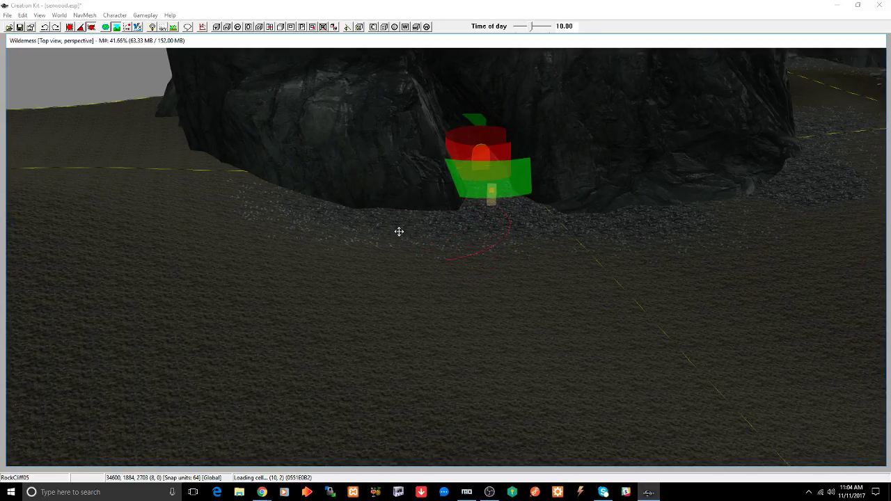
mouse_move(398, 230)
middle_down()
mouse_move(494, 290)
mouse_move(427, 319)
mouse_move(439, 353)
mouse_move(465, 336)
mouse_move(492, 384)
mouse_move(484, 351)
middle_up()
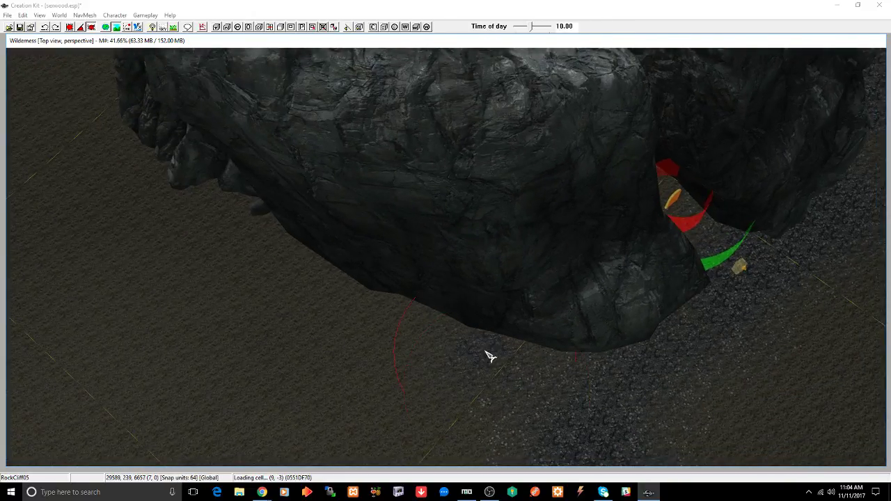
Step: Paint gravel around the base of the outer mountain rocks beyond the cave entrance, saving the plugin along the way
drag(367, 294, 291, 336)
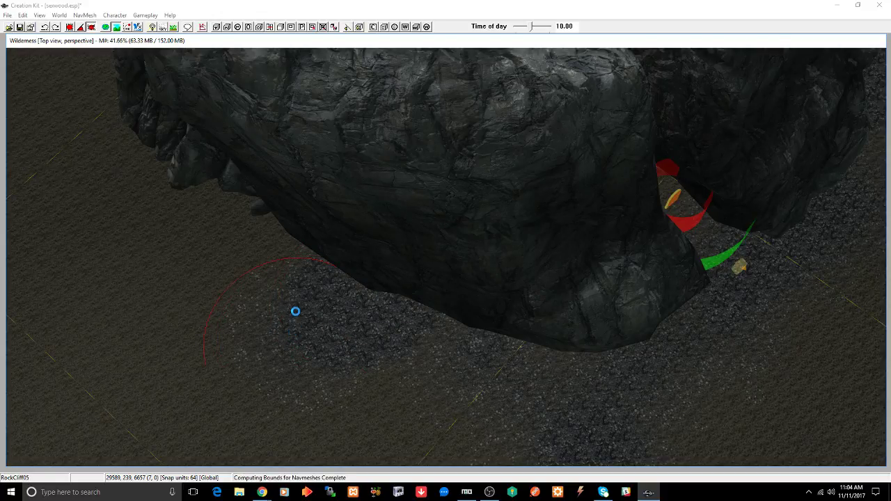
mouse_move(284, 291)
middle_down()
mouse_move(380, 339)
mouse_move(388, 331)
middle_up()
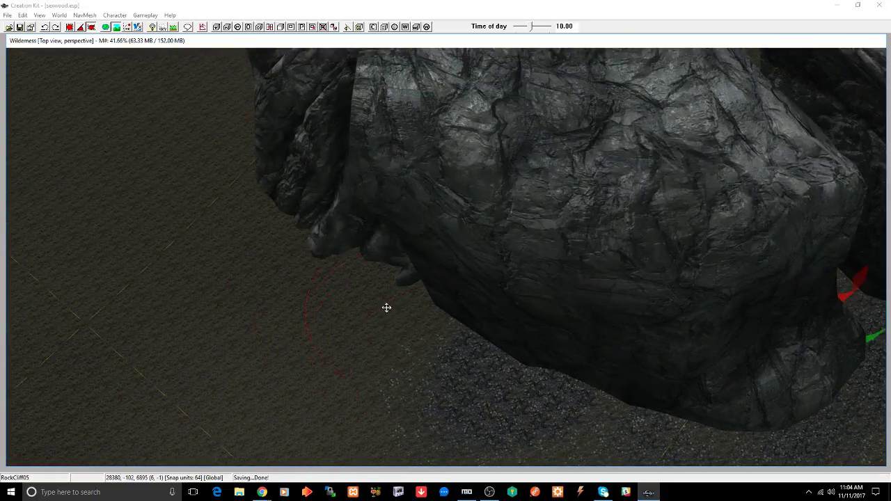
click(387, 309)
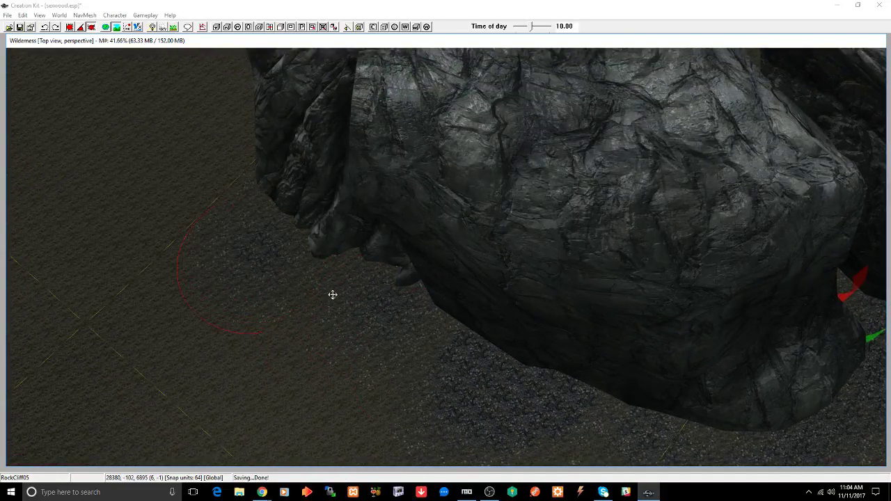
mouse_move(320, 302)
middle_down()
mouse_move(416, 314)
mouse_move(476, 304)
middle_up()
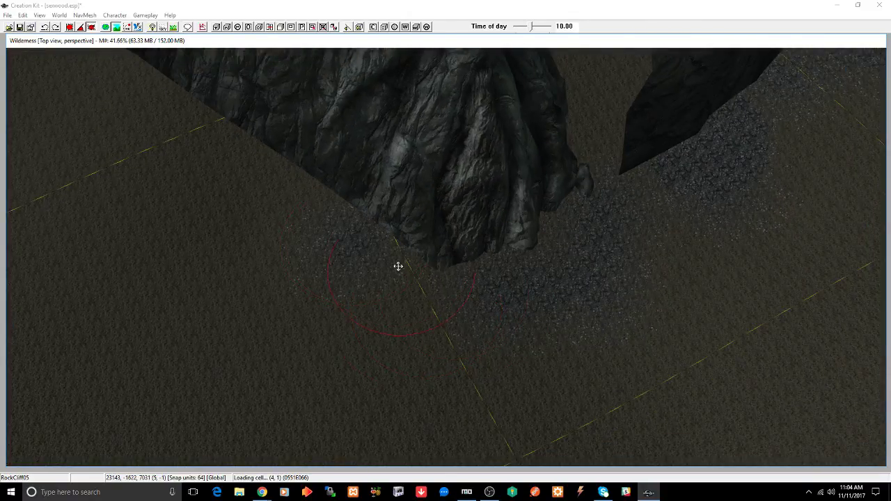
middle_drag(397, 265, 393, 225)
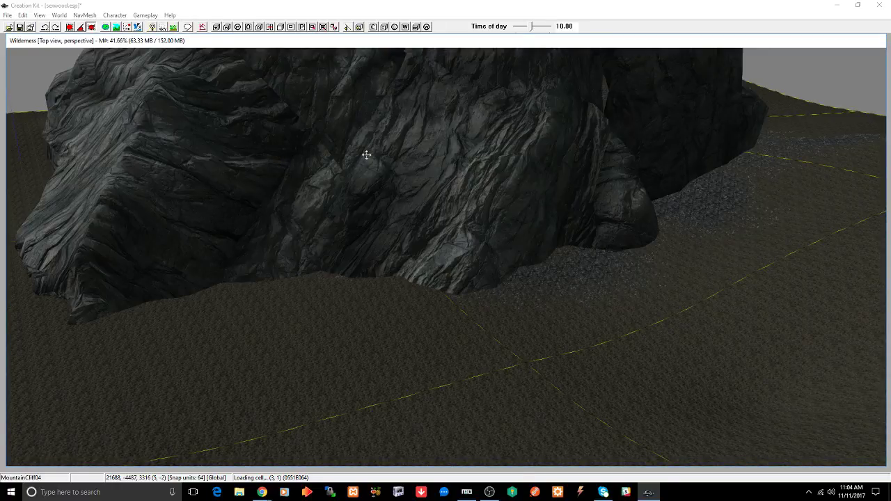
Step: Toggle the visibility of the MountainCliff04 and MountainPeak01 rocks to inspect how the pieces behind them meet
middle_drag(416, 177, 561, 306)
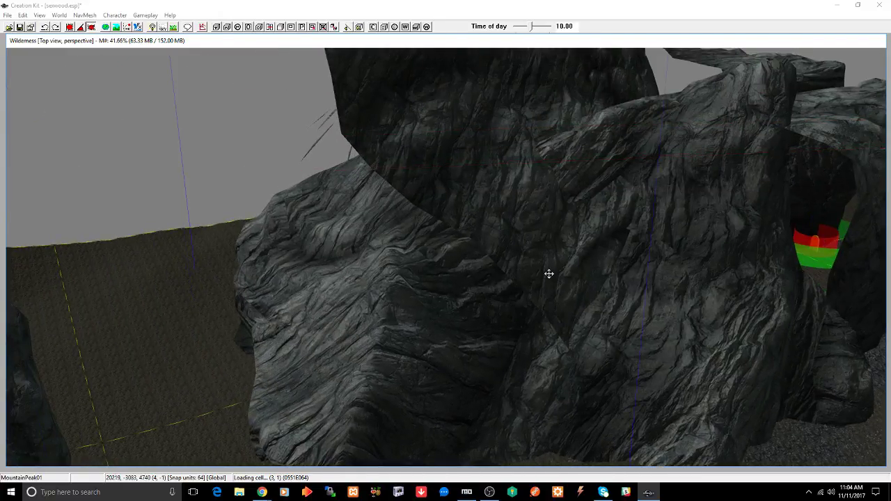
click(264, 230)
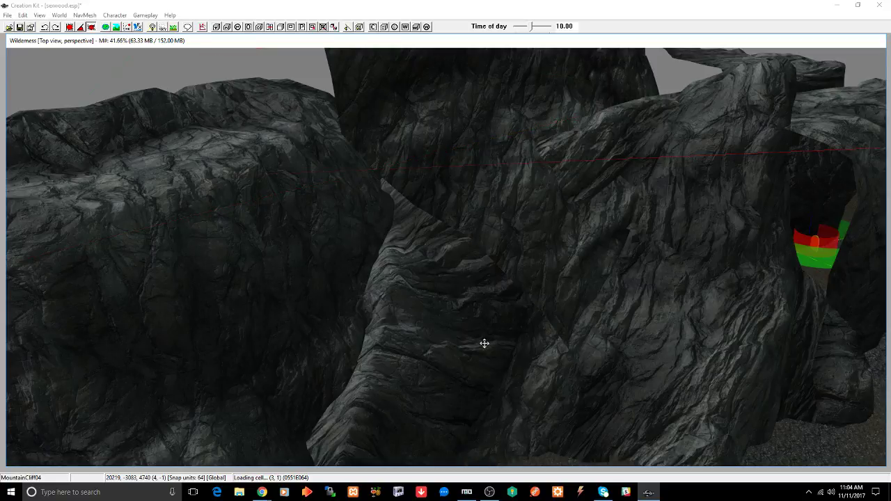
click(474, 198)
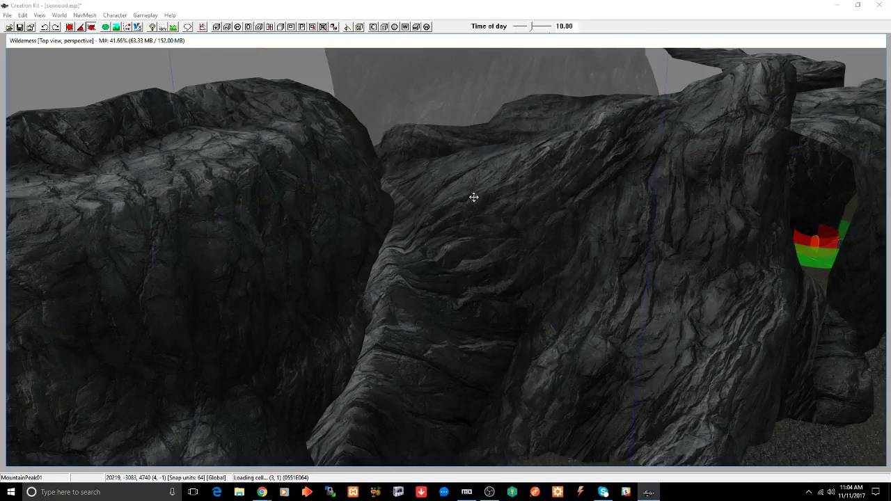
shift+middle_drag(505, 199, 550, 381)
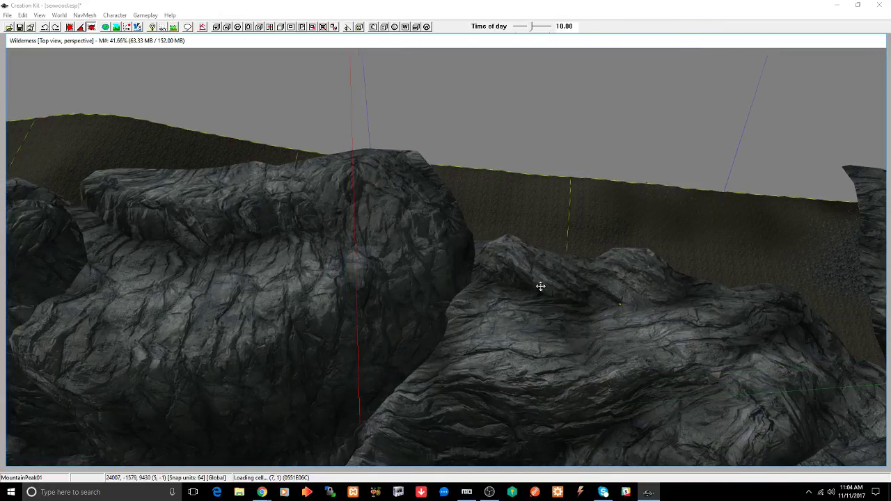
key(1)
key(1)
key(1)
key(1)
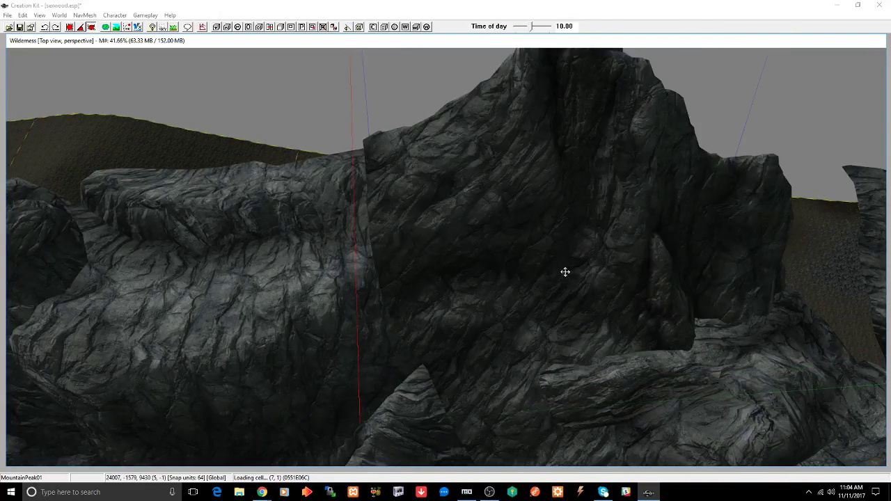
Step: Inspect the gap behind the mountain peak, restore the MountainCliff01 rock that covers it and save the plugin
shift+middle_drag(565, 272, 572, 385)
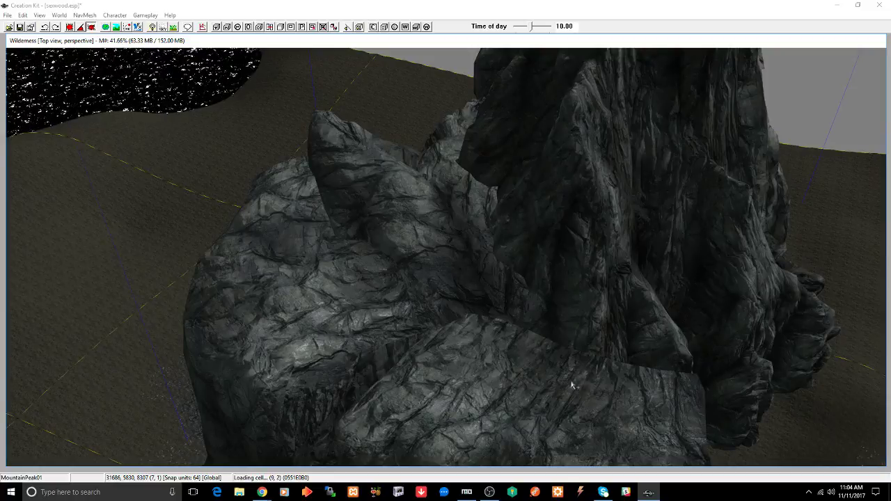
shift+middle_drag(718, 294, 624, 281)
scroll(623, 282, up, 2)
click(329, 355)
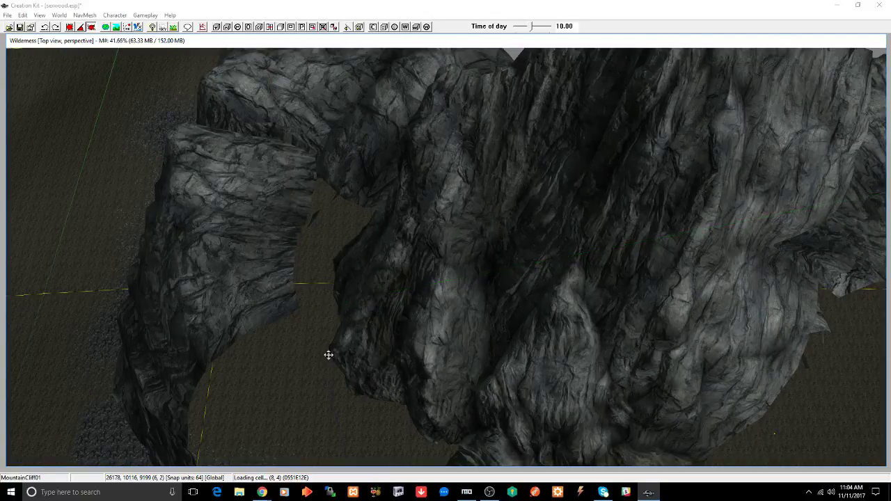
key(ctrl+z)
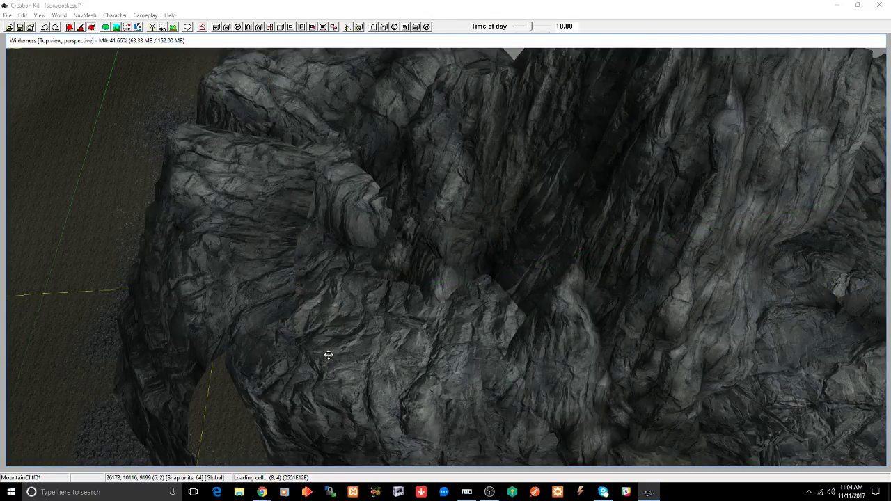
drag(340, 350, 325, 355)
middle_drag(370, 354, 582, 173)
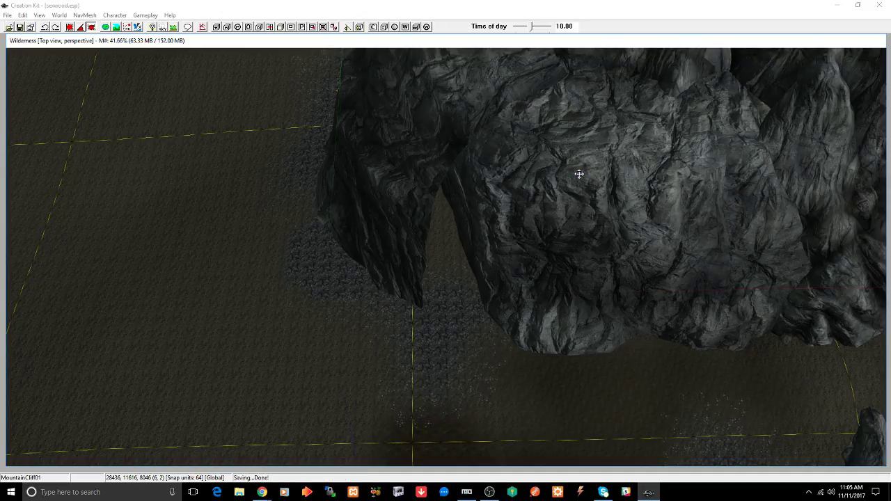
Step: Preview the MountainRidge02 and MountainRidge03 models, rotating each to judge its shape against the MountainCliffCrevasse piece
click(360, 204)
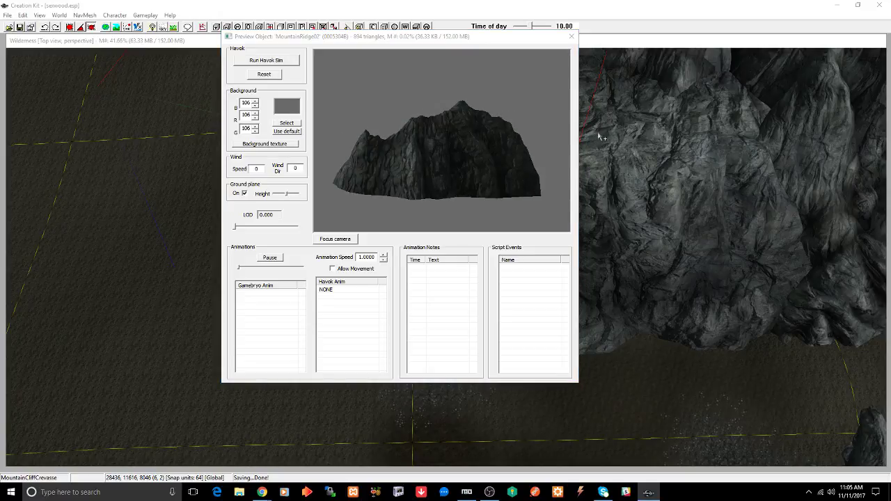
click(416, 140)
drag(419, 143, 454, 207)
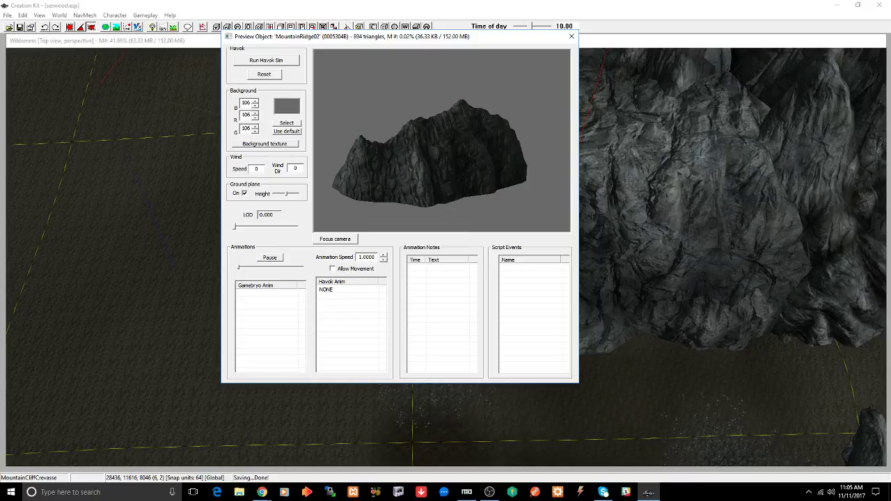
key(Down)
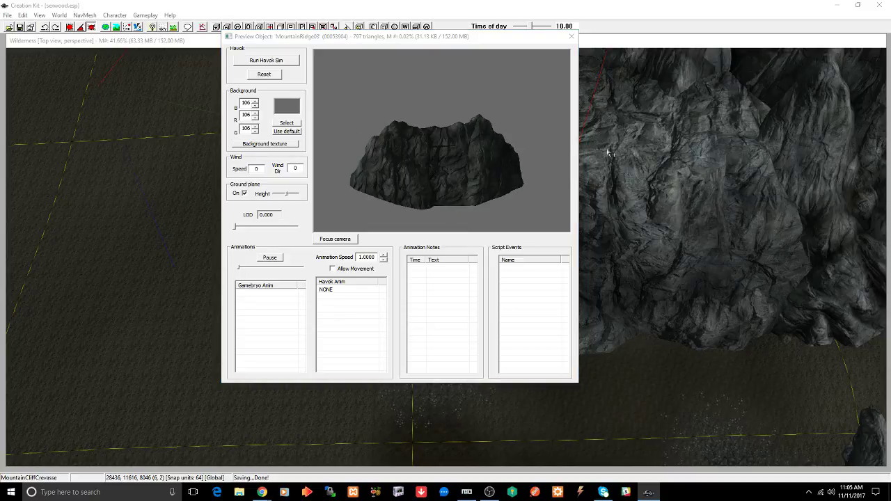
drag(434, 132, 658, 175)
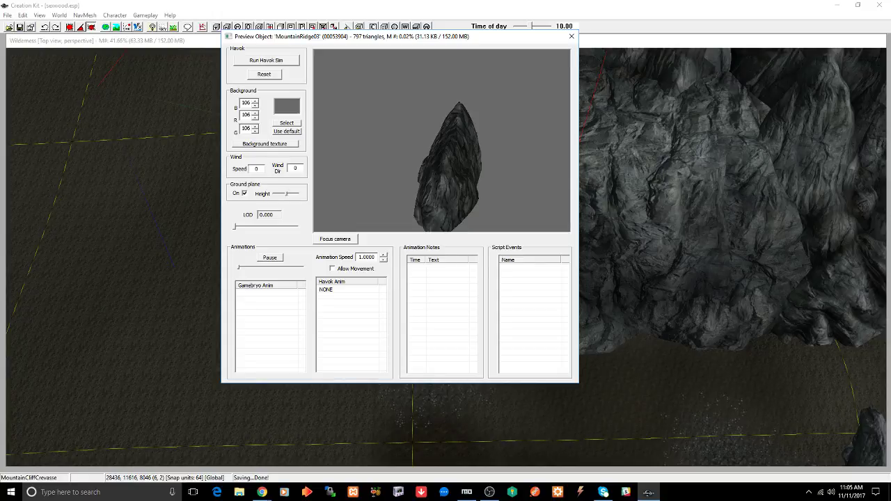
Step: Preview the MountainTrim01Dirt01, MountainTrimSlab, MountainCliff01 and MountainCliff02 models, rotating the slab and MountainCliff02 to judge their shapes, and close the preview
key(Down)
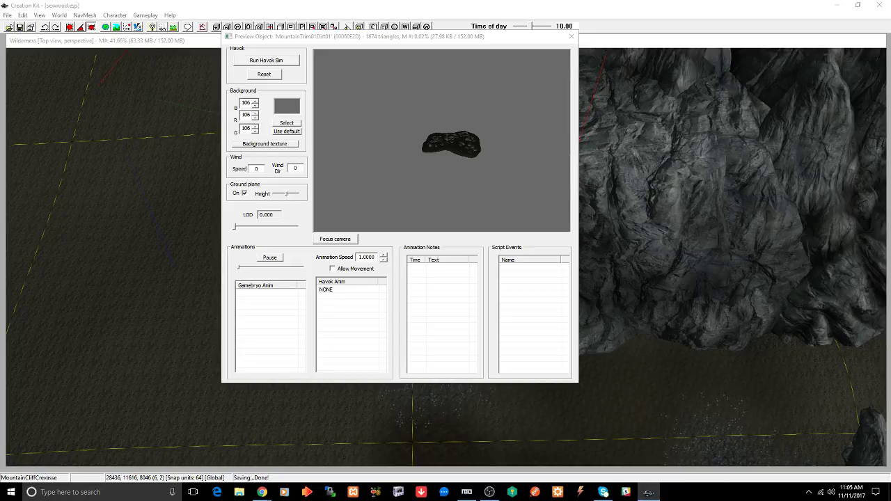
key(Down)
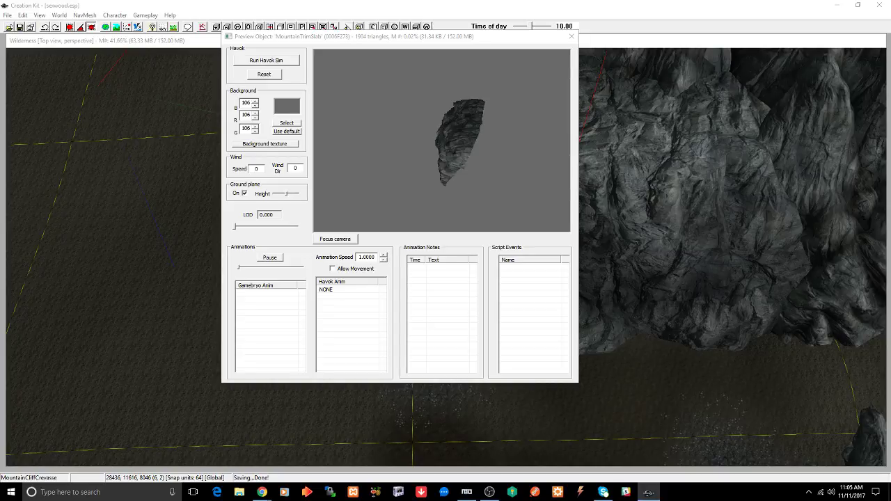
drag(466, 129, 697, 65)
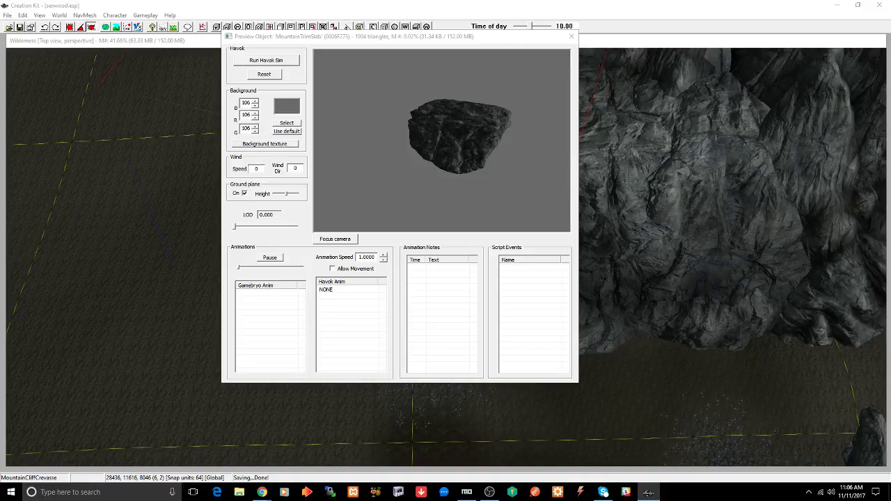
key(Down)
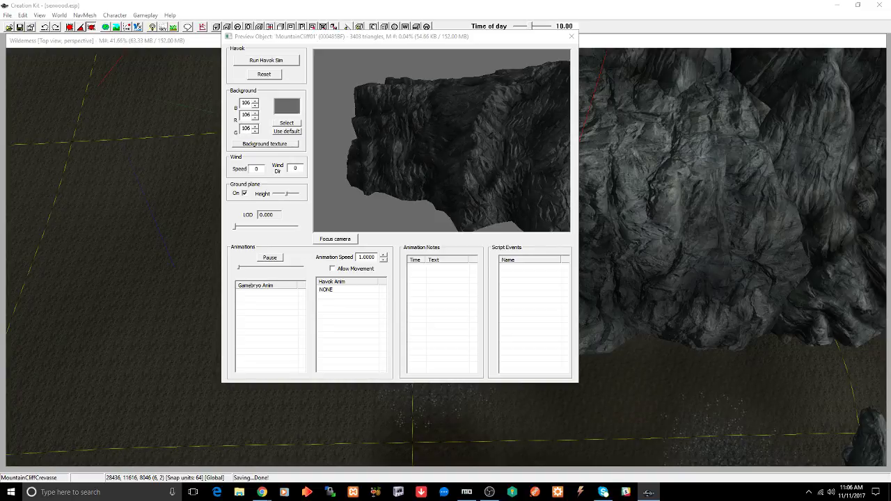
key(Down)
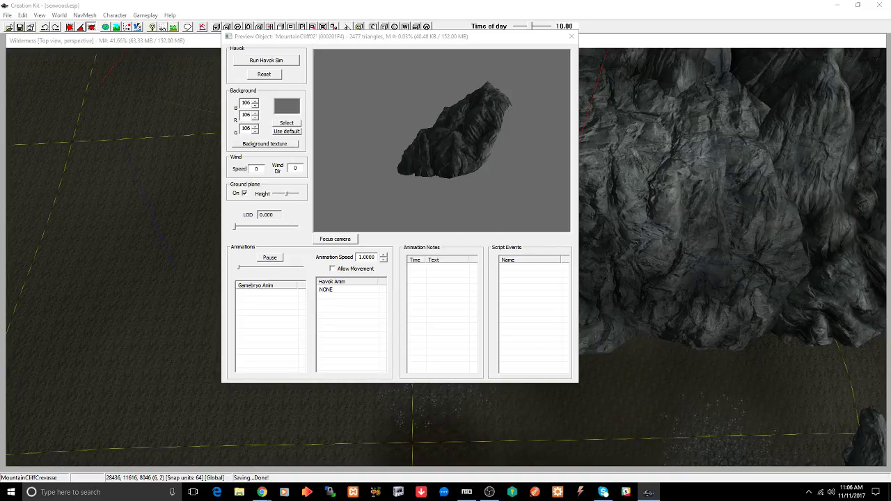
drag(457, 153, 736, 172)
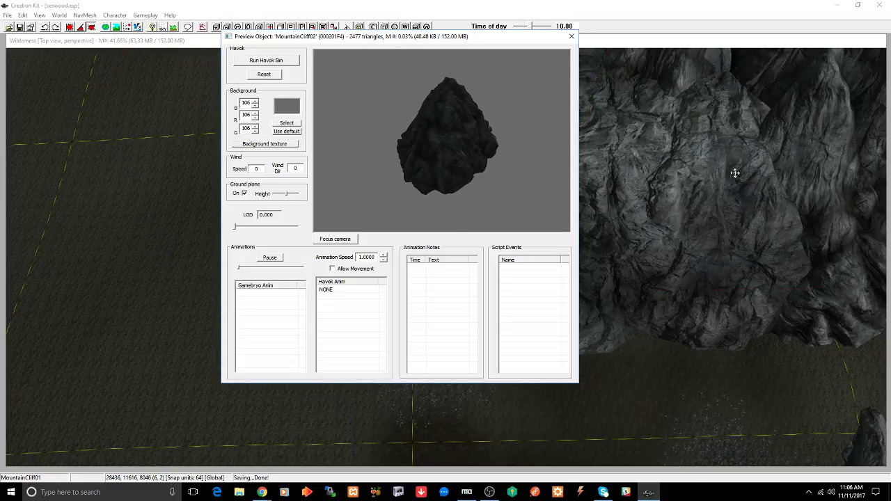
click(571, 36)
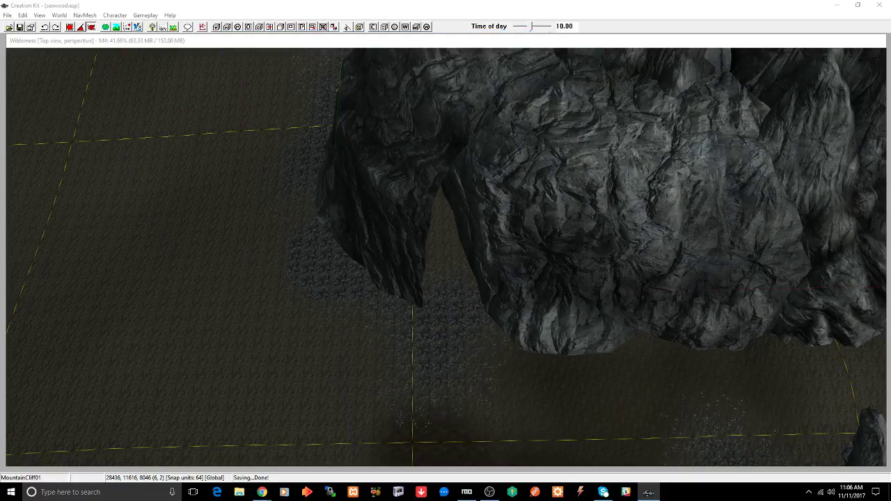
Step: Position and rotate a MountainCliff01 rock so it covers the wedge-shaped gap between the cliffs at the mountain's base
drag(445, 278, 446, 277)
right_drag(450, 270, 471, 259)
drag(471, 258, 471, 237)
right_drag(472, 258, 448, 263)
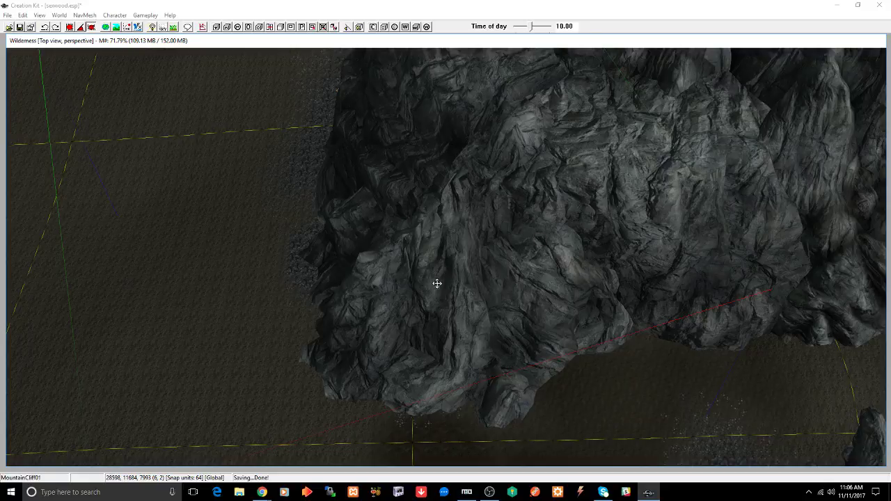
shift+middle_drag(438, 285, 413, 272)
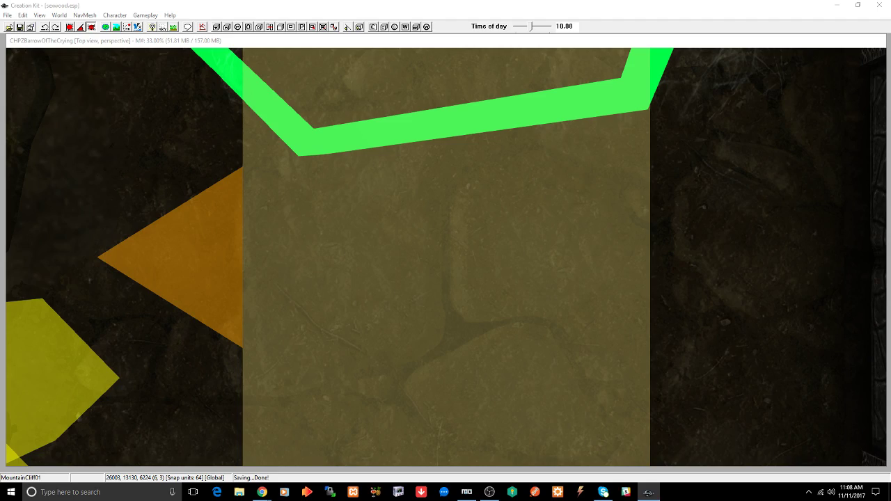
Step: Examine the CHPZBarrowOfTheCrying interior from outside, following how its tunnels, rooms and NorRubblePile02 pieces connect
click(454, 262)
scroll(456, 262, down, 5)
scroll(457, 263, down, 5)
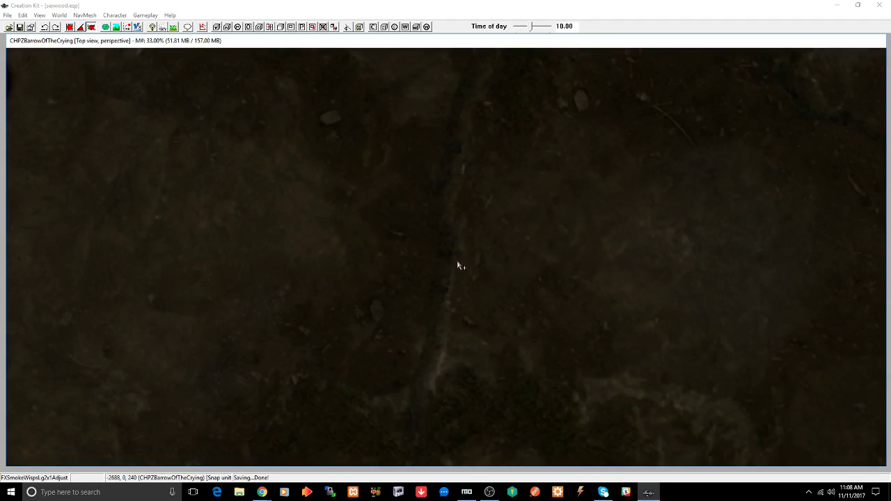
shift+middle_drag(591, 287, 480, 225)
scroll(479, 227, down, 3)
scroll(479, 227, down, 5)
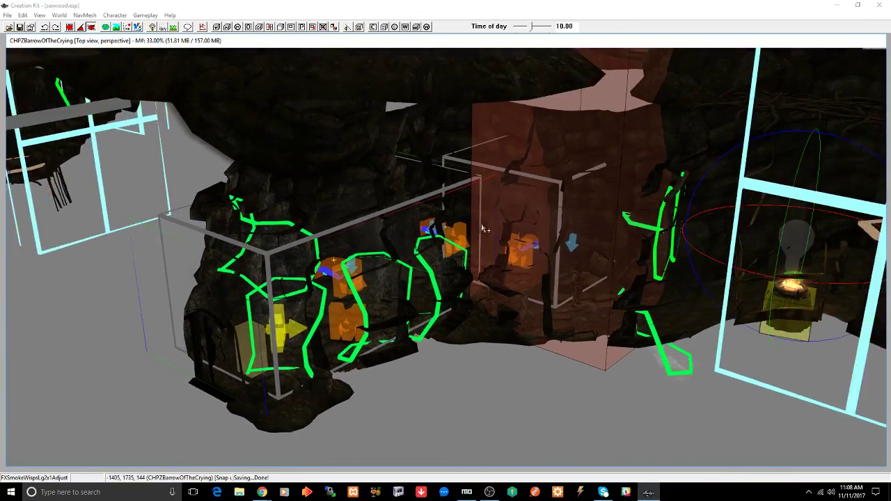
middle_drag(657, 203, 505, 302)
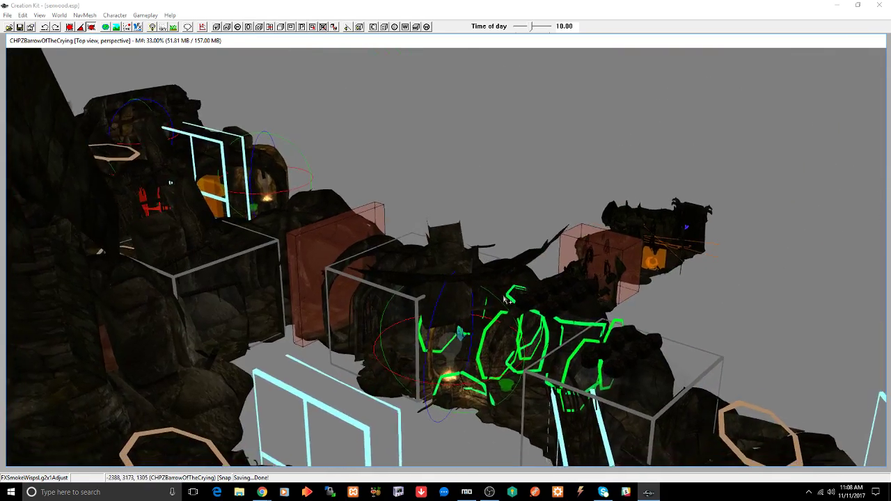
click(465, 305)
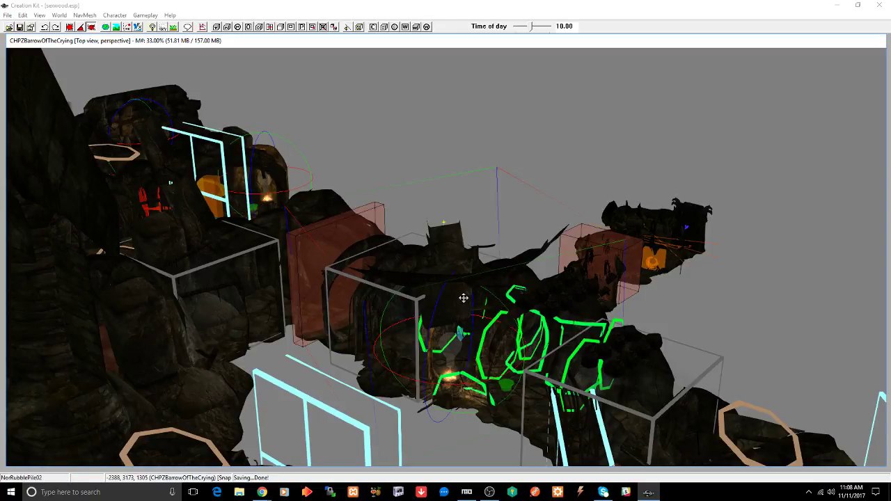
middle_drag(465, 294, 476, 266)
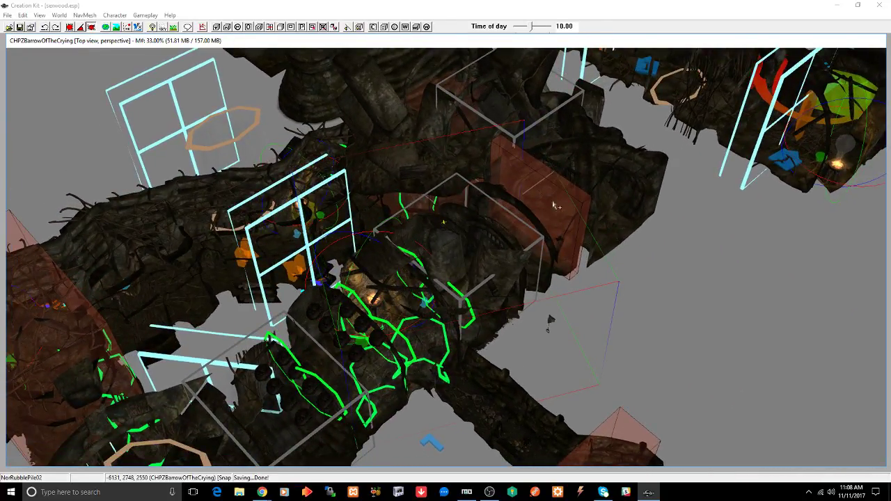
middle_drag(634, 147, 553, 303)
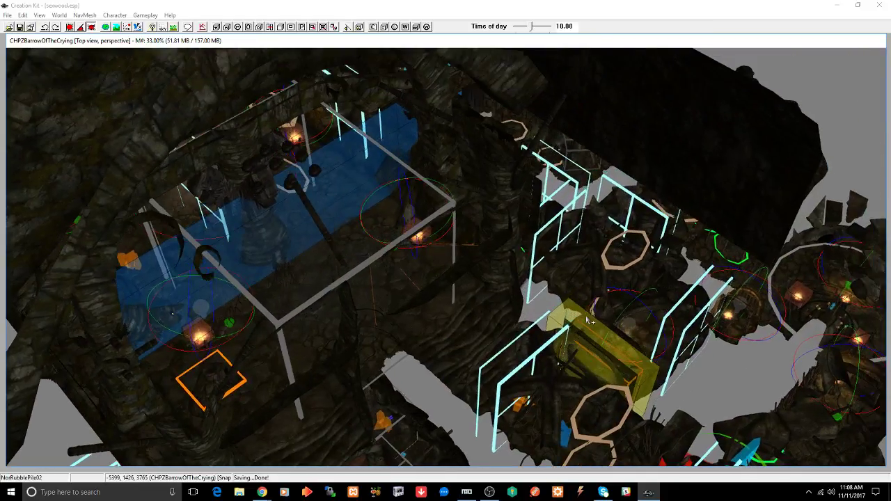
Step: Examine the barrow's large hall and the trap corridor with its TrapTriggerBox from above
click(356, 185)
shift+middle_drag(336, 223, 301, 233)
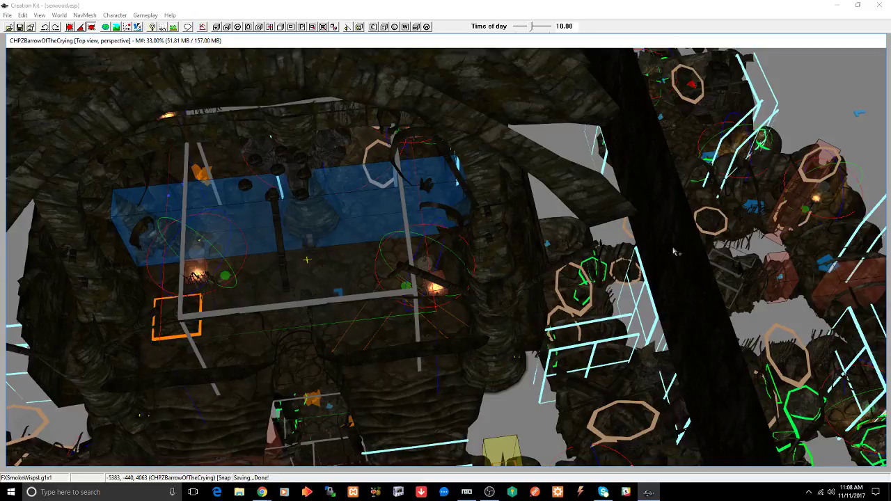
middle_drag(724, 232, 563, 232)
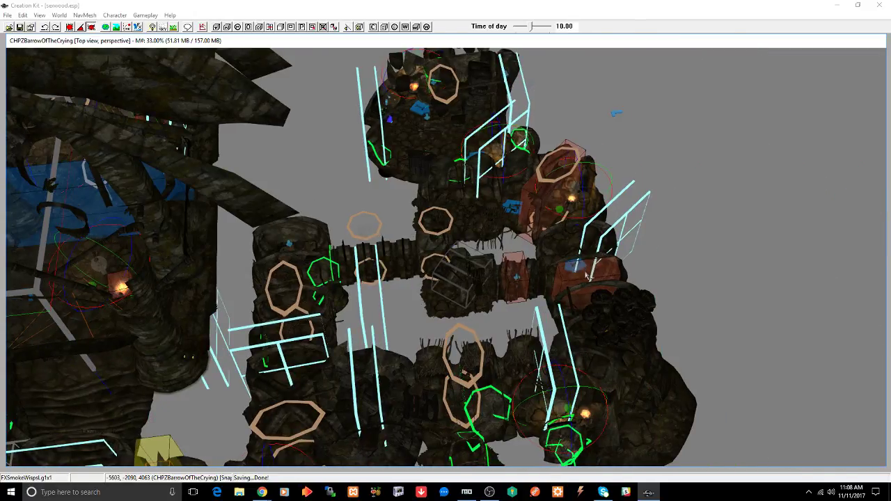
click(588, 275)
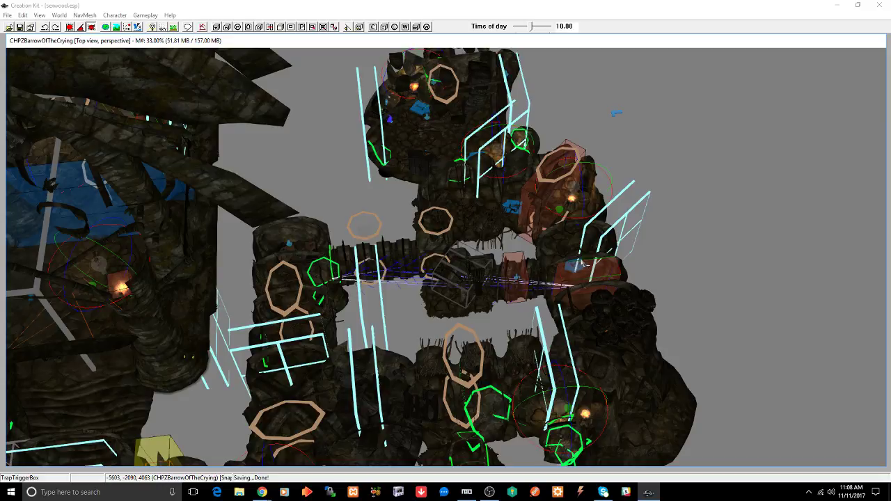
shift+middle_drag(559, 260, 528, 261)
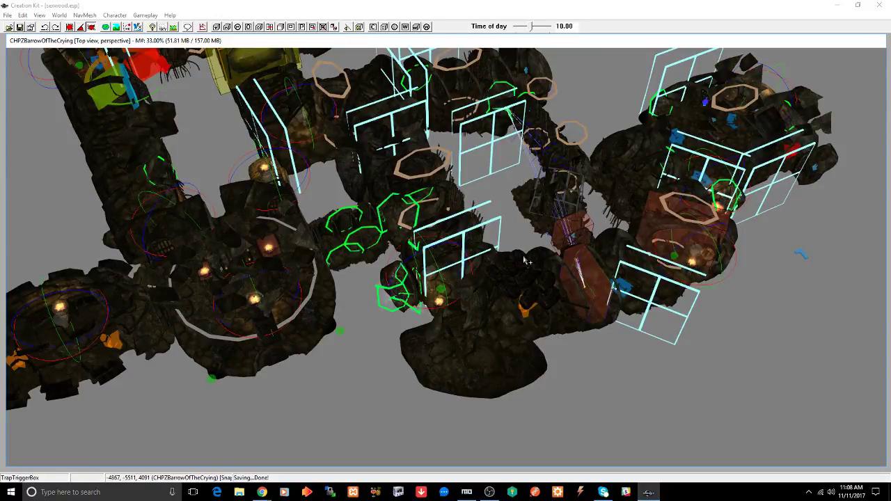
shift+middle_drag(524, 258, 517, 267)
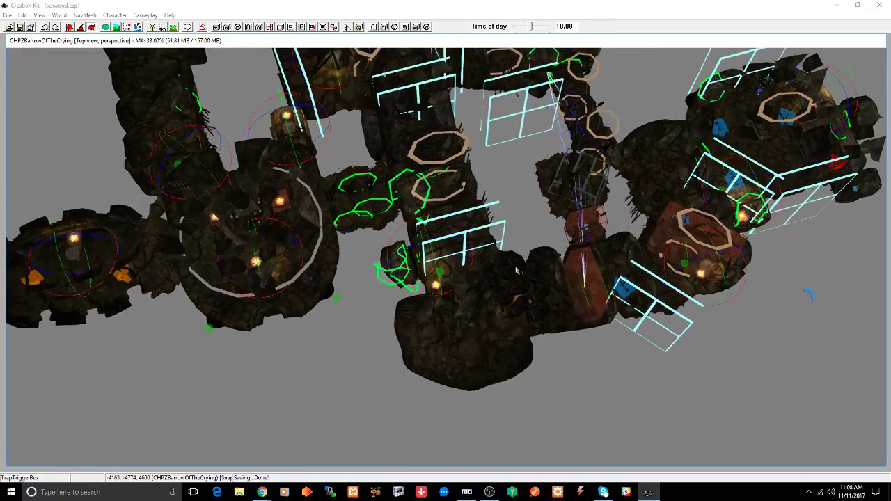
middle_drag(654, 181, 596, 322)
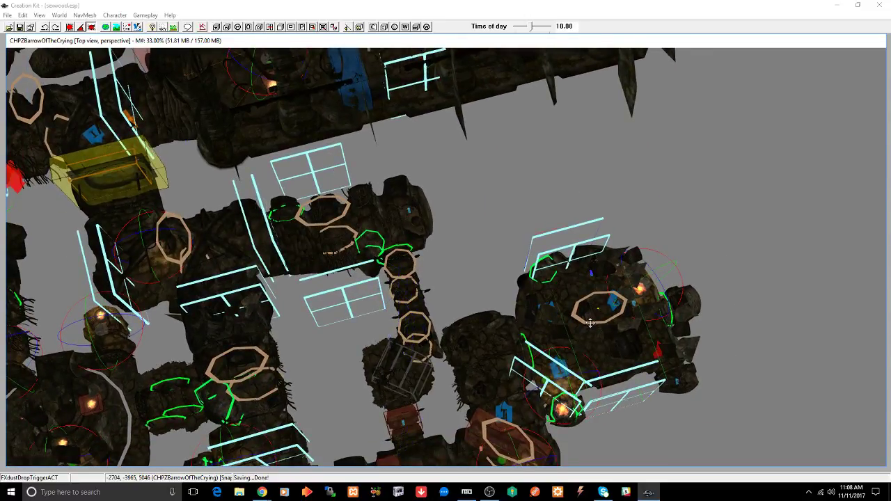
Step: Examine the inside of the barrow's embalming chamber, including its wardrobe and the draugr body on the stone table
scroll(591, 322, up, 5)
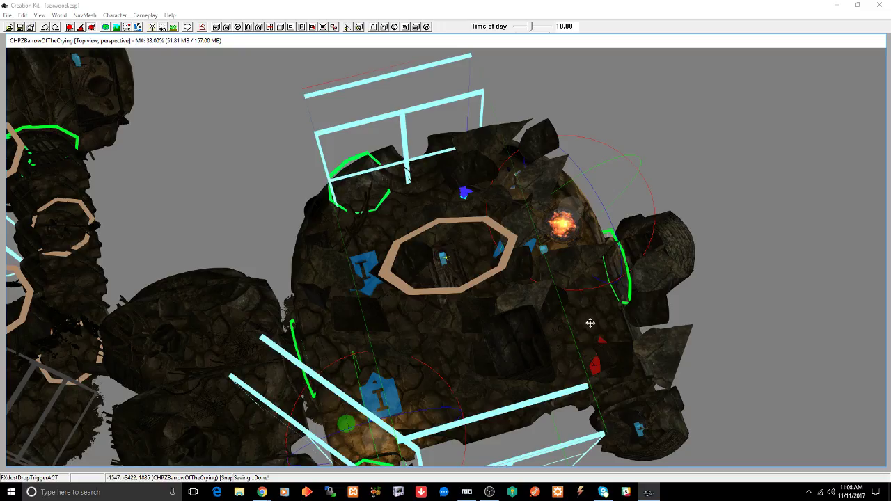
shift+middle_drag(433, 324, 513, 271)
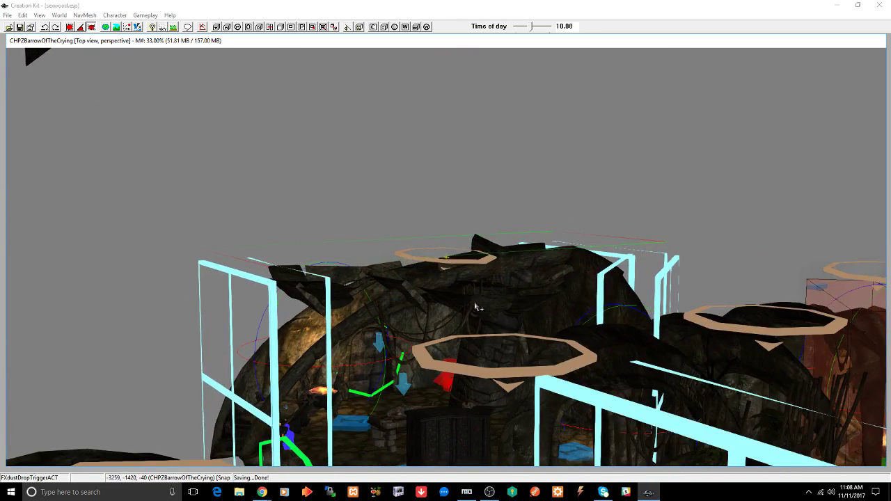
scroll(498, 278, up, 5)
scroll(500, 276, up, 6)
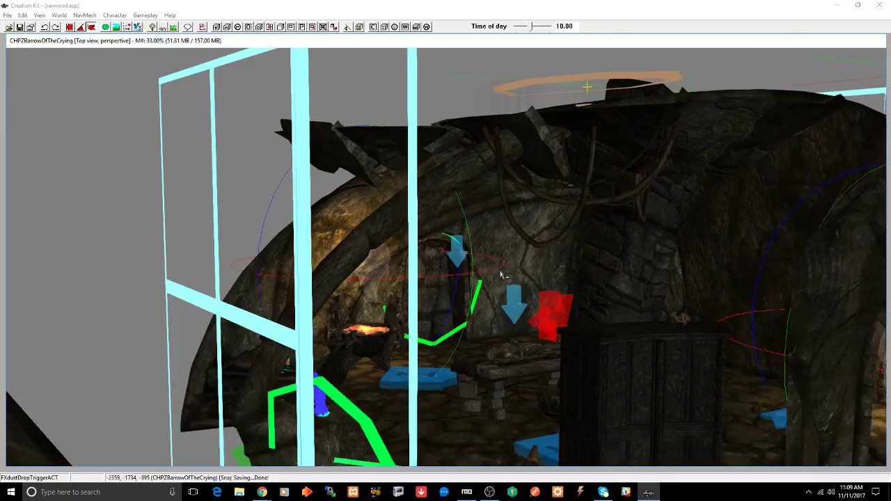
scroll(494, 261, up, 3)
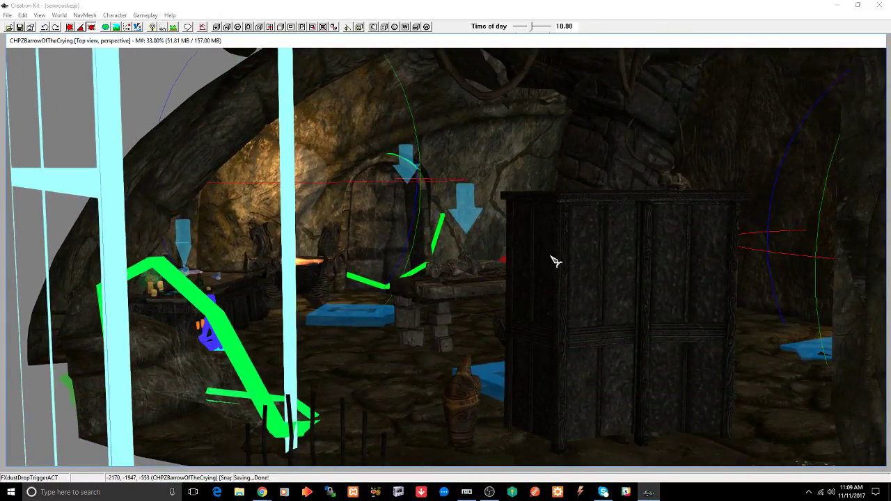
shift+middle_drag(550, 255, 465, 278)
middle_drag(664, 272, 620, 268)
click(622, 268)
scroll(620, 264, up, 3)
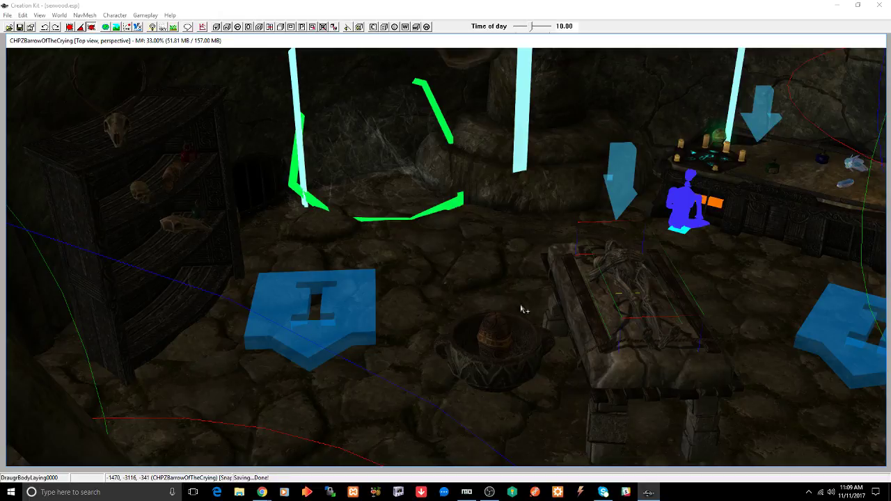
Step: Examine the clutter on the chamber's bookshelf, including the BoneDeerSkullStatic, and its surroundings
click(500, 324)
shift+middle_drag(505, 318, 476, 342)
scroll(476, 324, down, 3)
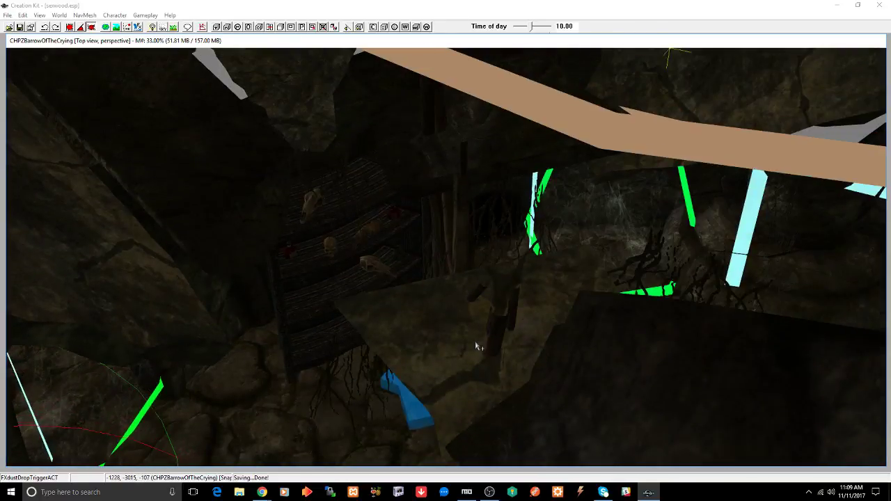
scroll(476, 342, up, 5)
scroll(481, 341, down, 6)
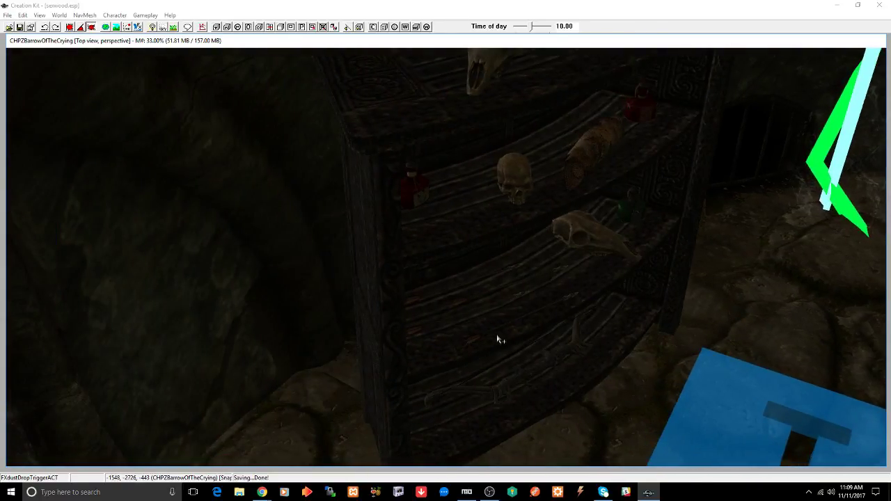
click(597, 232)
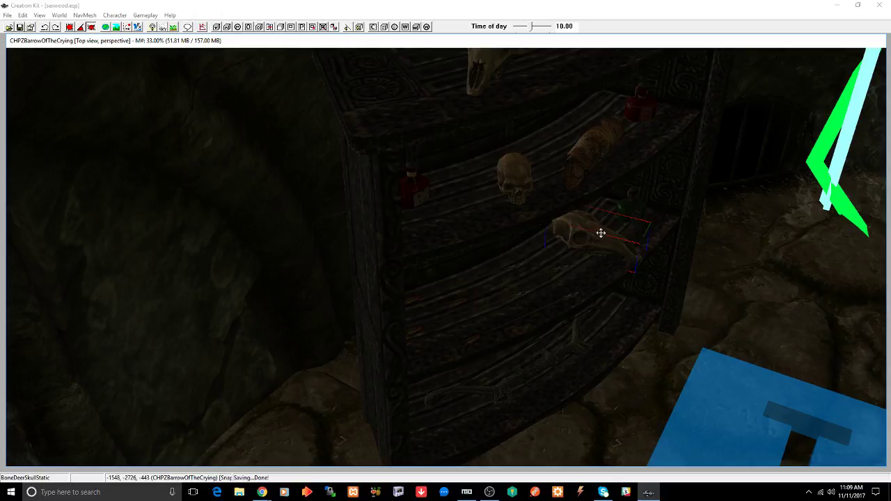
mouse_move(601, 232)
shift+middle_down()
mouse_move(571, 217)
mouse_move(556, 222)
mouse_move(594, 225)
shift+middle_up()
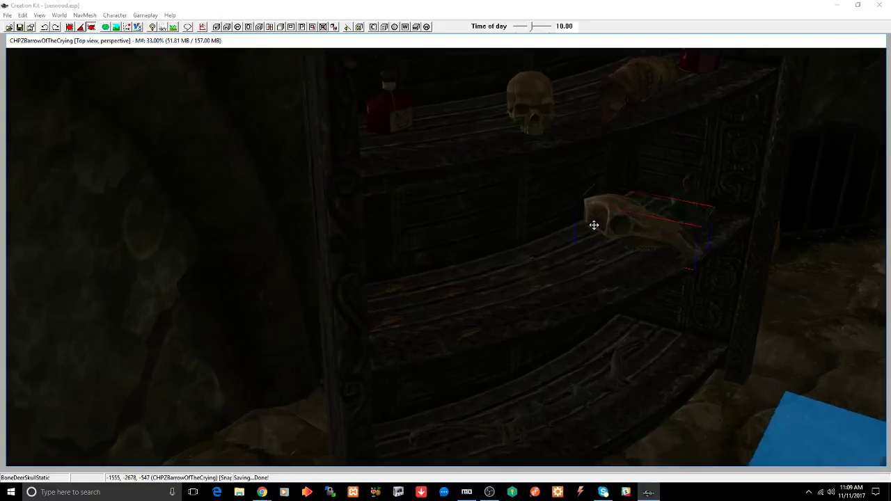
scroll(594, 225, up, 2)
scroll(594, 225, down, 3)
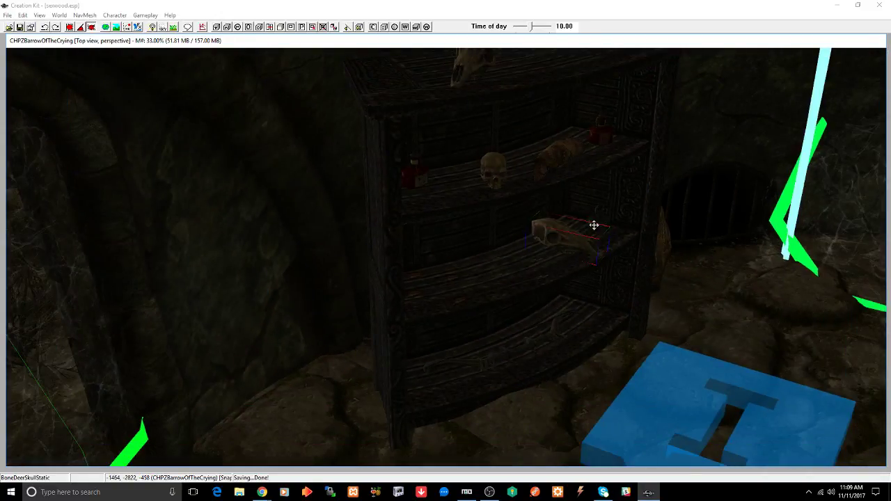
scroll(594, 225, down, 2)
shift+middle_drag(594, 225, 591, 217)
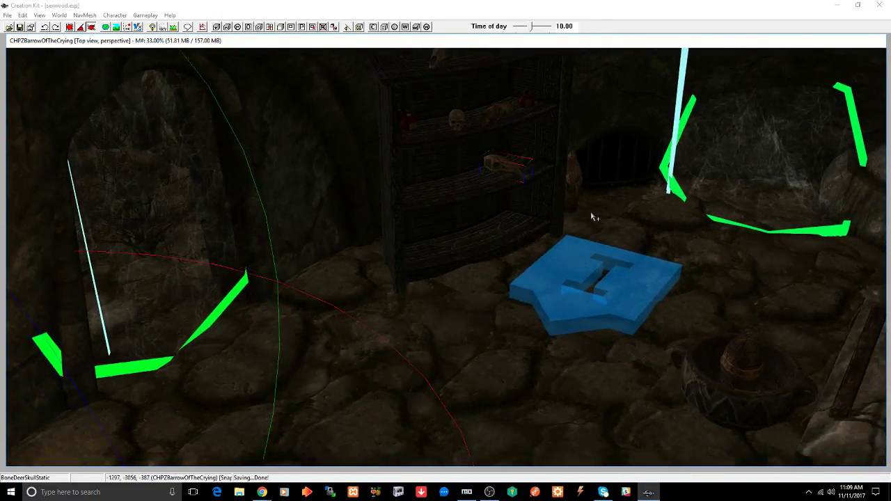
Step: Hide the markers in the chamber and inspect the leaning NorExtRubblePiece01 pillar behind the fire bowl
click(568, 278)
mouse_move(568, 278)
shift+middle_down()
mouse_move(583, 273)
mouse_move(506, 282)
mouse_move(490, 271)
mouse_move(492, 258)
mouse_move(473, 265)
mouse_move(528, 268)
mouse_move(520, 273)
shift+middle_up()
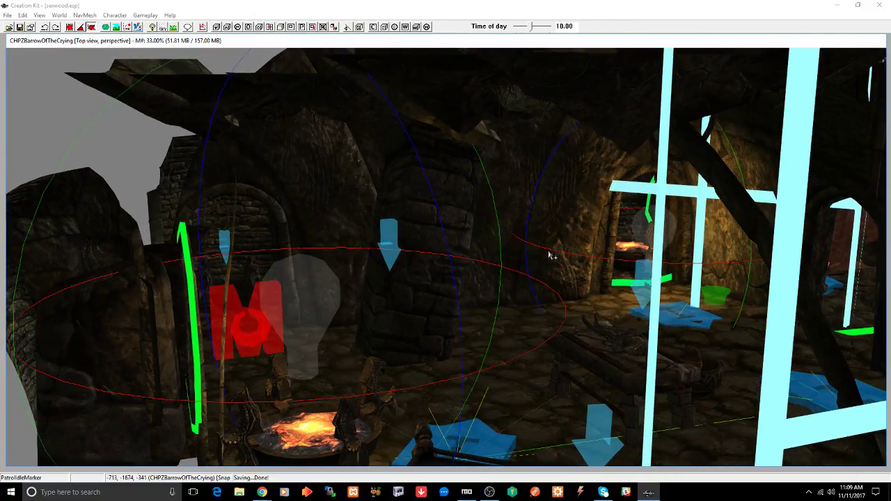
key(m)
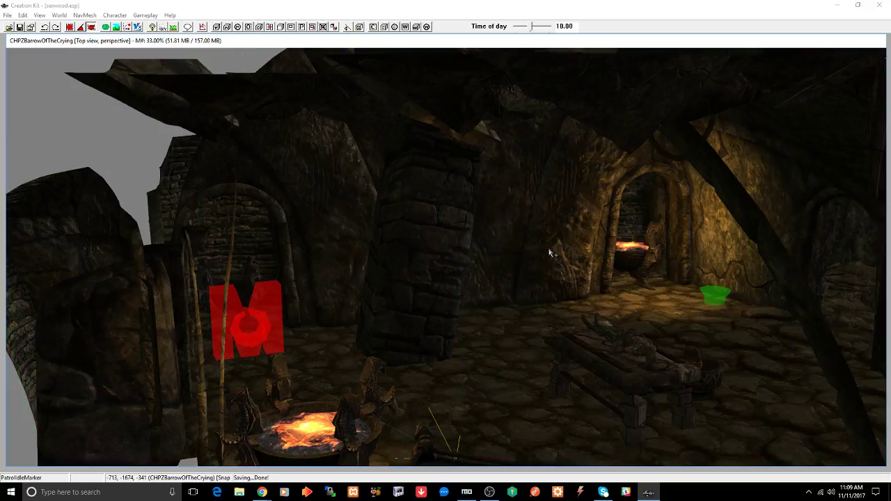
click(429, 271)
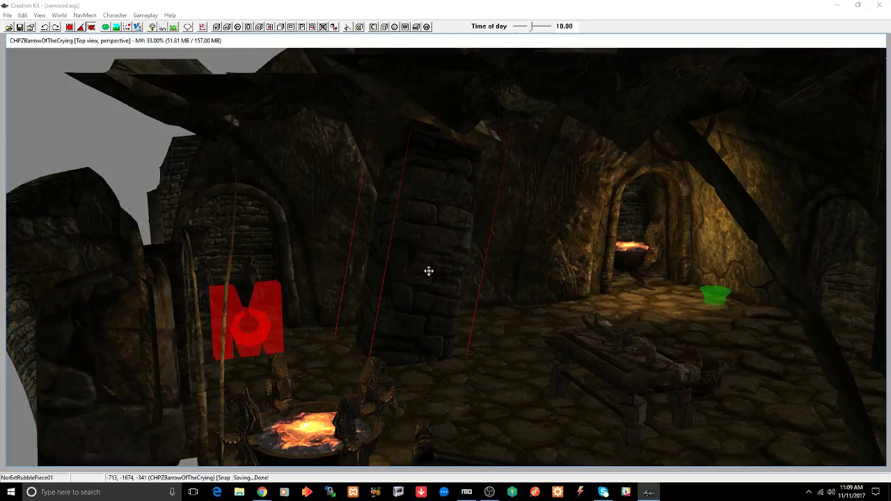
Step: Position a NorRmSmFloorRaised01 floor piece beneath the stone table and the leaning pillar, and save the plugin
mouse_move(436, 272)
shift+middle_down()
mouse_move(414, 281)
mouse_move(404, 261)
mouse_move(645, 273)
shift+middle_up()
click(644, 269)
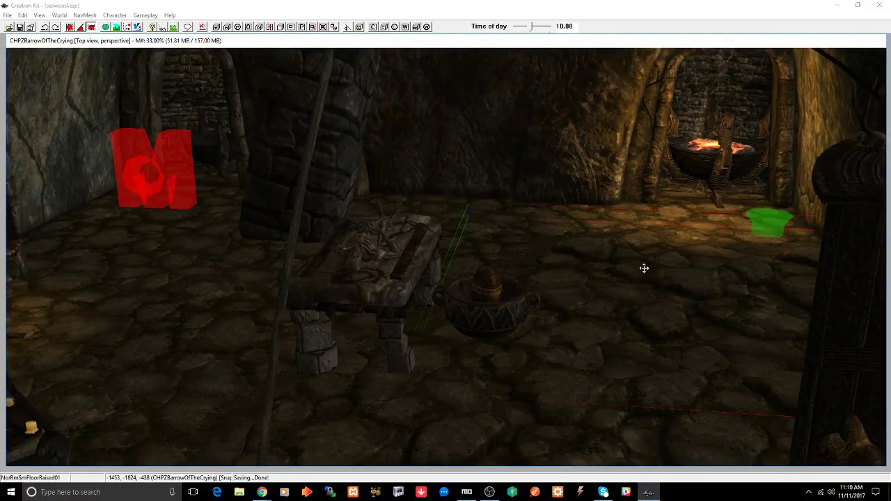
drag(644, 268, 326, 200)
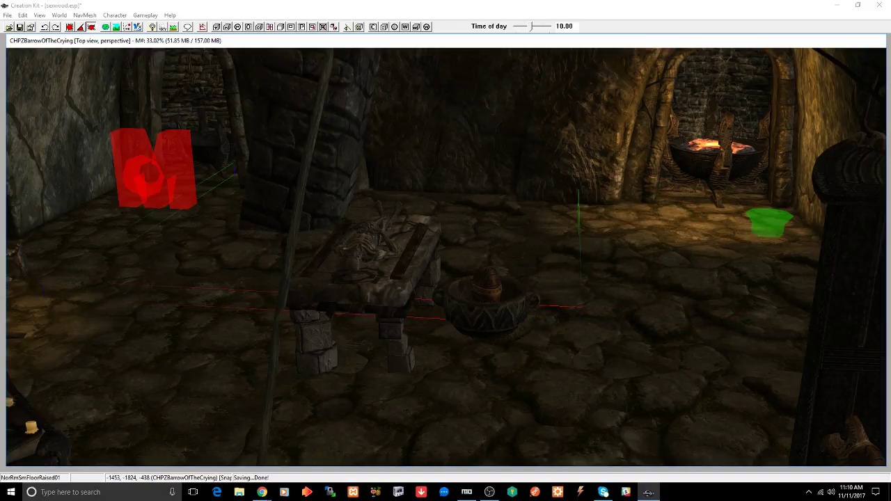
key(t)
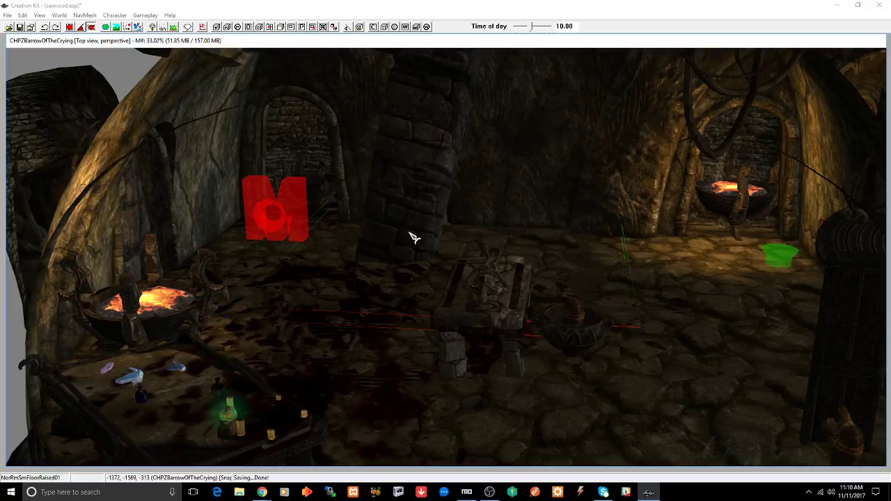
mouse_move(410, 232)
shift+middle_down()
mouse_move(406, 264)
mouse_move(438, 251)
mouse_move(398, 254)
mouse_move(499, 269)
mouse_move(483, 271)
mouse_move(515, 270)
mouse_move(485, 263)
mouse_move(509, 261)
mouse_move(541, 274)
mouse_move(629, 277)
mouse_move(585, 273)
mouse_move(555, 251)
mouse_move(552, 261)
shift+middle_up()
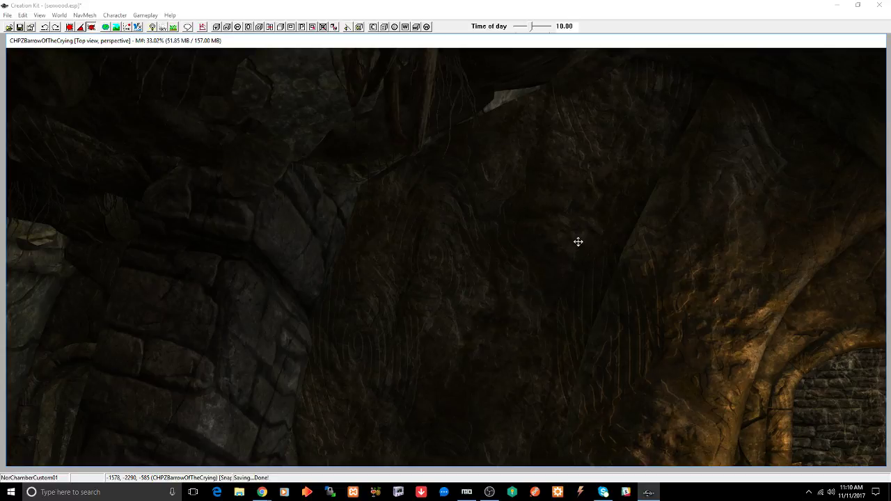
key(ctrl+s)
Step: Switch to Chrome, search the web for "creation kit hanging npc tutorial" and look through the results
mouse_move(262, 493)
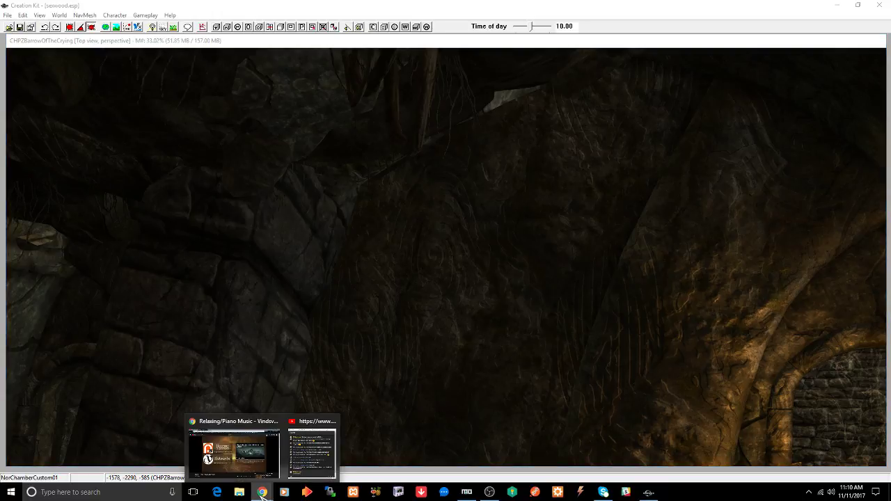
click(230, 445)
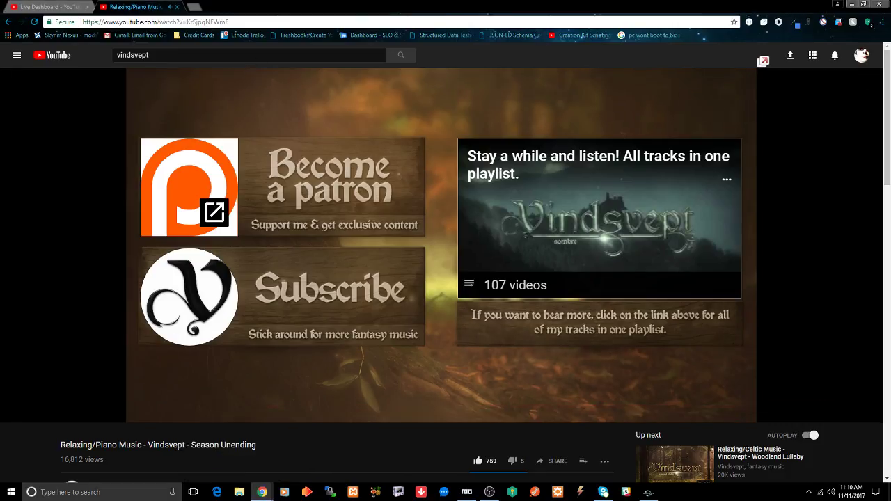
click(195, 7)
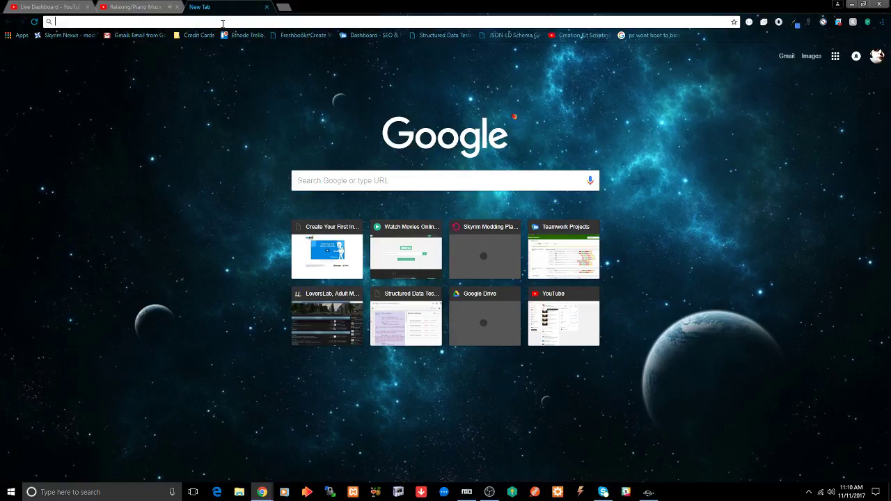
text(creation kit)
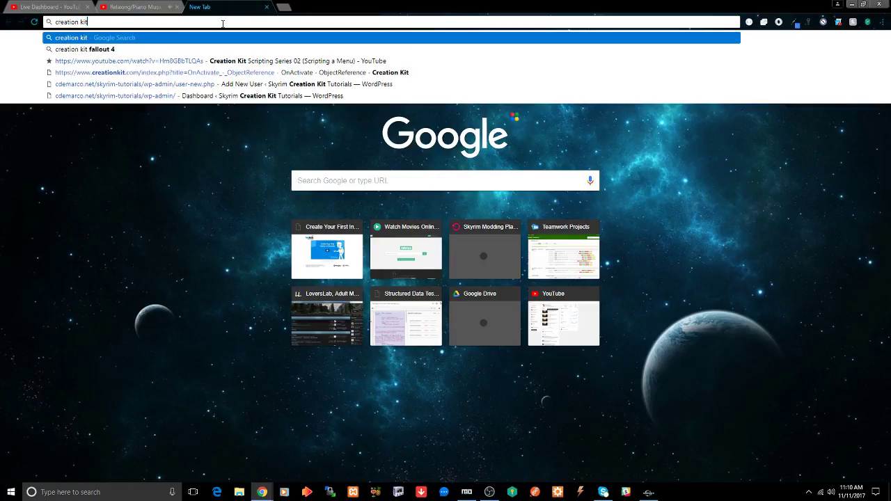
text( hangi)
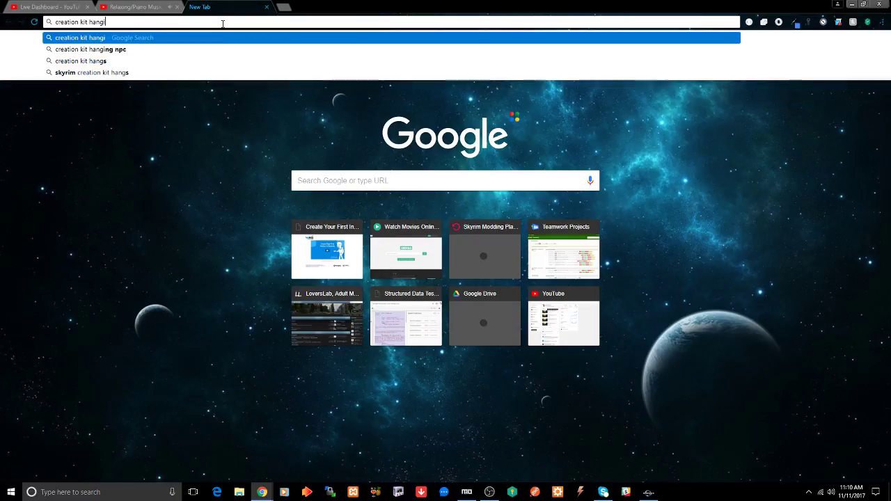
text(ng np)
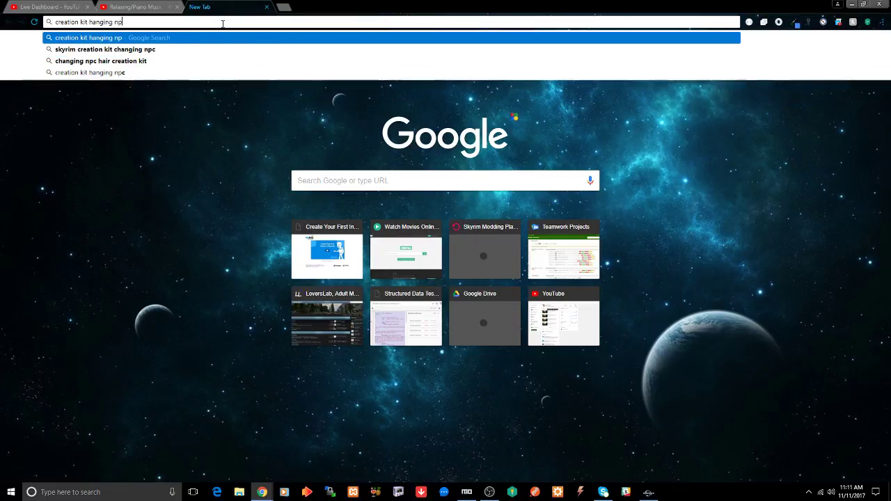
text(c tutorial)
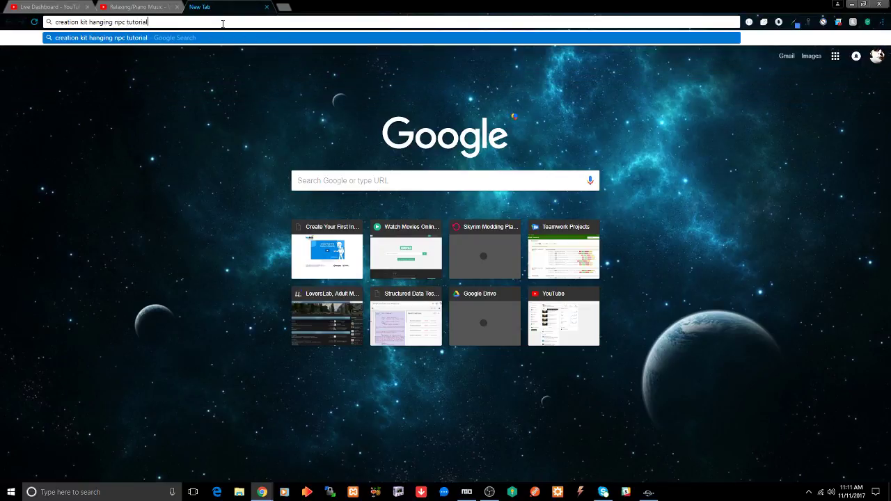
key(Return)
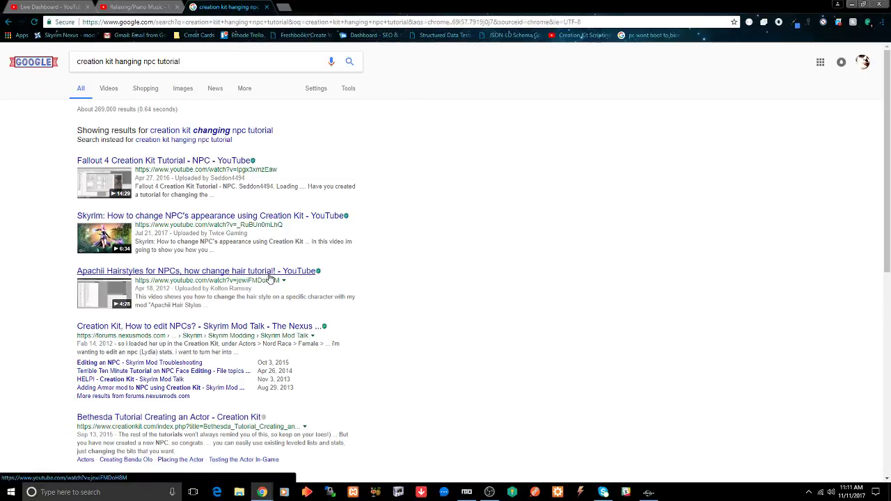
scroll(271, 278, down, 3)
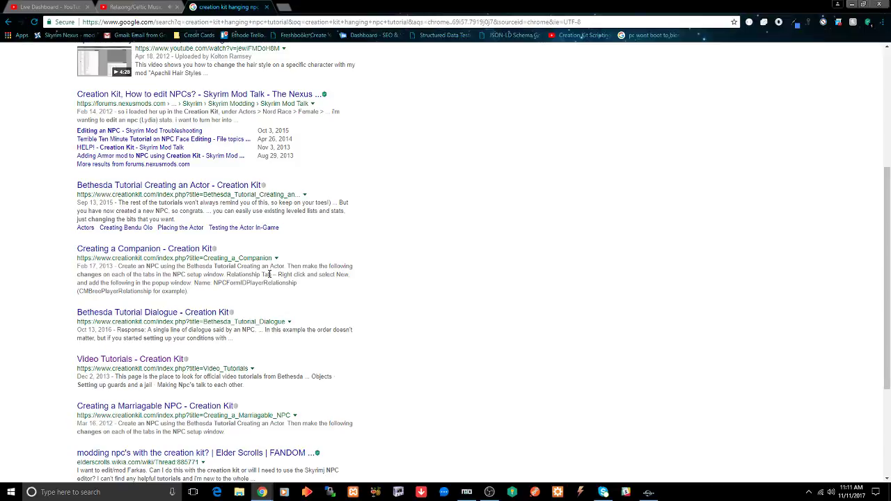
scroll(271, 273, down, 3)
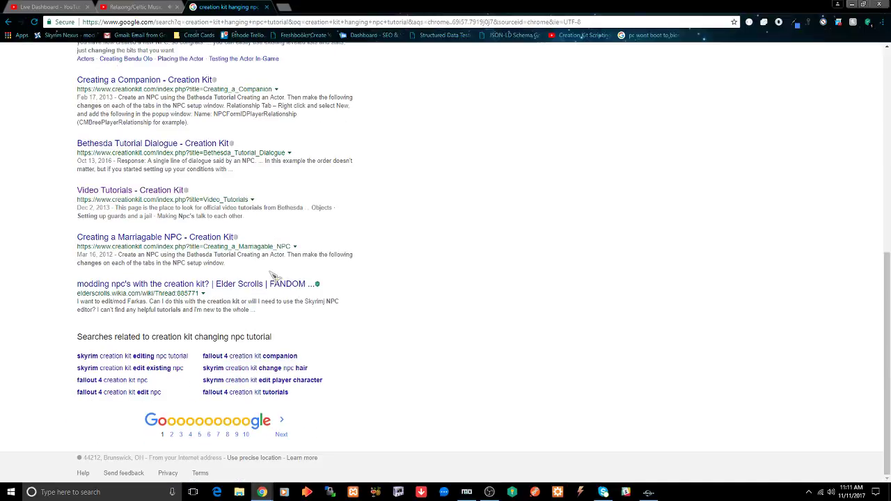
scroll(111, 283, up, 10)
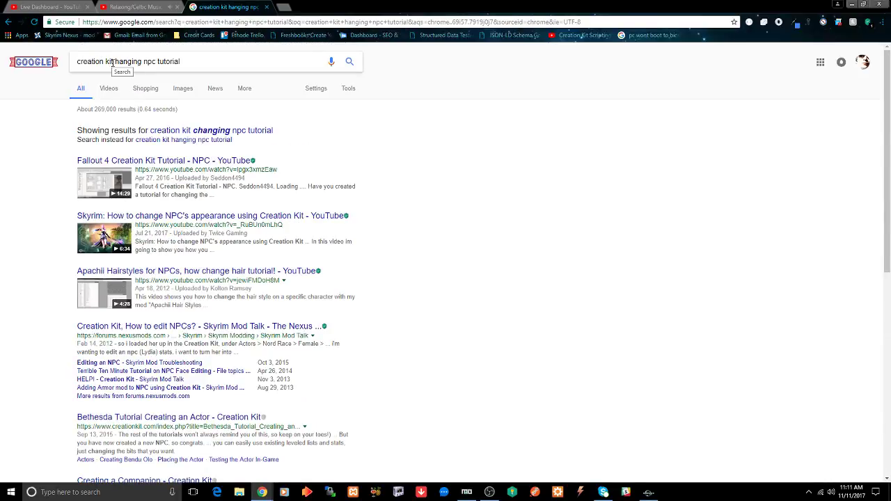
Step: Refine the web search to "skyrim hanging npc tutorial" and look through the new results
drag(113, 61, 42, 73)
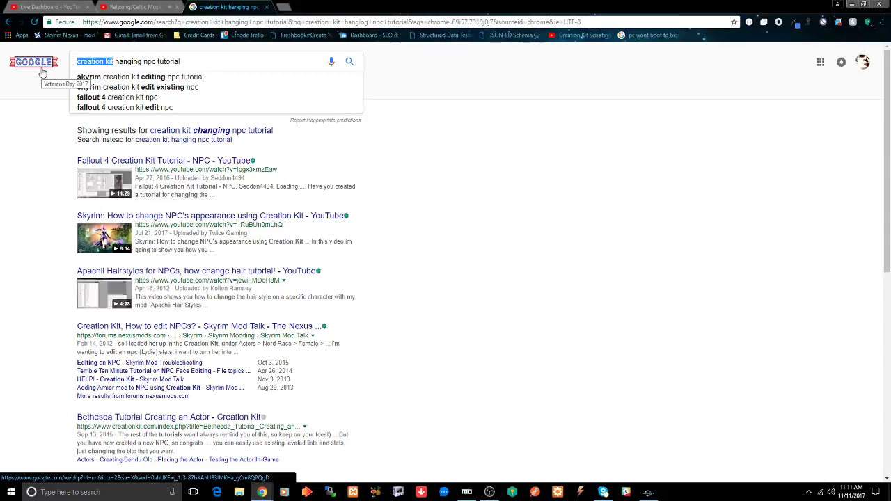
text(skyrim)
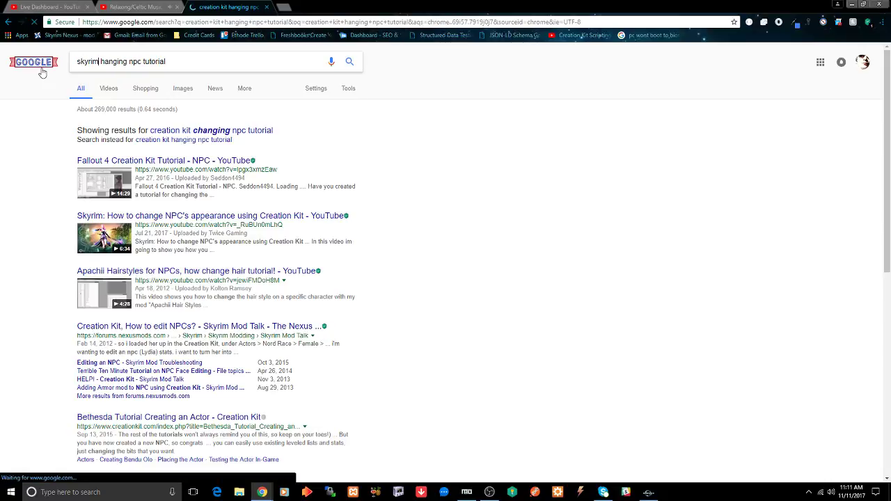
key(Return)
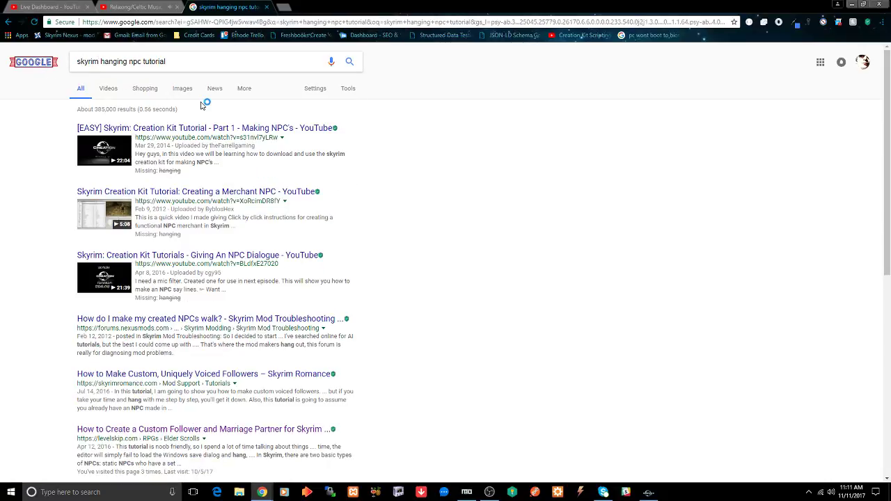
scroll(206, 107, down, 3)
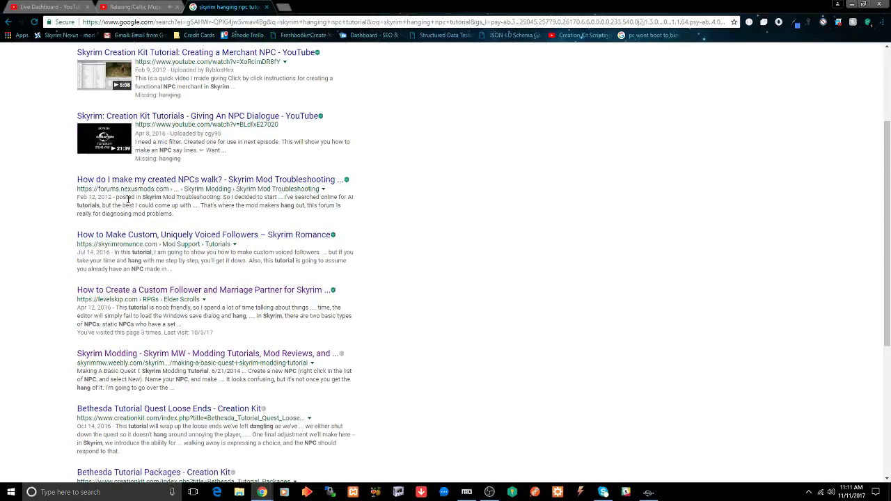
scroll(129, 199, down, 3)
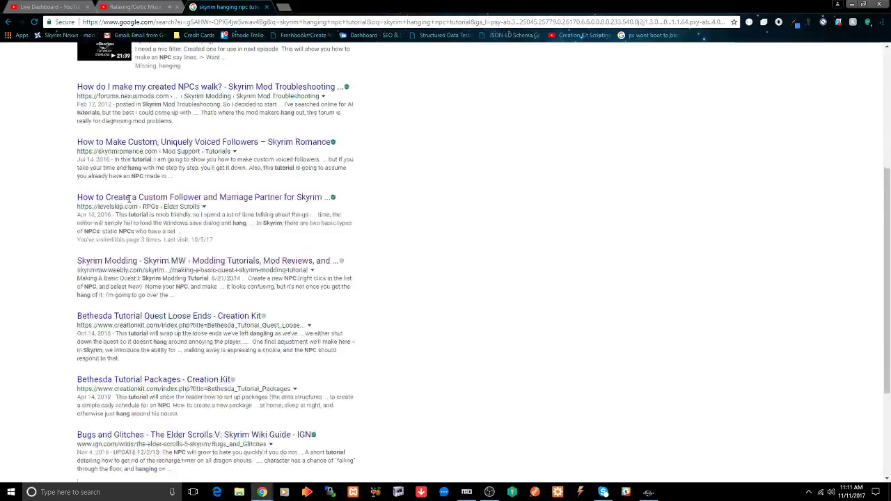
scroll(132, 202, up, 5)
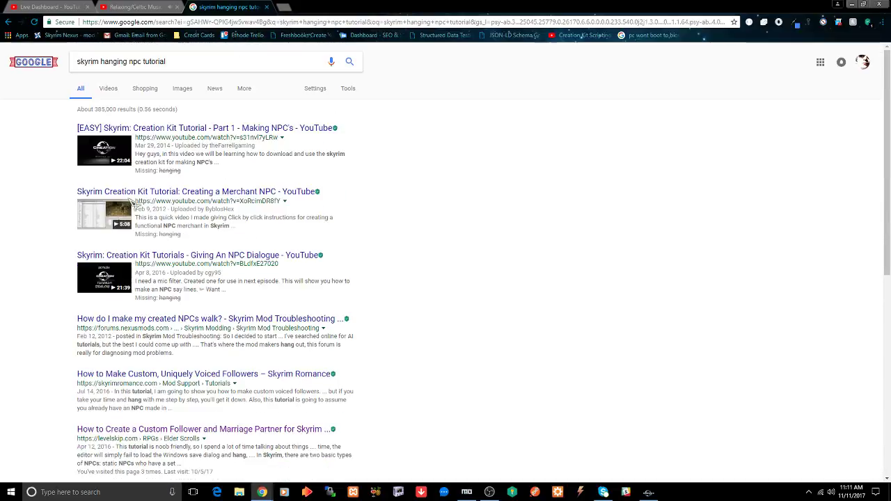
Step: Search for "skyrim hang npc mod" and open the Nexus forum topic "How to make hanged npcs (Just thought I'd share.)"
click(142, 62)
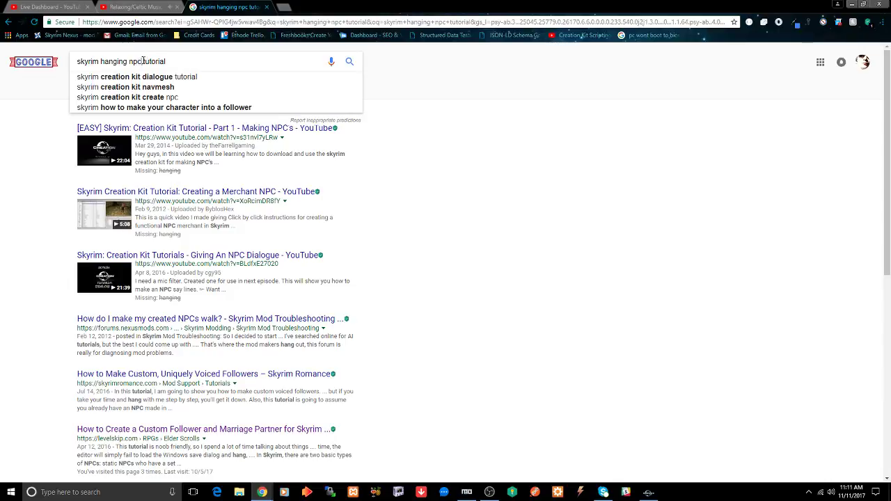
double_click(143, 61)
text('s)
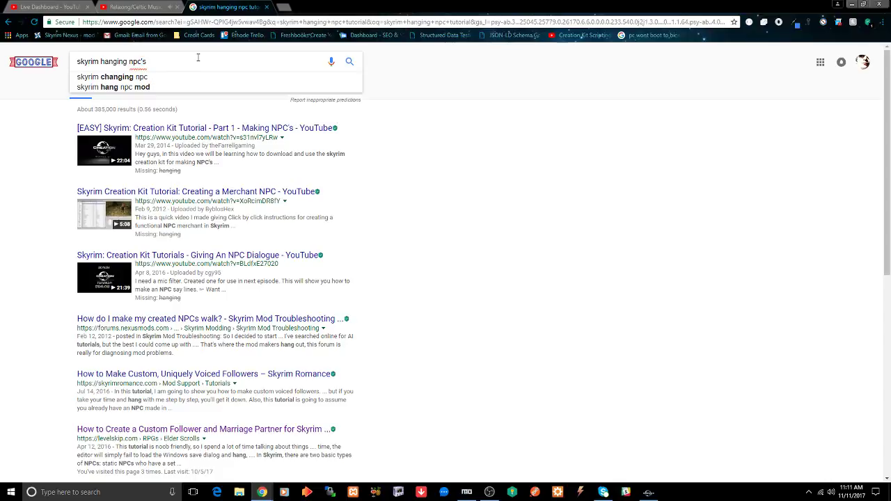
key(Down)
key(Down)
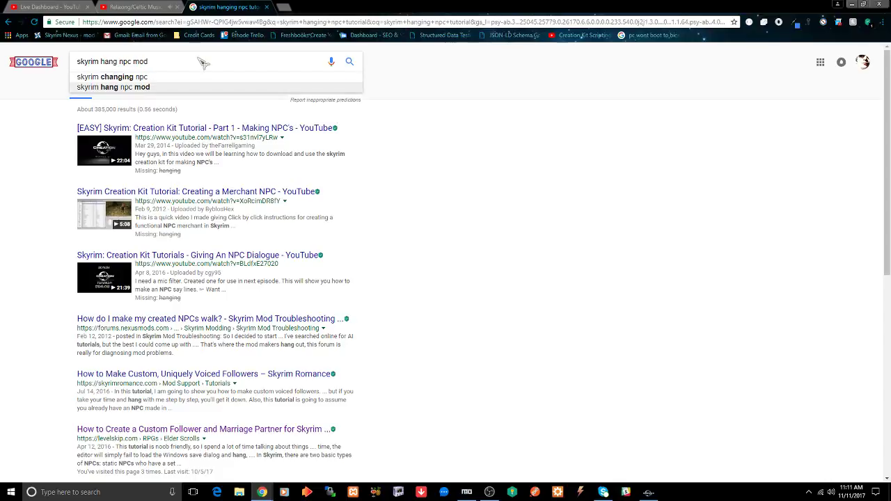
key(Return)
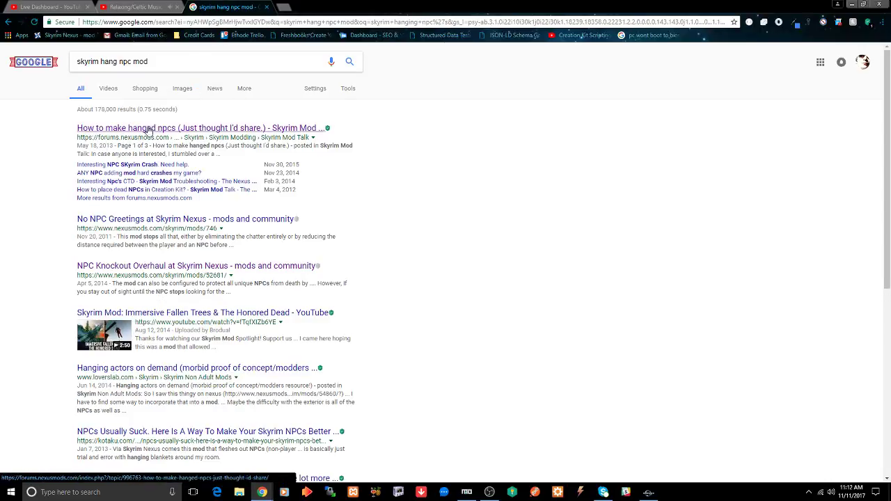
click(149, 129)
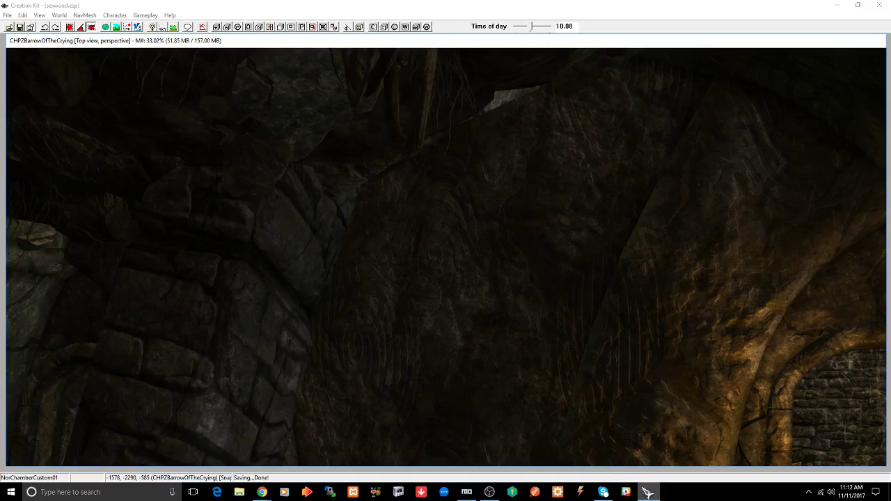
Step: Switch back to the Creation Kit, show the markers and place a thin vertical object on the floor beyond the stone table
click(649, 492)
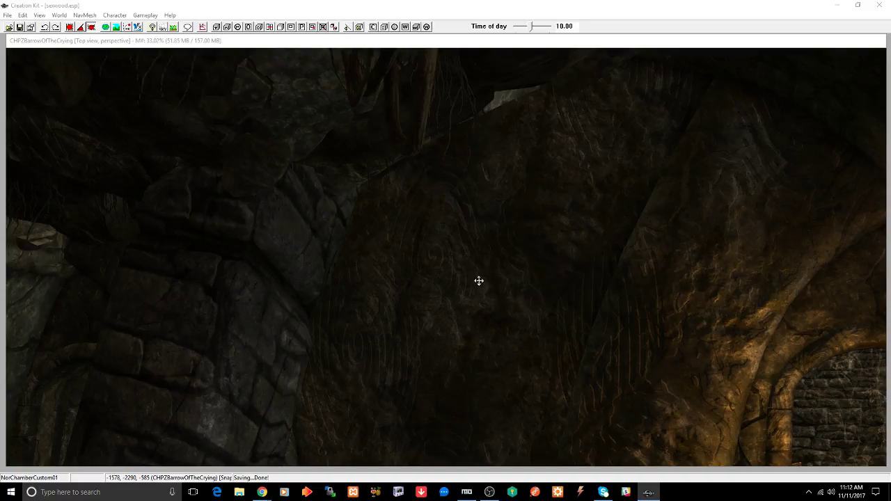
click(492, 309)
shift+middle_drag(491, 311, 539, 313)
scroll(515, 304, up, 2)
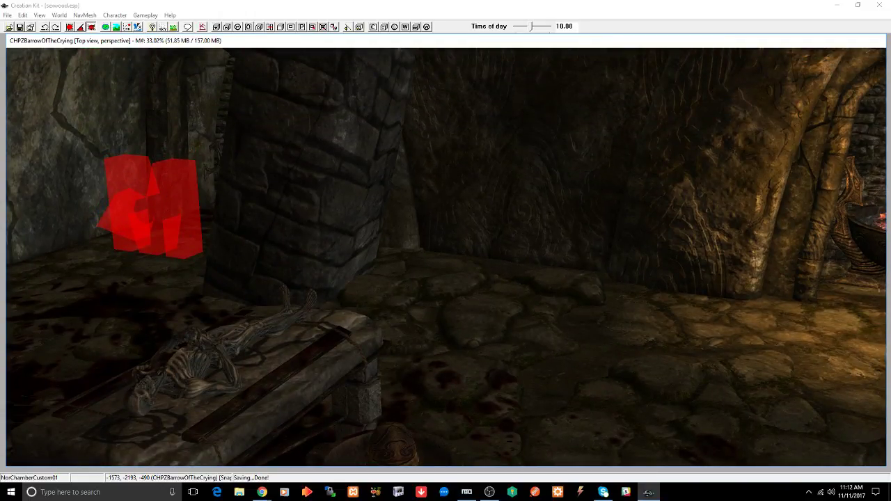
click(557, 346)
key(m)
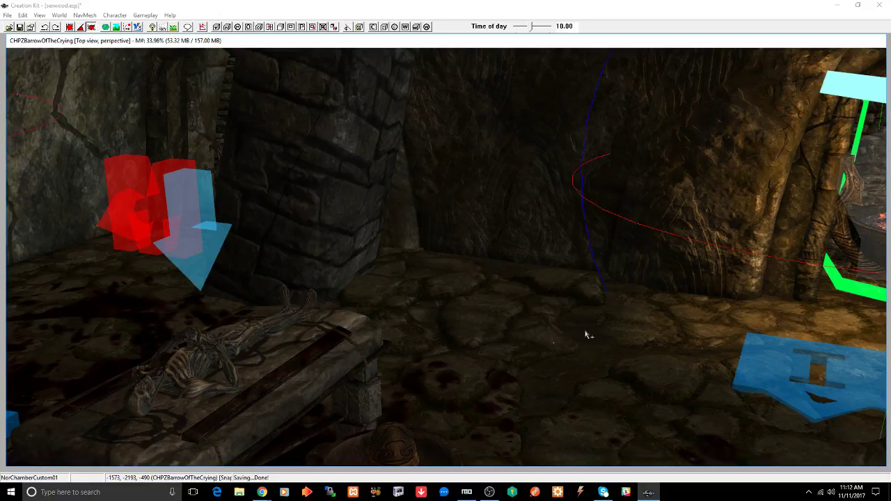
Step: Raise the thin vertical object off the chamber floor along the Z axis and check its position against the wall
key(z)
drag(556, 295, 558, 187)
scroll(563, 169, up, 3)
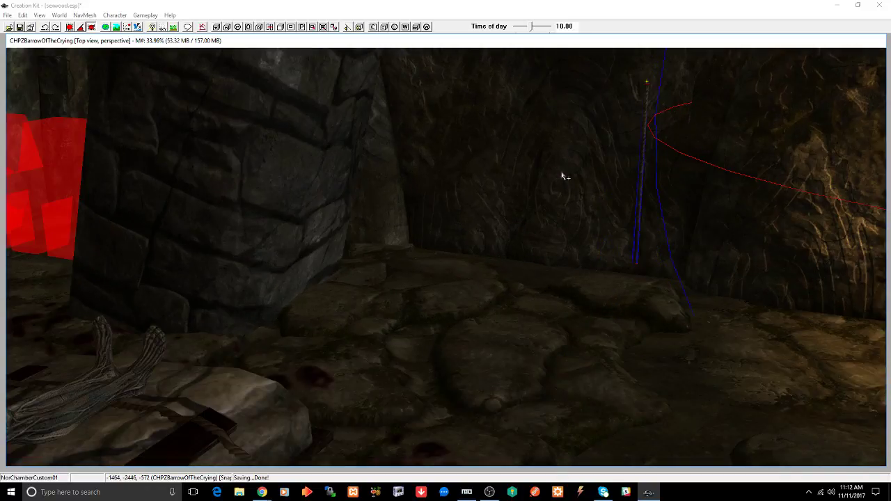
scroll(562, 181, up, 5)
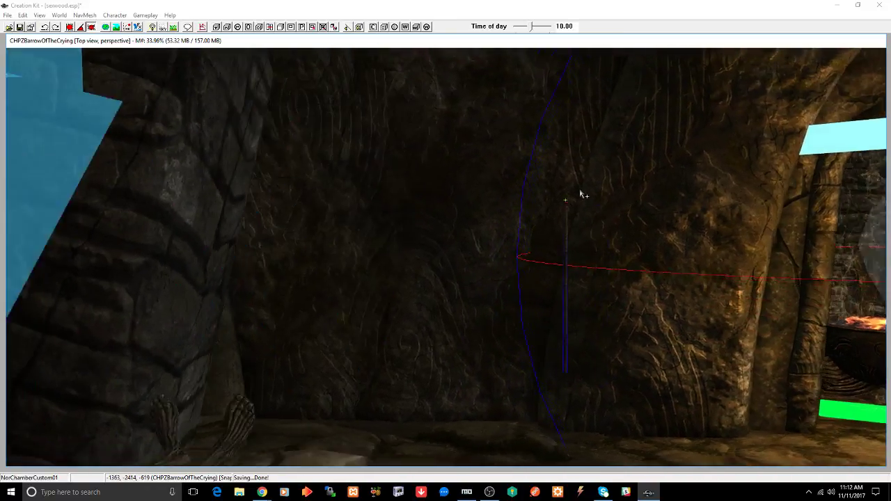
scroll(548, 196, down, 5)
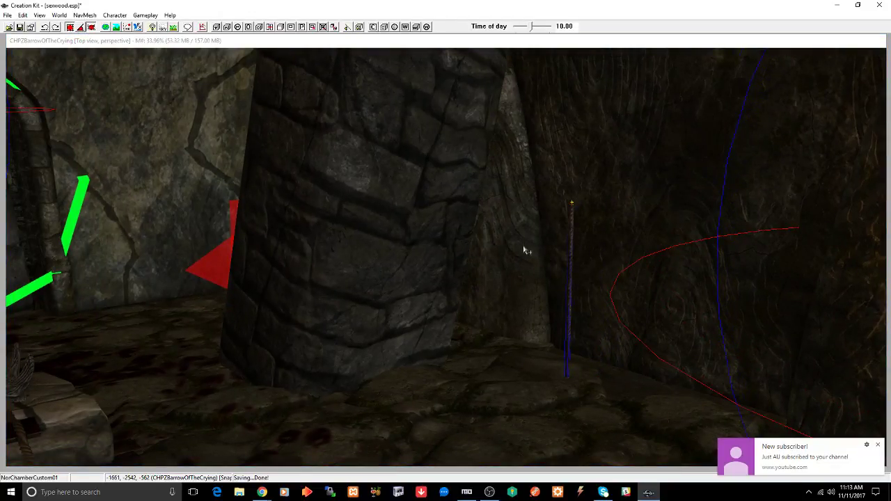
Step: Move the thin vertical object horizontally toward the leaning pillar and lift it higher along the Z axis
drag(571, 234, 470, 293)
shift+middle_drag(470, 319, 508, 316)
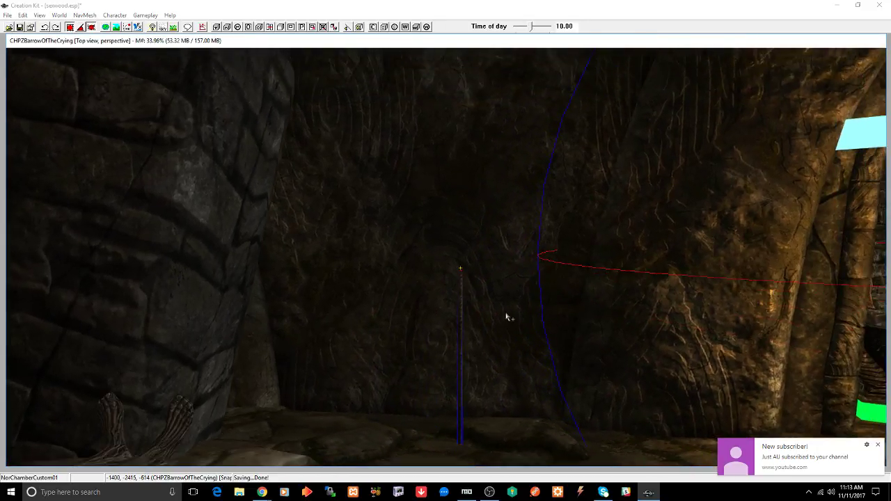
key(z)
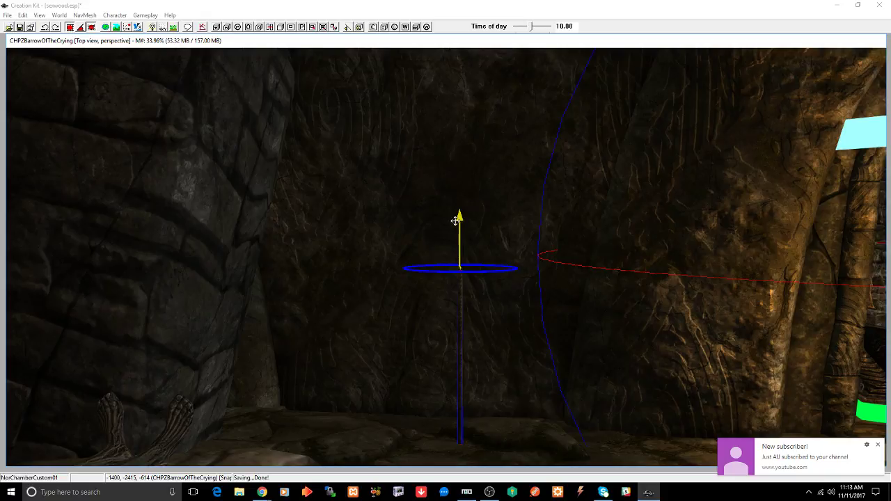
drag(459, 217, 461, 66)
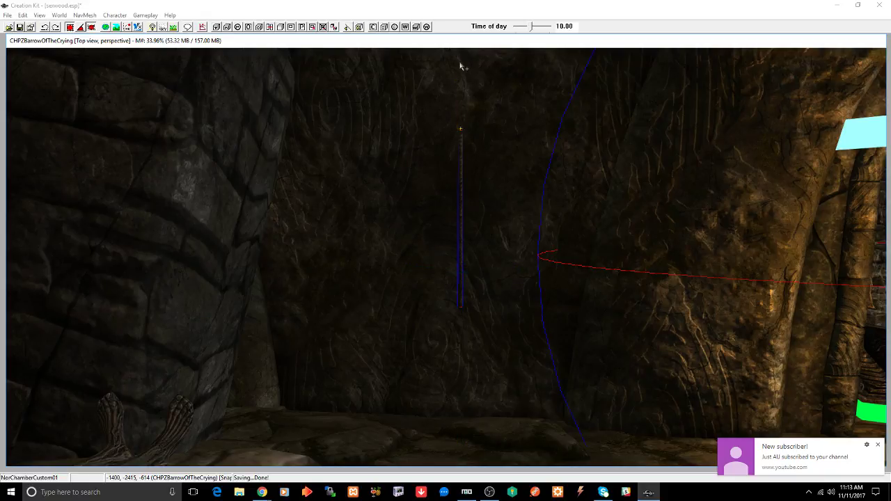
Step: Save the plugin, reread the forum's instructions for making hanged NPCs, and return to the Creation Kit
key(ctrl+s)
mouse_move(263, 496)
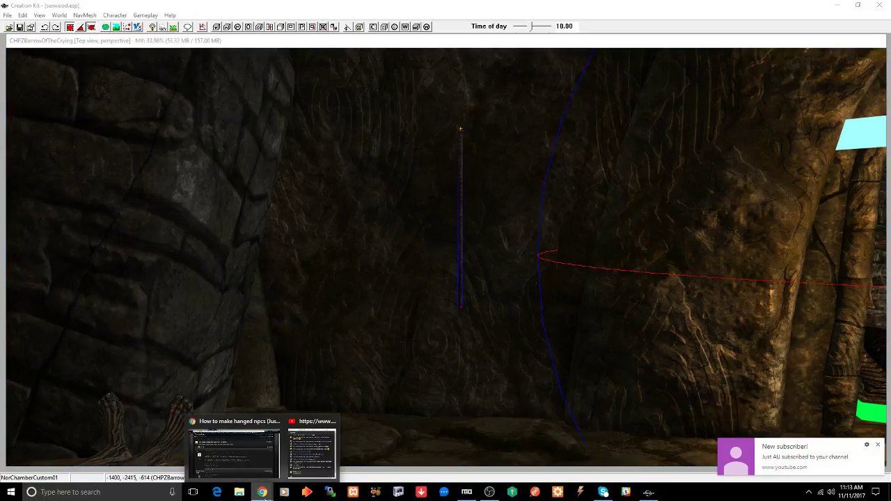
click(241, 461)
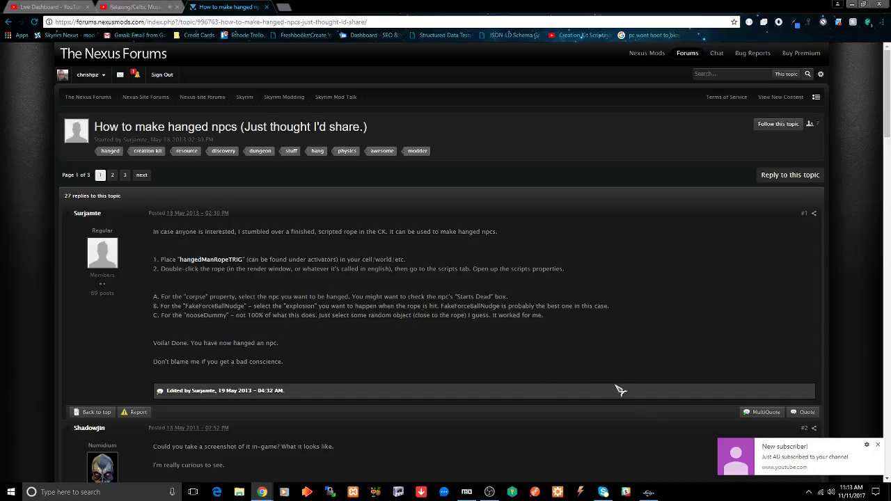
click(648, 492)
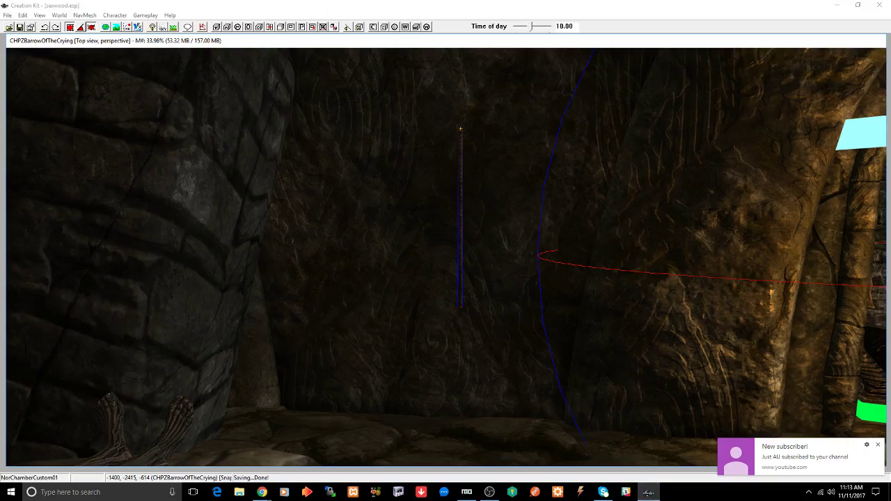
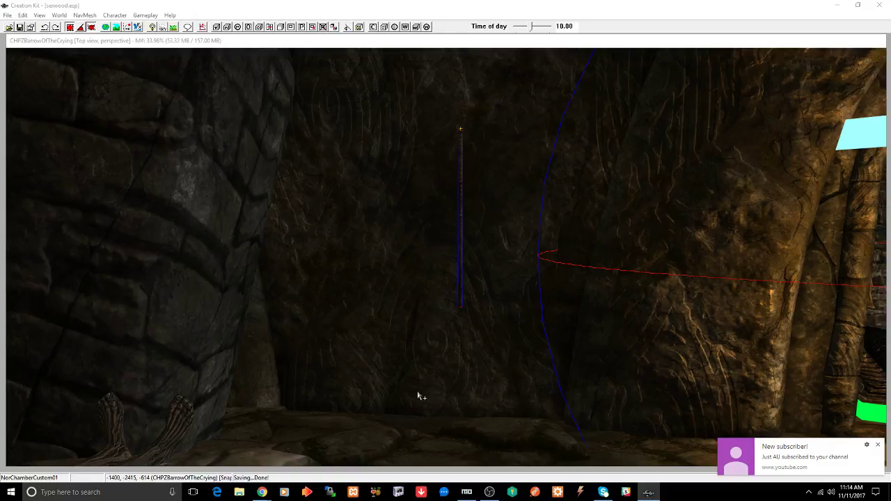
Step: Place an EncBandit01Melee2HNordM bandit NPC in the chamber near the hanging rope and view its position from the side
drag(408, 345, 408, 344)
drag(414, 210, 404, 112)
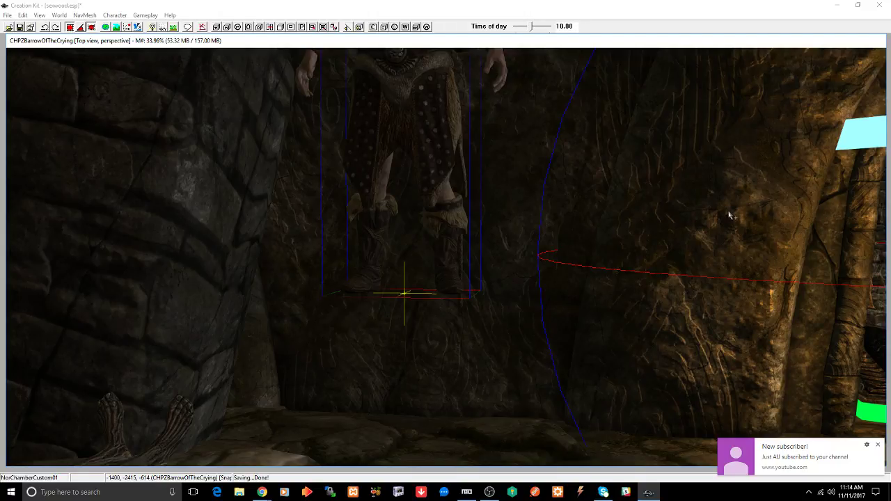
click(878, 445)
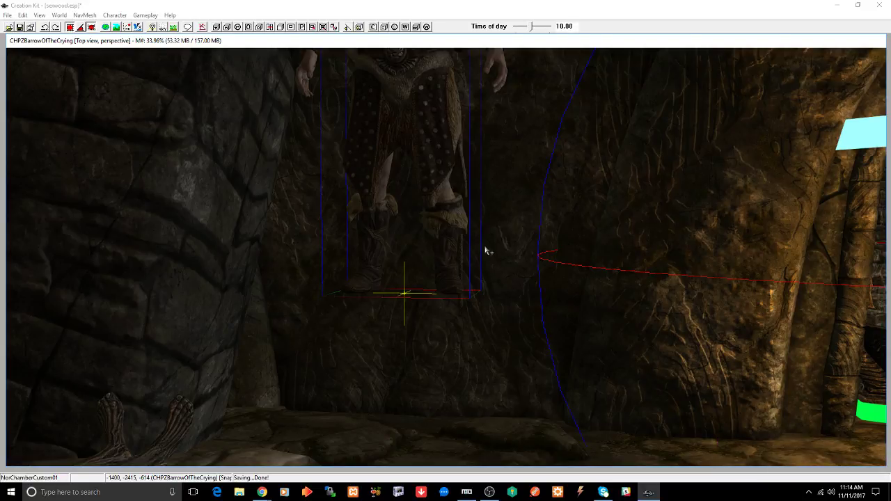
scroll(490, 246, down, 4)
middle_drag(499, 248, 510, 262)
mouse_move(548, 302)
middle_down()
mouse_move(524, 287)
mouse_move(543, 297)
middle_up()
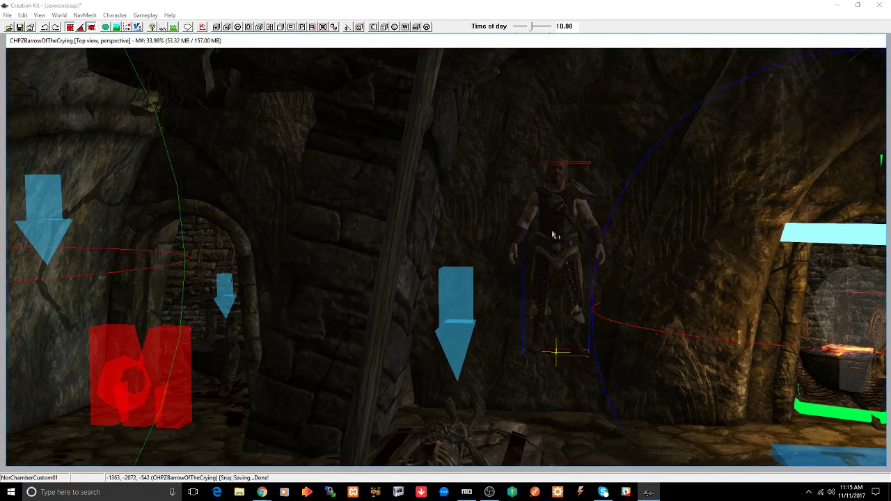
shift+middle_drag(556, 235, 516, 231)
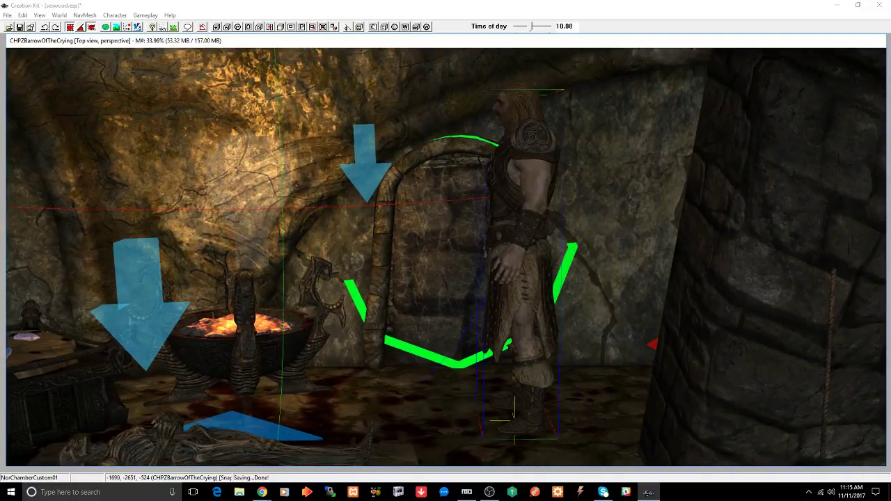
Step: Move the bandit NPC down and away from the rope beside the pillar, and mark its reference as Starts Dead
drag(515, 230, 669, 401)
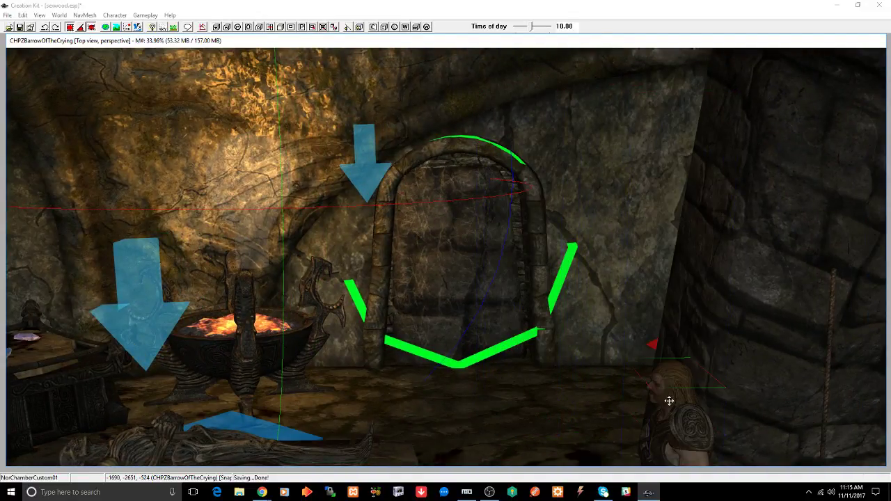
double_click(672, 402)
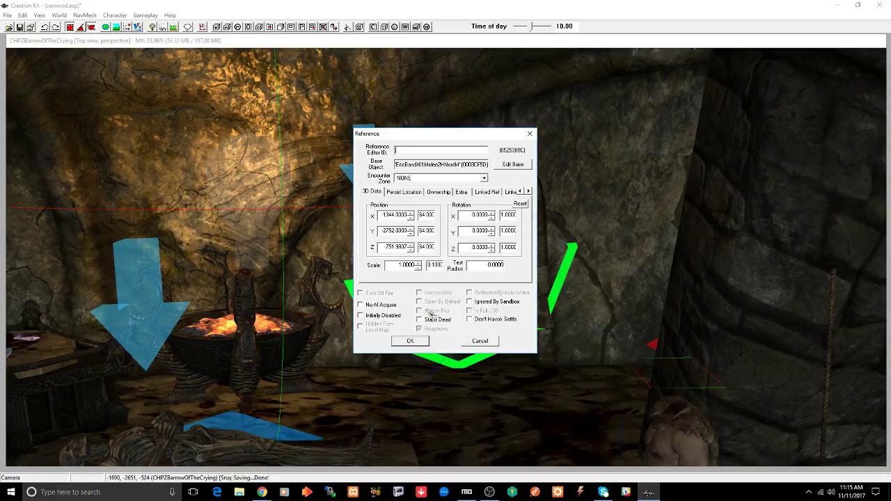
click(410, 341)
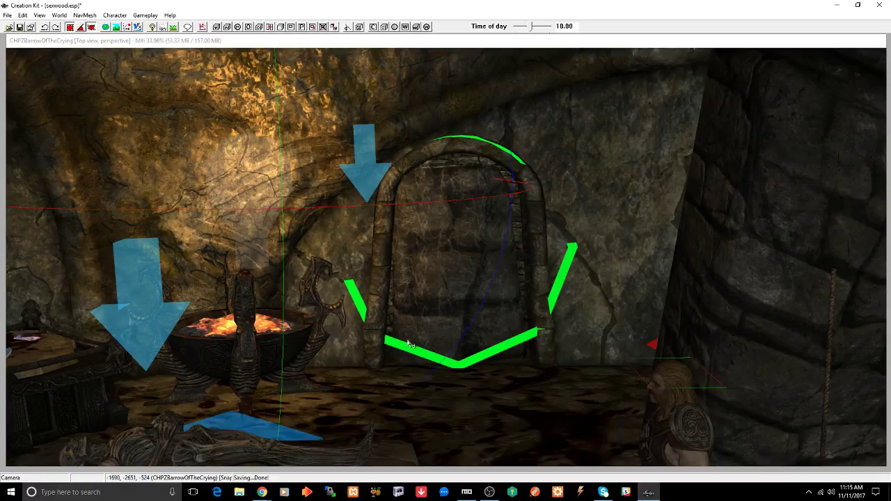
Step: Open the script properties of hangedManScript on the hangedManRopeTRIG rope near the pillar
click(672, 399)
key(shift)
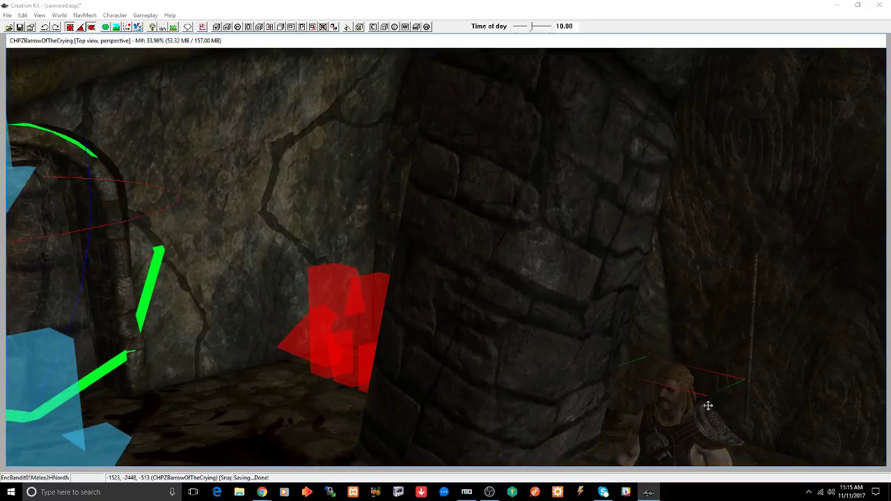
middle_drag(708, 405, 702, 406)
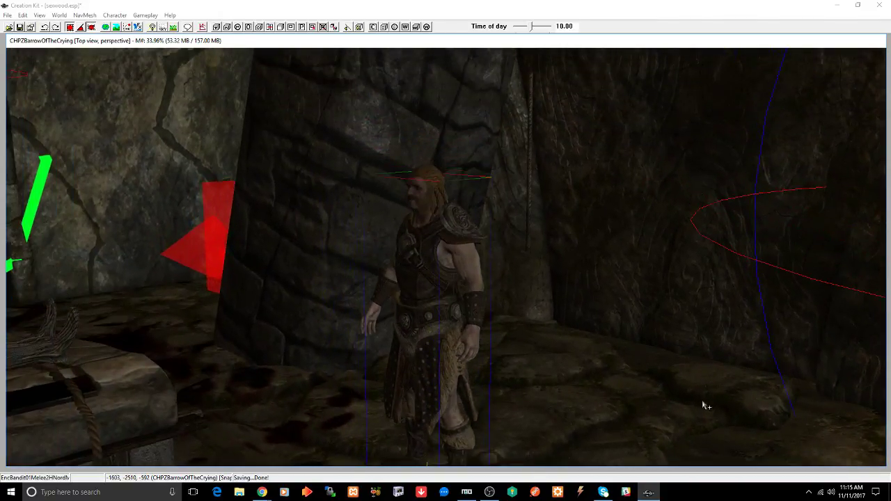
click(528, 218)
double_click(533, 216)
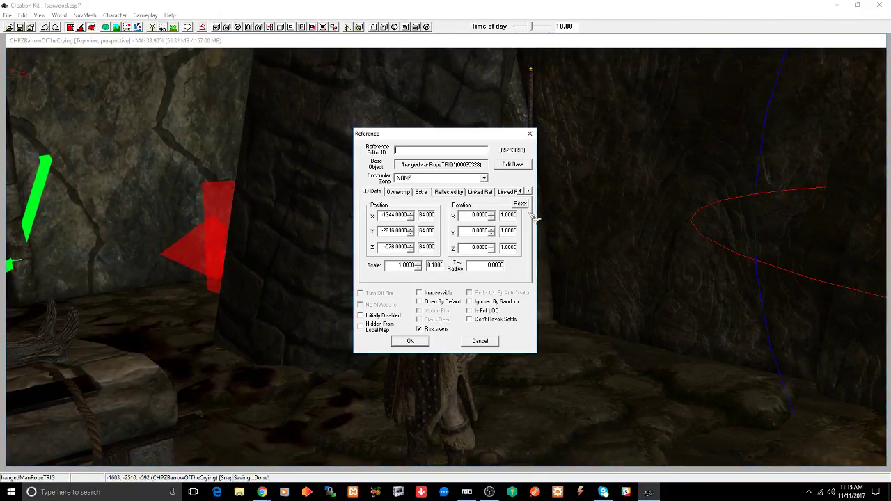
click(529, 191)
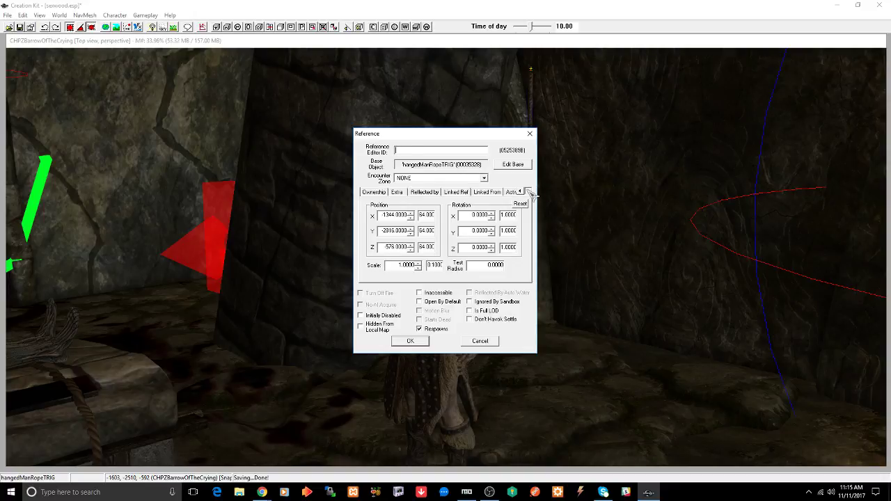
click(529, 192)
click(529, 192)
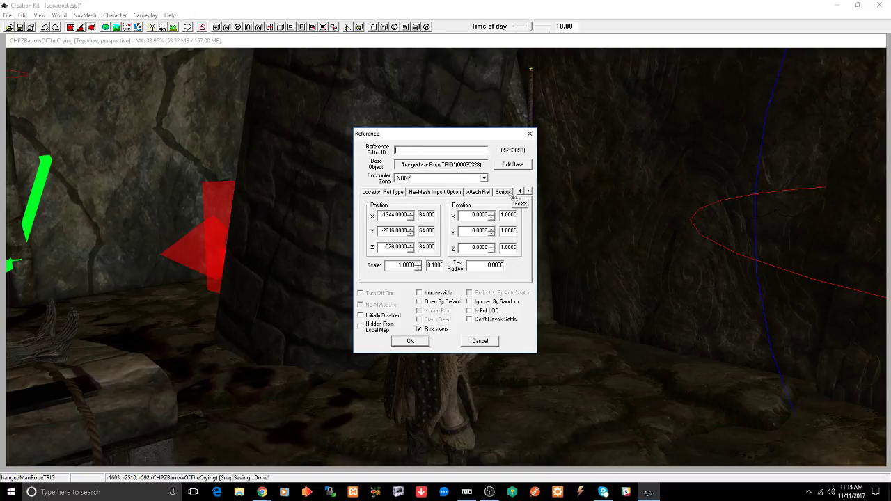
click(511, 194)
click(394, 216)
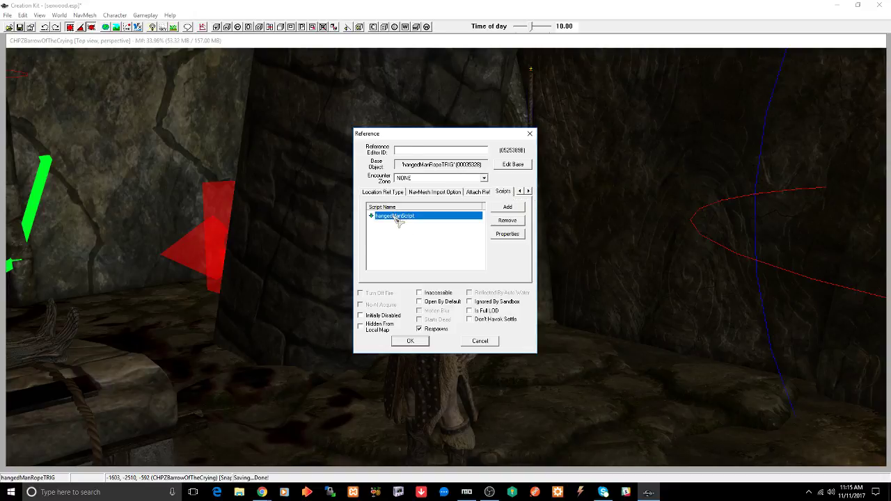
click(507, 234)
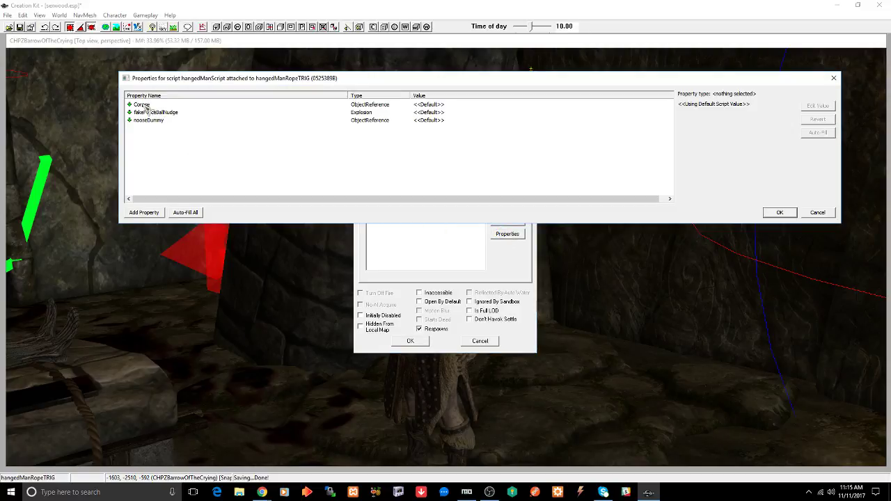
Step: Try to assign the bandit NPC to the Corpse property by picking it in the render window, and discard the rope's script changes
click(143, 105)
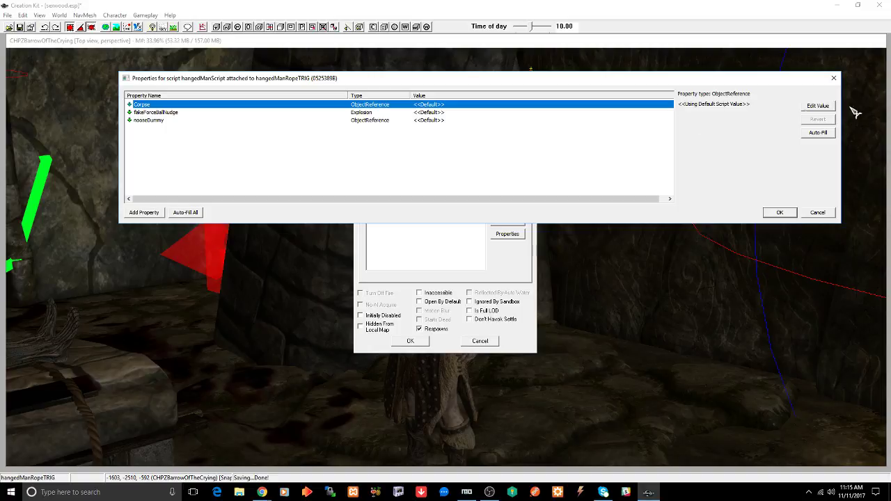
click(819, 106)
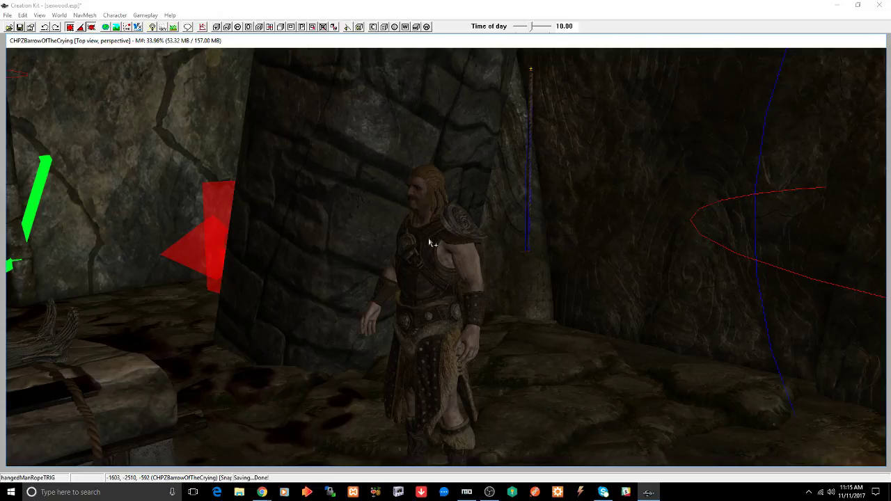
double_click(429, 240)
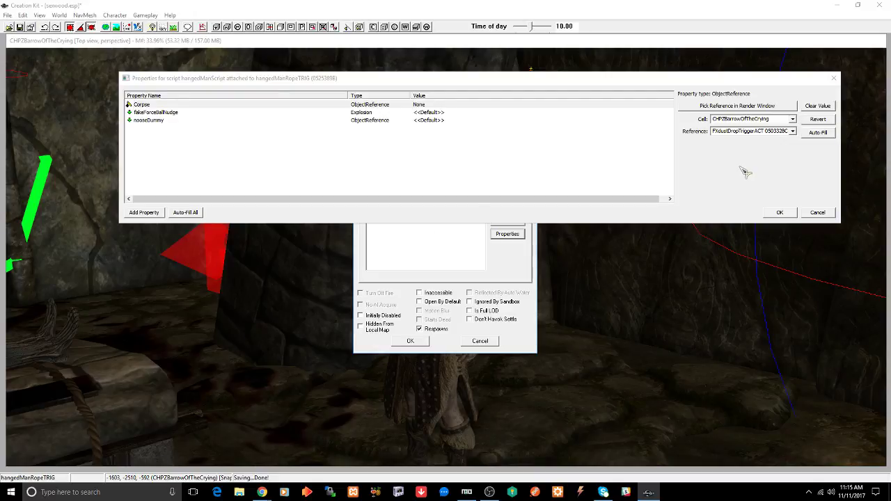
click(566, 81)
key(Return)
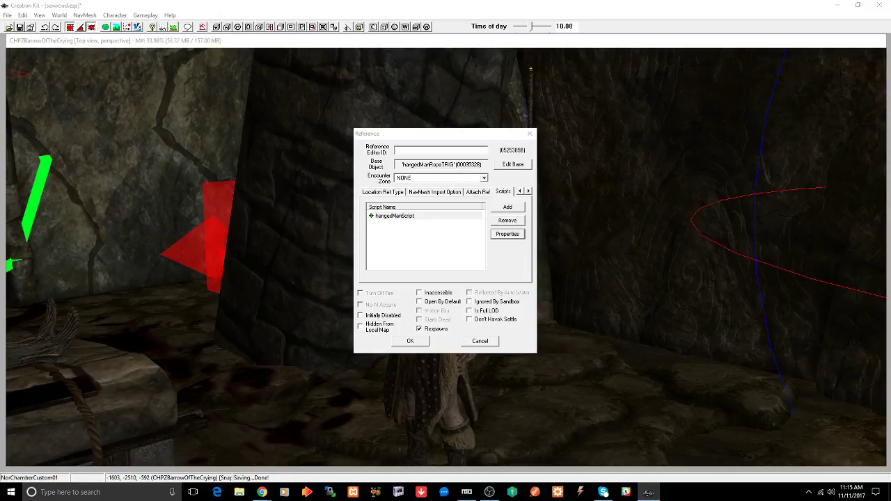
drag(890, 88, 634, 75)
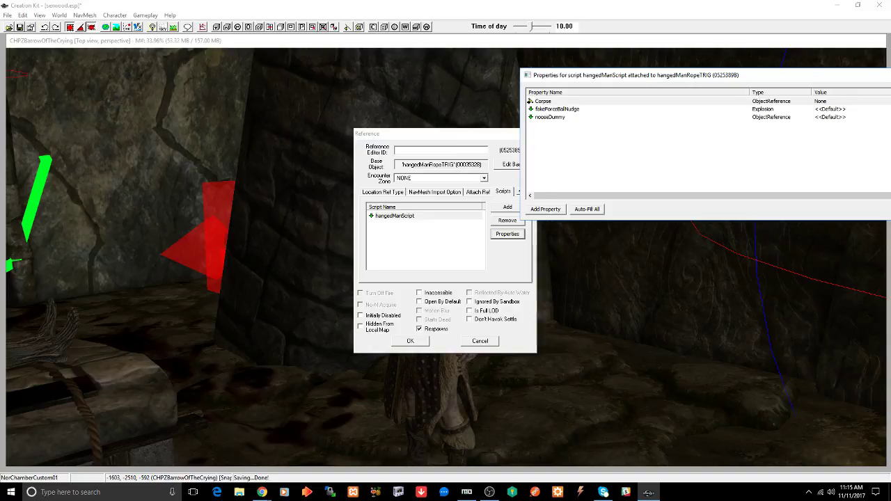
key(Escape)
key(Escape)
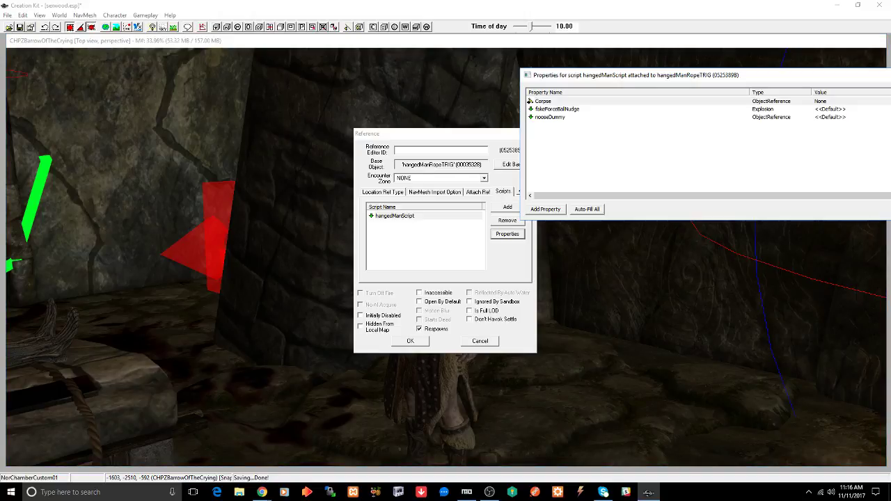
drag(801, 73, 634, 87)
click(751, 219)
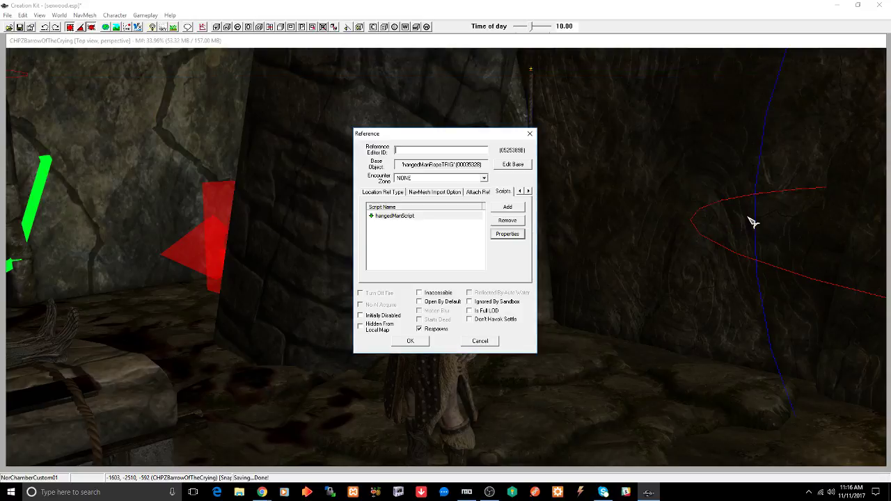
click(491, 345)
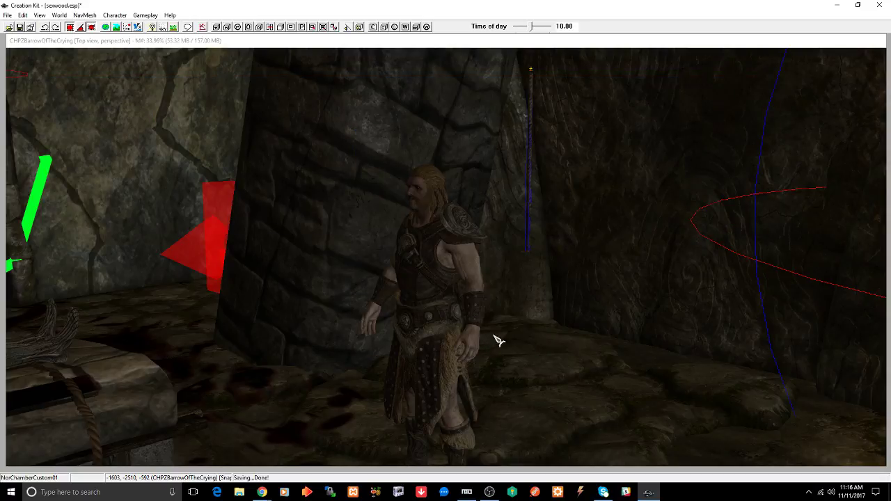
Step: Check that the bandit NPC's reference has Starts Dead enabled, and view the NPC together with the rope
double_click(440, 282)
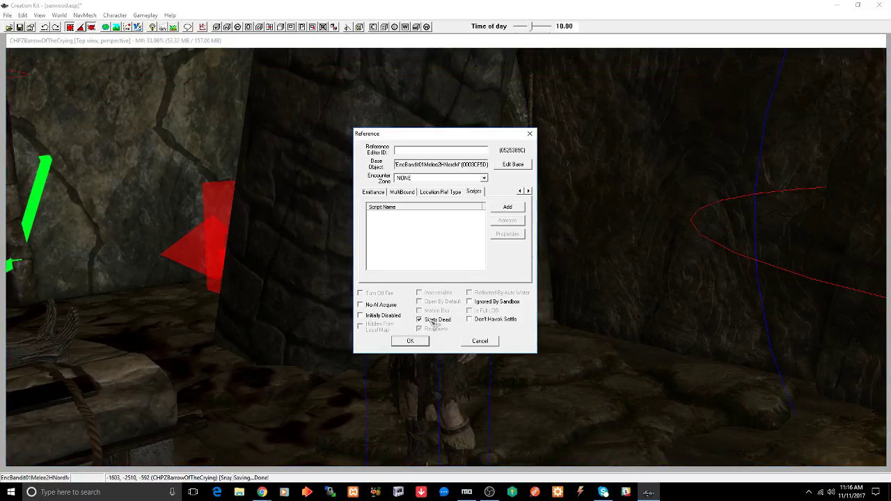
click(418, 341)
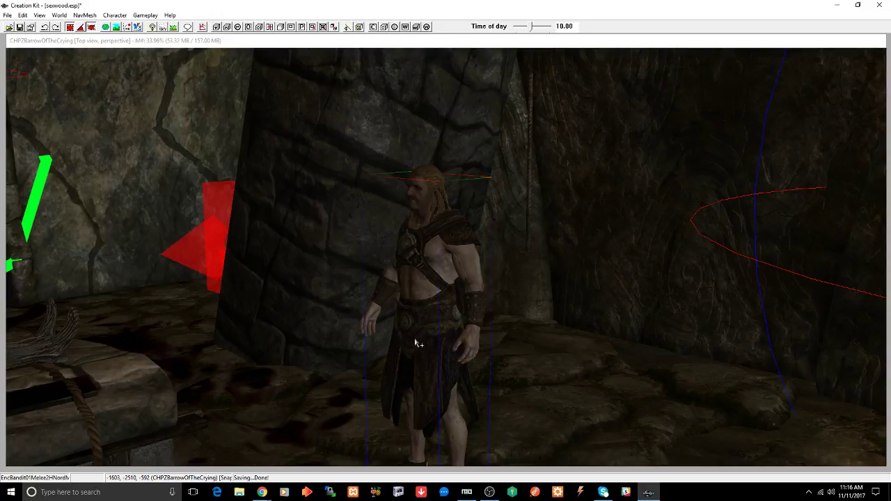
shift+middle_drag(430, 308, 454, 309)
scroll(446, 319, down, 2)
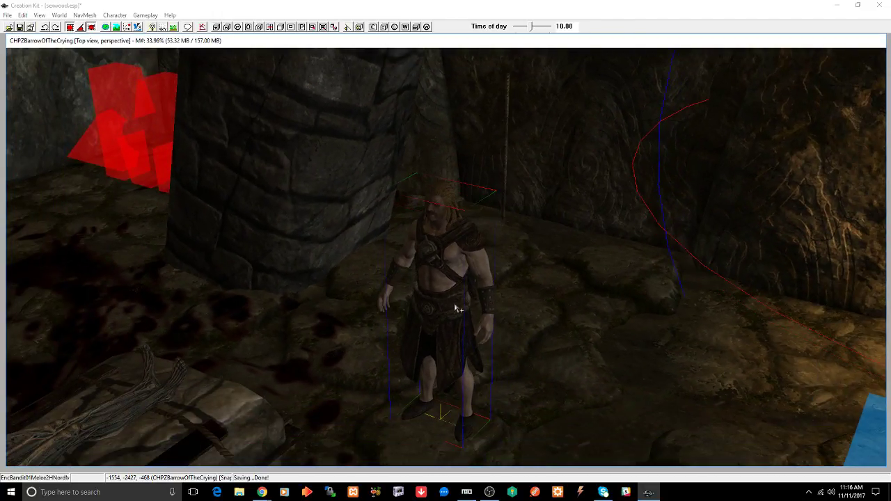
Step: Assign the bandit NPC as the Corpse property of hangedManScript on the hangedManRopeTRIG rope, picking it in the render window, and accept the changes
click(506, 158)
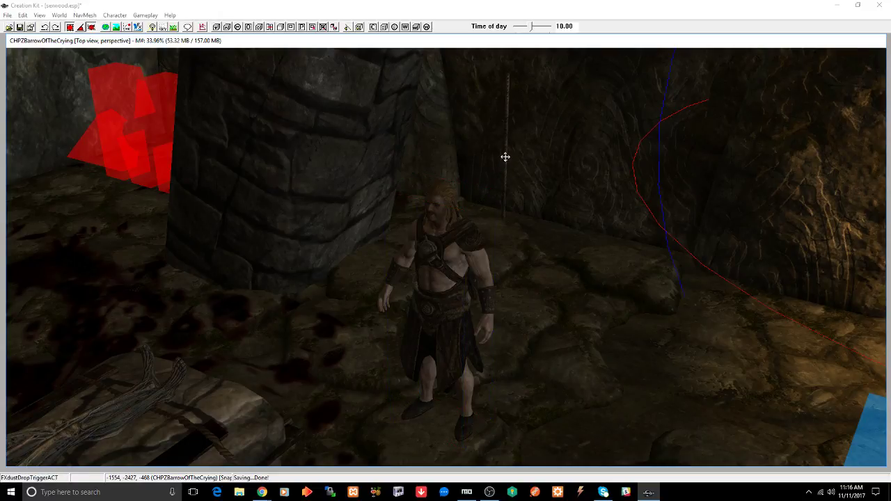
click(507, 155)
double_click(508, 156)
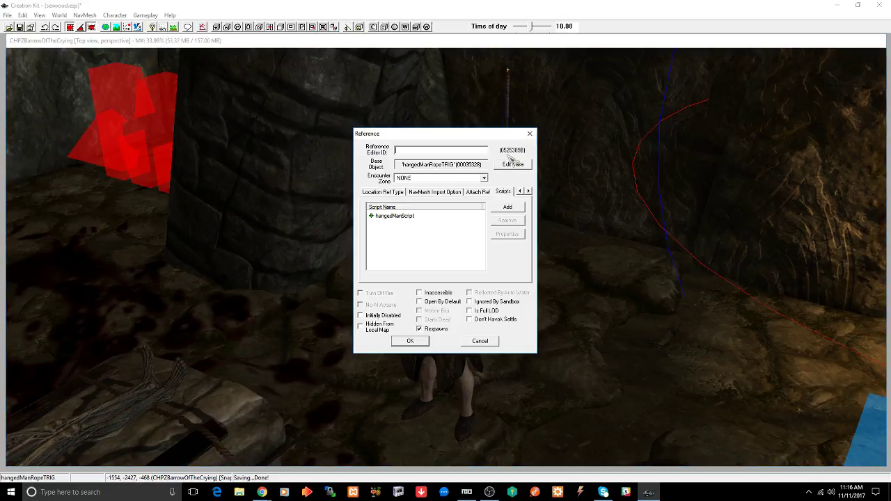
click(404, 218)
click(507, 234)
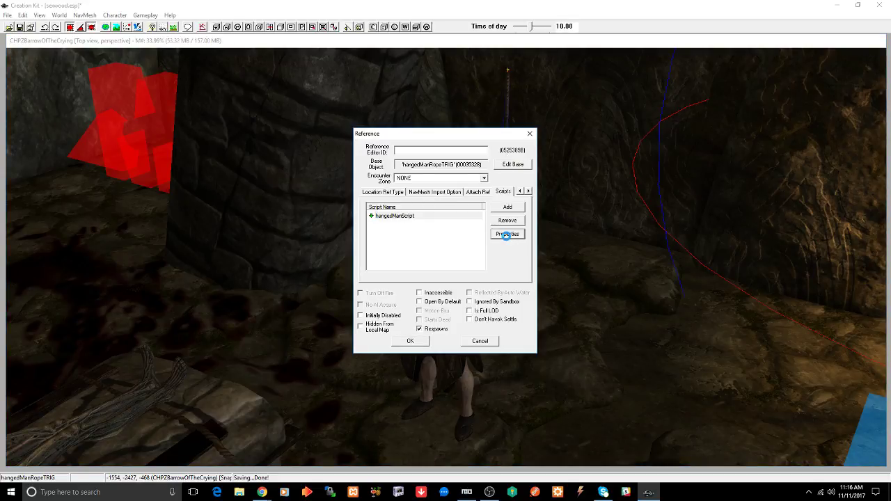
click(117, 112)
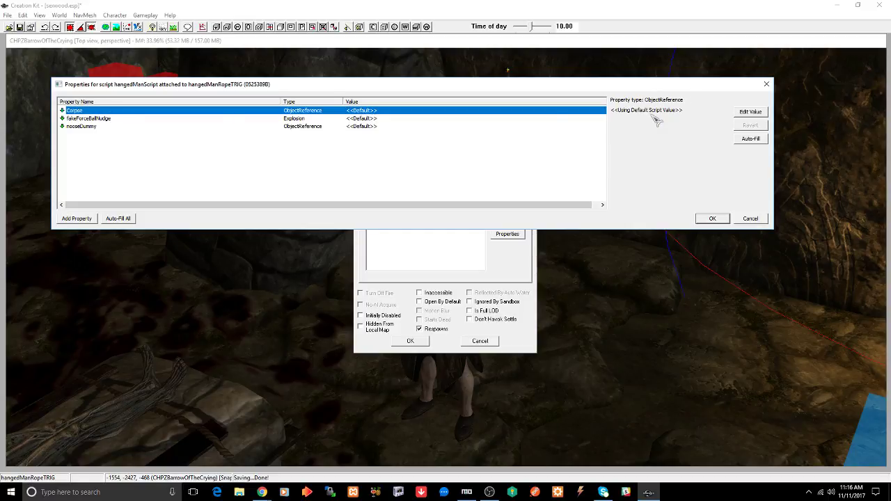
click(750, 112)
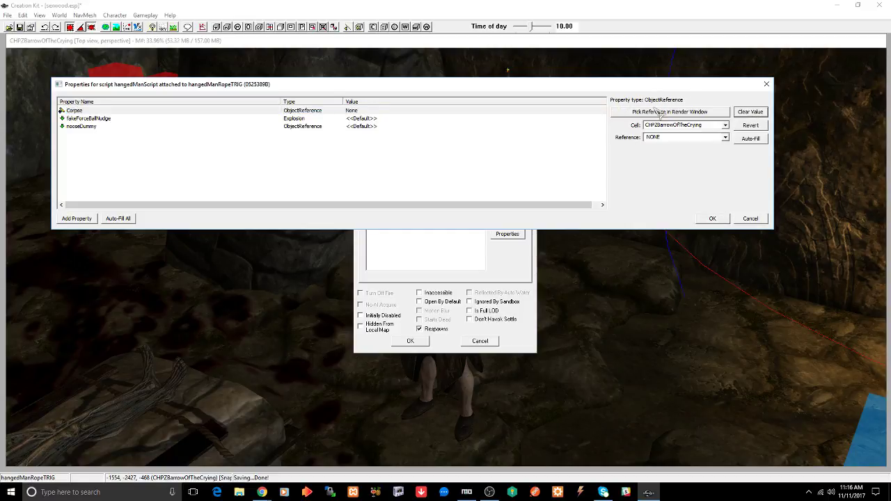
click(660, 114)
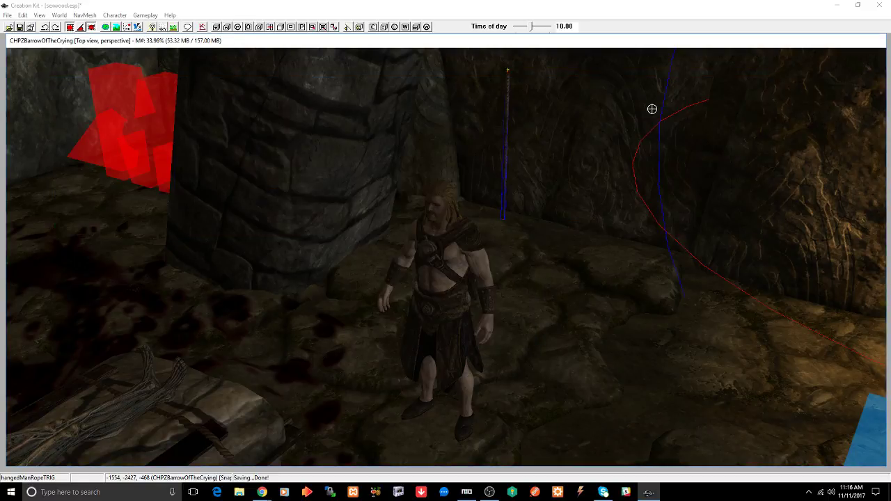
click(463, 249)
double_click(446, 260)
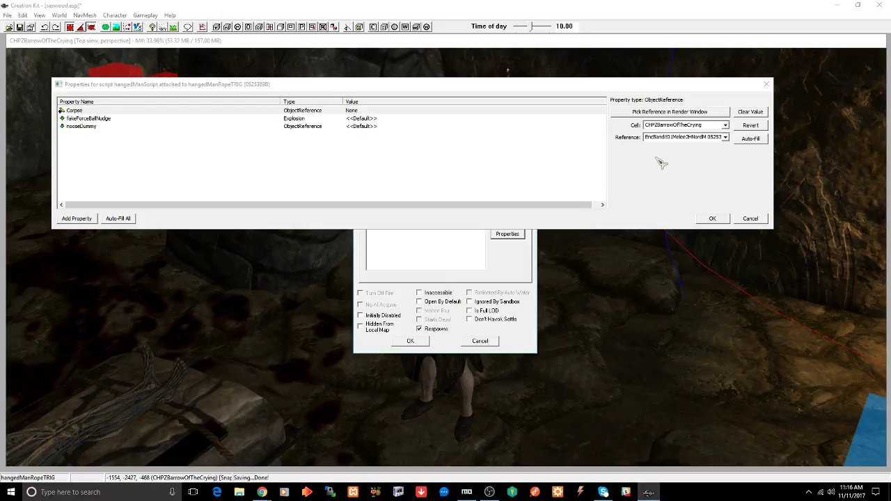
click(712, 219)
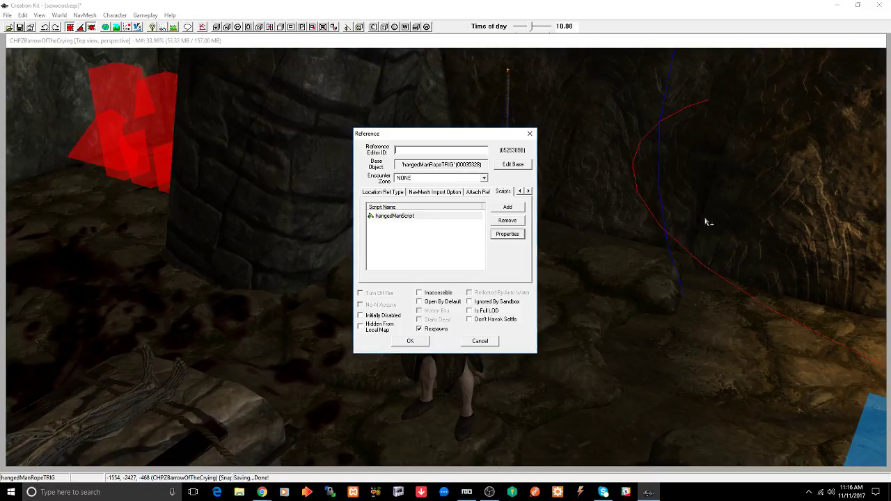
click(411, 342)
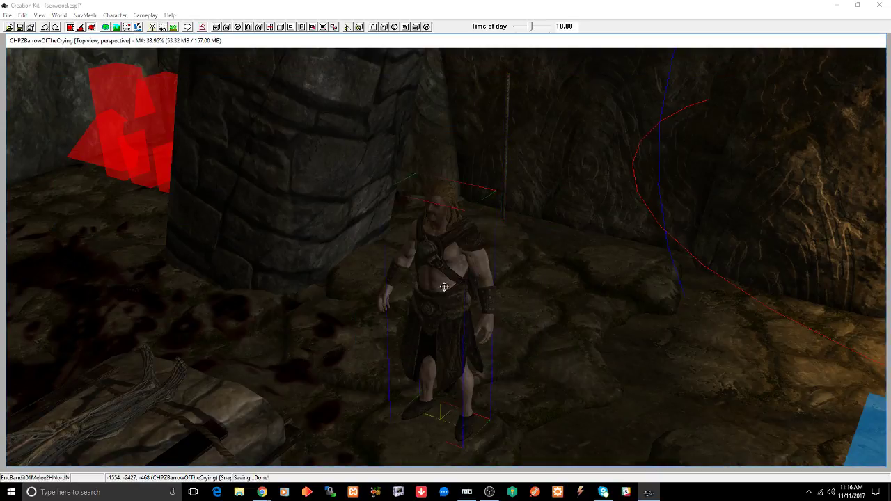
Step: Check the Starts Dead setting on the bandit NPC's reference, and view the NPC beside the pillar
double_click(450, 284)
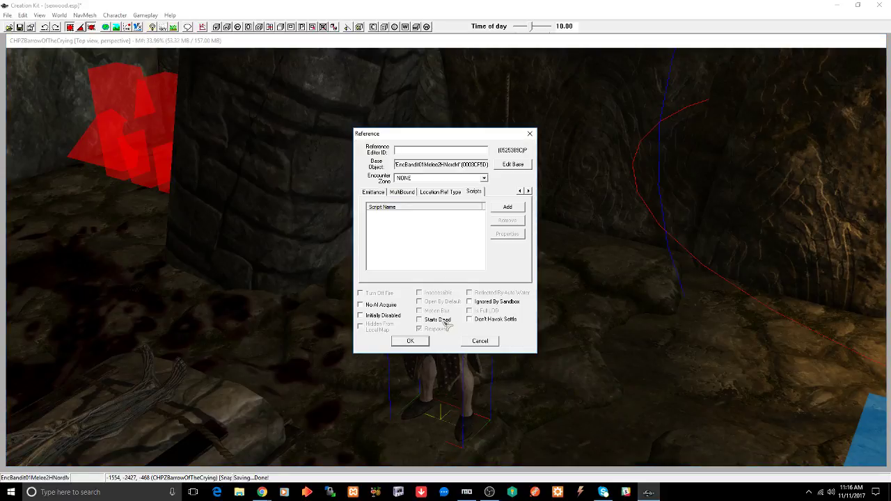
click(418, 342)
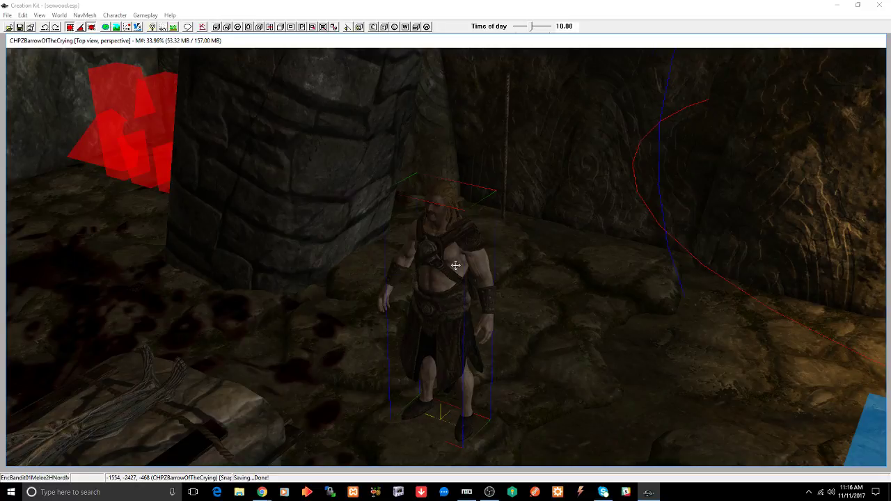
key(shift)
middle_drag(461, 252, 453, 253)
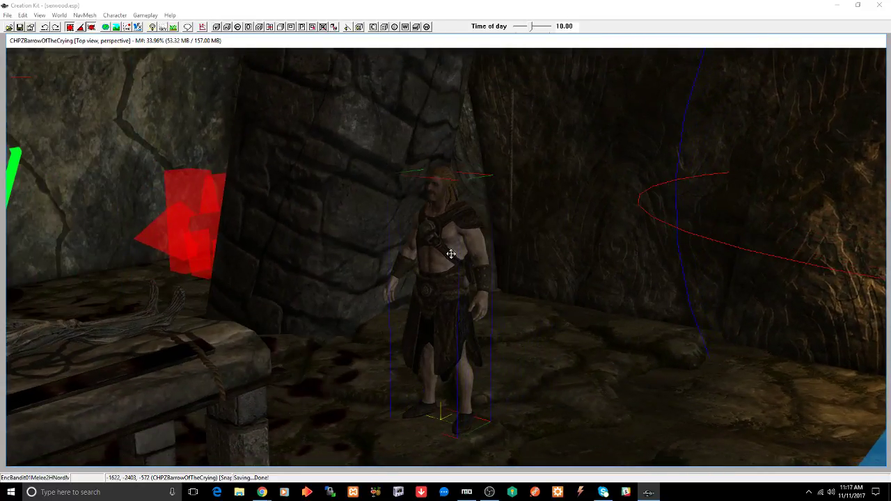
Step: Turn off grid snapping and reposition the bandit NPC on the floor between the pillar and the rope
click(71, 28)
drag(439, 271, 571, 255)
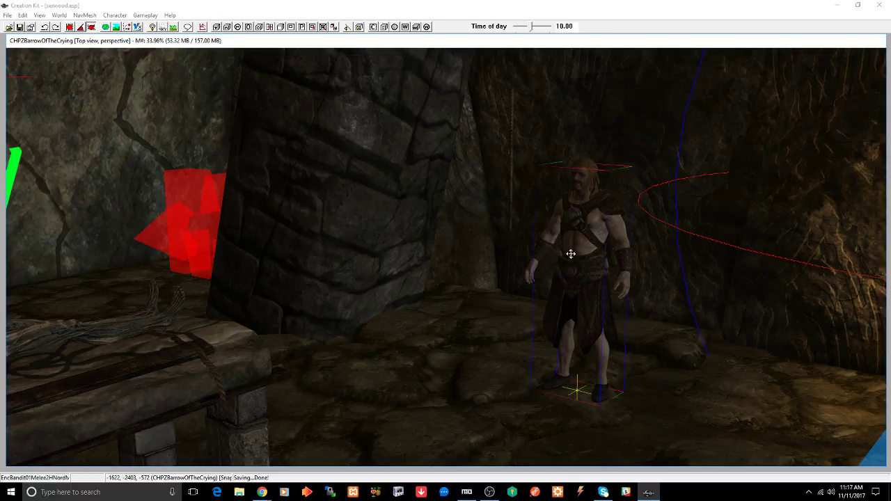
middle_drag(571, 255, 590, 268)
scroll(572, 247, up, 4)
key(f)
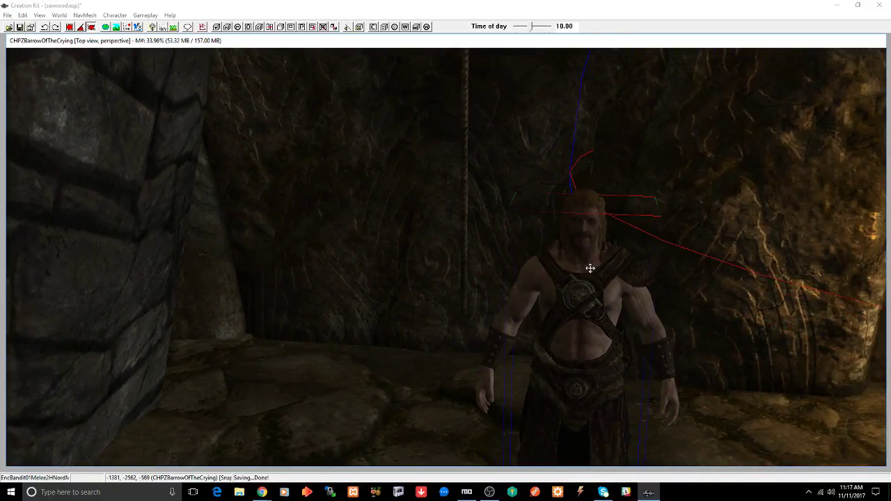
drag(590, 268, 344, 270)
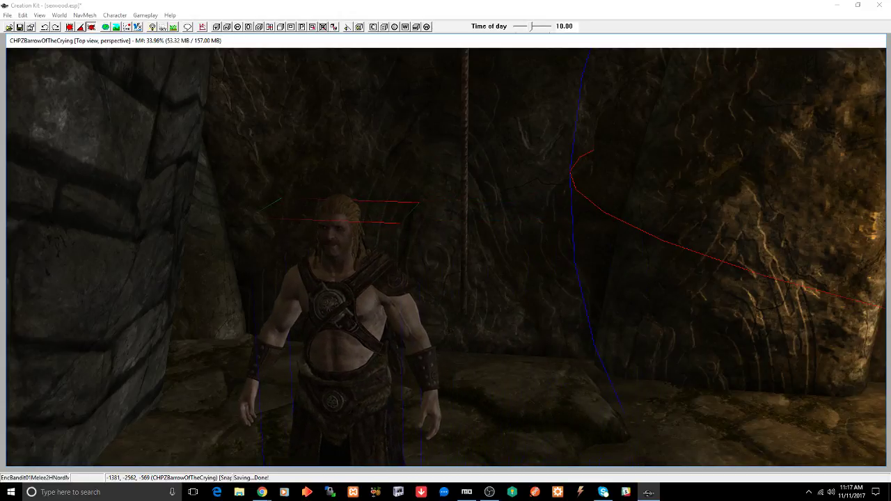
Step: Raise the bandit NPC slightly, drop it back onto the floor near the rope, and save the plugin
scroll(352, 260, down, 3)
mouse_move(352, 261)
shift+middle_down()
mouse_move(394, 263)
mouse_move(376, 273)
mouse_move(362, 253)
mouse_move(360, 262)
shift+middle_up()
key(z)
drag(394, 294, 394, 267)
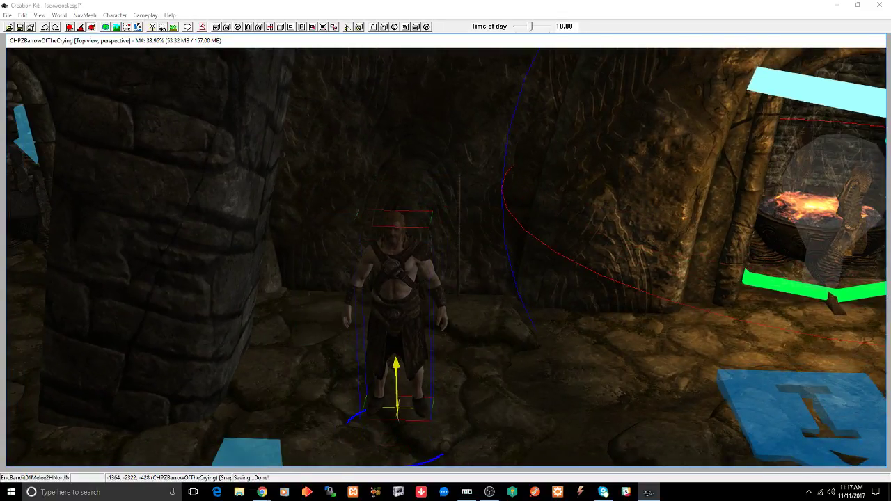
key(f)
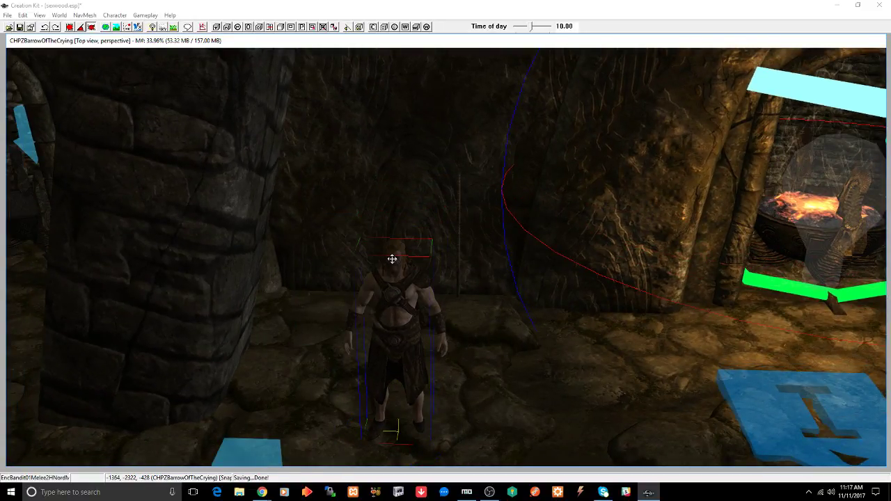
key(ctrl+s)
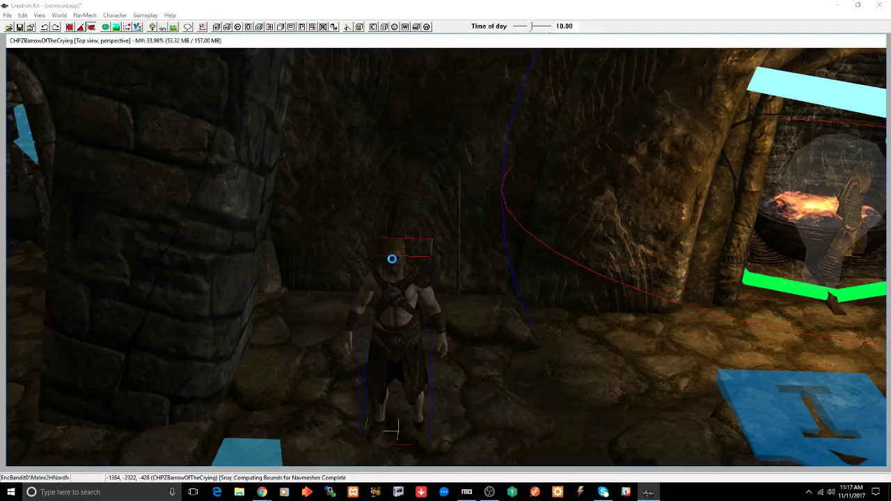
Step: Switch to Chrome to review the Nexus Forums instructions for hanged NPCs, and return to the Creation Kit
mouse_move(265, 494)
click(234, 453)
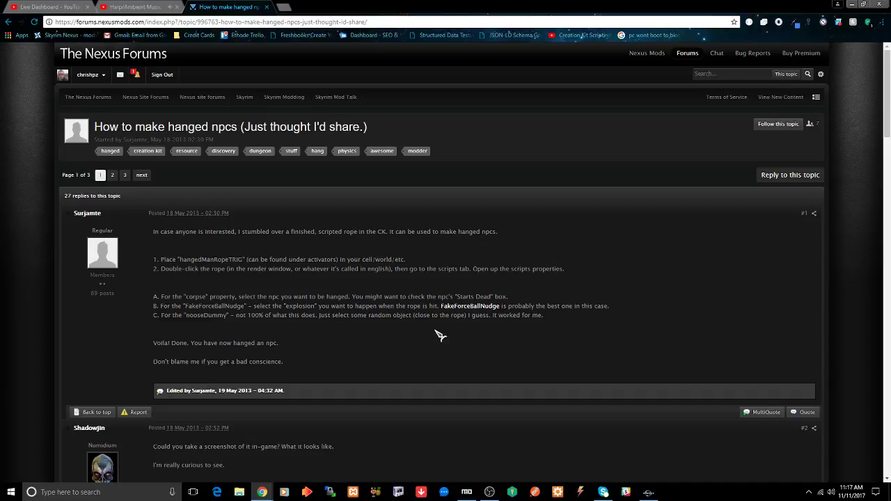
click(648, 493)
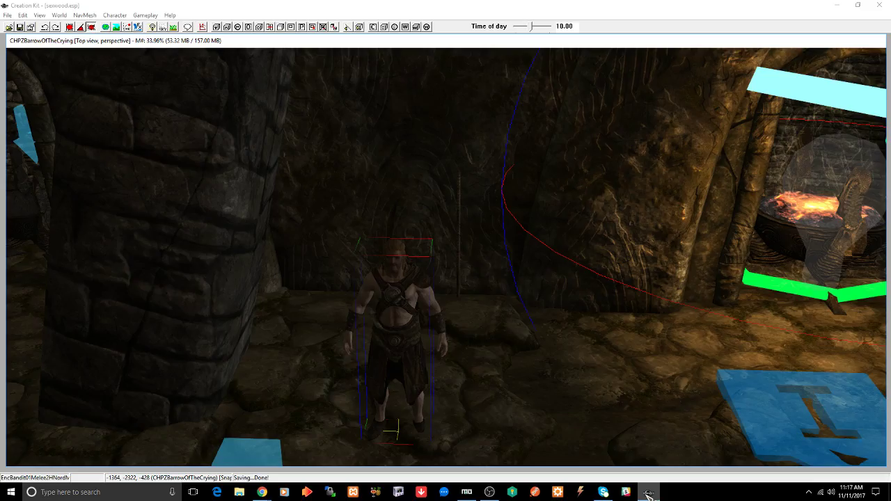
Step: Open the script properties of hangedManScript on the hangedManRopeTRIG rope
click(460, 261)
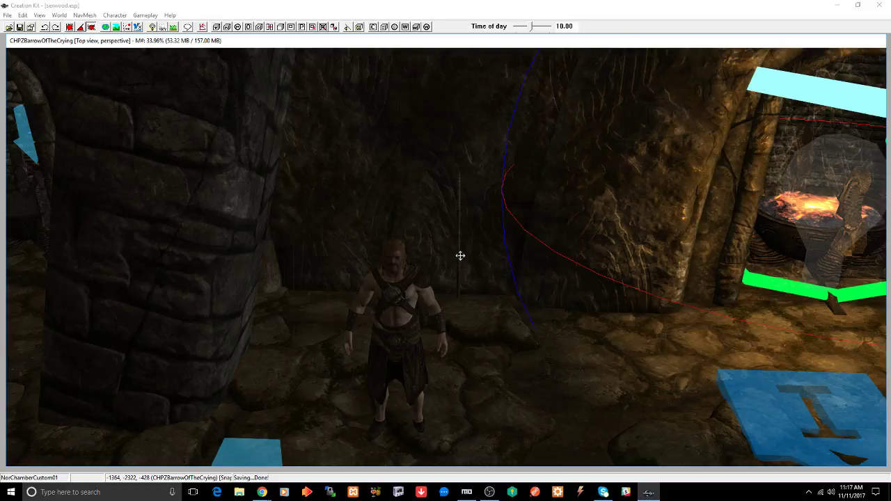
click(458, 254)
double_click(460, 256)
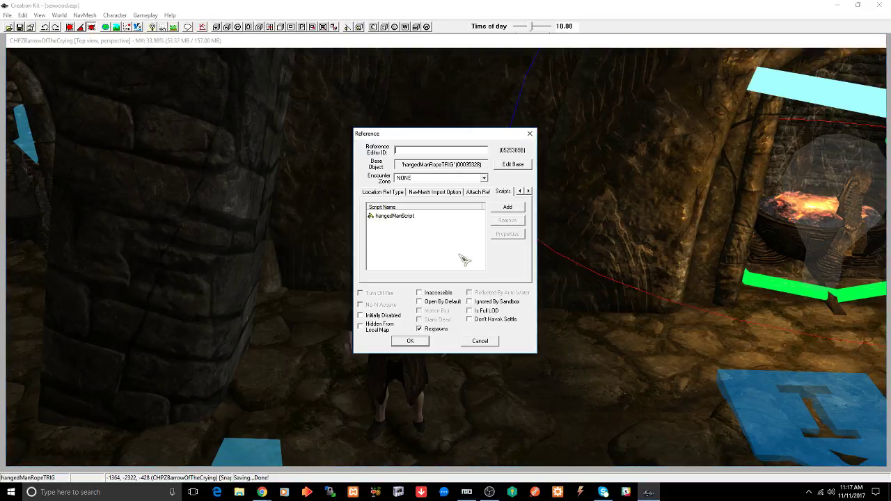
click(417, 218)
click(522, 234)
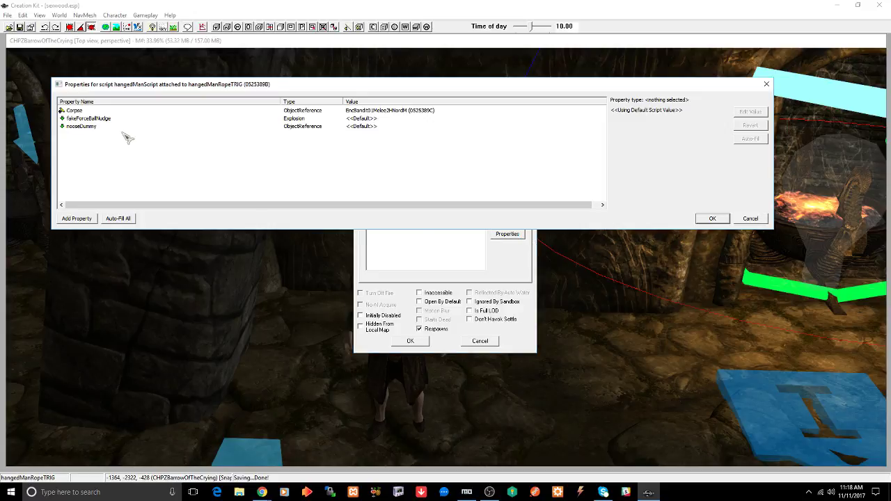
Step: Set the fakeForceBallNudge property to the fakeForceBallNudge explosion, consulting the recommendation in the Nexus Forums post in Chrome, and accept the script properties
click(108, 119)
click(750, 112)
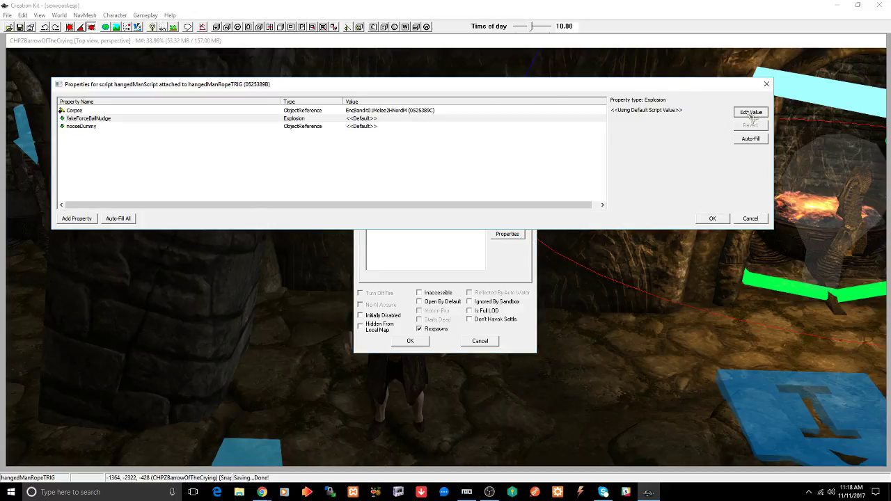
click(695, 113)
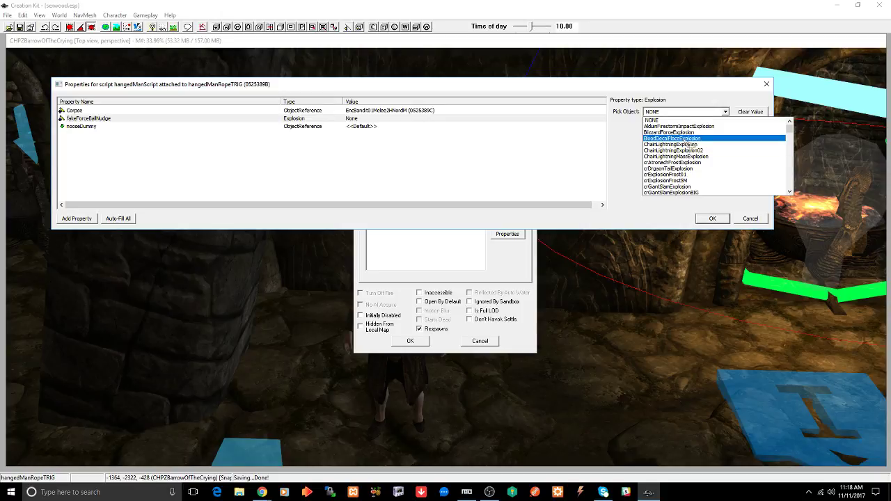
key(f)
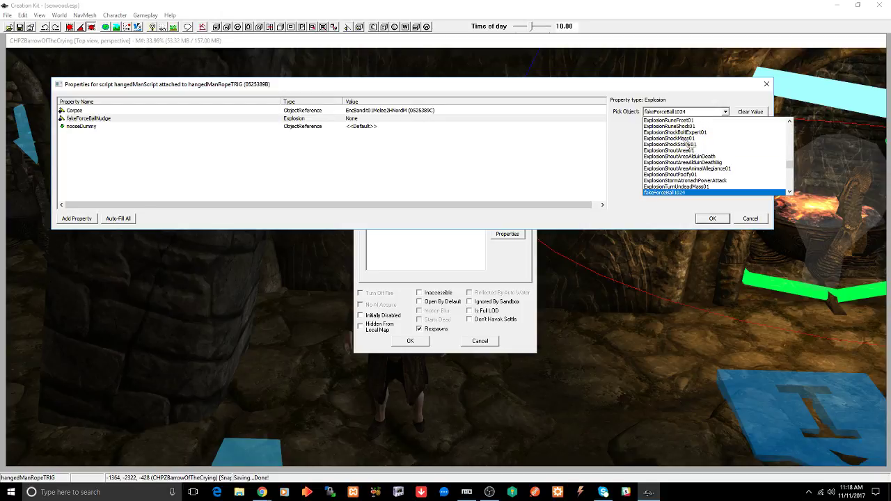
key(Down)
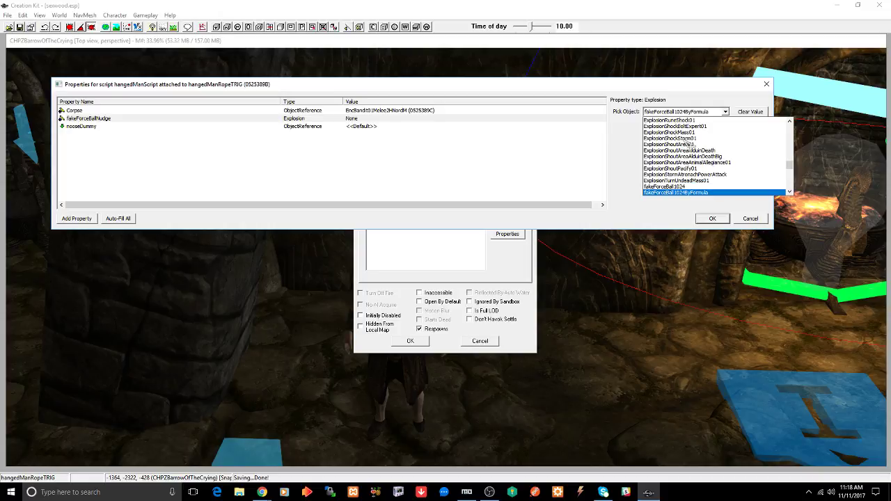
key(Down)
key(Down)
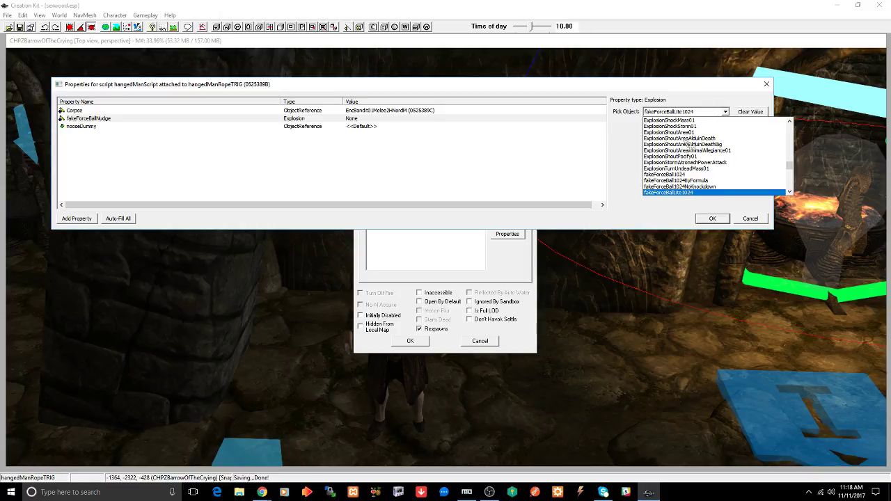
mouse_move(263, 494)
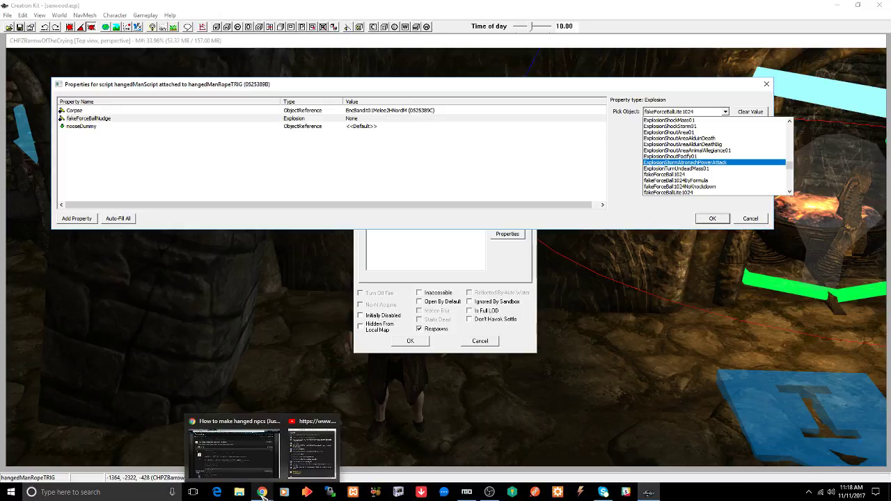
click(252, 453)
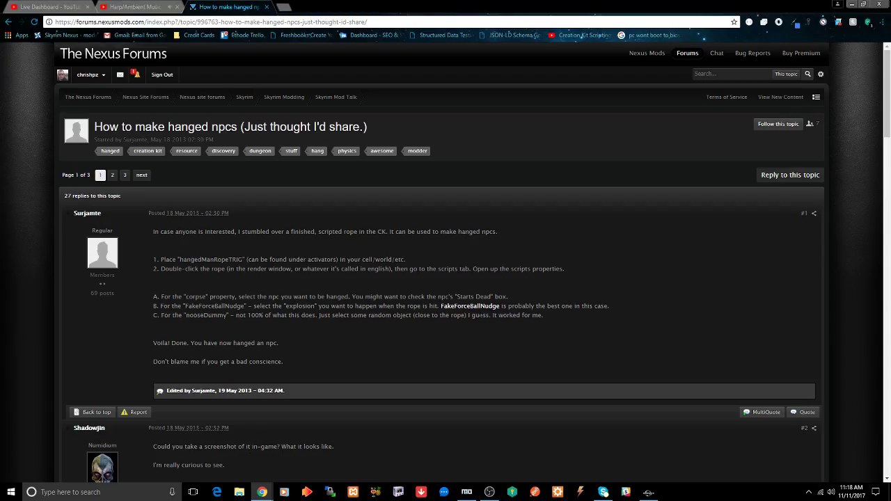
click(651, 492)
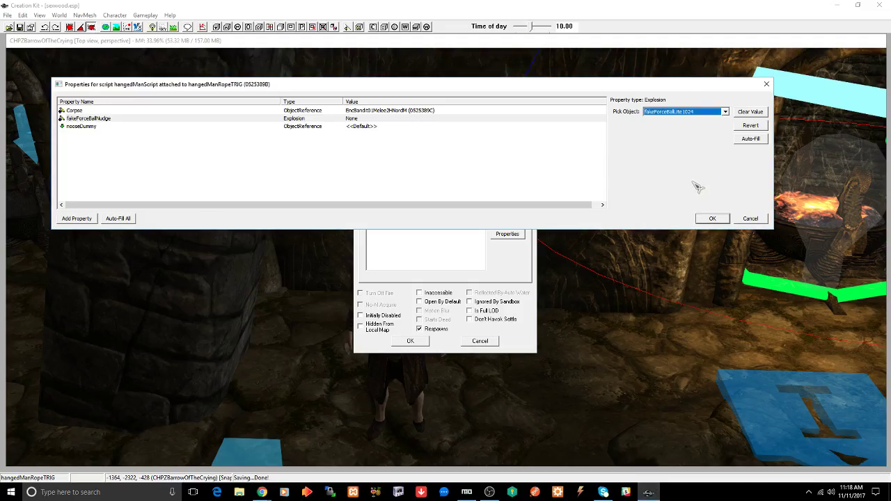
click(679, 111)
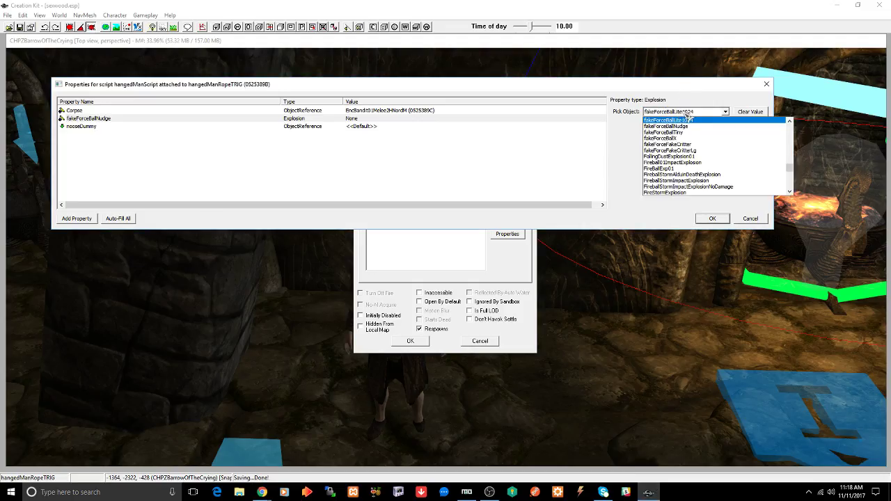
click(680, 127)
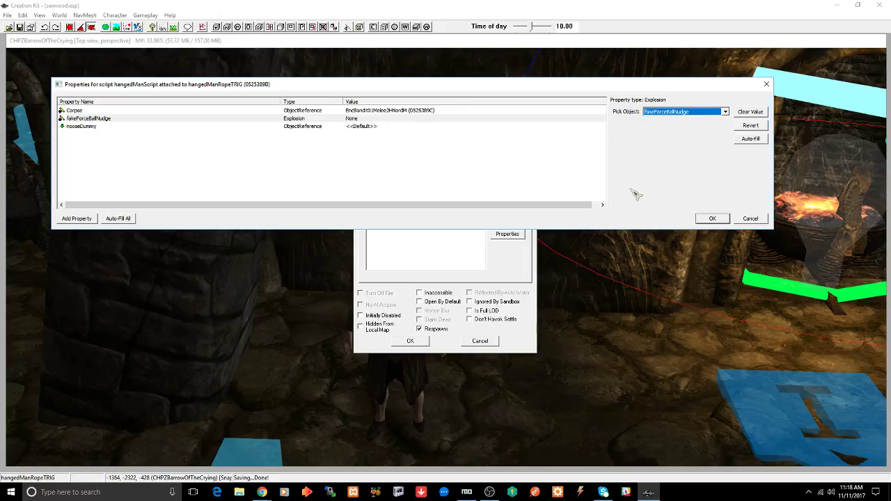
click(712, 220)
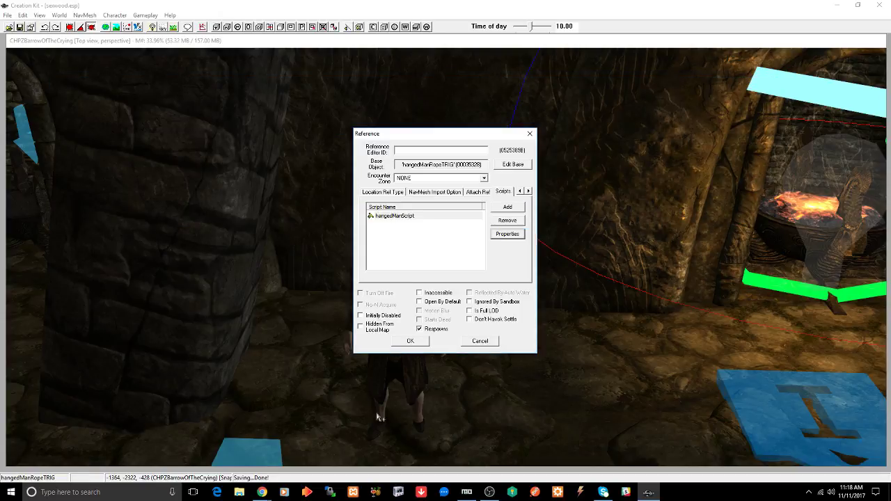
Step: Switch to Chrome and read the nooseDummy property instruction in the Nexus Forums post about hanged NPCs
click(249, 446)
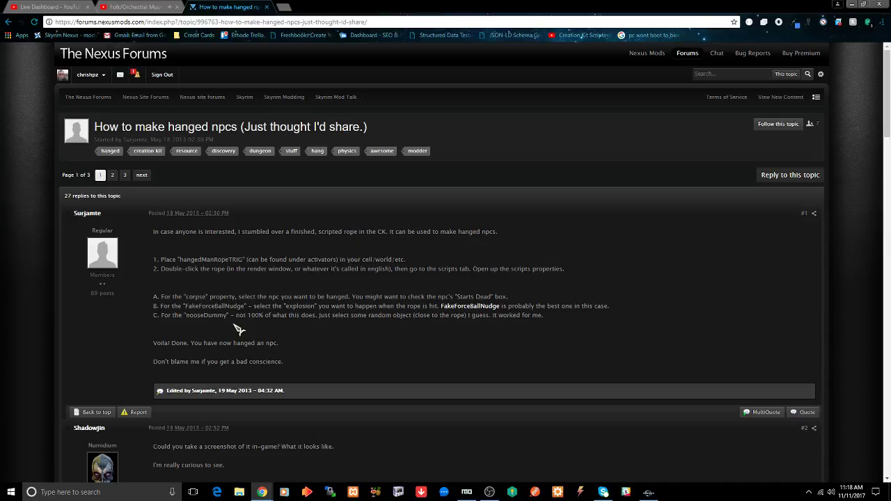
Step: View the in-game screenshot further down the Nexus Forums thread, switch back to the Creation Kit and close the rope's Reference window
scroll(239, 330, down, 2)
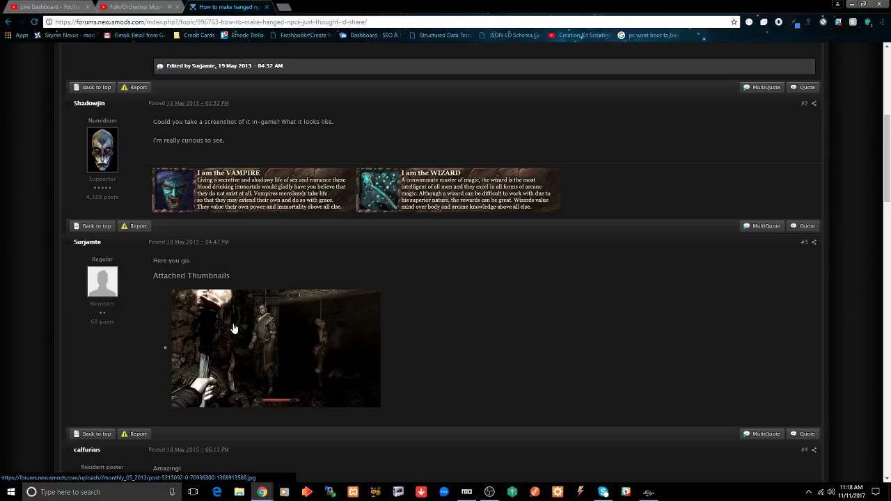
click(648, 492)
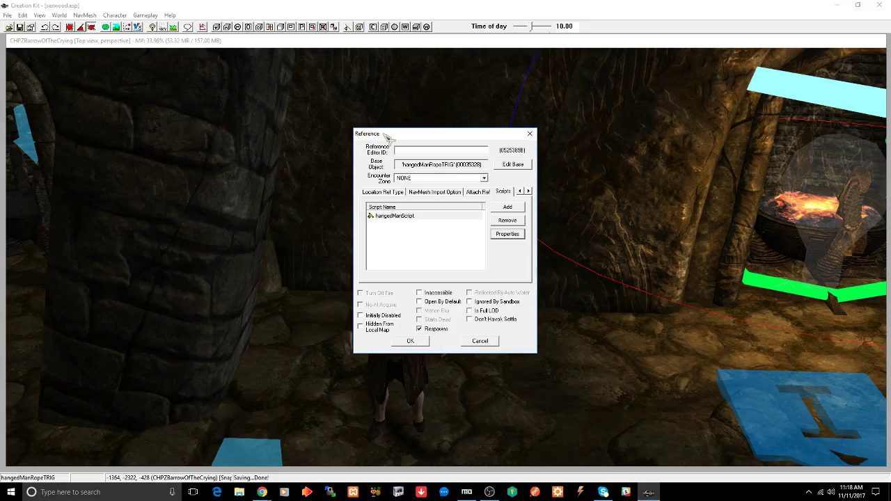
key(Escape)
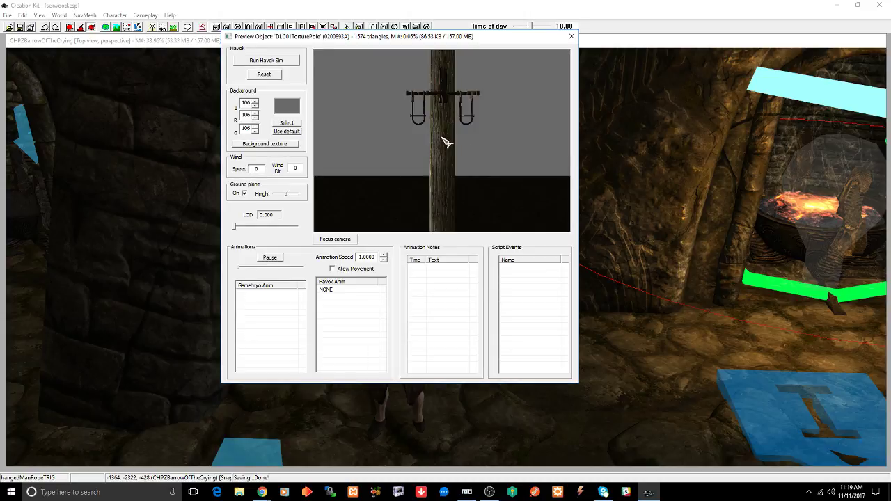
Step: Preview the DLC01TorturePole, place it by the rock wall beside the rope and bandit, and rotate it to an angle
drag(448, 143, 418, 175)
click(572, 37)
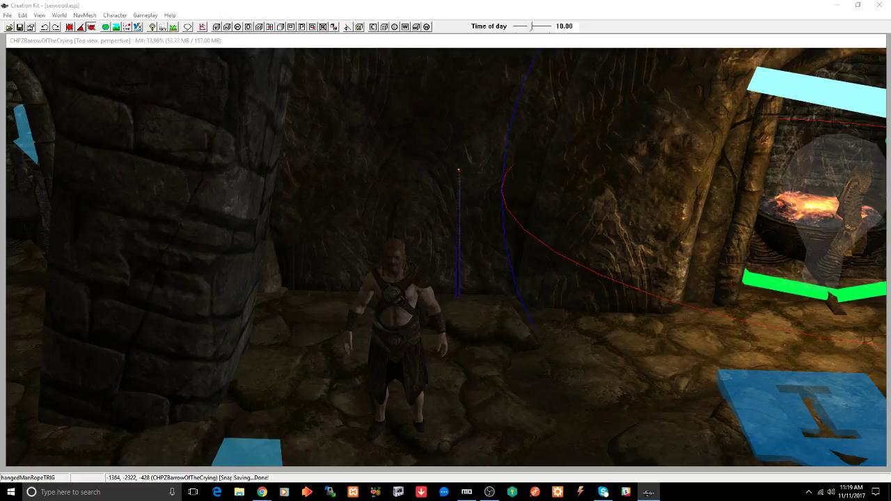
click(529, 333)
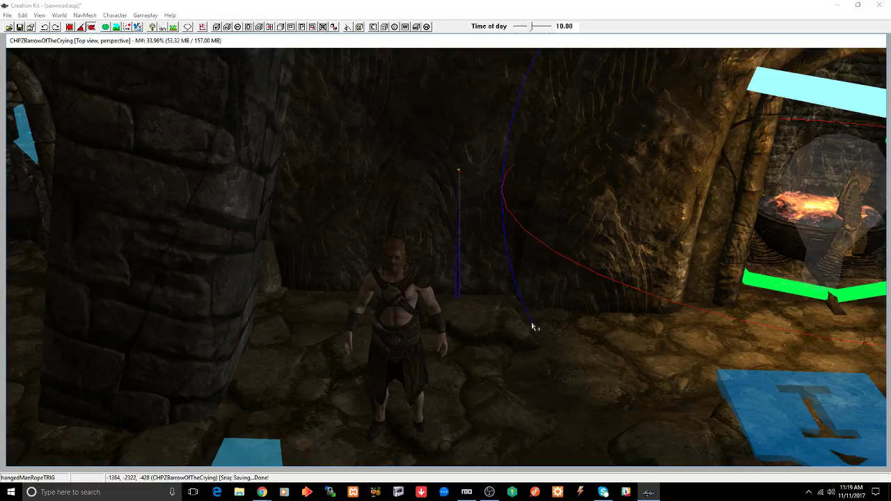
drag(532, 326, 531, 323)
drag(521, 263, 546, 296)
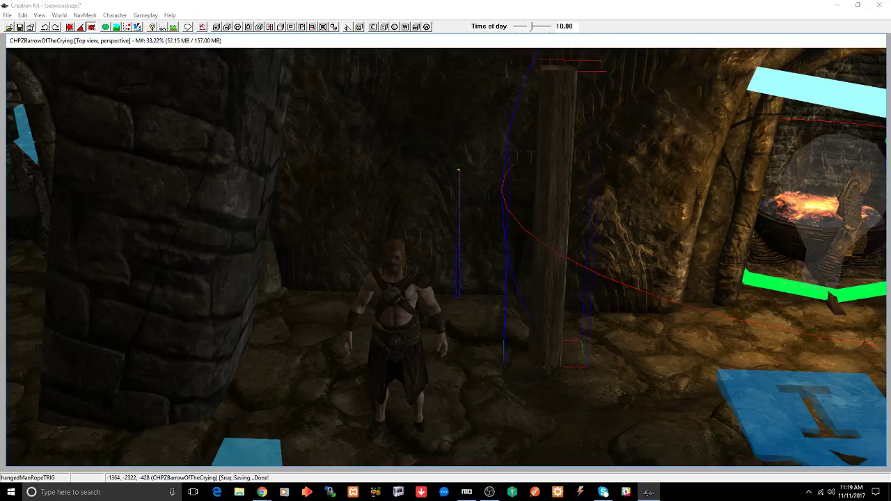
mouse_move(547, 296)
right_down()
mouse_move(547, 287)
mouse_move(565, 289)
mouse_move(549, 278)
right_up()
drag(549, 279, 567, 279)
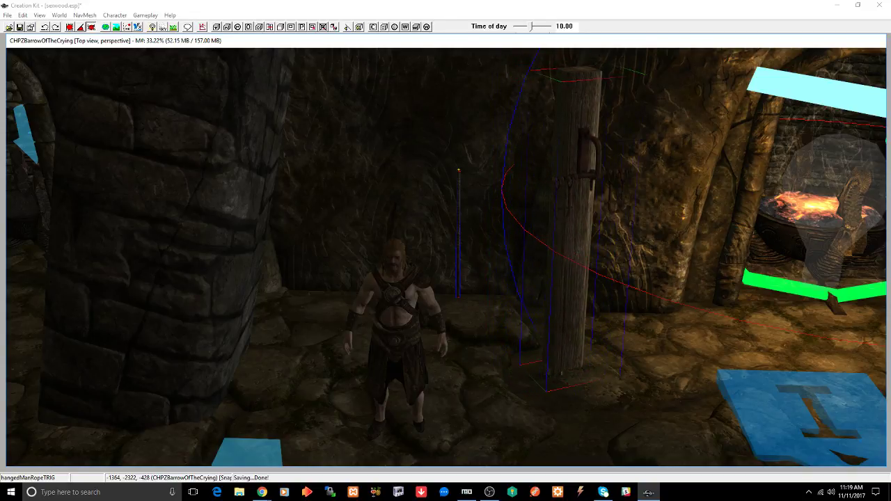
right_drag(558, 279, 570, 271)
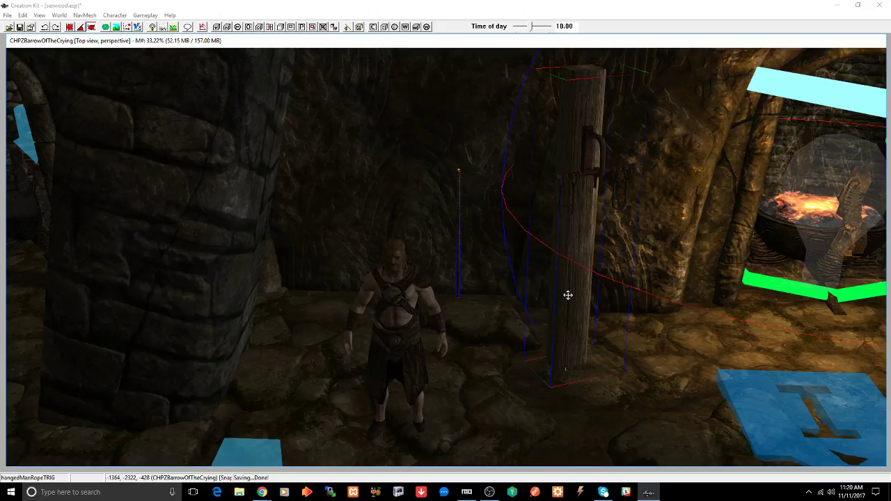
Step: Adjust the torture pole's height so its base is raised above the cave floor
mouse_move(567, 295)
shift+middle_down()
mouse_move(570, 279)
mouse_move(555, 288)
shift+middle_up()
key(z)
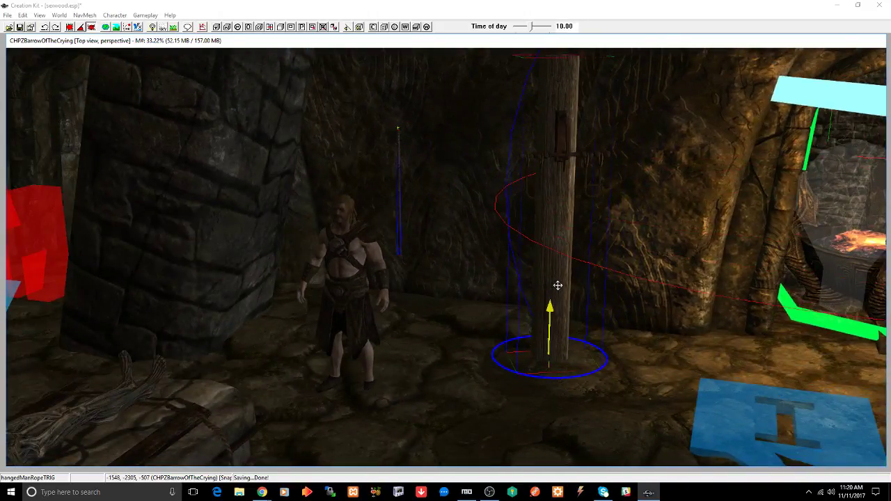
drag(557, 285, 557, 309)
mouse_move(557, 306)
shift+middle_down()
mouse_move(564, 300)
mouse_move(553, 302)
shift+middle_up()
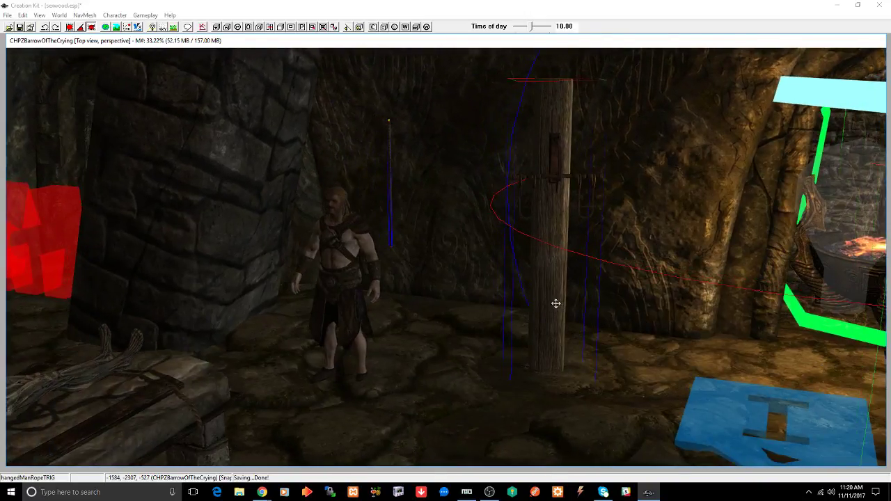
drag(553, 302, 554, 243)
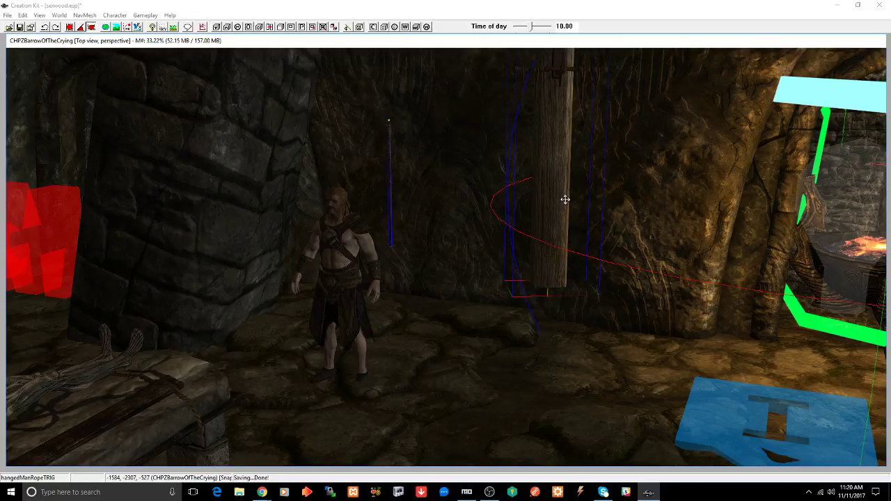
middle_drag(565, 199, 556, 218)
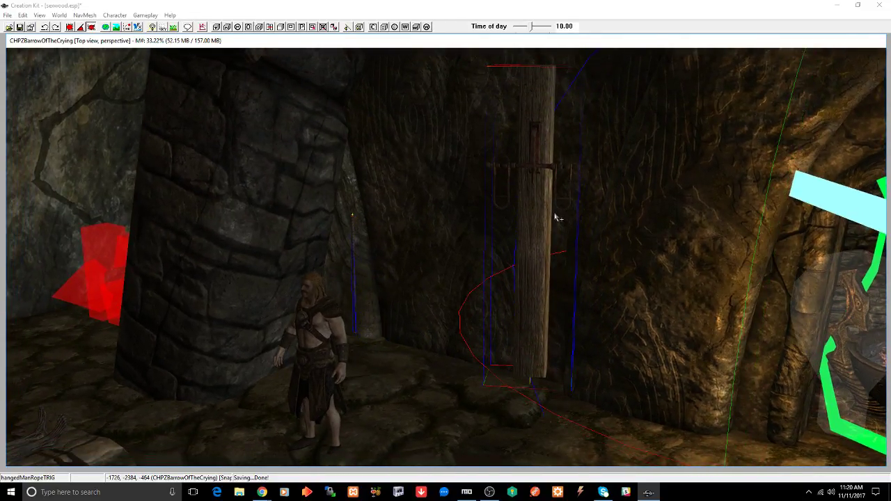
Step: Preview the CaveGRockL01 rock, add it to the chamber and position it around the base of the torture pole
double_click(555, 214)
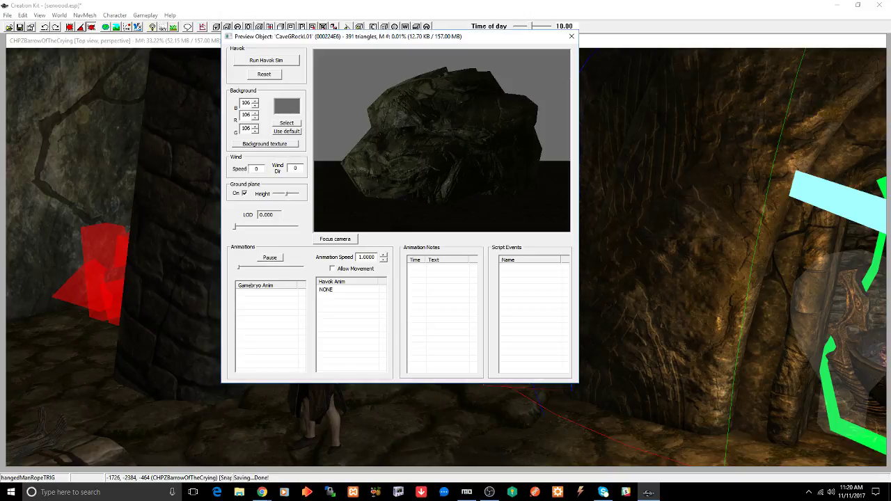
mouse_move(416, 153)
mouse_down()
mouse_move(438, 153)
mouse_move(608, 235)
mouse_move(523, 259)
mouse_move(364, 199)
mouse_up()
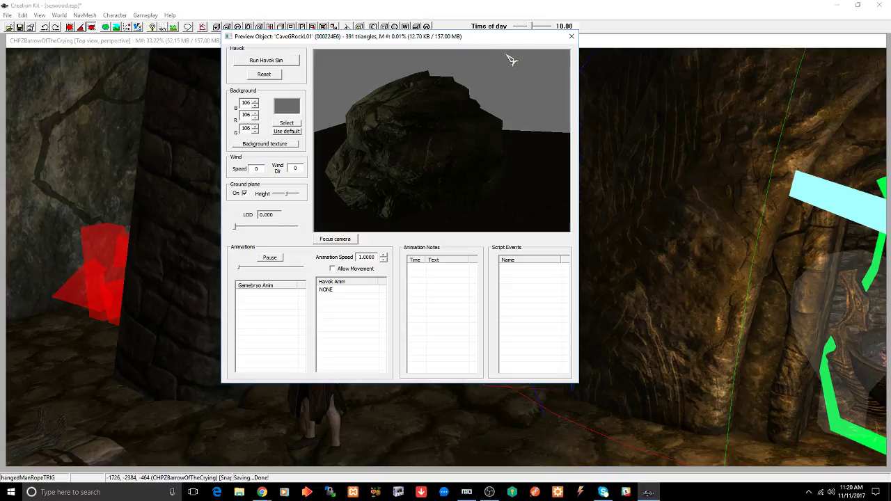
click(571, 36)
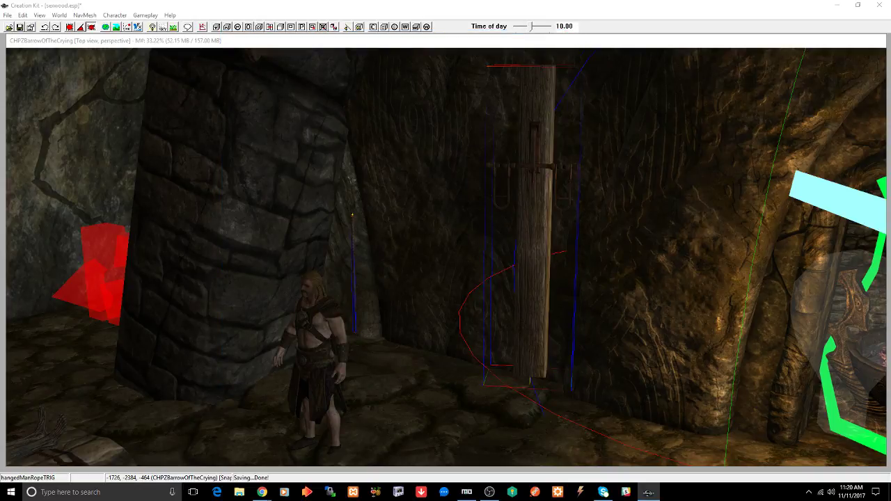
click(535, 433)
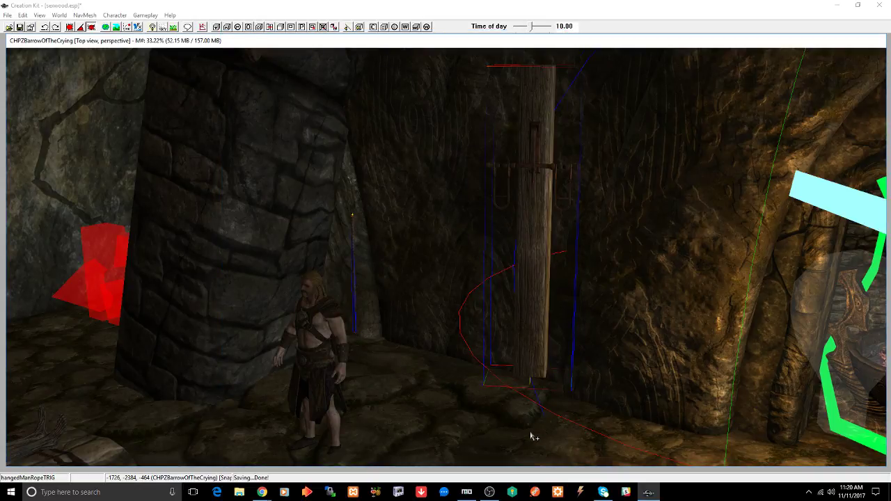
drag(531, 434, 535, 387)
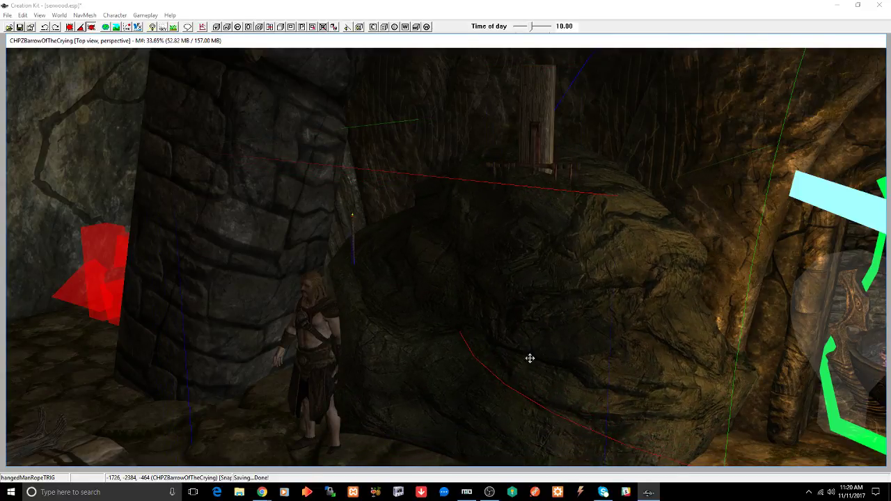
drag(534, 330, 491, 345)
drag(537, 299, 576, 298)
mouse_move(576, 298)
shift+middle_down()
mouse_move(607, 297)
mouse_move(528, 306)
mouse_move(557, 311)
mouse_move(587, 299)
shift+middle_up()
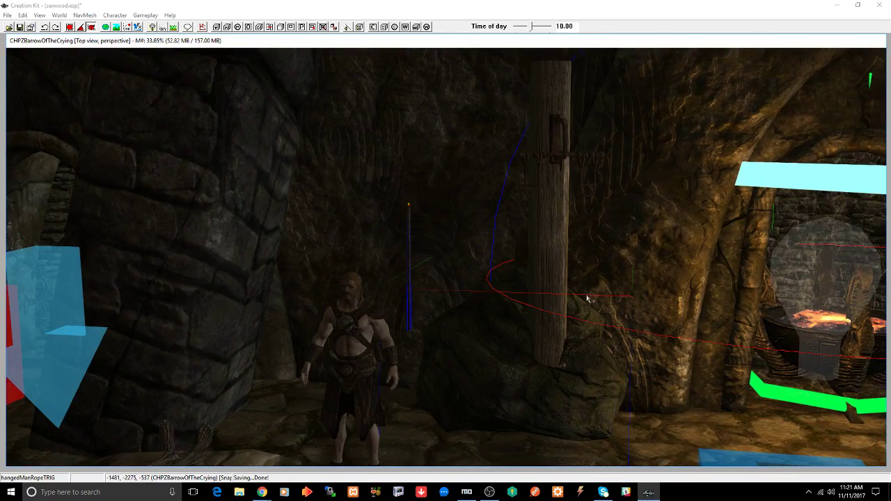
Step: Raise the DLC01TorturePole vertically so it stands on top of the rock
scroll(582, 295, up, 2)
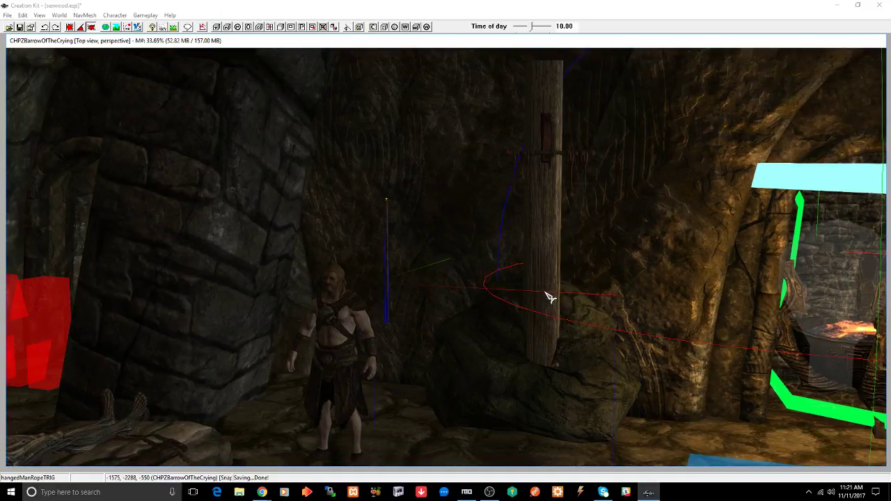
drag(550, 297, 550, 243)
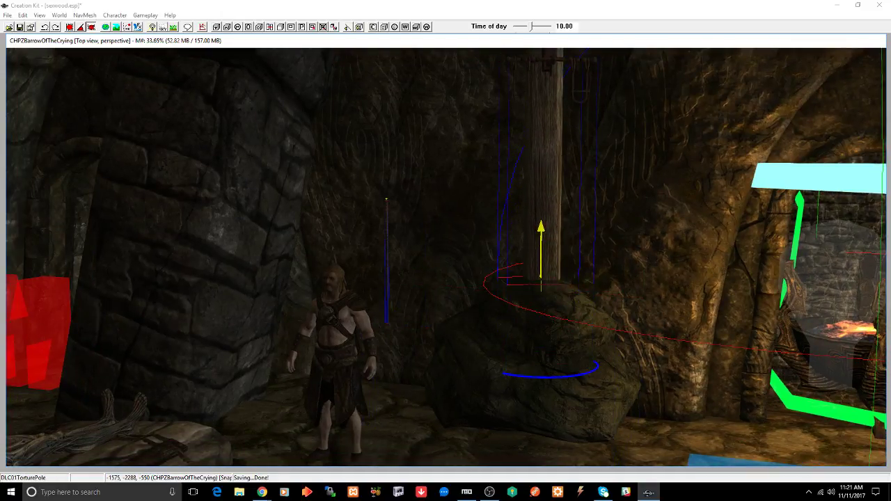
drag(545, 197, 545, 193)
middle_drag(546, 193, 545, 201)
mouse_move(550, 233)
mouse_down()
mouse_move(542, 221)
mouse_move(541, 253)
mouse_move(541, 235)
mouse_up()
mouse_move(541, 235)
shift+middle_down()
mouse_move(523, 247)
mouse_move(527, 236)
shift+middle_up()
scroll(523, 246, up, 2)
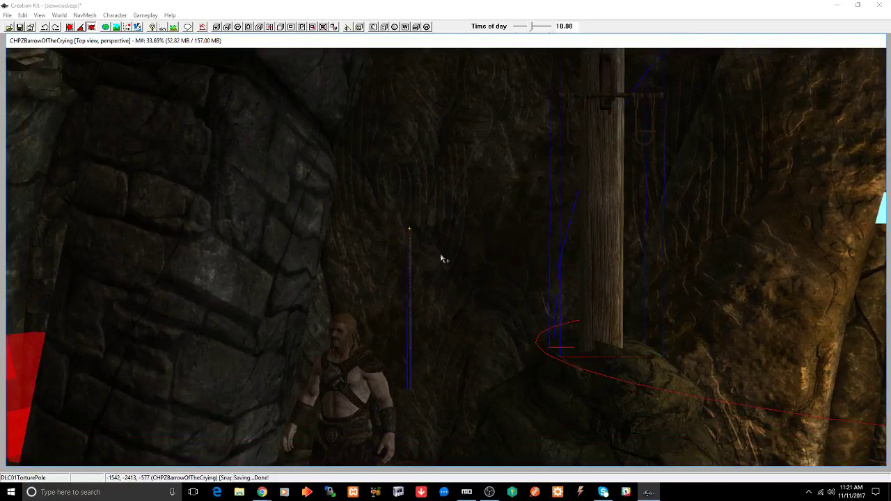
Step: Set the nooseDummy property of the rope's hangedManScript to the DLC01TorturePole reference picked in the cell, and accept the script properties
click(410, 258)
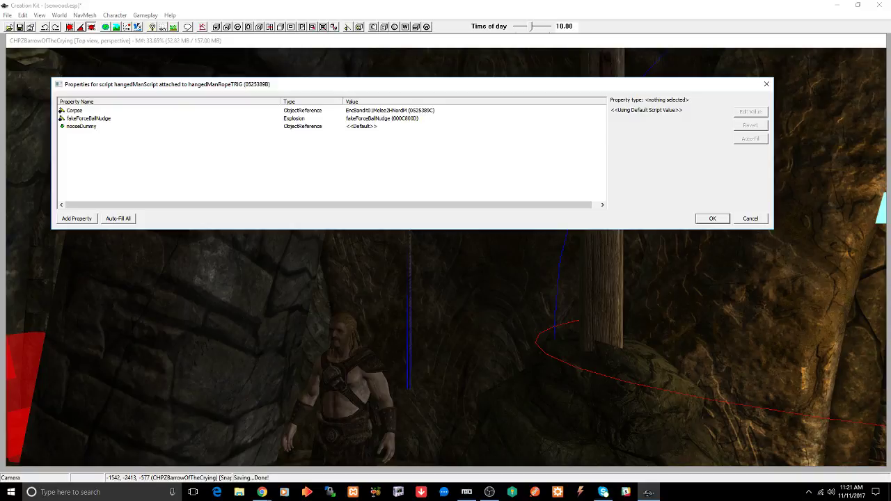
click(84, 127)
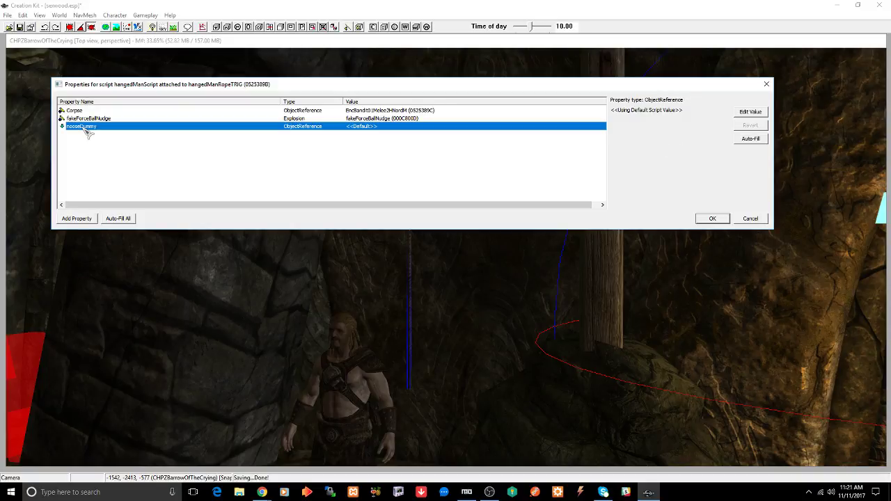
click(751, 112)
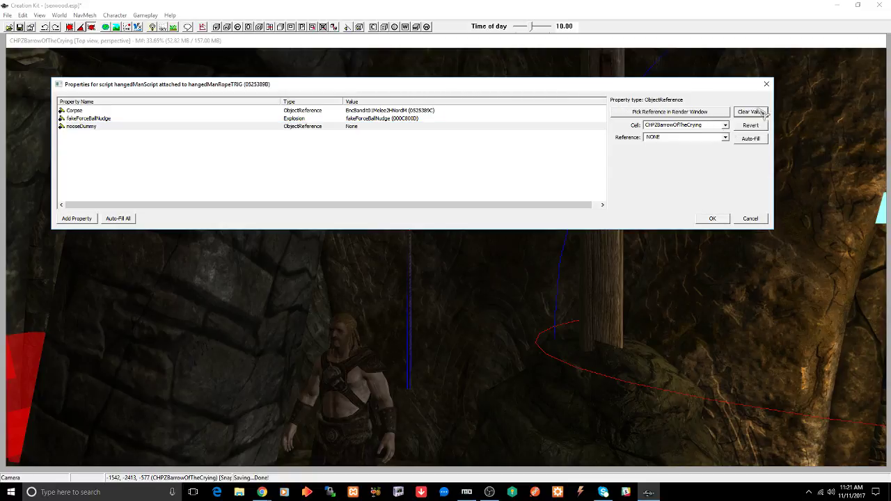
click(644, 113)
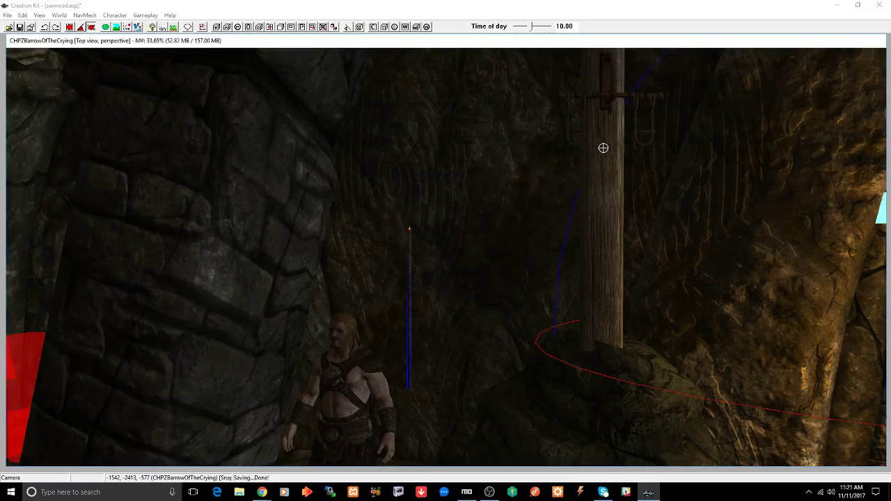
click(603, 151)
double_click(605, 152)
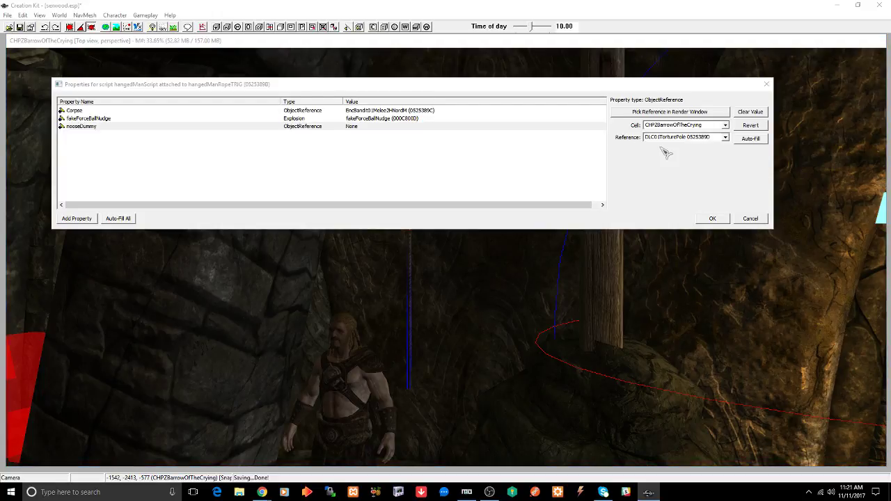
click(712, 220)
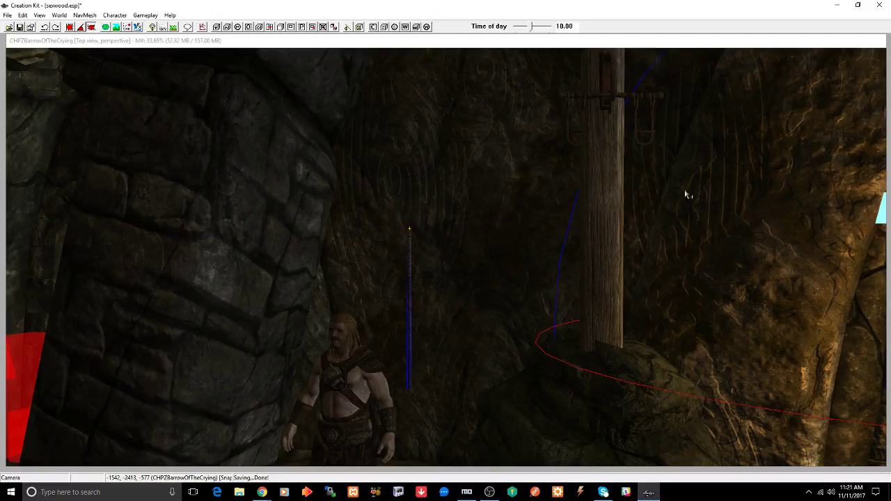
Step: Save the plugin and nudge the torture pole slightly farther from the rope
click(589, 172)
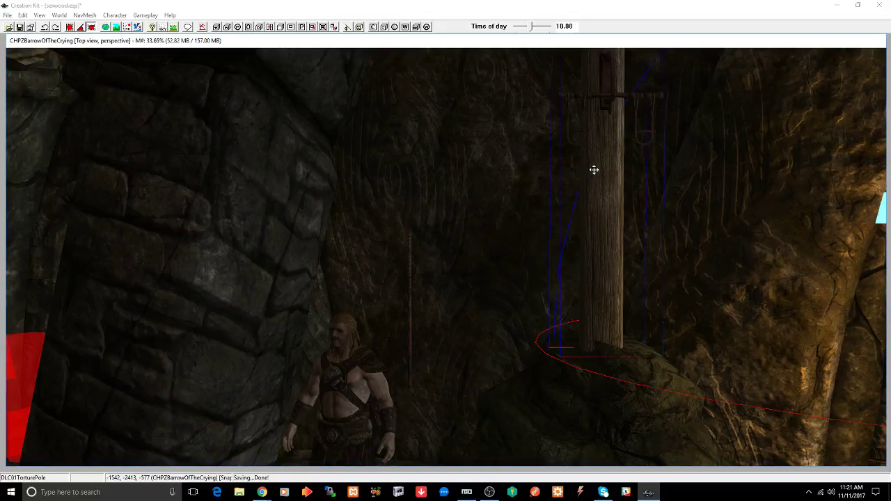
key(ctrl+s)
key(z)
mouse_move(608, 190)
mouse_down()
mouse_move(608, 176)
mouse_move(608, 188)
mouse_move(620, 188)
mouse_up()
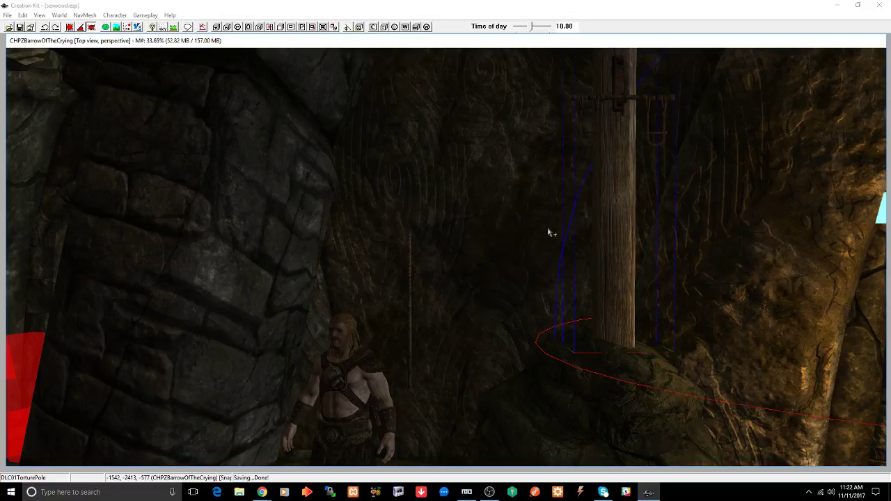
Step: Move the hangedManRopeTRIG rope up beside the torture pole, under the shackle on the bandit's side
click(408, 269)
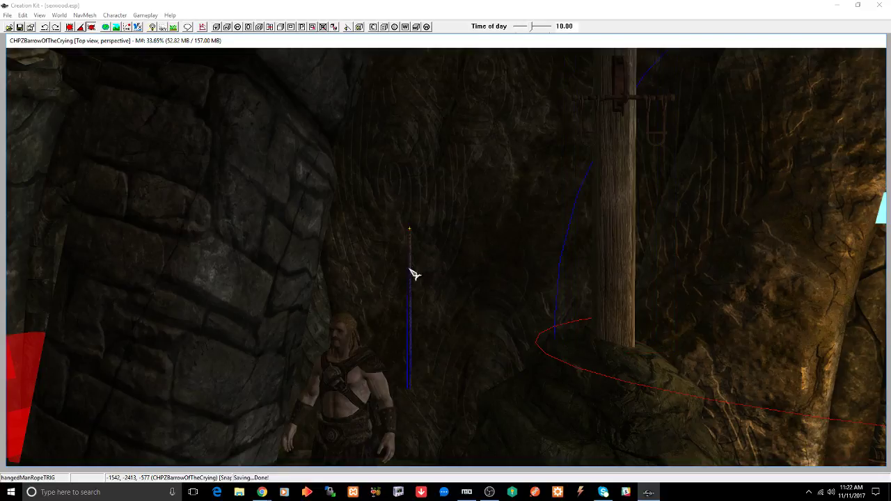
drag(413, 273, 587, 165)
key(z)
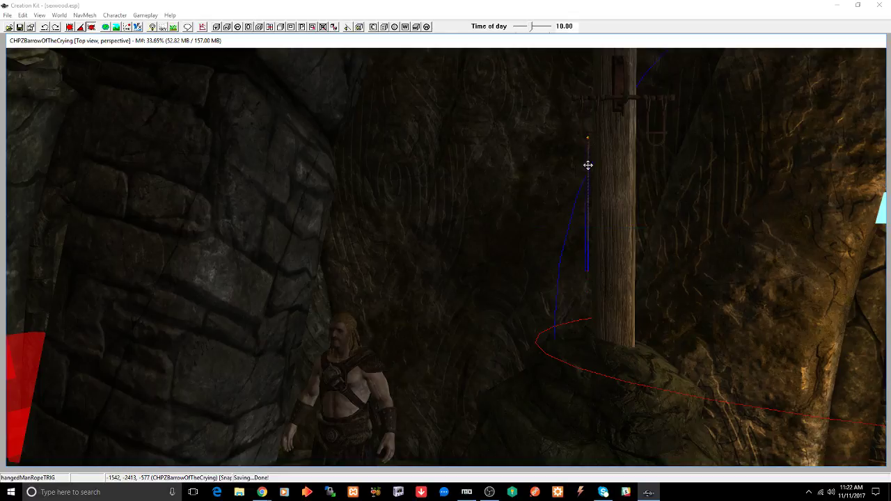
scroll(604, 157, up, 2)
scroll(604, 159, up, 2)
middle_drag(605, 159, 599, 163)
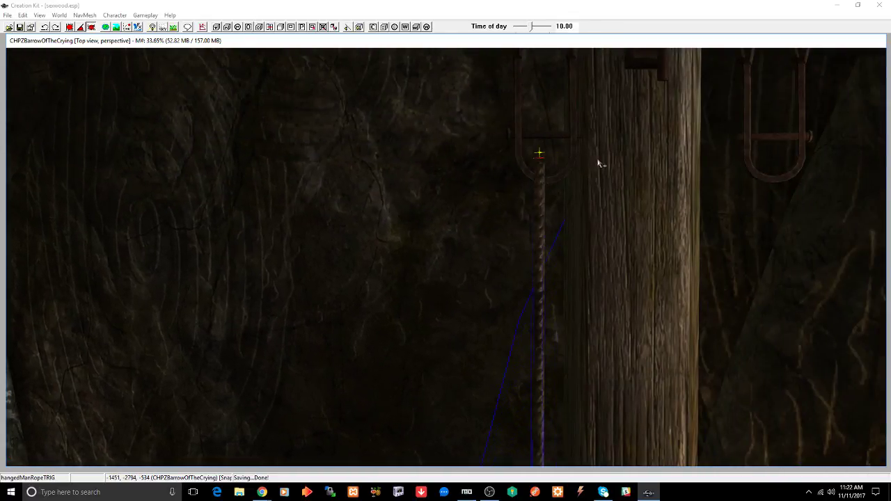
Step: Shift the rope horizontally along its red axis to line up with the pole's shackle, and check the placement from a distance
shift+middle_drag(532, 214, 603, 220)
click(540, 227)
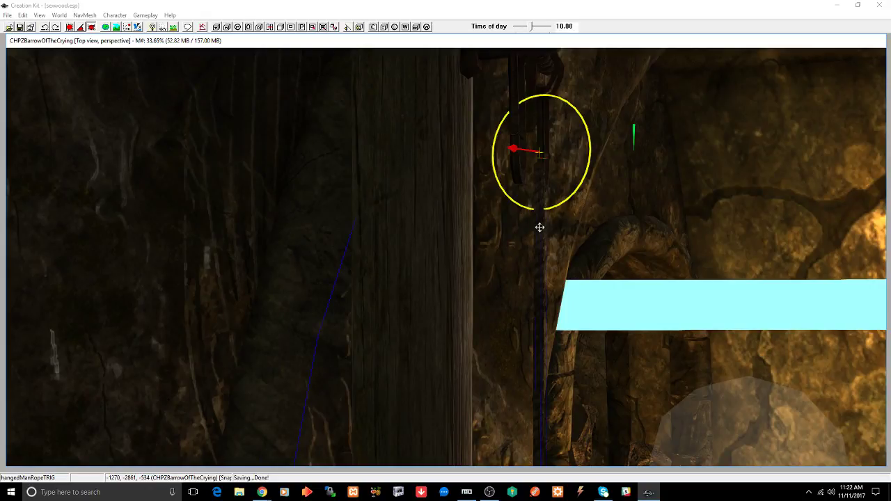
key(e)
mouse_move(543, 231)
mouse_down()
mouse_move(517, 228)
mouse_move(518, 251)
mouse_move(517, 229)
mouse_move(518, 244)
mouse_move(517, 237)
mouse_up()
key(z)
mouse_move(520, 227)
shift+middle_down()
mouse_move(499, 240)
mouse_move(445, 238)
mouse_move(485, 201)
mouse_move(477, 215)
mouse_move(482, 179)
mouse_move(470, 200)
mouse_move(475, 213)
shift+middle_up()
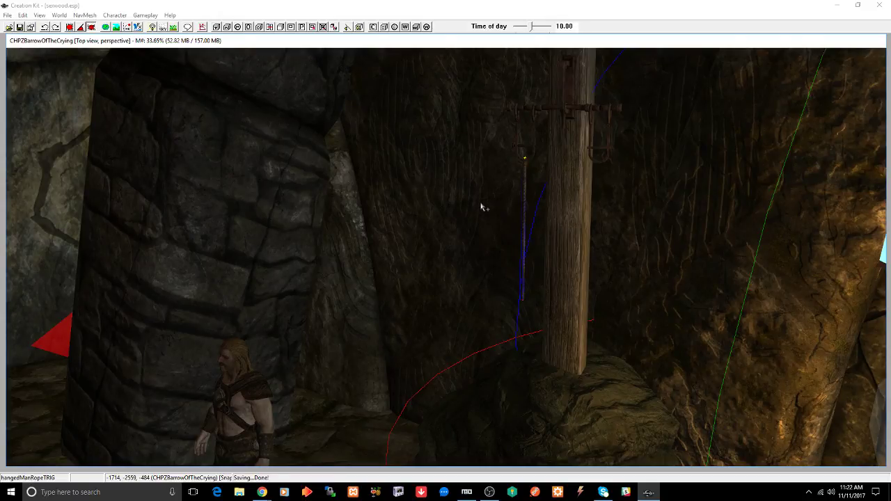
shift+middle_drag(484, 207, 495, 201)
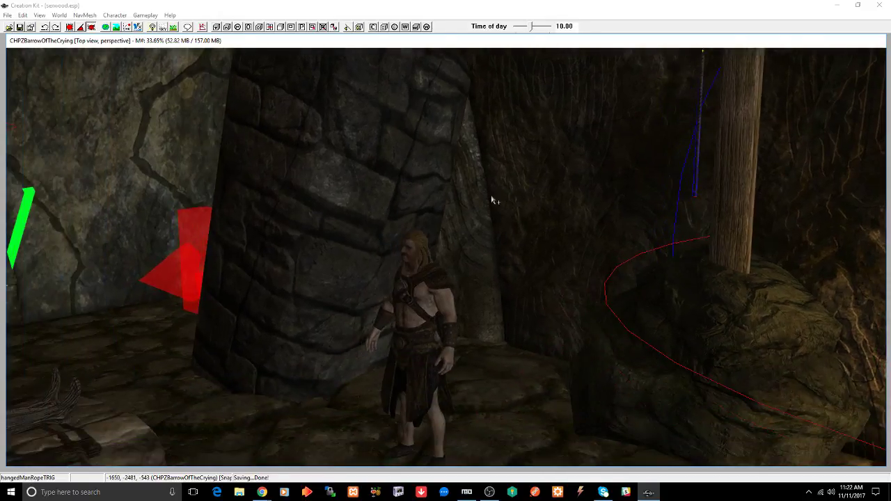
Step: Move the bandit onto the rock and raise it so its head sits at the lower end of the rope beside the pole
drag(418, 304, 694, 193)
key(z)
mouse_move(694, 193)
right_down()
mouse_move(724, 193)
mouse_move(696, 187)
right_up()
mouse_move(695, 187)
middle_down()
mouse_move(695, 203)
mouse_move(697, 194)
middle_up()
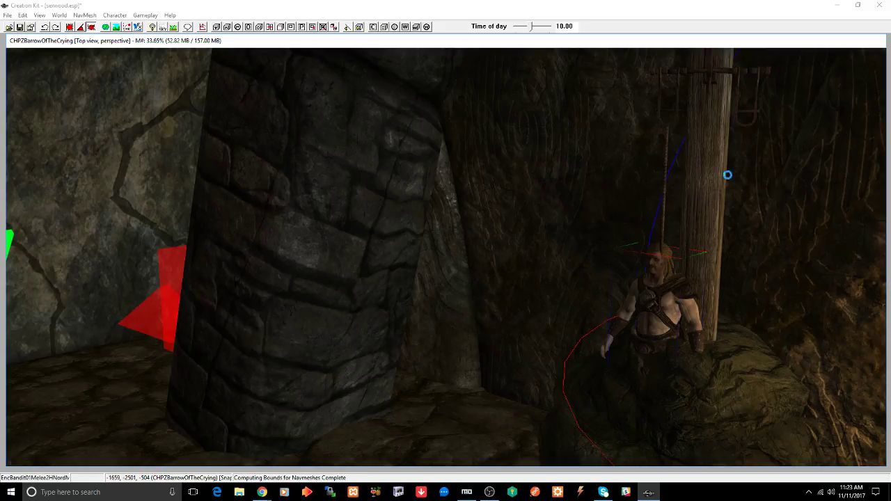
Step: Filter the static objects by "post" and preview CasPlatRailPost01
drag(890, 21, 353, 32)
double_click(248, 39)
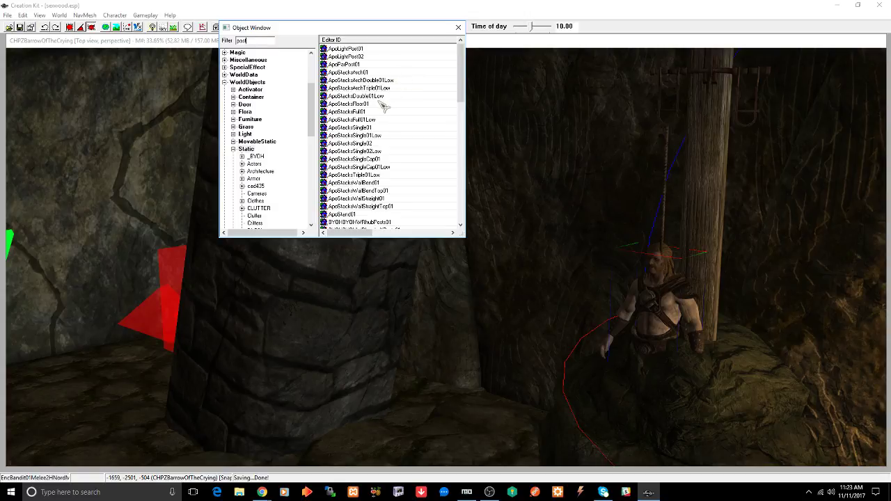
scroll(384, 105, down, 3)
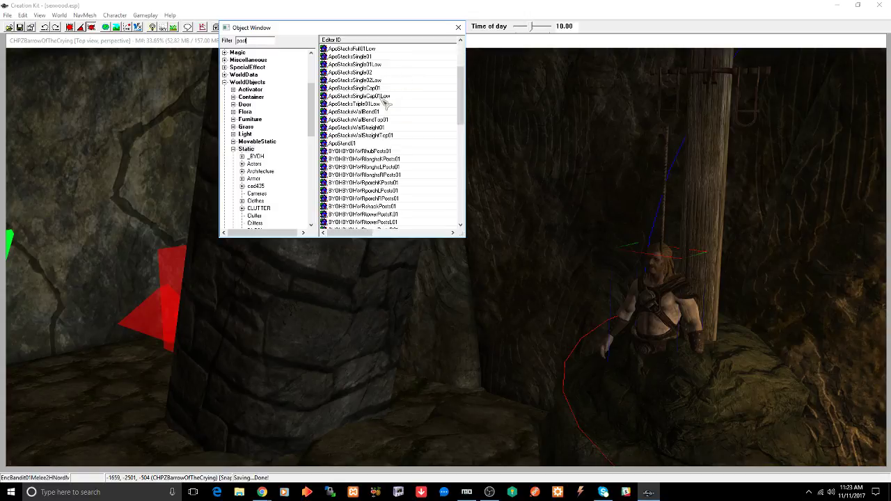
scroll(384, 103, down, 6)
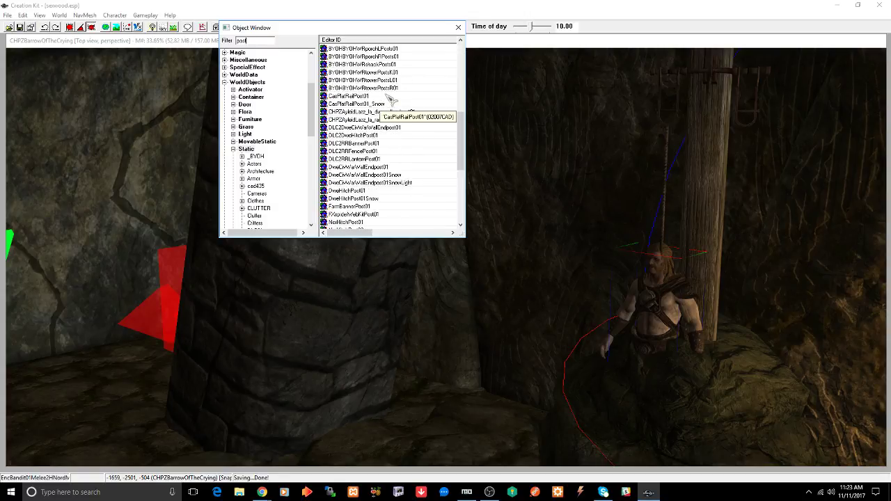
right_click(352, 97)
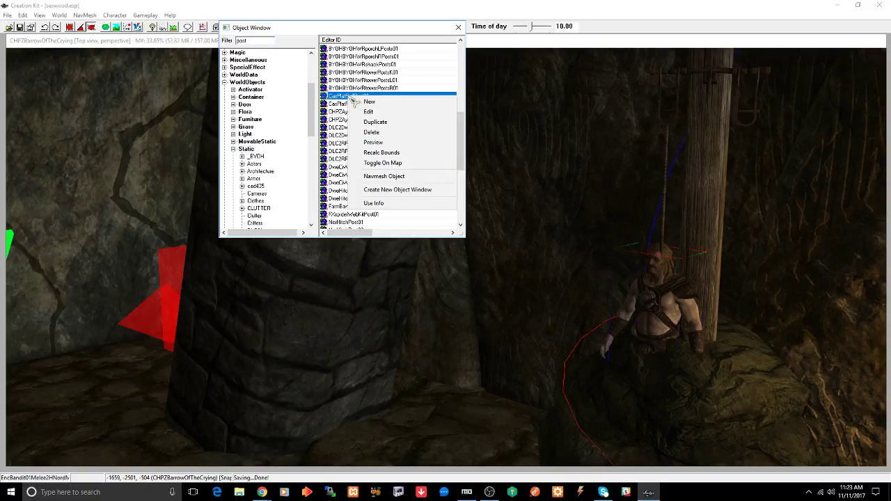
click(373, 143)
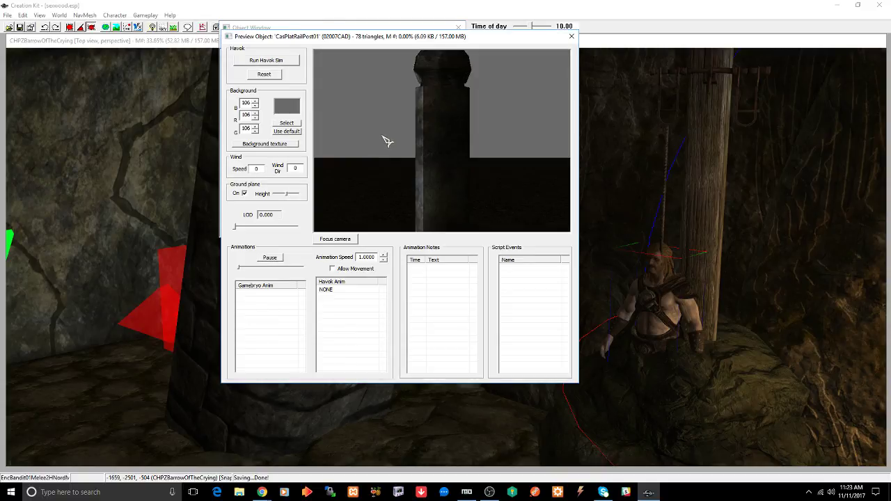
drag(380, 39, 646, 23)
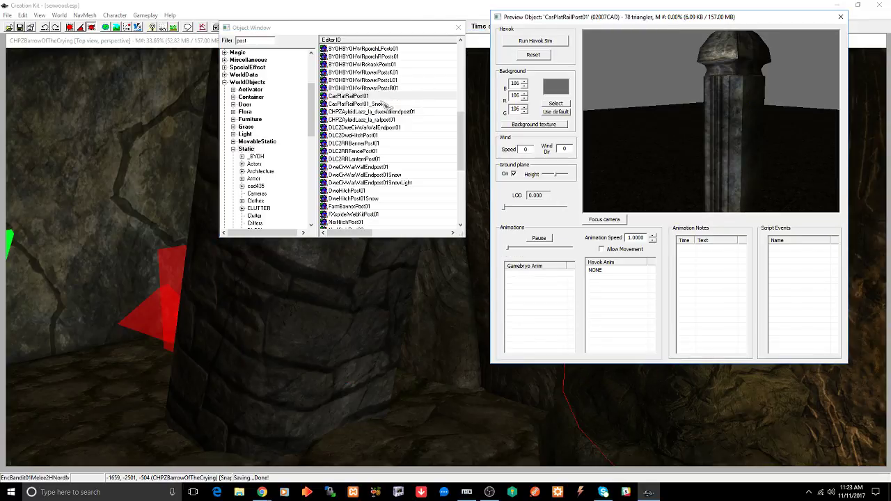
Step: Preview the DLC2DweHitchPost01 and DweHitchPost01 statics as alternative hanging posts
click(373, 137)
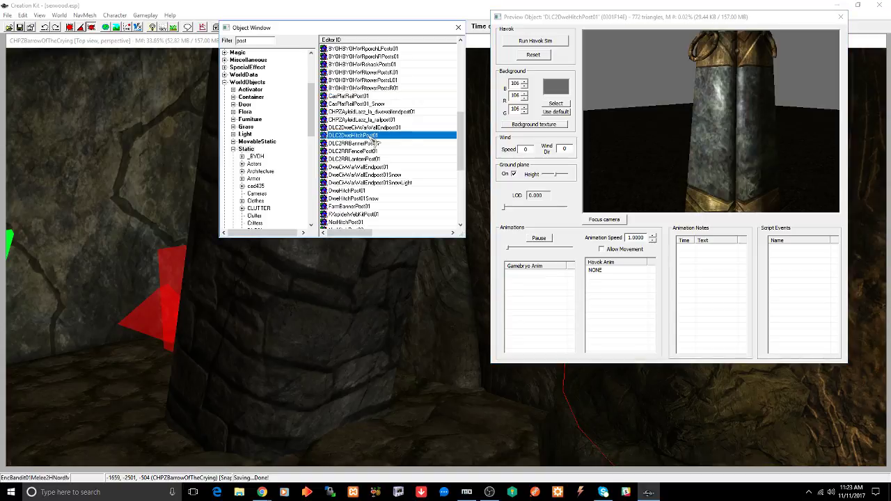
click(662, 109)
scroll(662, 109, down, 5)
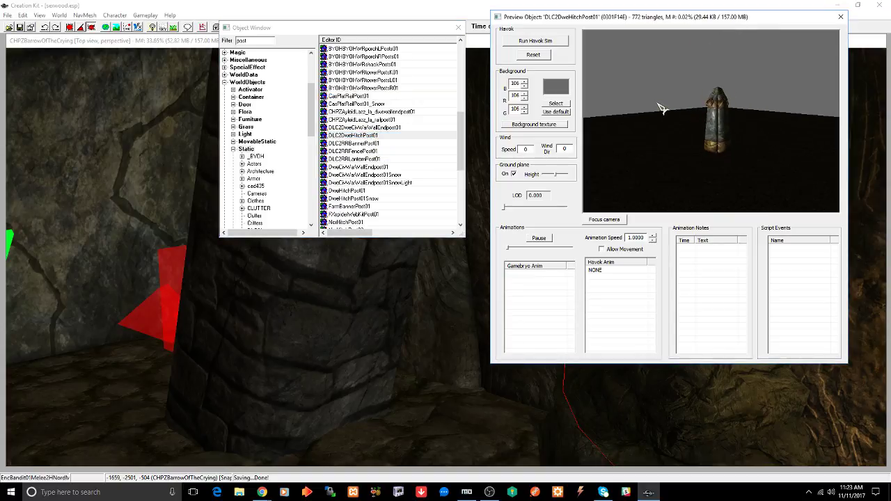
click(346, 191)
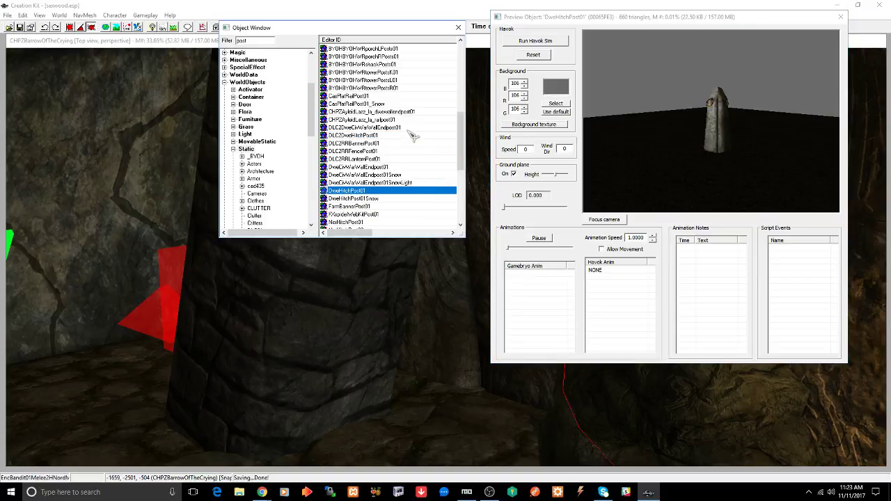
scroll(412, 132, down, 1)
scroll(413, 132, down, 1)
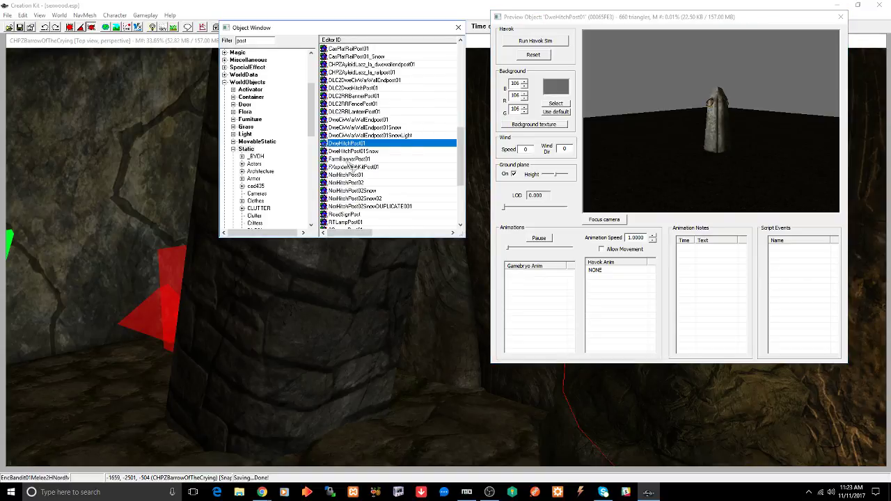
Step: Compare previews of FarmBannerPost01, NorHitchPost01, RoadSignPost and RTLampPost01, and close the preview with RTLampPost01 chosen
click(352, 159)
click(626, 116)
scroll(696, 91, down, 5)
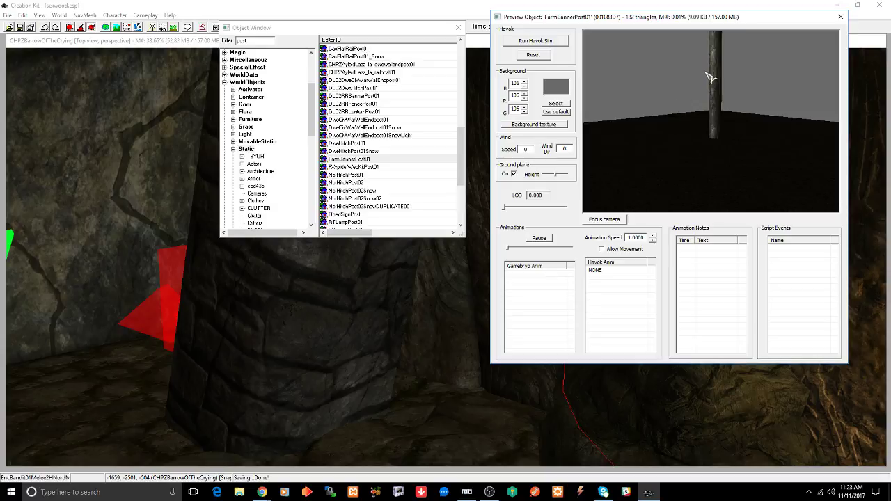
mouse_move(704, 92)
middle_down()
mouse_move(700, 98)
mouse_move(706, 89)
middle_up()
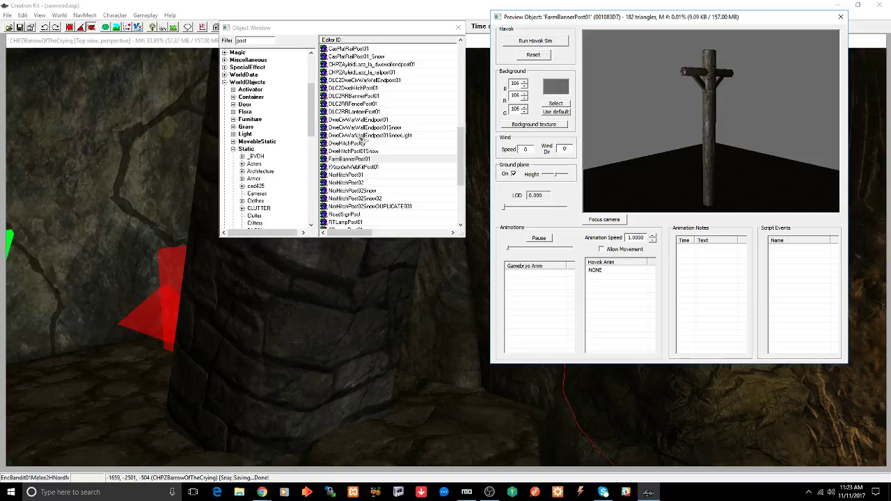
click(358, 176)
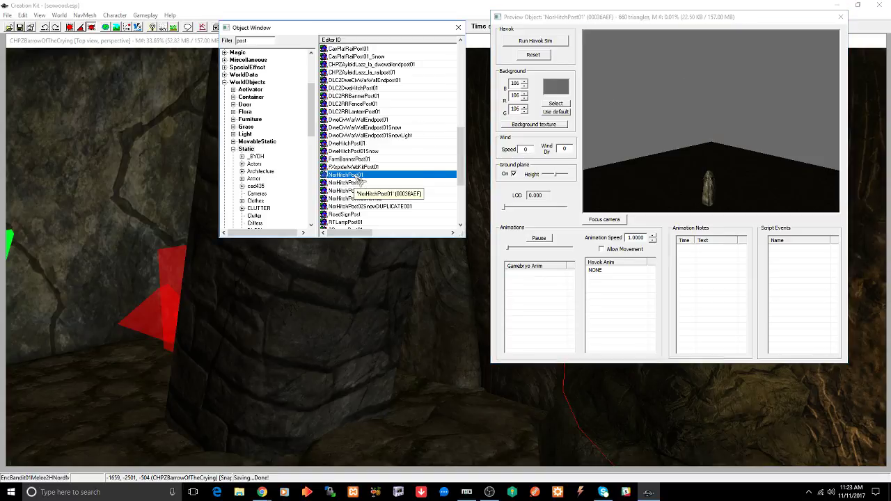
click(350, 160)
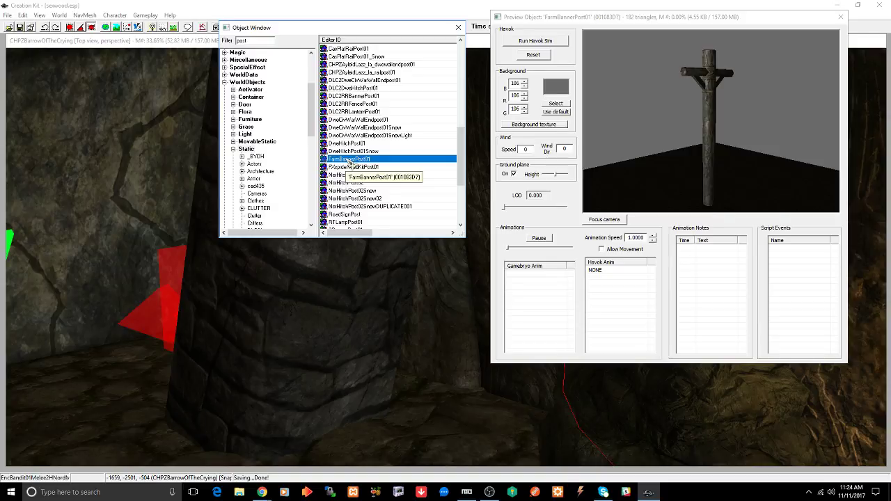
click(353, 215)
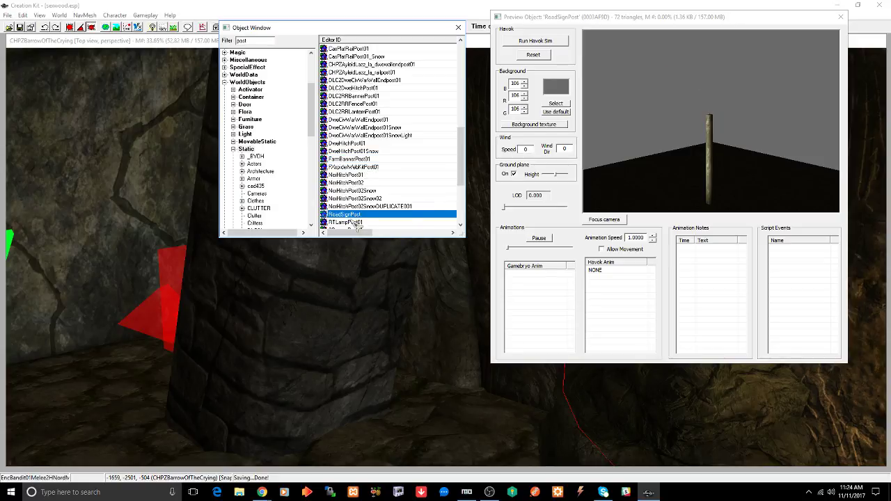
click(353, 223)
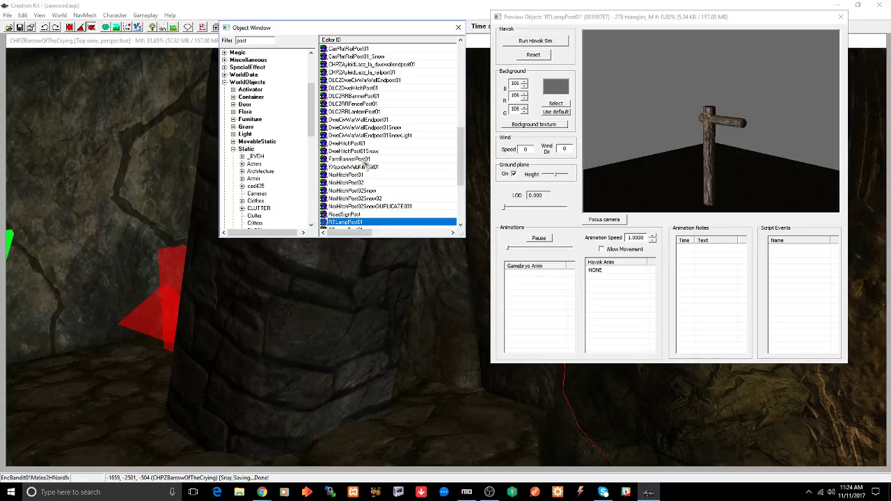
scroll(363, 162, down, 1)
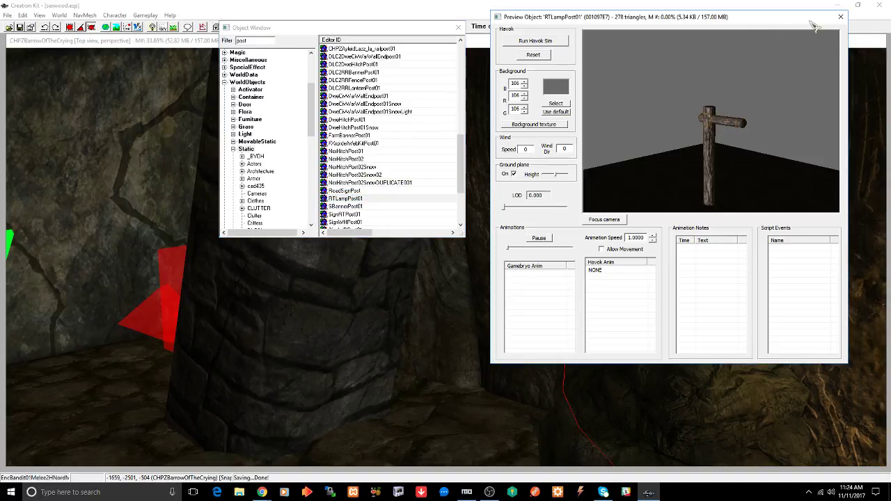
click(840, 17)
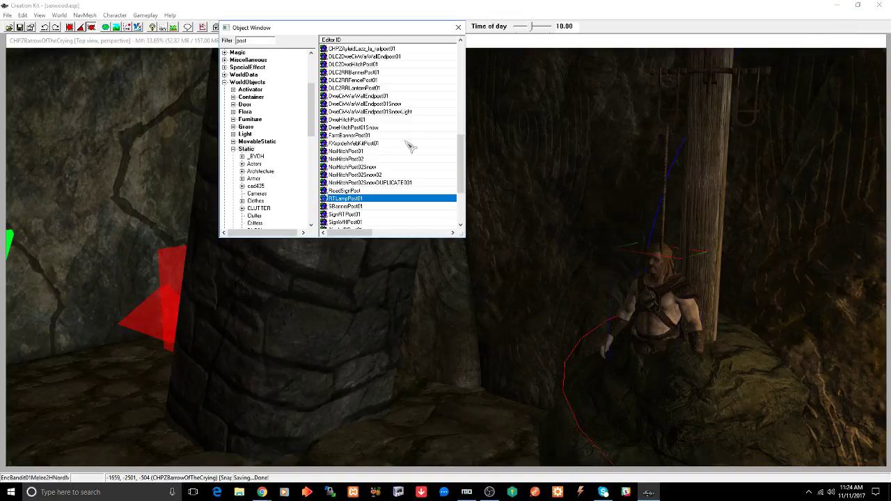
Step: Place an RTLampPost01 in the chamber near the torture pole and add the rope and bandit to the selection
click(585, 156)
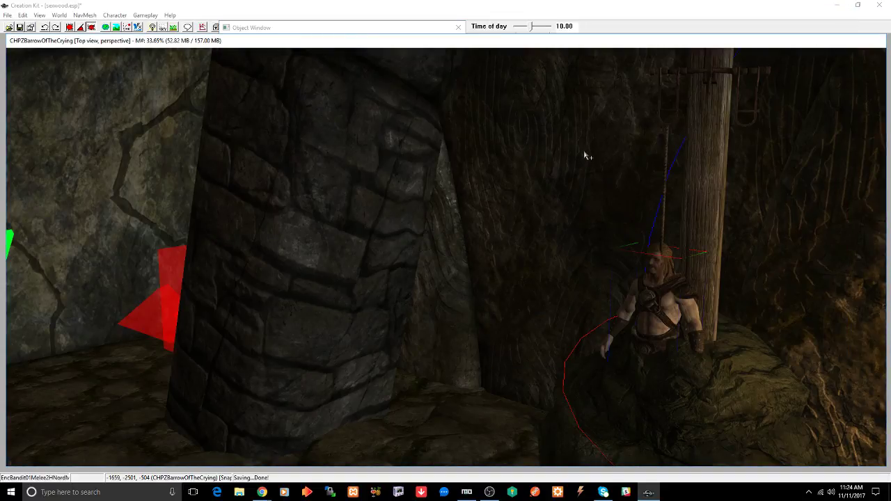
scroll(584, 155, down, 3)
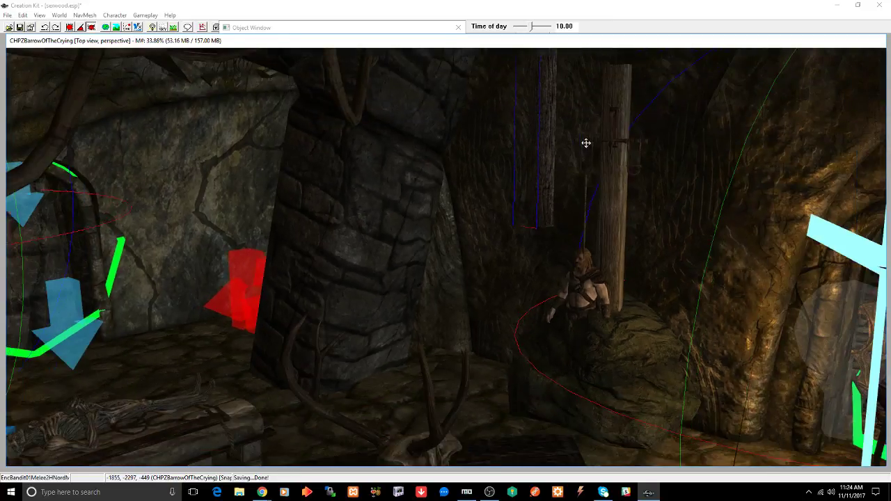
mouse_move(579, 155)
middle_down()
mouse_move(582, 173)
mouse_move(581, 165)
middle_up()
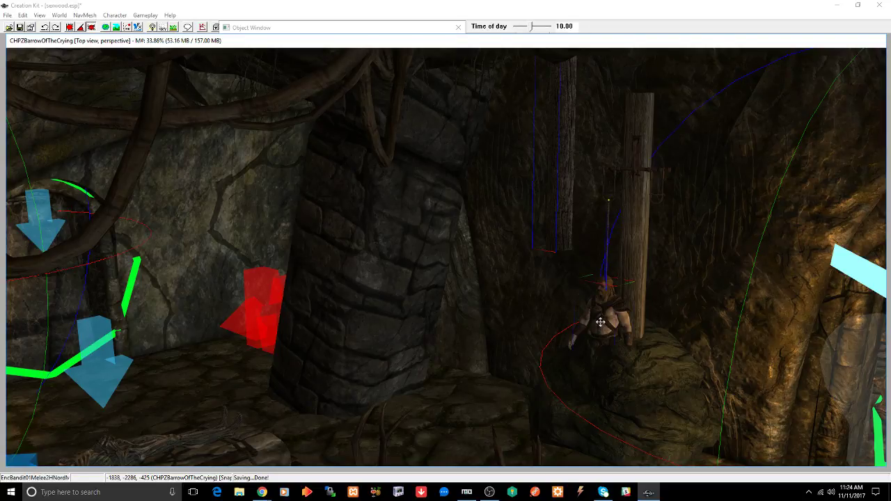
Step: Move the lamp post, rope and bandit together out of the chamber into the empty space beyond its walls
key(t)
scroll(603, 244, down, 10)
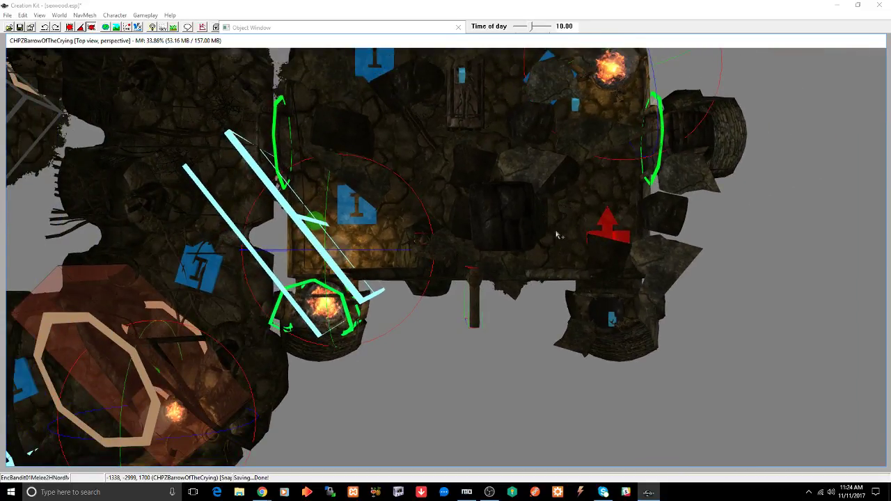
key(x)
key(y)
drag(430, 204, 478, 309)
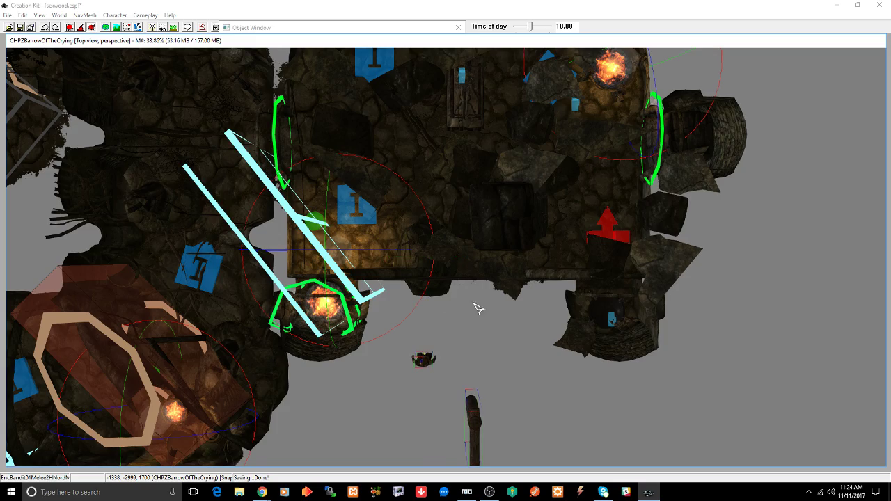
shift+middle_drag(495, 320, 483, 274)
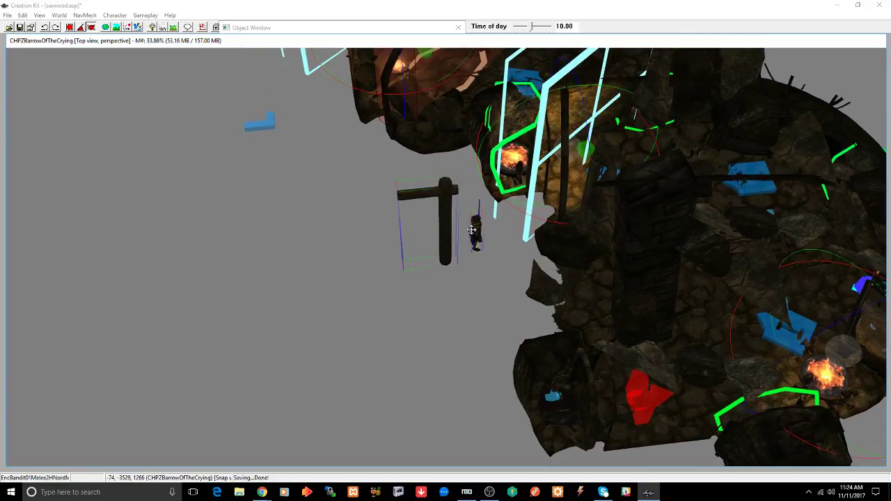
drag(472, 229, 404, 316)
Step: Open the hangedManScript properties of the hangedManRopeTRIG rope
shift+middle_drag(424, 297, 379, 279)
scroll(373, 276, up, 10)
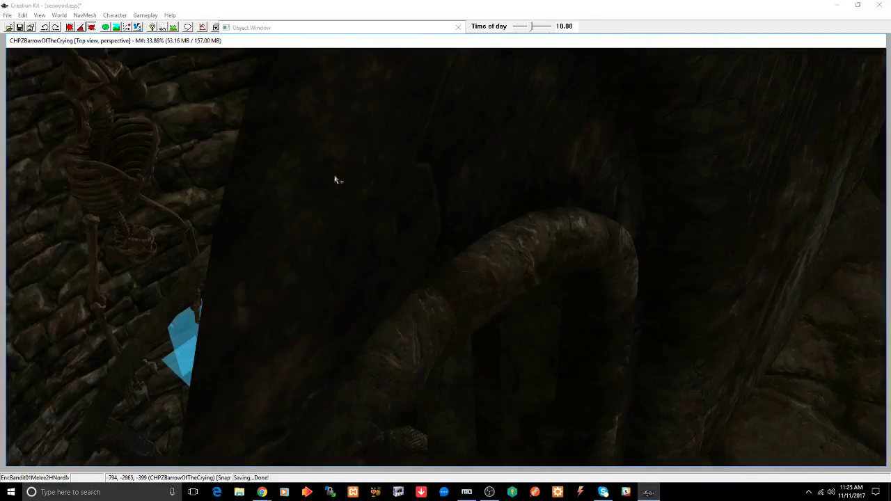
middle_drag(335, 176, 433, 190)
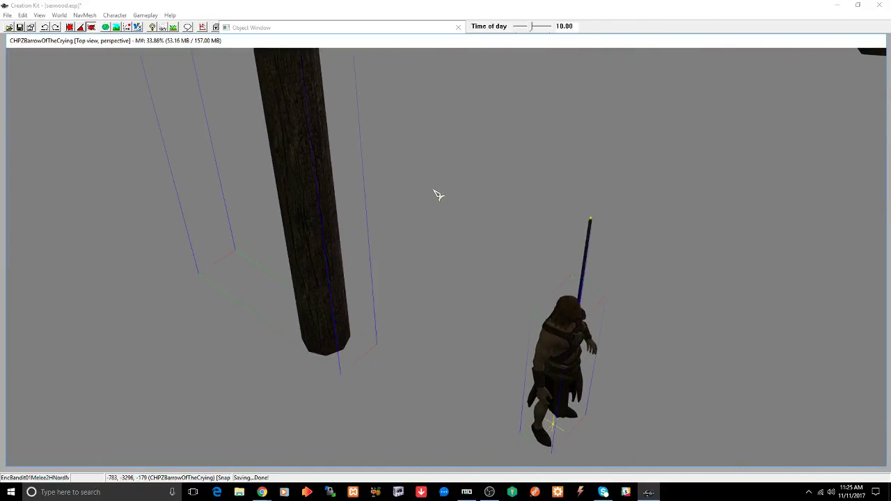
click(570, 310)
shift+middle_drag(591, 294, 562, 276)
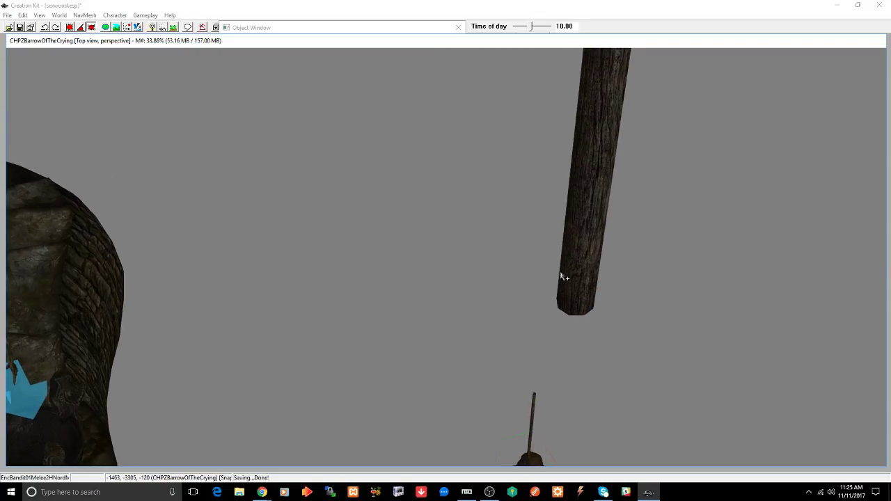
double_click(534, 420)
click(403, 217)
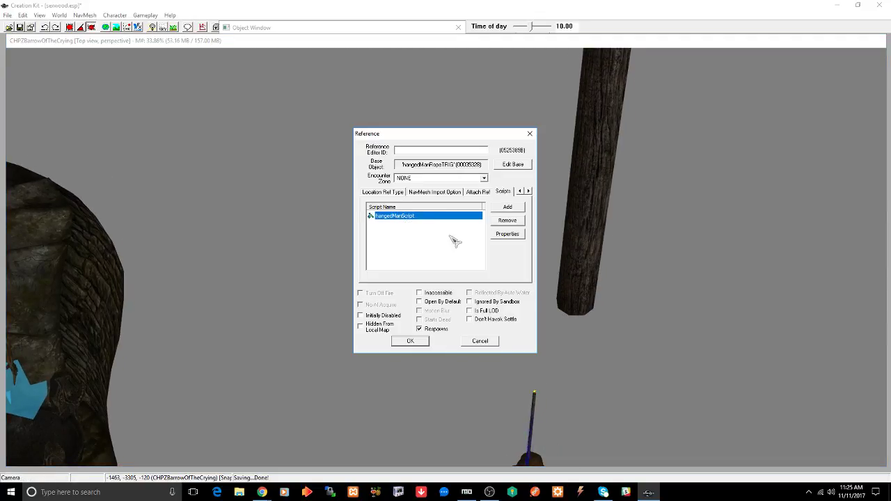
click(512, 234)
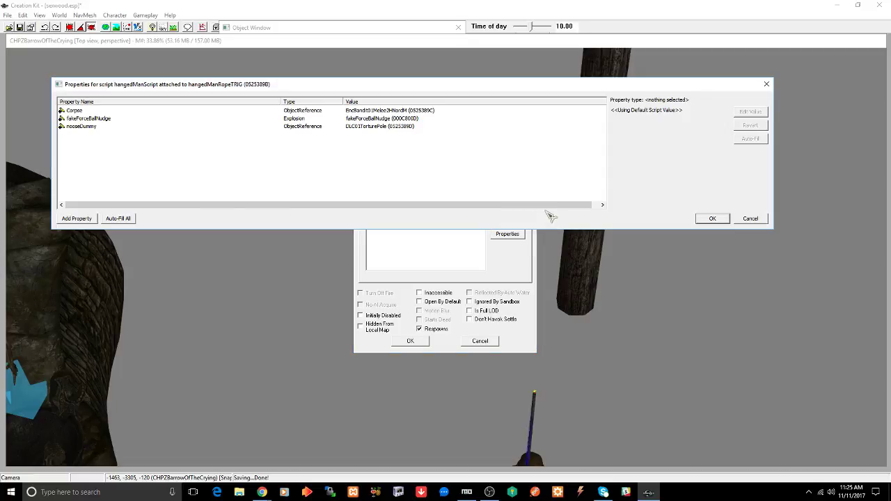
Step: Set the nooseDummy property to the RTLampPost01 reference picked in the cell and accept the script properties
click(75, 127)
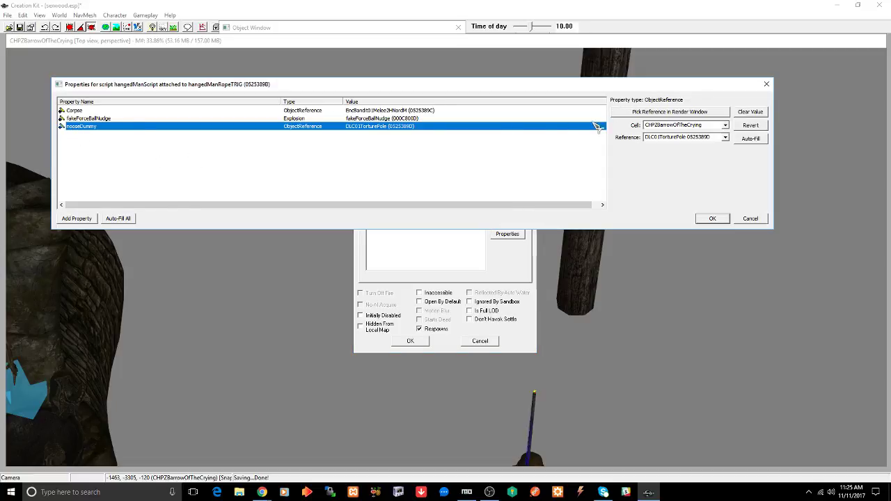
click(667, 113)
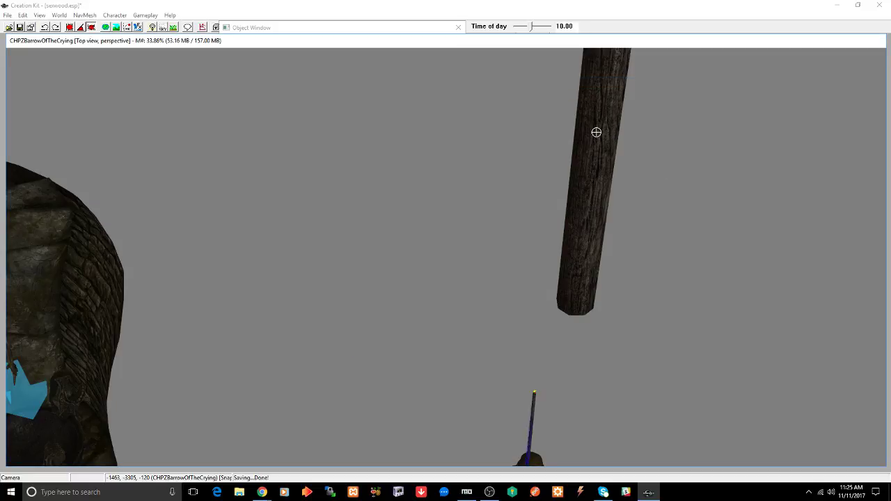
click(596, 133)
click(319, 28)
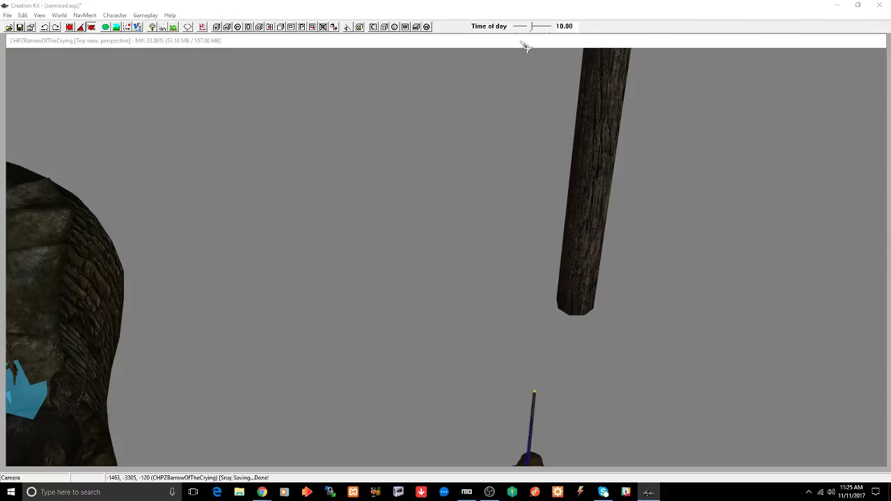
click(522, 43)
key(Escape)
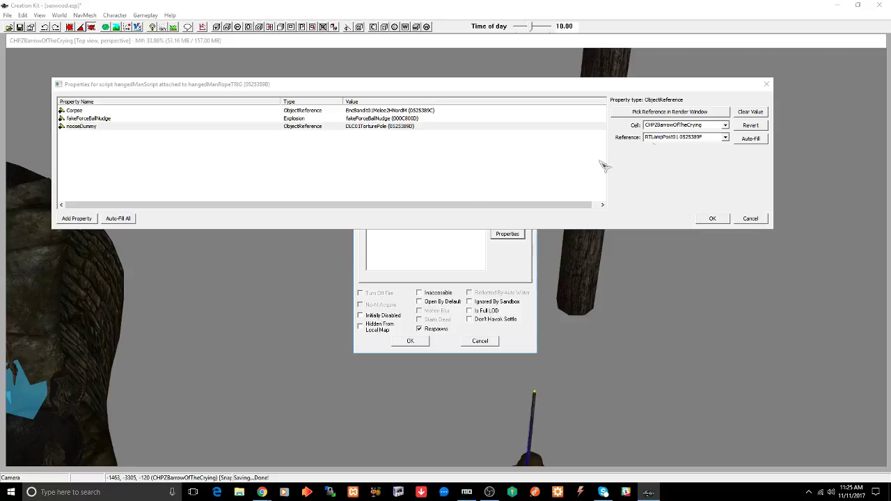
click(712, 219)
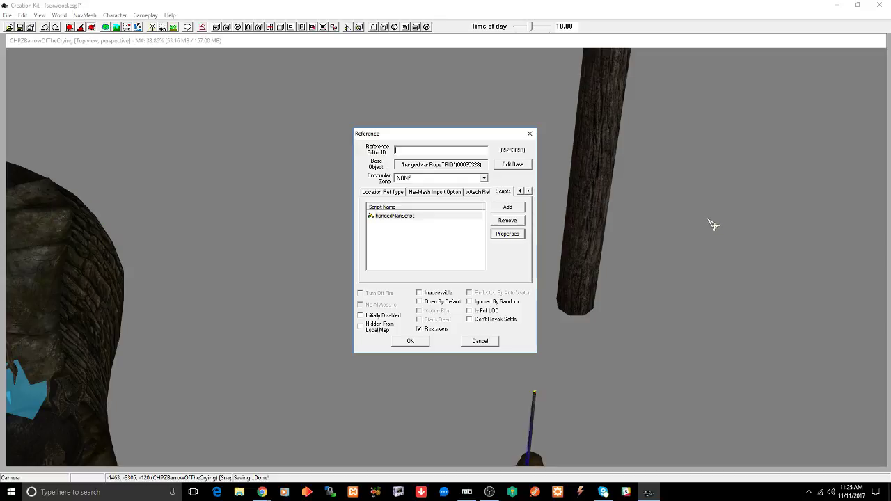
Step: Accept the rope's reference settings, select the rope again and save the plugin
click(410, 342)
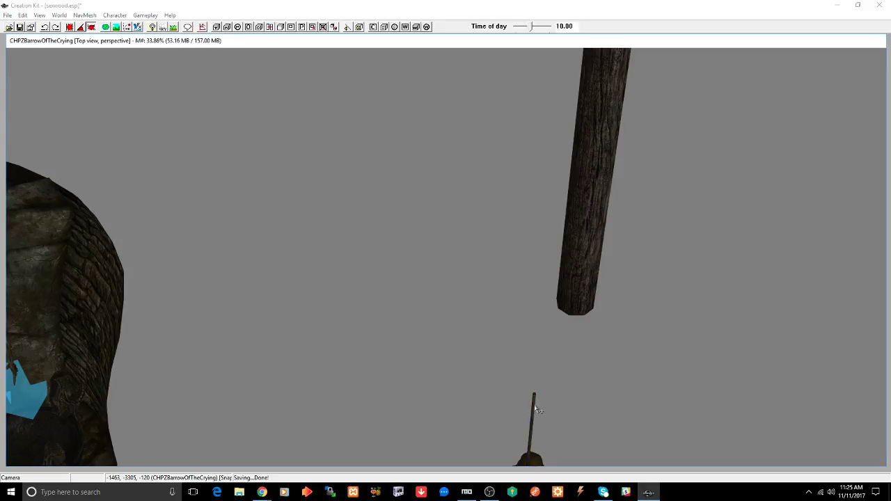
click(533, 406)
key(ctrl+s)
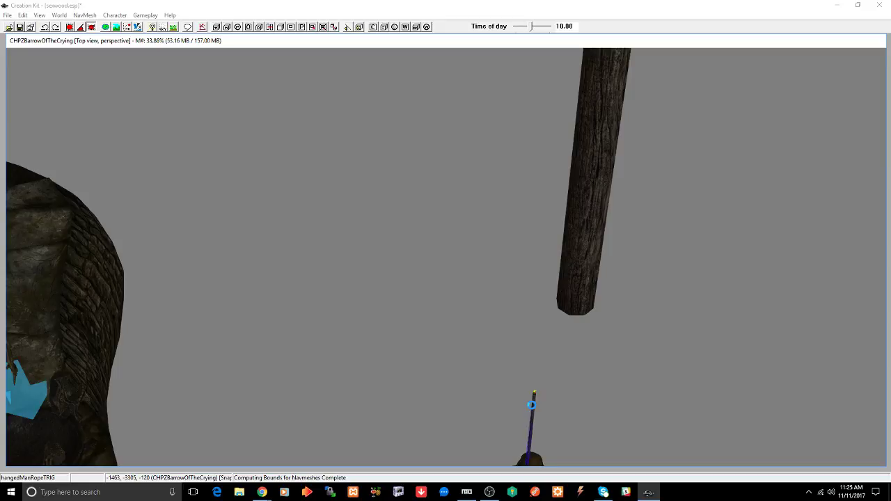
Step: Raise the hangedManRopeTRIG rope and move it sideways so it hangs from the outer end of the lamp post's crossarm
key(z)
drag(533, 411, 561, 102)
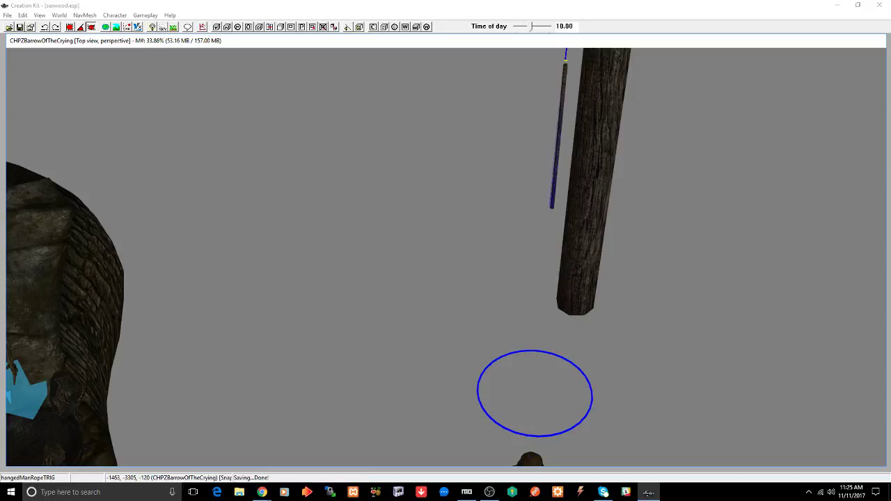
mouse_move(569, 104)
middle_down()
mouse_move(576, 122)
mouse_move(569, 115)
middle_up()
key(shift)
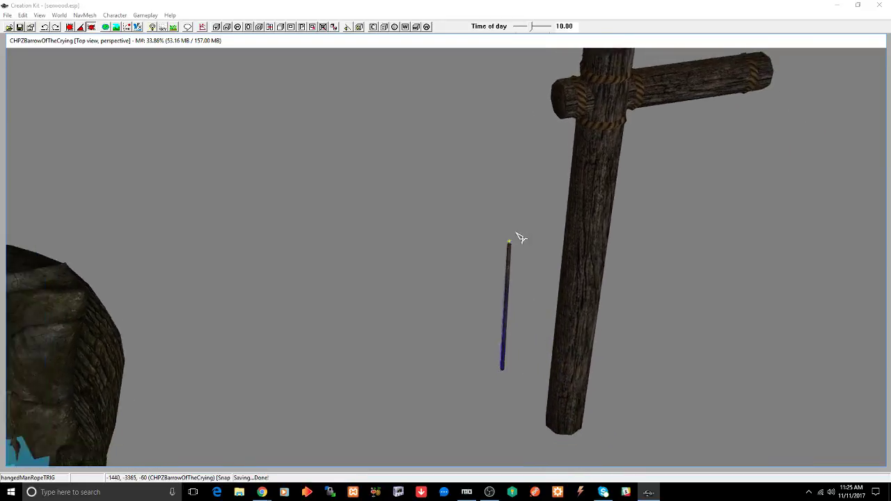
shift+middle_drag(521, 239, 497, 214)
drag(497, 213, 807, 213)
scroll(764, 191, down, 5)
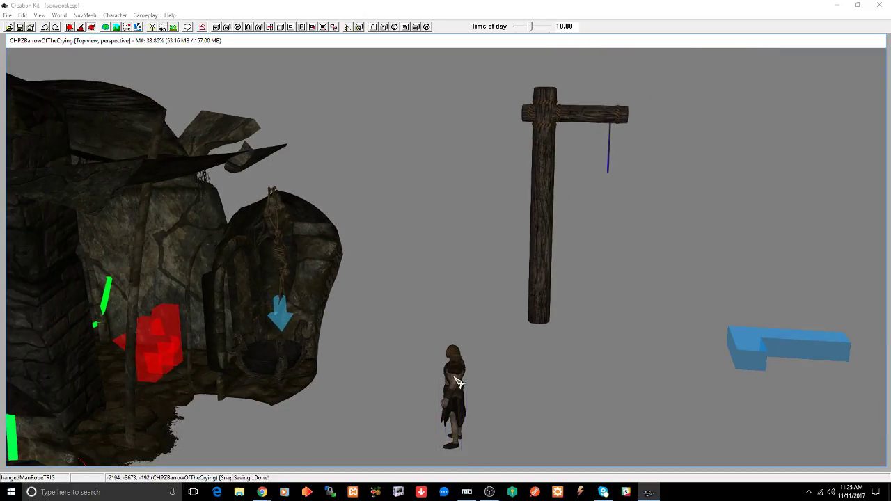
Step: Move the bandit beneath the rope, turn him to face away from the post's side and raise his head to the rope's end
drag(457, 382, 603, 287)
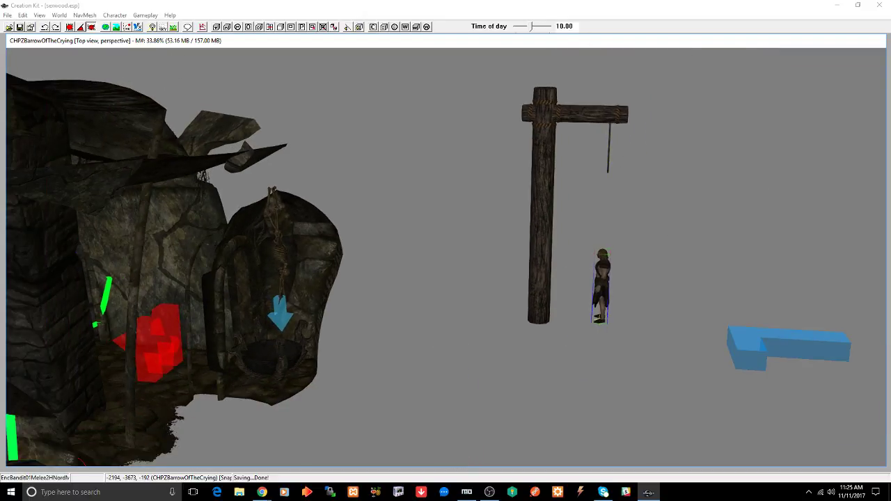
right_drag(603, 287, 623, 287)
drag(610, 279, 609, 198)
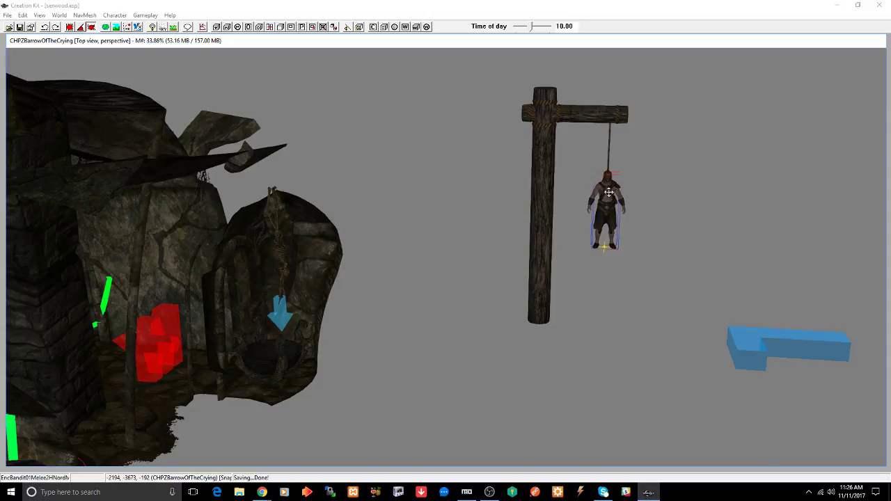
Step: Align the bandit with the rope in depth and adjust his height so he hangs directly below it
shift+middle_drag(609, 192, 560, 192)
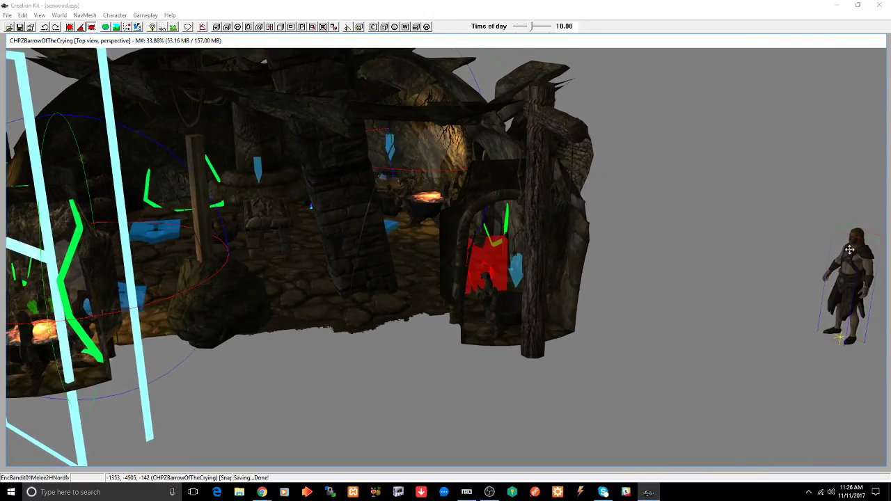
drag(850, 250, 572, 229)
key(z)
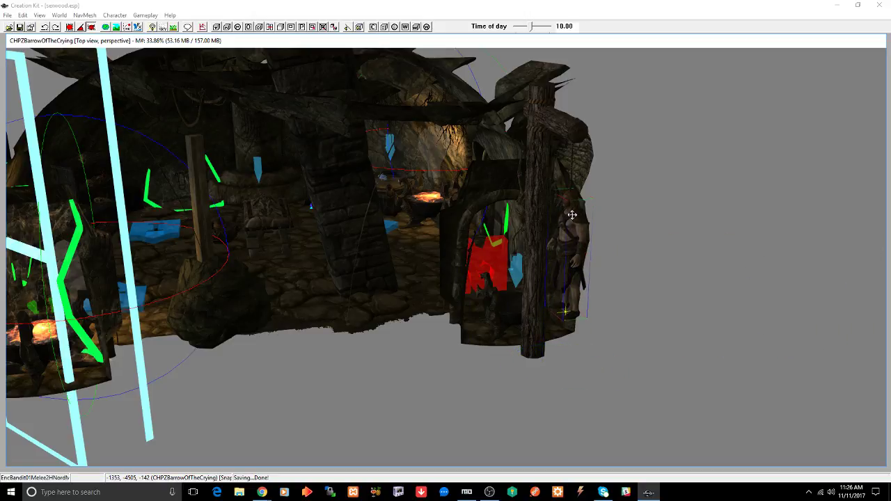
shift+middle_drag(571, 216, 517, 215)
scroll(601, 222, up, 4)
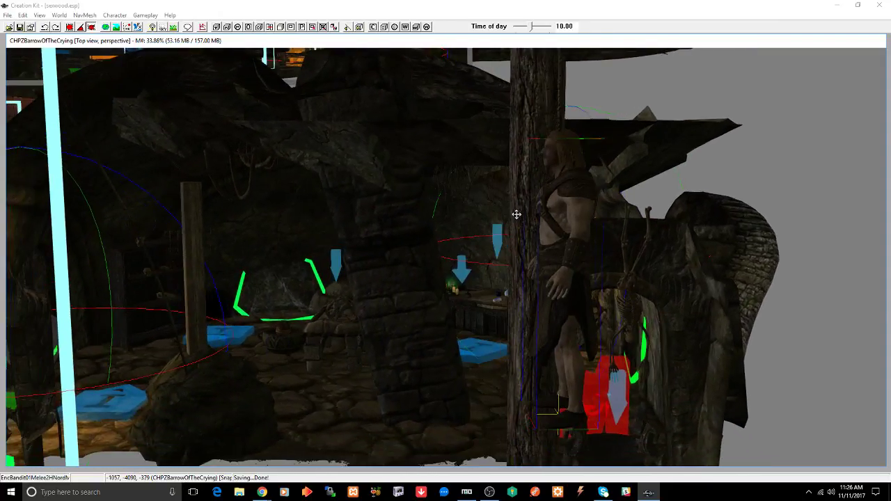
Step: Delete the wooden torture pole and the CaveGRockL01 rock at its base from the embalming chamber
click(193, 208)
ctrl+click(227, 401)
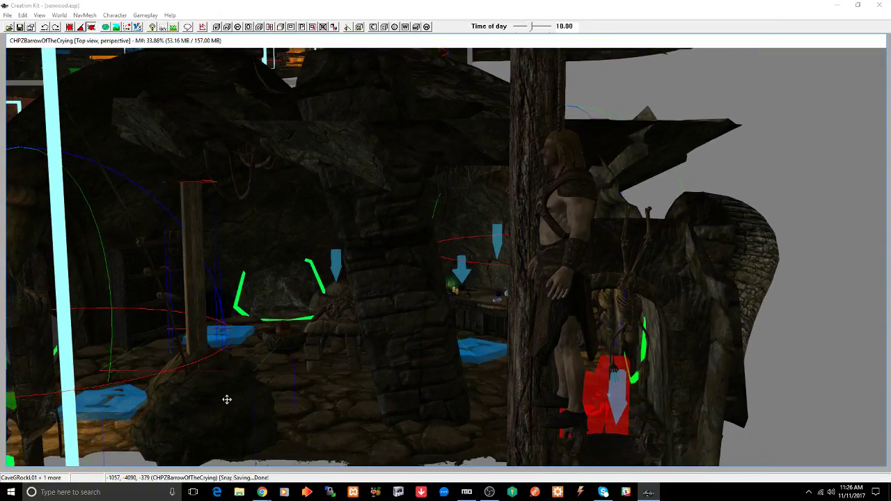
key(Delete)
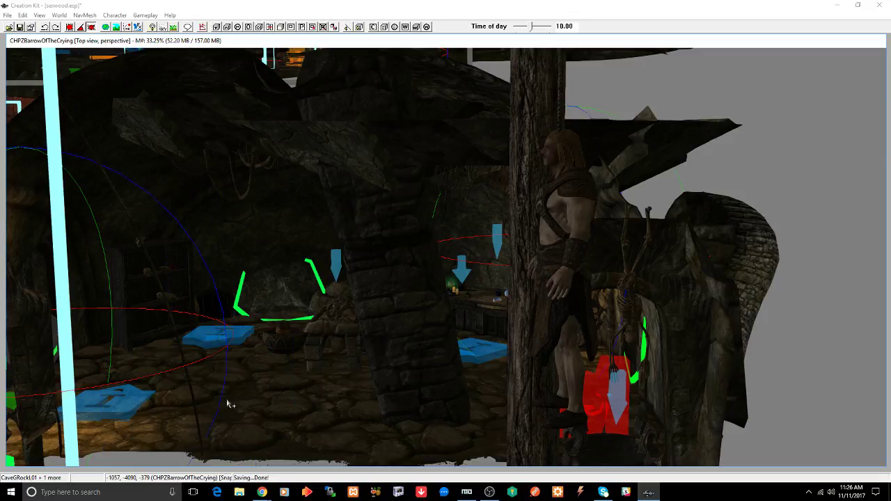
Step: Select the lamp post, rope and bandit together and move them across the cell, past the side passages toward the large hall
scroll(448, 340, down, 2)
shift+middle_drag(448, 339, 486, 341)
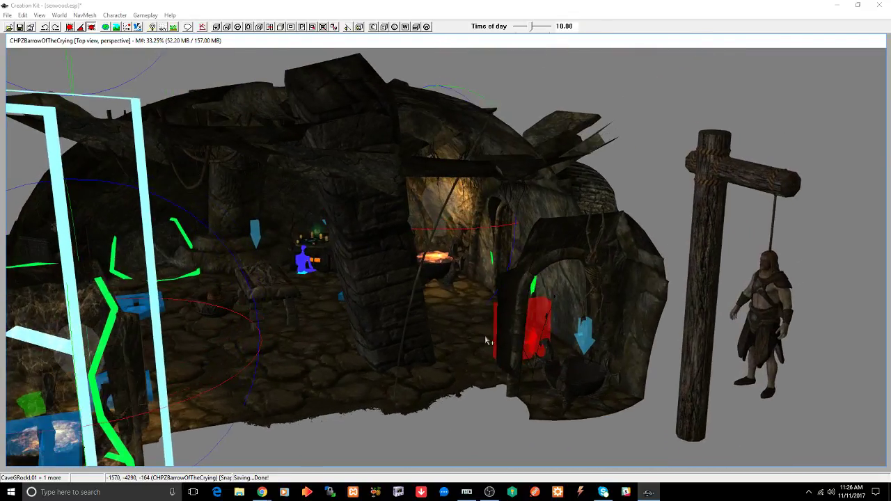
click(714, 229)
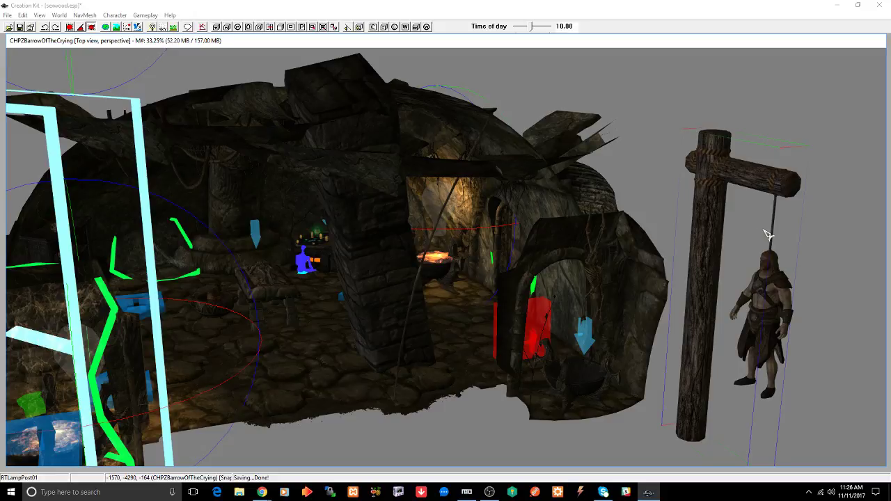
click(774, 293)
drag(774, 292, 324, 282)
key(t)
scroll(334, 279, down, 6)
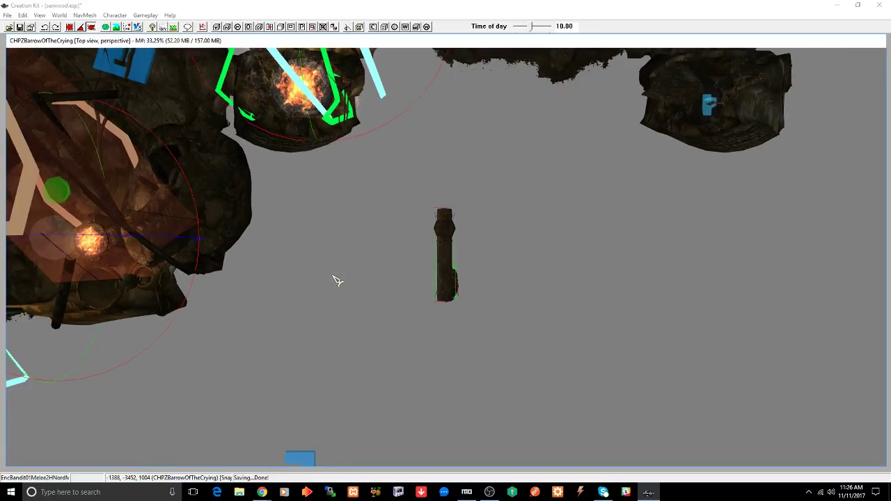
scroll(339, 275, down, 5)
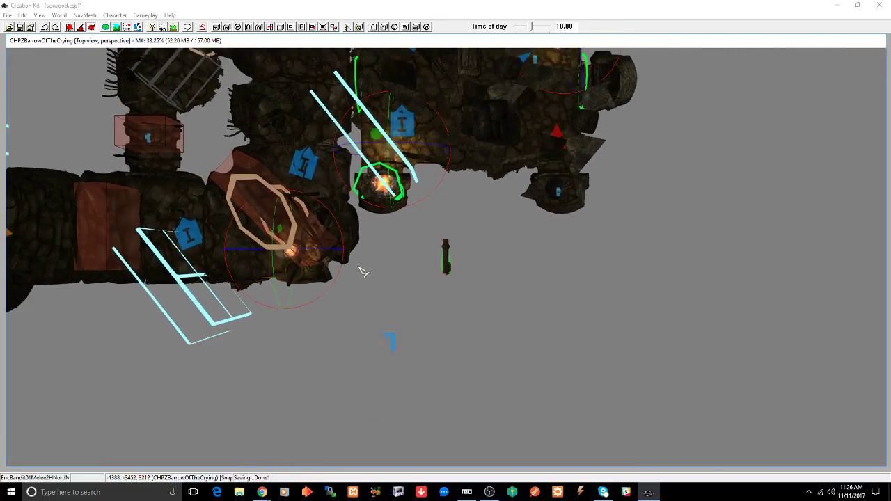
middle_drag(561, 179, 654, 207)
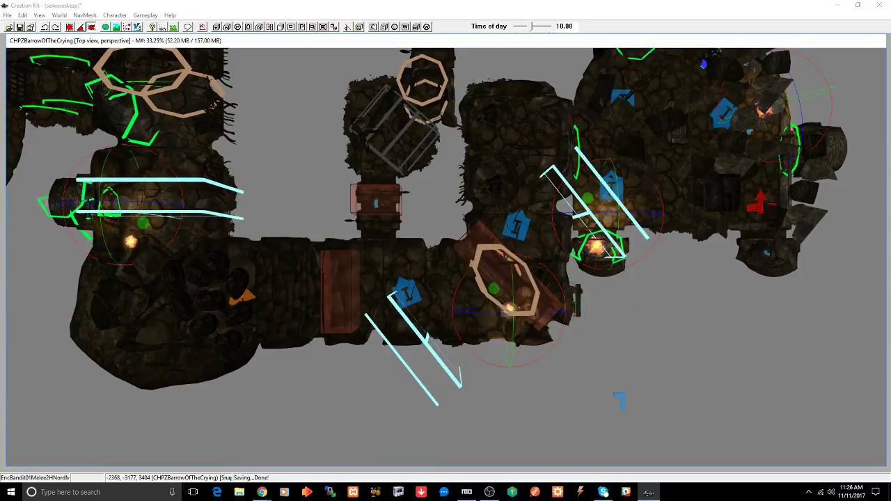
middle_drag(302, 135, 414, 217)
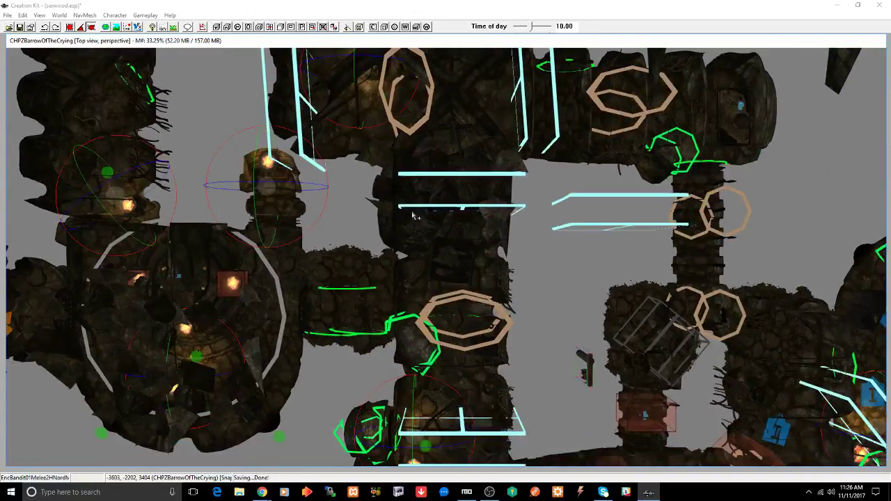
drag(586, 354, 850, 123)
Step: Move the lamp post, rope and bandit group over the floor of the large hall
middle_drag(836, 149, 759, 209)
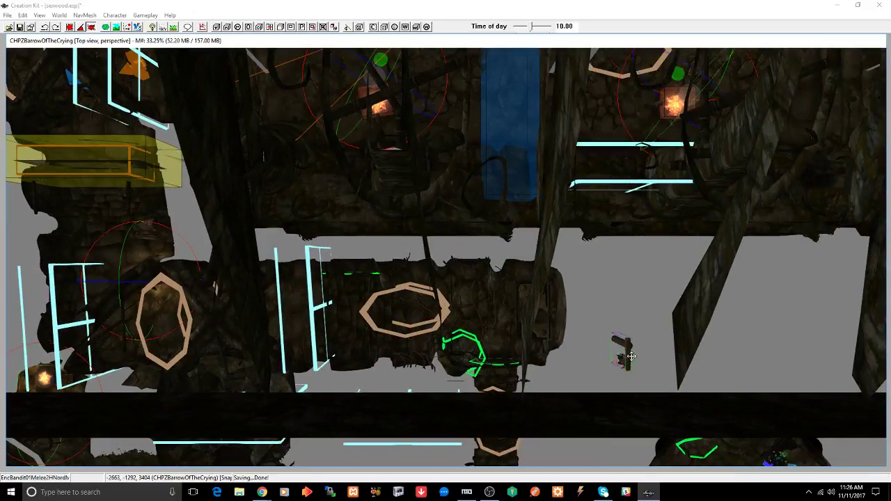
click(631, 356)
drag(627, 359, 725, 411)
middle_drag(703, 414, 684, 418)
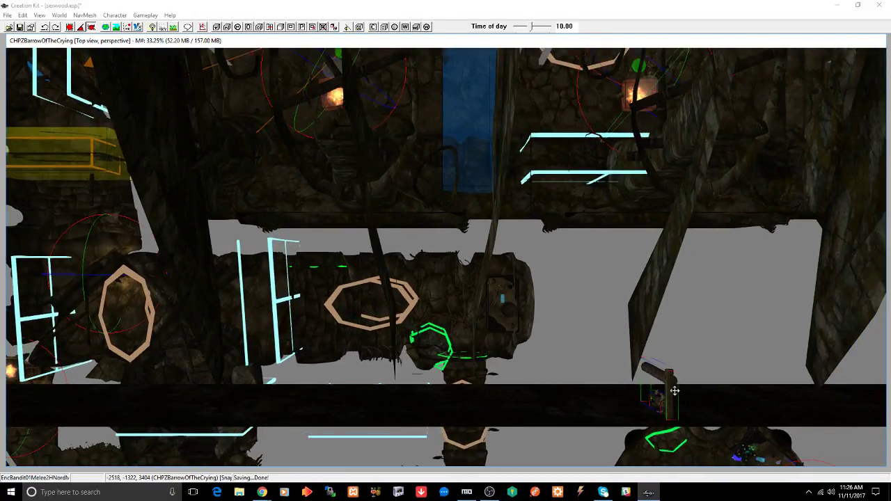
middle_drag(607, 146, 588, 206)
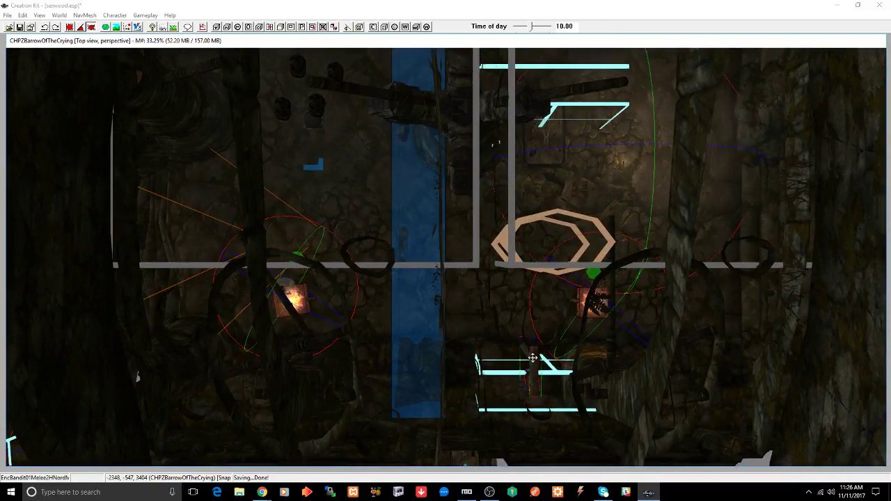
drag(533, 359, 752, 162)
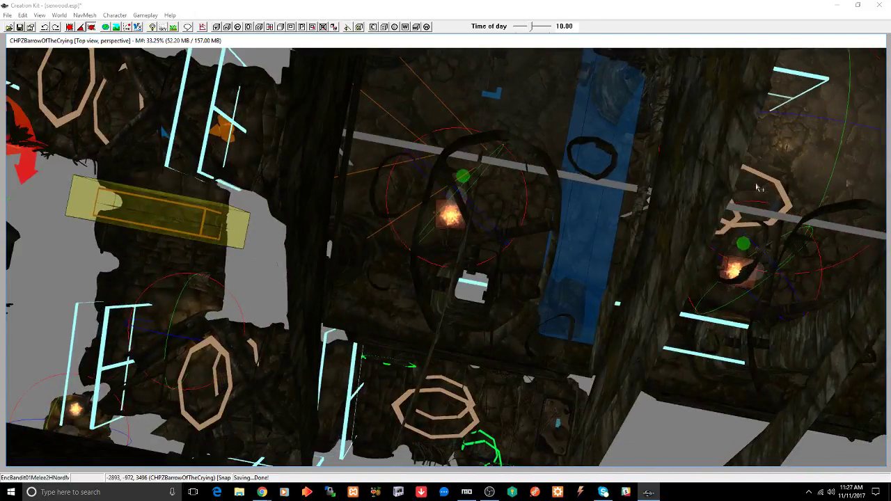
Step: Lower the lamp post, rope and bandit group from the hall's ceiling height down toward its stone steps
key(shift+f)
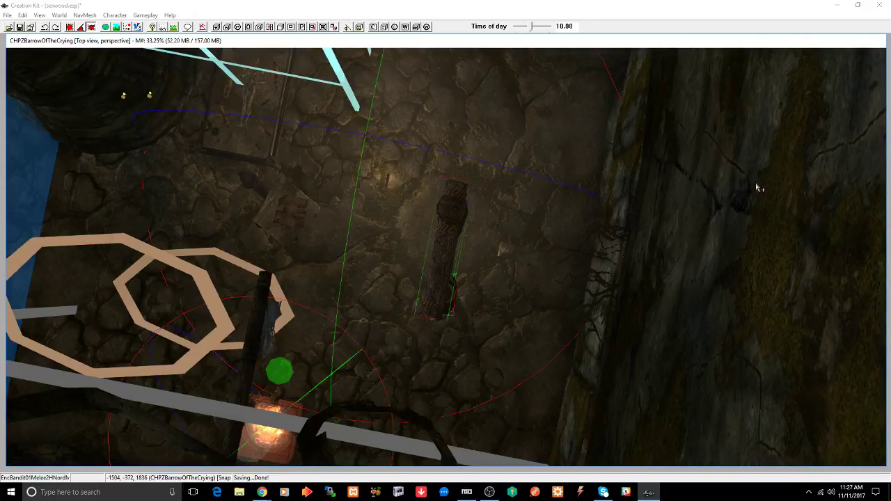
shift+middle_drag(591, 230, 508, 130)
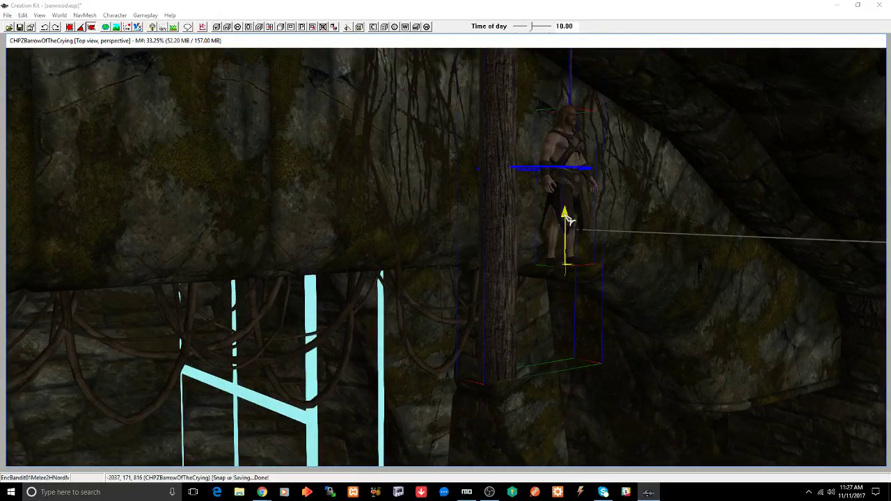
drag(566, 216, 567, 463)
middle_drag(569, 211, 556, 163)
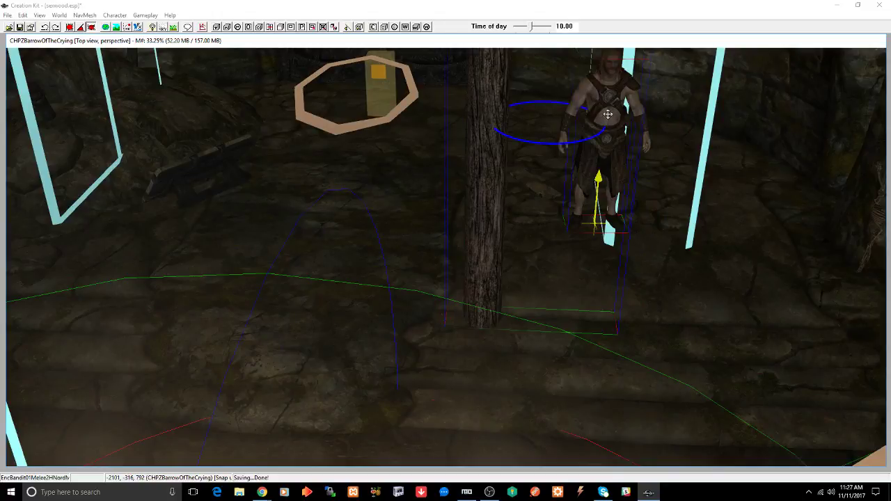
drag(608, 115, 591, 363)
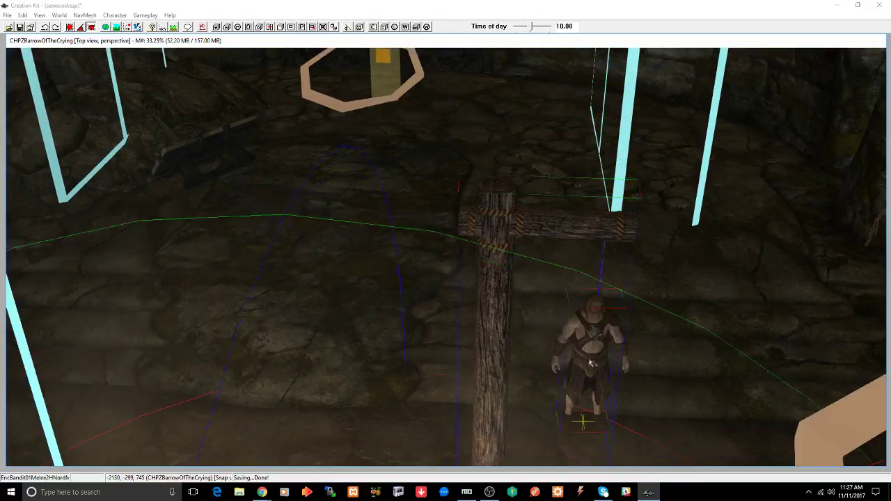
Step: Shift the hanging group off the stone steps onto the flat floor in front of the arched door
middle_drag(590, 361, 592, 358)
shift+middle_drag(540, 279, 591, 240)
key(Delete)
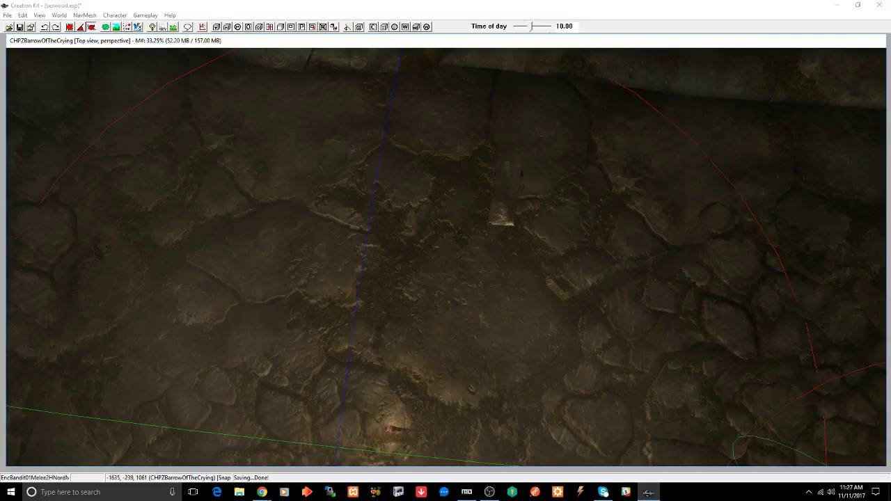
shift+middle_drag(498, 268, 496, 296)
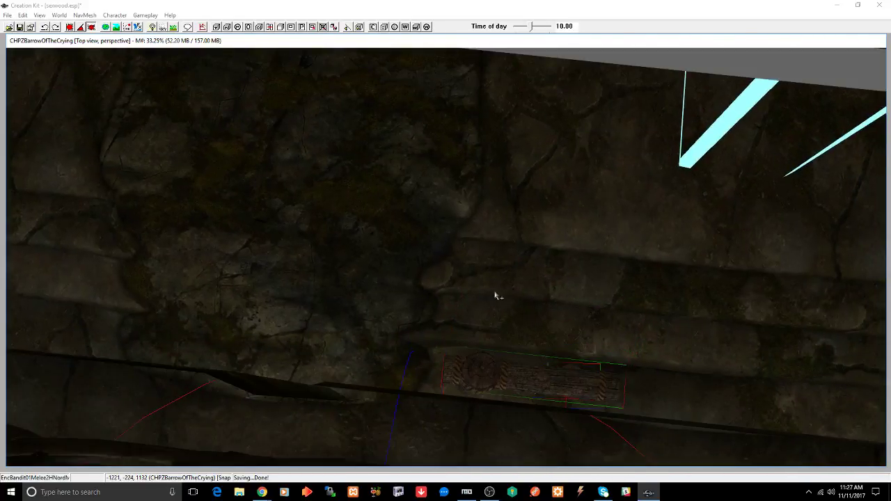
drag(521, 380, 592, 88)
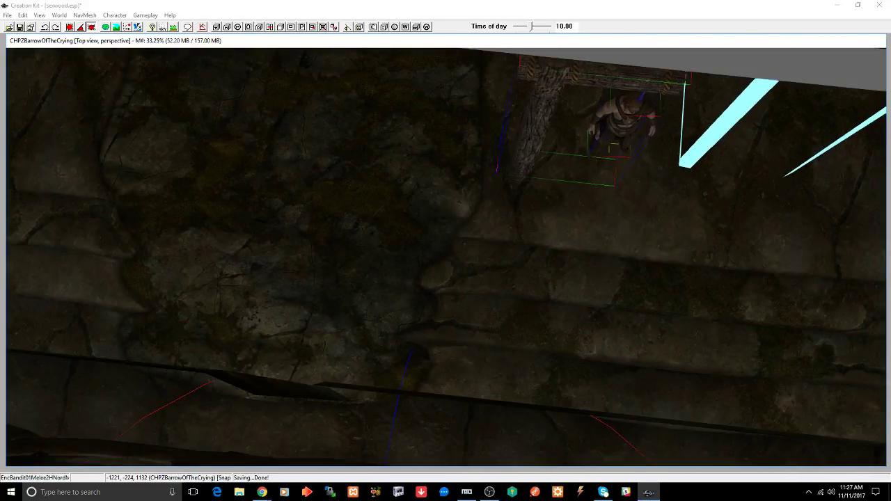
key(t)
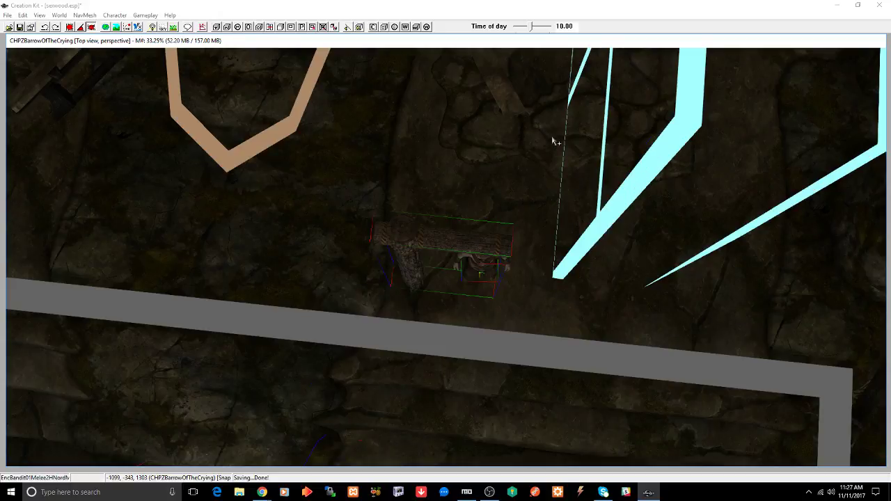
Step: Adjust the group's height until the base of the lamp post stands in the hall floor
shift+middle_drag(482, 198, 486, 145)
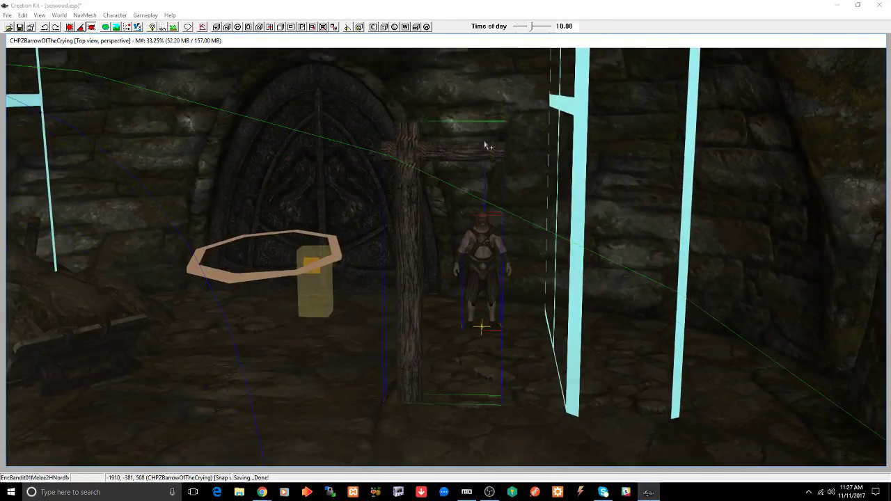
shift+middle_drag(420, 167, 468, 143)
key(z)
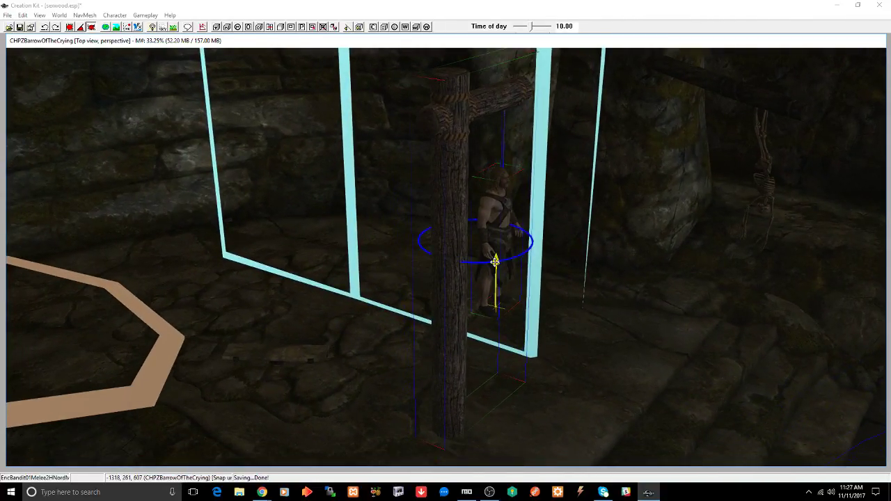
drag(495, 262, 494, 340)
middle_drag(493, 340, 478, 318)
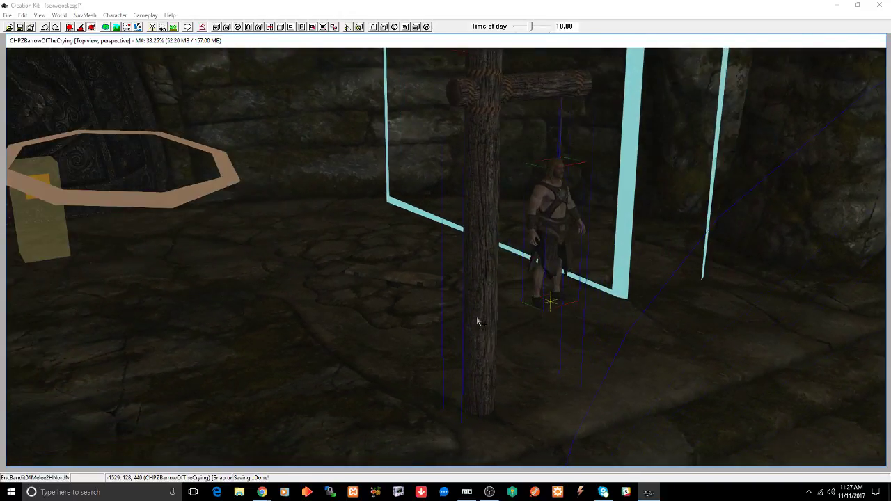
key(z)
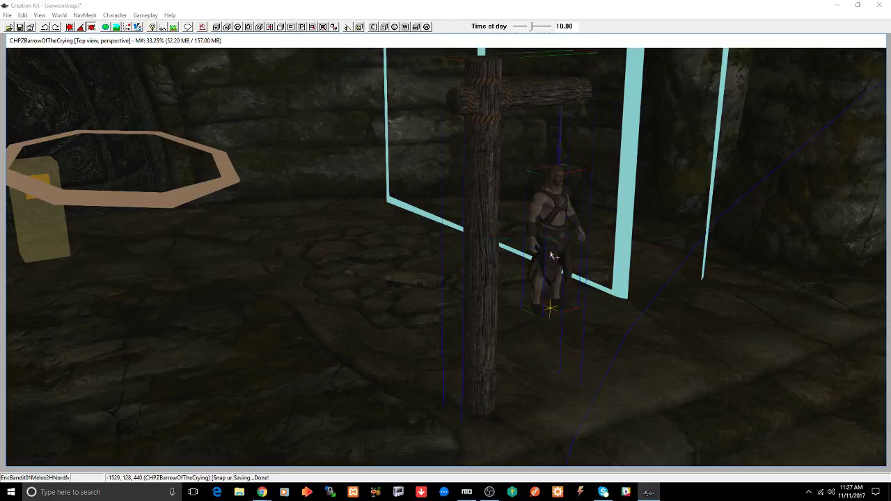
shift+middle_drag(481, 234, 482, 267)
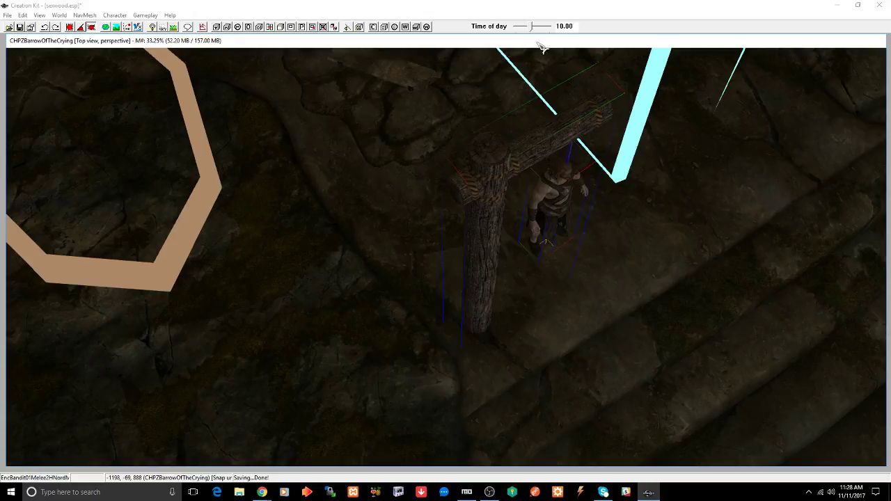
Step: Rotate the lamp post, rope and bandit group about its vertical axis and check its placement in the hall from several sides
right_drag(481, 159, 571, 159)
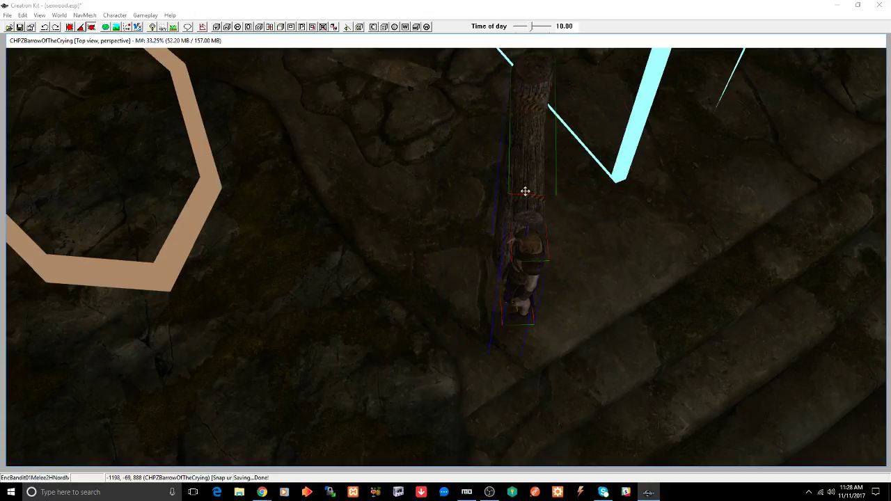
shift+middle_drag(524, 192, 587, 162)
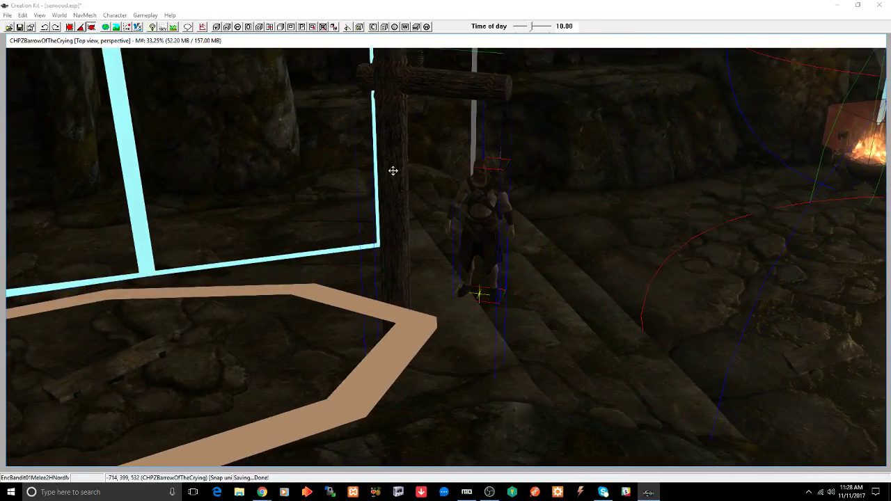
shift+middle_drag(393, 170, 625, 153)
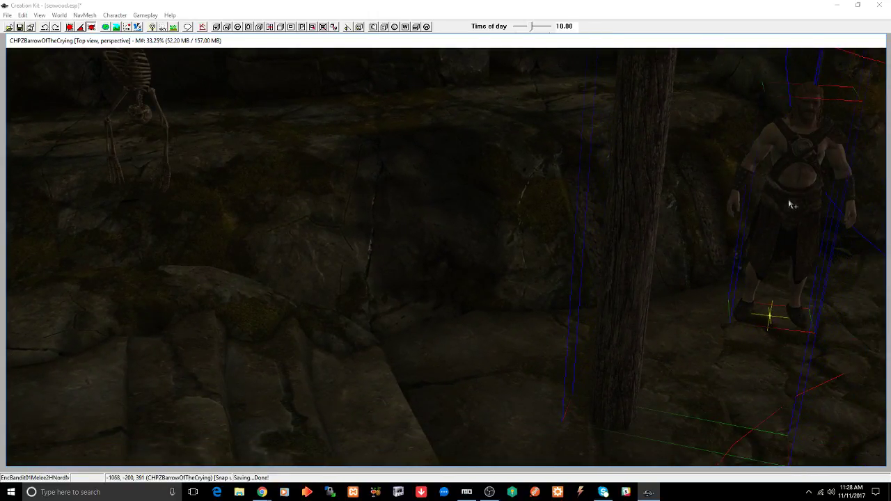
shift+middle_drag(793, 204, 771, 222)
shift+middle_drag(660, 245, 675, 243)
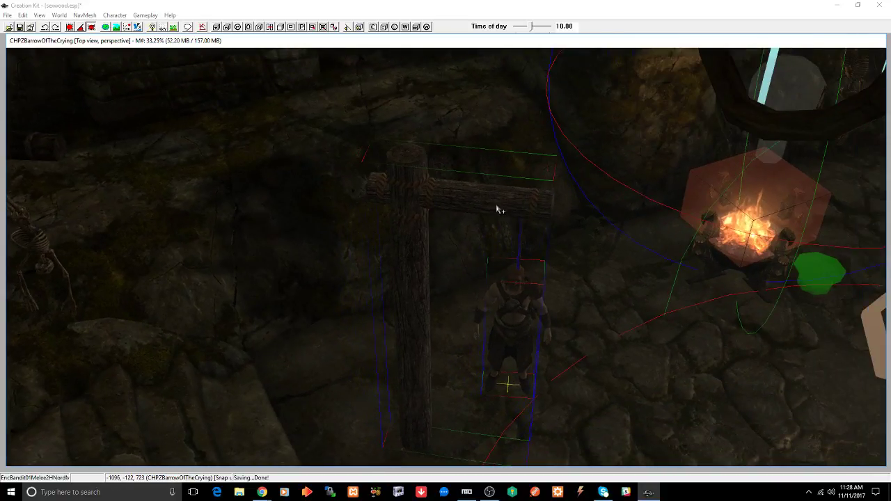
shift+middle_drag(411, 162, 470, 199)
Step: Hide the FXSmokeWispsLg1x1 marker that blocks the overhead view of the lamp post
click(470, 195)
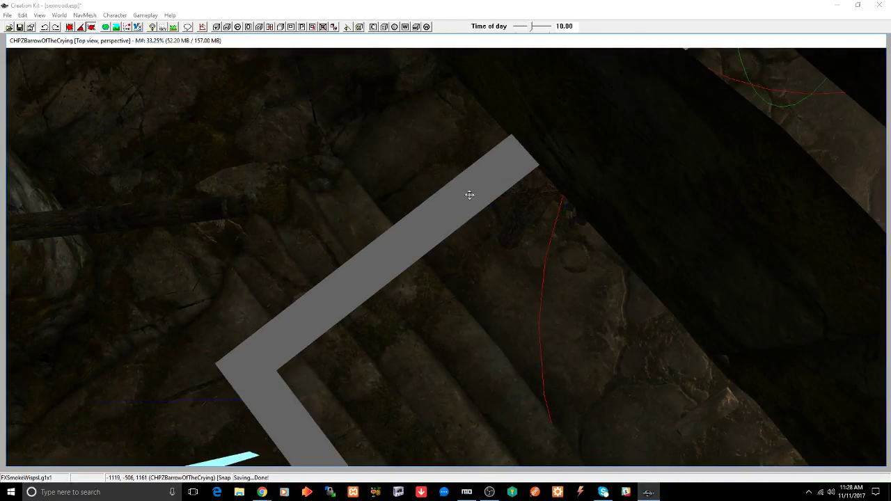
key(1)
key(1)
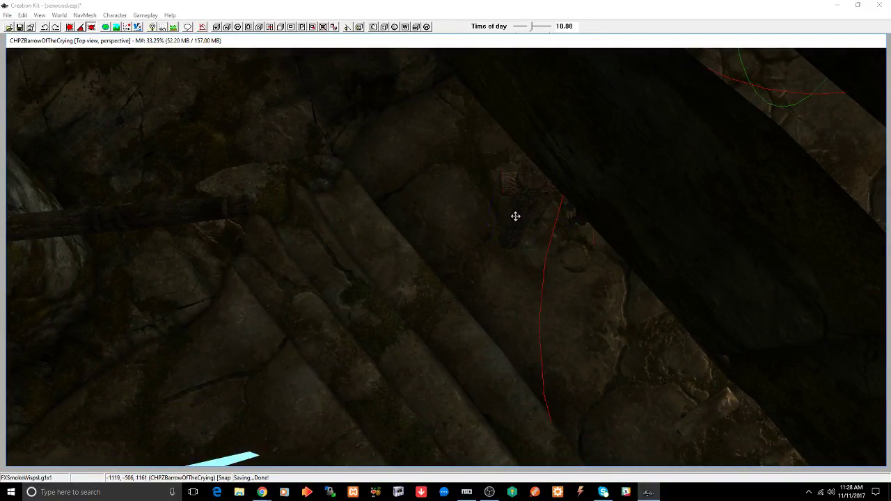
Step: Reselect the hanging group and lower it vertically, bringing the bandit's feet closer to the hall floor
shift+middle_drag(518, 217, 519, 180)
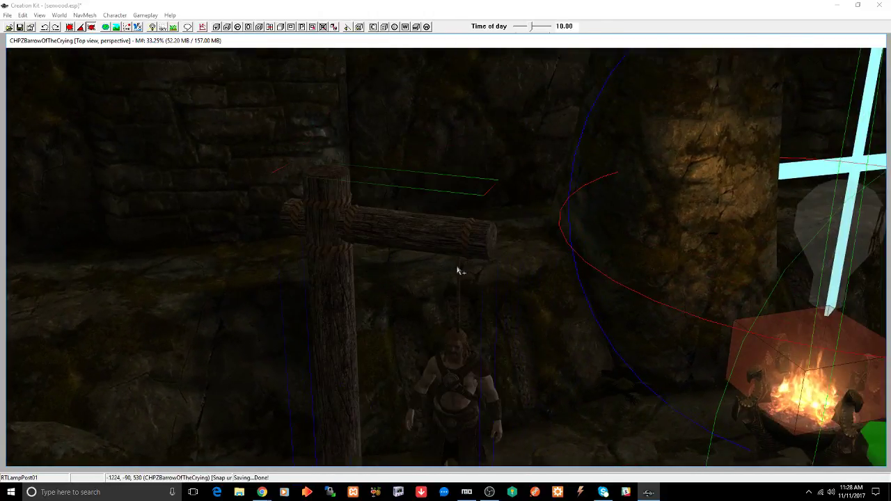
click(457, 373)
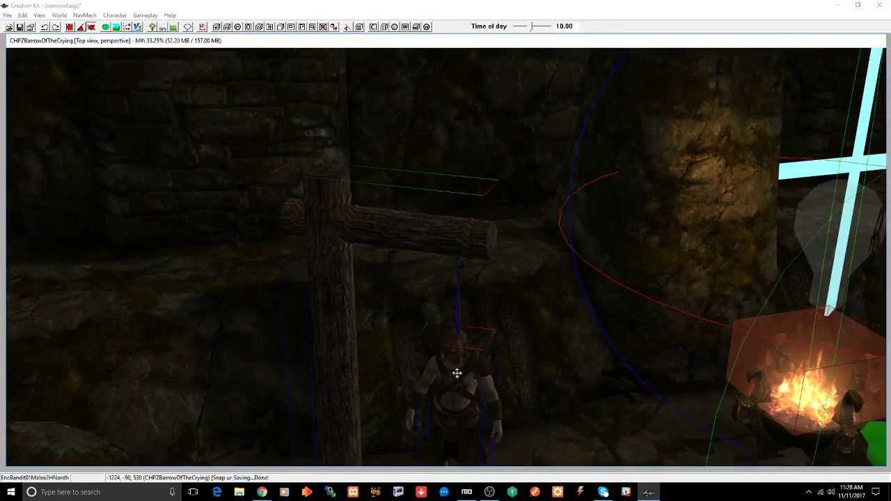
middle_drag(457, 371, 459, 358)
key(z)
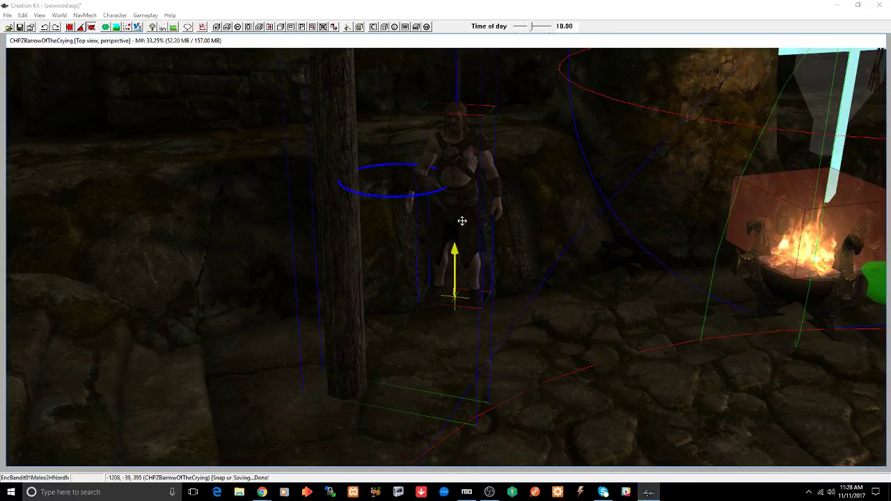
mouse_move(462, 221)
mouse_down()
mouse_move(462, 320)
mouse_move(465, 276)
mouse_move(477, 273)
mouse_move(470, 276)
mouse_up()
key(z)
key(x)
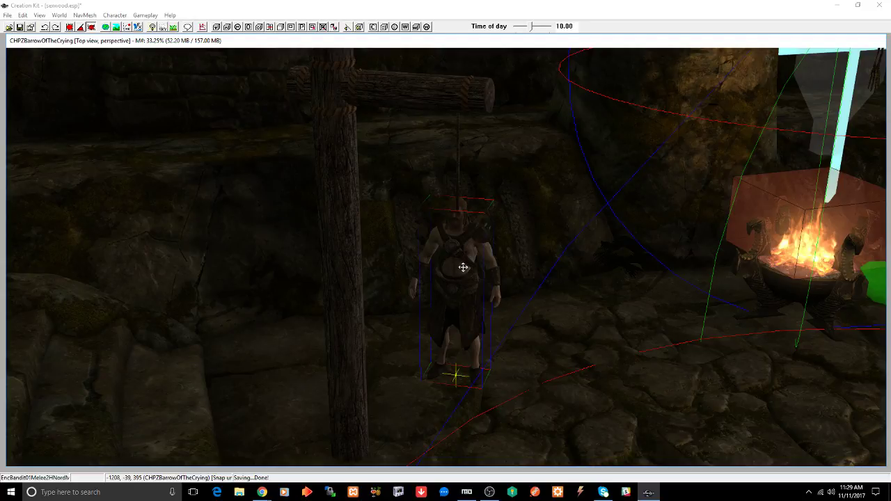
Step: Save the plugin with the finished hanging group and close the Creation Kit
key(ctrl+s)
shift+middle_drag(452, 276, 475, 265)
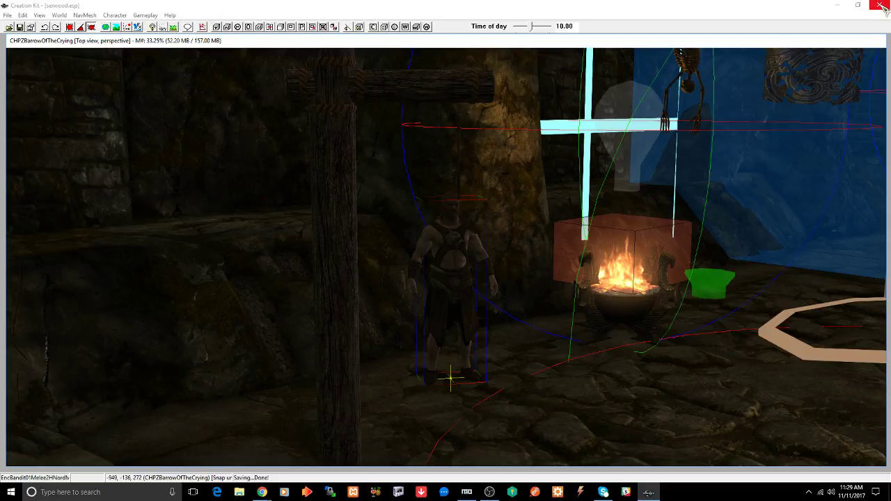
click(881, 6)
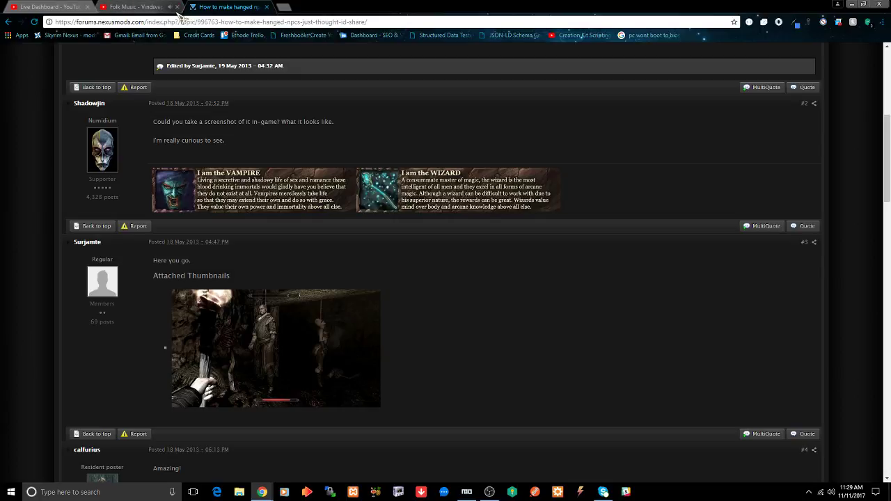
Step: Switch to Skyrim Mod Organizer, filter the mod list to checked mods and inspect the contents of the Overwrite folder
click(467, 493)
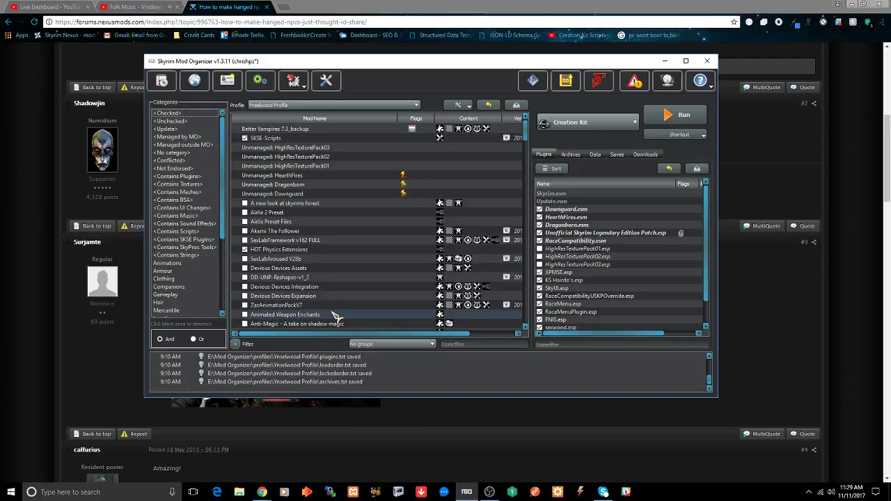
click(170, 114)
scroll(326, 232, down, 3)
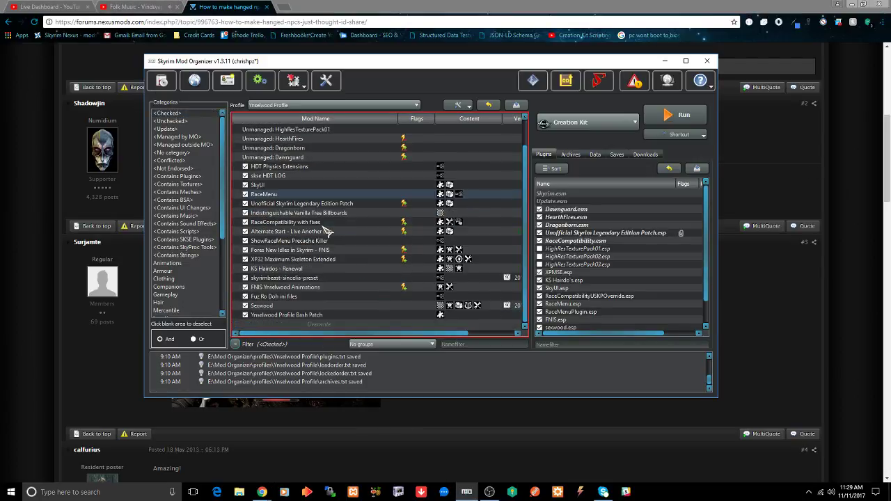
click(322, 326)
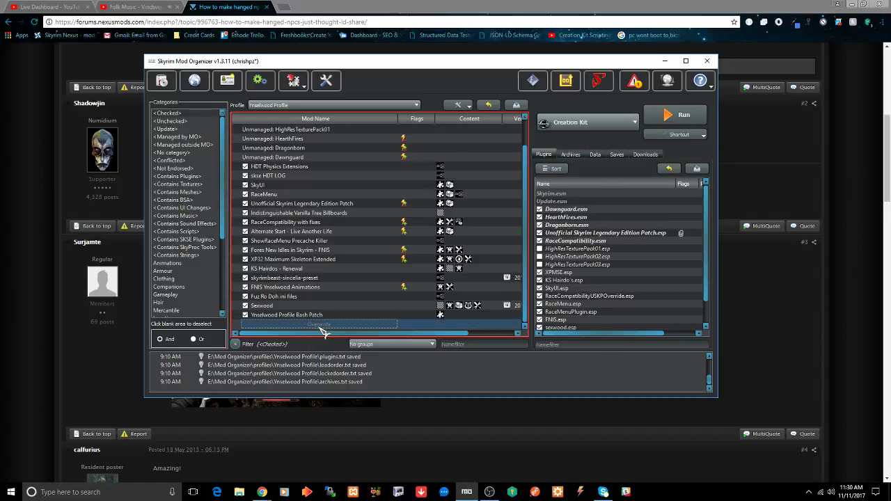
double_click(322, 327)
drag(342, 158, 290, 308)
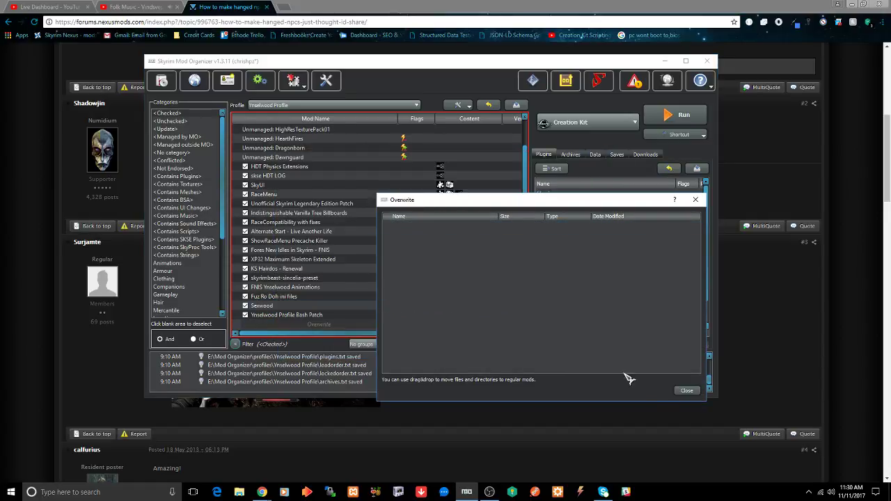
click(687, 390)
Step: Pause the Vindsvept music video in the browser and launch Skyrim through SKSE from Mod Organizer
click(597, 123)
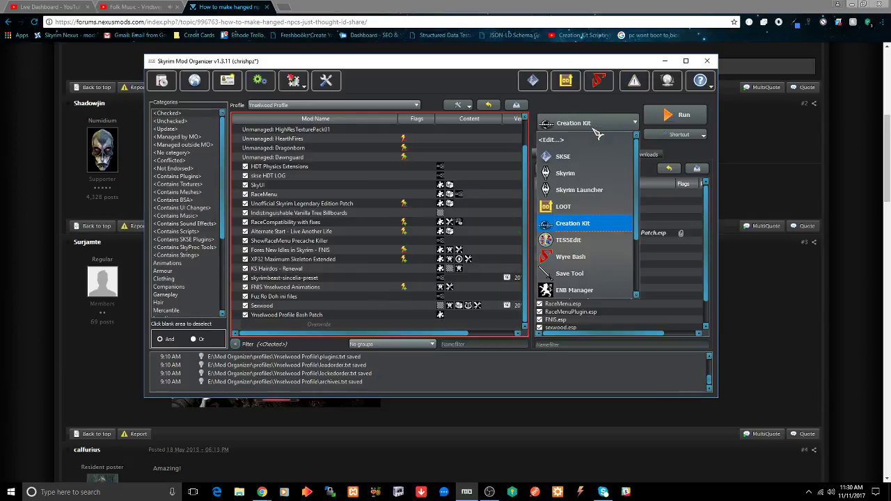
click(588, 159)
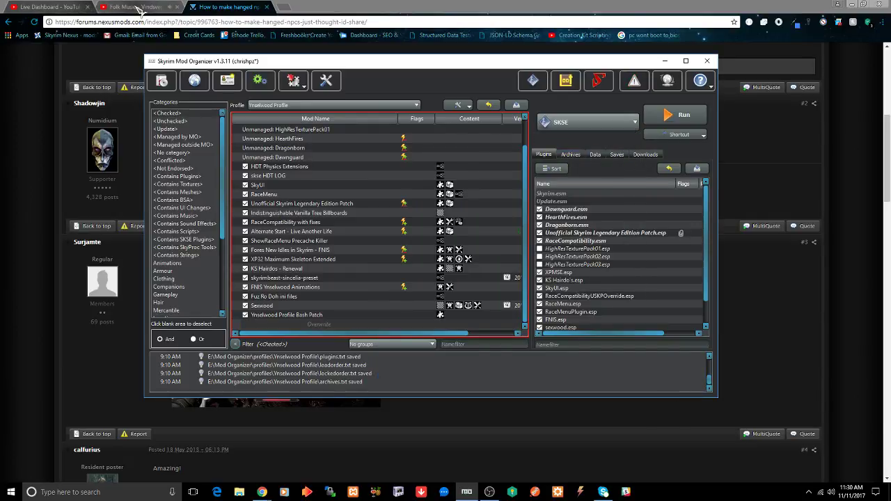
click(137, 7)
click(354, 175)
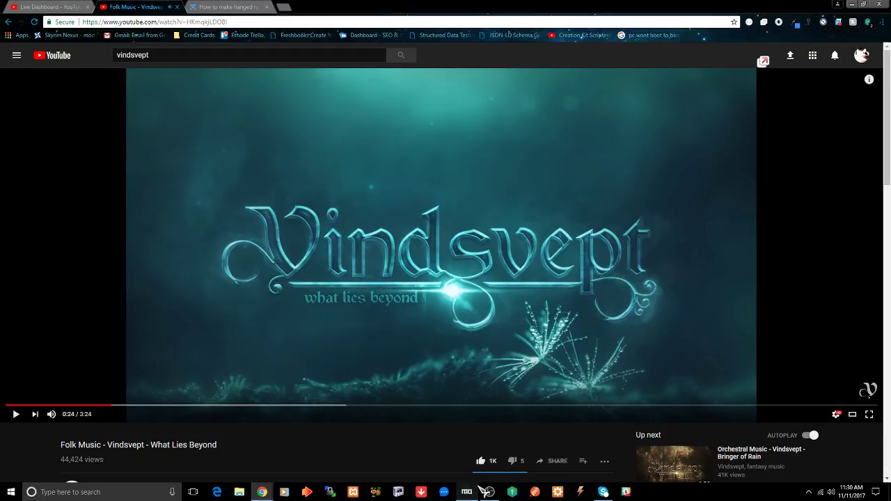
click(466, 491)
click(662, 120)
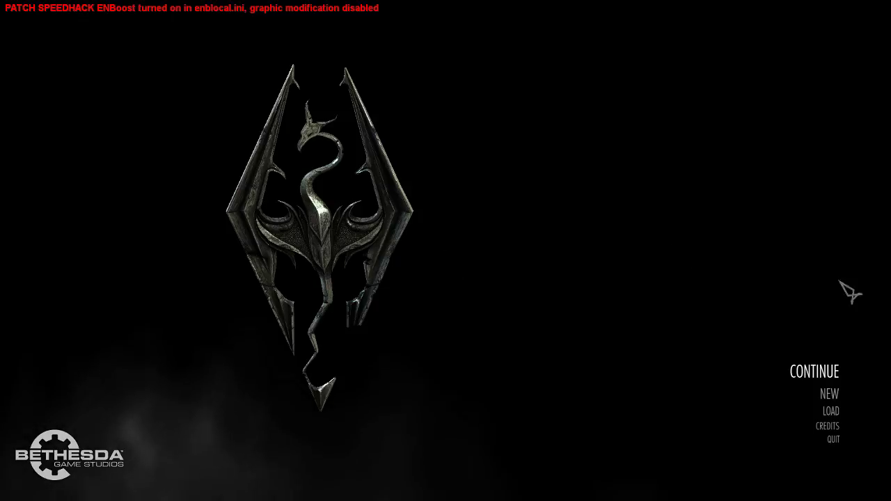
Step: Load save 006 Terrel's House and leave the house through the door to Isle Of Past Memories
click(830, 417)
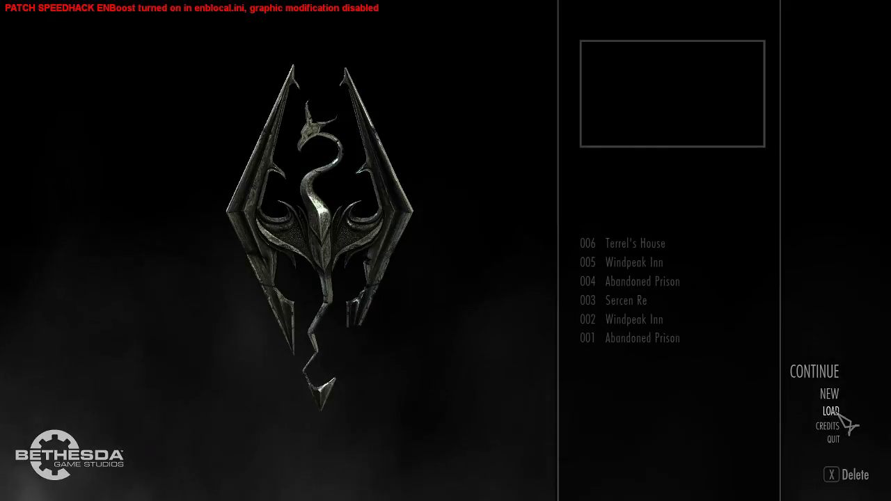
click(651, 251)
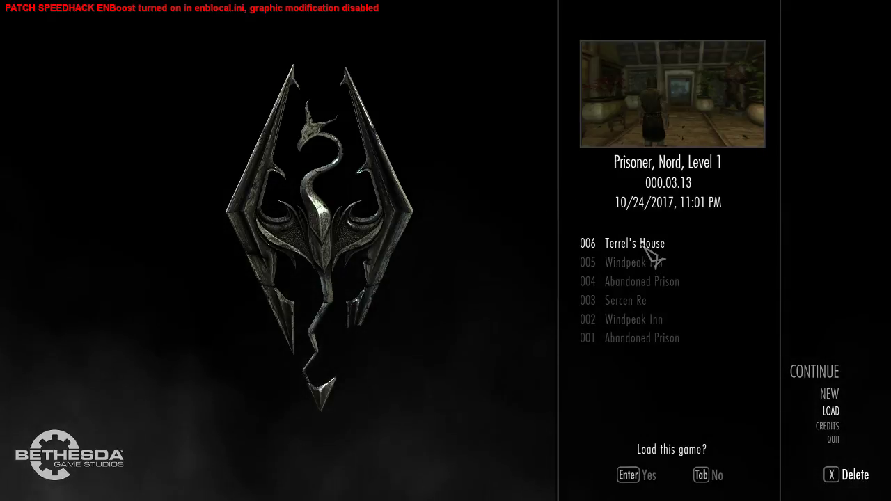
click(630, 475)
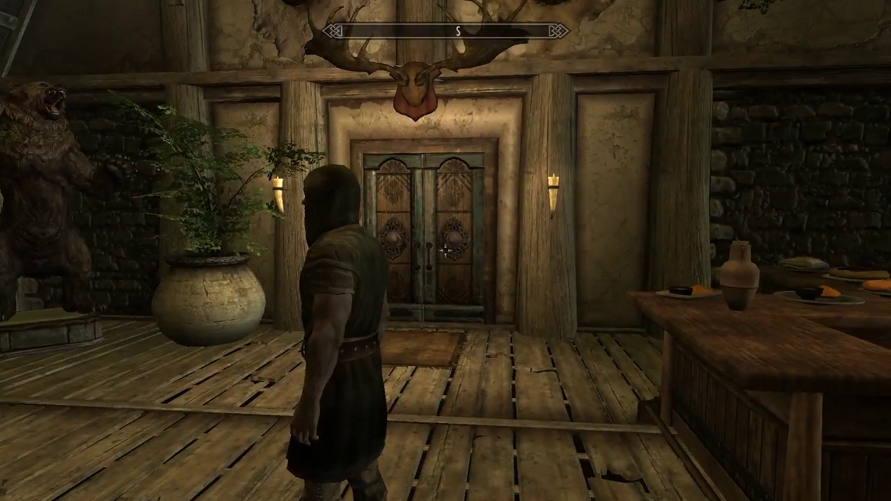
key(w)
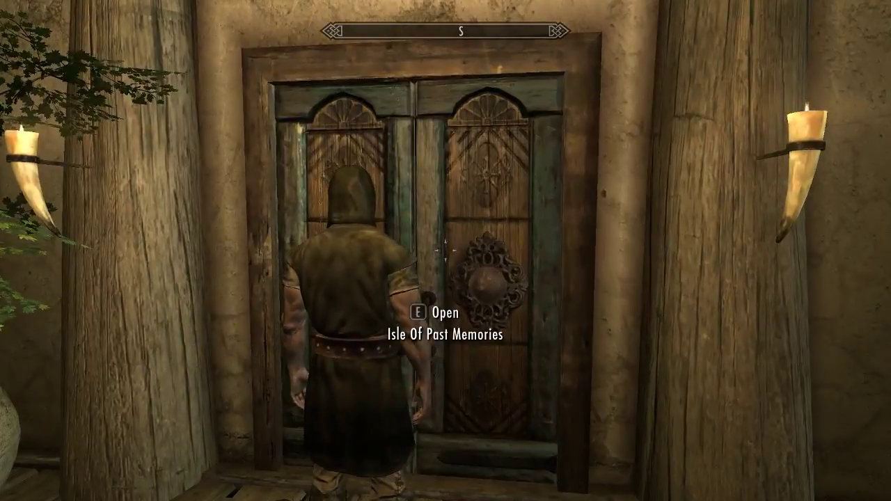
key(e)
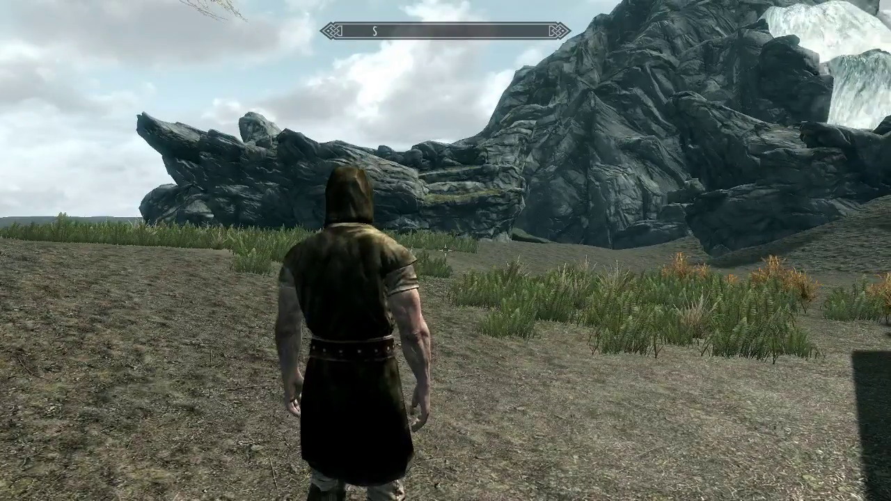
Step: Check the world map for the surroundings of the current location and return to the game
key(m)
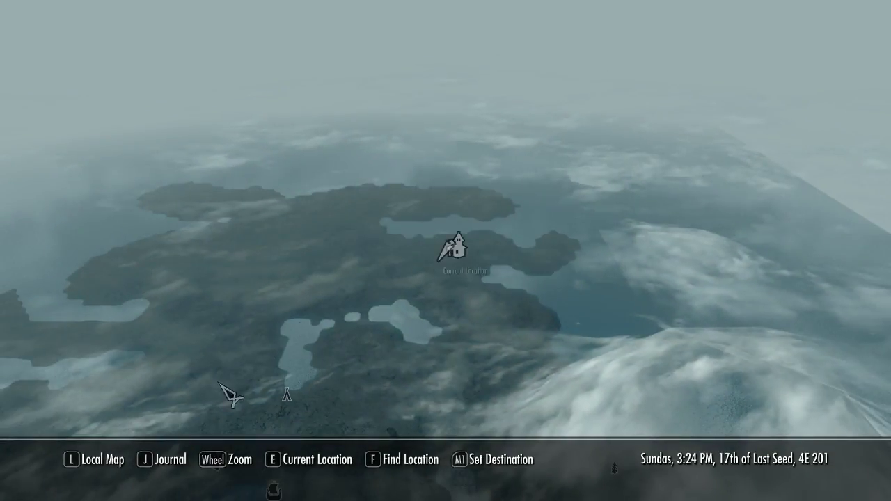
mouse_move(9, 496)
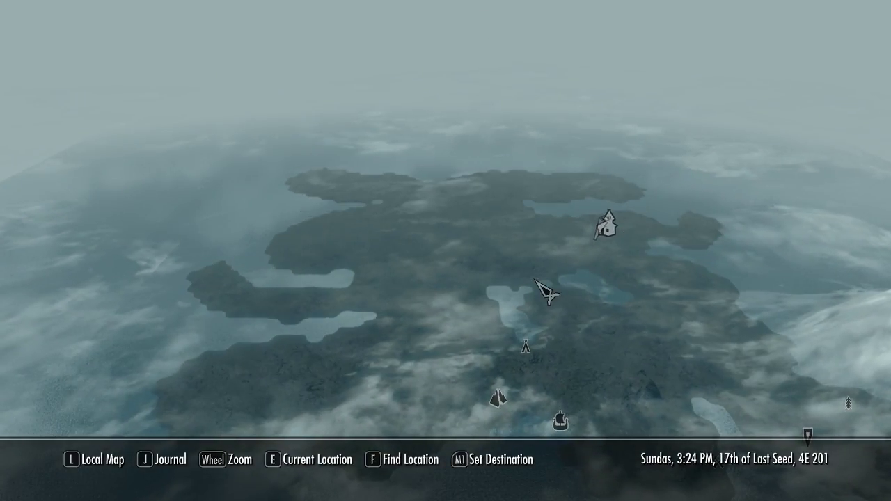
key(Tab)
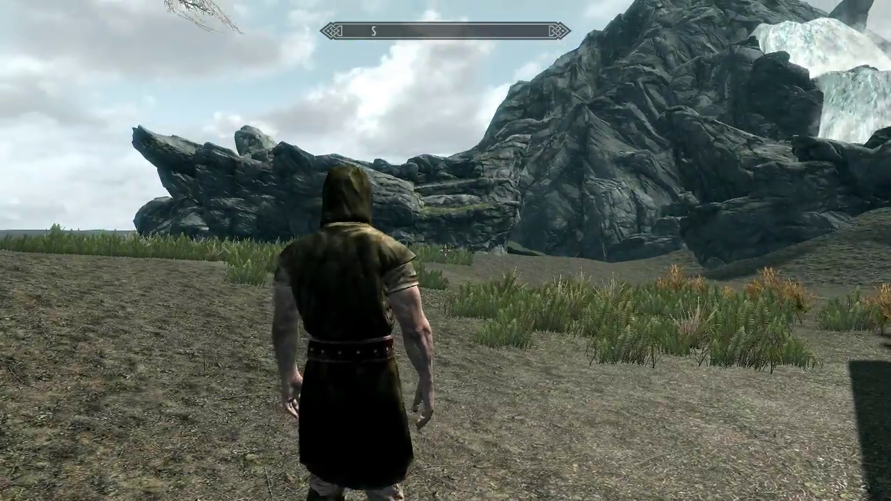
Step: Run from the house toward the cliffs below the waterfall, then north past the large hall to the riverbank
key(w)
key(w)
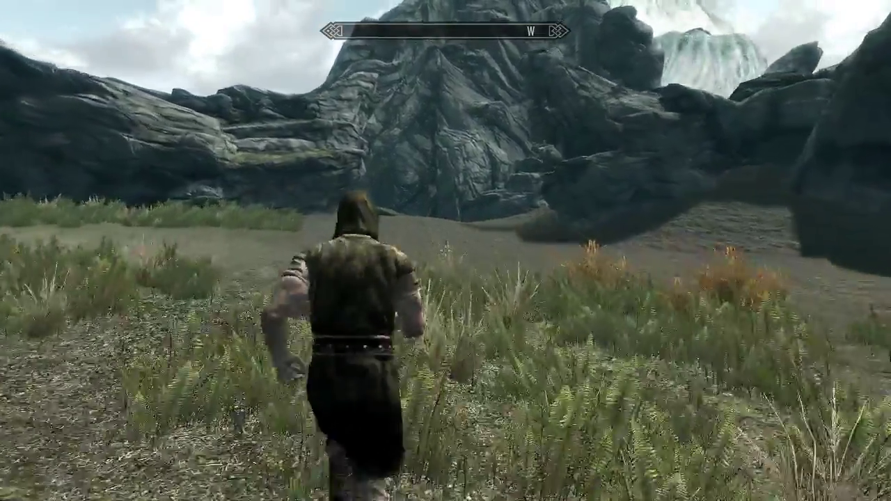
key(w)
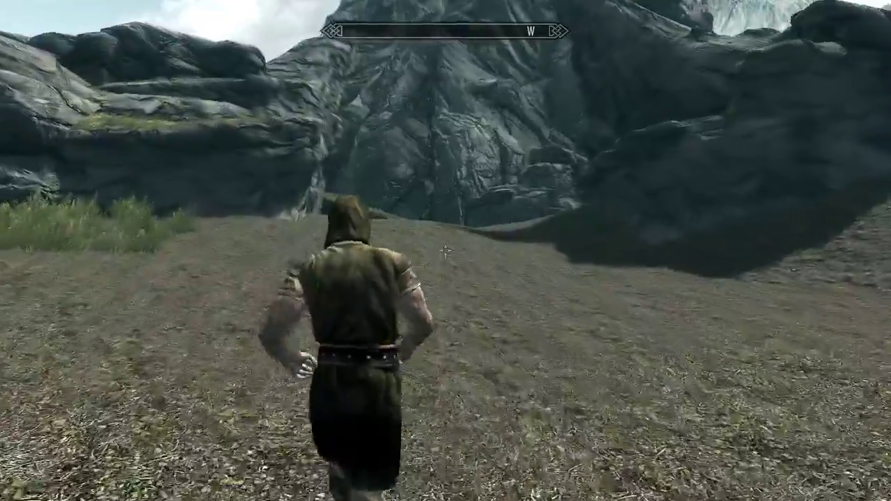
key(w)
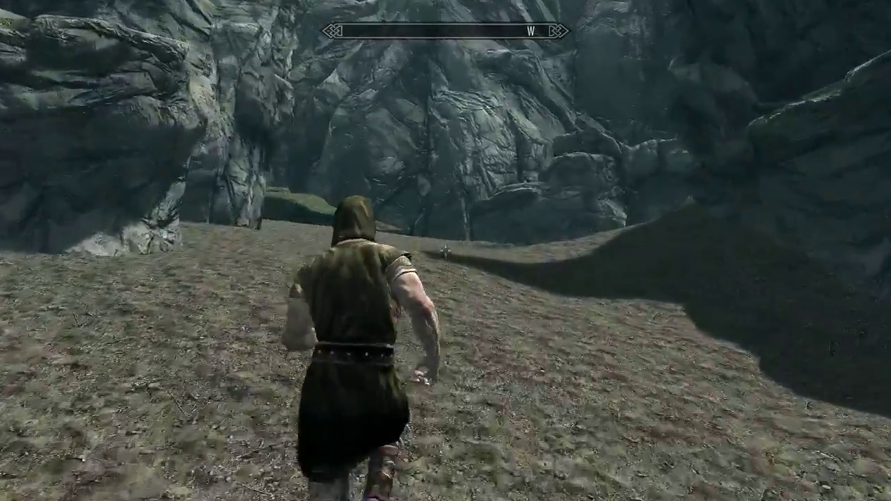
key(w)
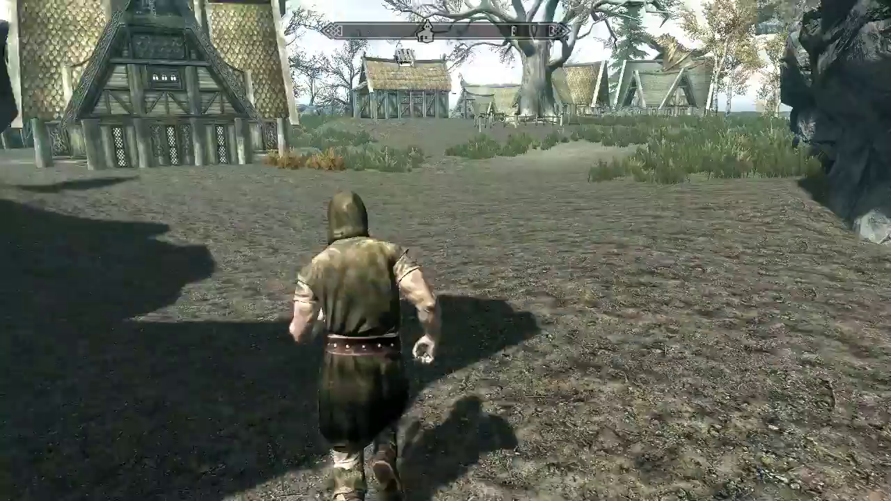
key(w)
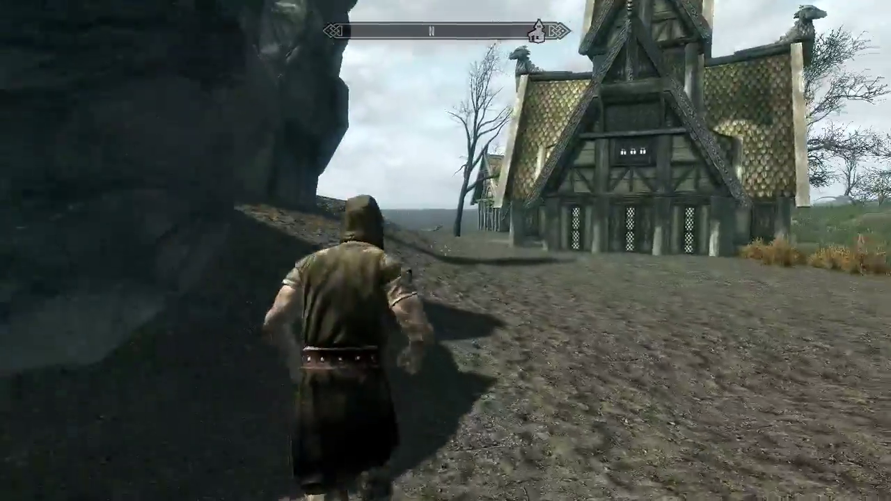
key(w)
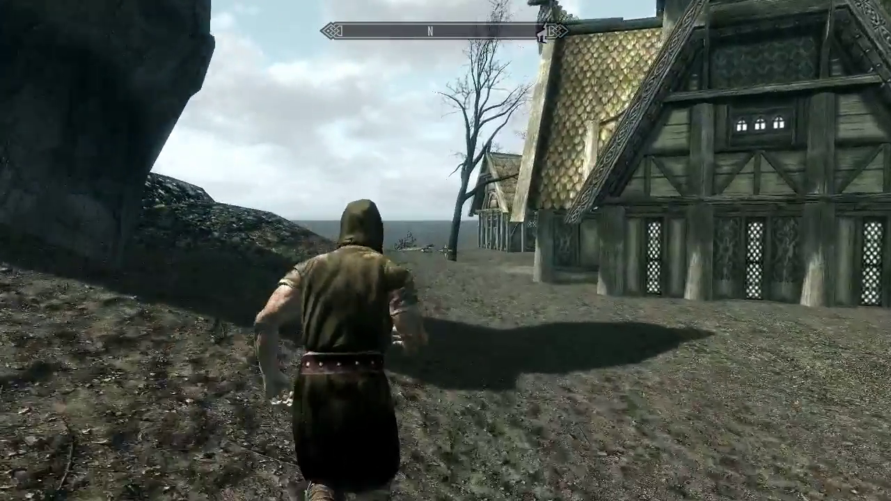
key(w)
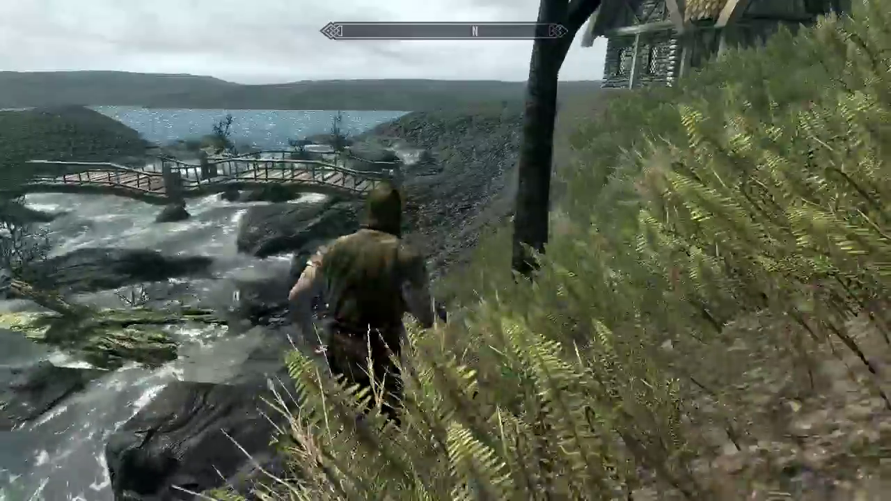
Step: Cross the wooden bridge over the river and explore the rocky slope facing the waterfall mountain
key(w)
key(w)
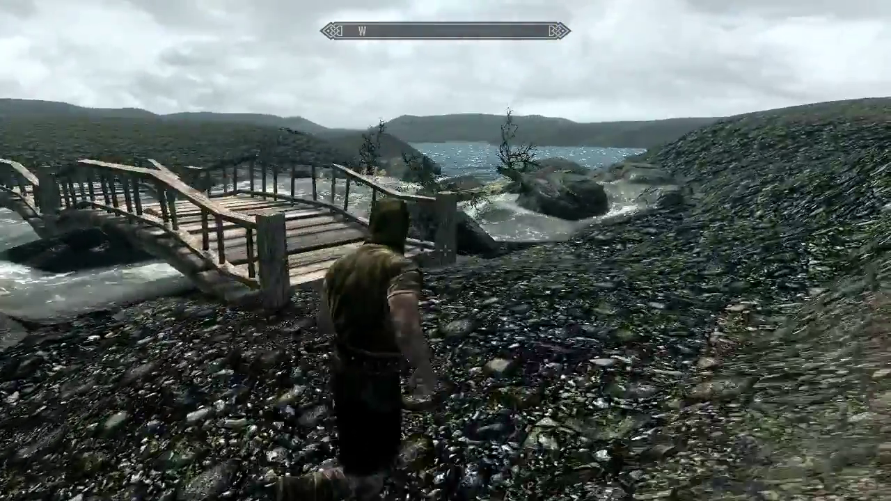
key(w)
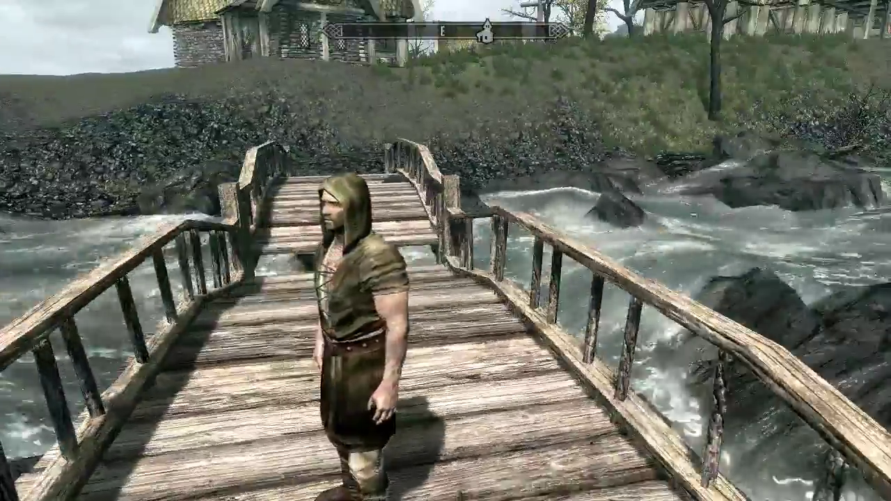
key(w)
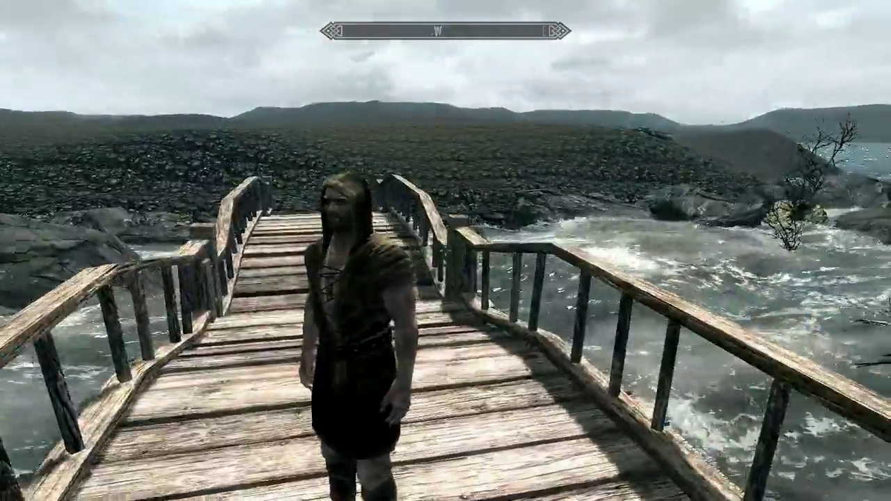
key(w)
key(d)
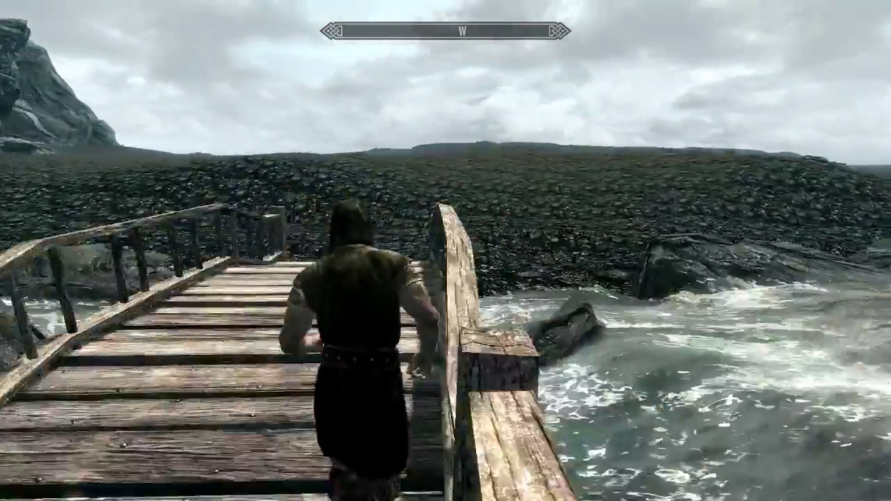
key(w)
key(w)
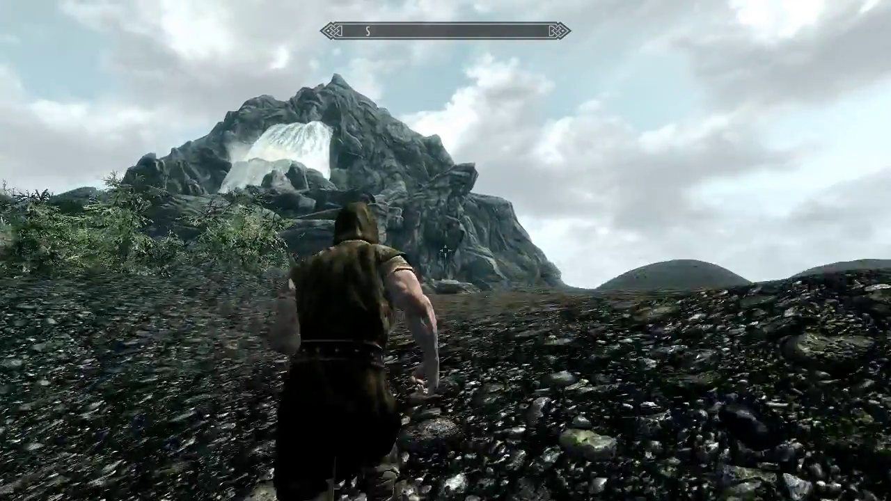
key(w)
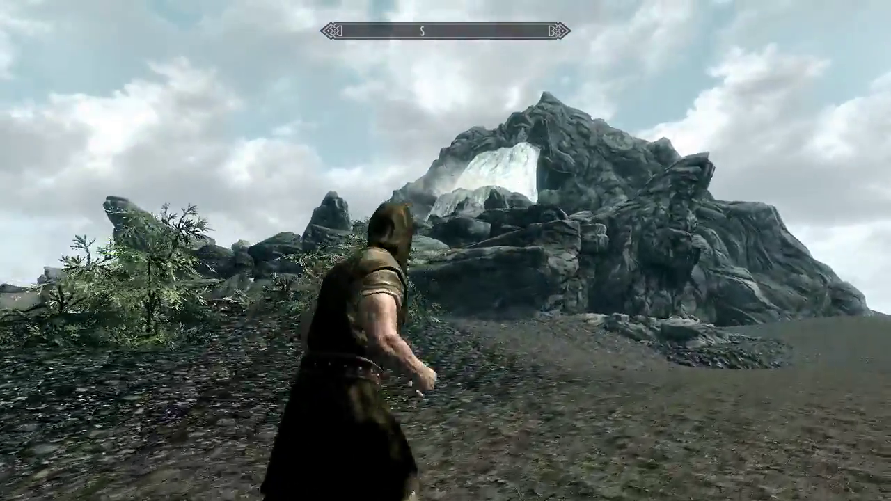
key(w)
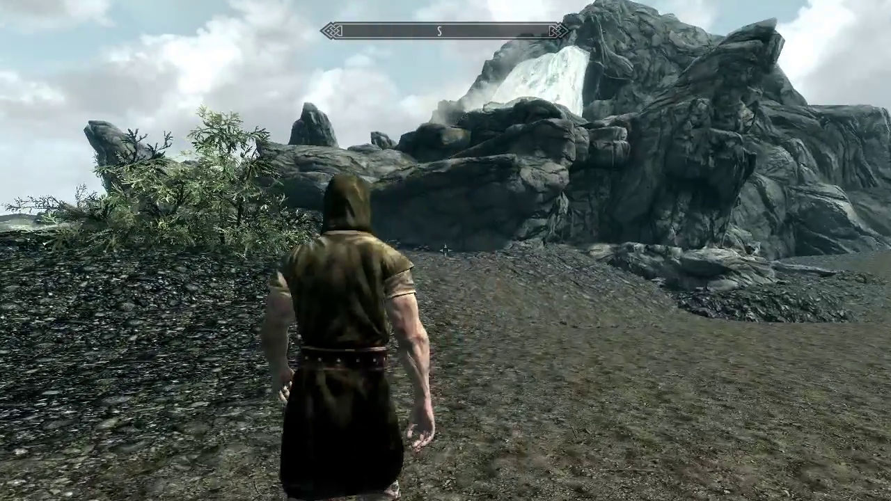
Step: Check the world map and reveal all map markers with the console command tmm 1
key(m)
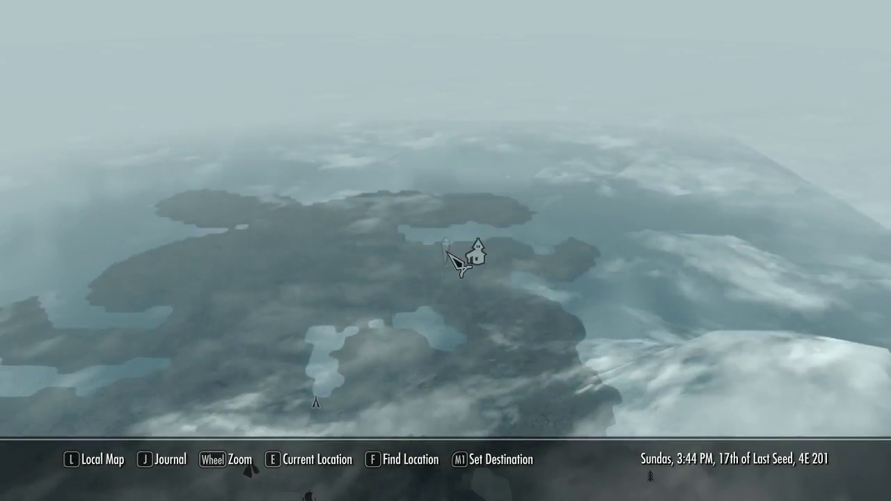
mouse_move(325, 497)
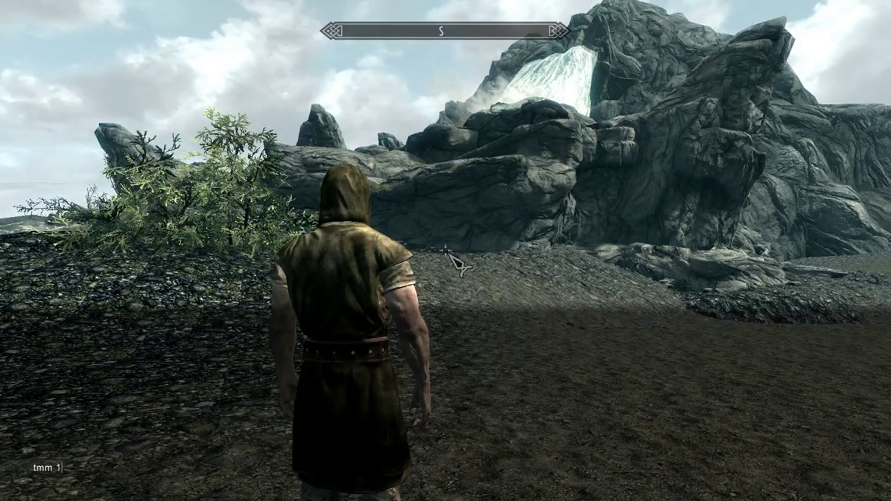
key(Return)
key(grave)
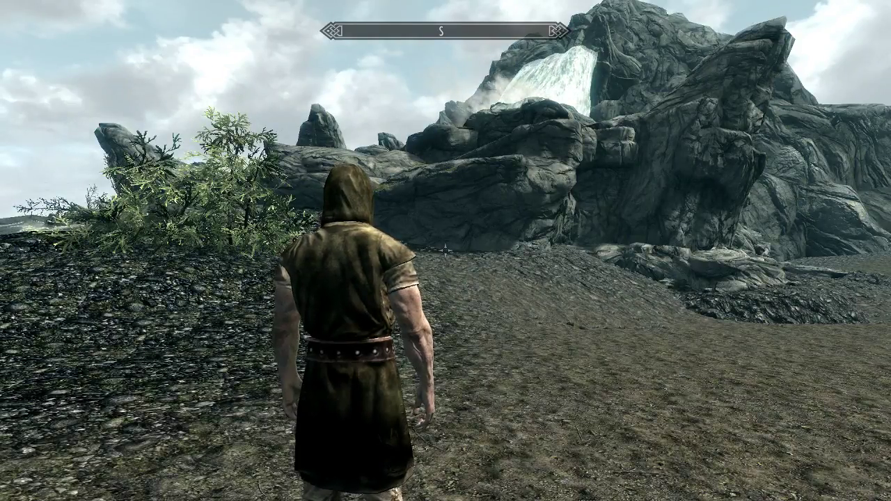
Step: Fast travel from the world map to Barrow Of The Crying
key(m)
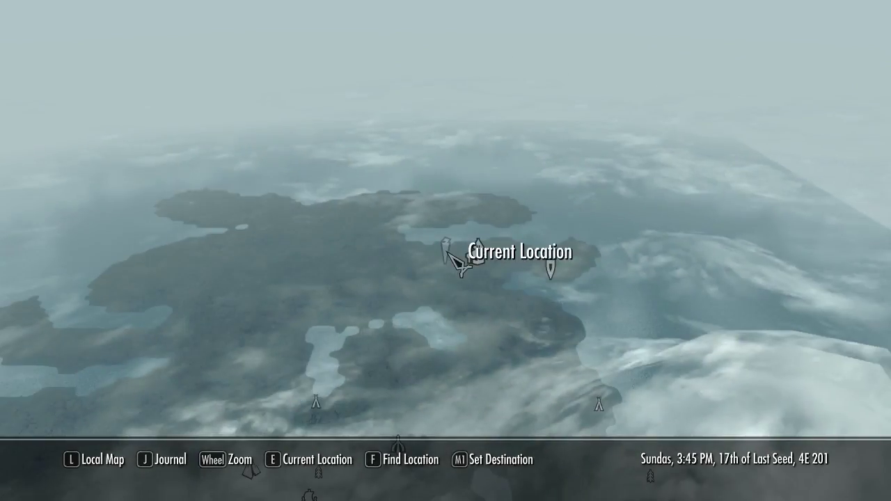
mouse_move(280, 498)
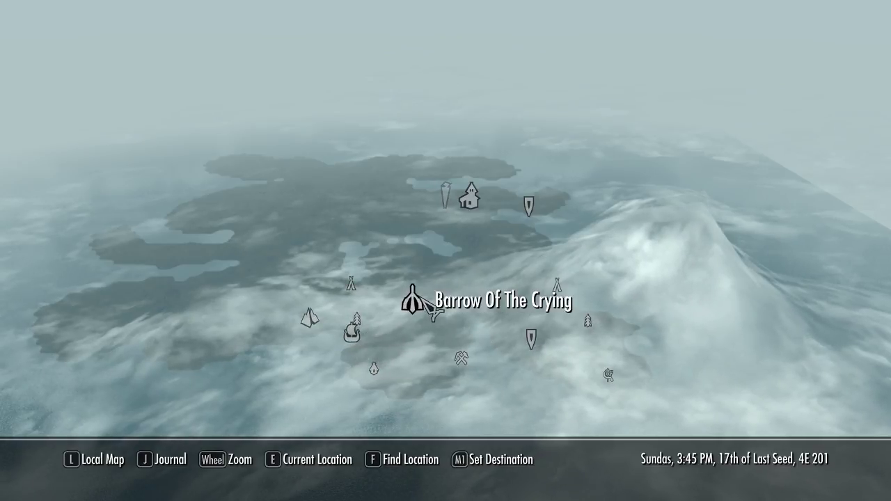
click(421, 310)
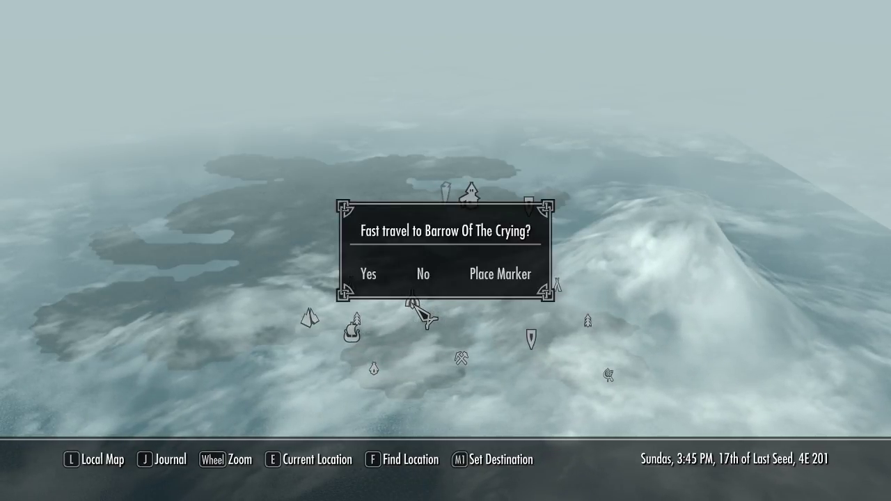
click(370, 273)
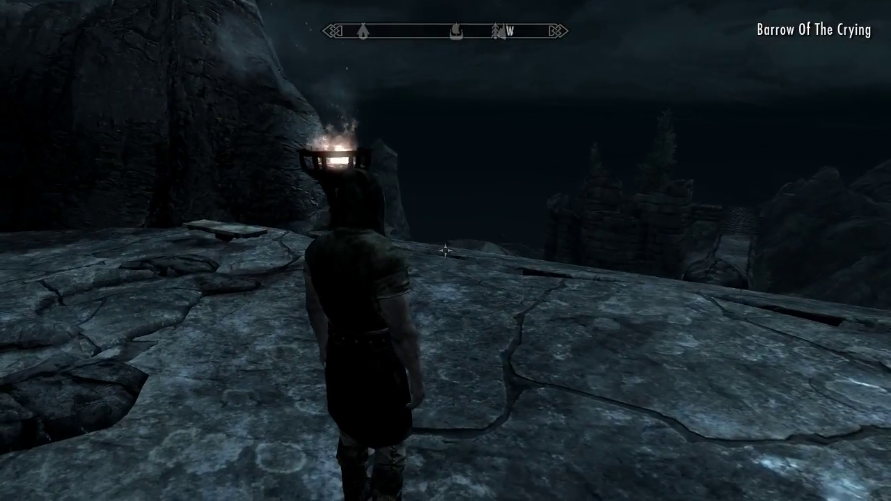
Step: Toggle god mode with the console command tgm
key(grave)
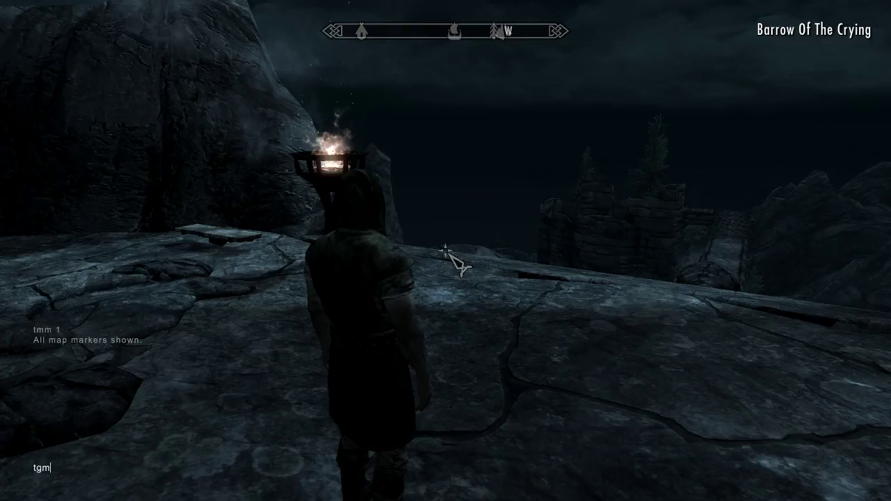
key(Return)
key(grave)
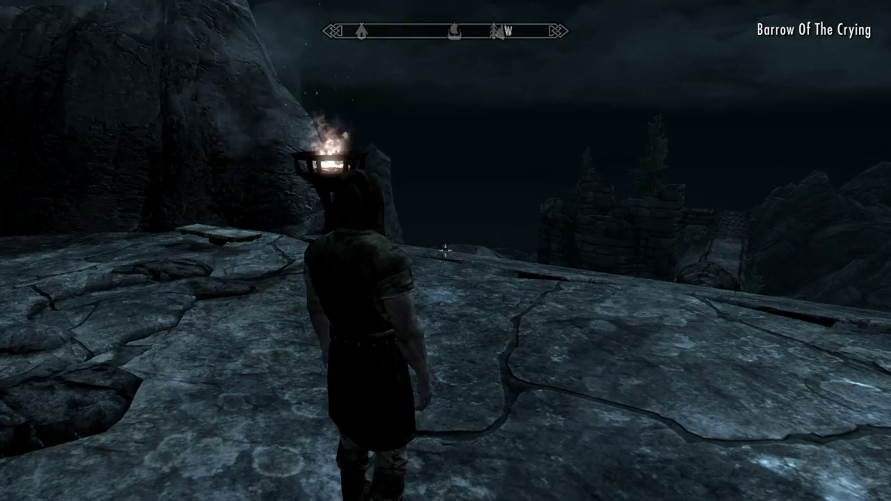
Step: Equip the Flames spell from the magic list and return to the game
key(Tab)
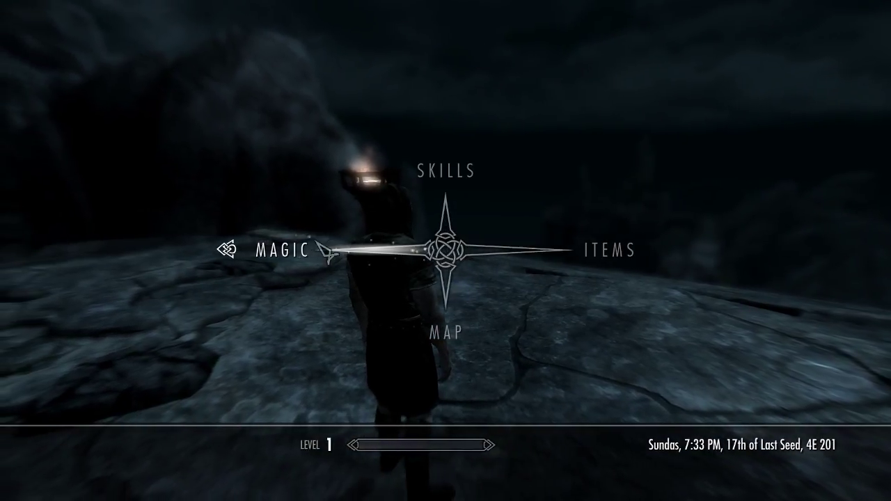
click(310, 257)
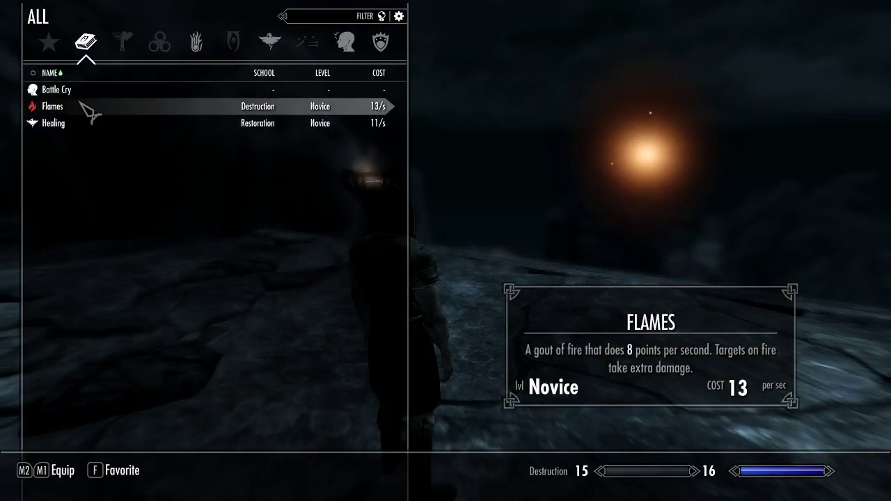
key(Tab)
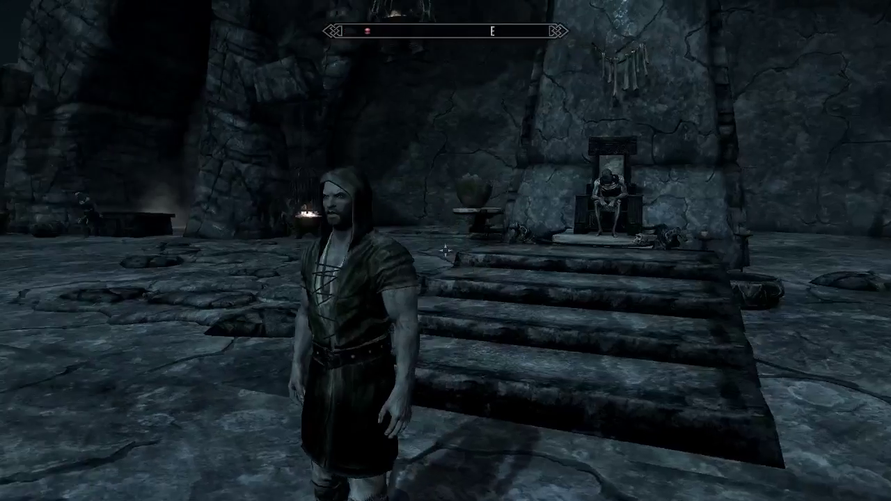
Step: Approach the nearest draugr north of the stone steps and burn it with the Flames spell
key(w)
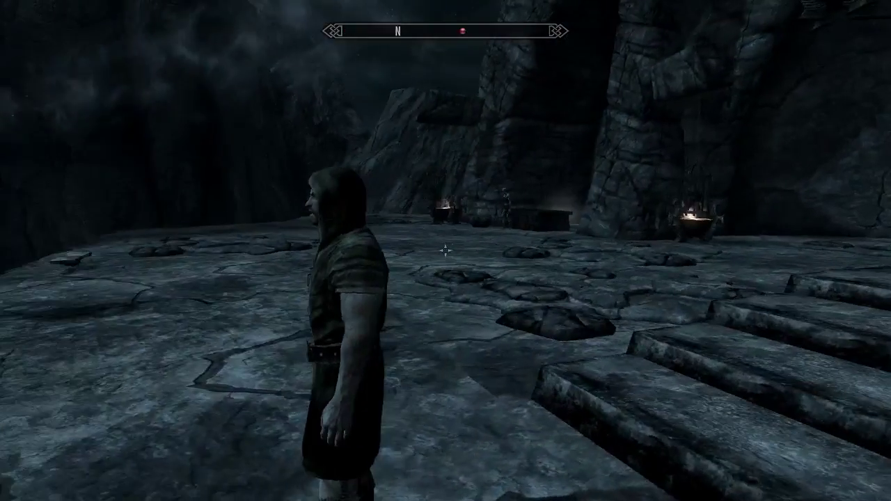
key(w)
key(r)
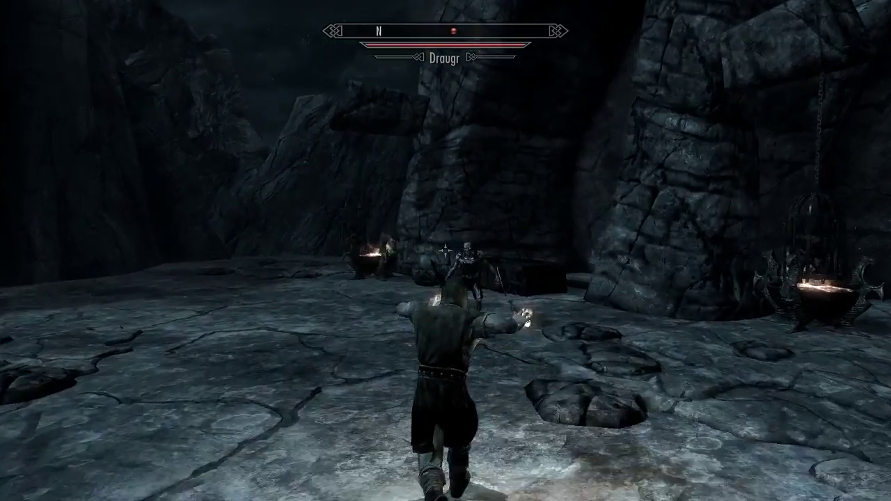
click(445, 251)
key(w)
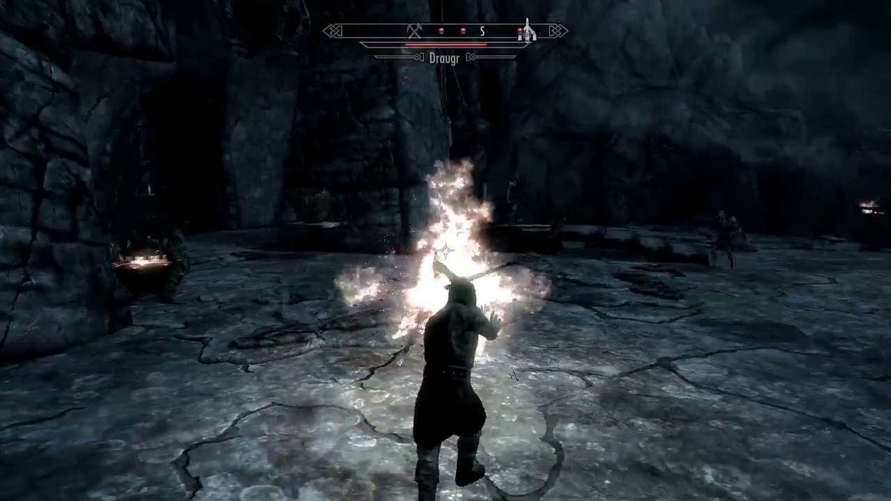
key(s)
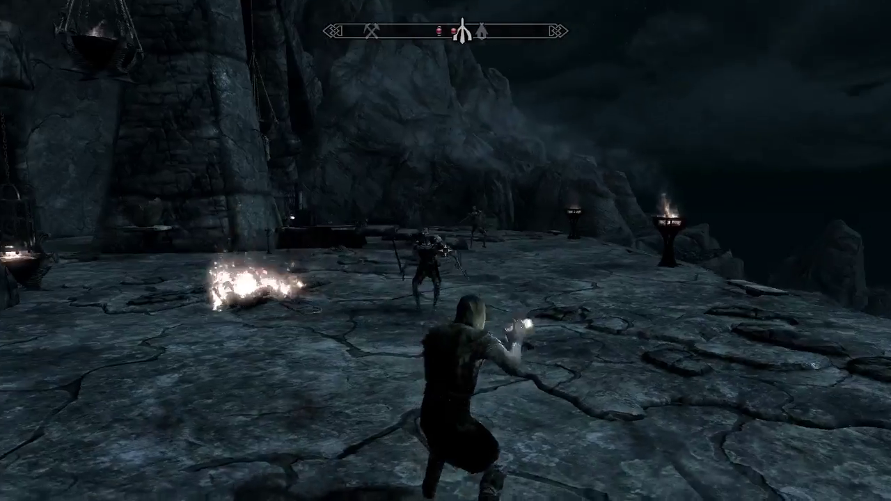
Step: Burn the shield-bearing draugr and the last one to the south with Flames to clear the barrow terrace
click(445, 250)
key(s)
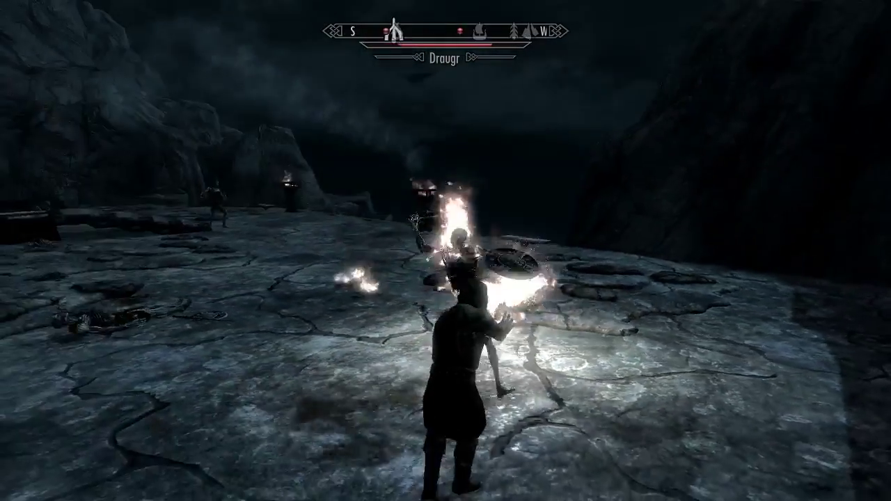
key(s)
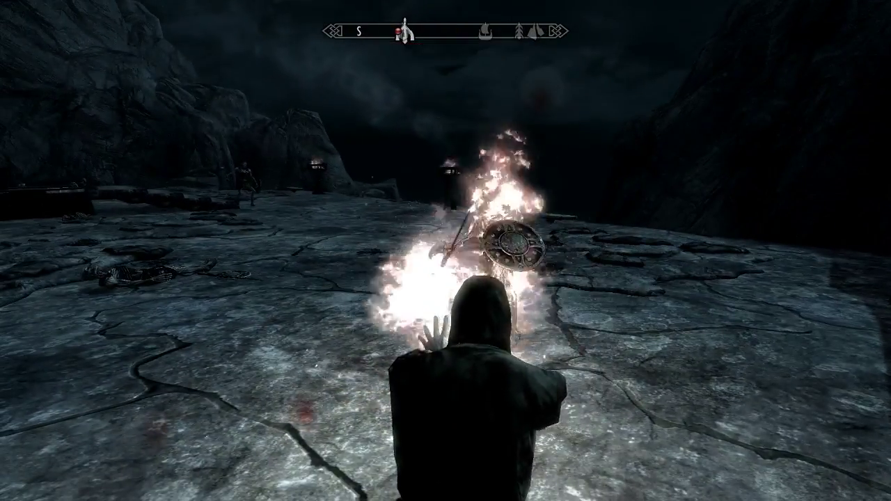
key(w)
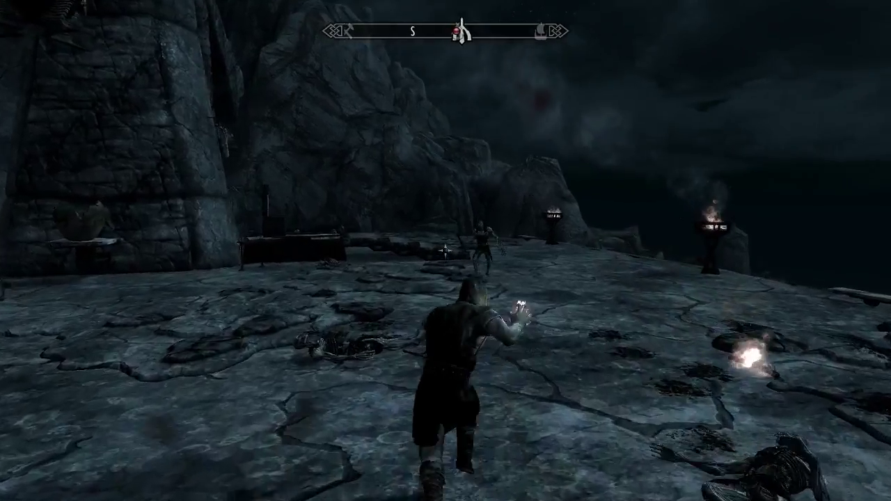
click(446, 251)
key(s)
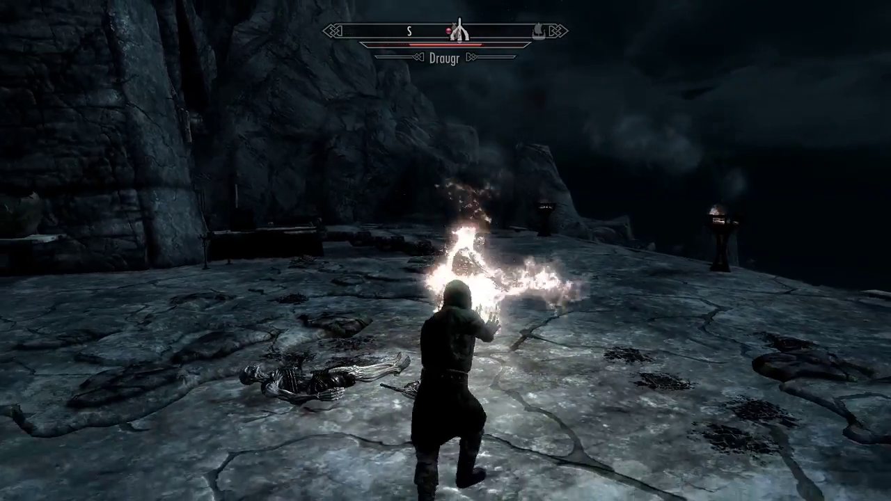
key(w)
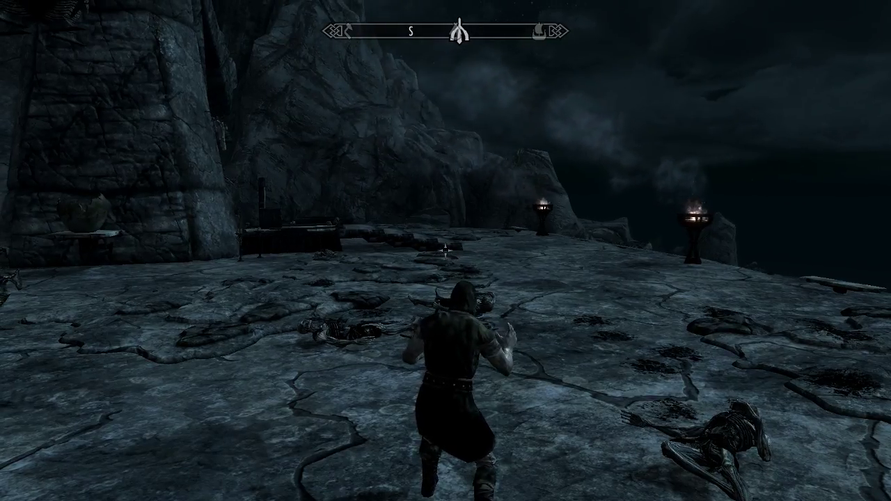
Step: Lower the spell hands, walk to the carved barrow door and enter Barrow Of The Crying
key(r)
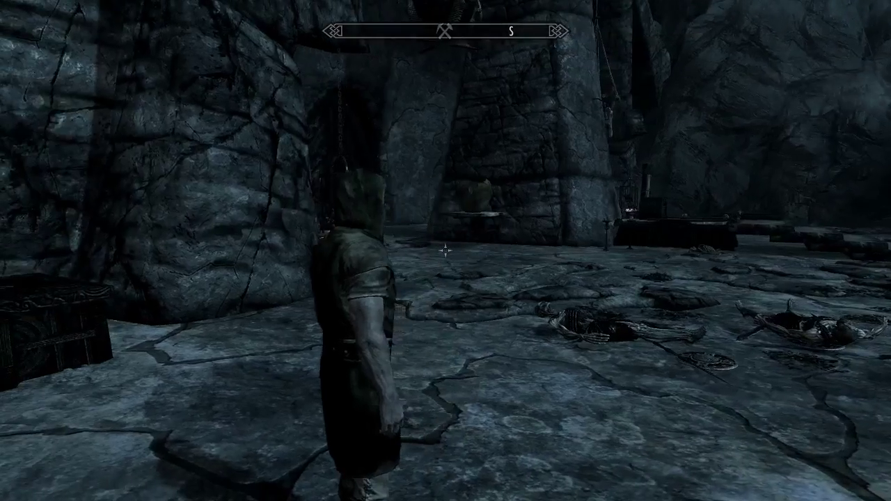
key(w)
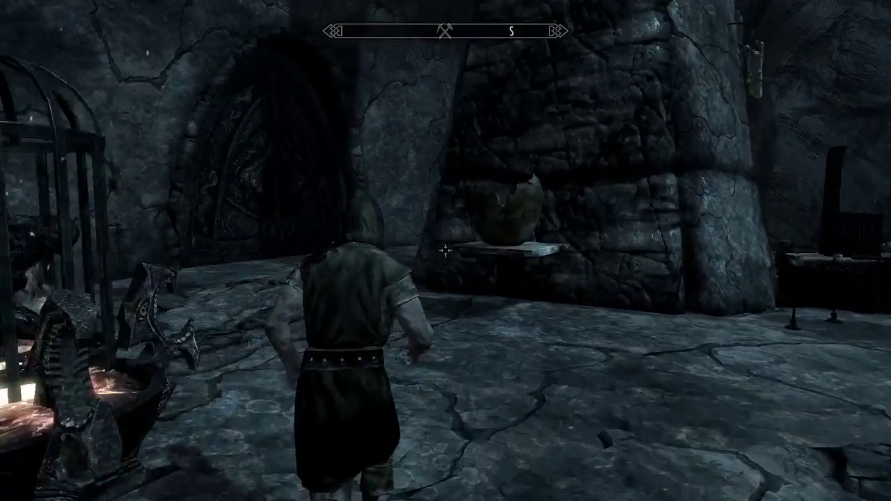
key(w)
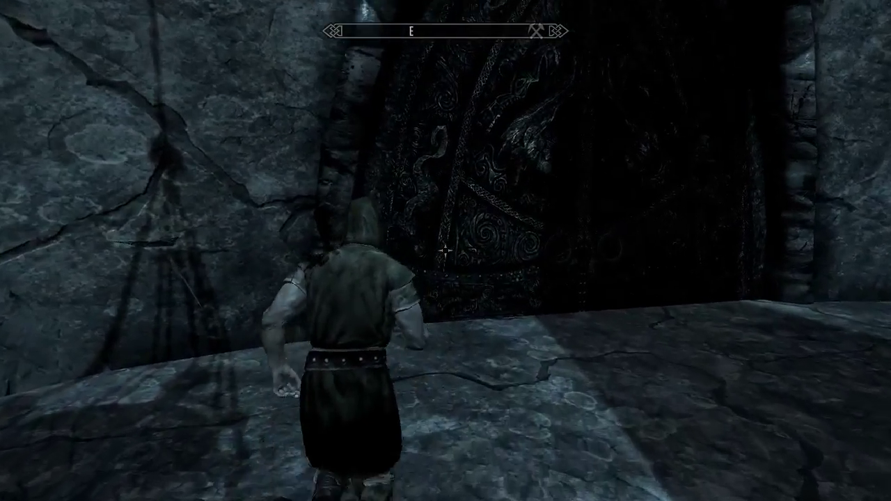
key(w)
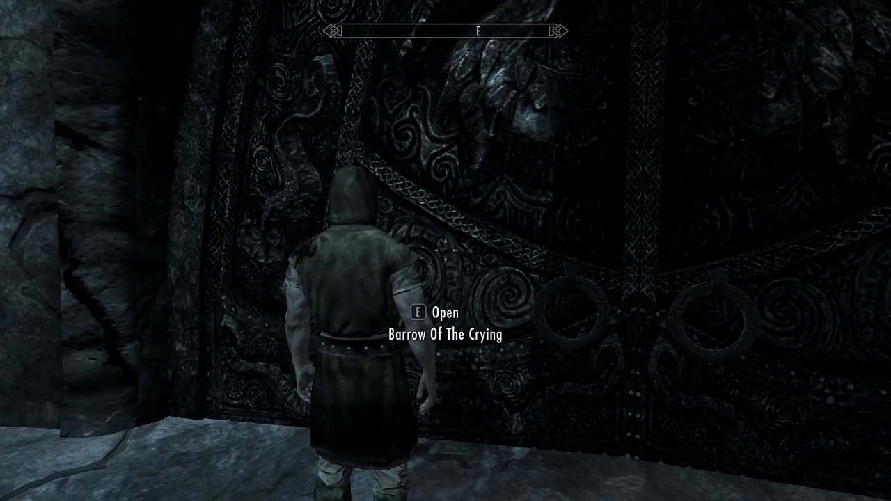
key(e)
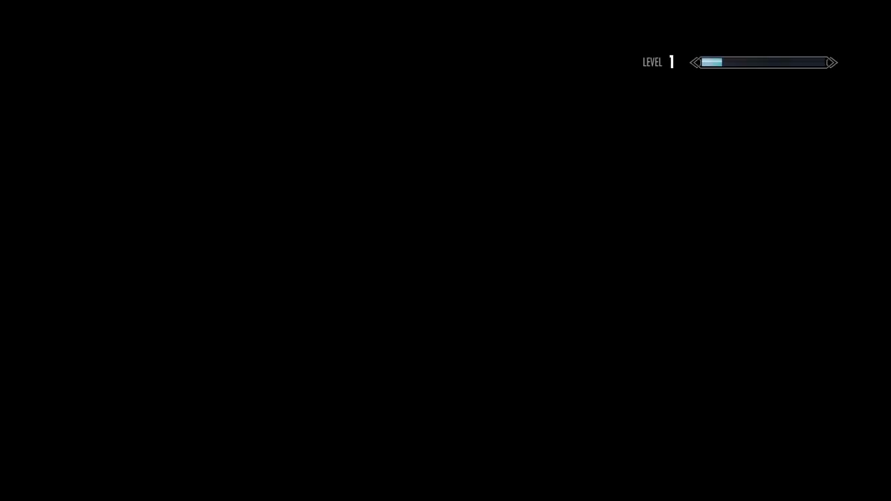
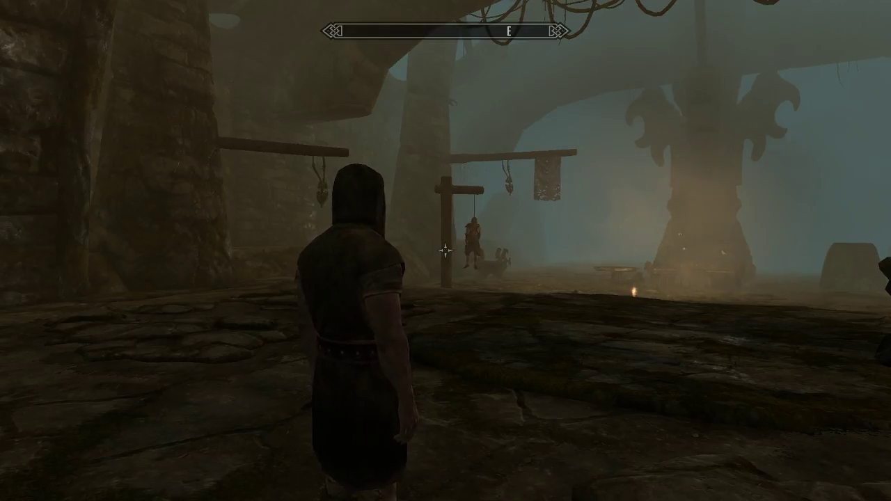
Step: Walk down to the gallows and examine the hanged bandit and its rope from several sides
key(w)
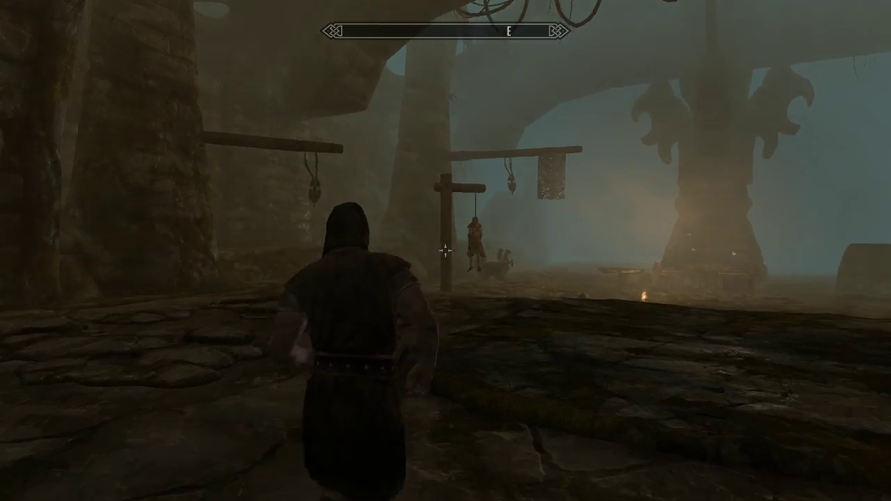
key(w)
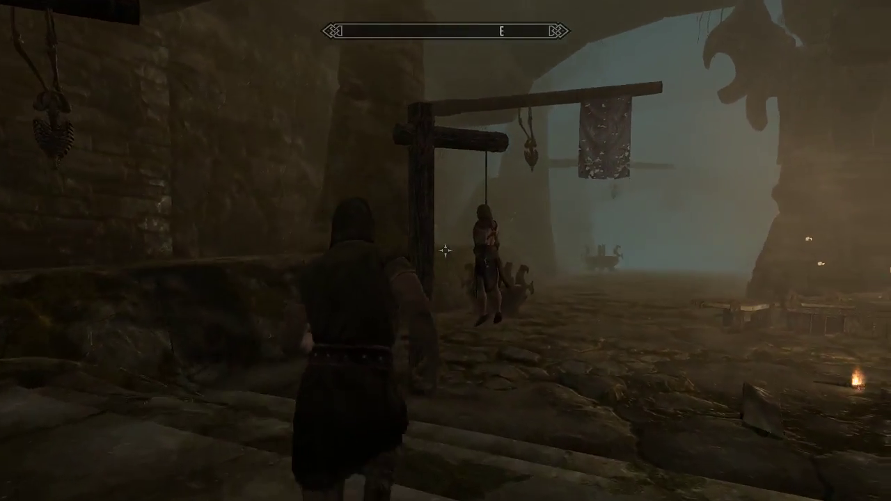
key(w)
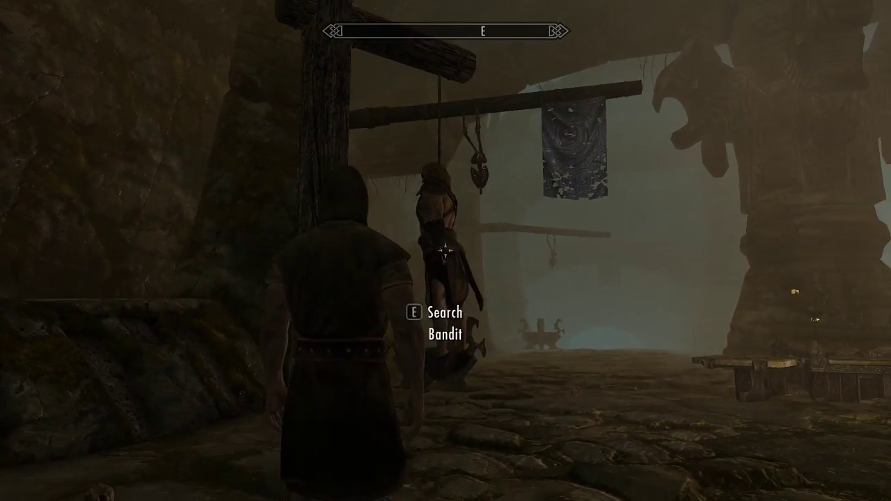
key(w)
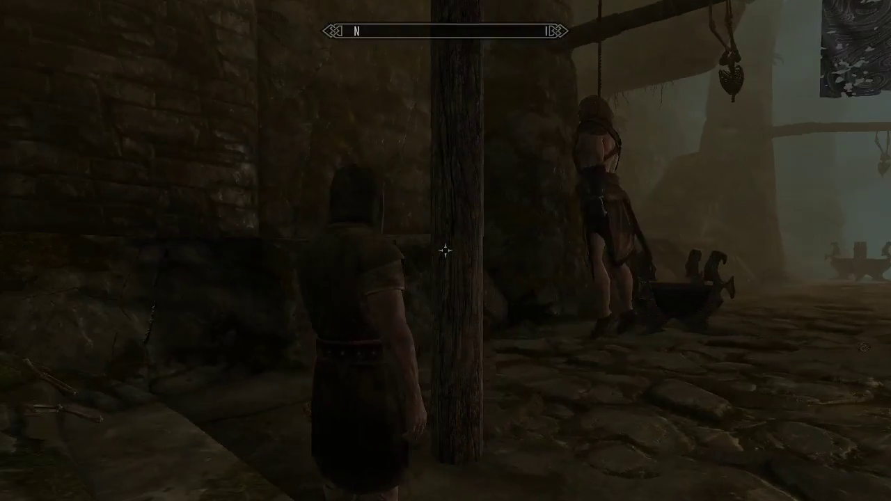
key(w)
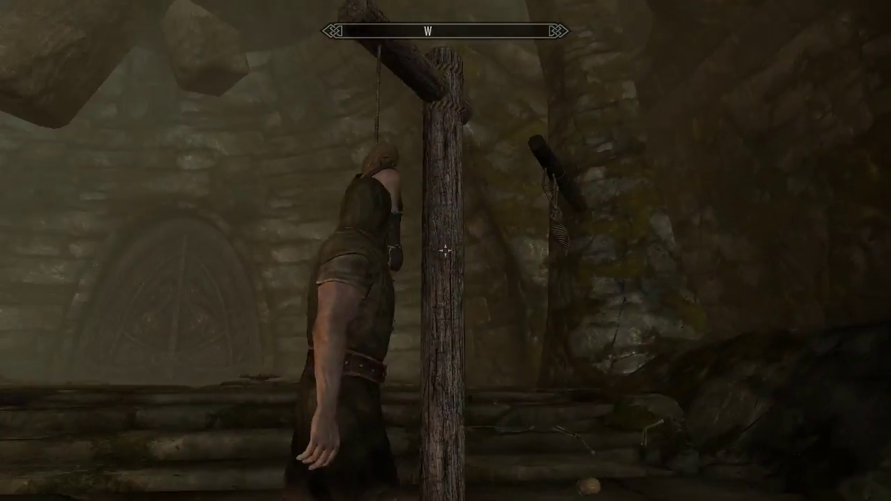
key(w)
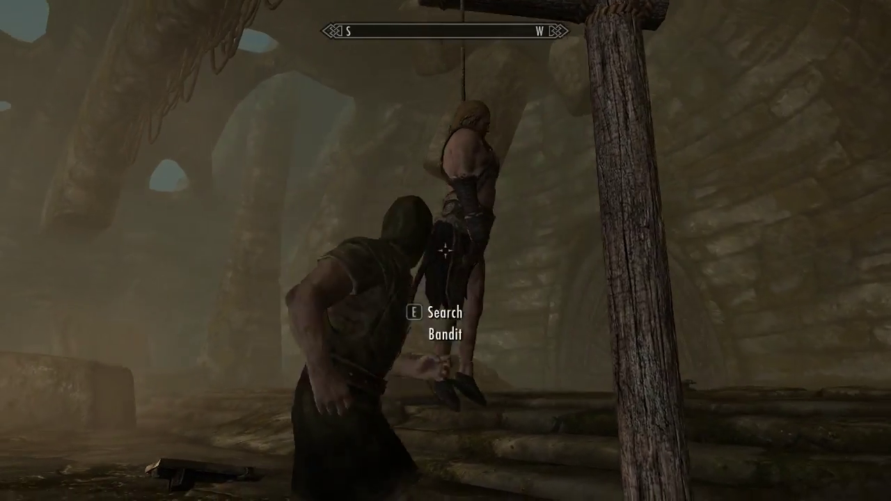
key(w)
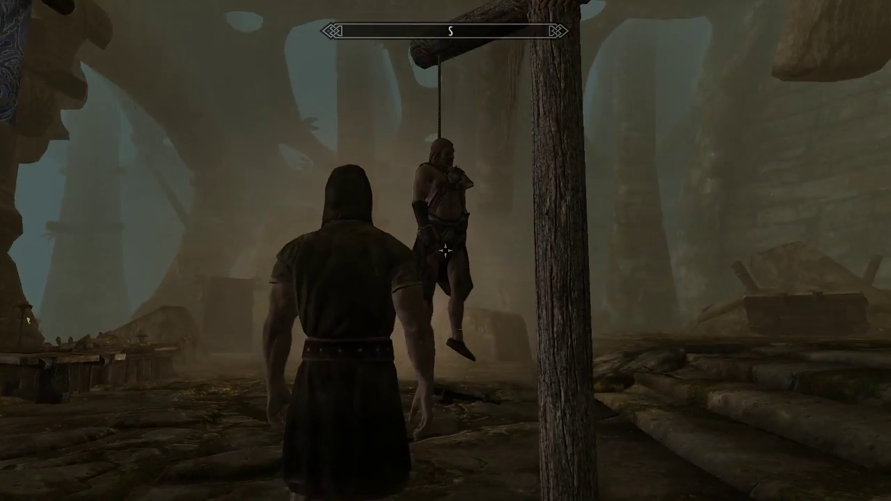
Step: Cross the hall past the large stone pillar to the upright sarcophagus and ready the Flames spell
key(w)
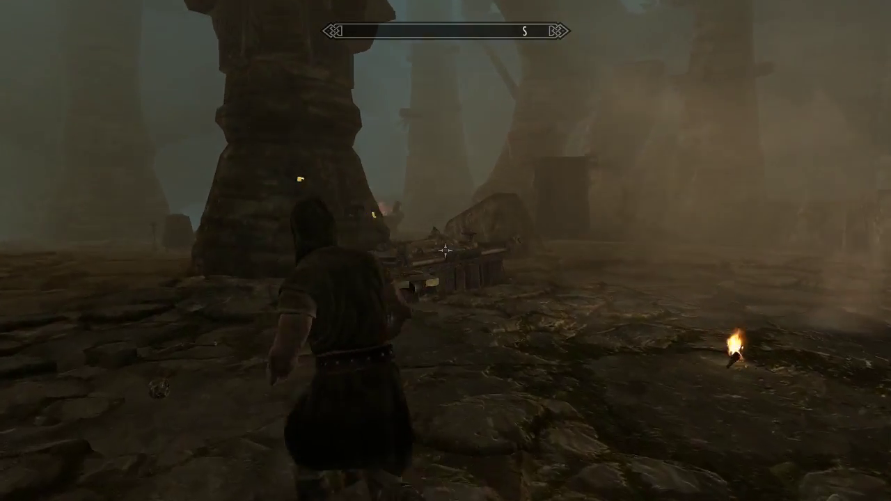
key(w)
key(a)
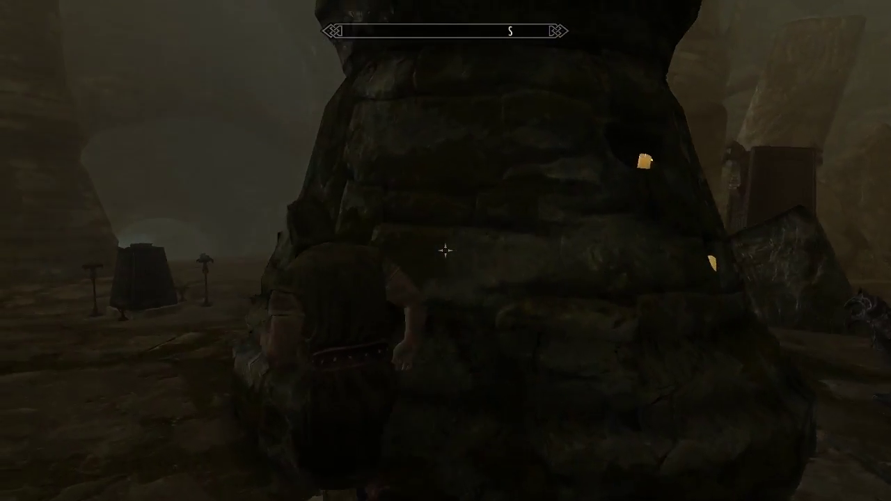
key(w)
key(r)
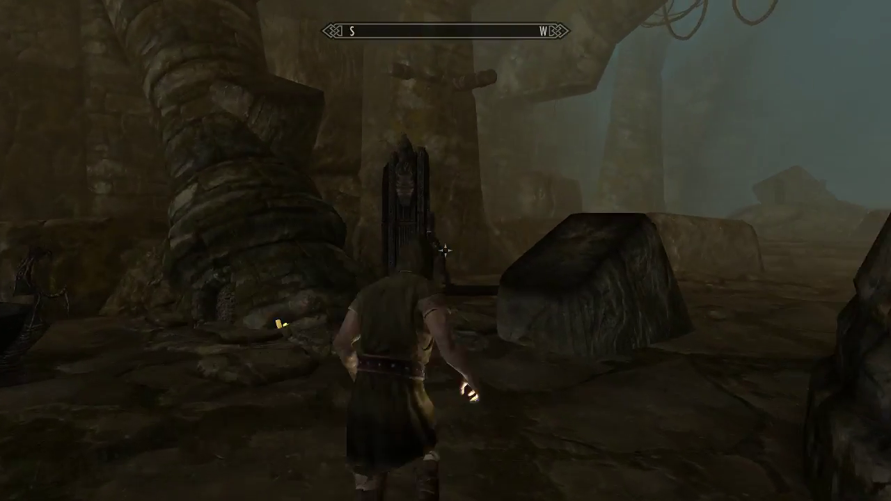
Step: Burn the Restless Draugr emerging beside the upright sarcophagus with Flames while backing away until it is dead
click(446, 250)
key(s)
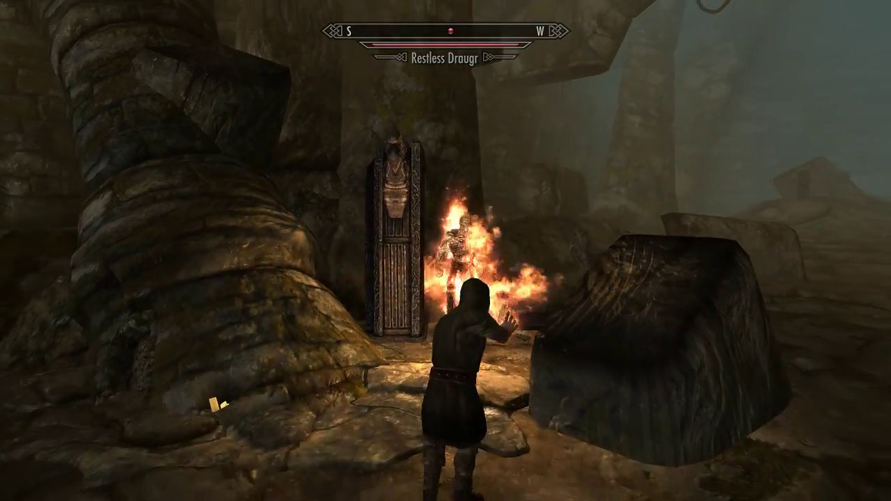
key(s)
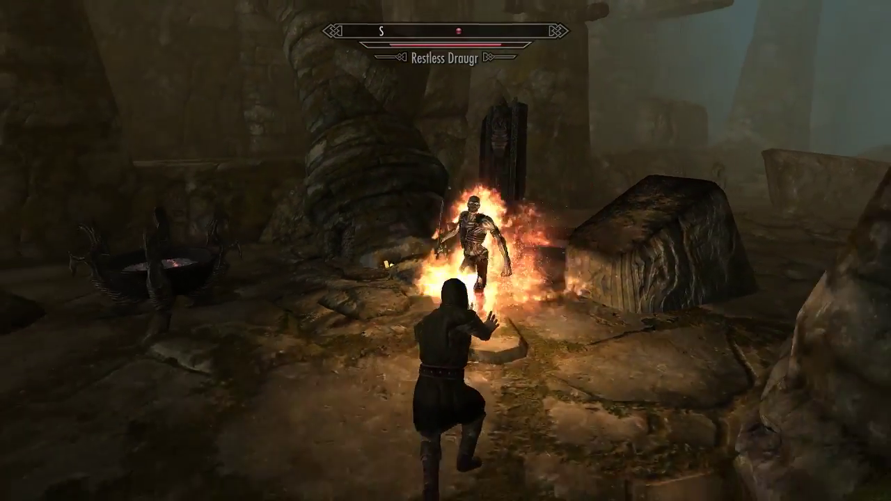
key(s)
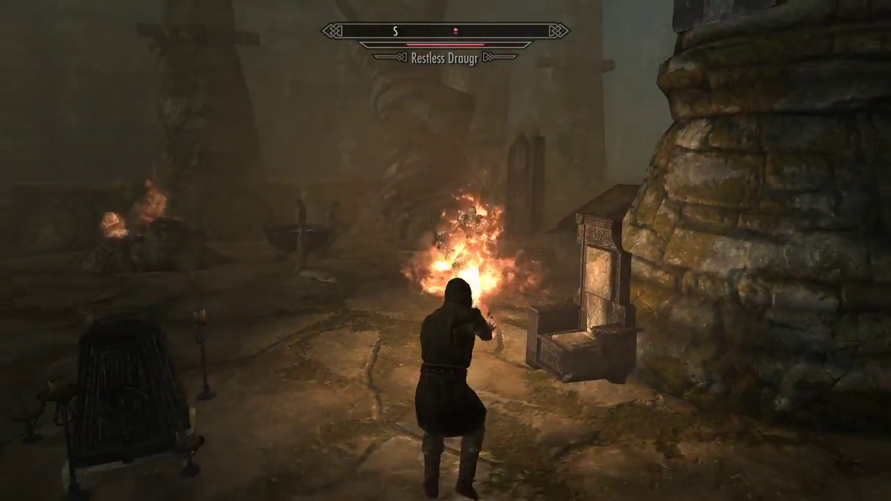
key(s)
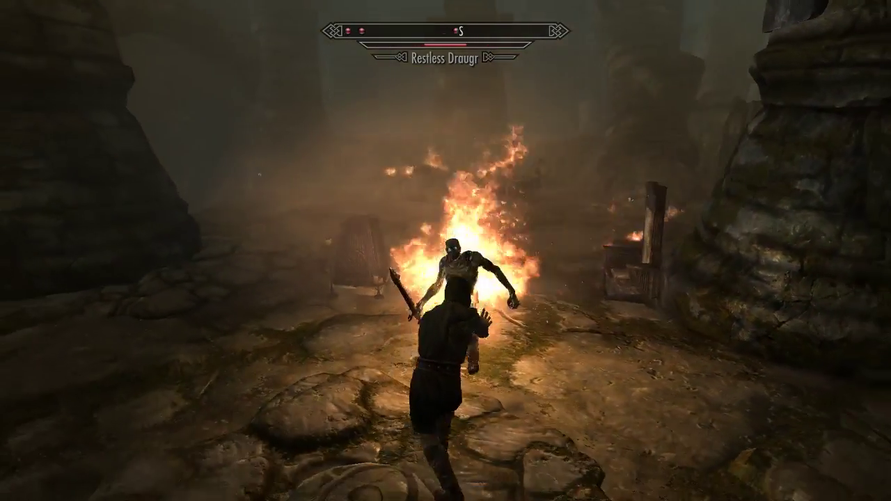
key(s)
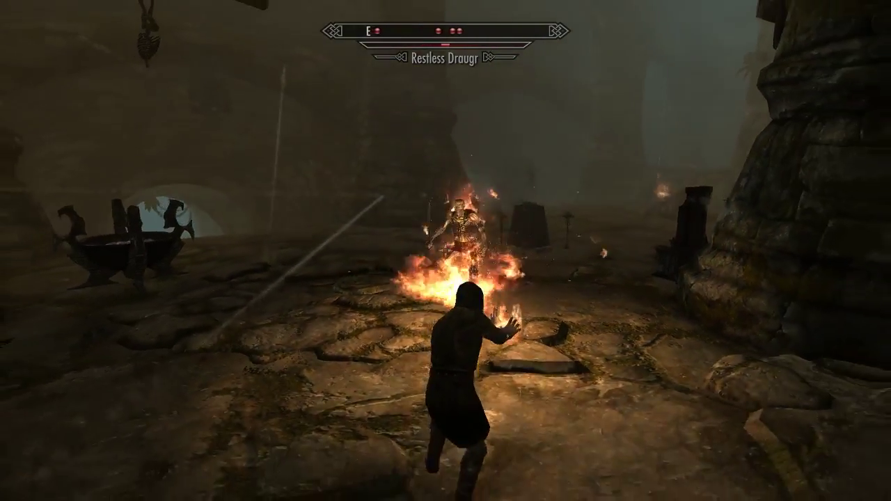
key(s)
Step: Burn the shield-bearing Restless Draugr approaching from the east while retreating to the entrance steps, and lower the spell hands
key(a)
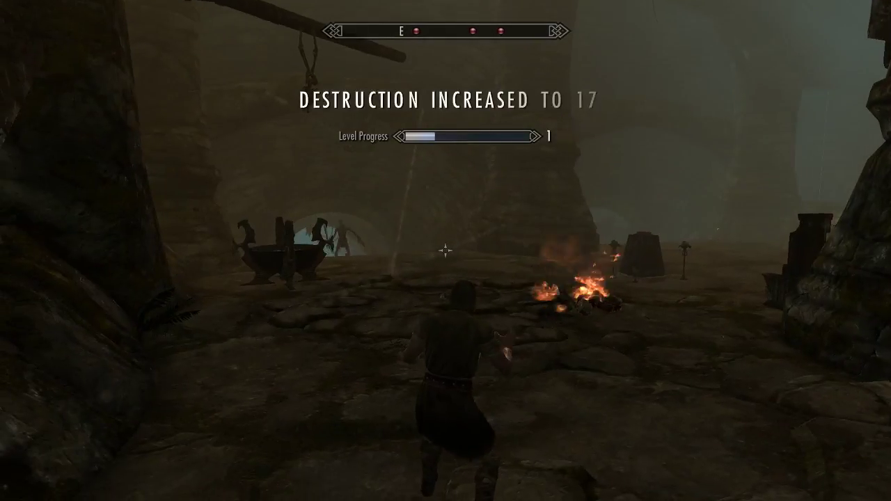
key(d)
key(d)
click(446, 250)
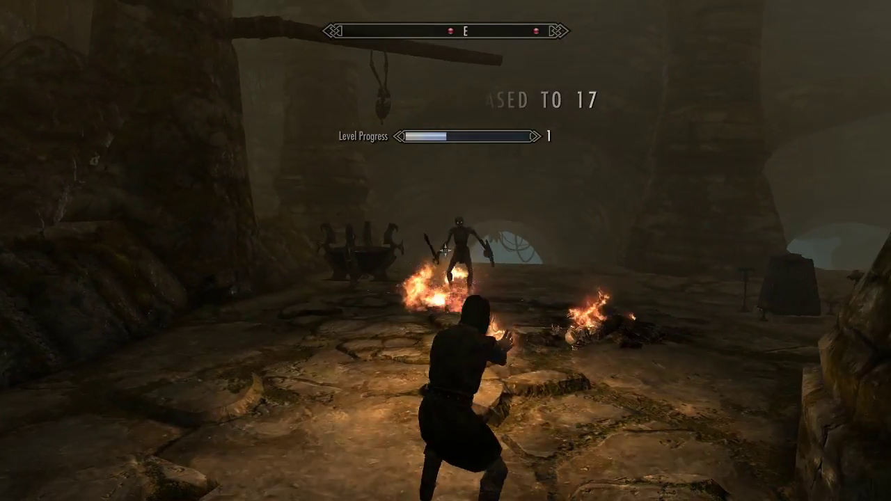
key(s)
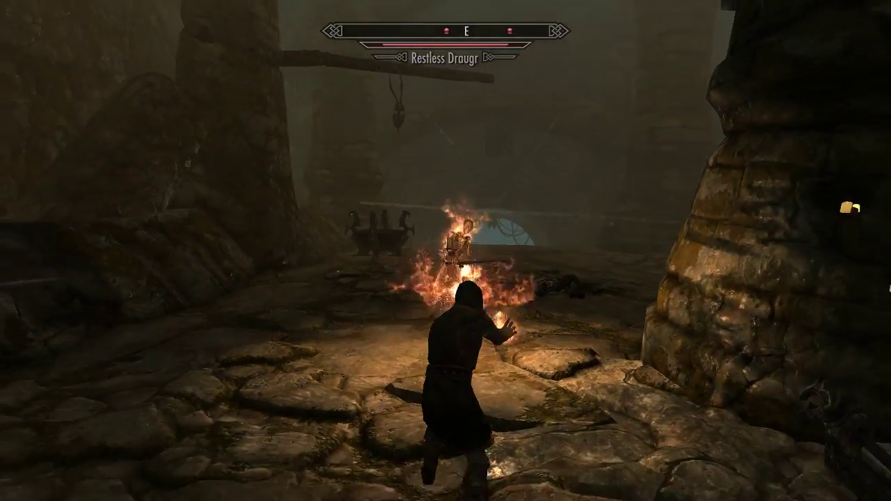
key(s)
right_drag(446, 251, 446, 251)
key(s)
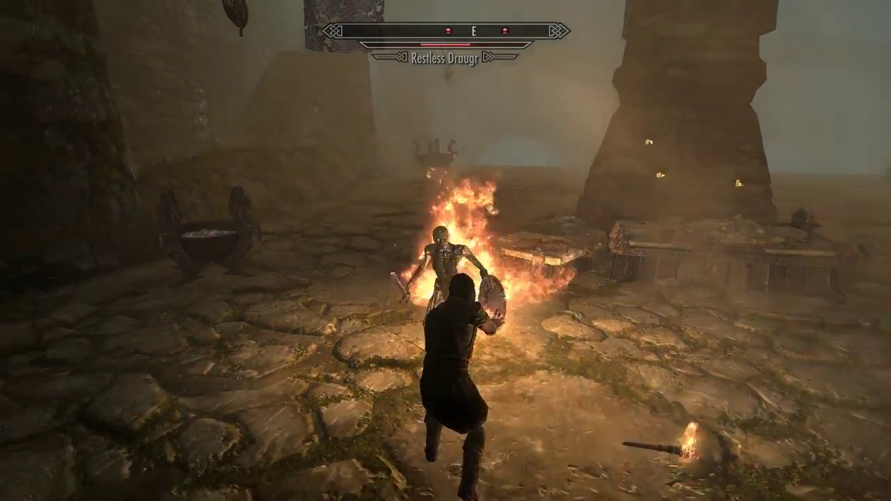
key(s)
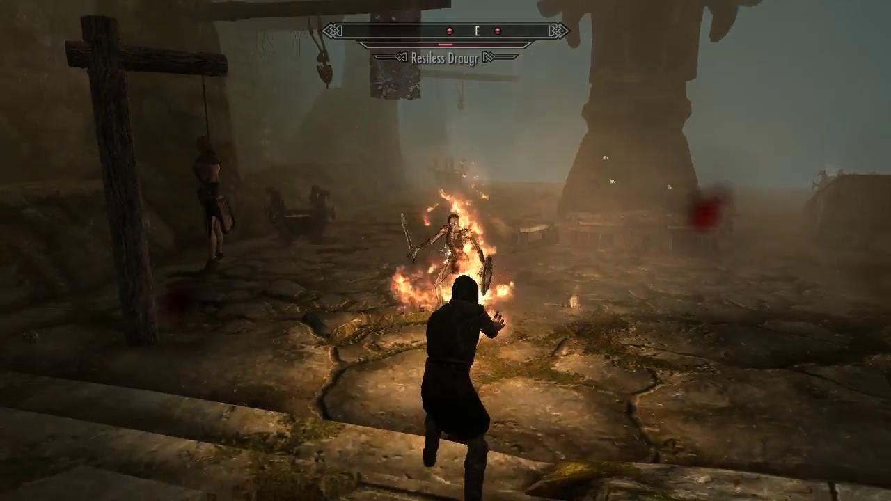
key(w)
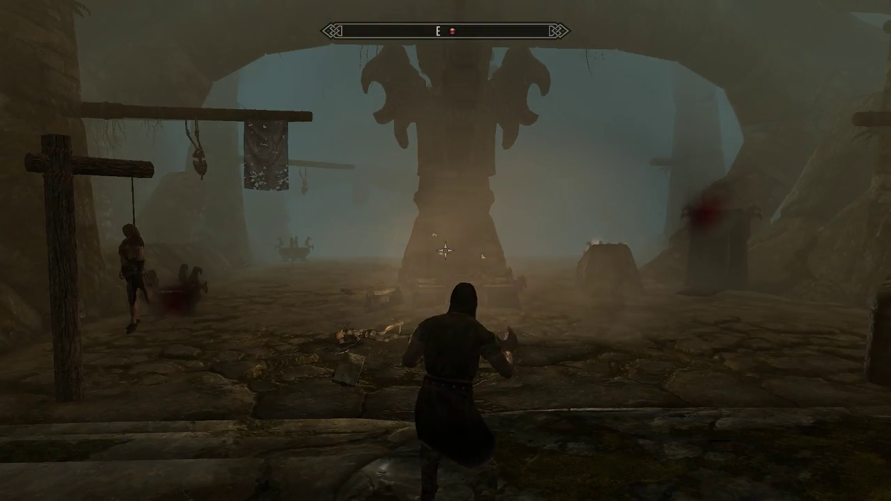
key(r)
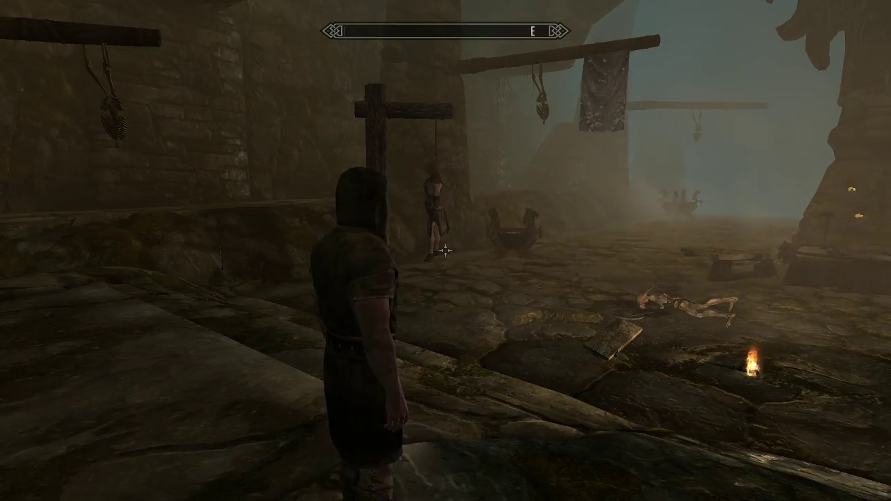
Step: Walk down from the stone ledge to the hanged bandit's body at the wooden gallows
key(w)
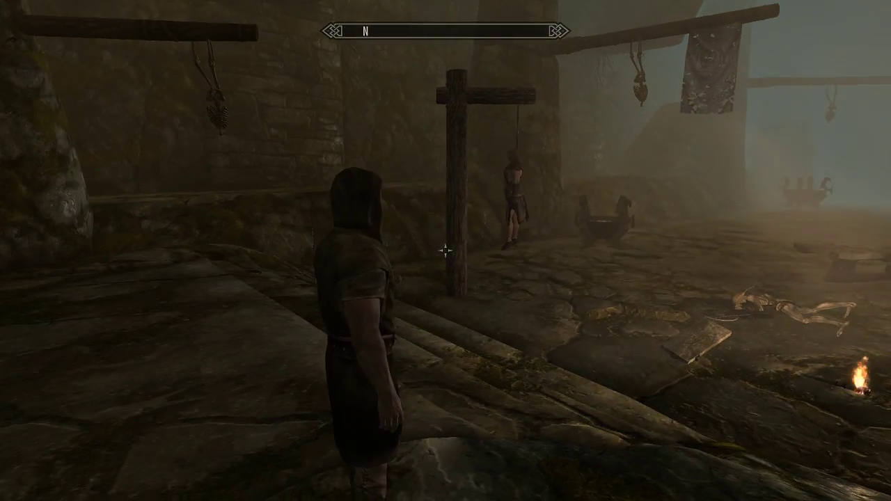
key(w)
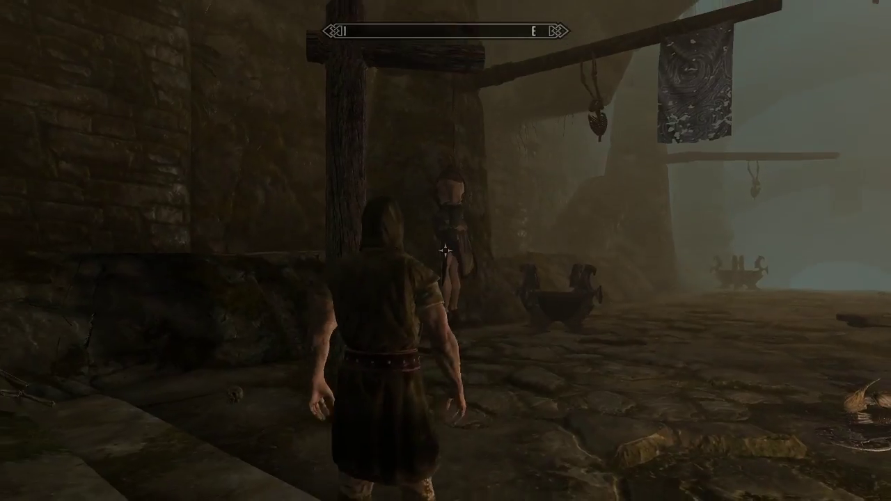
drag(446, 251, 446, 250)
key(w)
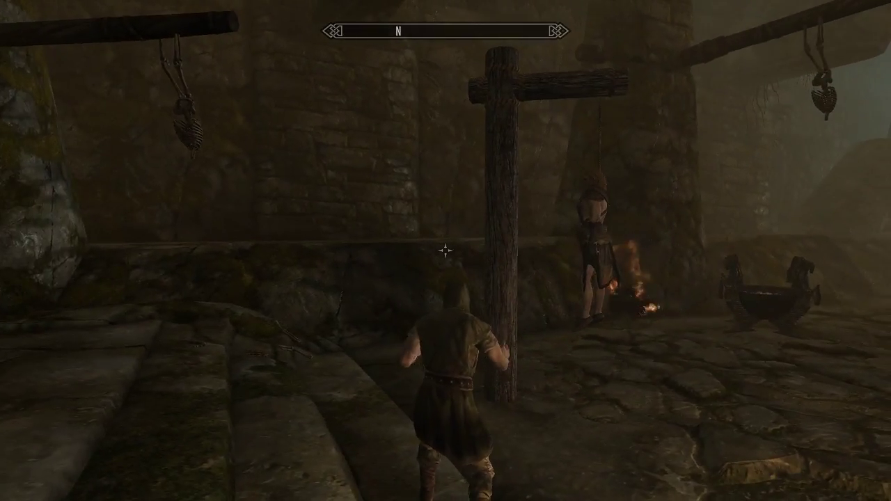
key(r)
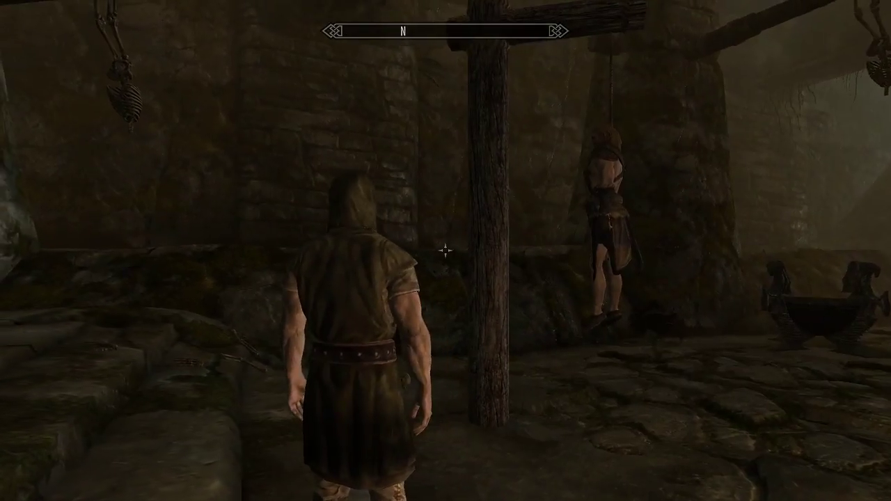
key(w)
key(d)
key(w)
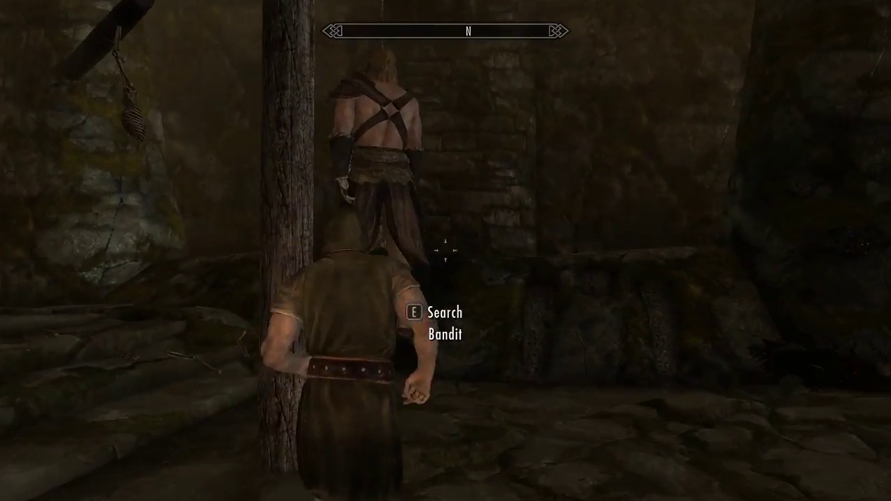
key(w)
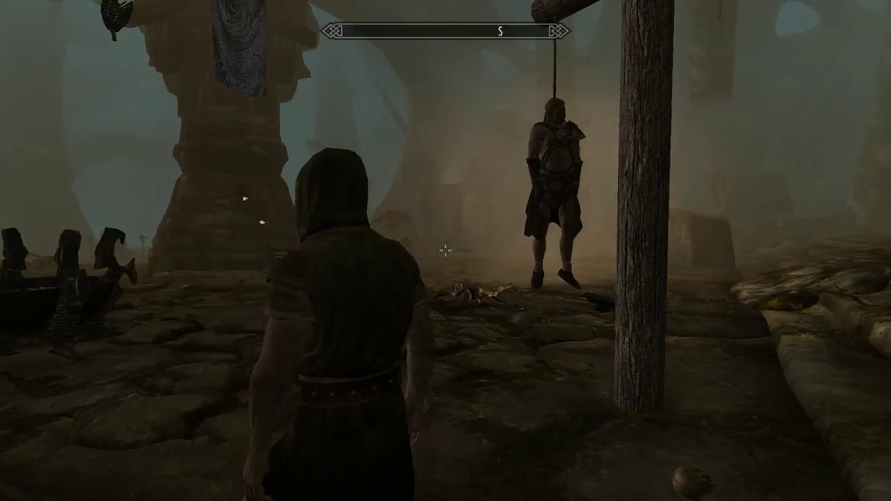
Step: Run through the cavern to the pedestal holding the Fireball spell tome
key(w)
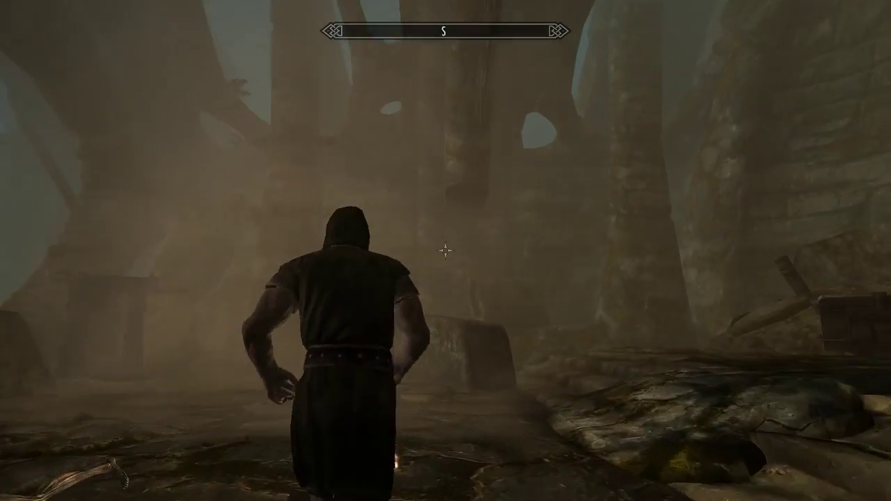
key(w)
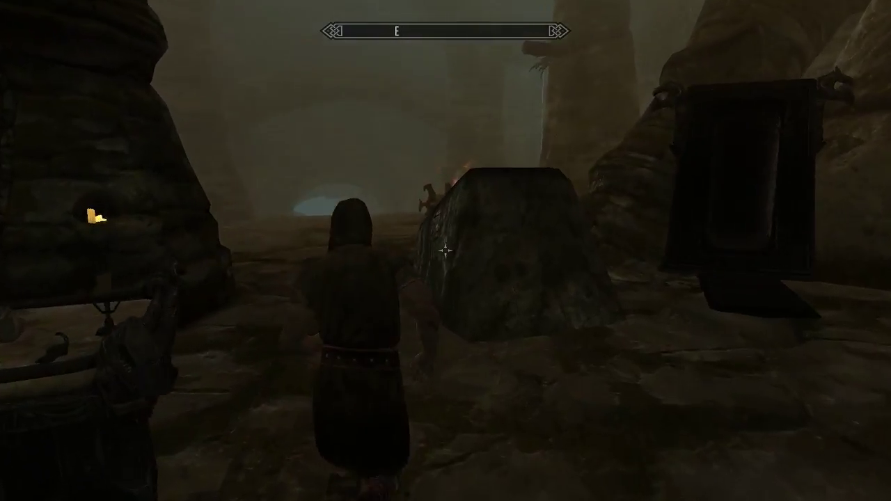
key(w)
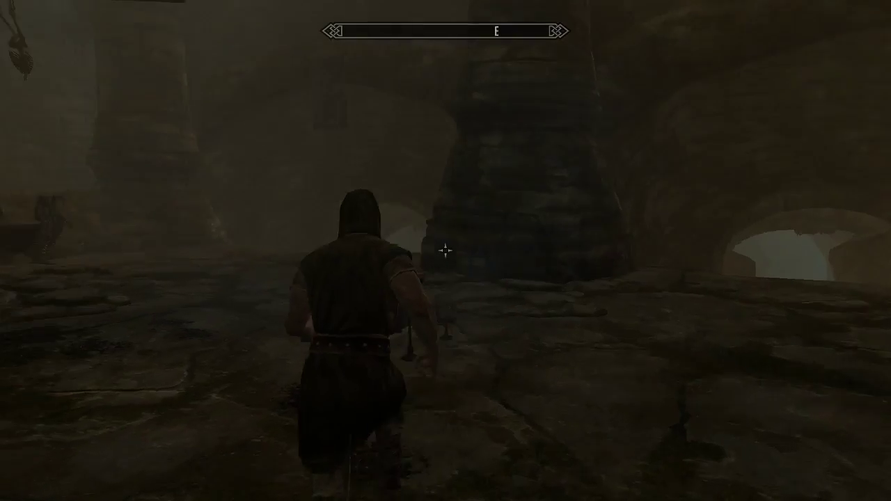
key(w)
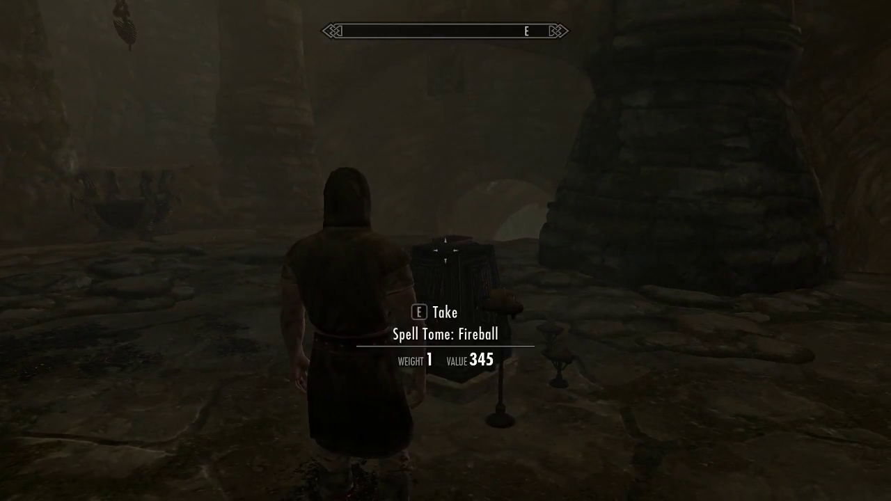
key(w)
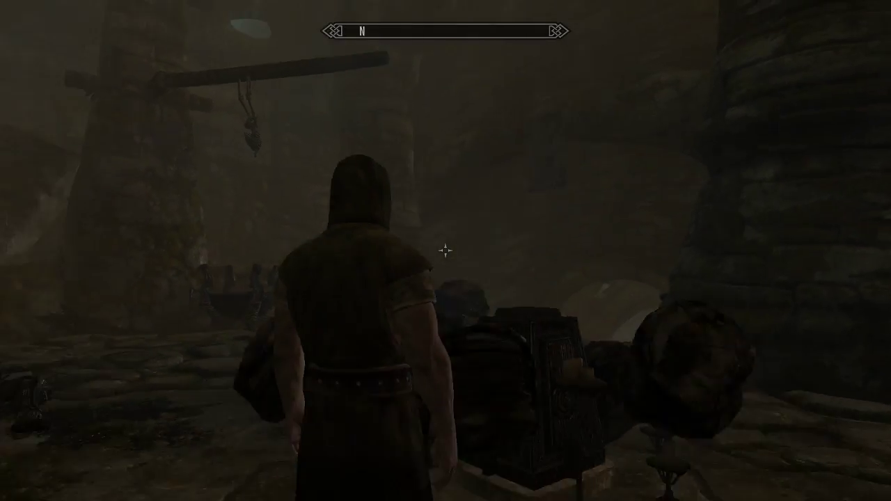
key(w)
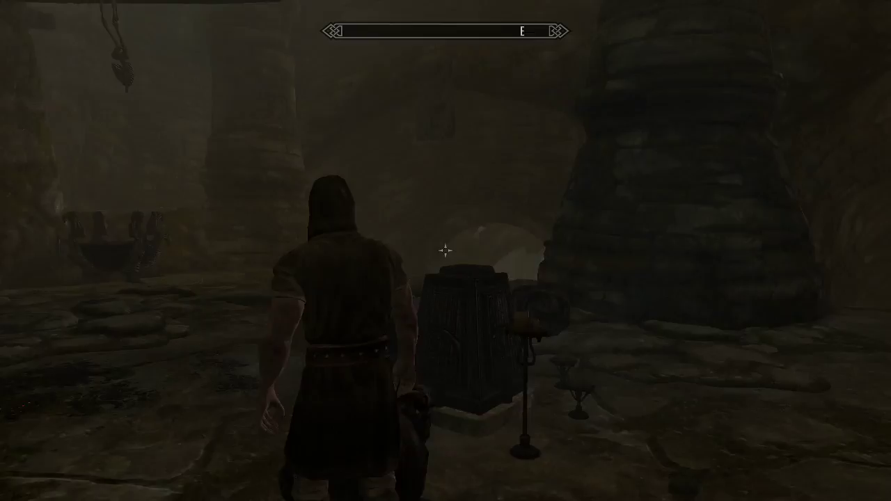
Step: Move east past the pedestal toward the lit archway between the stone pillars
key(a)
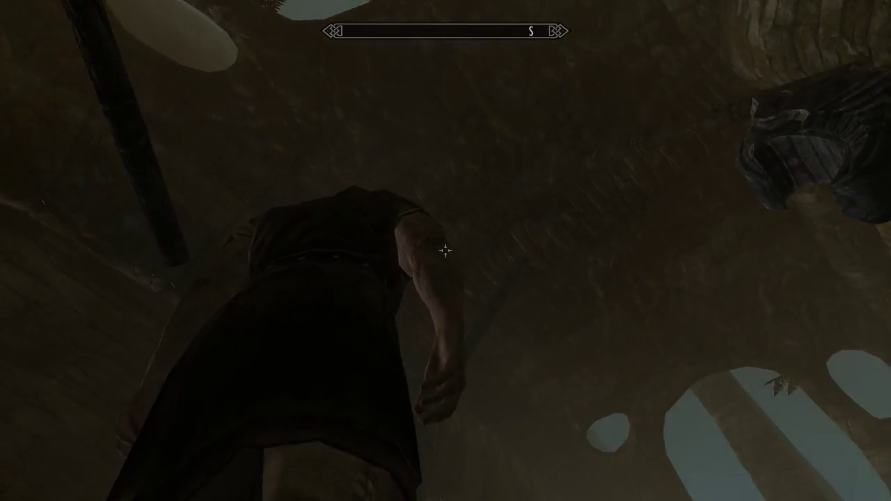
key(w)
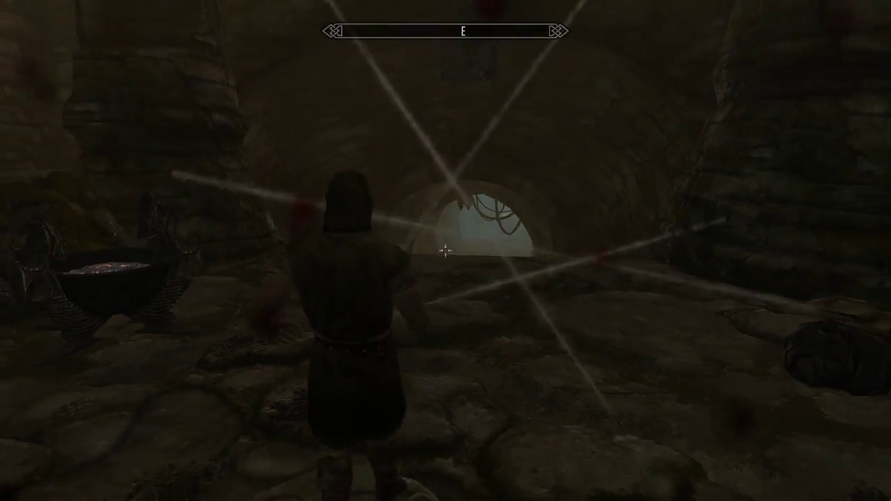
key(w)
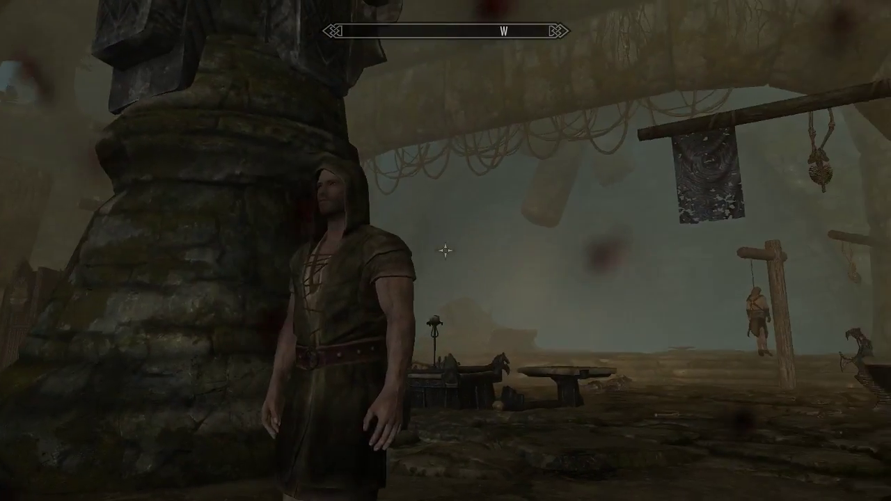
Step: Run west past the gallows to the large carved door and leave for the Isle Of Past Memories
key(w)
key(w)
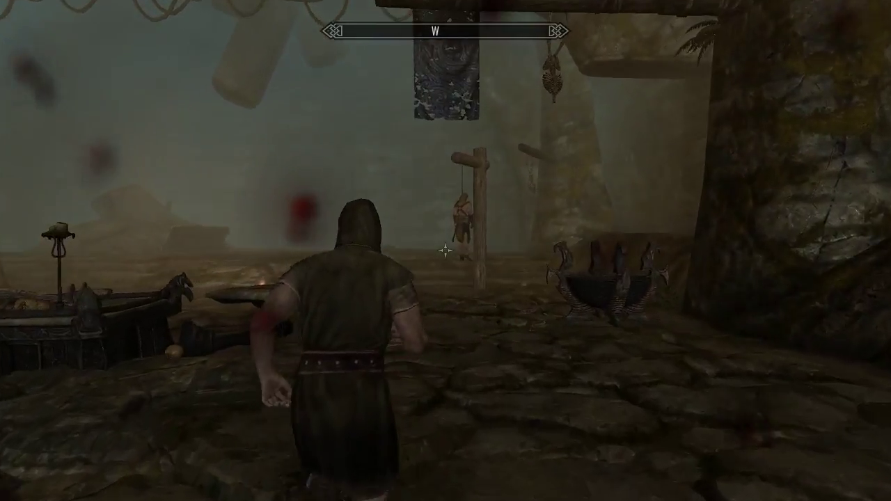
key(w)
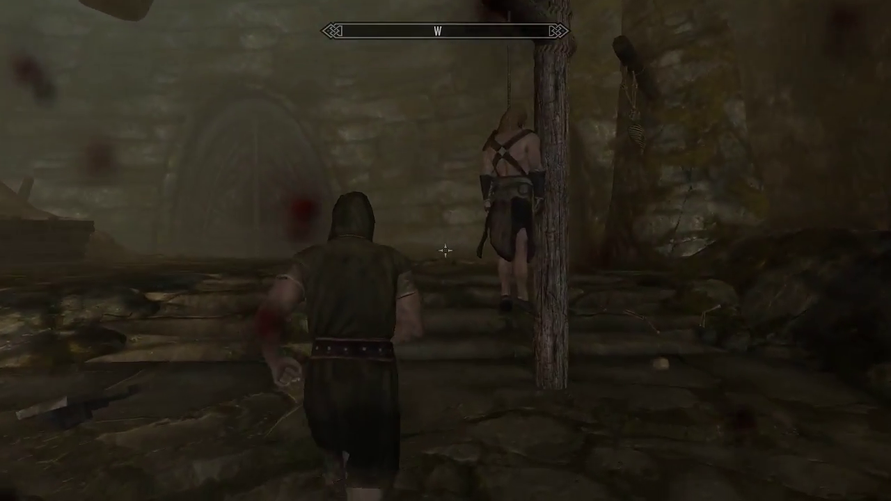
key(w)
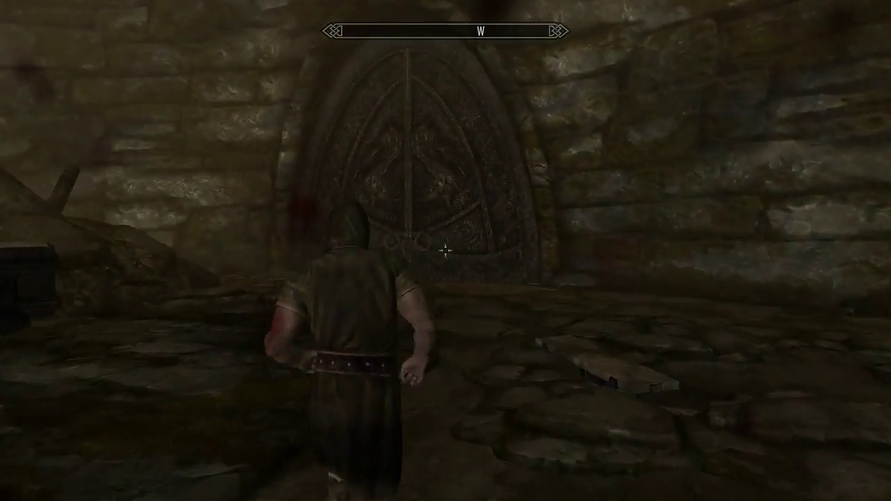
key(w)
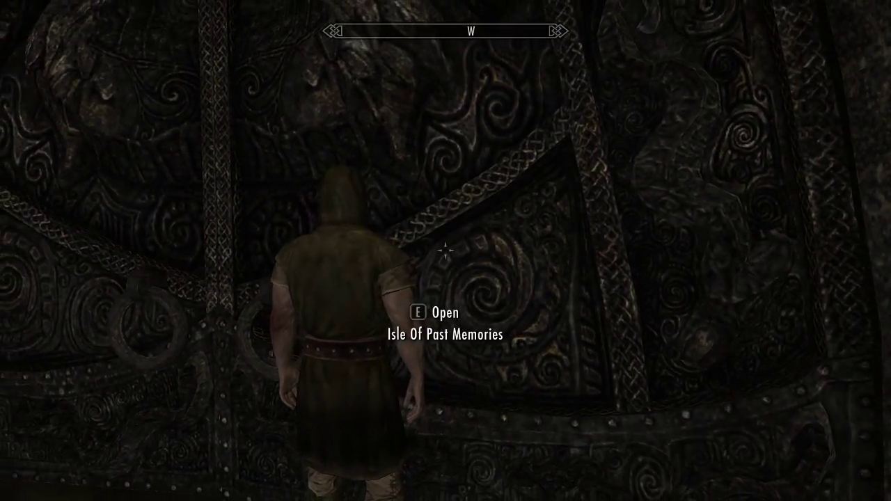
key(e)
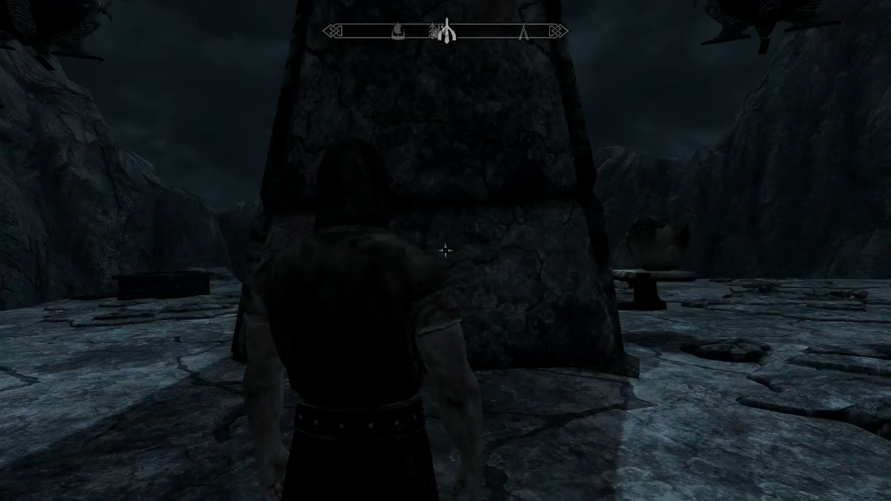
Step: Fast travel to Myrefall from the world map
key(m)
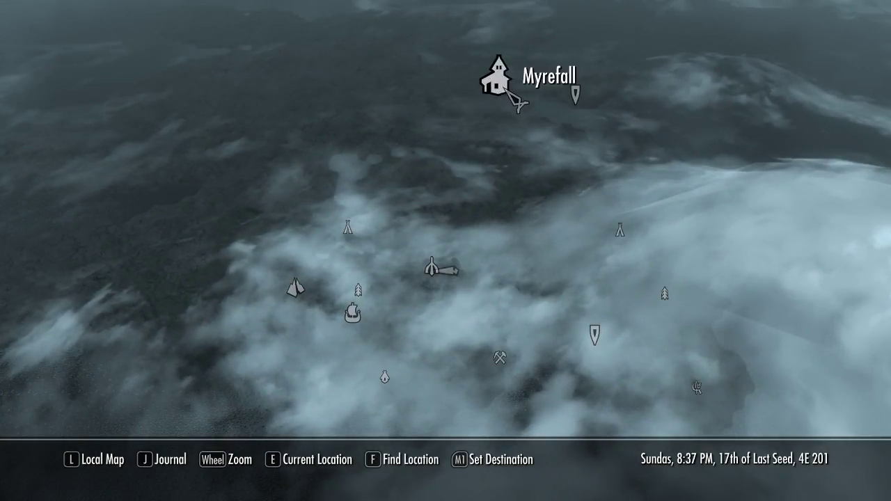
click(514, 98)
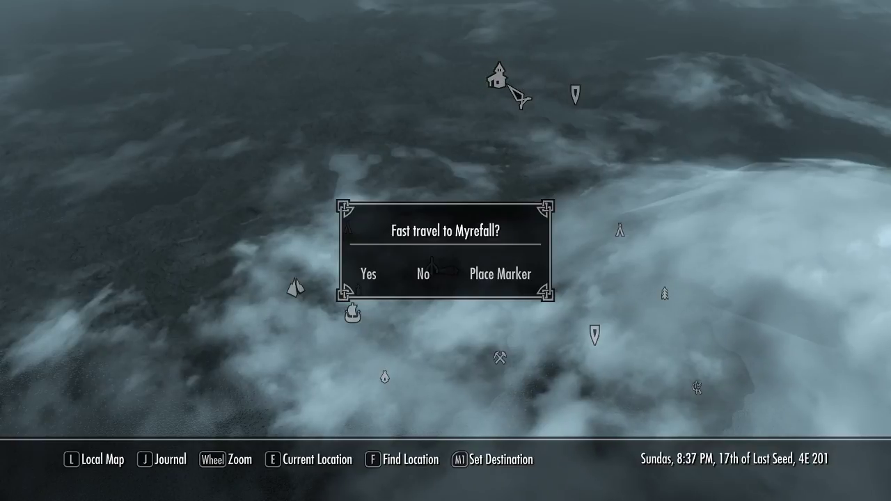
click(367, 274)
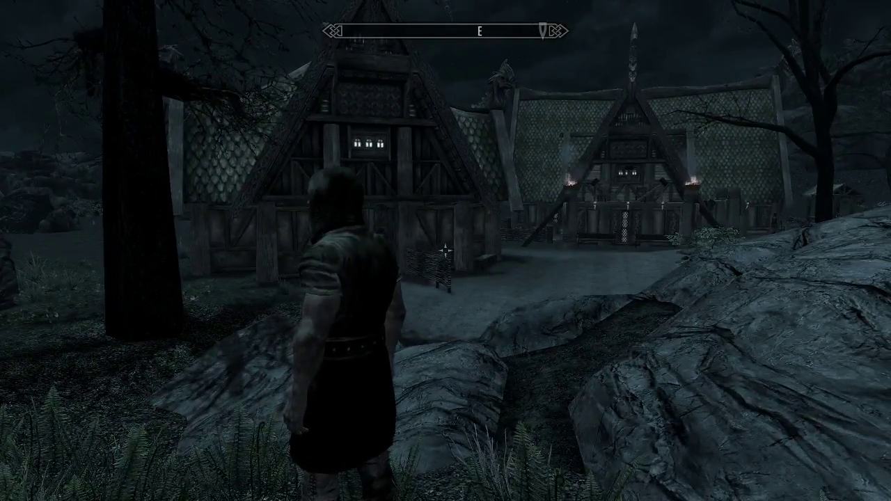
Step: Run east through Myrefall to the villager beside the large hall and start the Restoration of Myrefall quest with him
key(w)
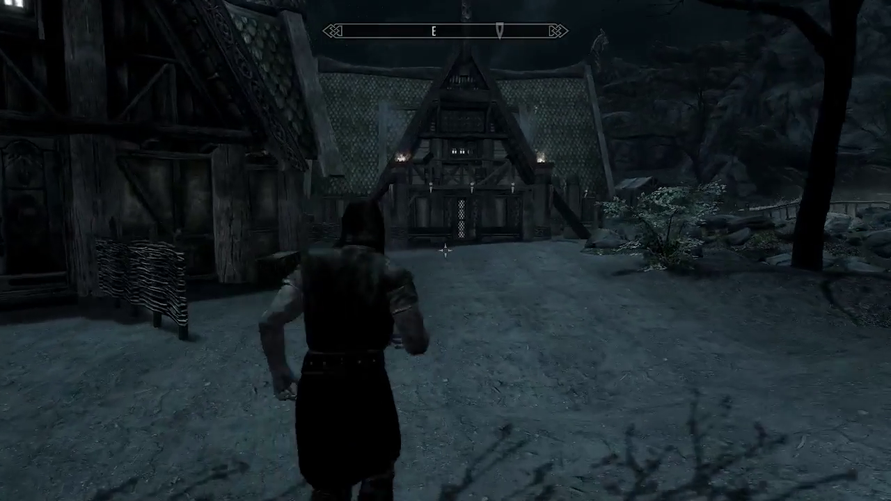
key(w)
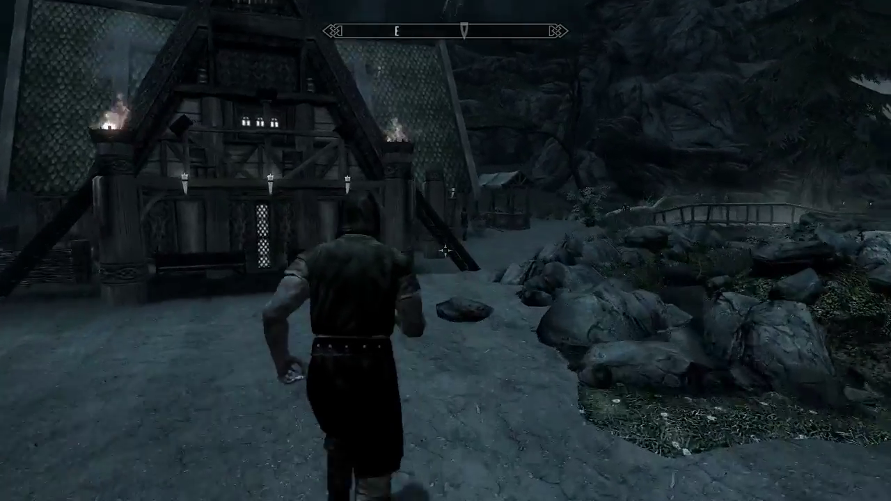
key(w)
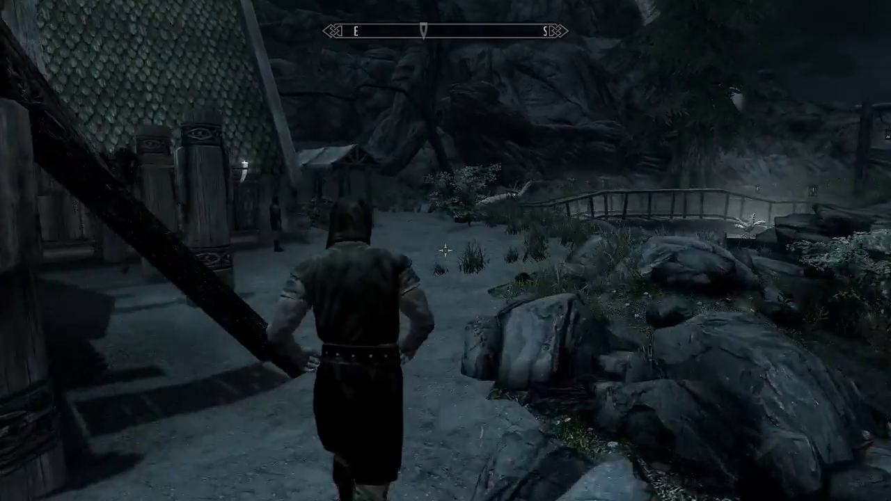
key(w)
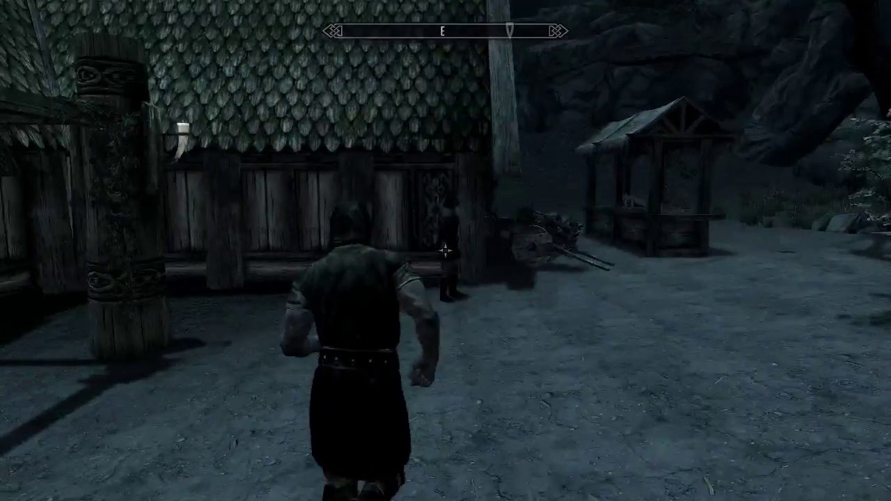
key(w)
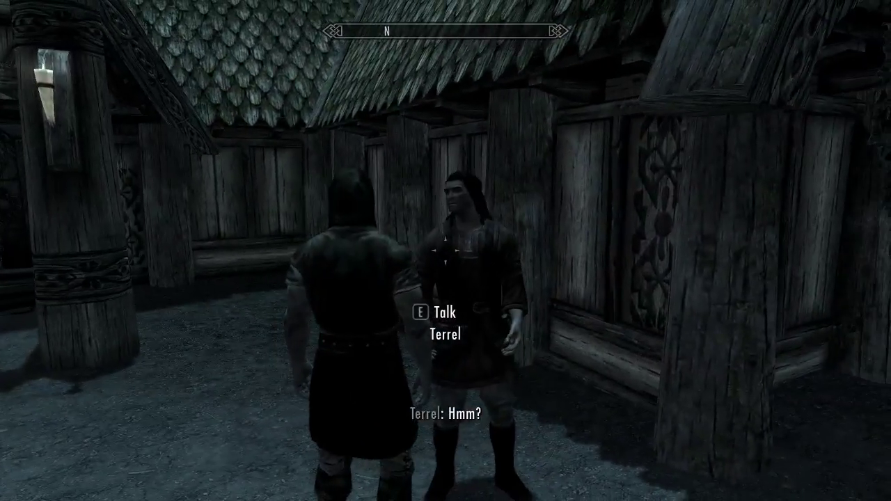
key(s)
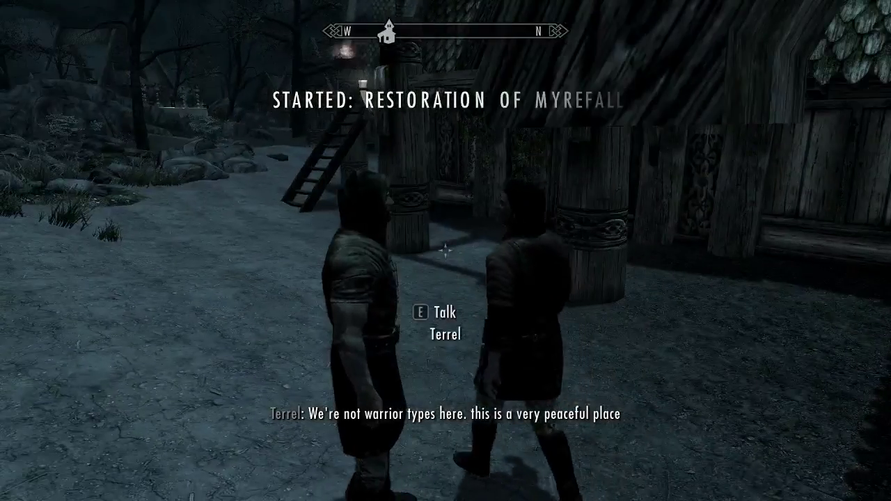
Step: Follow the villager west through Myrefall along the path past the large hall until he stops
key(w)
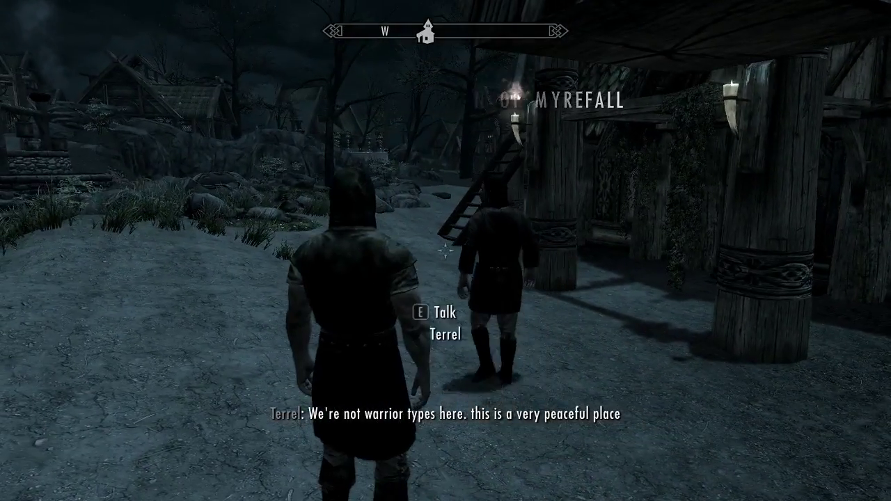
key(w)
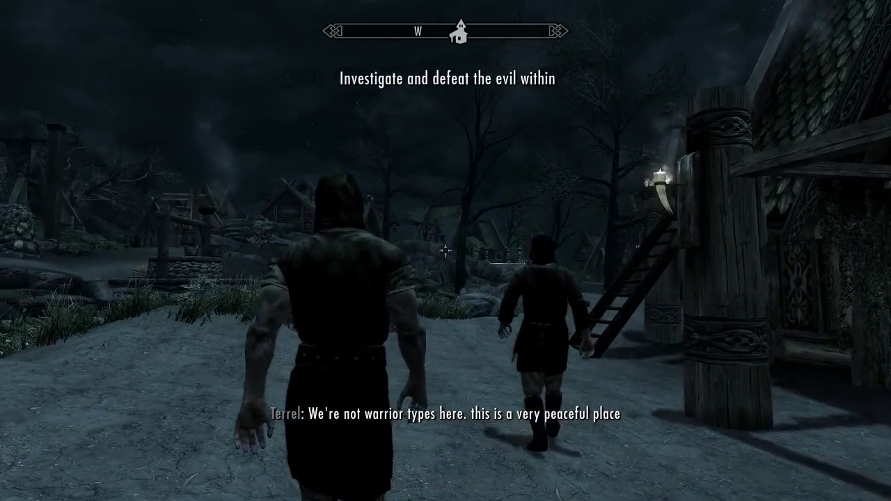
key(w)
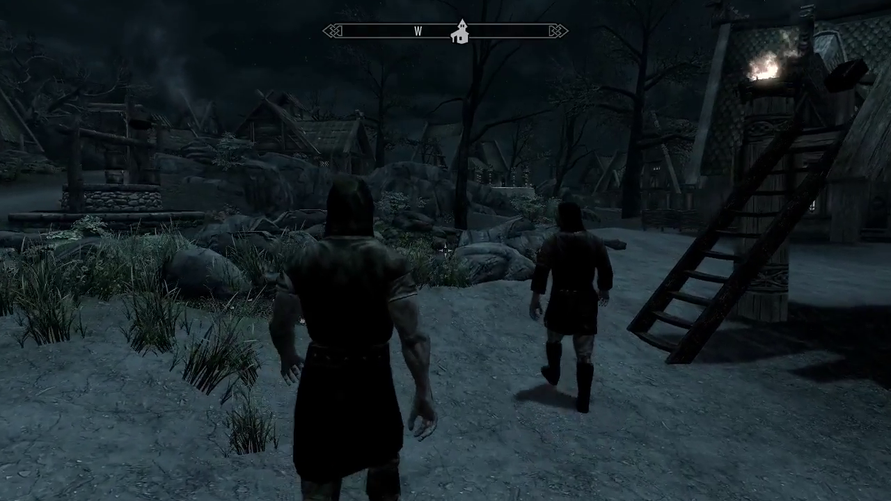
key(w)
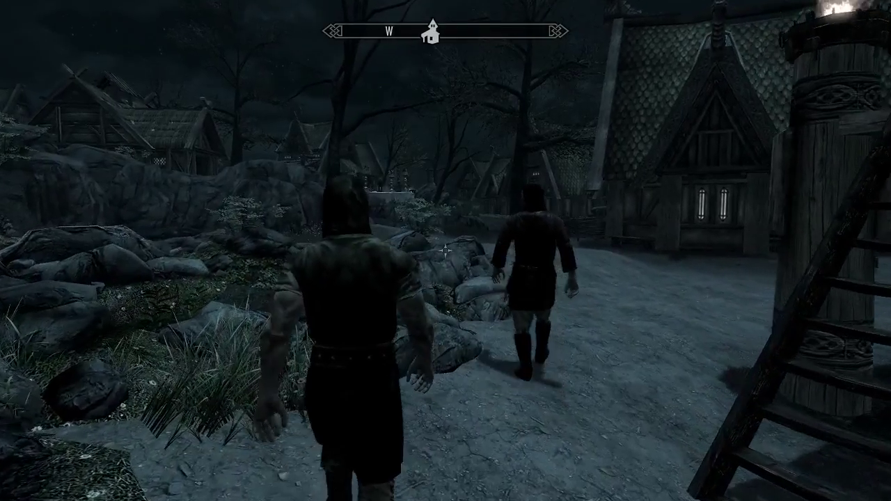
key(w)
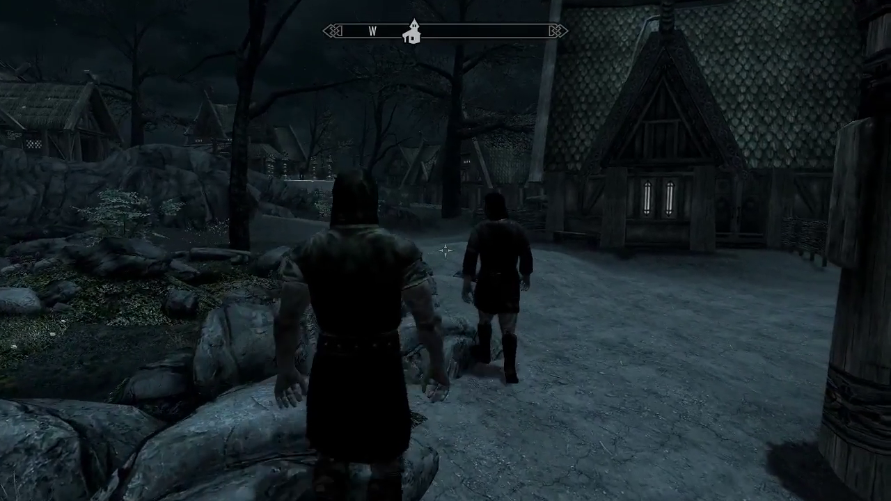
key(w)
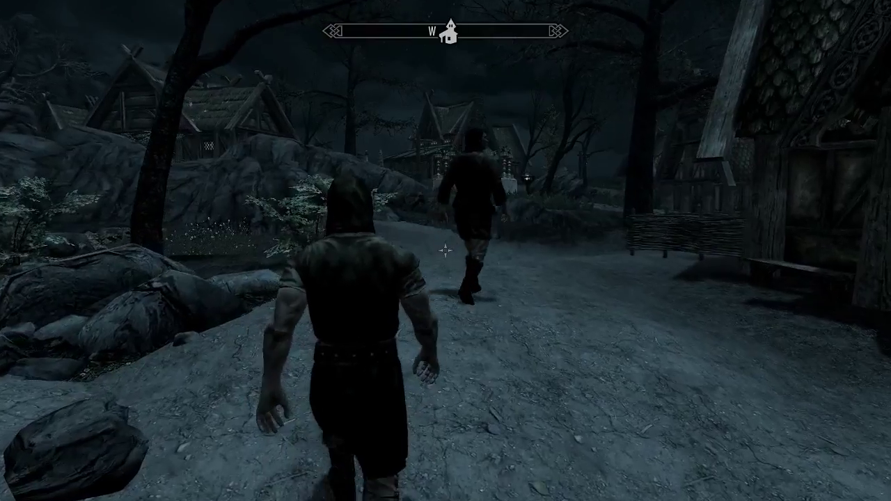
key(w)
key(w)
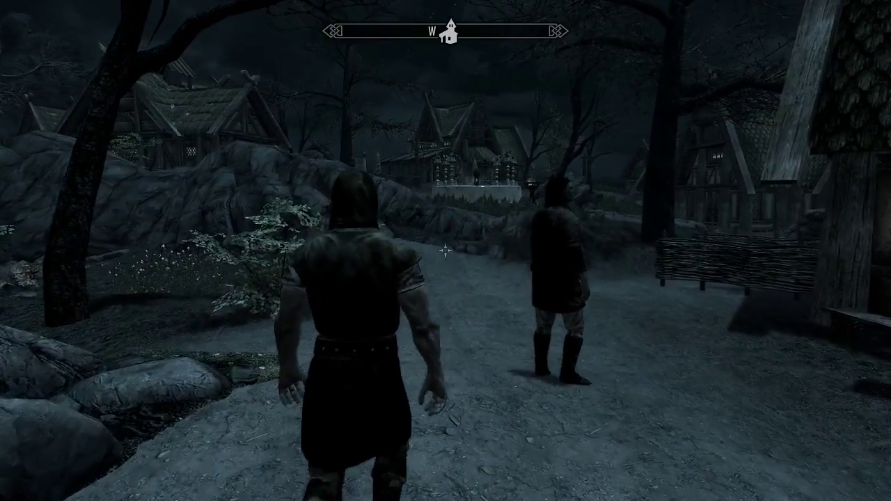
key(w)
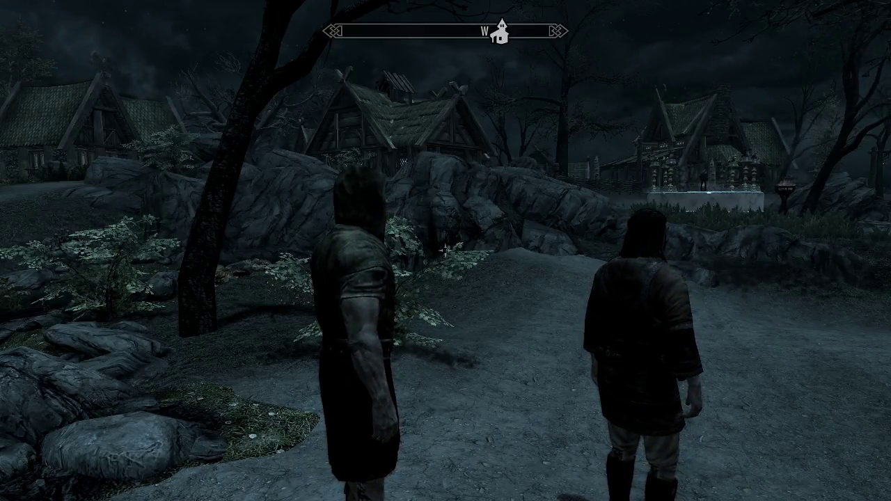
Step: Quit Skyrim to the desktop without saving
key(Escape)
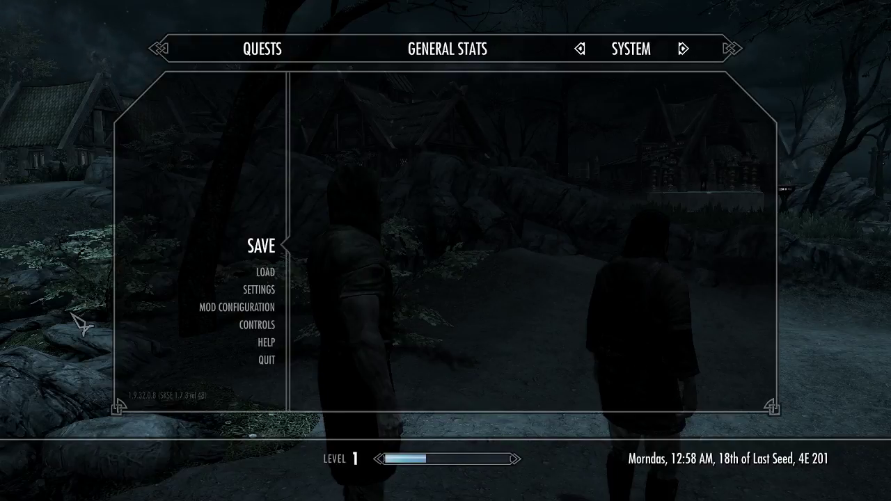
click(275, 363)
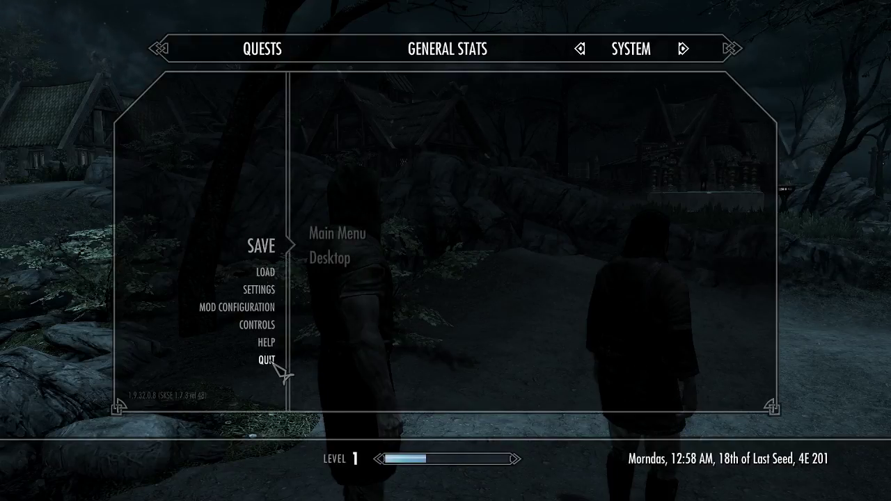
click(330, 265)
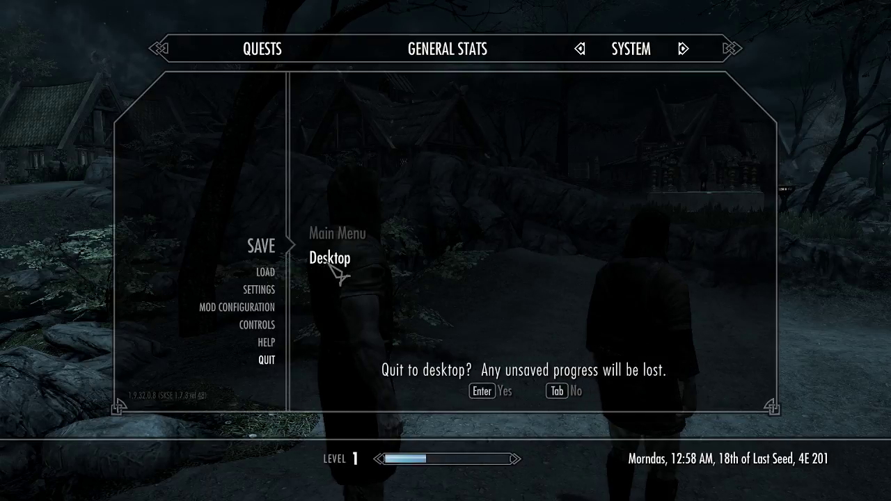
click(487, 392)
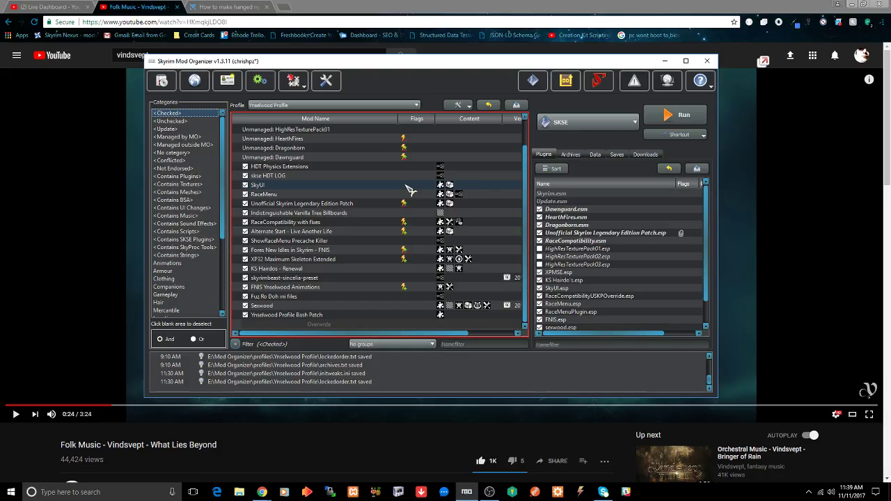
Step: Launch the Creation Kit from Mod Organizer as the selected executable
click(566, 124)
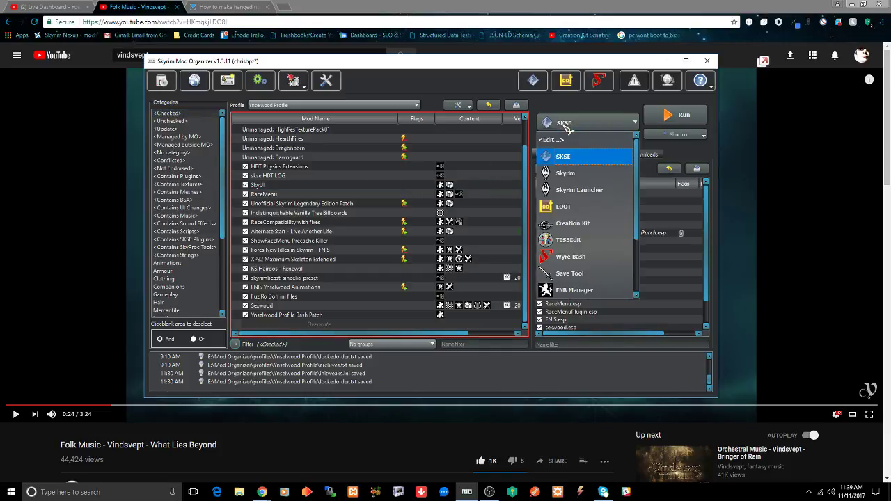
click(573, 223)
click(668, 117)
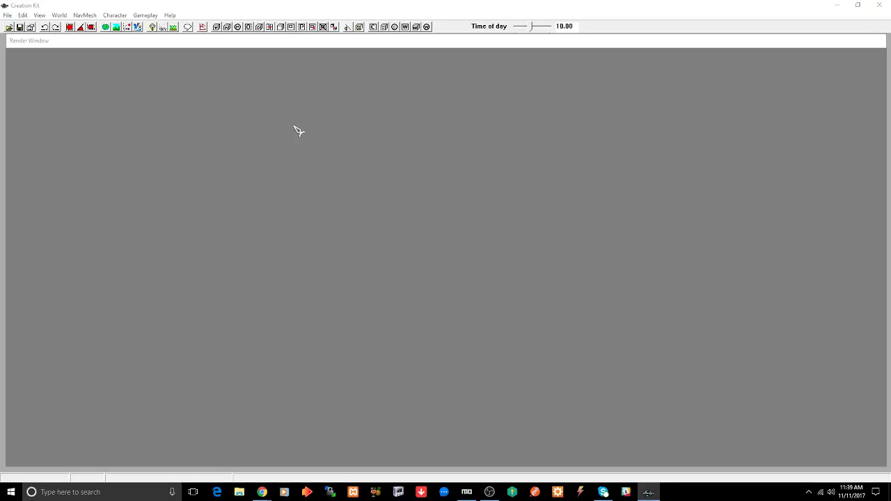
Step: Load the plugin sexwood.esp in the Creation Kit as the active file
click(9, 15)
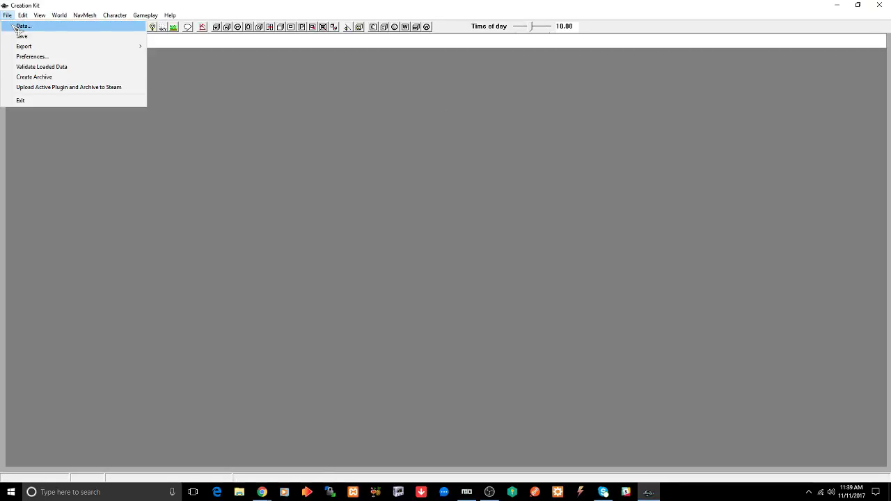
click(21, 24)
scroll(365, 241, down, 5)
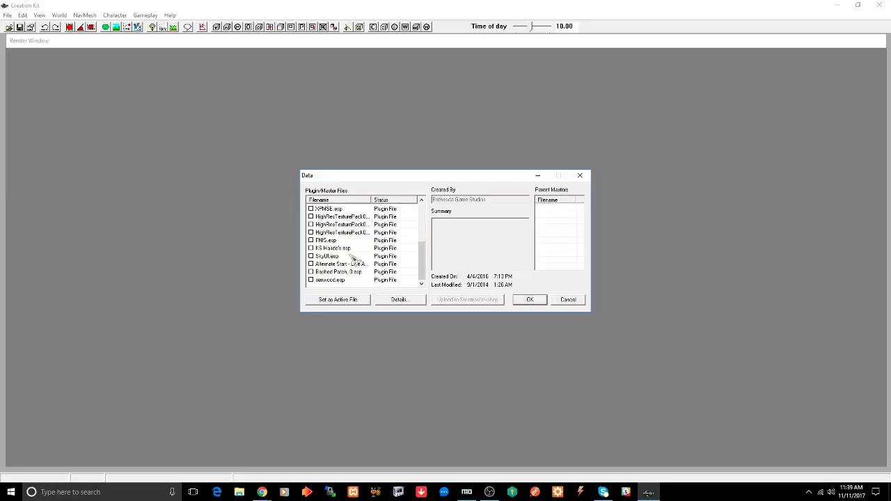
double_click(333, 280)
click(336, 299)
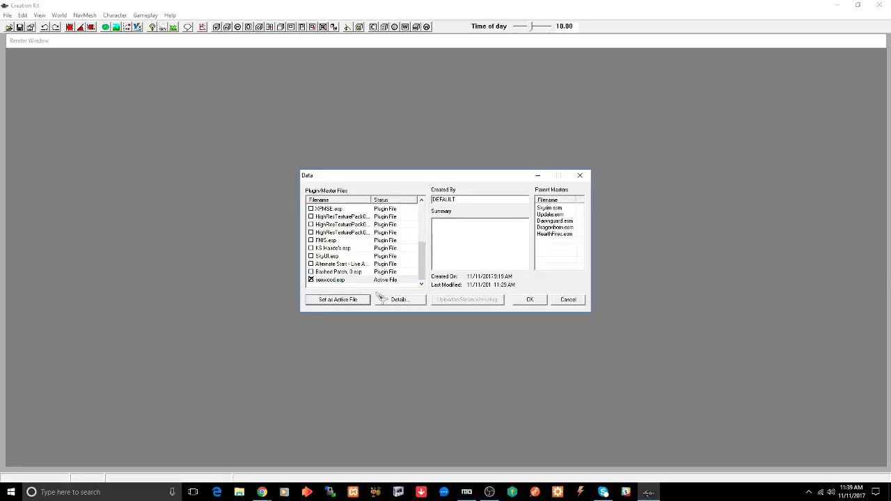
click(528, 299)
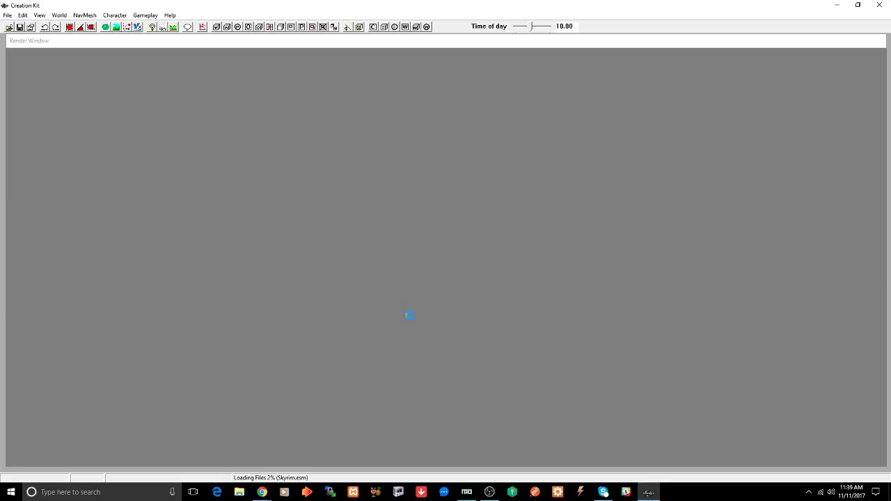
Step: Switch to the browser, resume the Vindsvept "What Lies Beyond" music video, and return to the Creation Kit
mouse_move(262, 491)
click(251, 470)
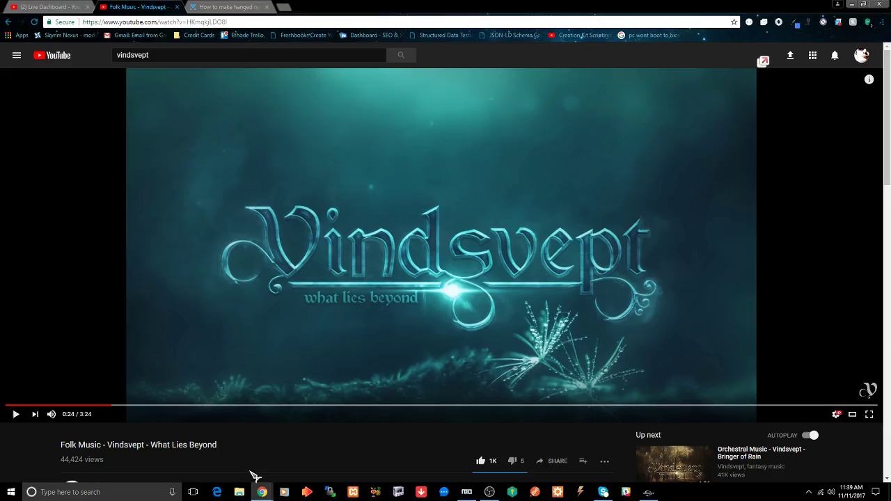
click(369, 251)
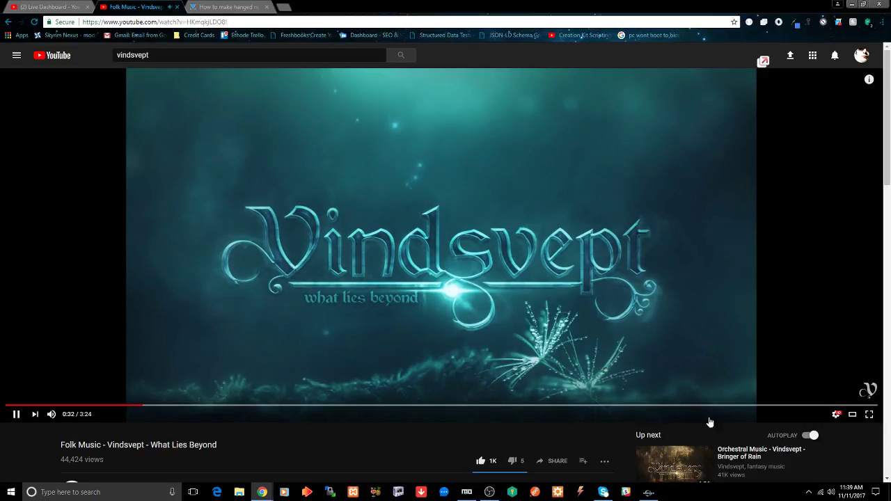
click(649, 493)
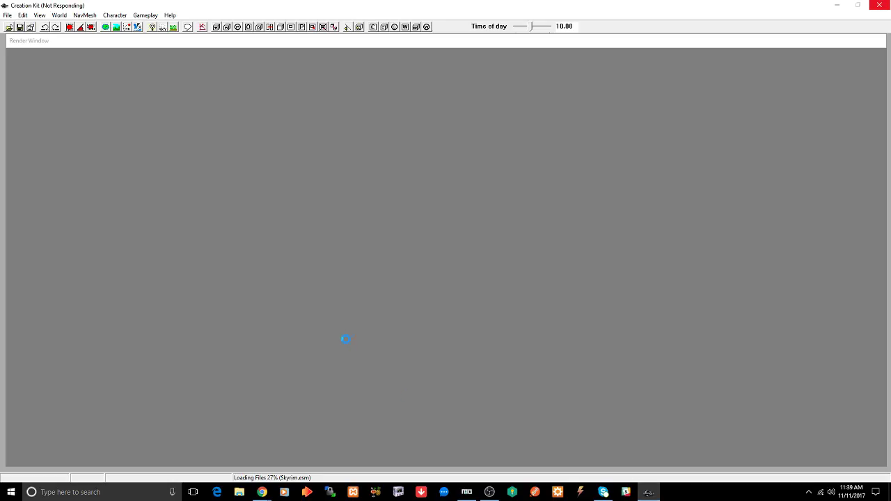
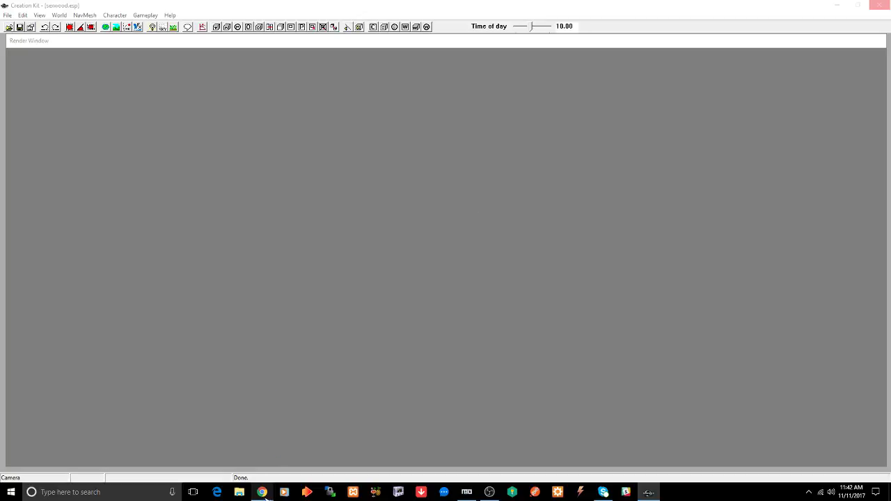
Step: Switch to the browser and read the opening post of the Nexus Forums thread "How to make hanged npcs"
mouse_move(261, 493)
click(248, 458)
click(226, 7)
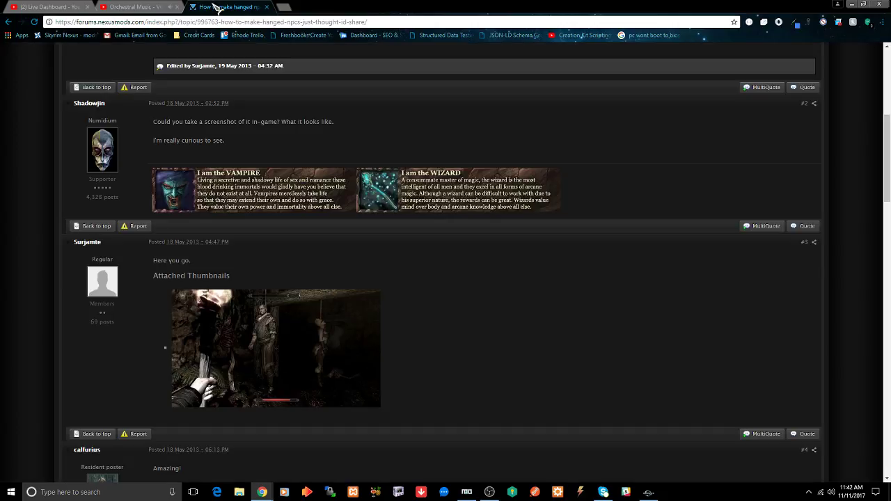
scroll(339, 177, up, 3)
scroll(339, 177, up, 2)
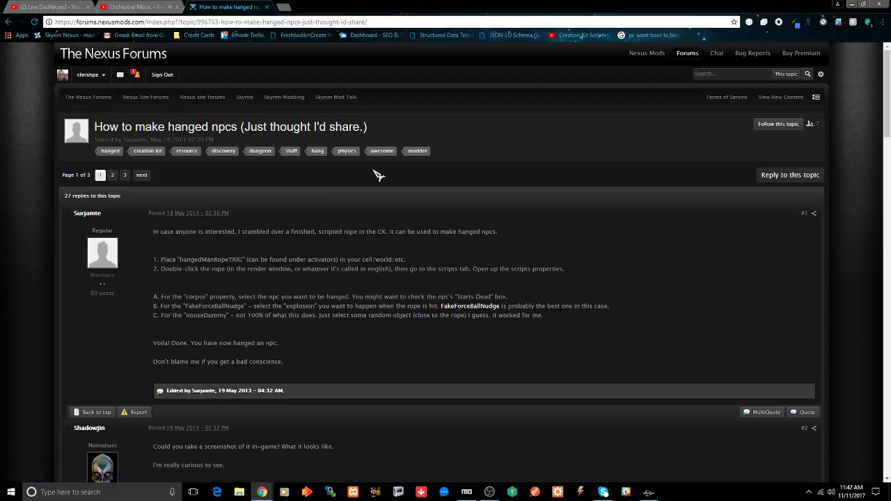
Step: View the forum profile of the thread's author and check the account notifications
mouse_move(91, 218)
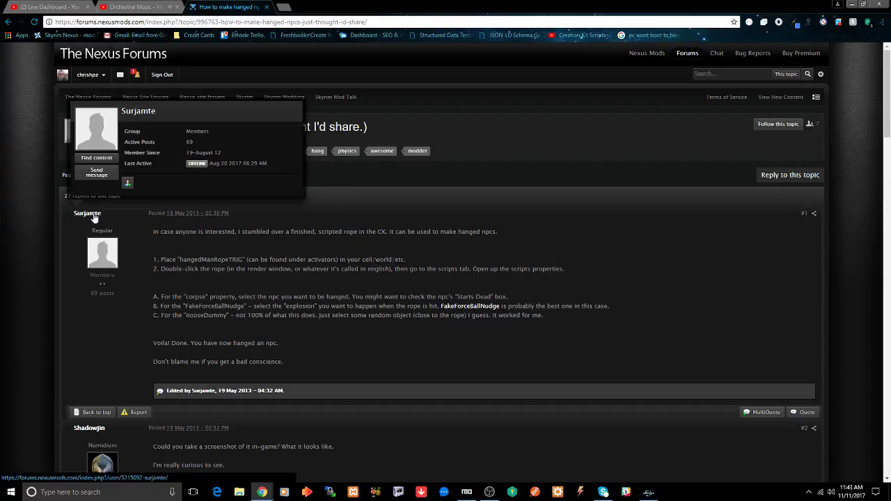
click(96, 217)
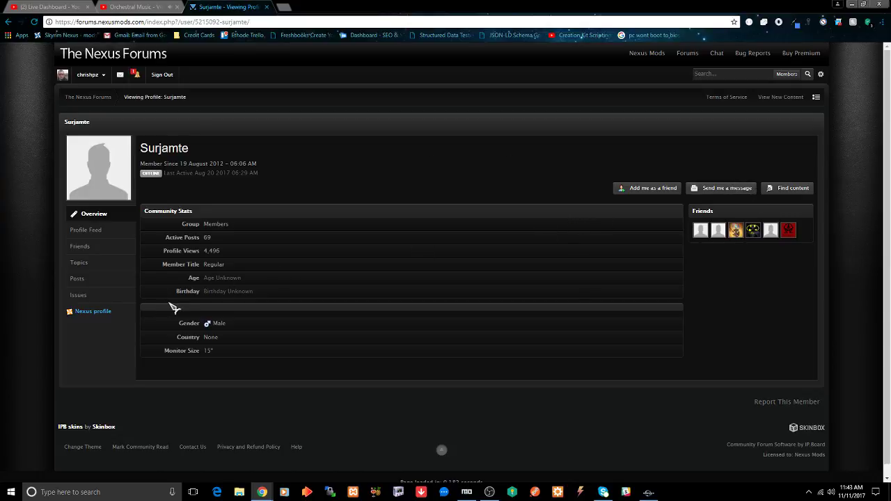
scroll(239, 247, down, 1)
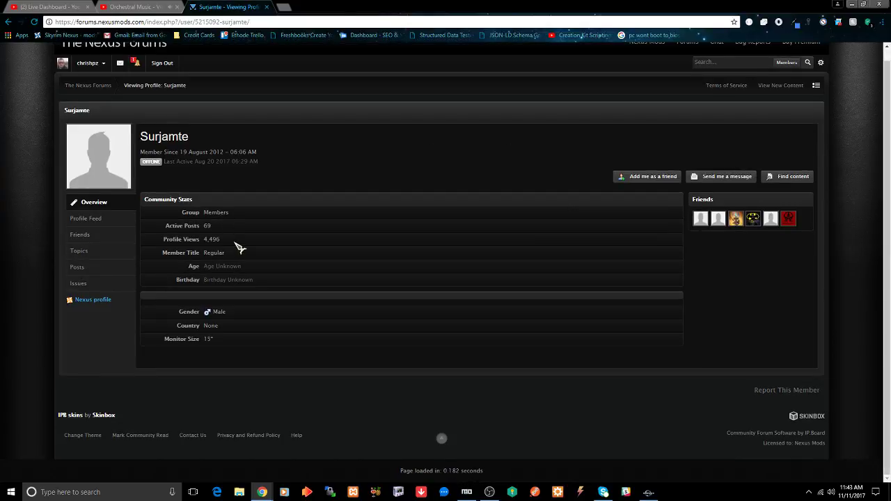
scroll(239, 248, up, 1)
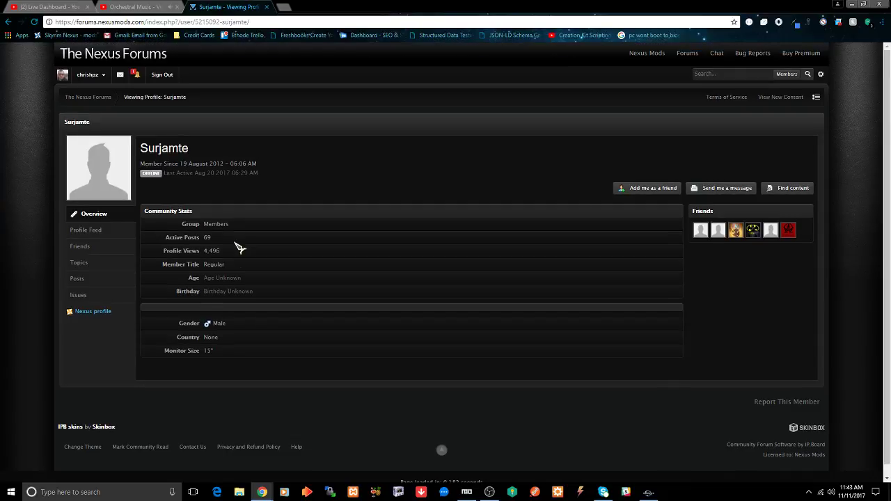
click(136, 76)
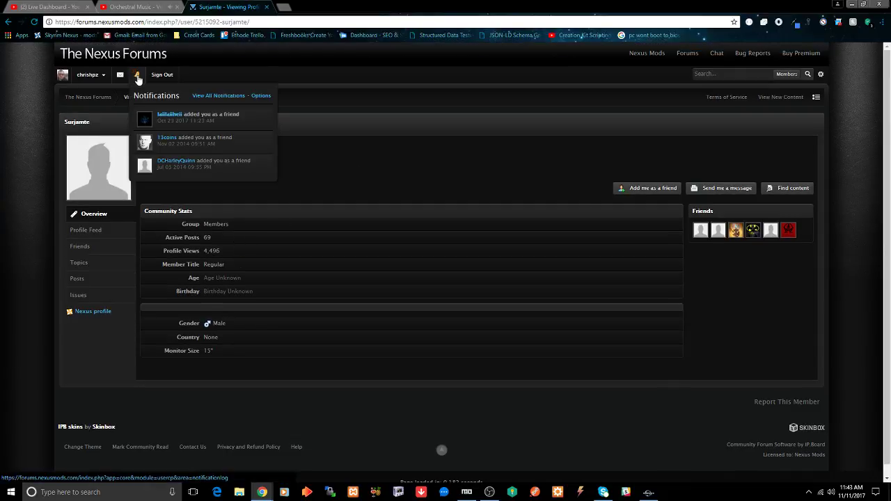
click(137, 76)
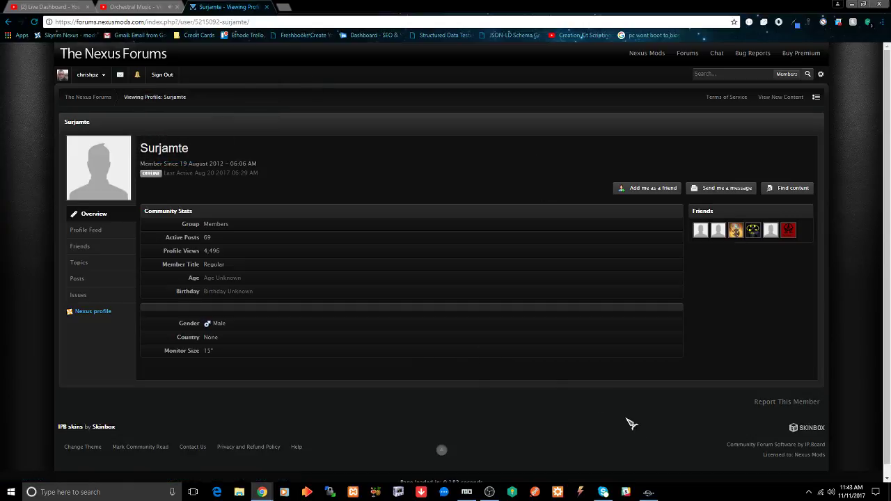
Step: Switch to the Creation Kit and select the bandit hanging from the wooden gallows near the lit brazier in CHPZBarrowOfTheCrying
click(649, 493)
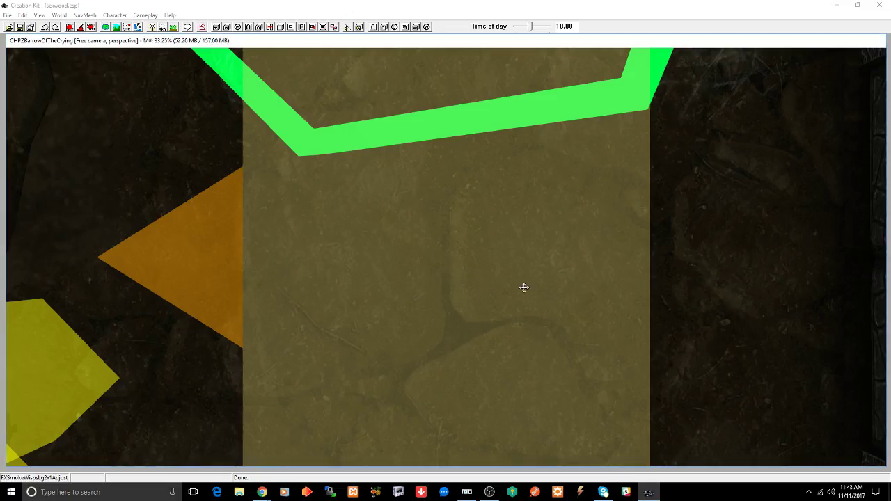
scroll(496, 298, down, 5)
scroll(494, 300, up, 5)
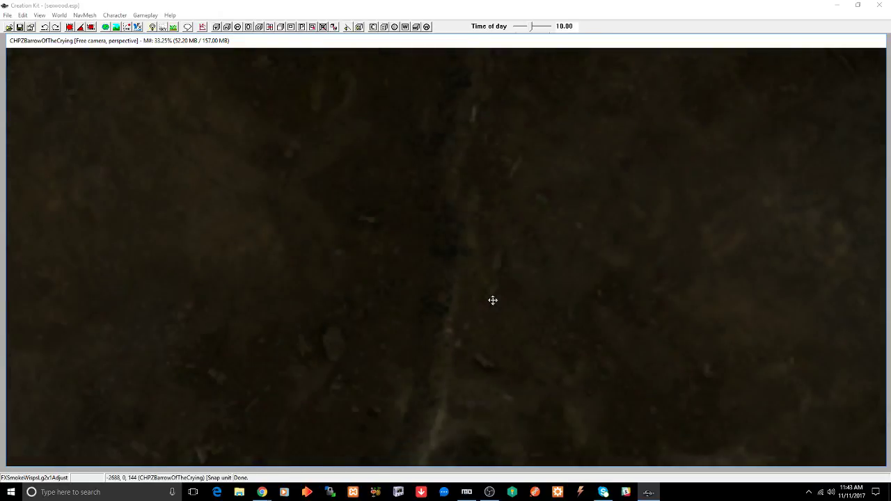
scroll(494, 305, down, 7)
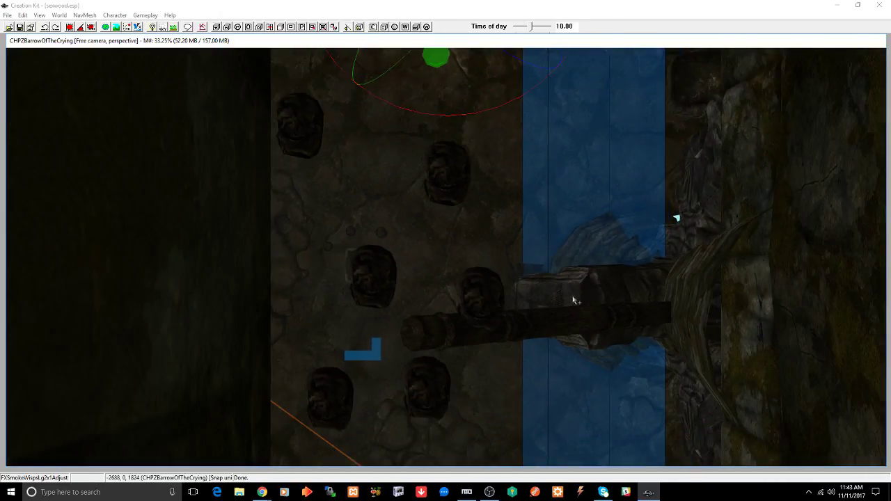
mouse_move(573, 301)
middle_down()
mouse_move(488, 300)
mouse_move(449, 277)
mouse_move(395, 288)
mouse_move(486, 291)
mouse_move(511, 277)
mouse_move(386, 300)
mouse_move(425, 278)
middle_up()
scroll(396, 287, up, 6)
click(459, 273)
mouse_move(497, 295)
middle_down()
mouse_move(393, 234)
mouse_move(498, 251)
mouse_move(499, 272)
mouse_move(499, 255)
middle_up()
scroll(499, 272, up, 10)
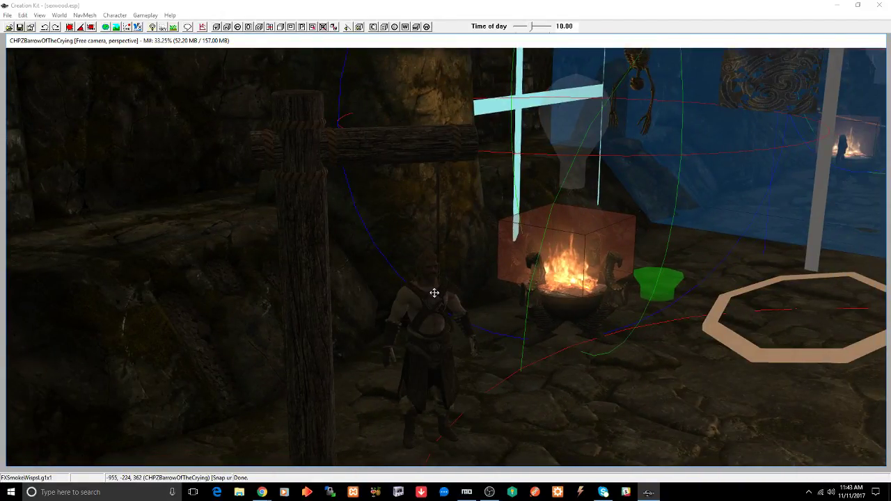
click(431, 294)
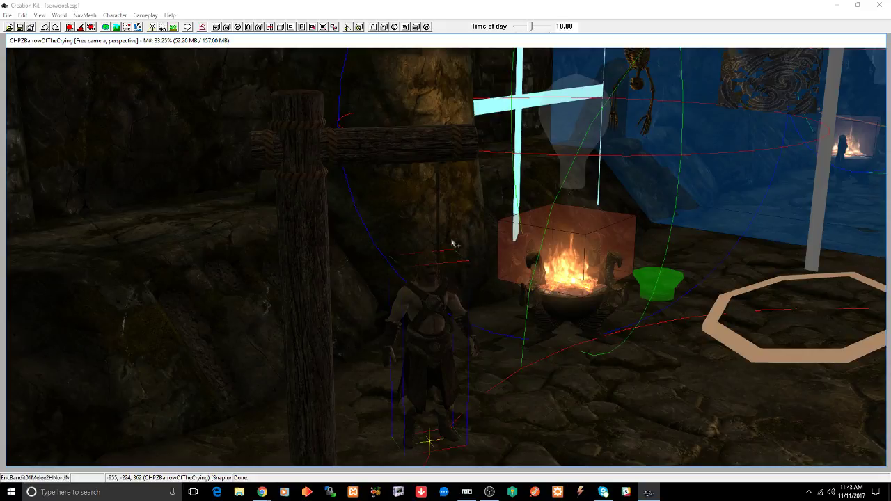
Step: Add the hanging rope and the wooden gallows post to the selection and move the whole group with the bandit onto the rock ledge
ctrl+click(437, 223)
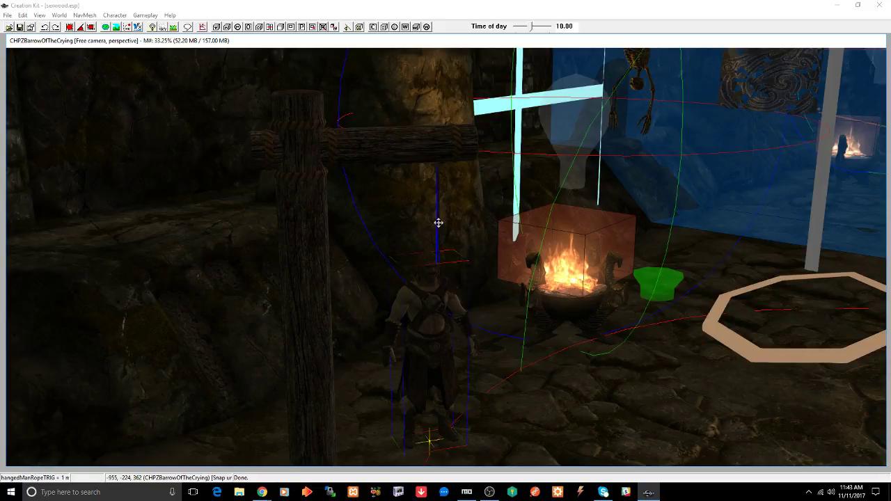
ctrl+click(321, 243)
scroll(418, 232, up, 2)
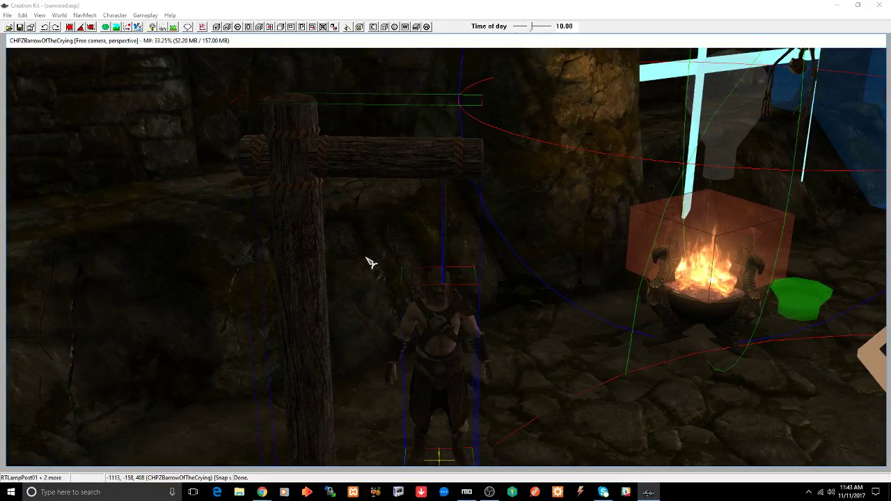
drag(312, 296, 281, 60)
key(z)
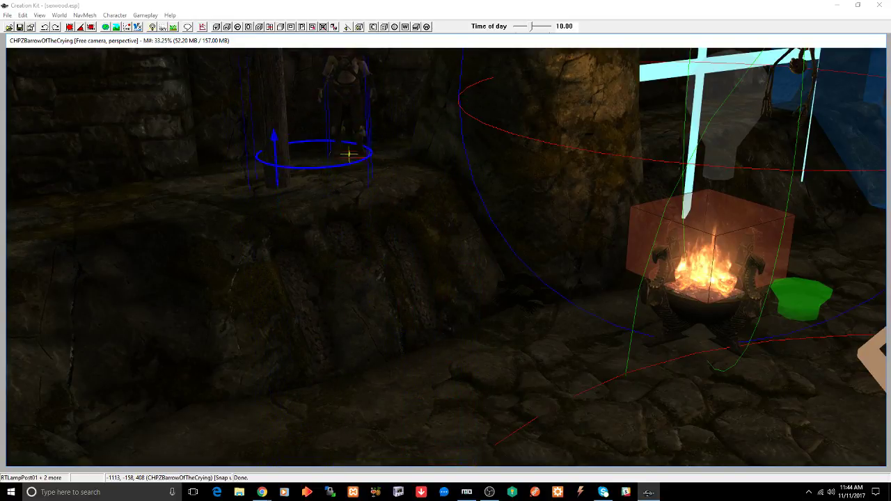
drag(348, 154, 348, 129)
Step: Fine-tune the gallows group's position on the rock ledge beside the brick wall and save the plugin
middle_drag(457, 284, 476, 305)
scroll(480, 317, up, 2)
drag(400, 328, 380, 317)
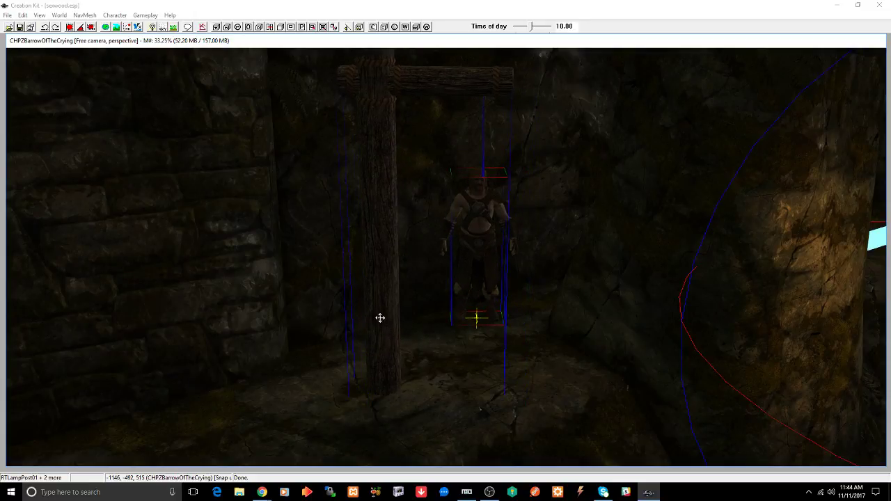
mouse_move(380, 318)
middle_down()
mouse_move(386, 306)
mouse_move(379, 313)
middle_up()
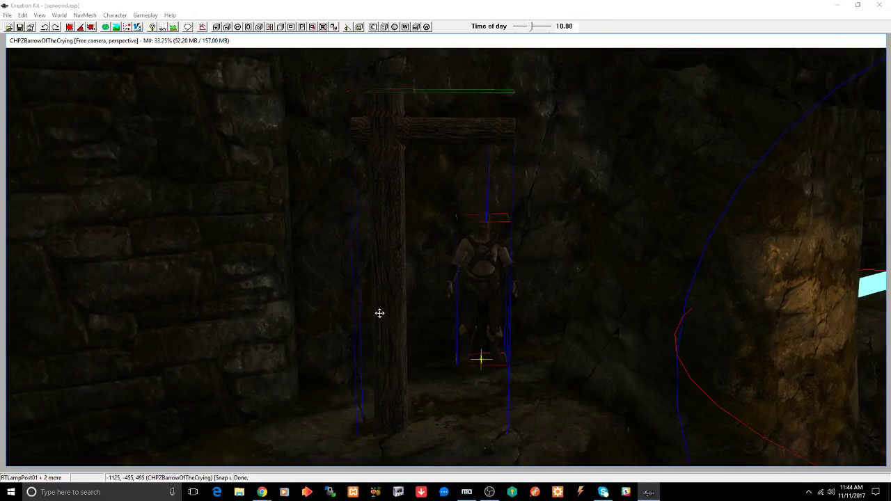
scroll(380, 313, down, 2)
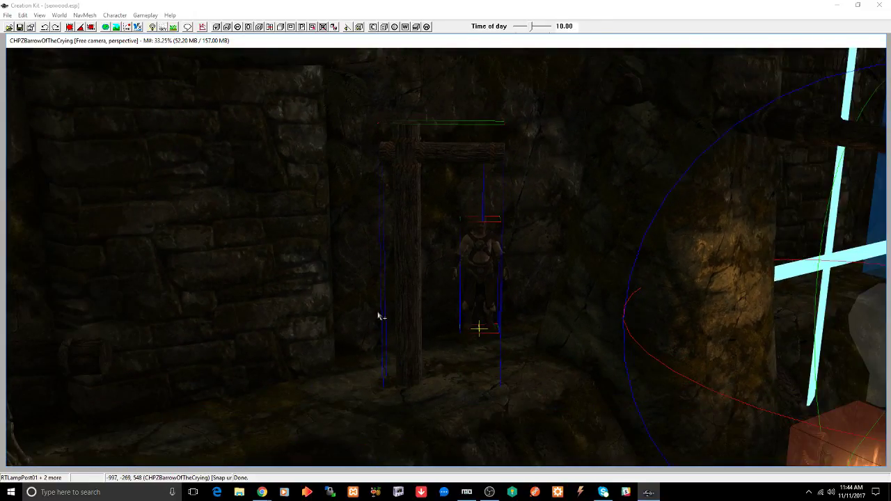
scroll(378, 312, up, 2)
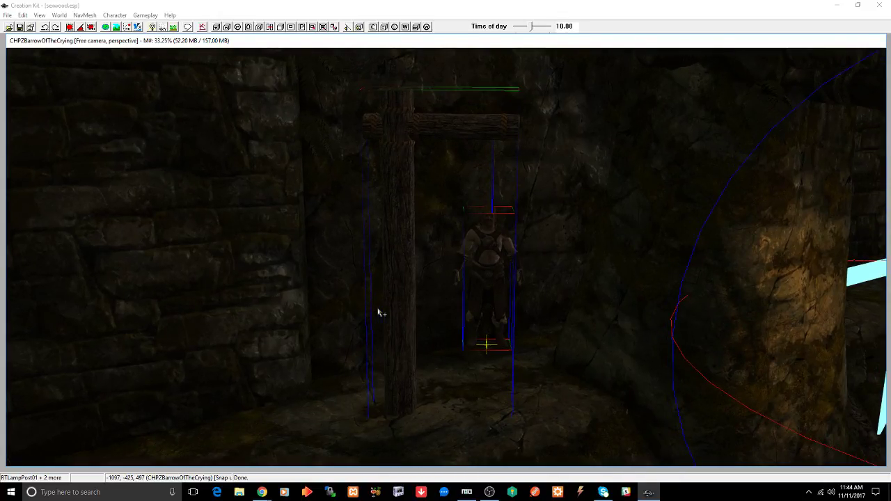
key(ctrl+s)
Step: Place a blood spray decal on the ledge below the hanged bandit and raise it to just under the gallows beam
mouse_move(401, 320)
shift+middle_down()
mouse_move(425, 309)
mouse_move(390, 318)
shift+middle_up()
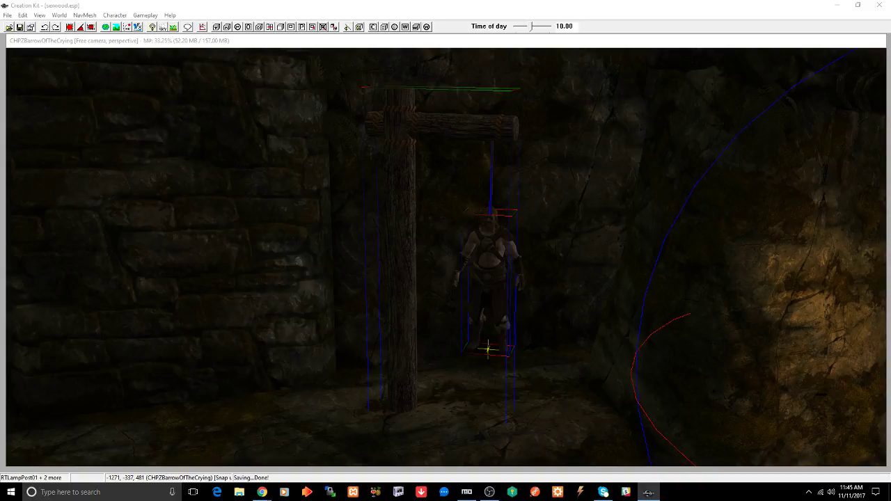
click(494, 415)
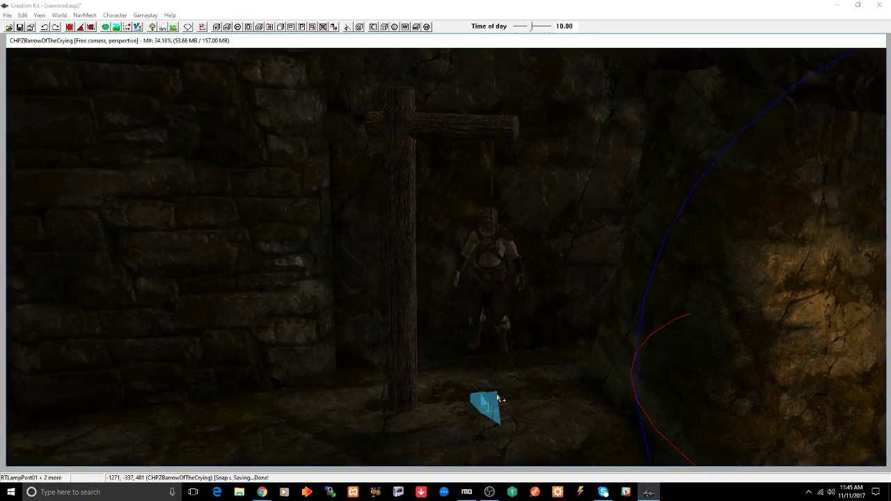
drag(494, 395, 494, 163)
shift+middle_drag(496, 188, 520, 196)
scroll(524, 197, up, 2)
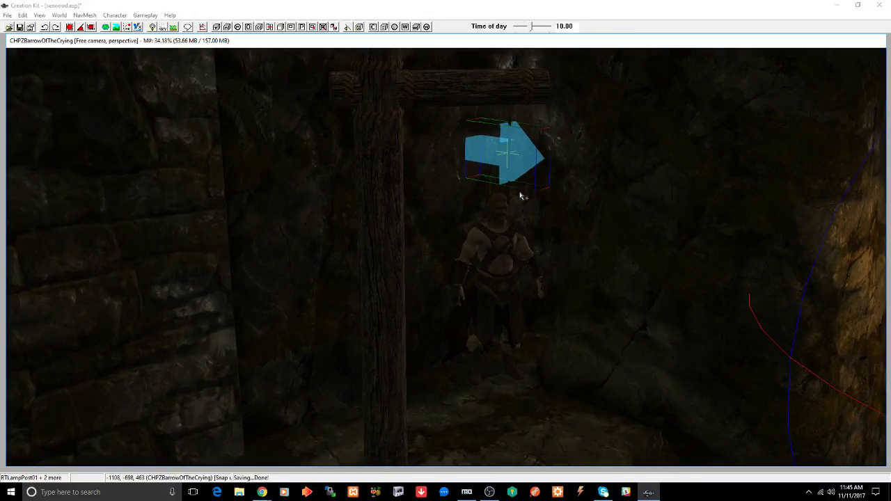
Step: Rotate the blood spray decal above the bandit's head so its arrow points straight down
click(512, 235)
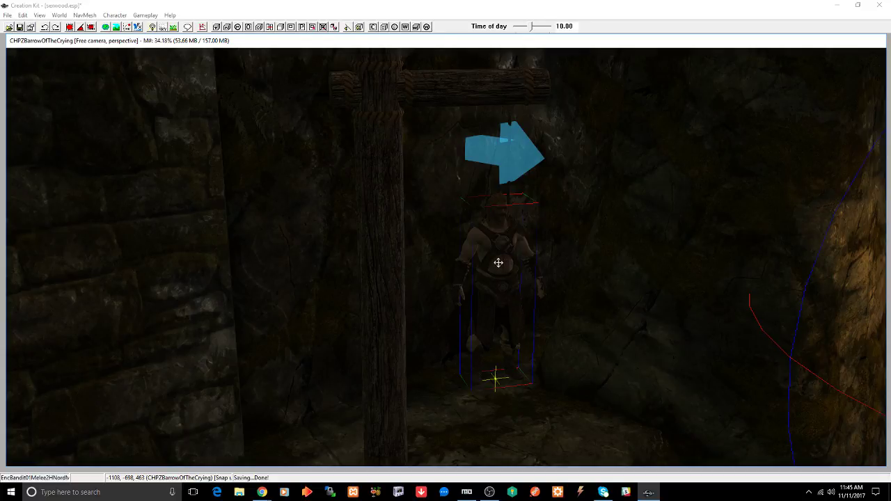
click(516, 157)
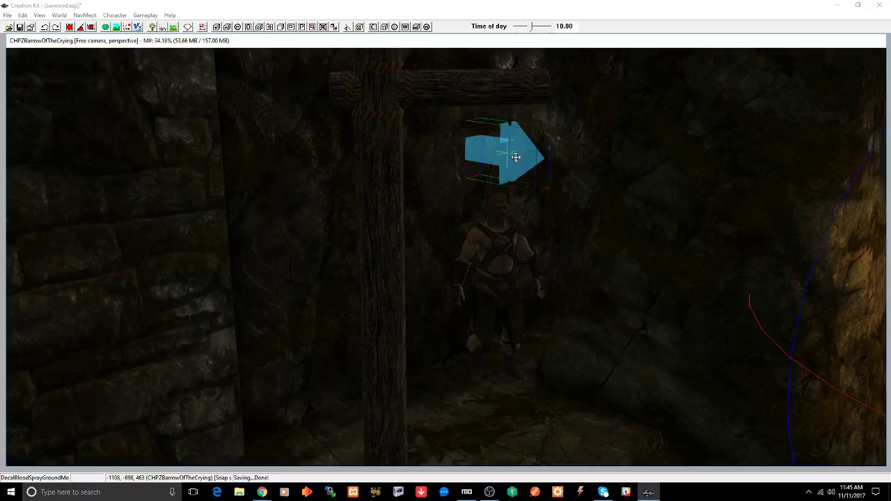
mouse_move(516, 158)
right_down()
mouse_move(589, 158)
mouse_move(518, 147)
right_up()
drag(516, 147, 496, 137)
key(e)
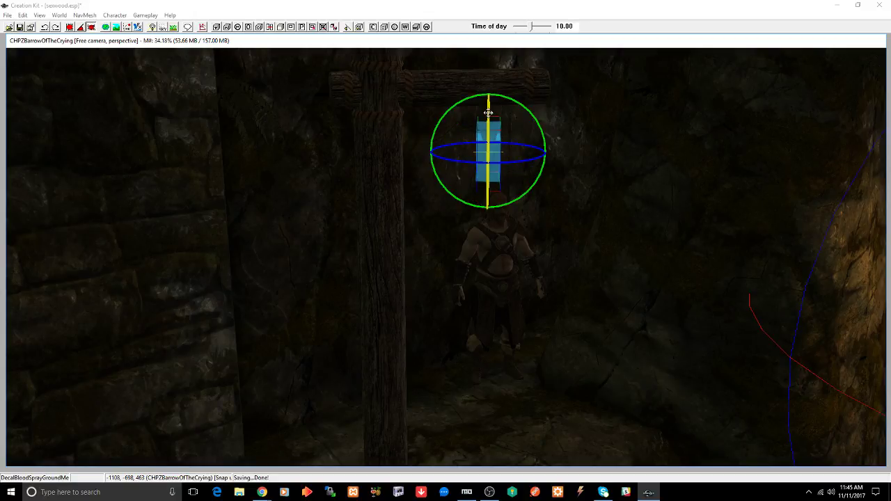
drag(489, 152, 489, 195)
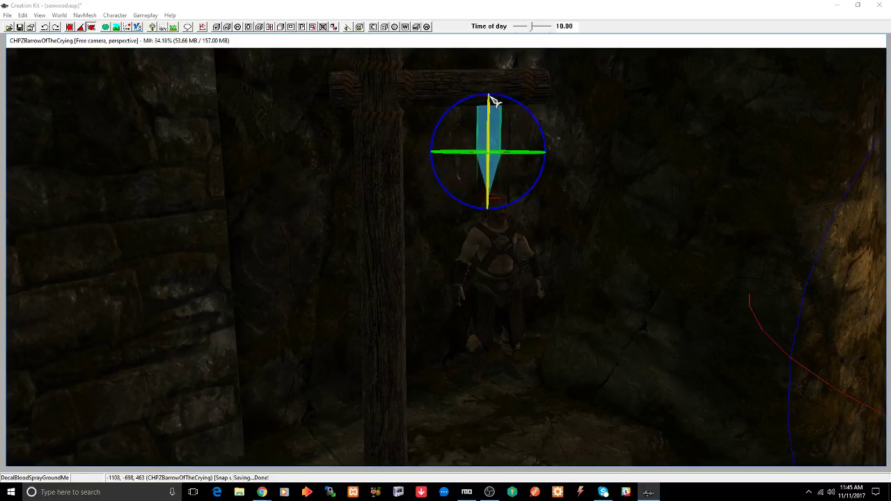
Step: Align the blood spray decal with the hanging rope, raise it against the gallows beam and save the plugin
key(w)
mouse_move(486, 156)
shift+middle_down()
mouse_move(523, 157)
mouse_move(484, 149)
shift+middle_up()
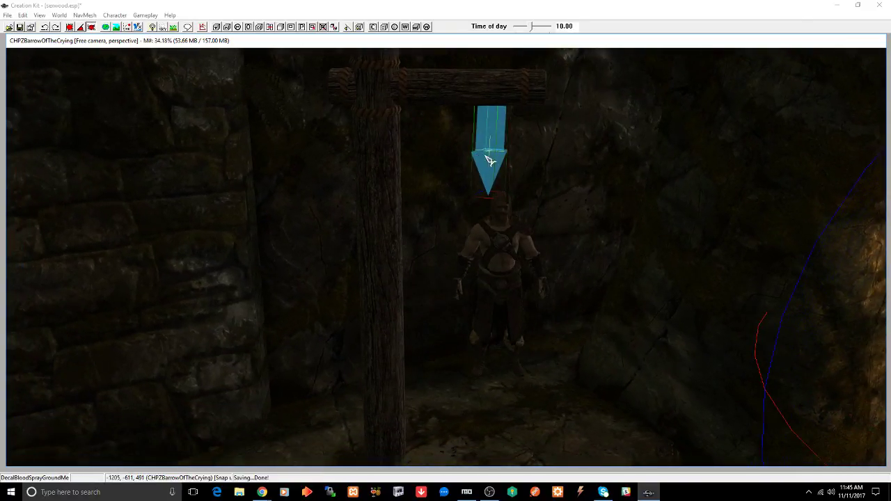
drag(503, 147, 511, 148)
key(w)
key(e)
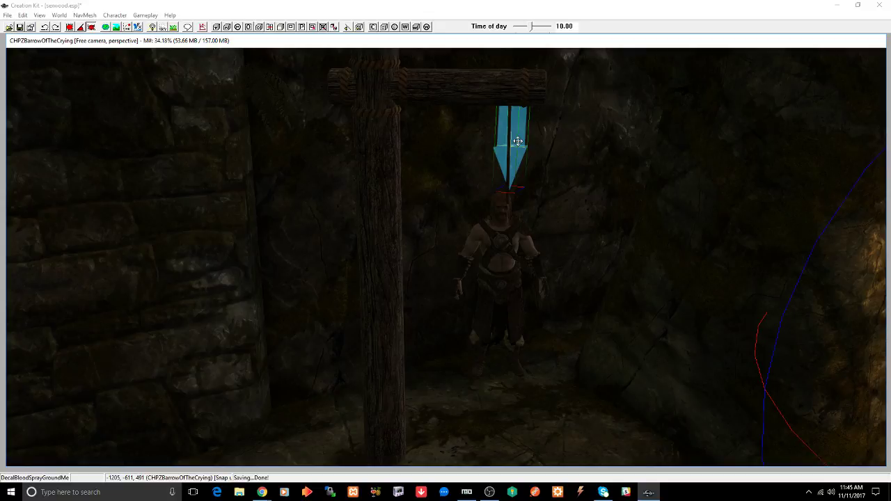
key(e)
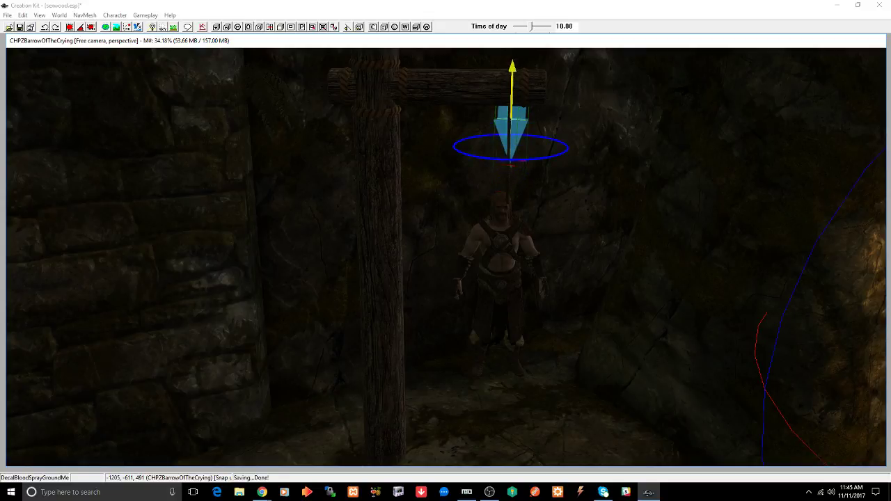
drag(520, 105, 520, 97)
shift+middle_drag(519, 97, 480, 101)
key(ctrl+s)
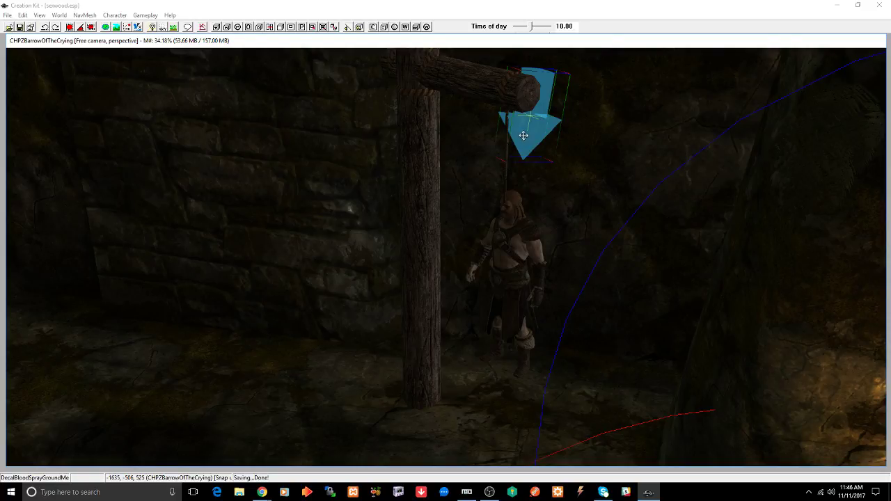
Step: Look over the barrow chamber from several angles, covering the gallows ledge, the table and the area around the stone pillar
scroll(536, 139, up, 2)
scroll(527, 160, up, 3)
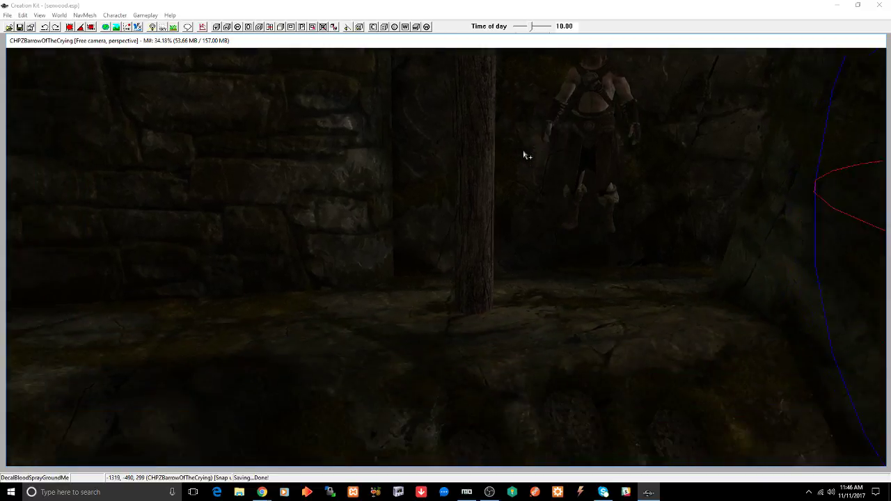
scroll(528, 157, up, 2)
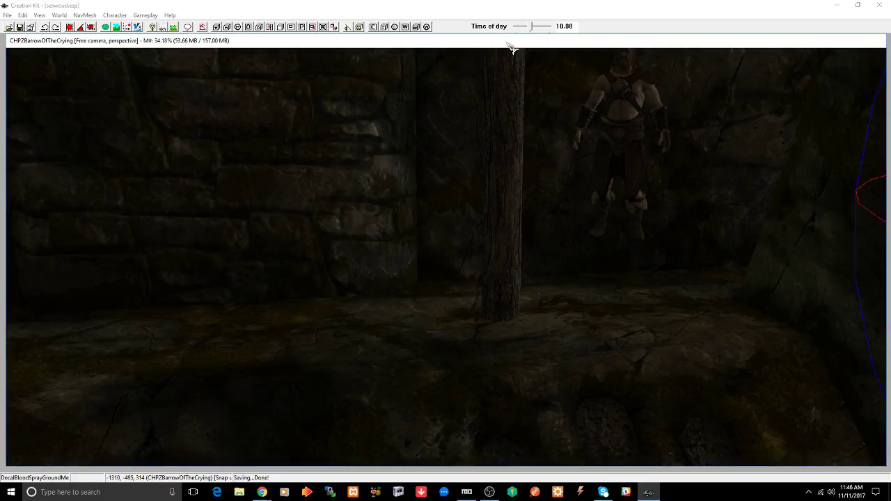
scroll(516, 246, down, 6)
shift+middle_drag(520, 234, 547, 252)
shift+middle_drag(615, 235, 516, 193)
scroll(516, 199, down, 10)
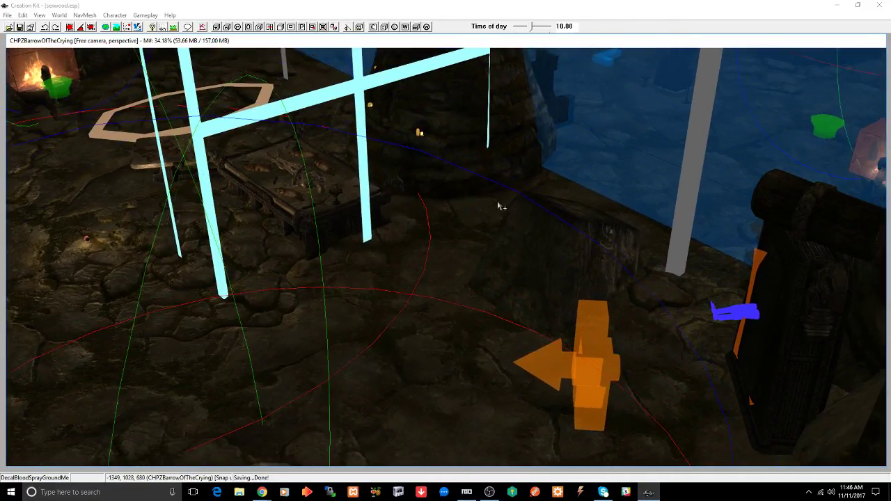
scroll(527, 189, up, 10)
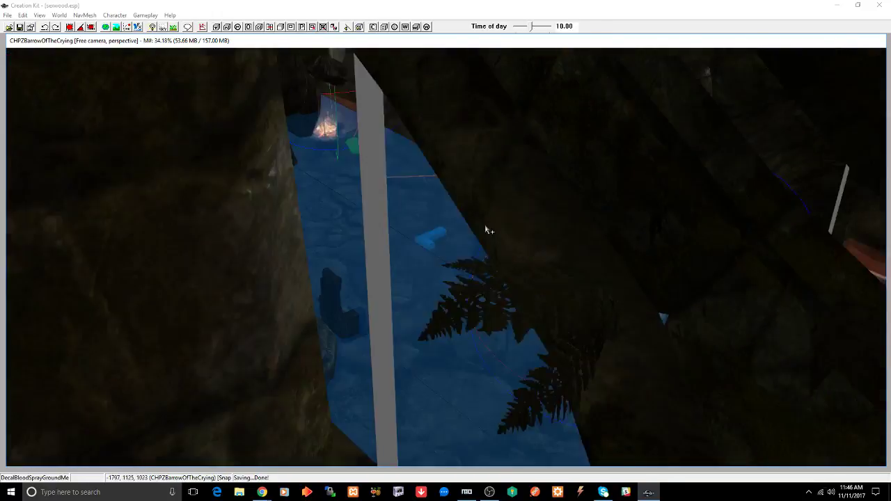
shift+middle_drag(485, 225, 614, 246)
scroll(501, 215, down, 3)
scroll(618, 247, down, 5)
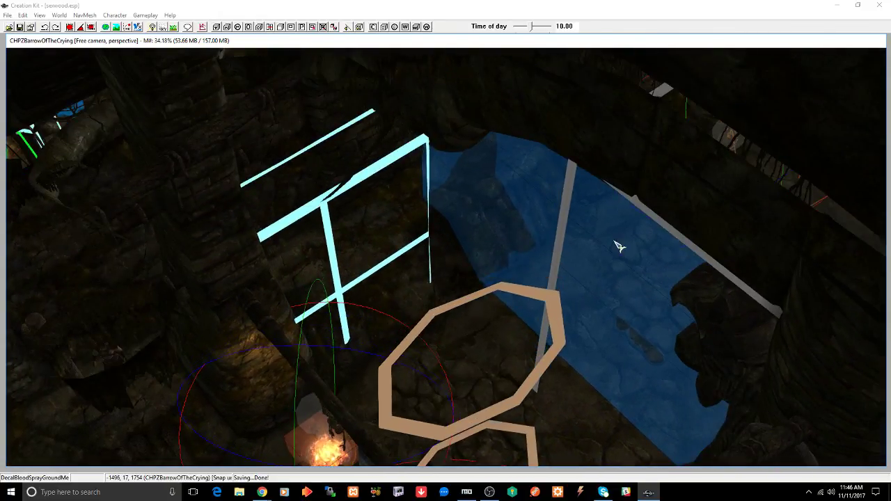
scroll(631, 234, up, 6)
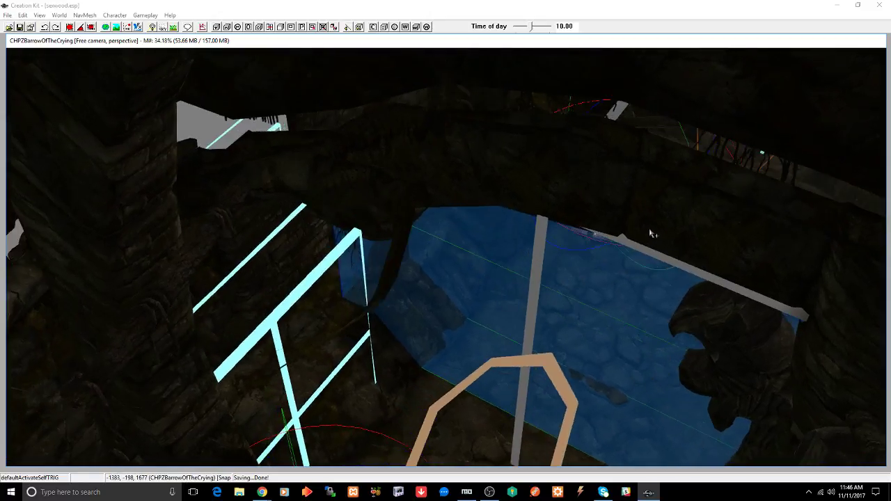
scroll(665, 234, up, 8)
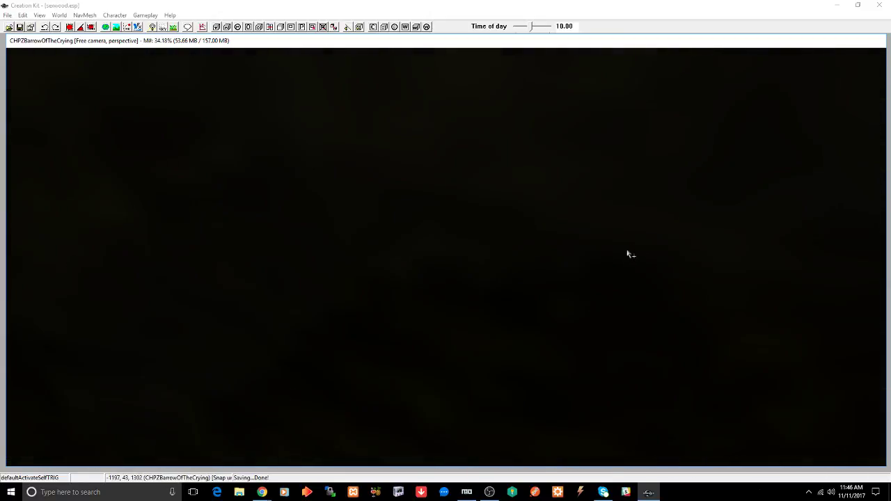
scroll(623, 258, up, 4)
scroll(669, 272, up, 6)
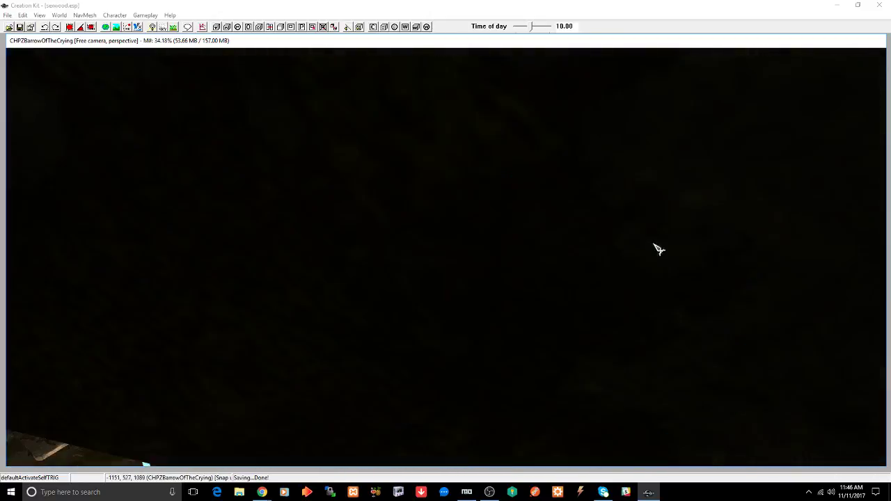
scroll(649, 235, down, 4)
middle_drag(636, 229, 661, 237)
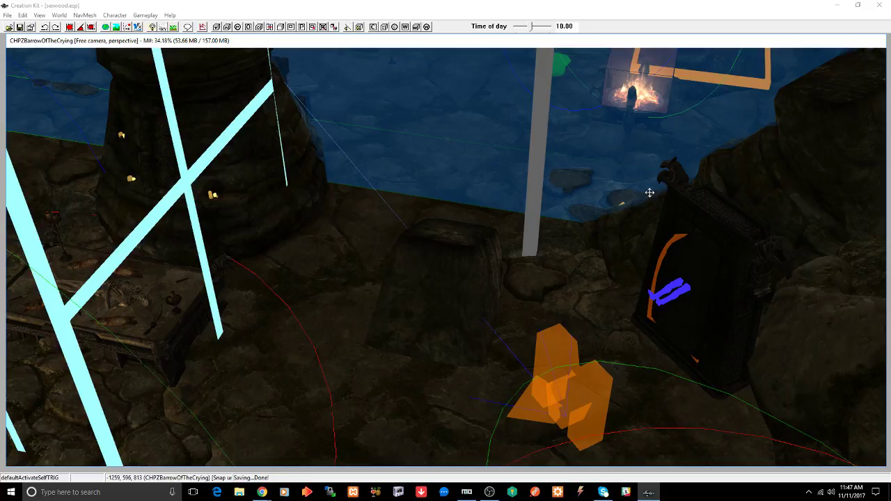
shift+middle_drag(649, 192, 771, 190)
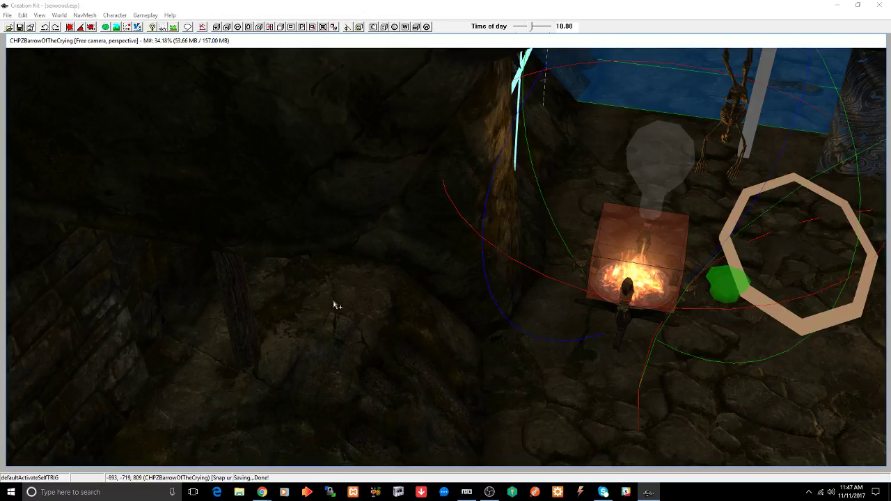
Step: Select the hanged bandit on the ledge and inspect the gallows arrangement with its blood decal
click(319, 272)
shift+middle_drag(333, 270, 296, 245)
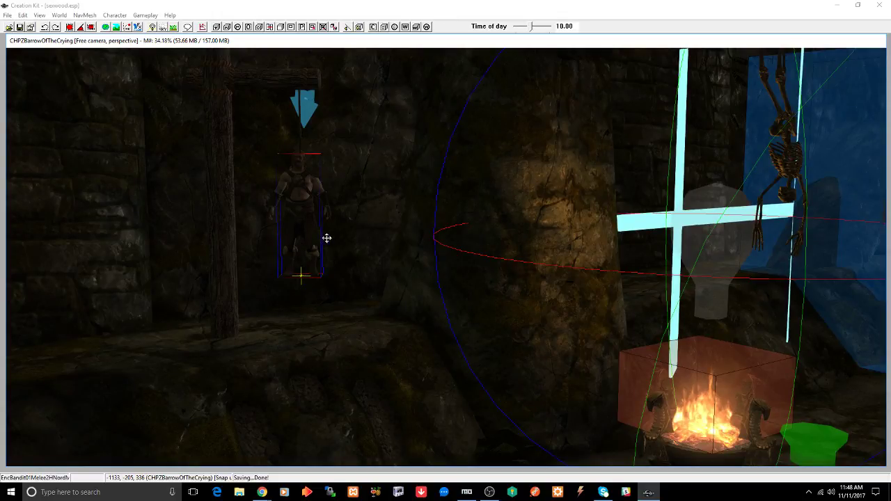
middle_drag(338, 237, 353, 235)
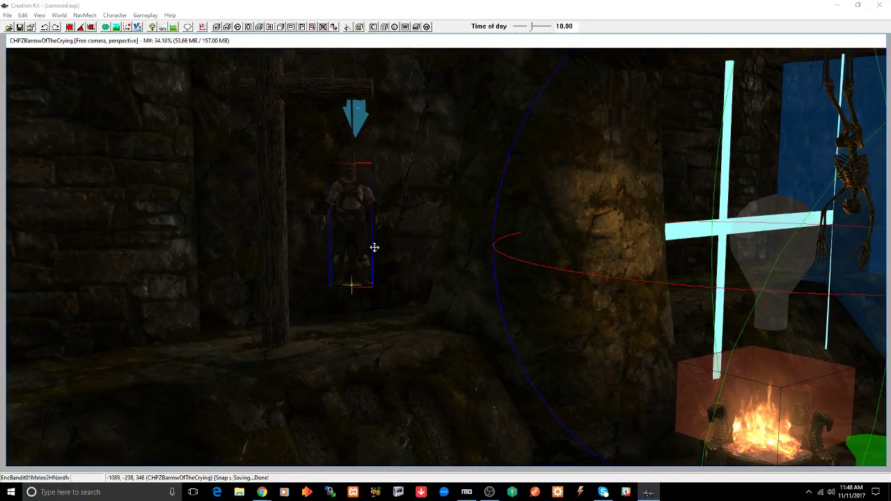
mouse_move(374, 247)
shift+middle_down()
mouse_move(378, 257)
mouse_move(358, 258)
shift+middle_up()
Step: Delete the FXfireWithEmbersHeavy fire effect from the other brazier in the chamber and undo the deletion
shift+middle_drag(537, 243, 418, 248)
shift+middle_drag(471, 230, 471, 212)
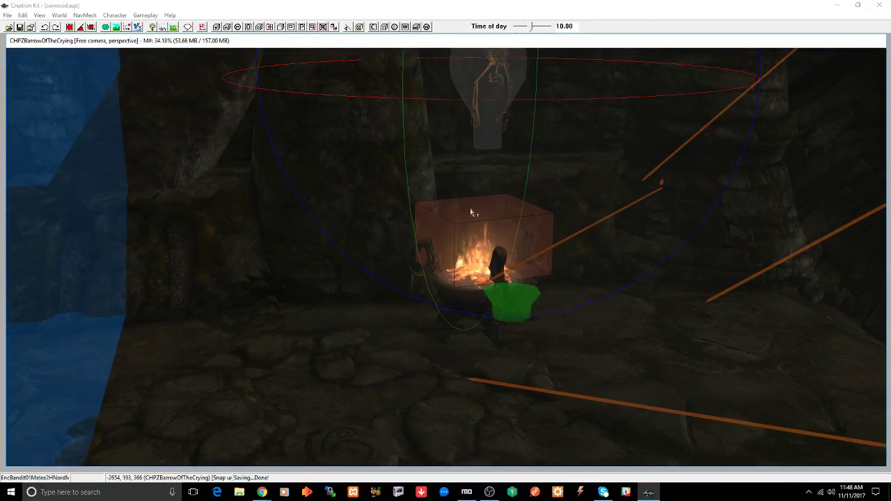
click(365, 251)
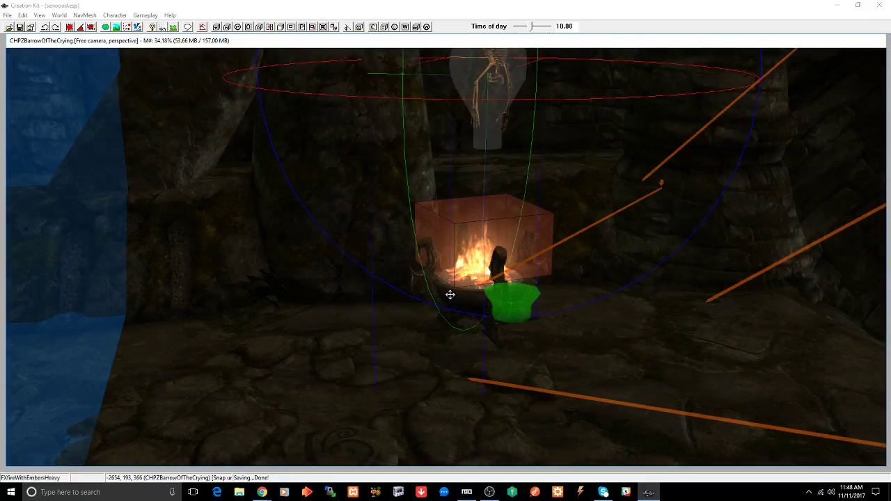
mouse_move(451, 294)
shift+middle_down()
mouse_move(458, 302)
mouse_move(418, 308)
mouse_move(408, 276)
mouse_move(456, 285)
mouse_move(445, 290)
shift+middle_up()
scroll(409, 276, up, 3)
key(Delete)
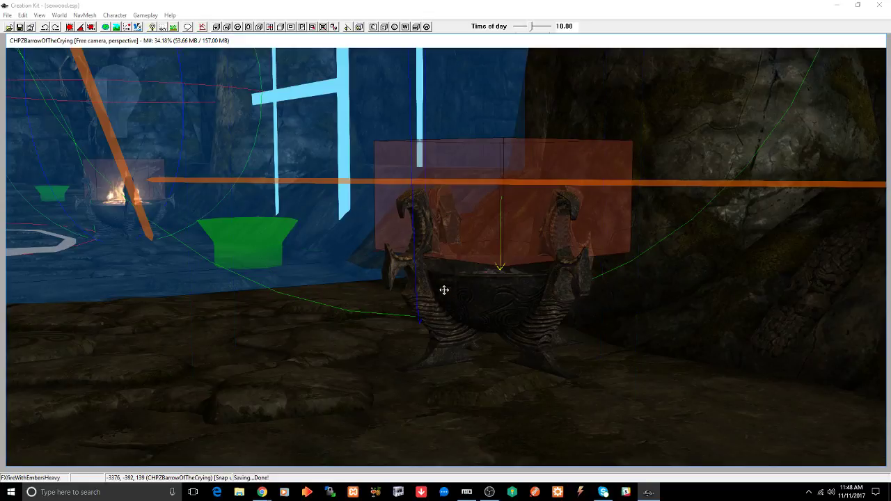
key(ctrl+z)
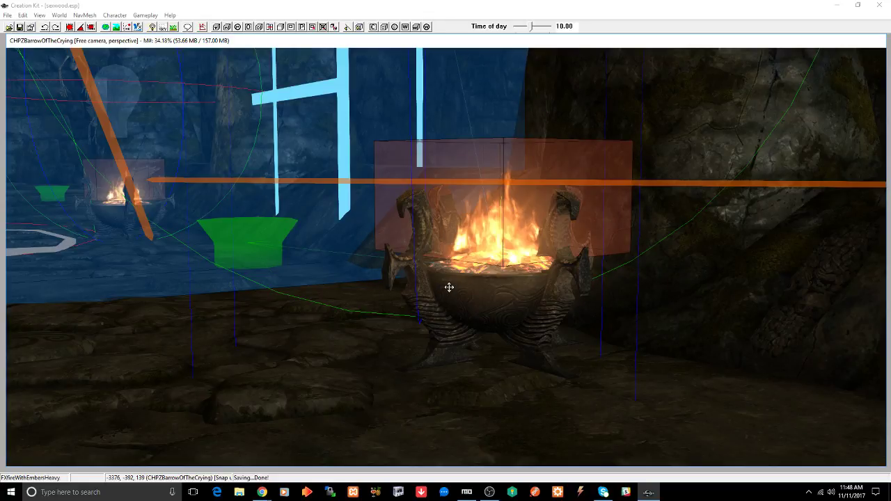
Step: Select the RuinsLargeFloorSconce brazier and lower it vertically so its base sinks into the chamber floor
click(533, 348)
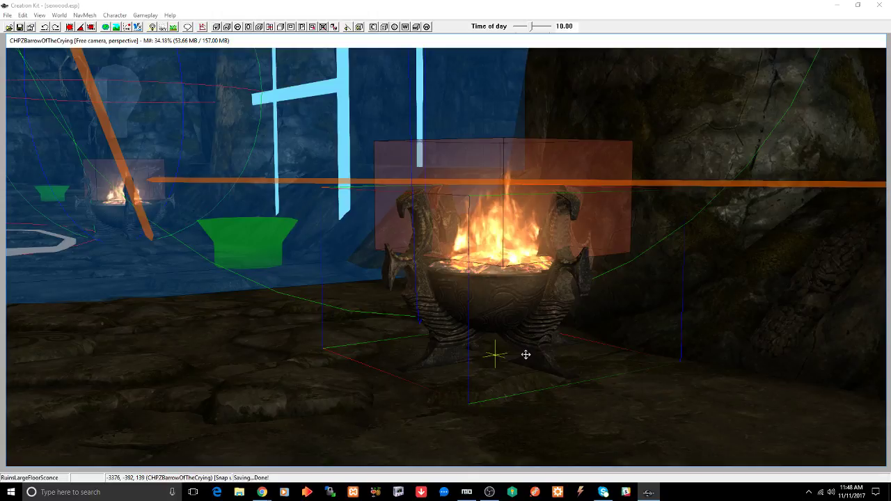
scroll(526, 355, up, 2)
key(shift)
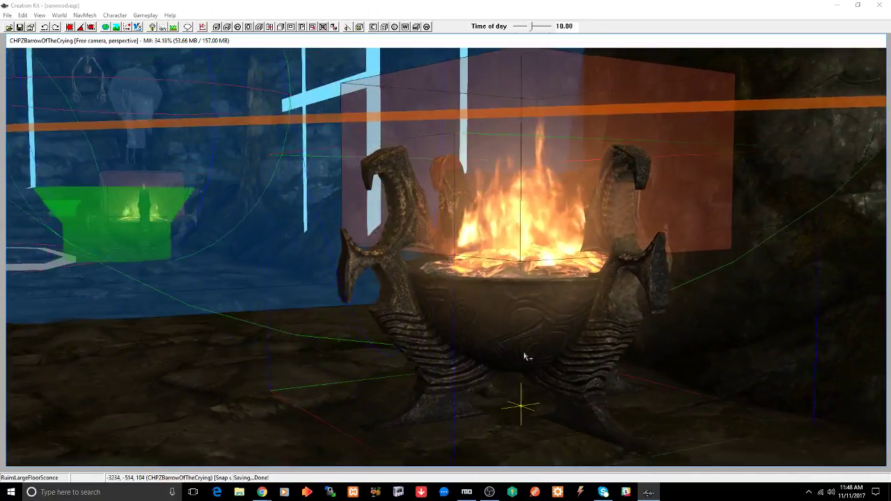
key(shift)
shift+middle_drag(523, 352, 507, 356)
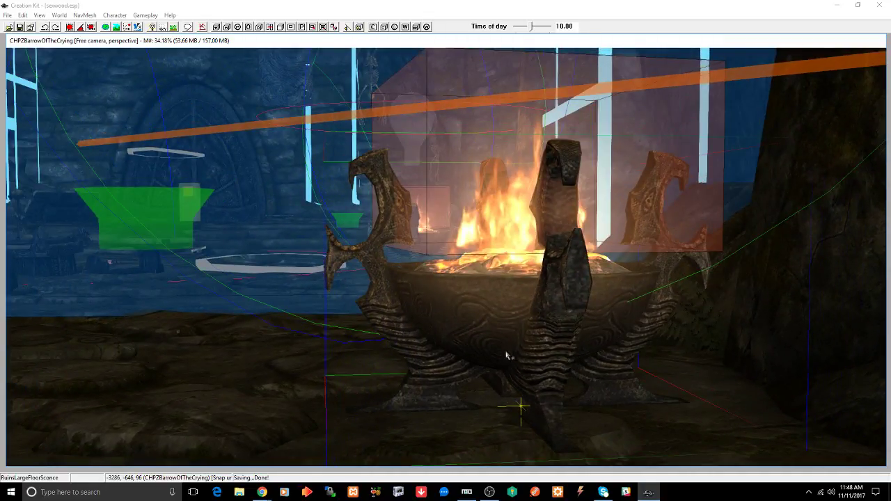
key(z)
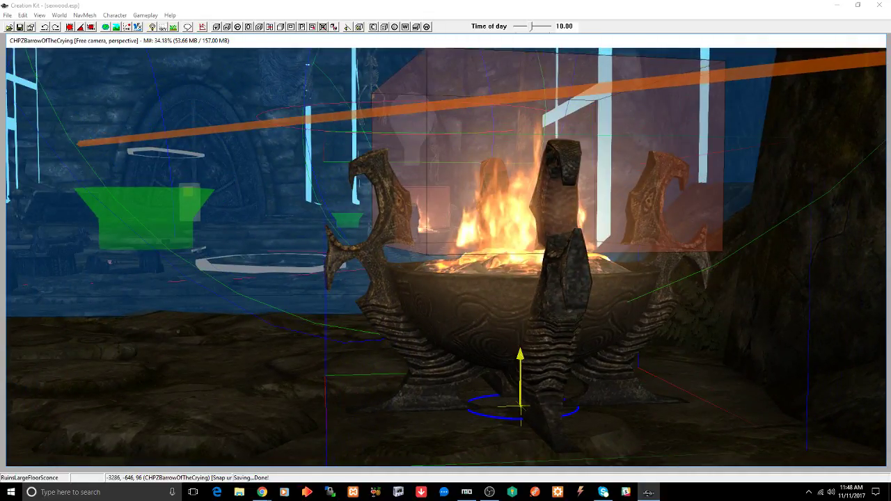
drag(516, 352, 520, 390)
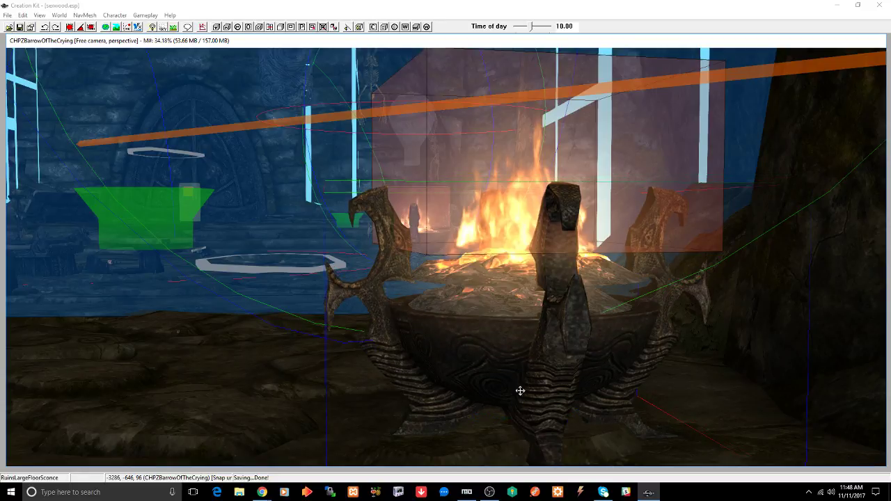
Step: Lower the FXfireWithEmbersHeavy effect into the brazier's bowl and save the plugin
click(463, 299)
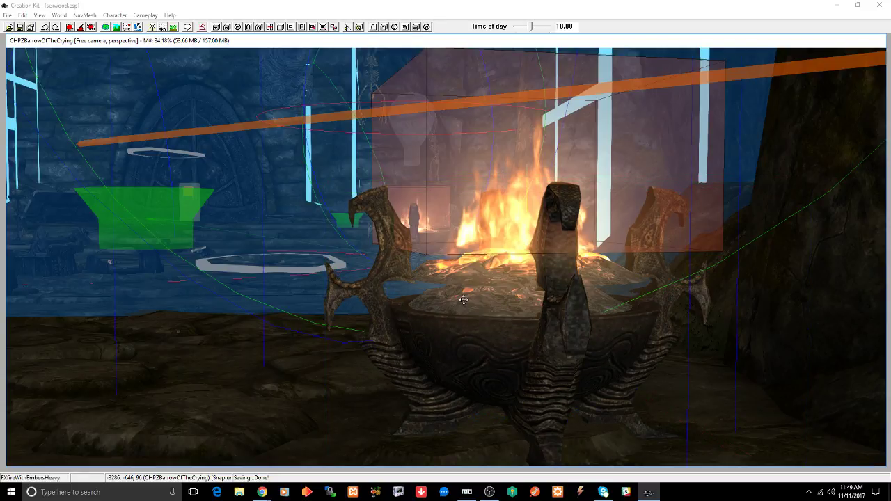
key(Delete)
drag(482, 281, 482, 311)
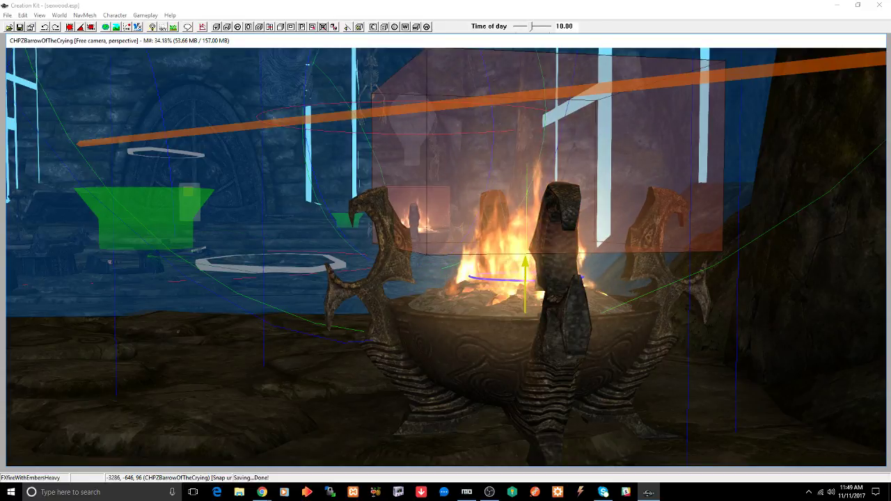
shift+middle_drag(480, 321, 538, 339)
scroll(567, 325, down, 5)
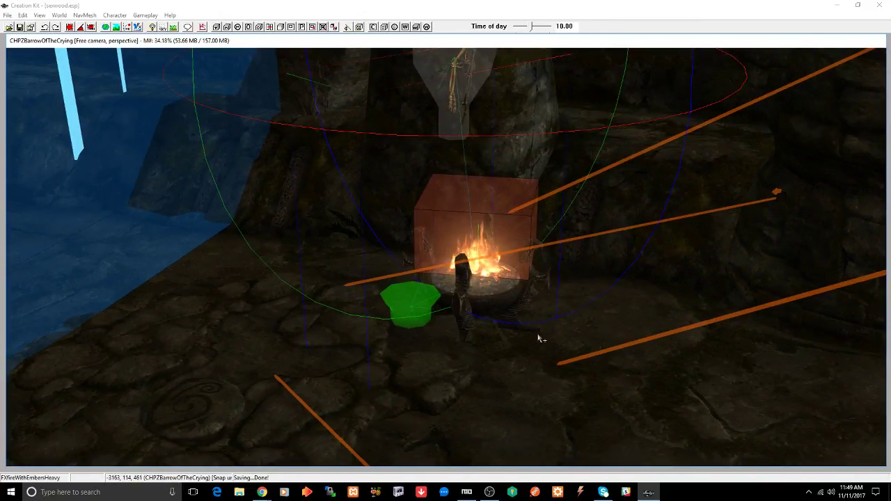
key(ctrl+s)
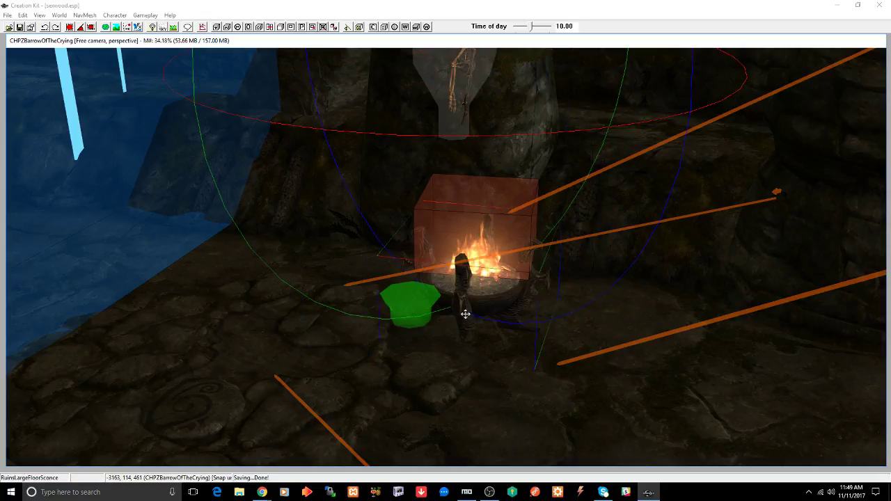
mouse_move(465, 313)
shift+middle_down()
mouse_move(421, 328)
mouse_move(444, 329)
mouse_move(474, 374)
shift+middle_up()
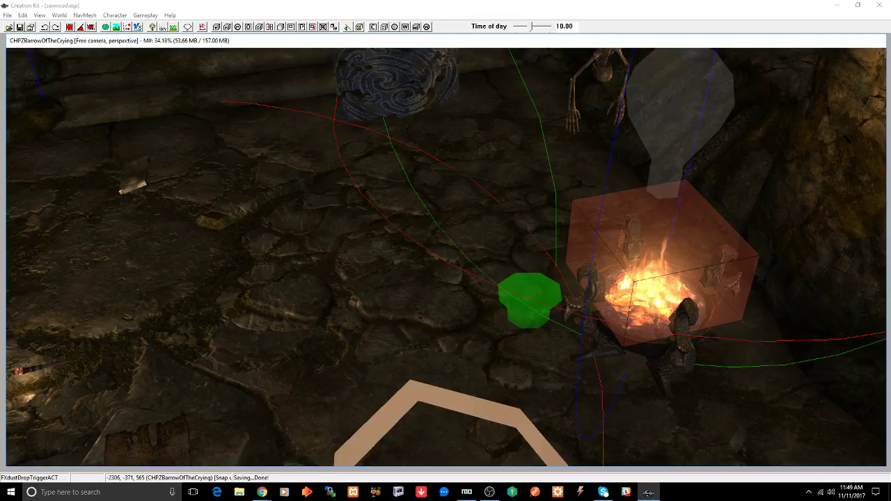
Step: Switch to Chrome and search Google for "skyrim dark brotherhood sanctuary"
mouse_move(261, 493)
click(256, 468)
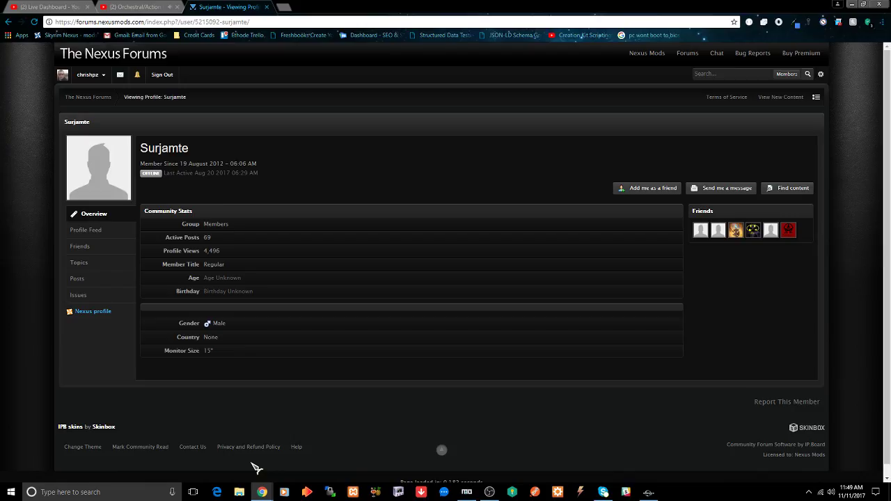
click(317, 20)
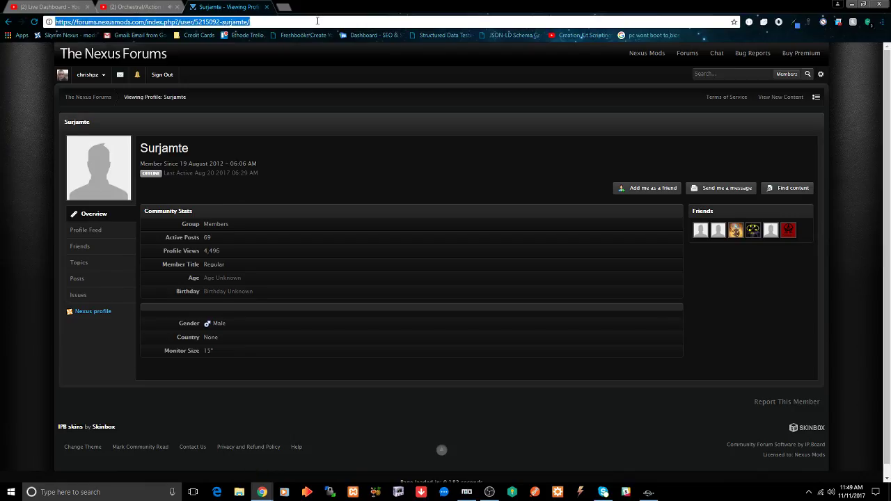
text(sksk)
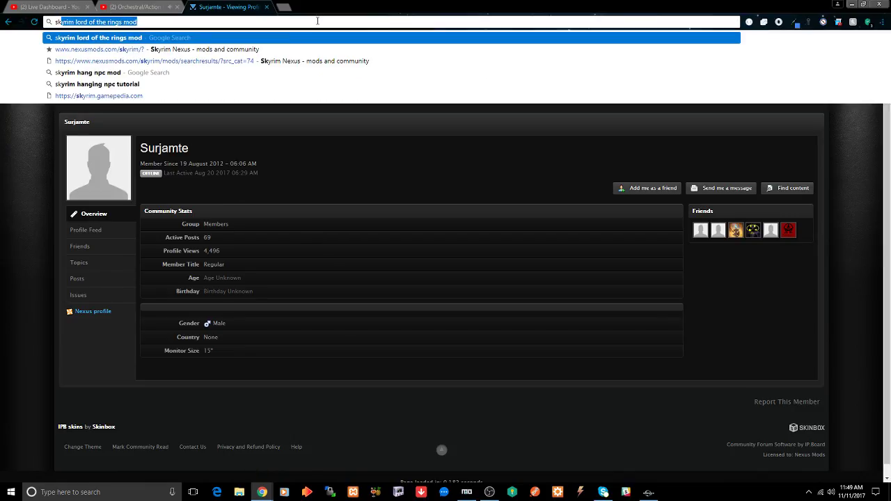
key(BackSpace)
key(BackSpace)
key(BackSpace)
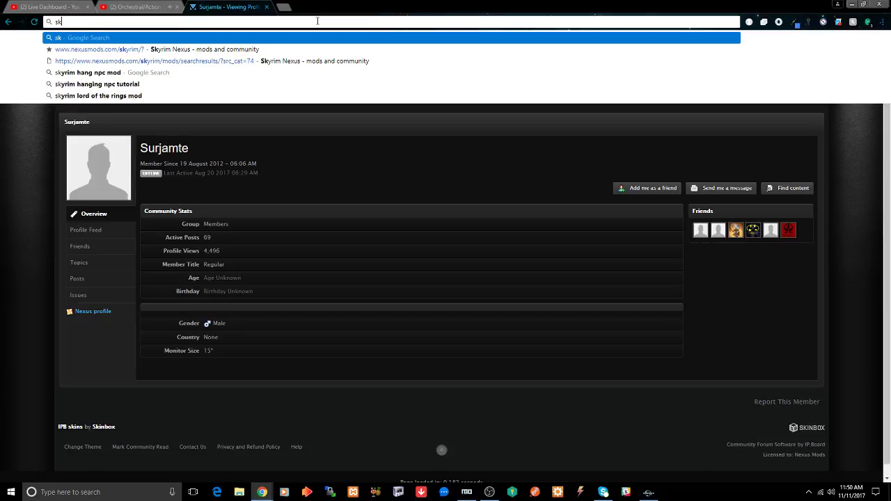
text(kyrim)
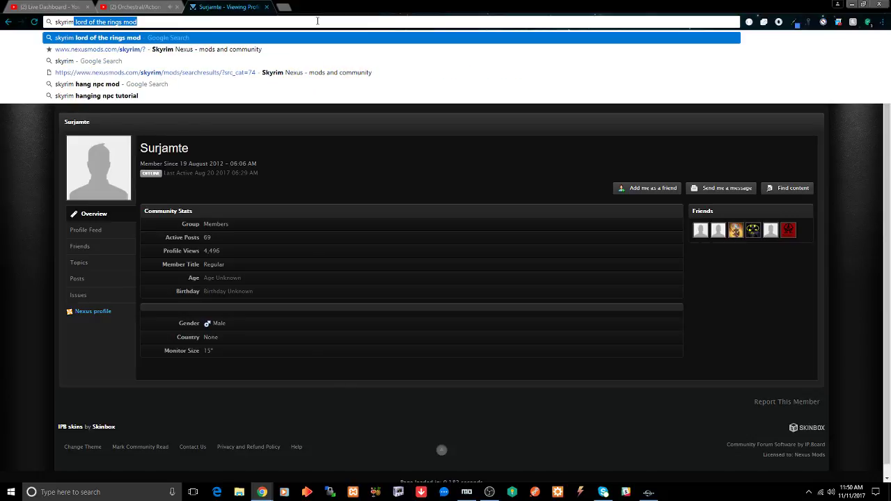
text( dark)
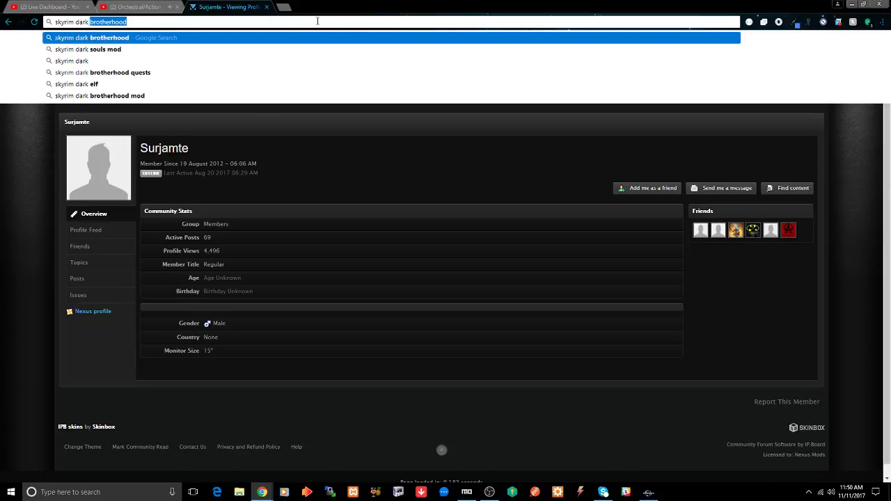
key(Right)
text(san)
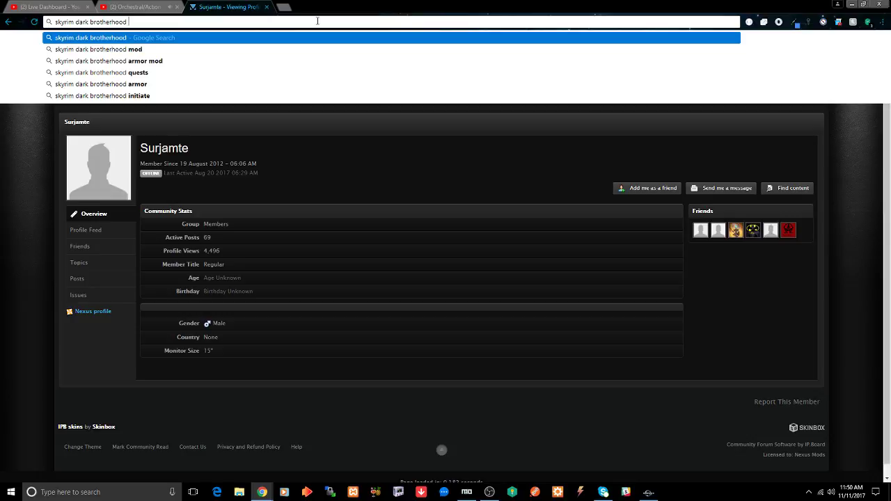
text(c)
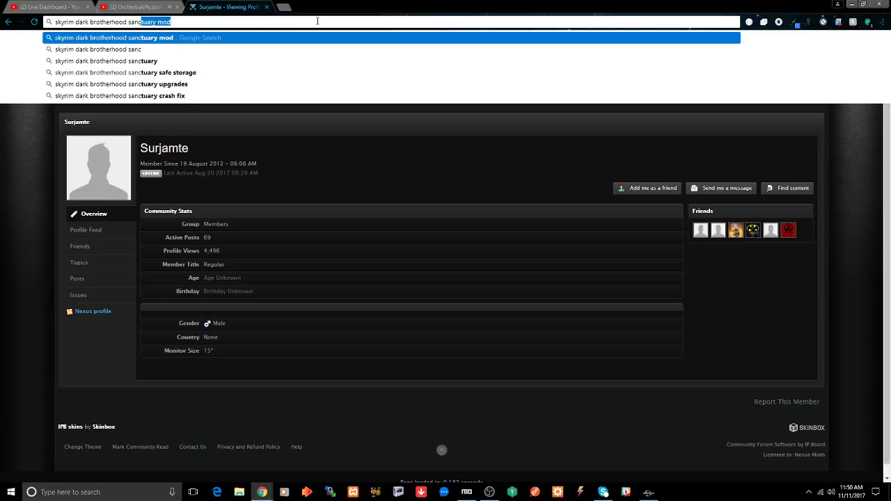
text(tuary)
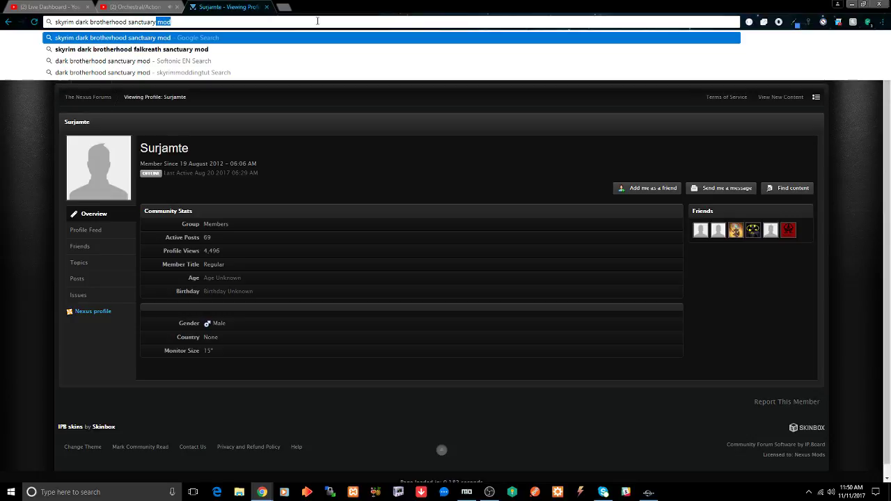
key(Delete)
key(Return)
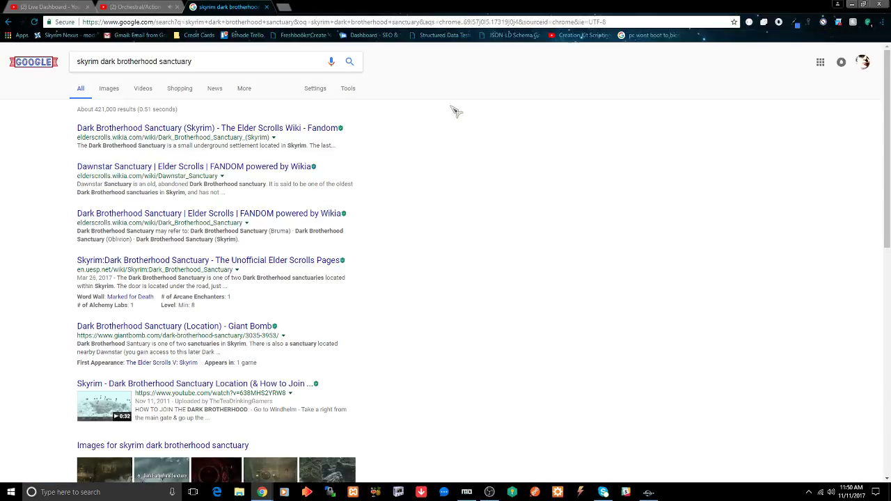
Step: Open the Elder Scrolls Wiki article on the Dark Brotherhood Sanctuary, select its interior location ID and return to the Creation Kit
click(246, 131)
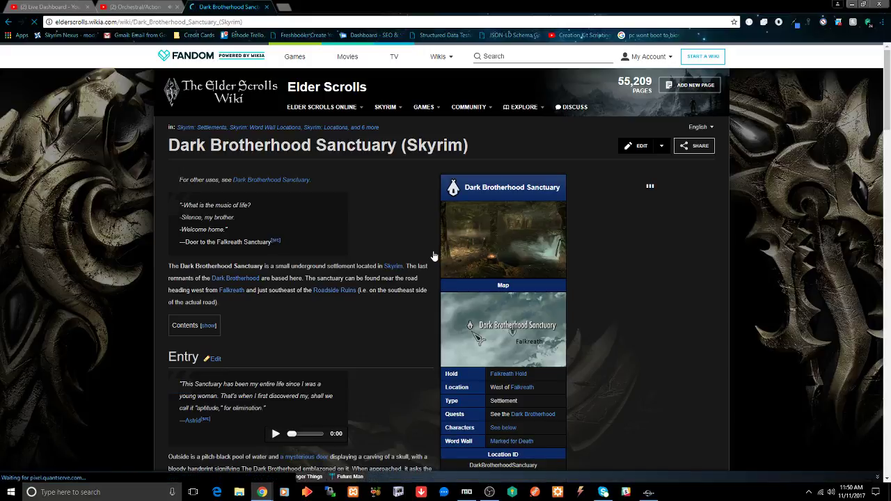
scroll(434, 258, down, 3)
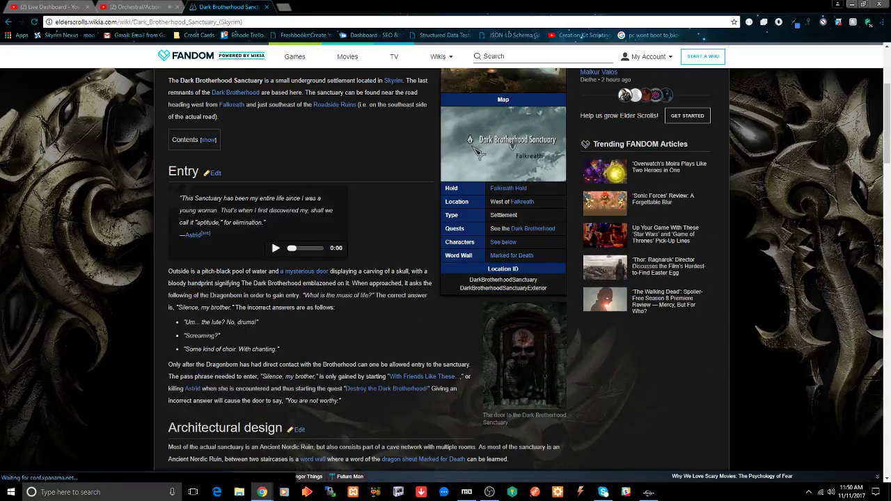
double_click(503, 279)
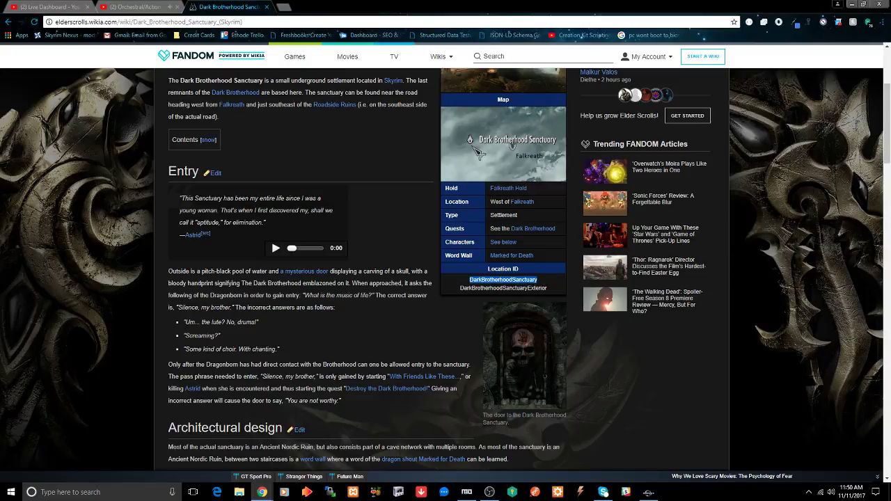
key(alt+Tab)
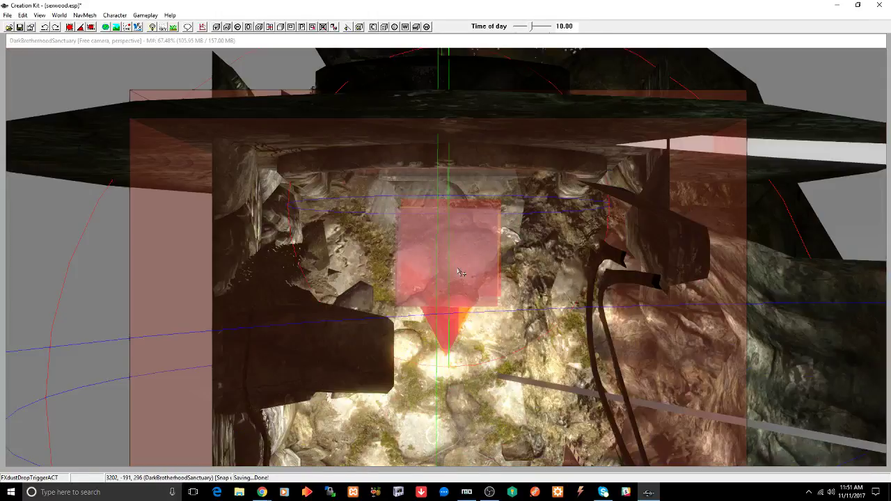
Step: Hide the DB10SancTrigger volume covering the door marker in the DarkBrotherhoodSanctuary cell
click(471, 262)
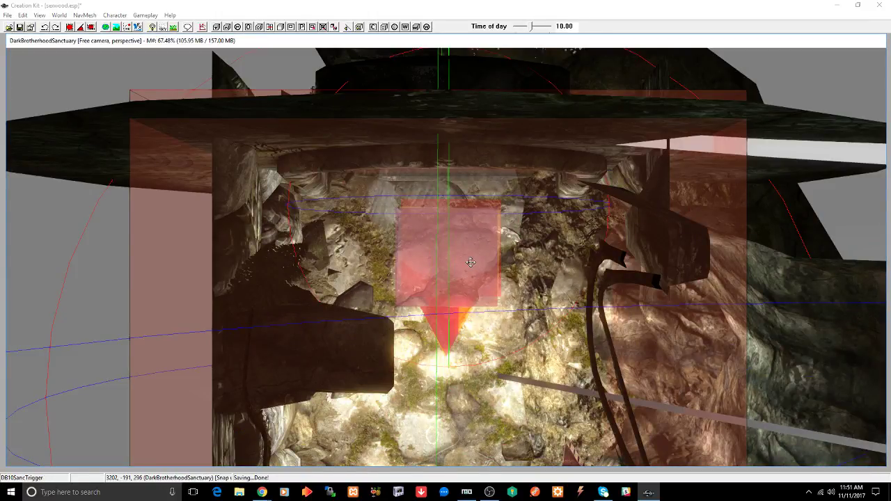
key(1)
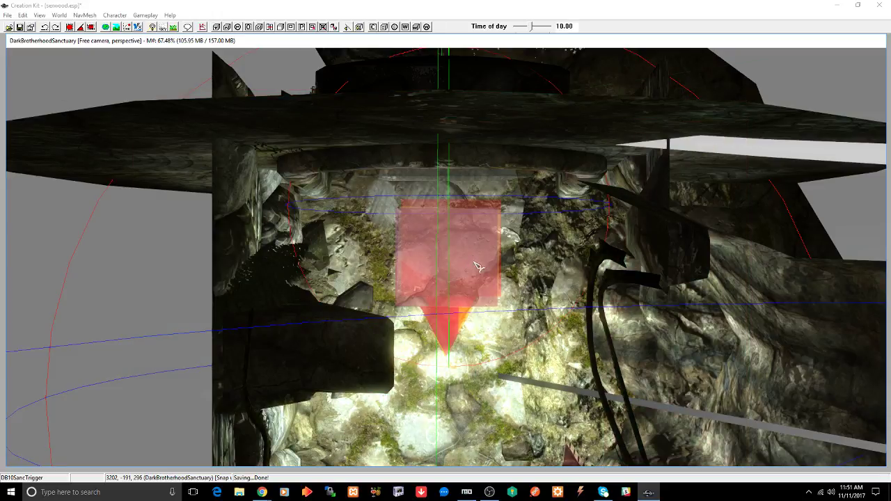
click(473, 261)
key(1)
key(1)
Step: Select the sanctuary's door marker among the overlapping objects and view its linked door in the DarkBrotherhoodSanctuaryExterior cell
click(481, 259)
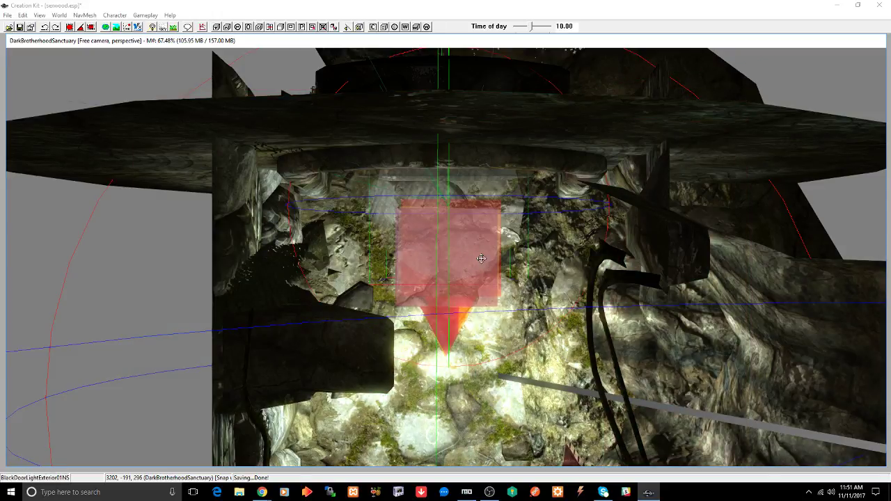
click(482, 259)
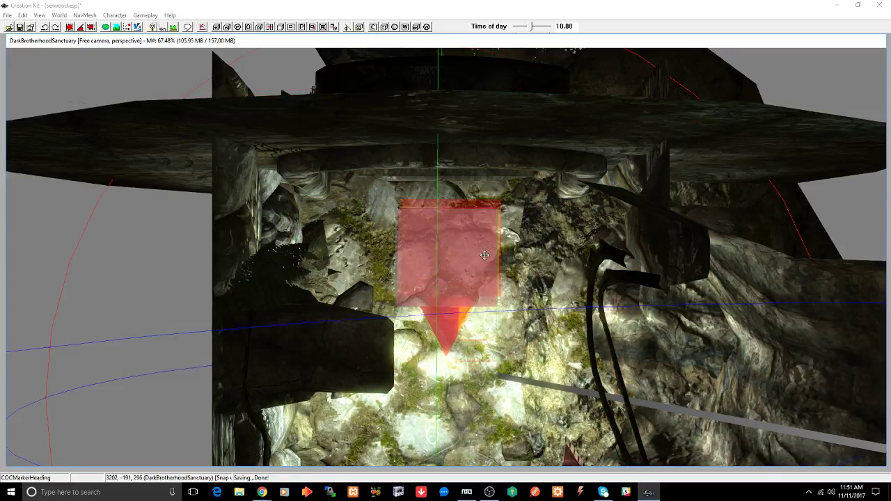
click(482, 258)
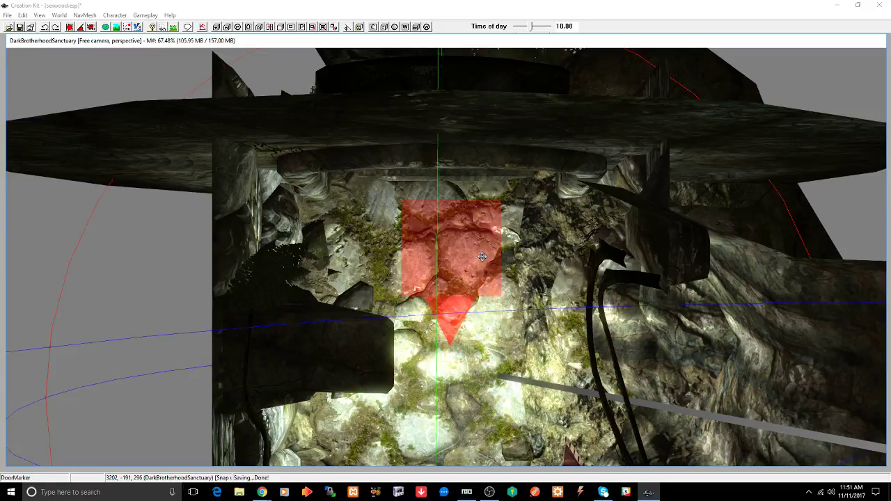
double_click(482, 258)
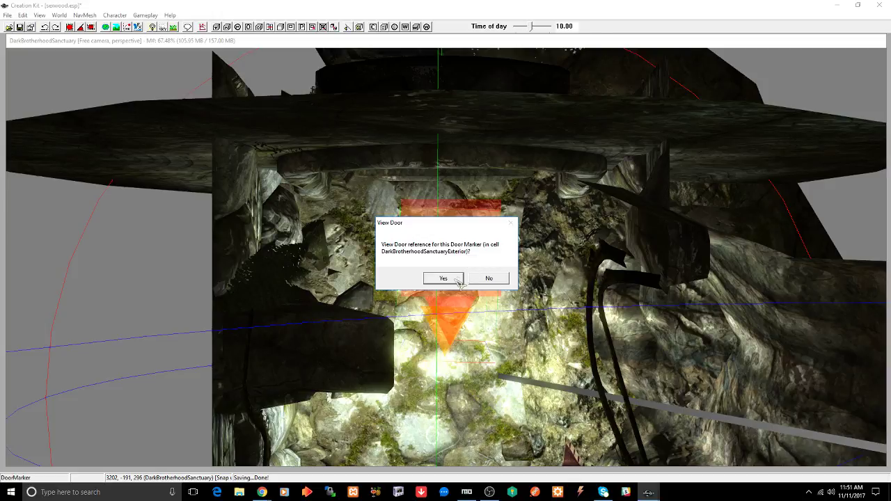
click(456, 278)
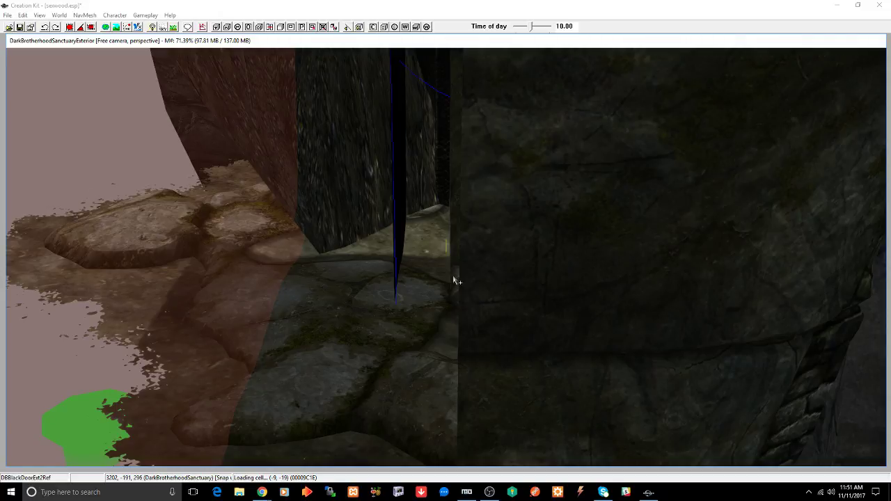
Step: Examine the Dark Brotherhood Sanctuary exterior around the road and rocks to find the arrow-riddled body by the tree
scroll(472, 282, down, 10)
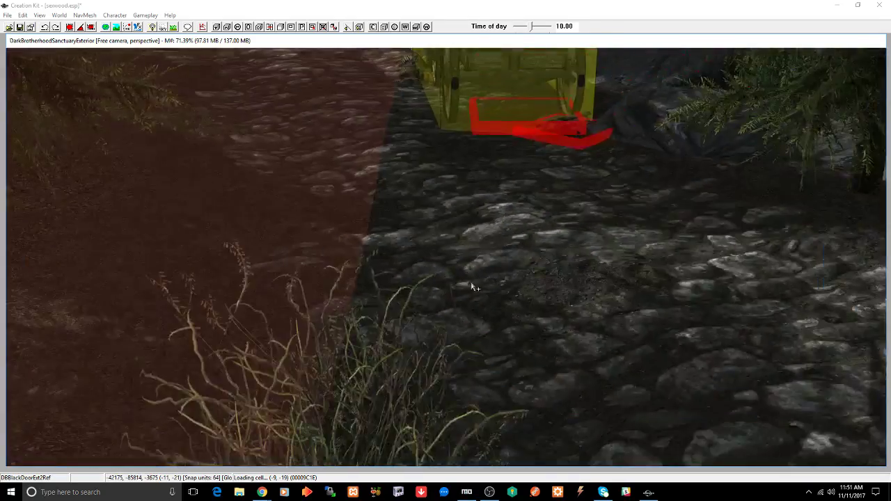
scroll(472, 287, down, 5)
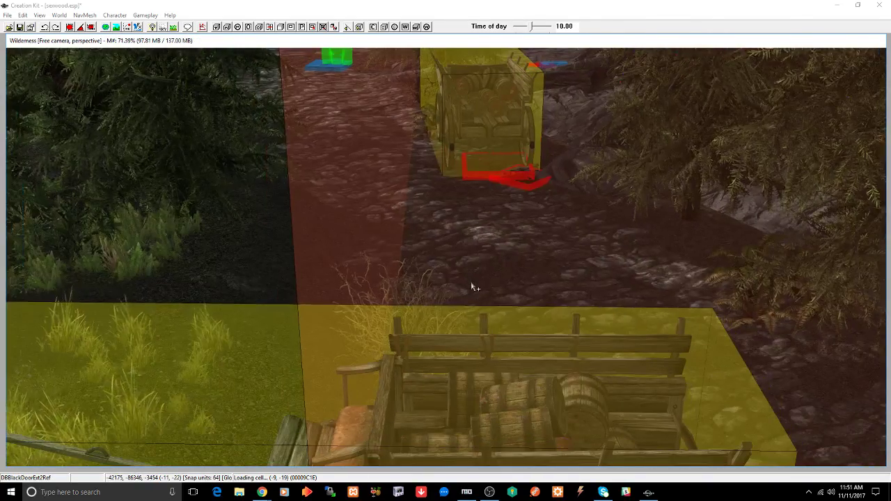
scroll(471, 287, down, 5)
scroll(471, 283, down, 3)
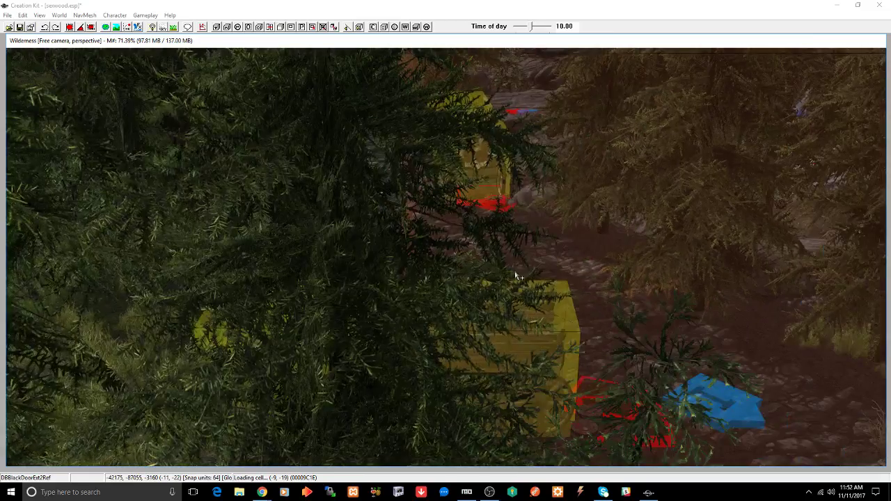
middle_drag(513, 271, 447, 301)
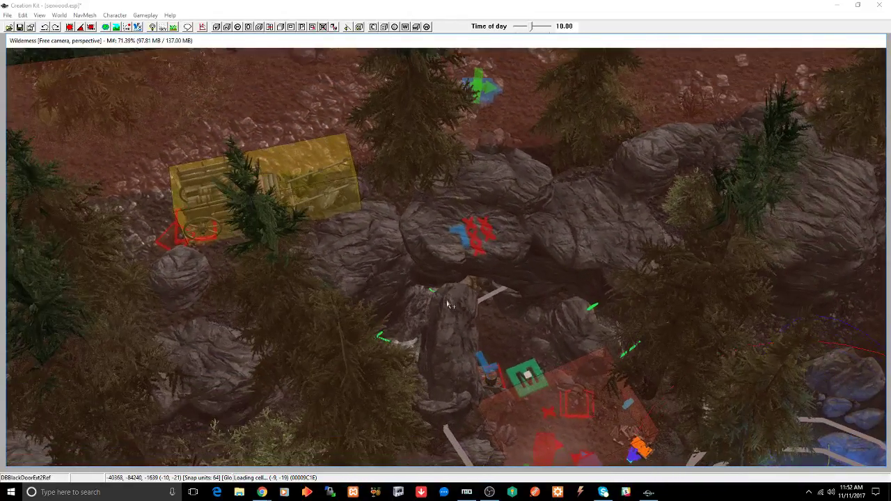
middle_drag(572, 290, 558, 245)
scroll(559, 245, up, 5)
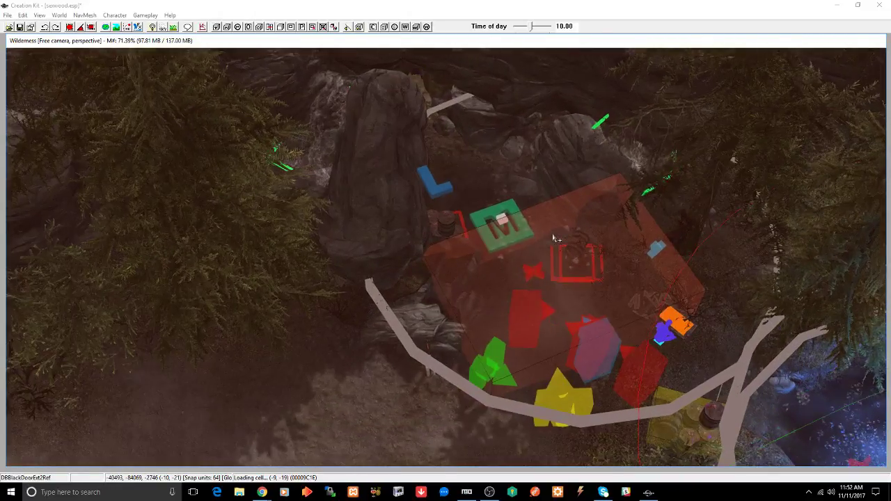
scroll(557, 239, up, 2)
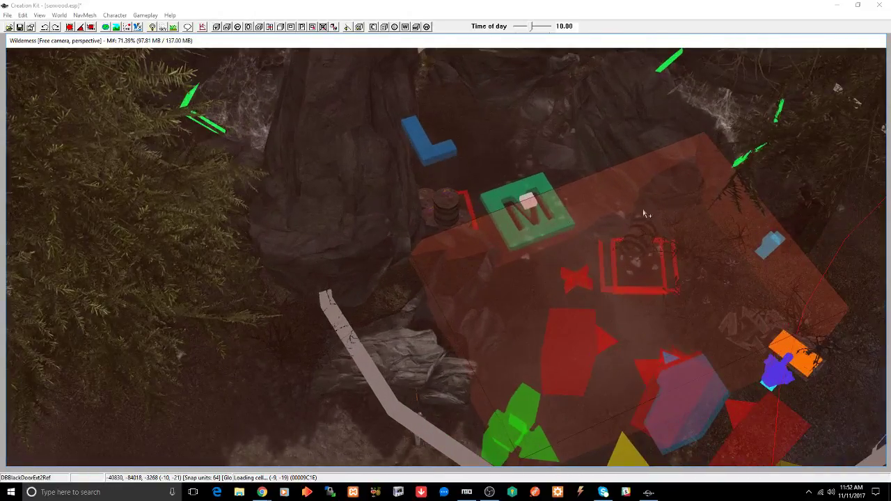
scroll(645, 215, up, 8)
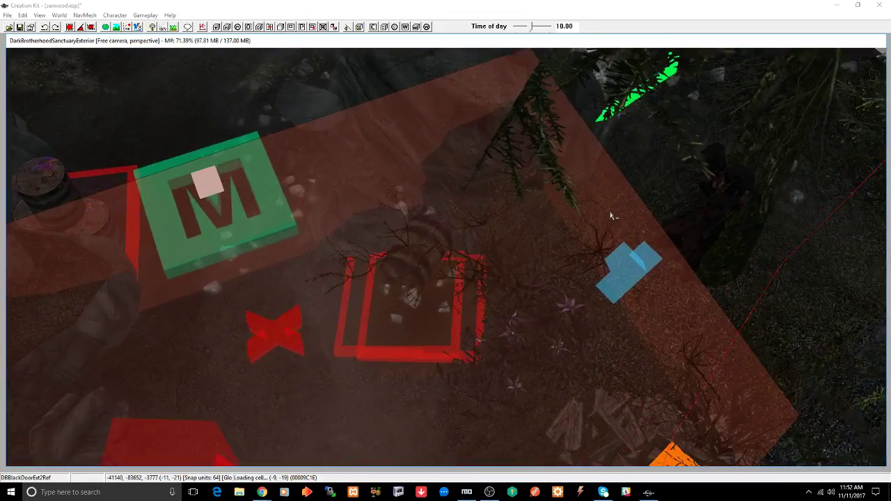
middle_drag(611, 213, 600, 215)
Step: Delete the blood spray decal, the DBShadowmereTriggerRef volume and the TreePineForest05 tree surrounding the body in the sanctuary exterior
click(534, 271)
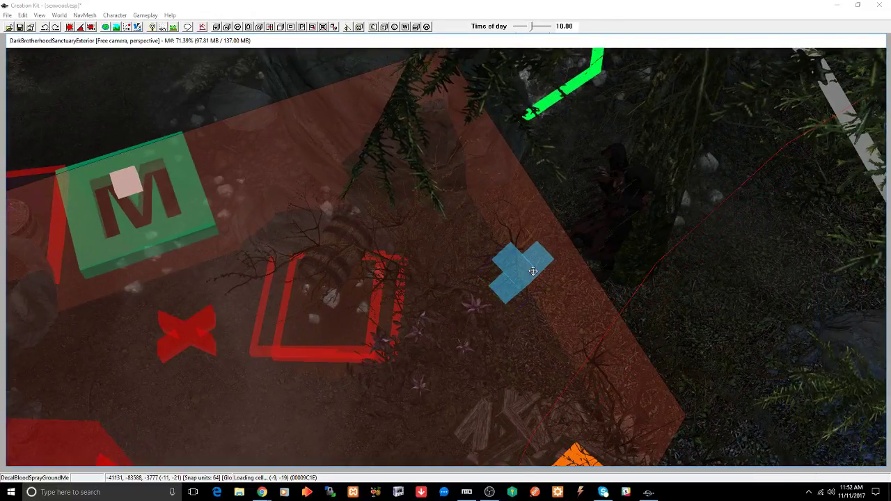
key(Delete)
click(556, 280)
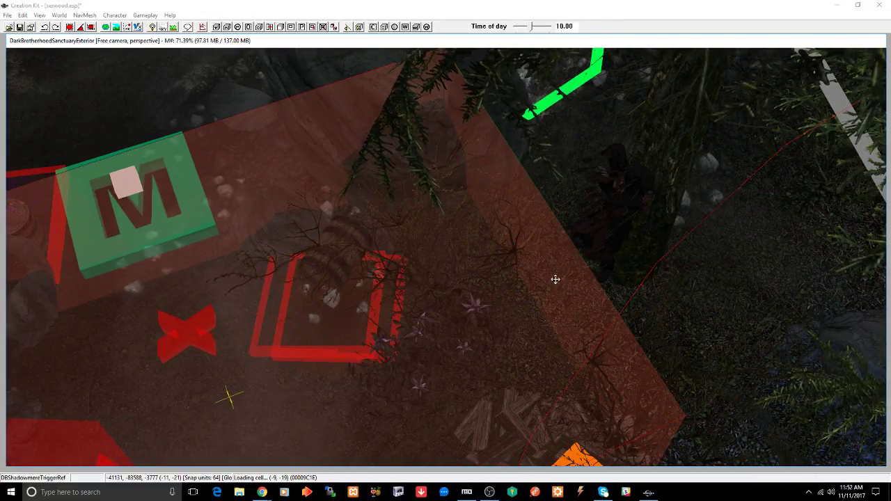
key(Delete)
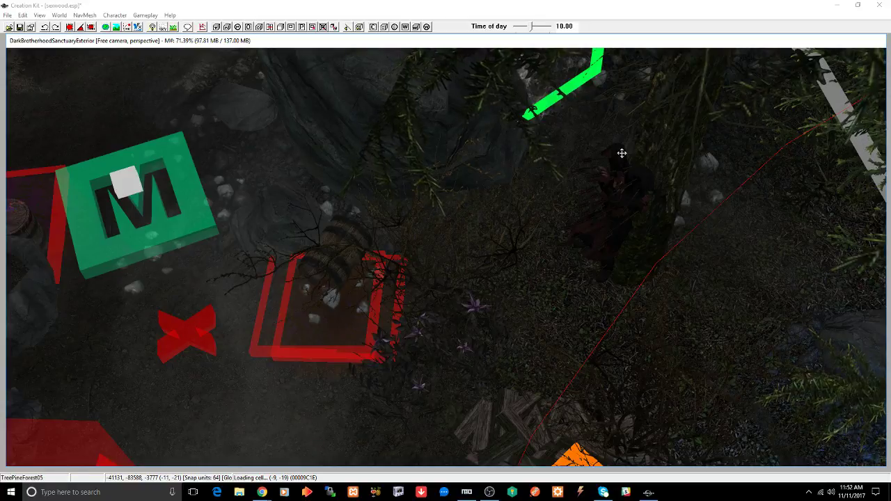
key(Delete)
Step: Try deleting the FestusBodyRef body to check what belongs to it, and undo the deletion
click(620, 155)
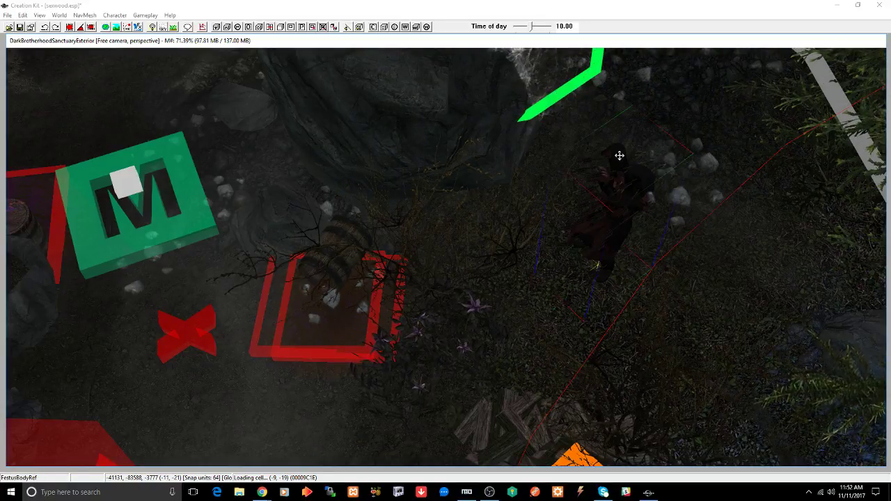
key(Delete)
key(ctrl+z)
scroll(617, 160, up, 5)
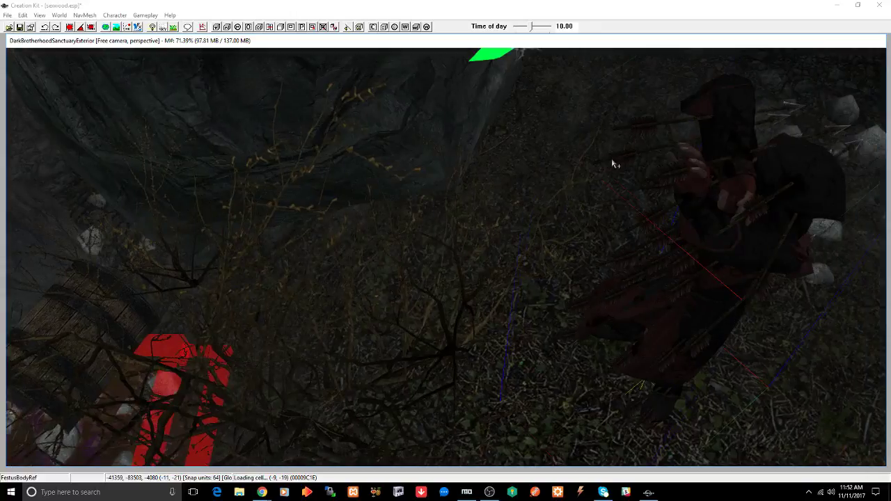
shift+middle_drag(612, 158, 635, 158)
scroll(616, 160, down, 3)
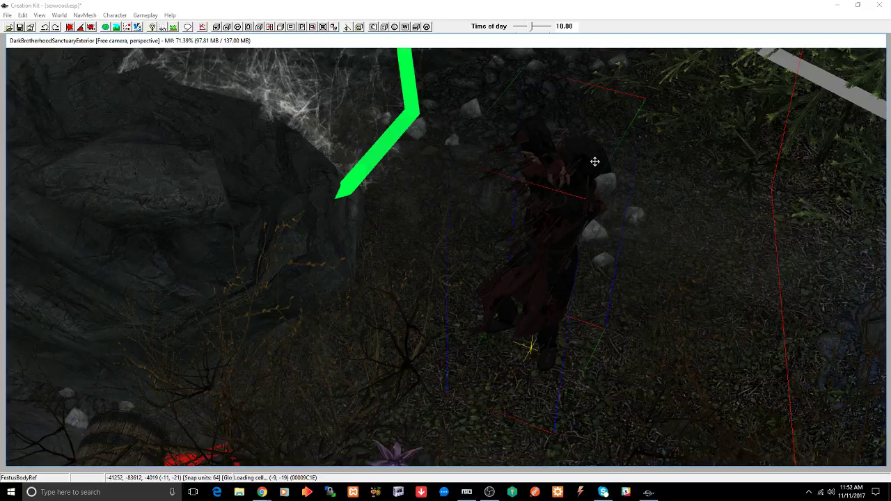
key(Delete)
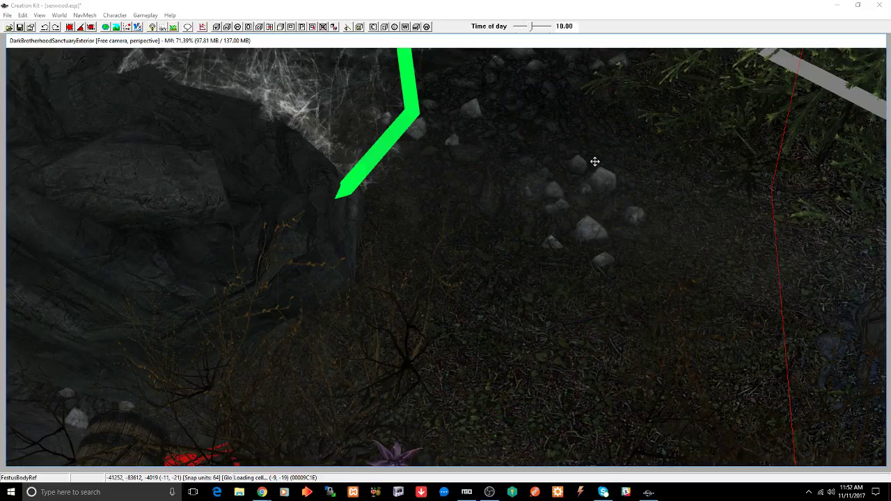
key(ctrl+z)
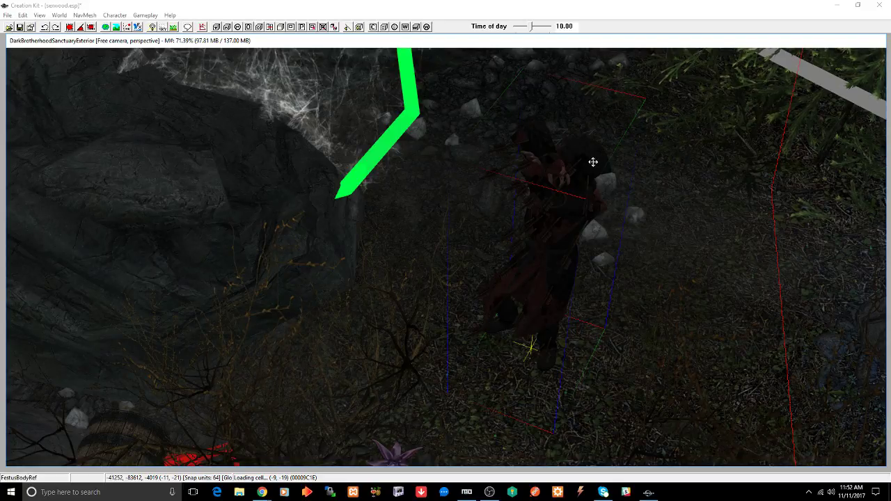
Step: View the reference properties of FestusBodyRef, cancel the dialog and examine the body and its surroundings from other sides
double_click(592, 162)
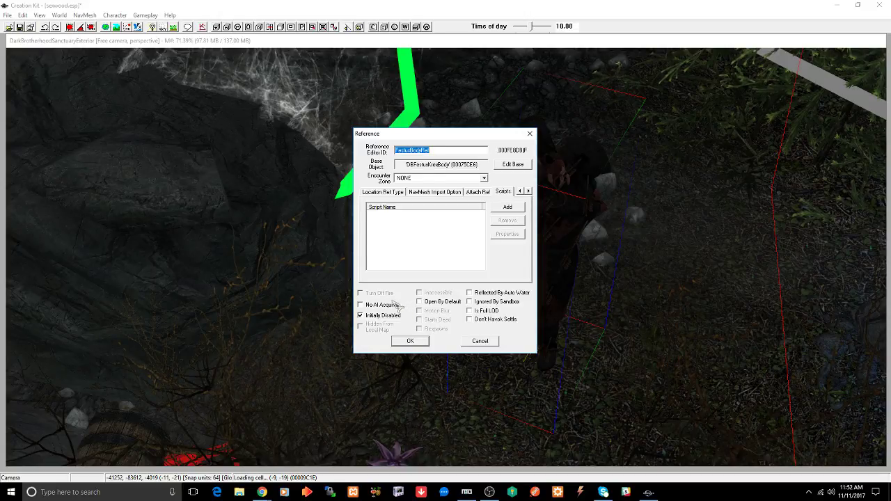
click(480, 340)
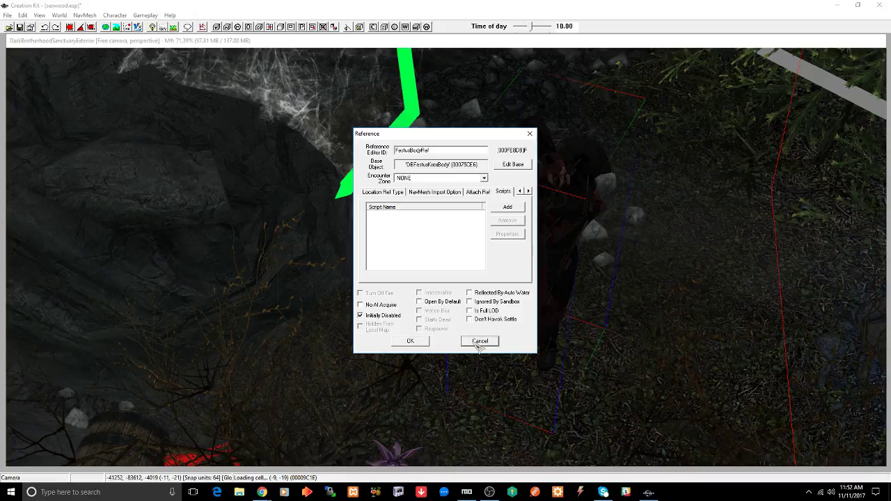
click(546, 252)
key(shift)
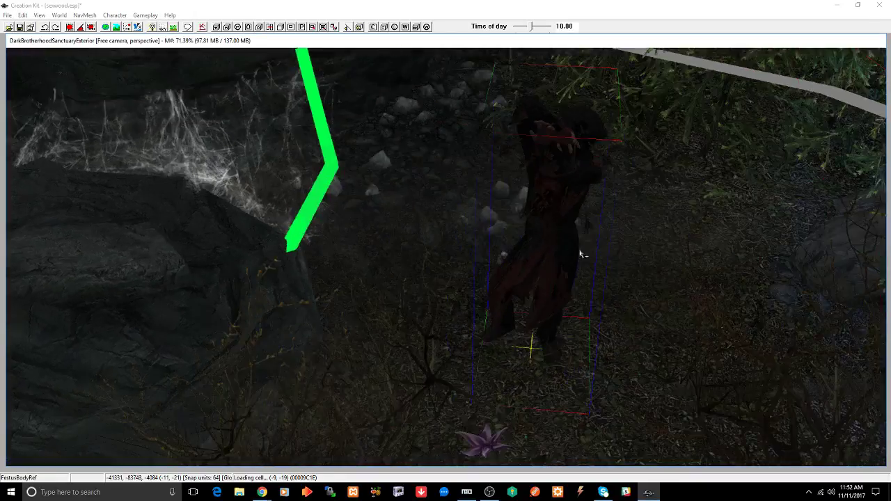
mouse_move(605, 248)
middle_down()
mouse_move(577, 231)
mouse_move(521, 254)
mouse_move(522, 330)
mouse_move(461, 259)
mouse_move(437, 283)
middle_up()
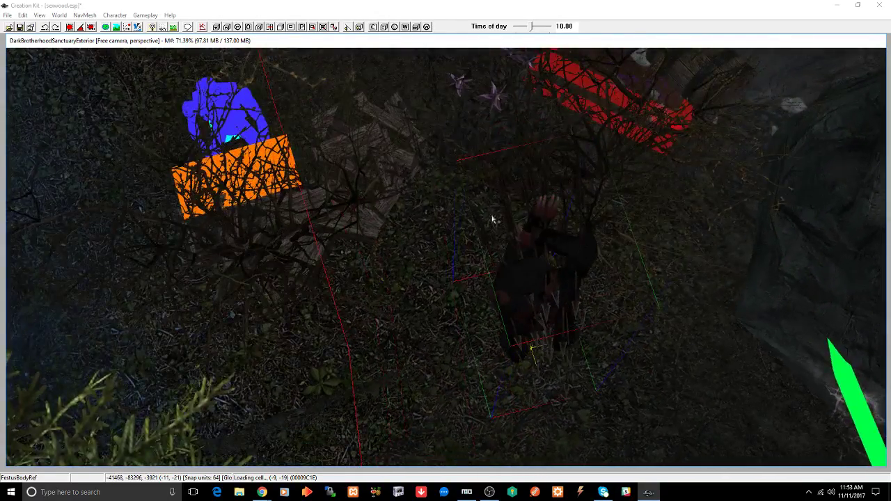
scroll(493, 215, down, 3)
scroll(493, 218, down, 5)
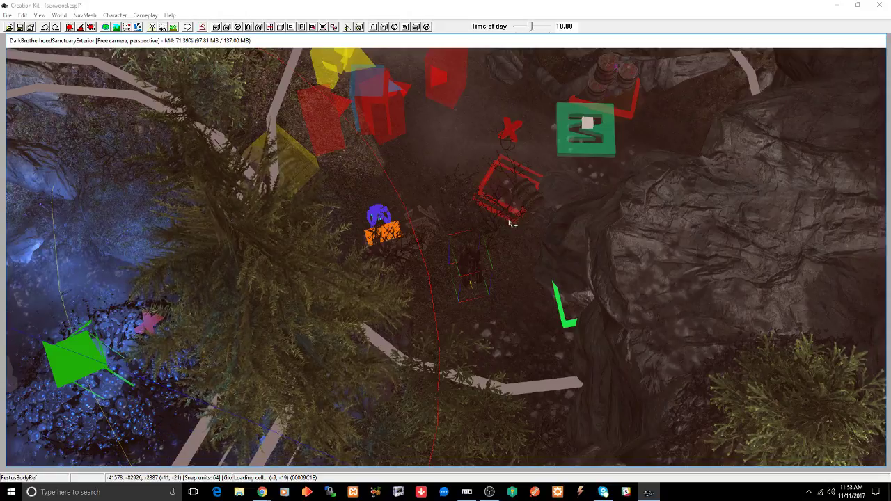
shift+middle_drag(509, 223, 522, 235)
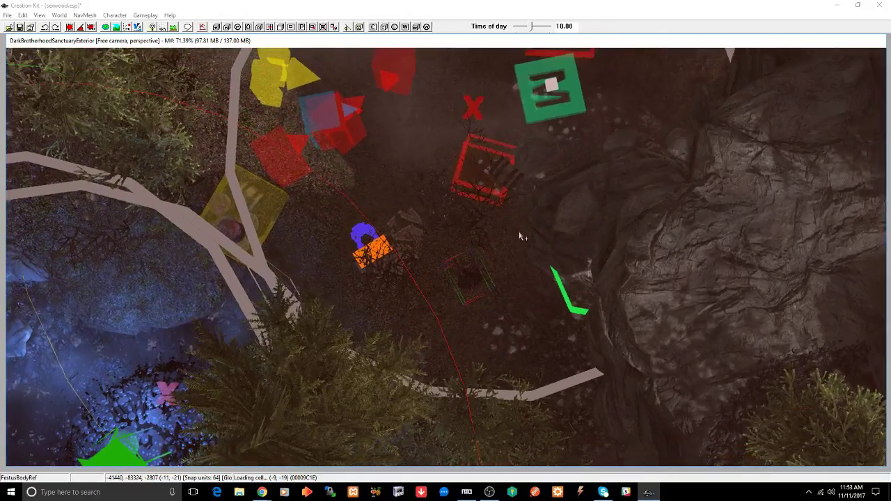
shift+middle_drag(519, 183, 565, 222)
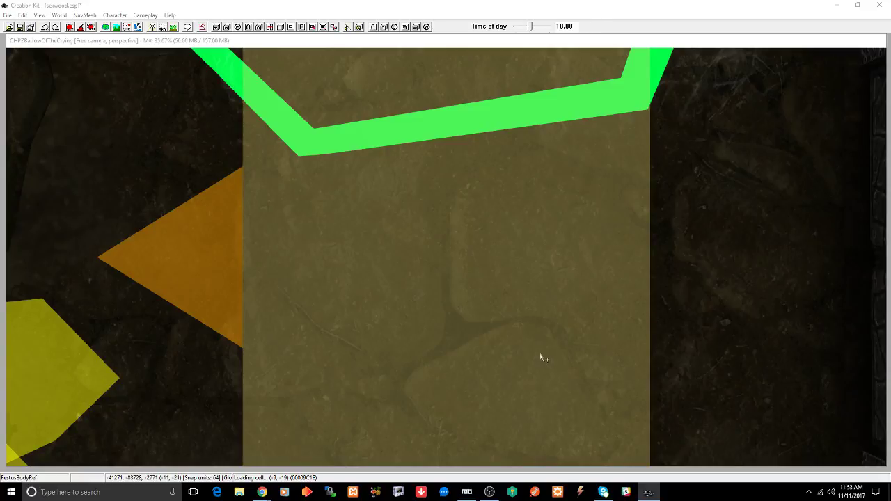
Step: Find the NorRubblePile06 rubble pile in the CHPZBarrowOfTheCrying cell and select it for copying
click(498, 343)
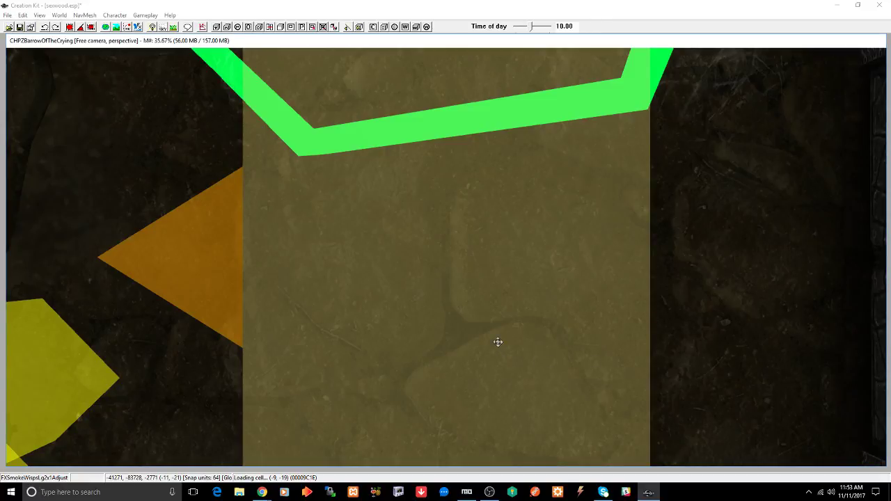
scroll(500, 339, down, 5)
scroll(500, 339, down, 10)
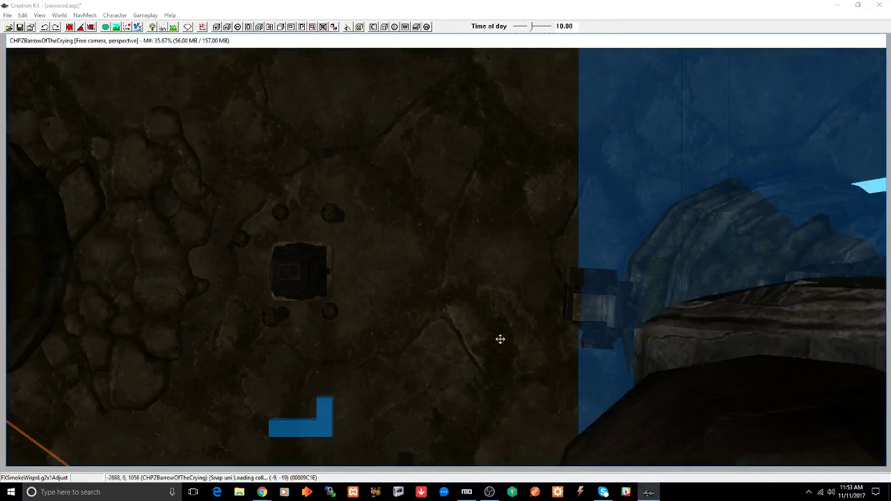
scroll(495, 327, down, 3)
scroll(487, 299, up, 10)
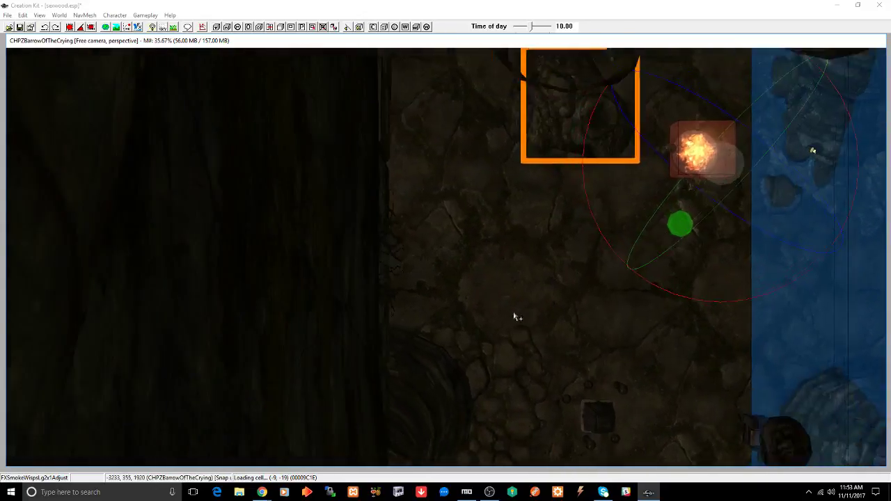
middle_drag(557, 336, 516, 347)
click(599, 316)
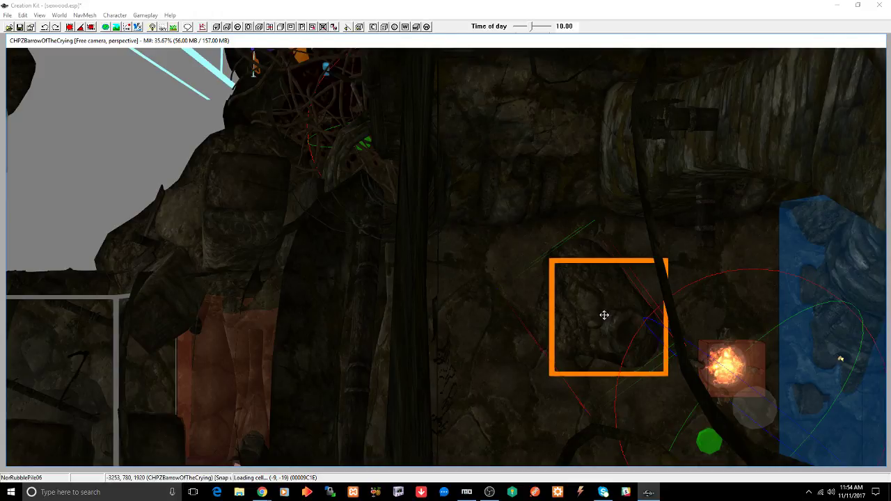
Step: Paste a copy of the rubble pile at the base of the RTLampPost01 post beside the hanged NPC
scroll(607, 315, up, 5)
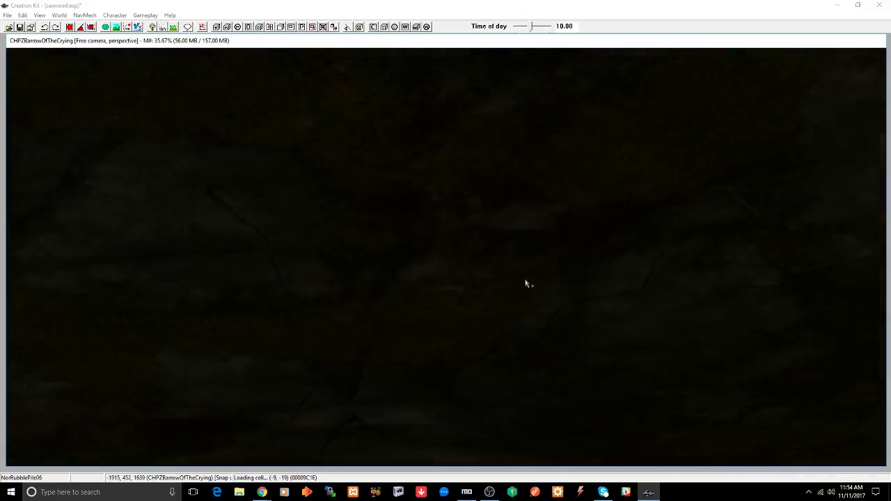
scroll(526, 282, up, 4)
scroll(500, 259, down, 2)
middle_drag(498, 262, 589, 282)
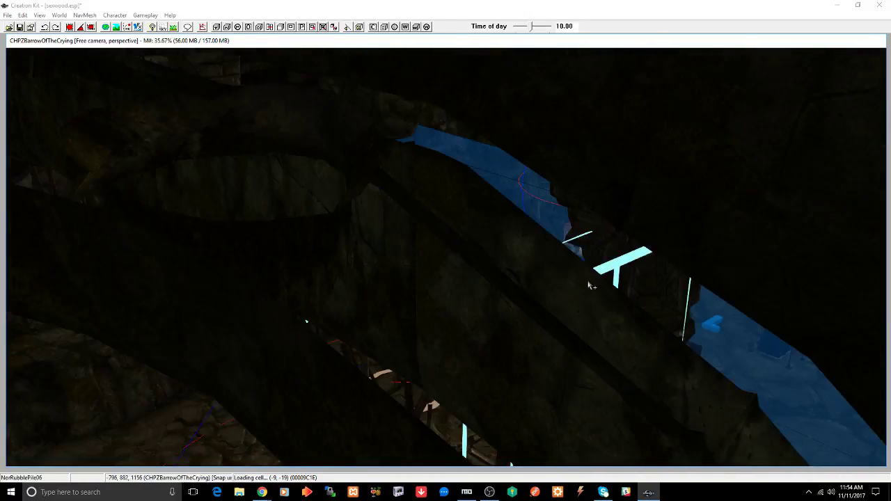
scroll(591, 285, down, 8)
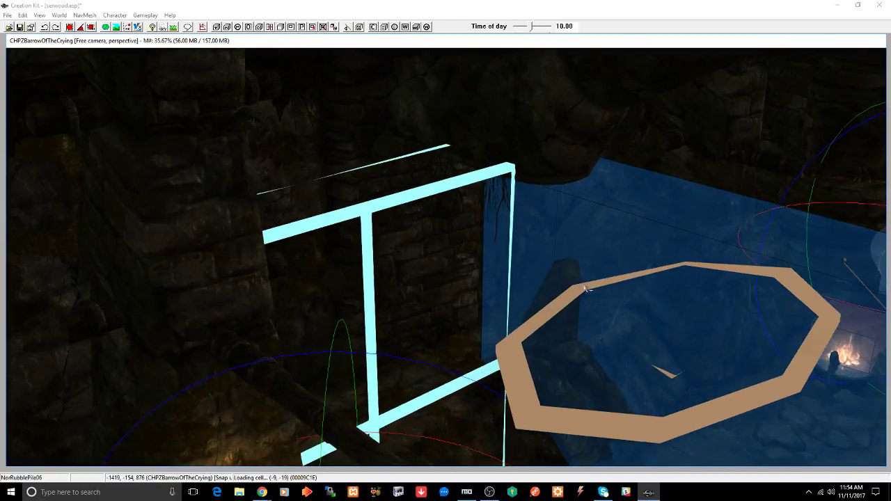
scroll(440, 249, up, 10)
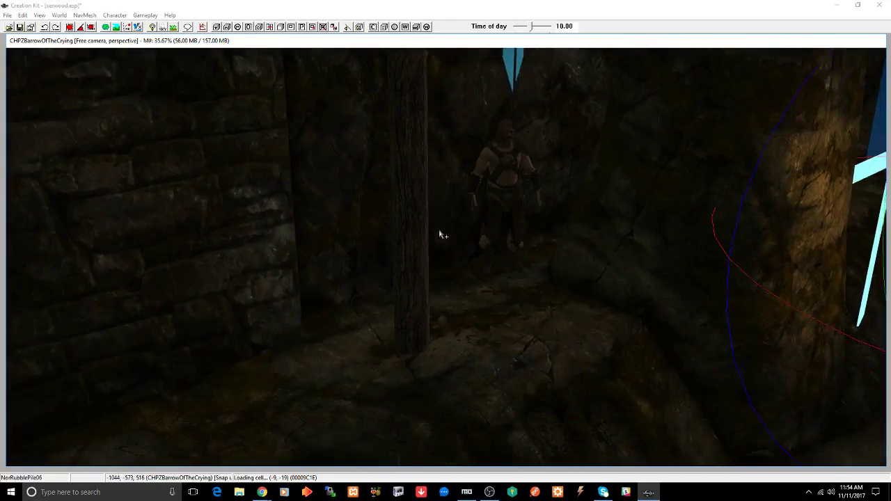
scroll(443, 244, up, 4)
click(445, 301)
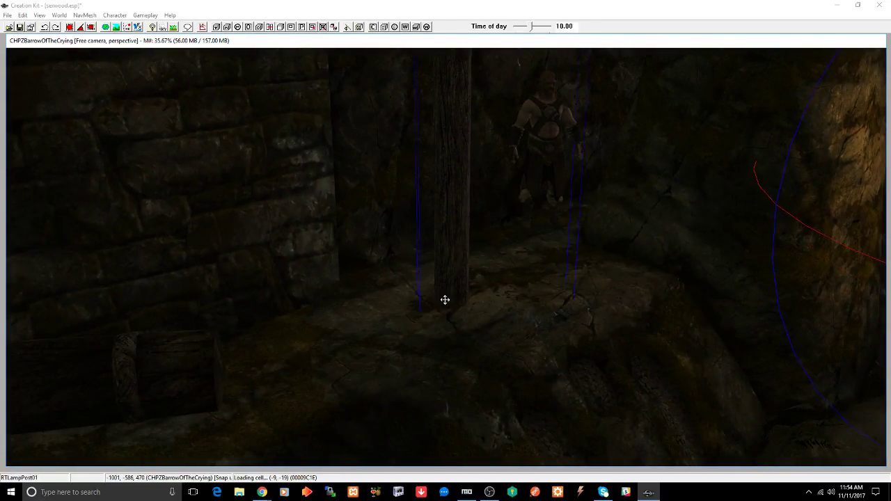
key(ctrl+v)
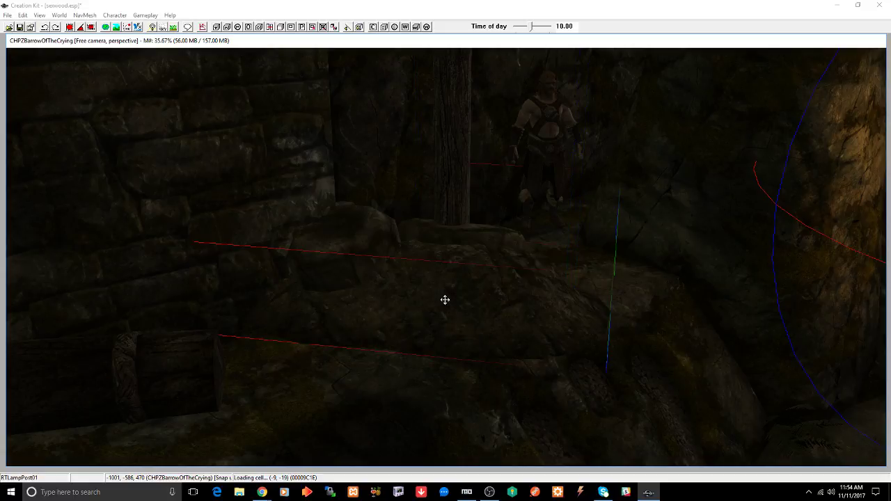
Step: Reposition the pasted rubble pile around the foot of the post and adjust its height along the Z axis
drag(455, 303, 445, 283)
key(z)
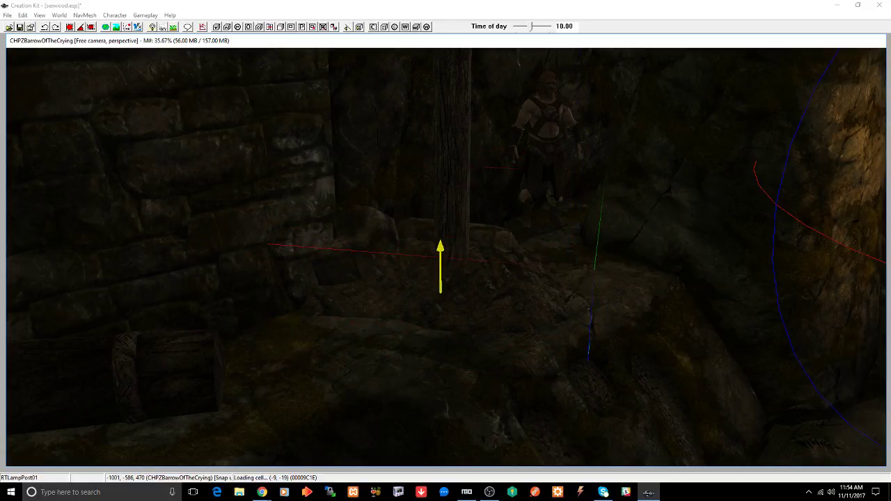
shift+middle_drag(460, 269, 431, 275)
drag(432, 274, 412, 255)
key(z)
shift+middle_drag(411, 255, 426, 235)
drag(413, 263, 413, 271)
Step: Save the plugin and check the post, rubble pile and hanged NPC together
key(ctrl+s)
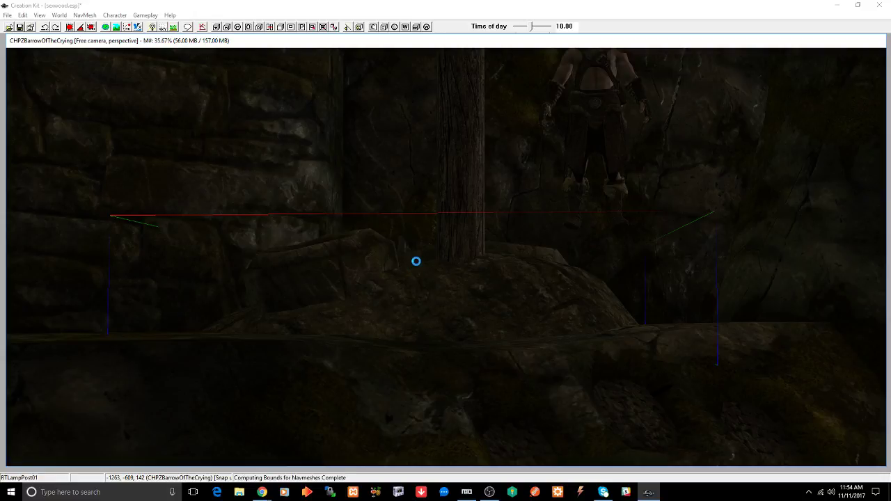
scroll(418, 261, down, 3)
shift+middle_drag(463, 256, 460, 293)
scroll(460, 292, up, 5)
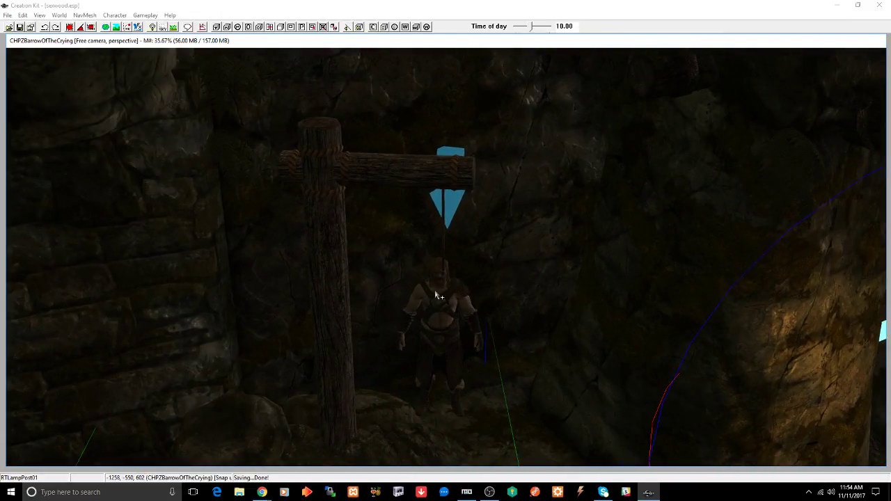
Step: Duplicate the hanged NPC with its rope trigger, blood spray decal and RTLampPost01 post, and move the copy beside the original
click(435, 291)
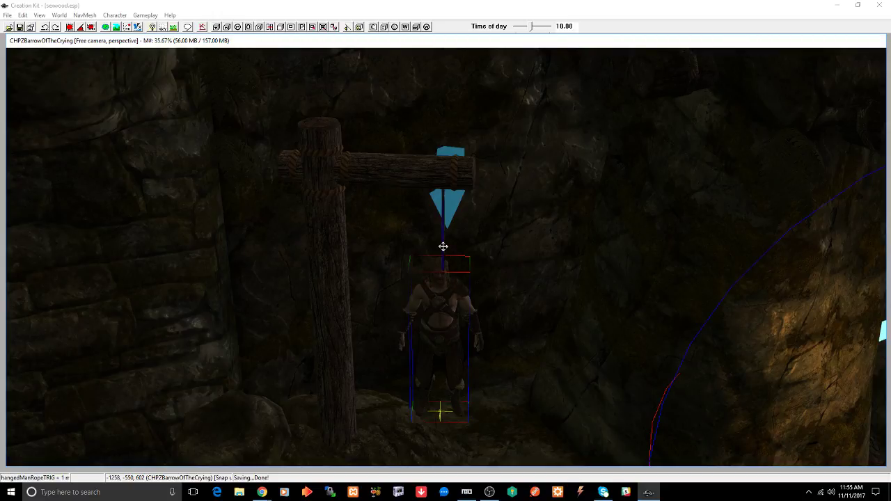
click(453, 200)
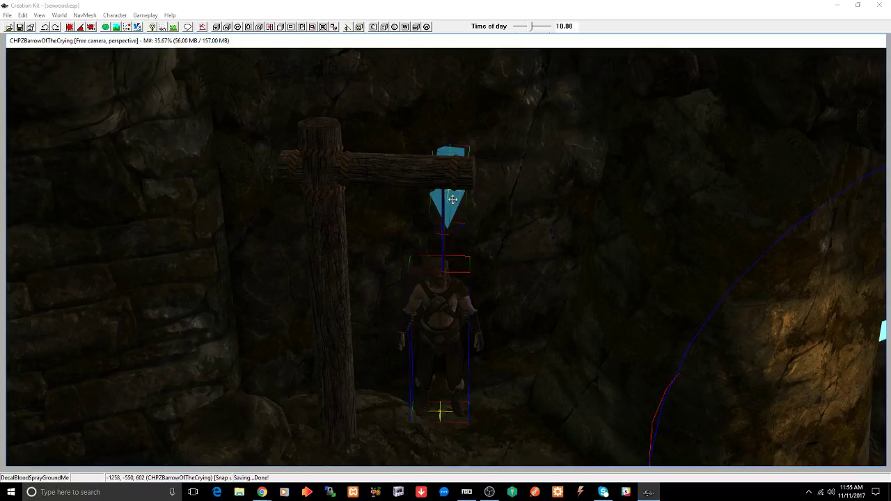
click(329, 206)
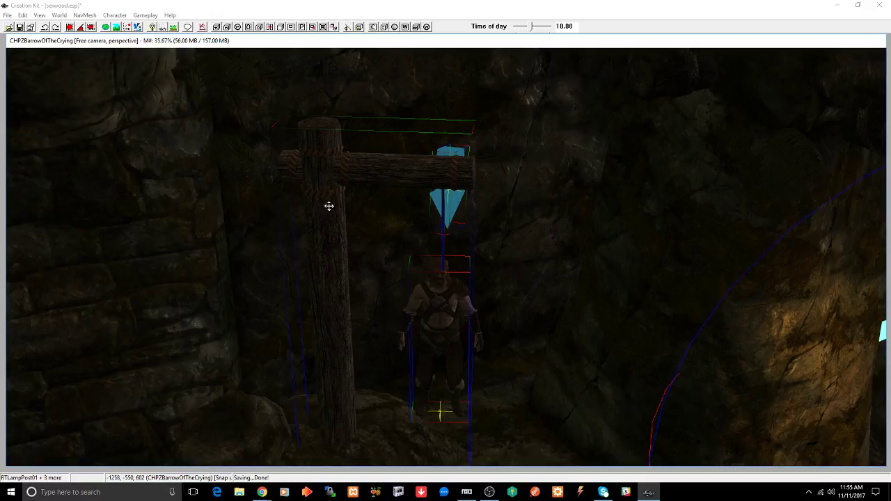
key(ctrl+d)
drag(329, 206, 595, 275)
scroll(596, 275, down, 2)
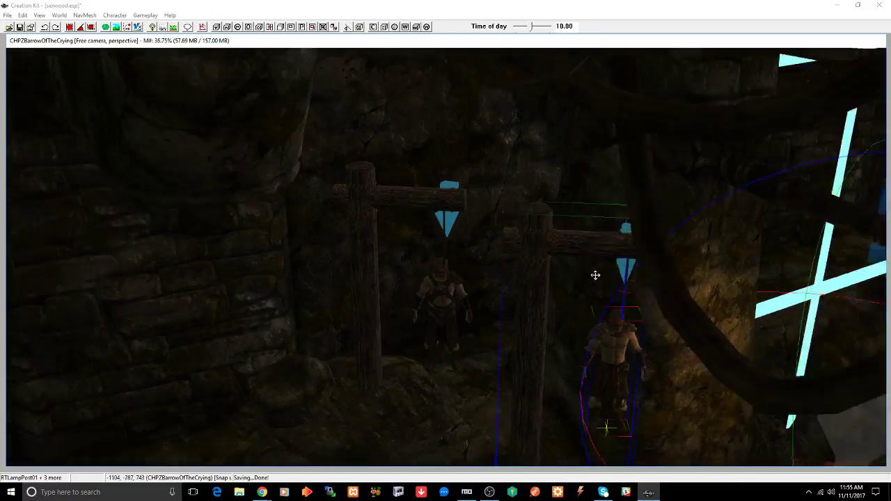
Step: Move the duplicated gallows group across the chamber, past the burning brazier, onto the open stone floor beyond it
scroll(596, 275, down, 2)
shift+middle_drag(607, 293, 553, 319)
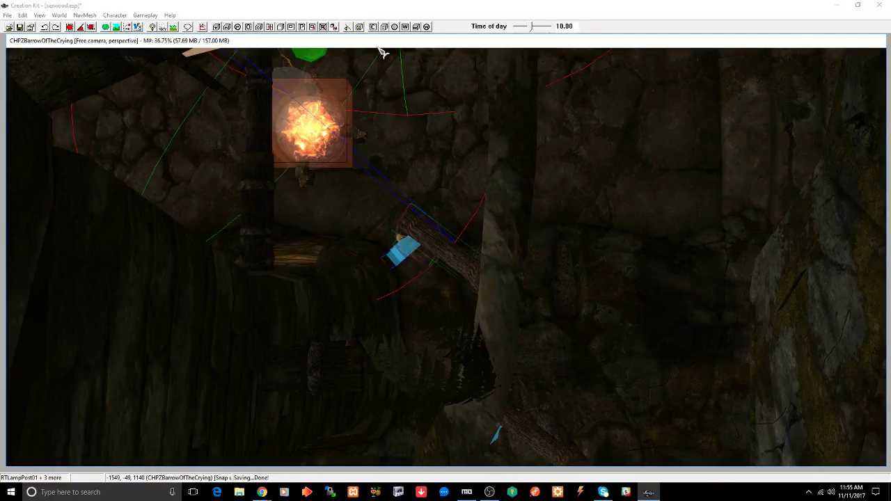
drag(453, 249, 293, 136)
middle_drag(406, 195, 410, 222)
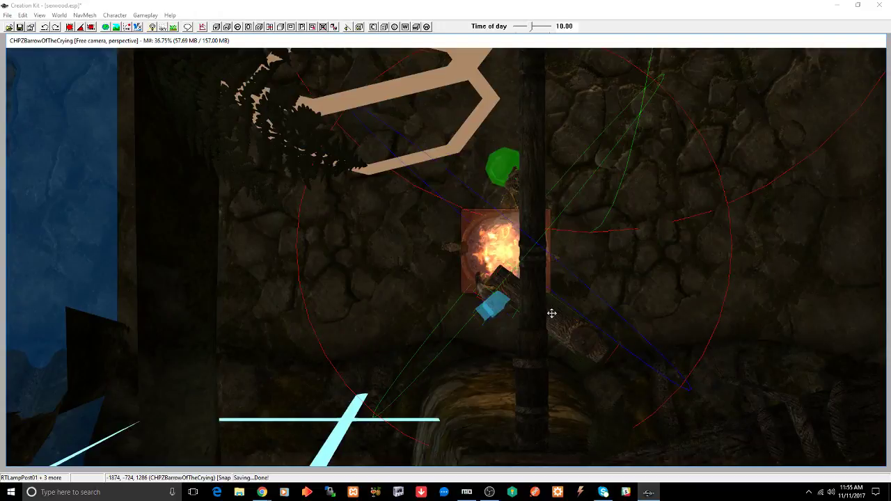
drag(562, 329, 248, 177)
mouse_move(248, 177)
middle_down()
mouse_move(300, 181)
mouse_move(294, 188)
mouse_move(487, 243)
mouse_move(454, 244)
middle_up()
mouse_move(582, 264)
mouse_down()
mouse_move(43, 118)
mouse_move(50, 105)
mouse_up()
mouse_move(351, 243)
middle_down()
mouse_move(377, 244)
mouse_move(418, 270)
middle_up()
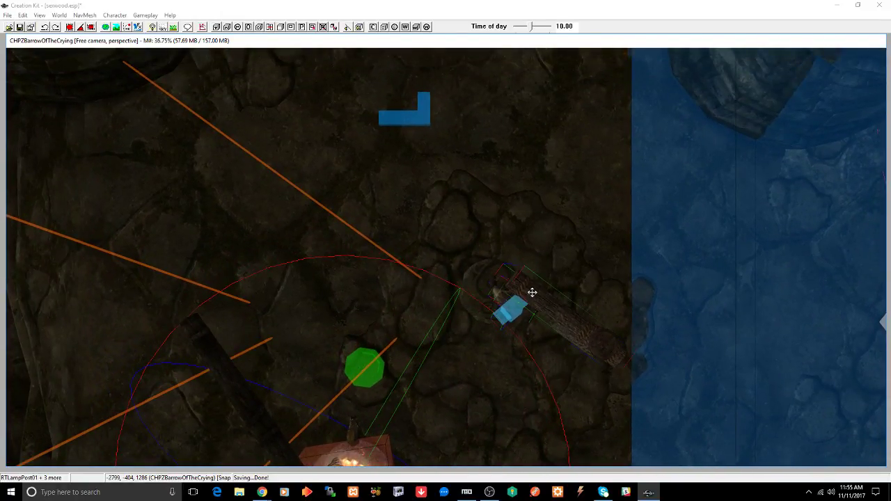
mouse_move(533, 292)
mouse_down()
mouse_move(507, 274)
mouse_move(376, 111)
mouse_move(374, 130)
mouse_move(325, 123)
mouse_up()
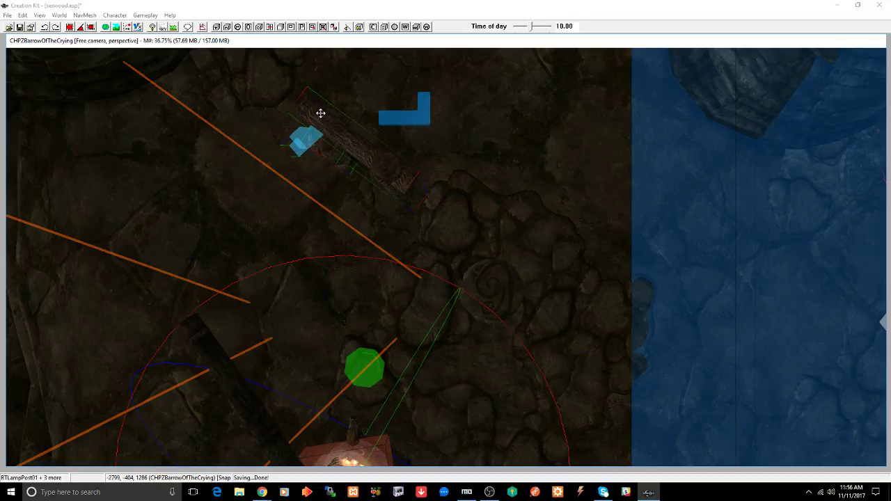
Step: Shift the duplicated gallows across the open floor and rotate the group horizontally to turn its crossbeam
right_drag(320, 116, 320, 117)
drag(334, 104, 334, 120)
shift+middle_drag(363, 119, 348, 112)
key(t)
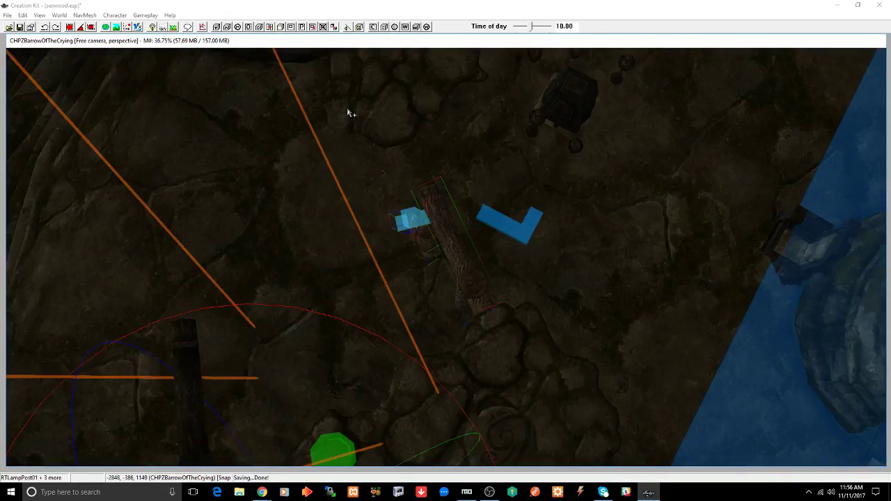
key(f)
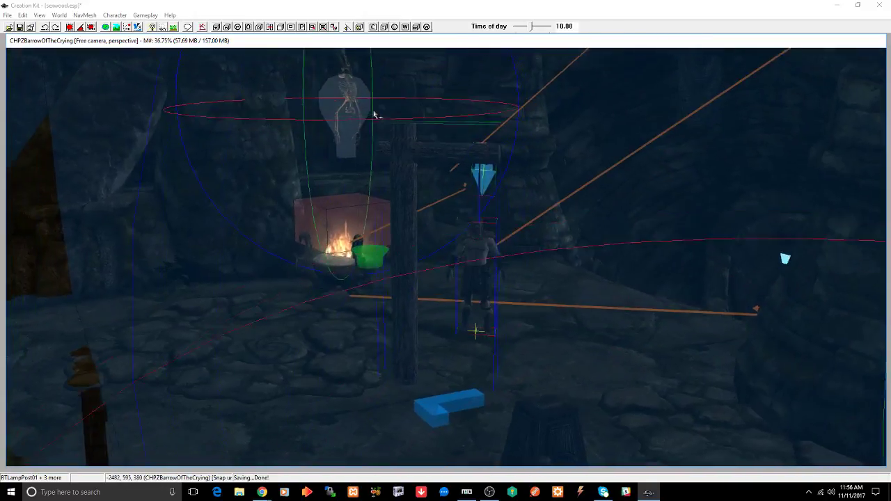
mouse_move(374, 114)
shift+middle_down()
mouse_move(365, 123)
mouse_move(366, 116)
mouse_move(380, 125)
shift+middle_up()
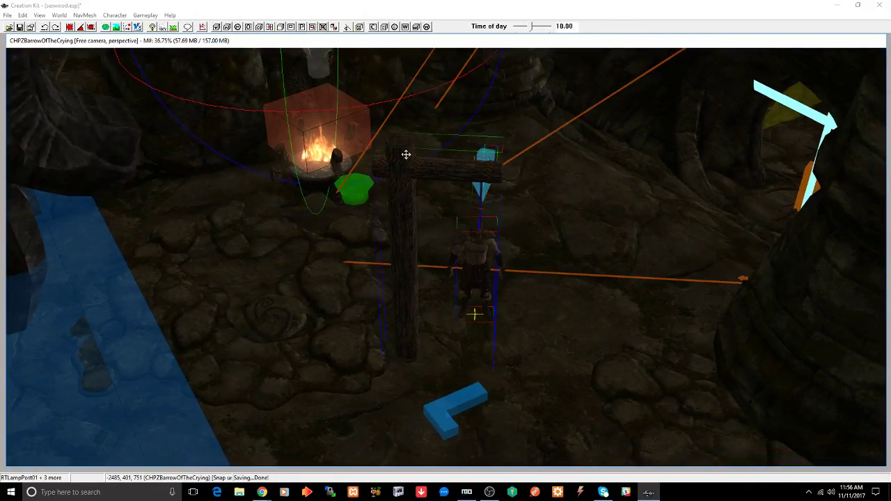
drag(409, 157, 542, 149)
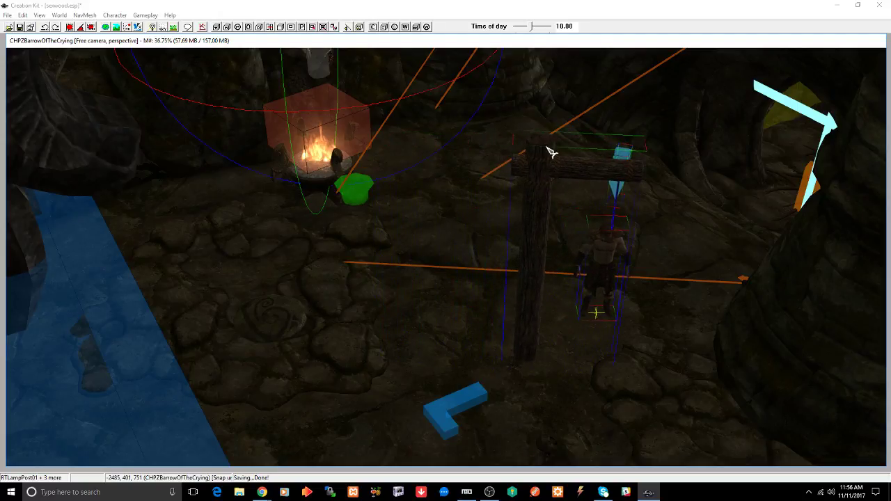
mouse_move(549, 149)
right_down()
mouse_move(588, 147)
mouse_move(546, 138)
right_up()
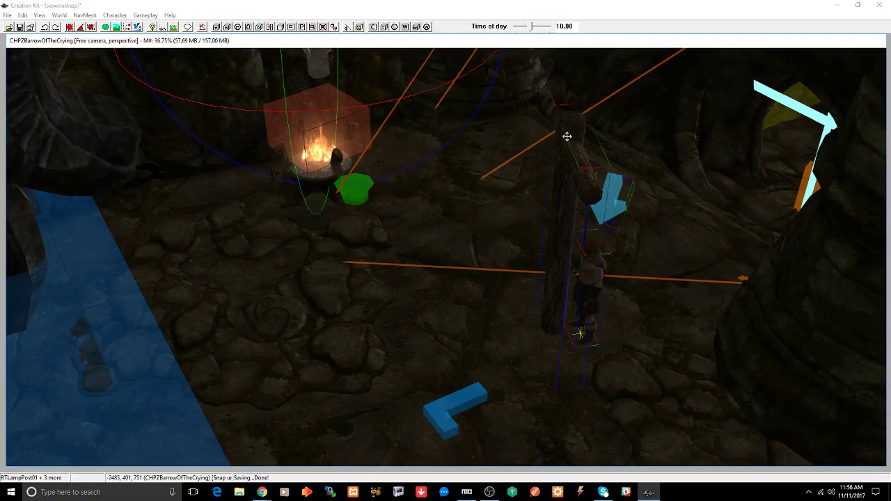
Step: Move the duplicated gallows group from the open floor to the stepped slope by the tunnel entrance
shift+middle_drag(567, 147, 573, 176)
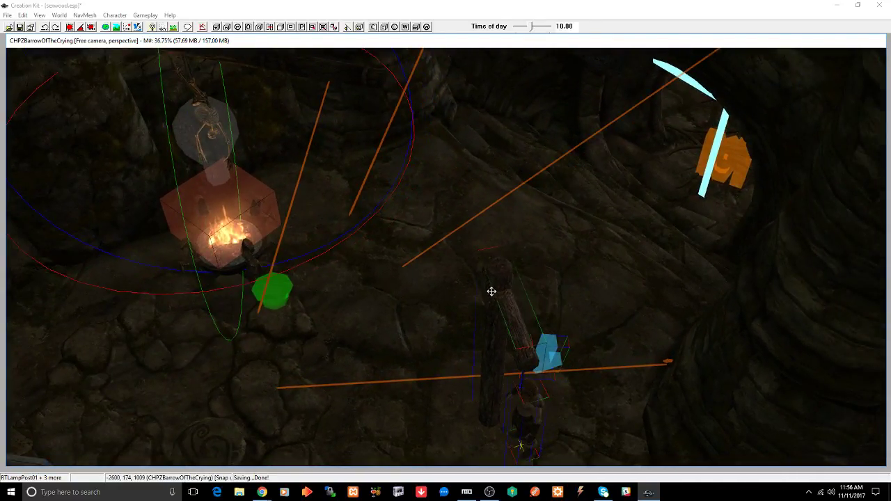
drag(492, 292, 649, 54)
middle_drag(649, 55, 630, 113)
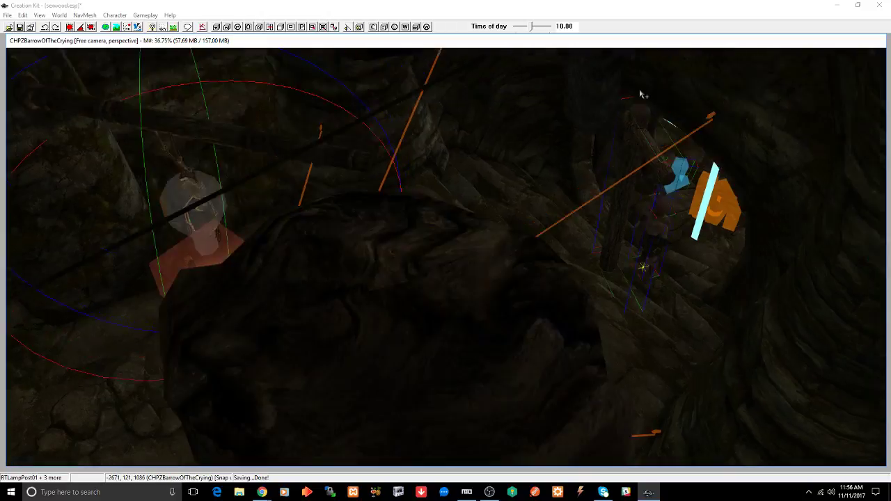
scroll(566, 185, up, 3)
middle_drag(567, 186, 559, 182)
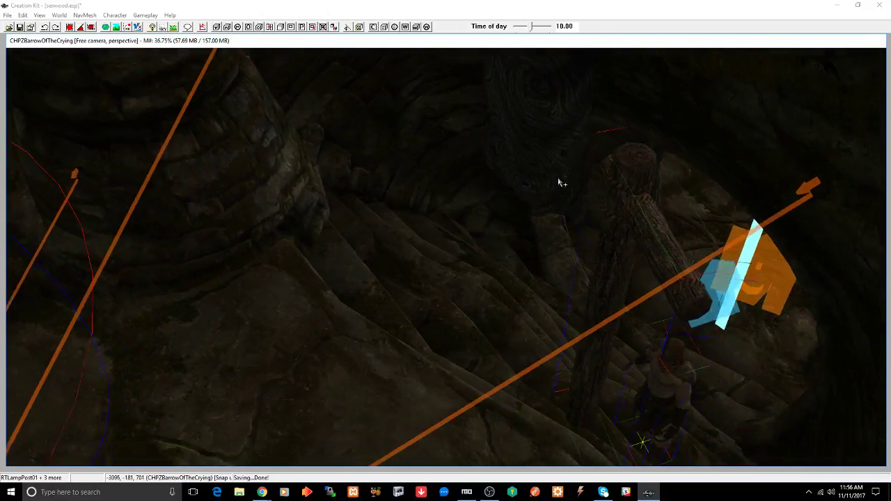
drag(641, 217, 639, 113)
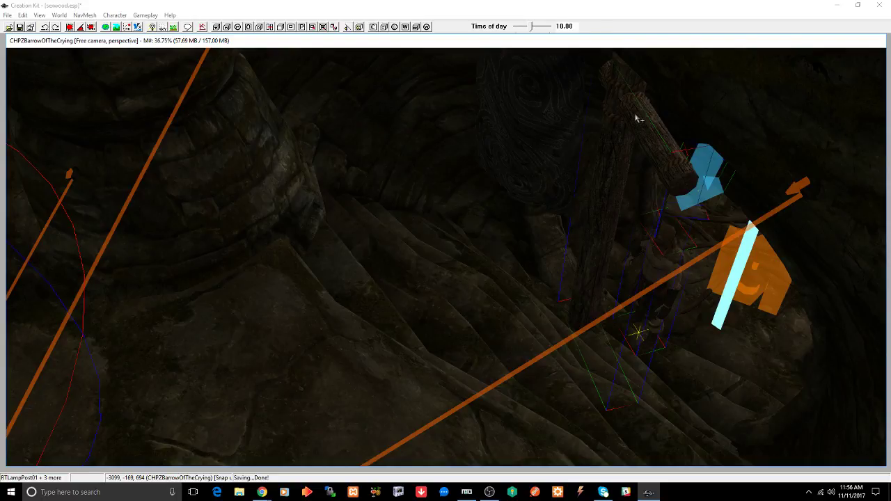
Step: Move the gallows group from the slope down the tunnel to the stretch beyond the tan octagonal marker
key(t)
middle_drag(635, 114, 618, 120)
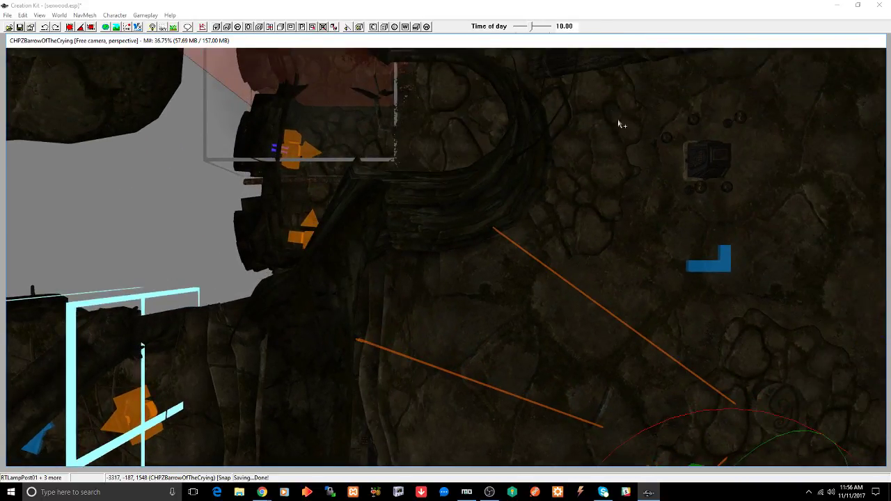
scroll(622, 124, up, 5)
scroll(620, 124, down, 10)
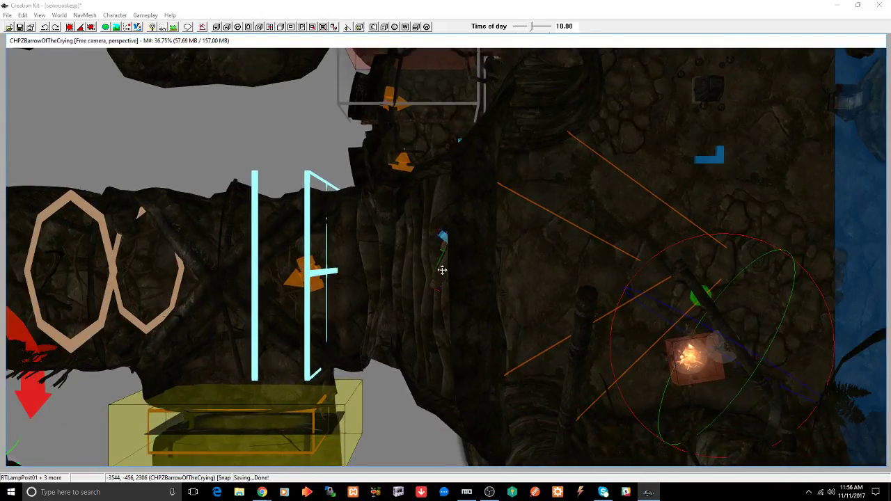
mouse_move(451, 273)
mouse_down()
mouse_move(690, 171)
mouse_move(788, 154)
mouse_move(319, 260)
mouse_move(181, 279)
mouse_move(151, 272)
mouse_up()
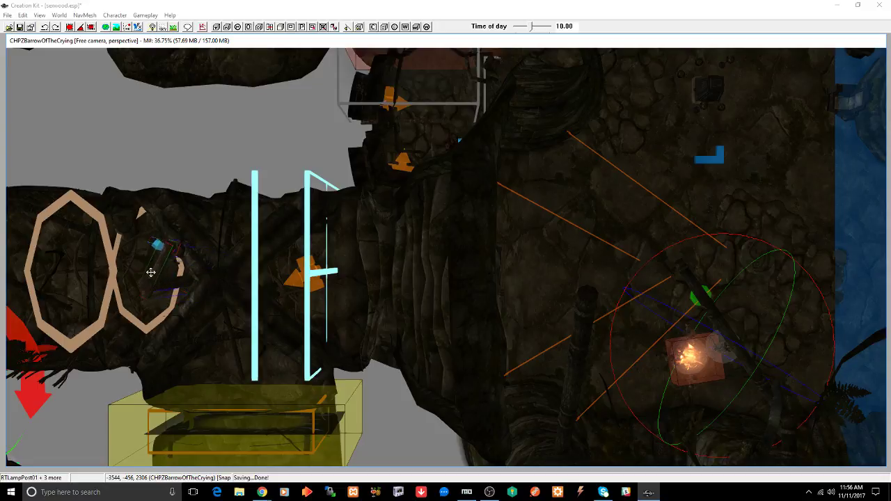
middle_drag(151, 272, 256, 260)
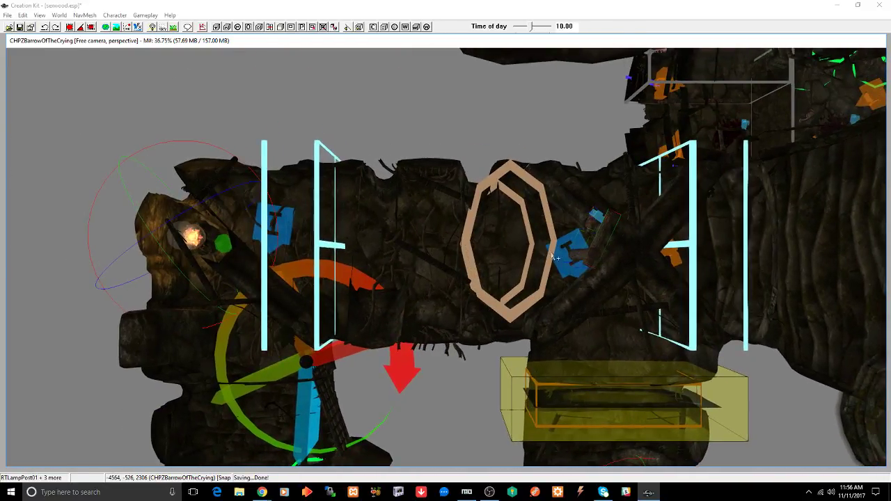
drag(590, 252, 415, 223)
scroll(413, 220, up, 3)
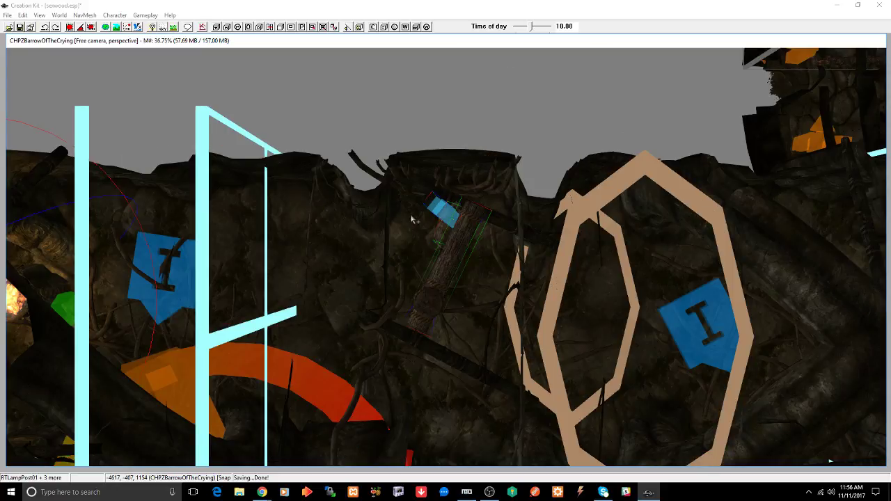
Step: Lower the gallows group along the Z axis until the post stands on the tunnel floor
mouse_move(468, 245)
shift+middle_down()
mouse_move(433, 203)
mouse_move(434, 179)
mouse_move(444, 176)
shift+middle_up()
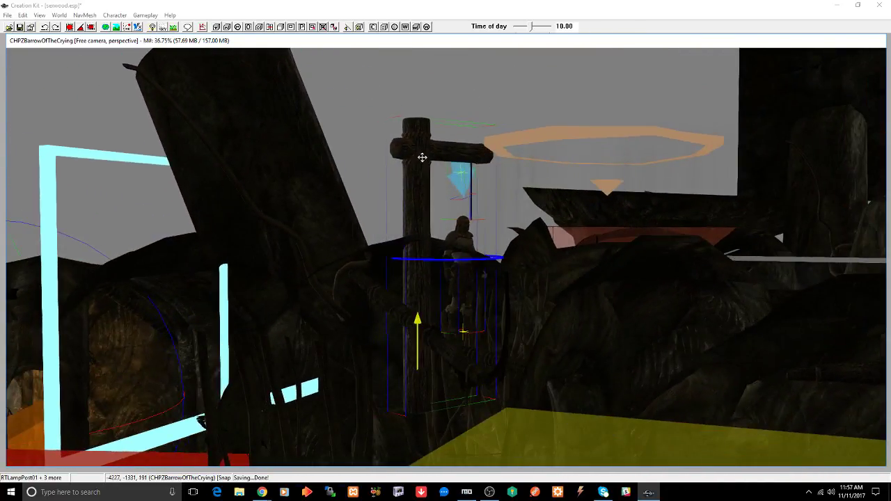
drag(446, 178, 422, 432)
middle_drag(422, 423, 430, 392)
scroll(430, 392, up, 3)
shift+middle_drag(521, 344, 496, 358)
scroll(487, 357, up, 10)
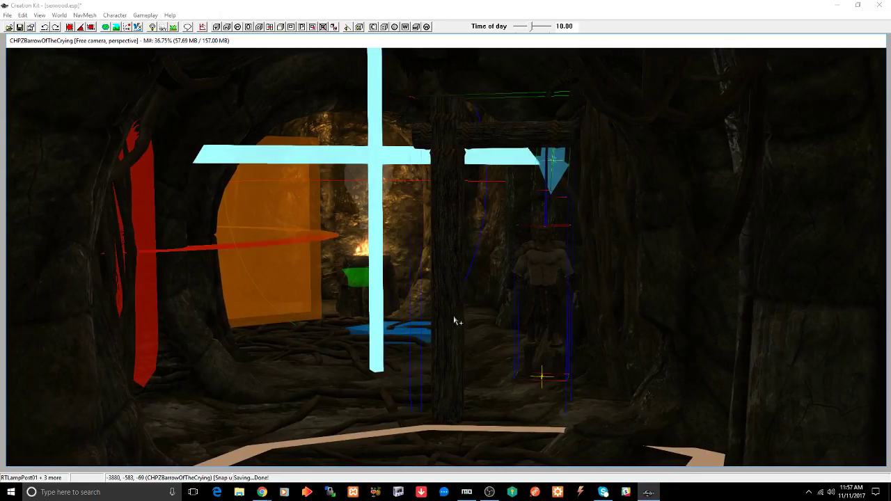
Step: Move the gallows group along the tunnel toward the lit brazier and rotate it horizontally
shift+middle_drag(453, 315, 491, 380)
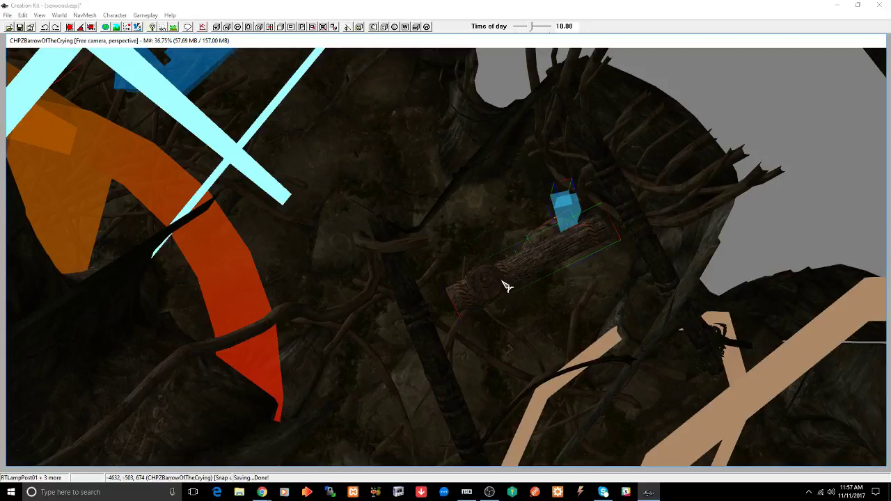
drag(508, 286, 356, 132)
right_drag(342, 138, 344, 119)
middle_drag(371, 127, 460, 162)
scroll(461, 162, up, 4)
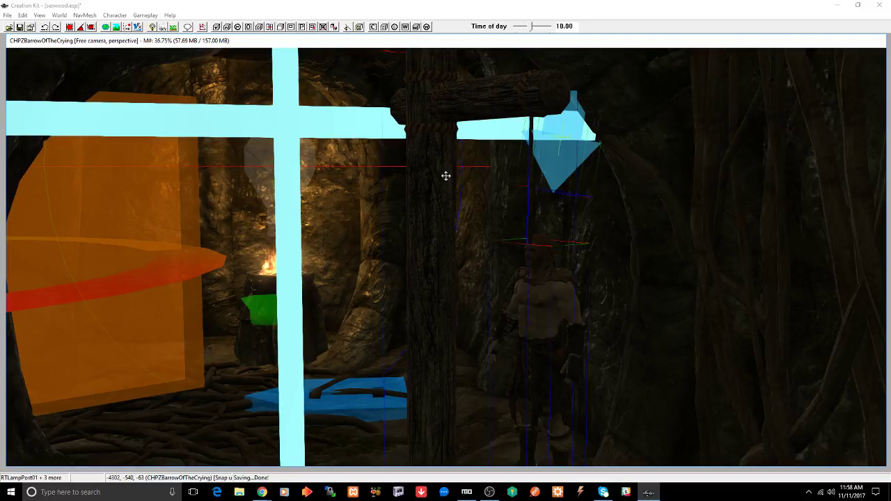
mouse_move(432, 214)
mouse_down()
mouse_move(369, 205)
mouse_move(350, 192)
mouse_up()
shift+middle_drag(350, 192, 401, 237)
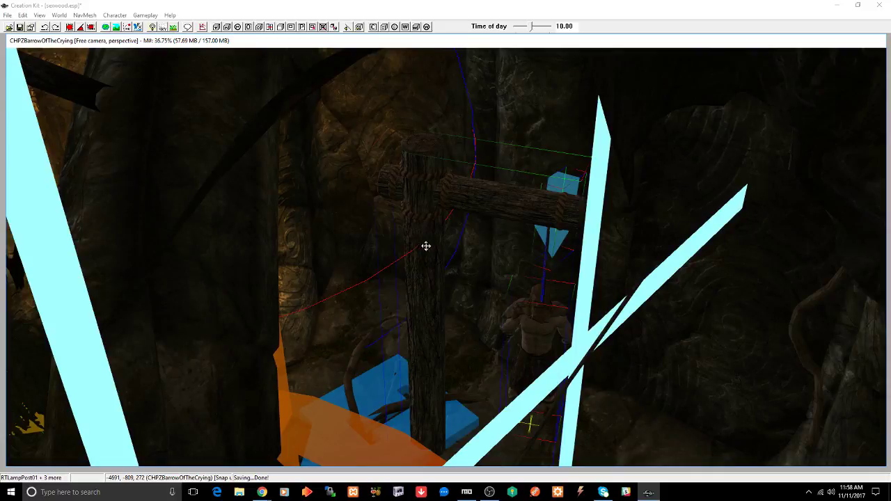
Step: Place the gallows group against the rock wall beside the lit brazier and fine-tune its height along the Z axis
drag(426, 246, 333, 152)
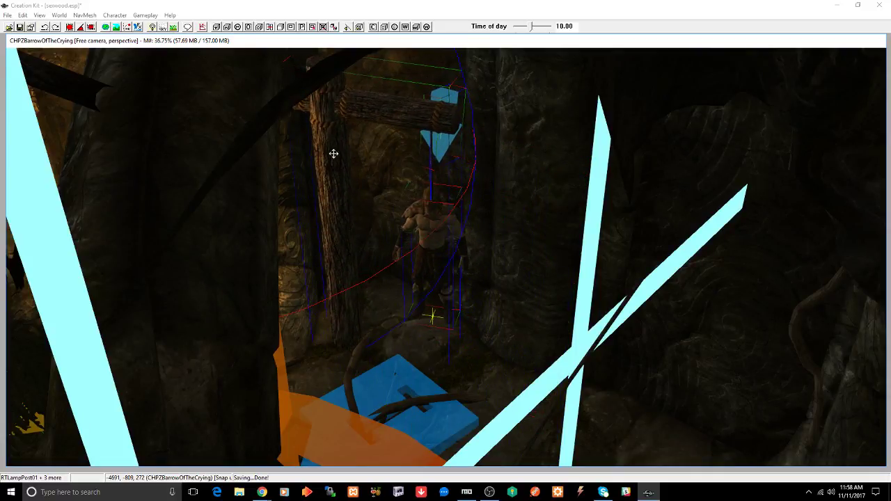
shift+middle_drag(333, 154, 329, 147)
scroll(329, 151, up, 3)
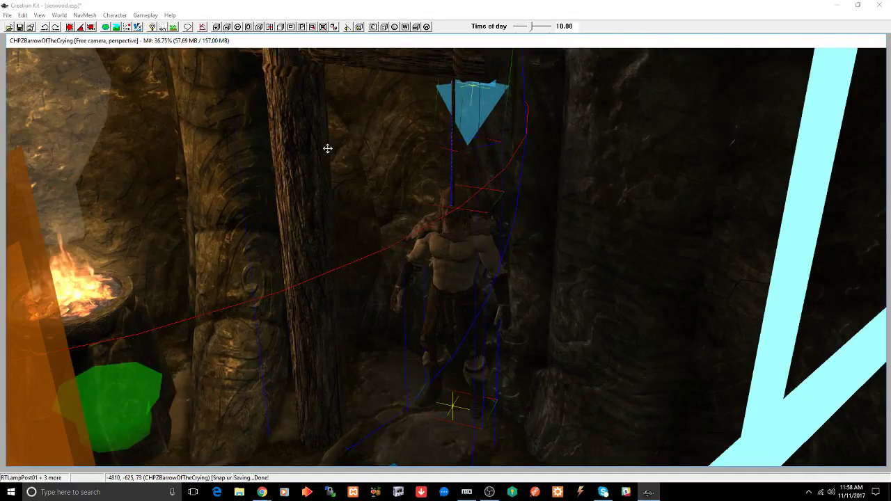
key(z)
mouse_move(312, 146)
mouse_down()
mouse_move(312, 161)
mouse_move(311, 133)
mouse_up()
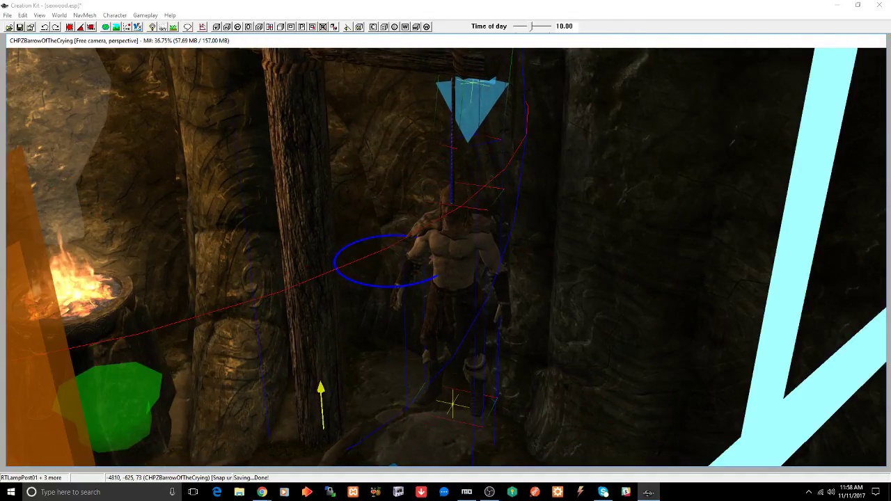
click(457, 272)
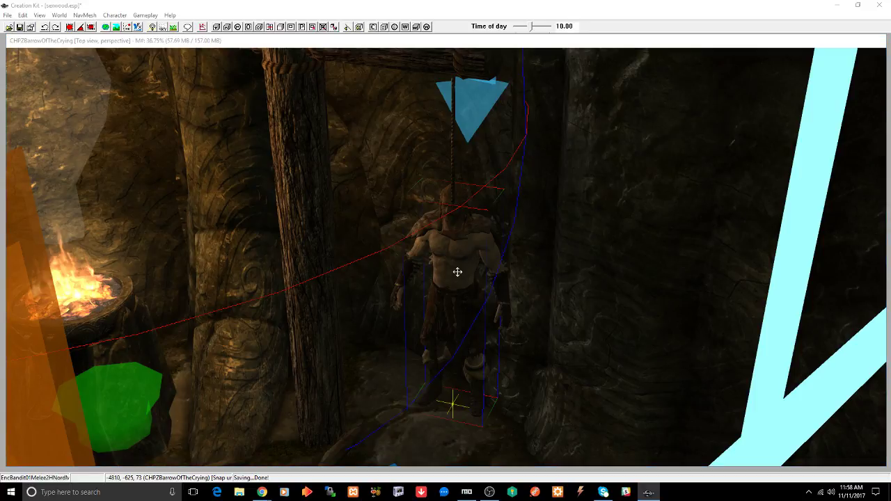
key(ctrl+f)
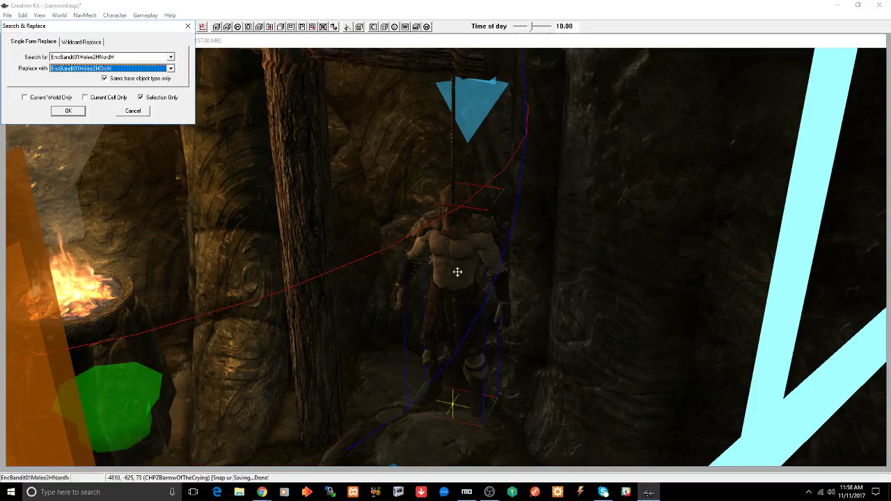
click(100, 69)
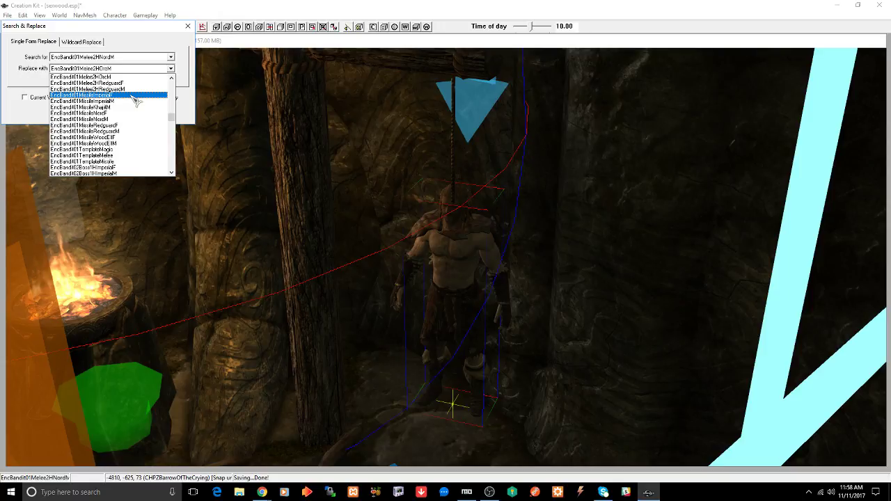
text(ench)
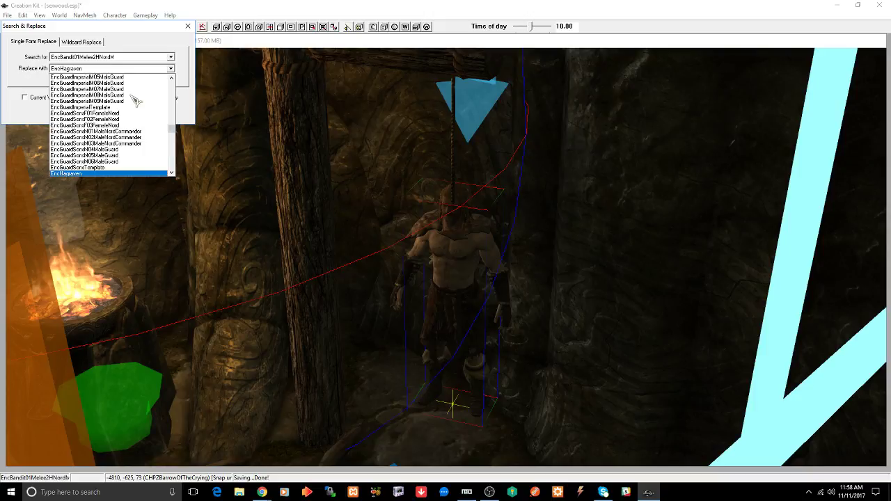
key(Down)
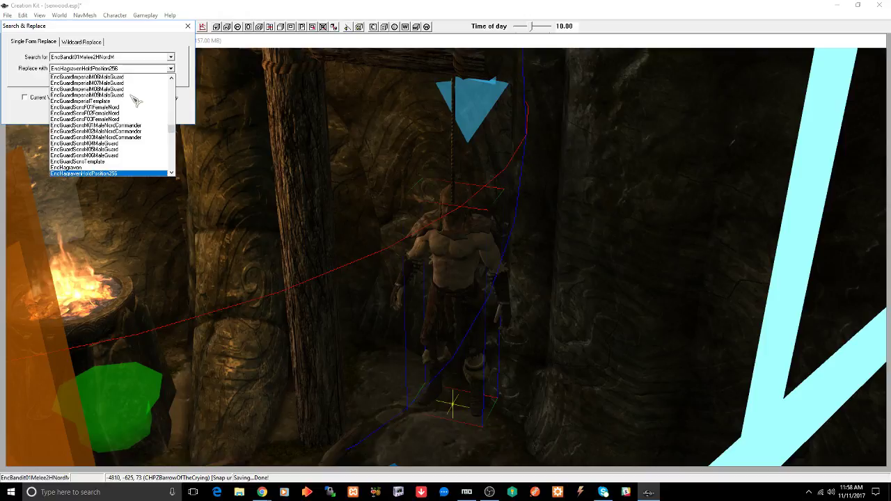
key(Up)
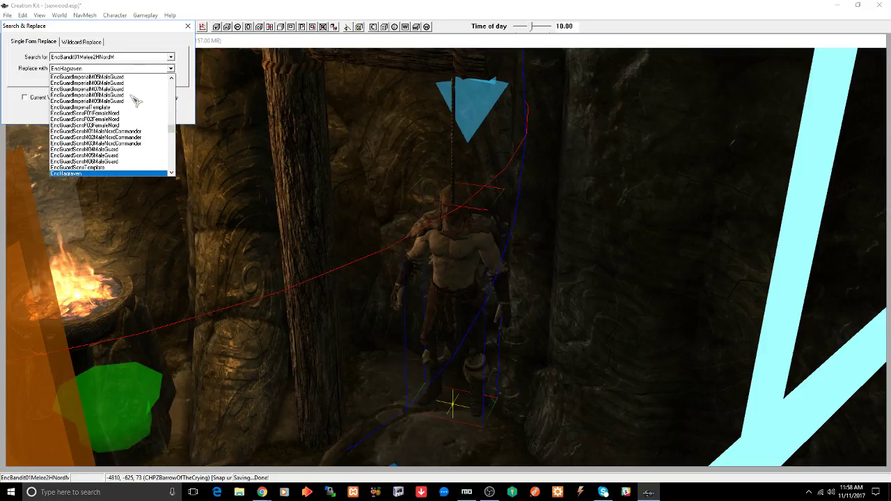
text(hi)
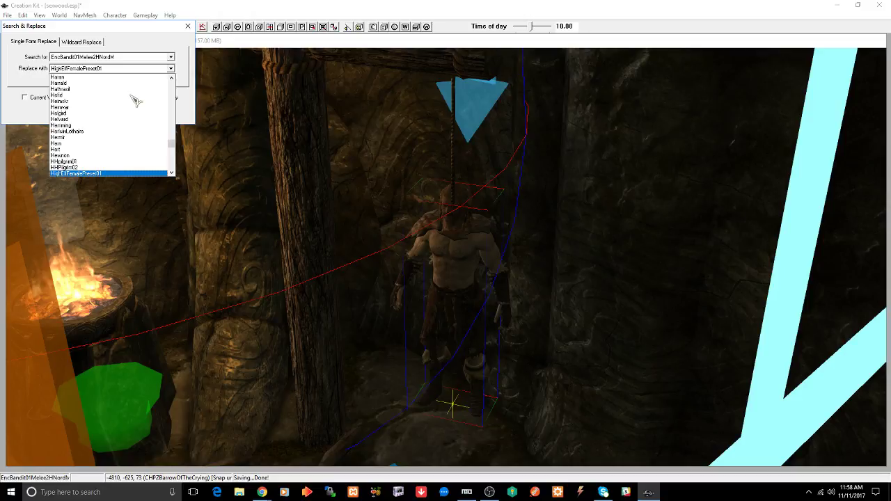
key(Down)
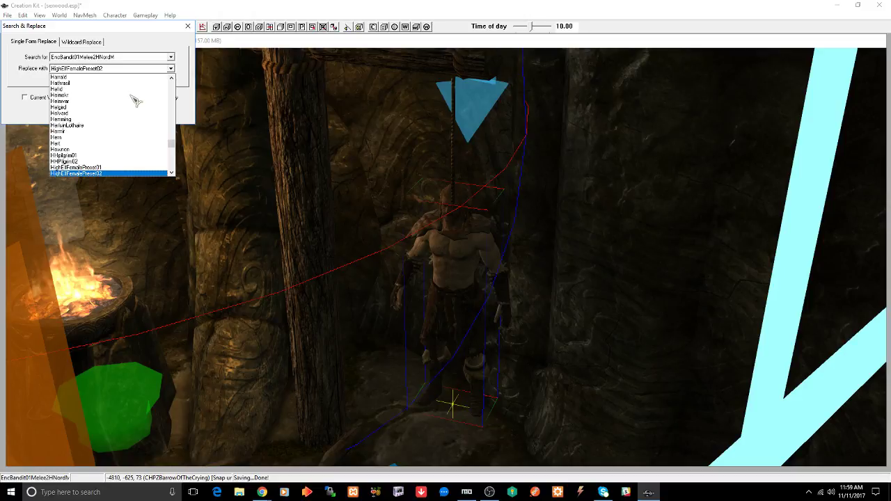
key(Down)
key(Down)
key(Down)
key(Down)
key(Down)
key(Down)
key(Down)
key(Down)
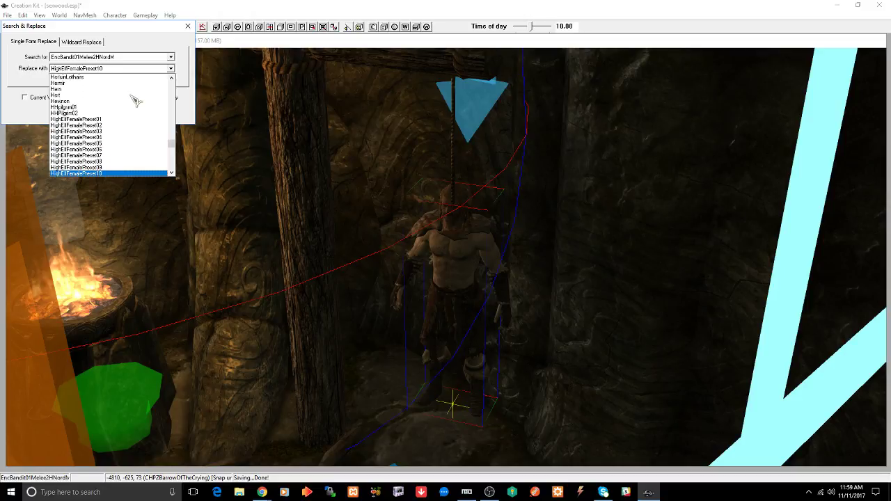
key(Down)
key(Down)
key(Down)
key(Down)
key(Down)
key(Down)
key(Down)
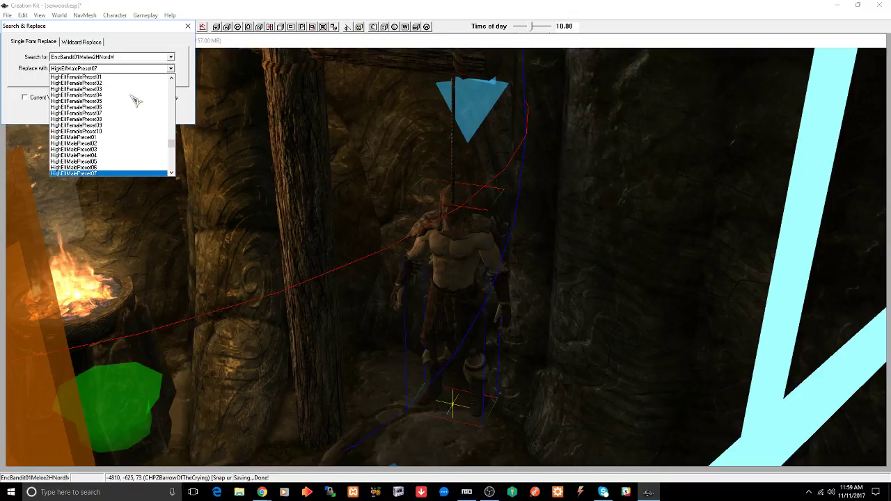
key(Down)
key(Down)
key(Down)
key(Down)
key(Down)
key(Down)
key(Down)
key(Down)
key(Down)
key(Down)
key(Down)
key(Down)
key(Down)
key(Down)
key(Down)
key(Down)
key(Down)
key(Down)
key(Down)
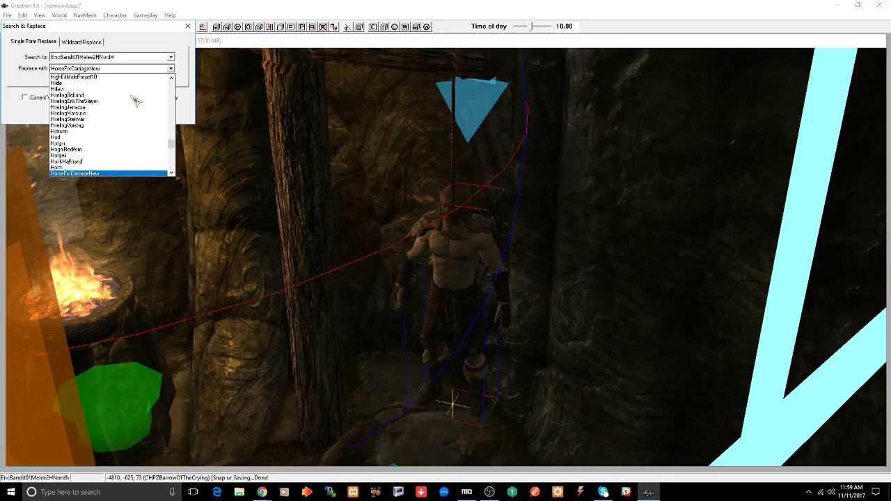
key(Down)
key(Down)
key(Down)
key(Down)
key(Down)
key(Down)
key(Down)
key(Down)
key(Down)
key(Down)
key(Down)
key(Down)
key(Down)
key(Down)
key(Down)
key(Down)
key(Down)
key(Down)
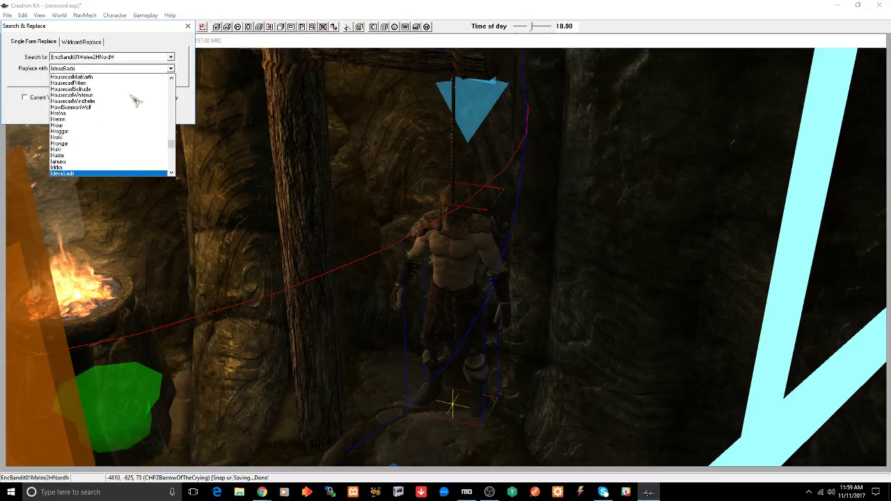
key(Down)
key(Down)
key(Down)
key(Down)
key(Down)
key(Down)
key(Down)
key(Down)
key(Down)
key(Down)
key(Down)
key(Down)
key(Down)
key(Down)
key(Down)
key(Down)
key(Down)
key(Down)
key(Down)
key(Down)
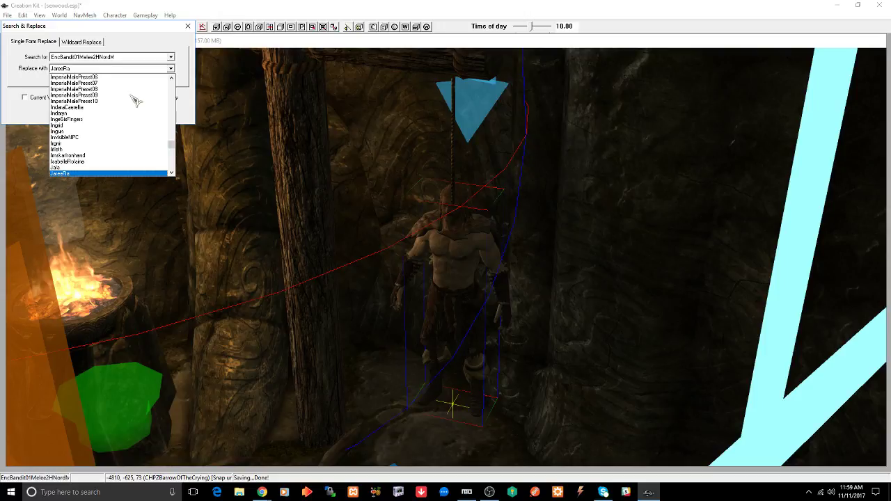
click(161, 36)
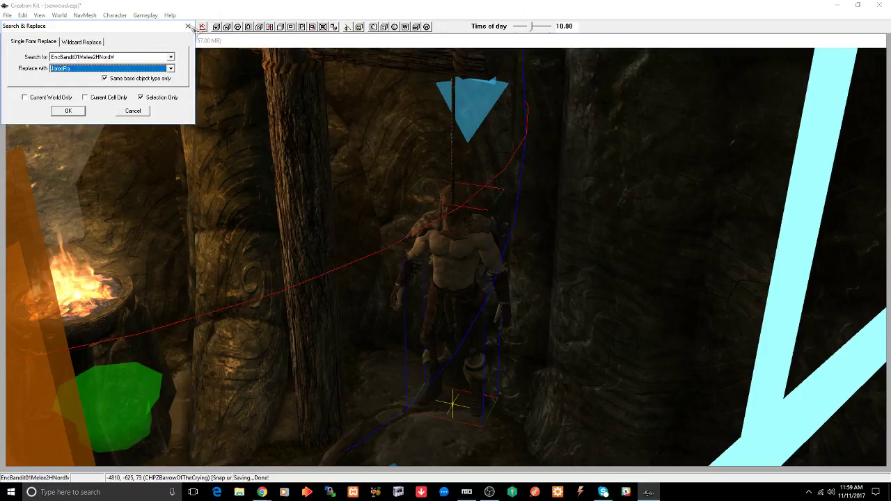
click(188, 26)
Step: Filter the actors in the Object Window by "highelf" and look through the matching NPCs for a replacement victim
drag(890, 58, 252, 29)
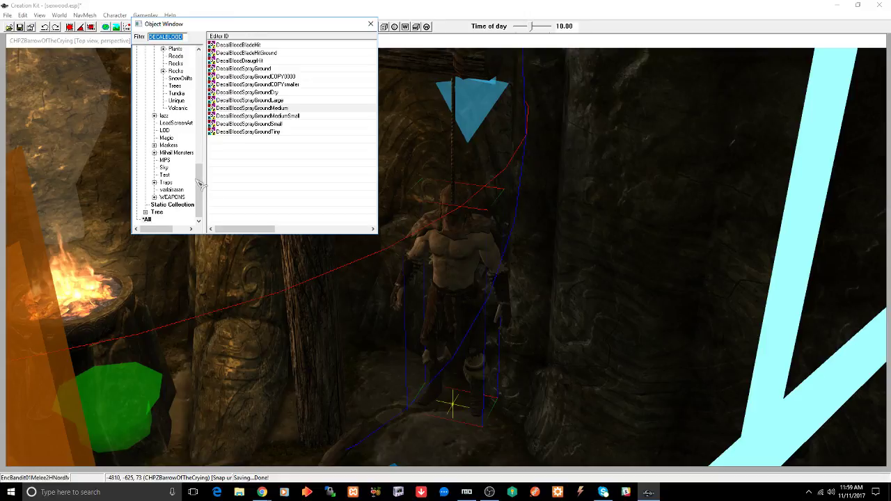
drag(199, 189, 199, 52)
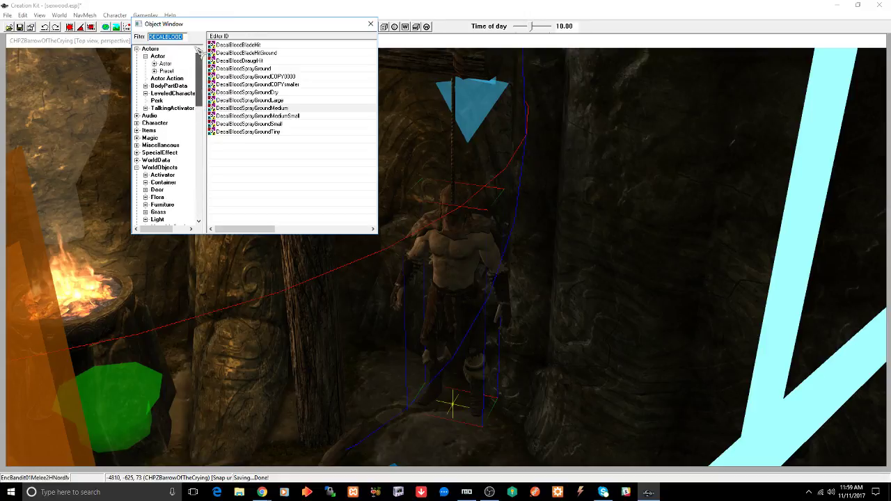
click(166, 64)
double_click(174, 36)
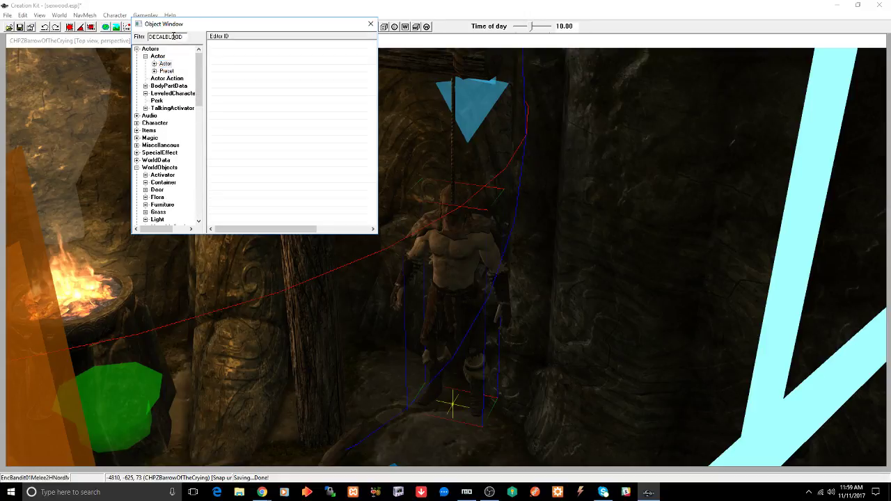
text(N)
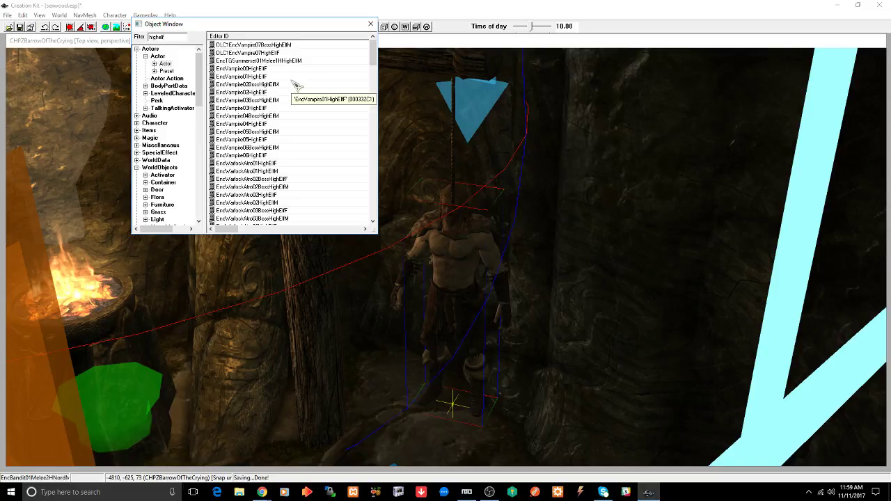
scroll(296, 85, down, 5)
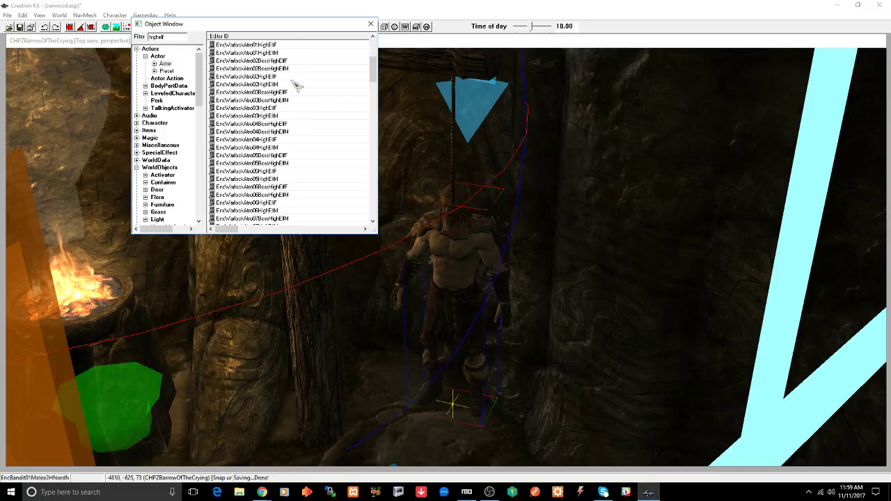
scroll(296, 85, down, 4)
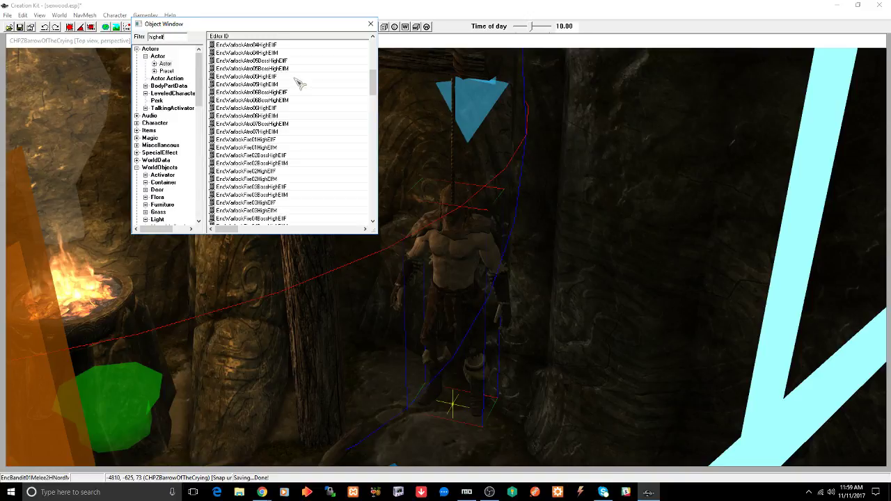
click(373, 103)
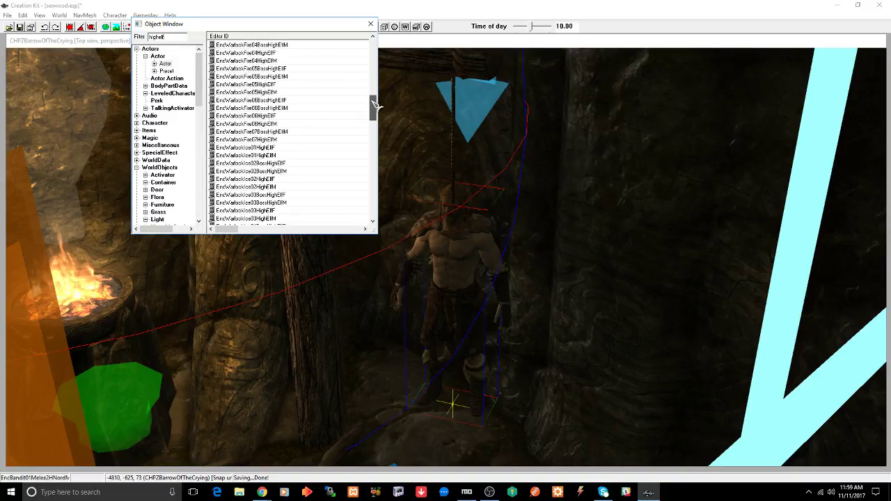
drag(373, 104, 375, 133)
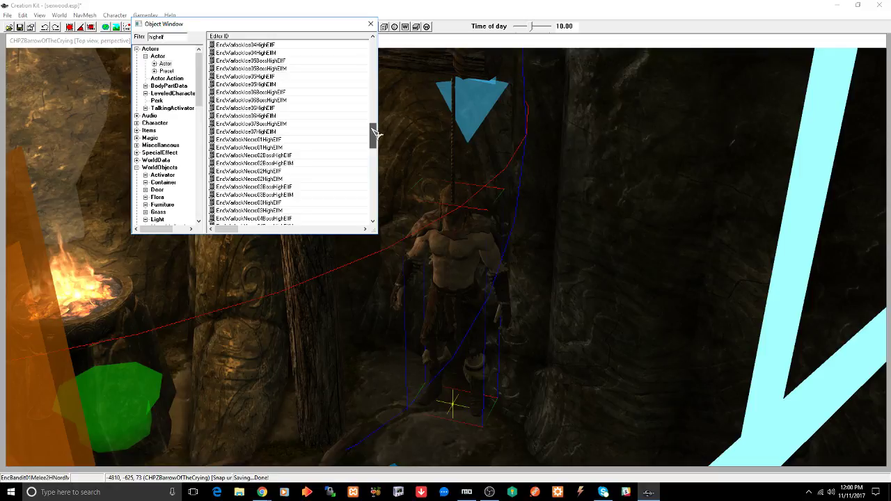
drag(375, 133, 375, 161)
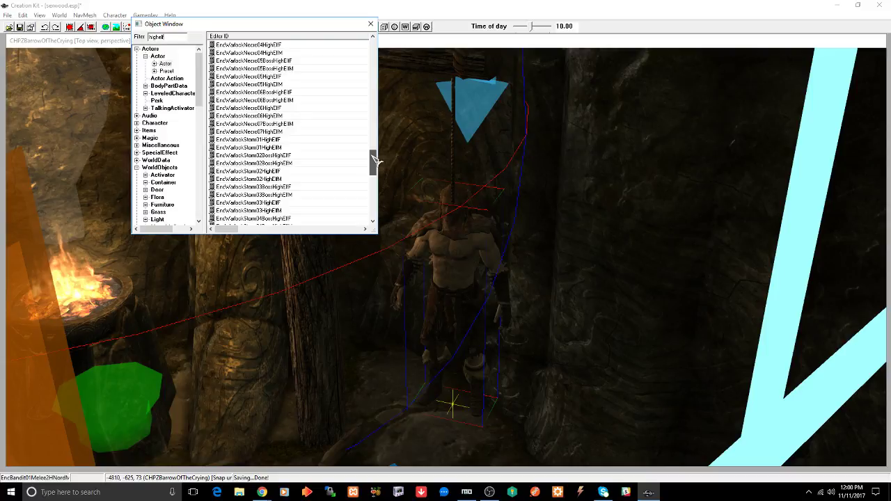
drag(375, 160, 375, 180)
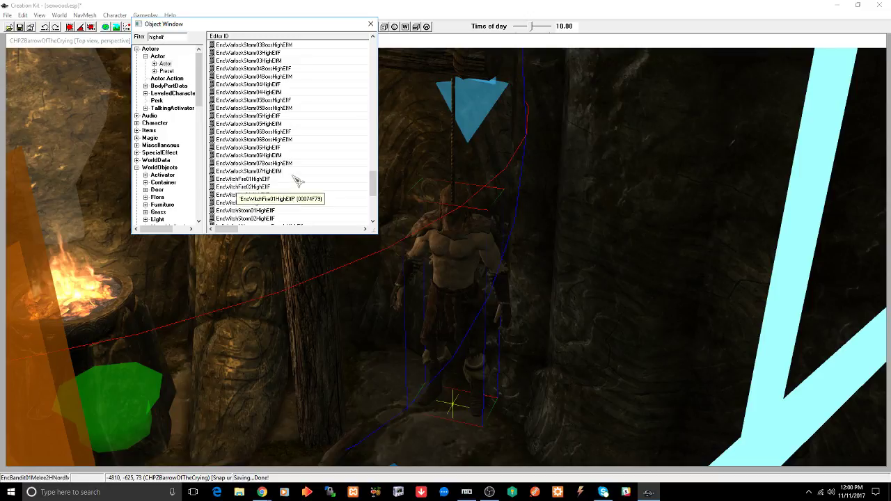
drag(191, 25, 890, 24)
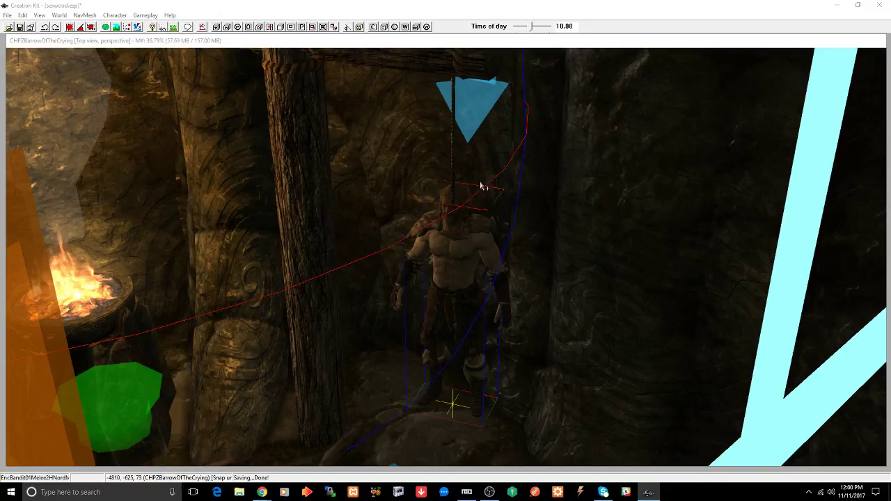
Step: Replace the hanged bandit NPC with EncWitchFire01HighElfF, limited to the current selection, and save the plugin
click(455, 264)
key(ctrl+f)
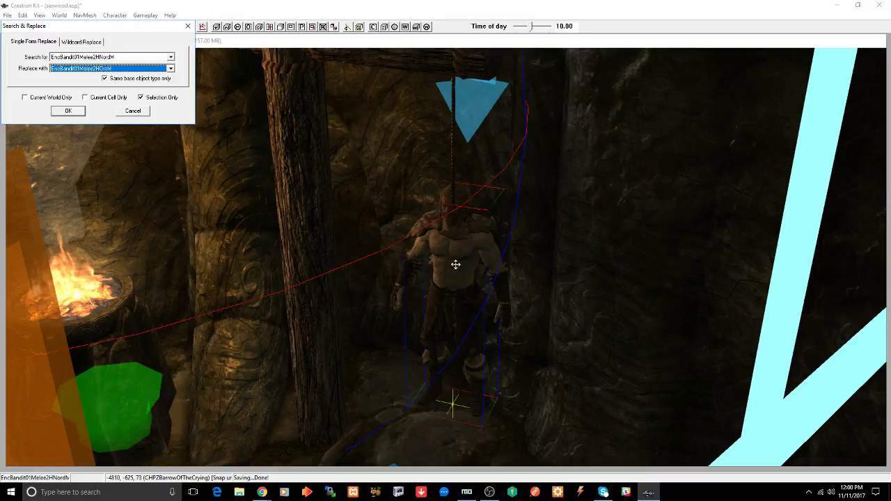
text(encwit)
key(Down)
key(Down)
key(Down)
key(Down)
key(Down)
key(Down)
key(Down)
key(Return)
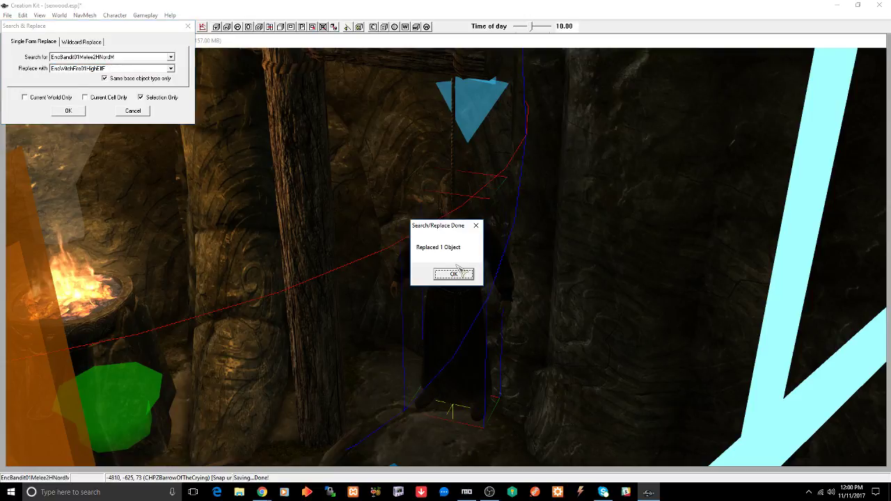
click(457, 273)
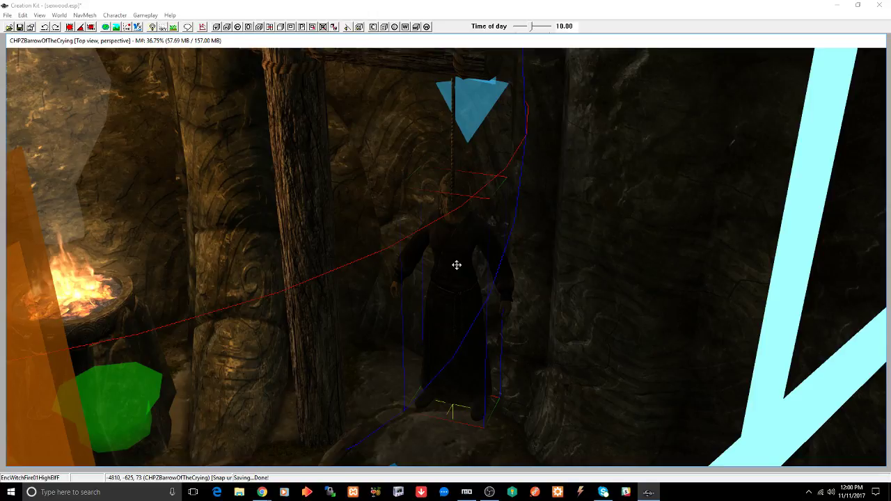
key(ctrl+s)
Step: Select the complete gallows group beside the brazier: the robed NPC, wooden post, hanging rope and blood decal marker
mouse_move(467, 262)
shift+middle_down()
mouse_move(481, 247)
mouse_move(454, 242)
mouse_move(442, 271)
mouse_move(441, 244)
mouse_move(450, 245)
mouse_move(420, 261)
mouse_move(515, 234)
mouse_move(476, 256)
shift+middle_up()
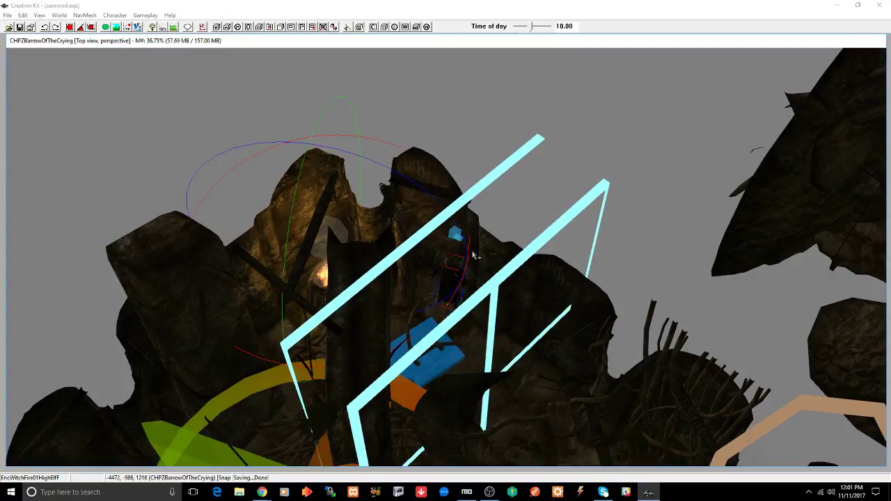
shift+middle_drag(469, 254, 462, 266)
scroll(461, 265, up, 5)
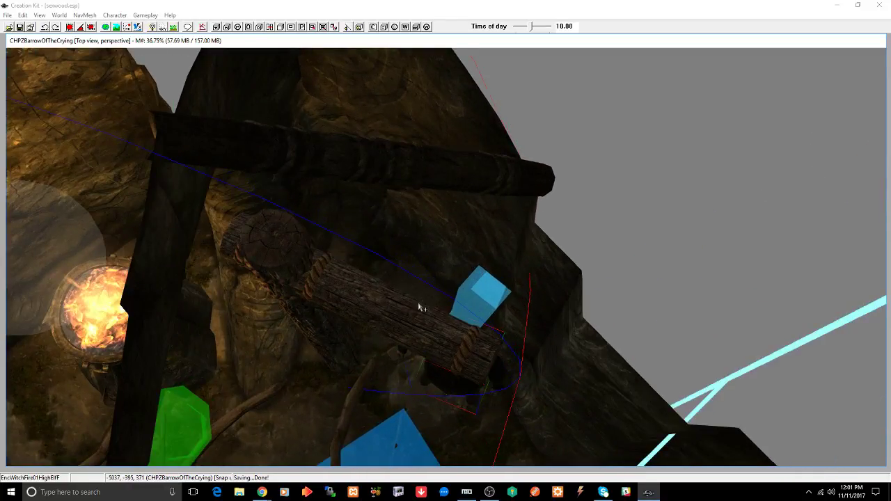
shift+middle_drag(420, 307, 423, 266)
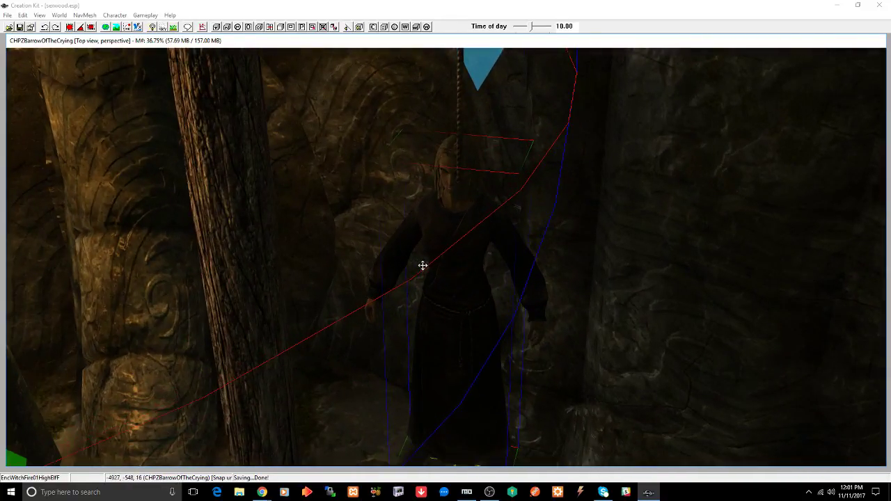
click(251, 202)
click(461, 117)
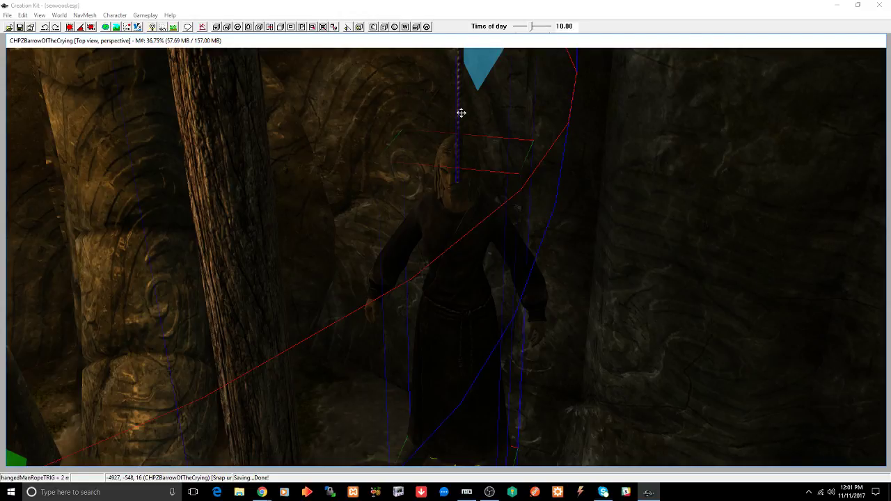
click(481, 68)
Step: Duplicate the gallows group and move the copy along the tunnel to the lit brazier at the opposite end
scroll(374, 255, down, 3)
shift+middle_drag(374, 255, 476, 295)
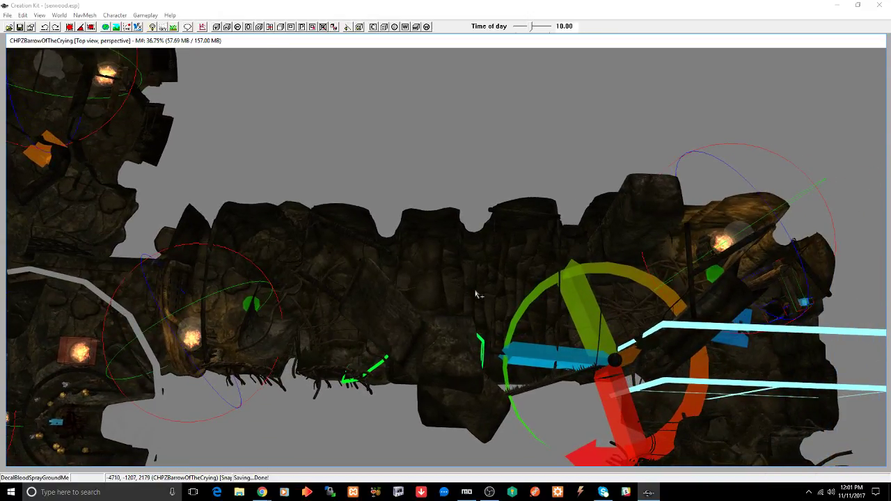
key(ctrl+d)
drag(792, 297, 181, 293)
middle_drag(191, 279, 265, 276)
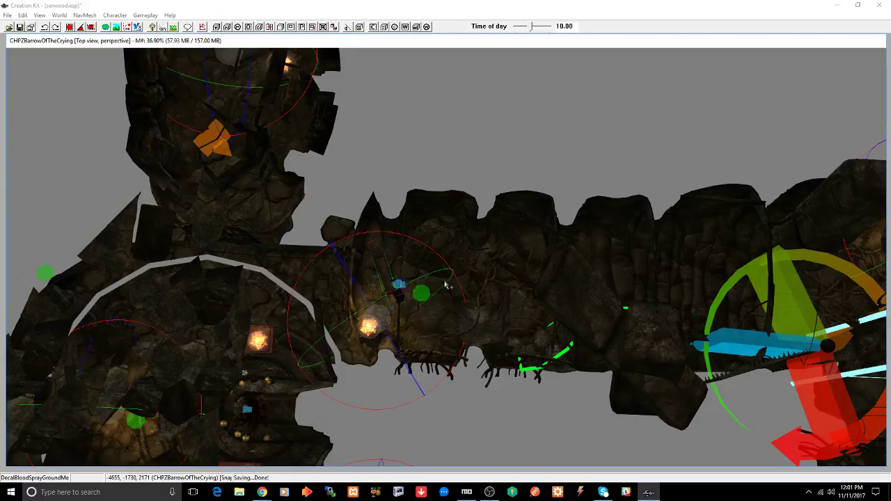
shift+middle_drag(416, 294, 464, 297)
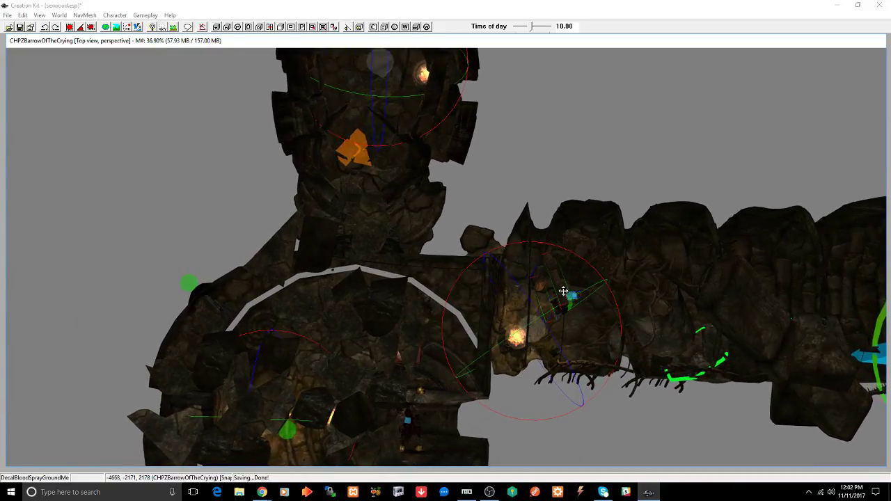
Step: Move the copied gallows group from the tunnel into the round chamber and lower it toward the floor
drag(563, 291, 444, 304)
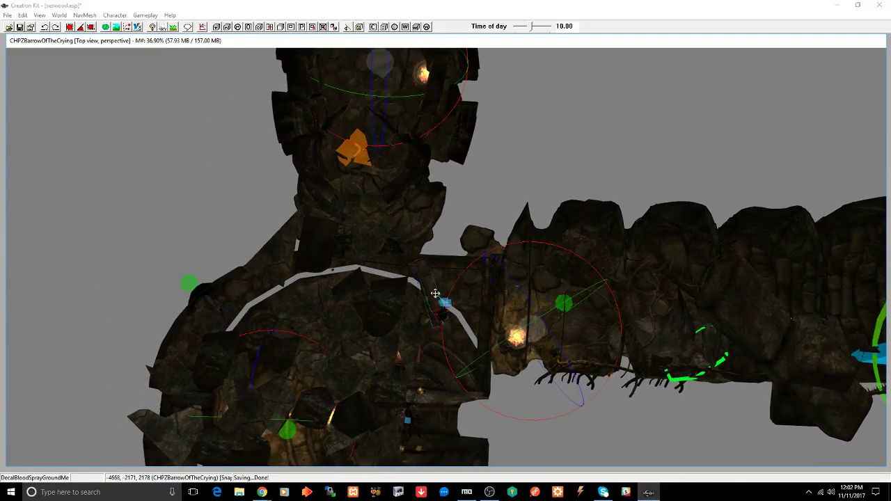
scroll(436, 293, up, 3)
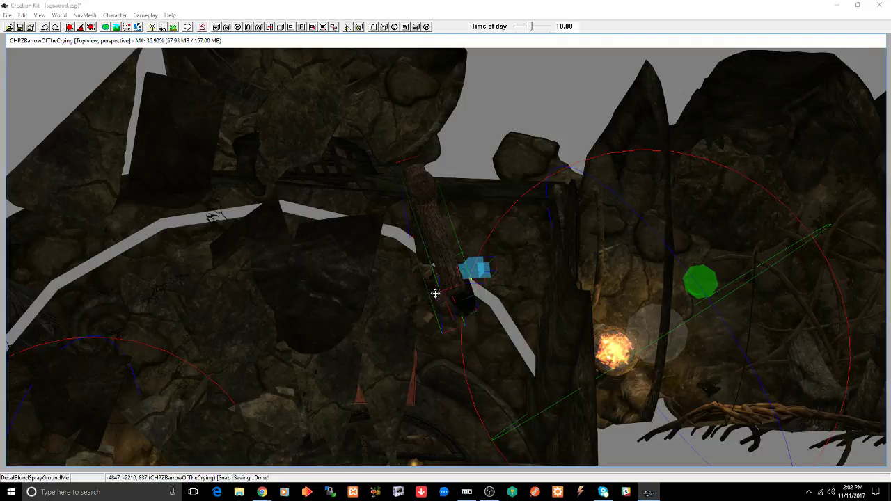
shift+middle_drag(427, 302, 460, 237)
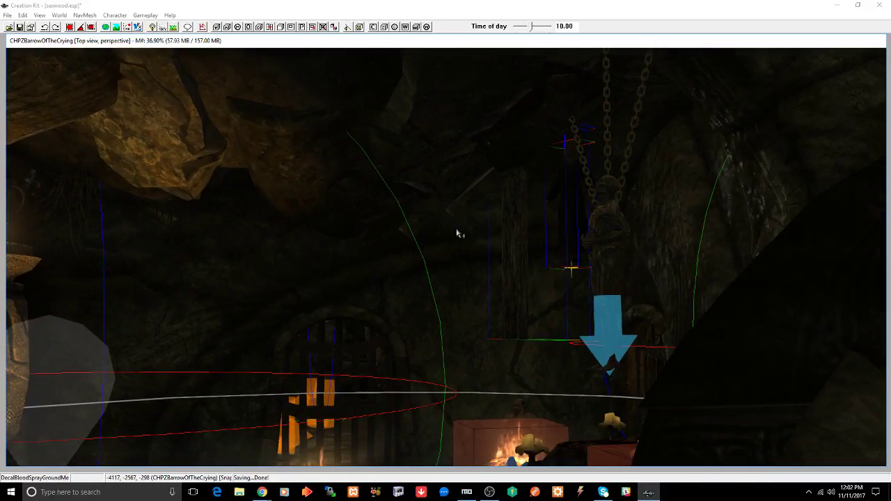
drag(571, 279, 578, 461)
mouse_move(579, 461)
shift+middle_down()
mouse_move(515, 466)
mouse_move(474, 485)
mouse_move(470, 474)
mouse_move(485, 451)
mouse_move(534, 447)
mouse_move(551, 432)
mouse_move(528, 448)
shift+middle_up()
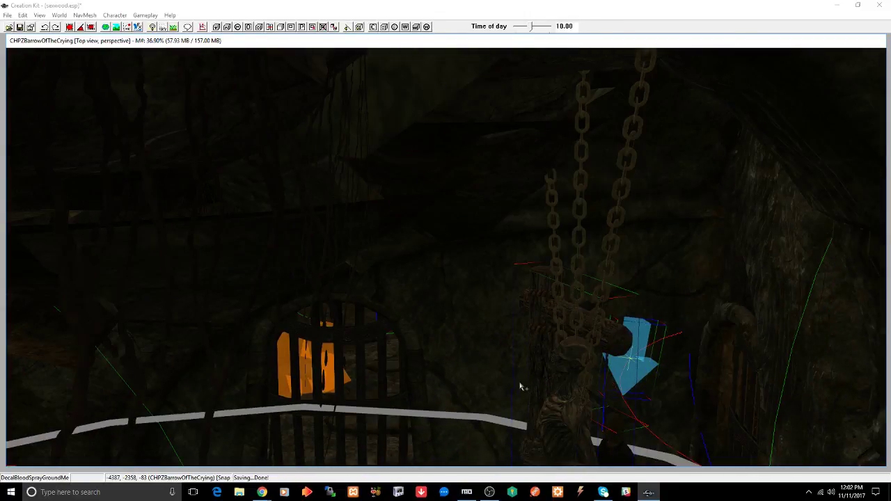
shift+middle_drag(543, 370, 437, 277)
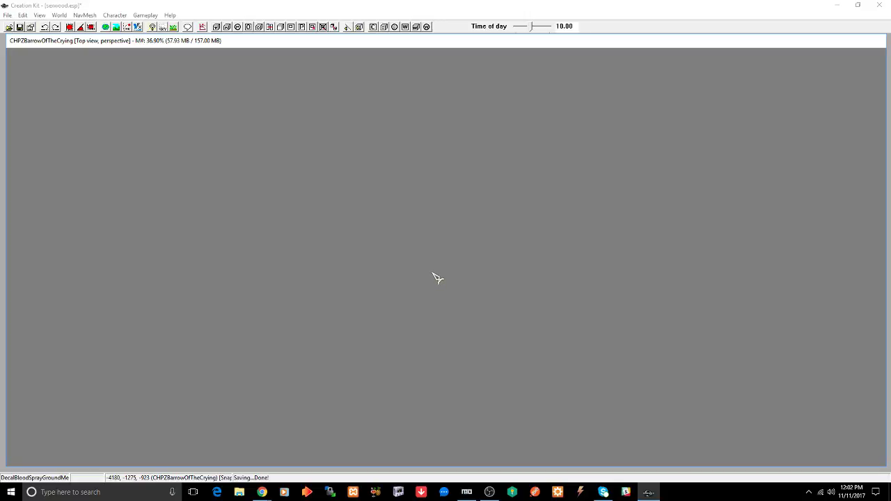
key(shift+f)
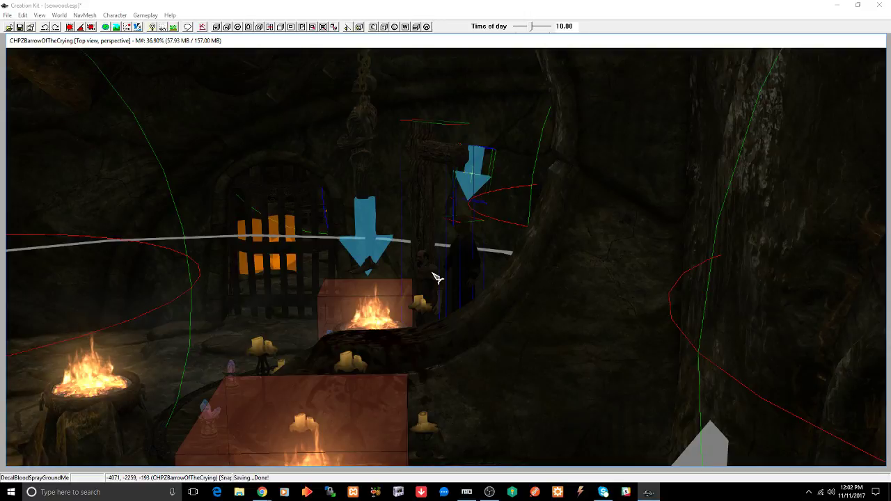
Step: Place the gallows group between the stone brazier and the barred gate, rotate it to face the chamber, and save the plugin
drag(462, 255, 138, 249)
middle_drag(149, 252, 184, 255)
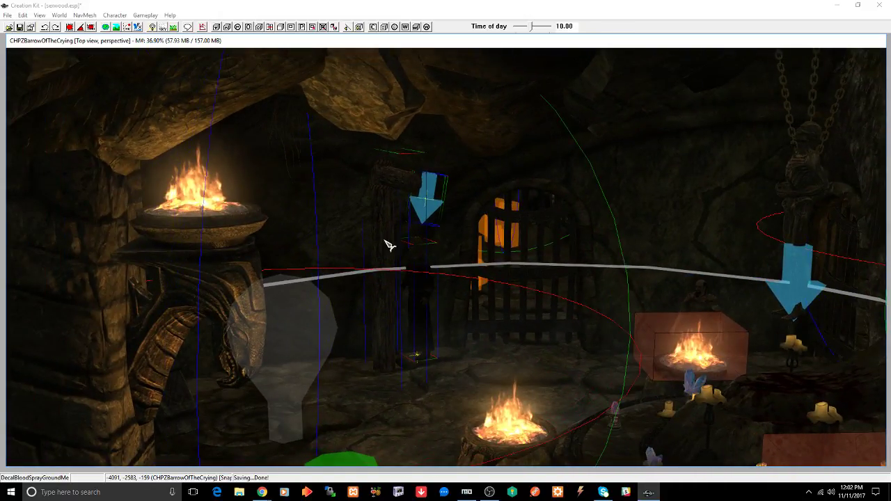
right_drag(385, 241, 436, 241)
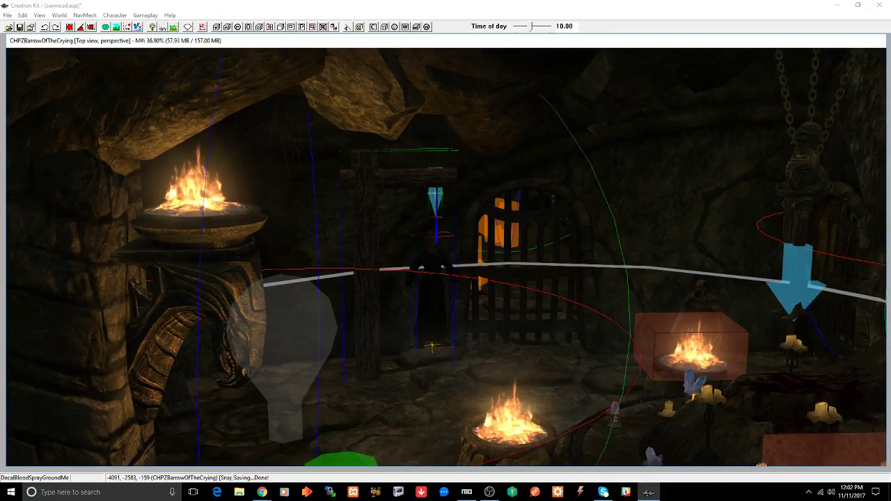
mouse_move(372, 241)
mouse_down()
mouse_move(358, 245)
mouse_move(354, 230)
mouse_up()
key(z)
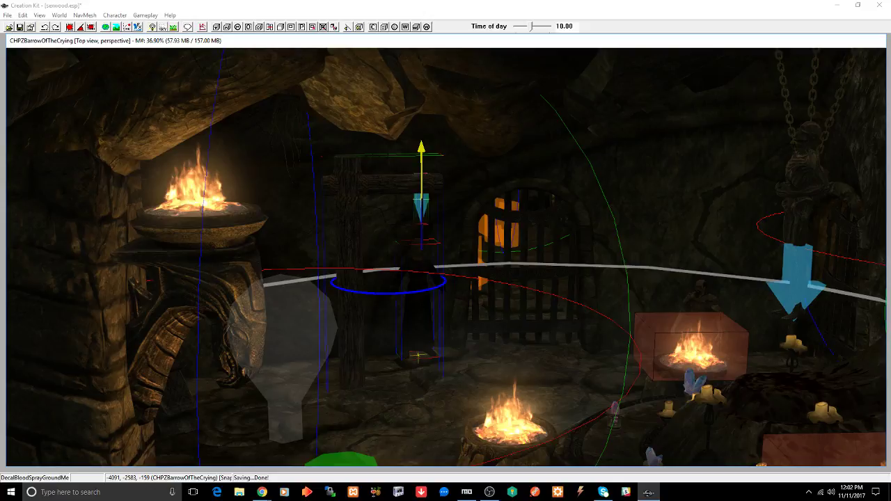
click(350, 229)
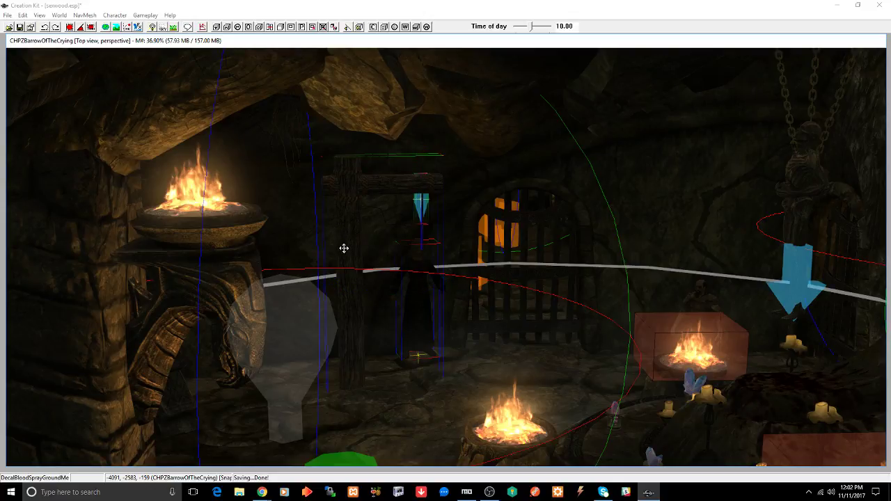
key(shift)
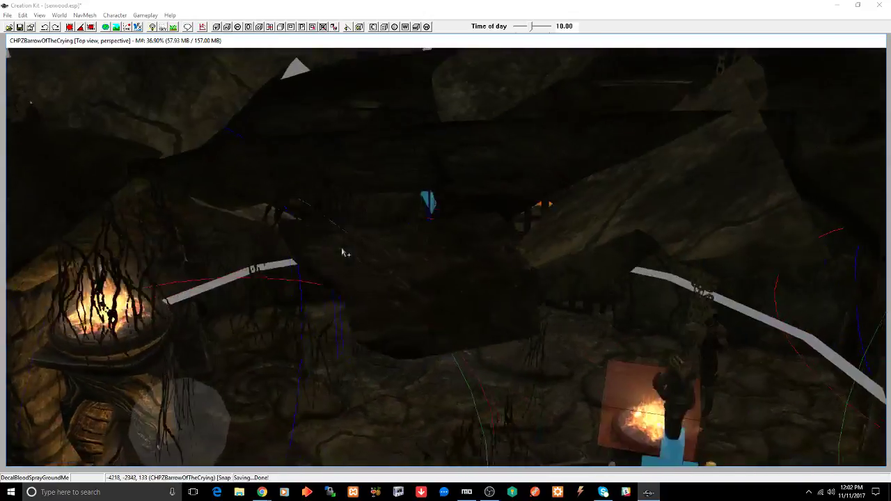
scroll(337, 244, up, 2)
scroll(337, 244, up, 2)
key(shift)
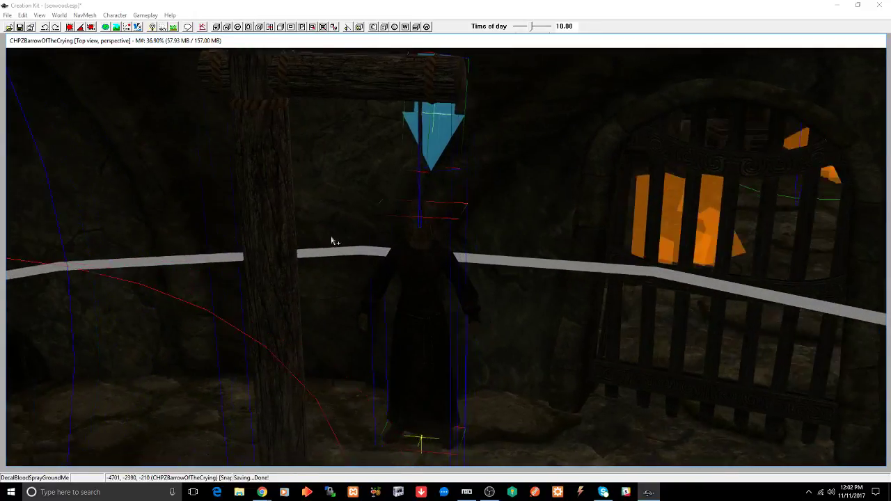
key(shift)
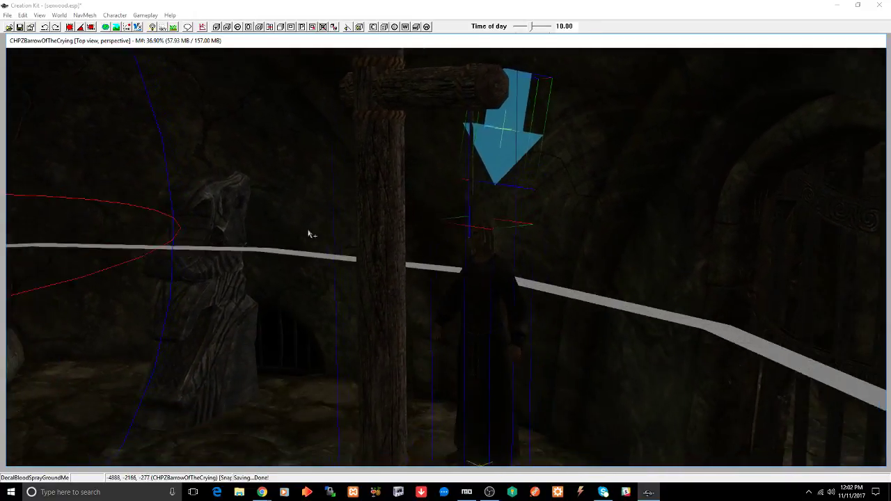
key(ctrl+s)
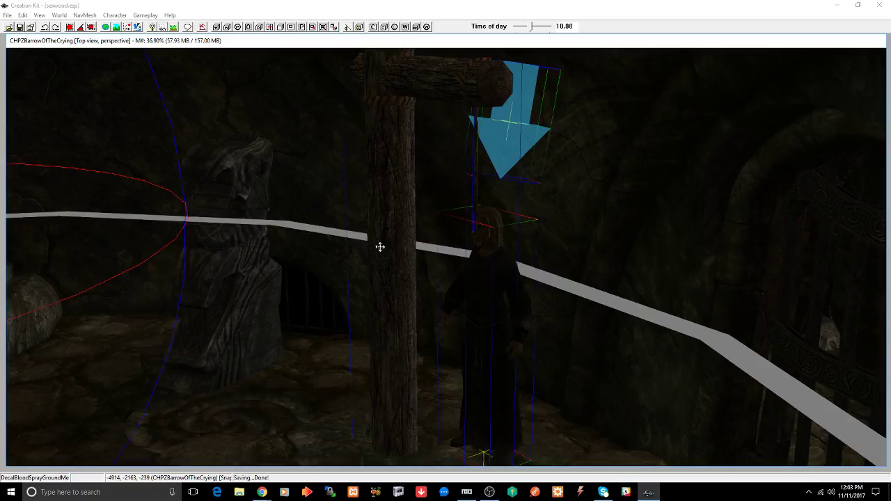
Step: Replace the hanged EncWitchFire01HighElfF with EncWarlockStorm05ImperialM, limited to the current selection
click(484, 300)
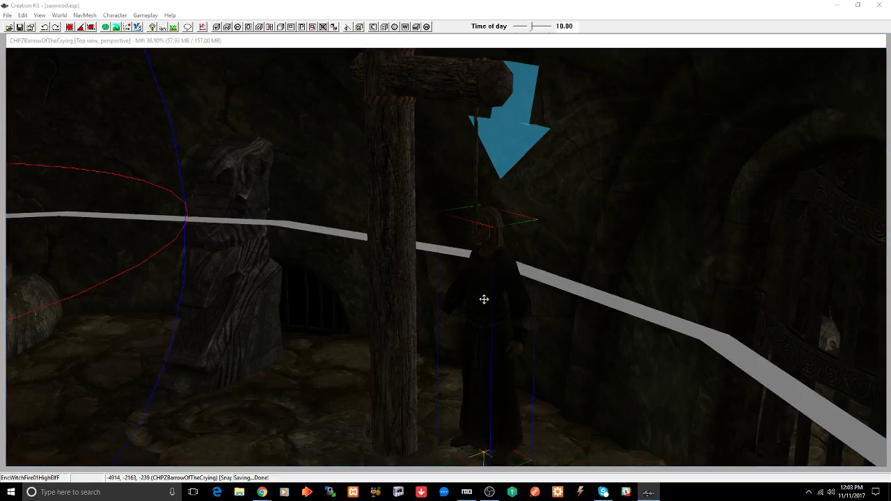
key(ctrl+f)
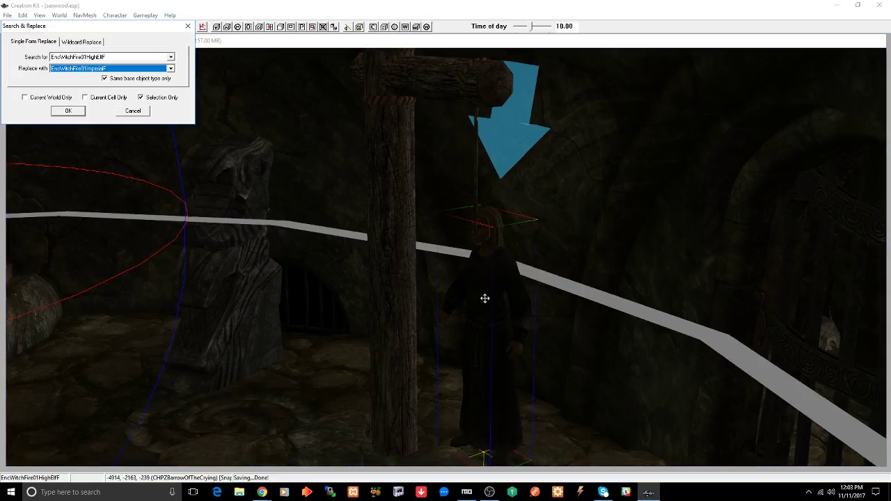
click(115, 69)
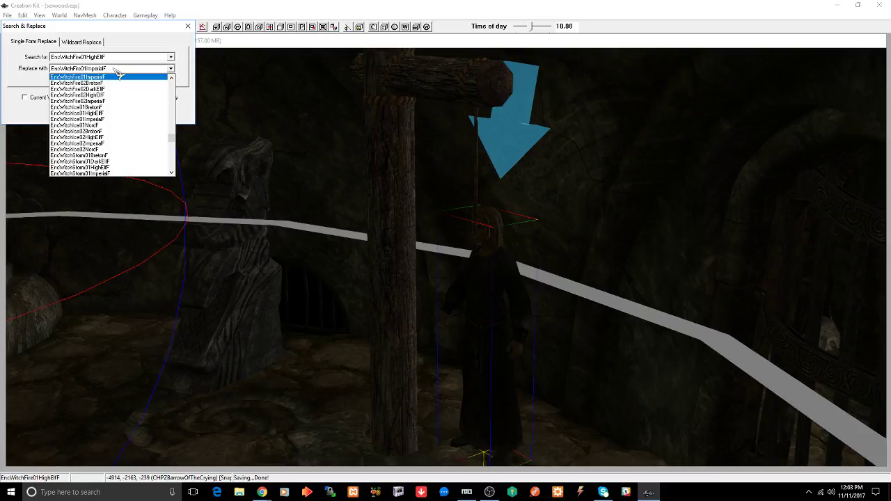
click(117, 76)
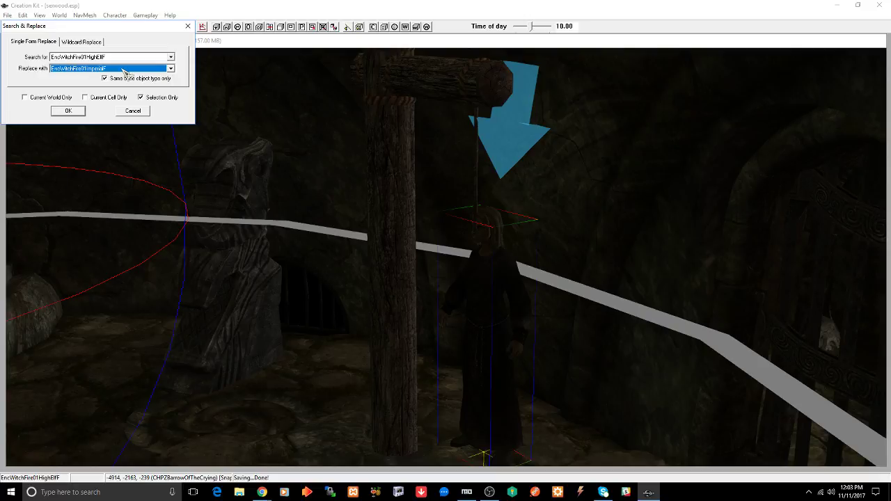
click(125, 69)
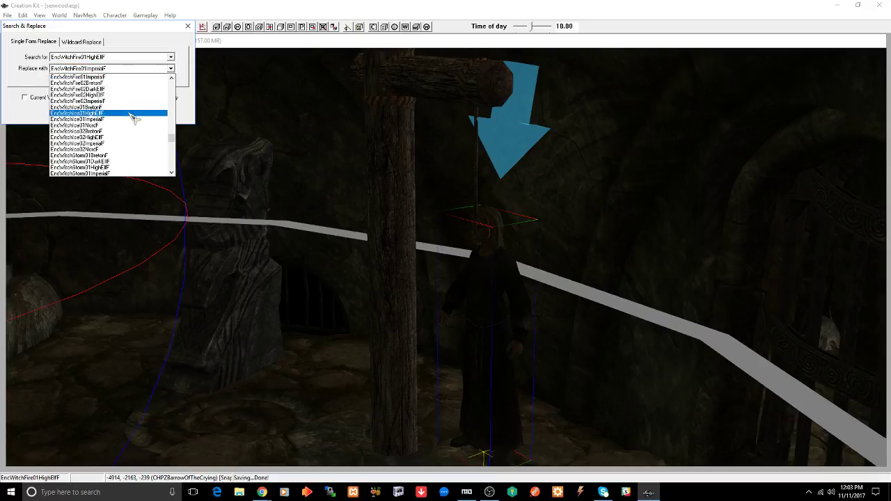
scroll(133, 119, down, 2)
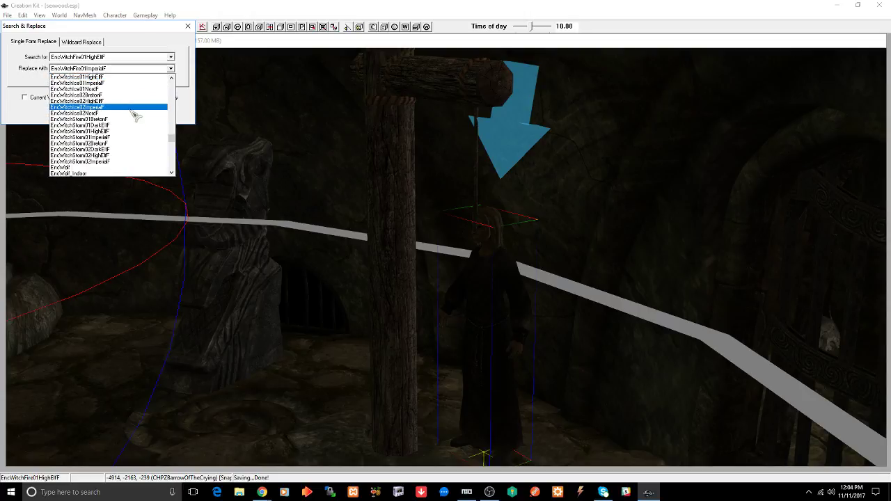
scroll(136, 114, up, 7)
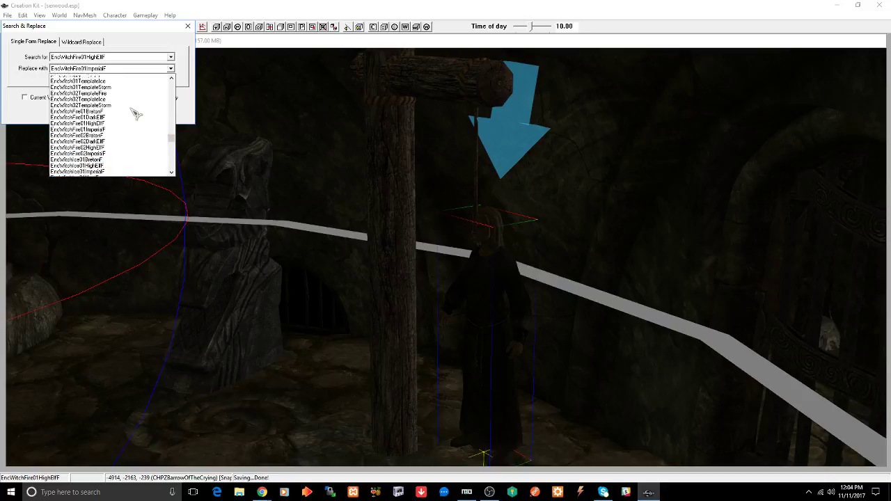
scroll(137, 113, up, 2)
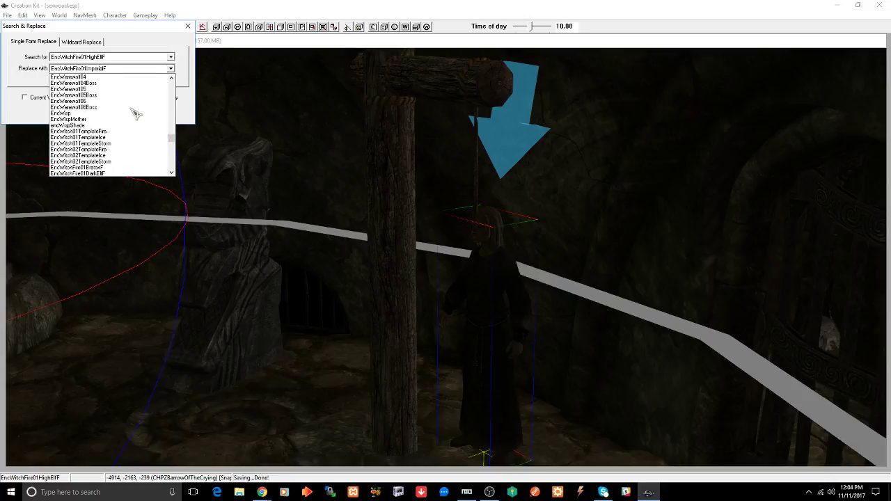
scroll(137, 114, up, 7)
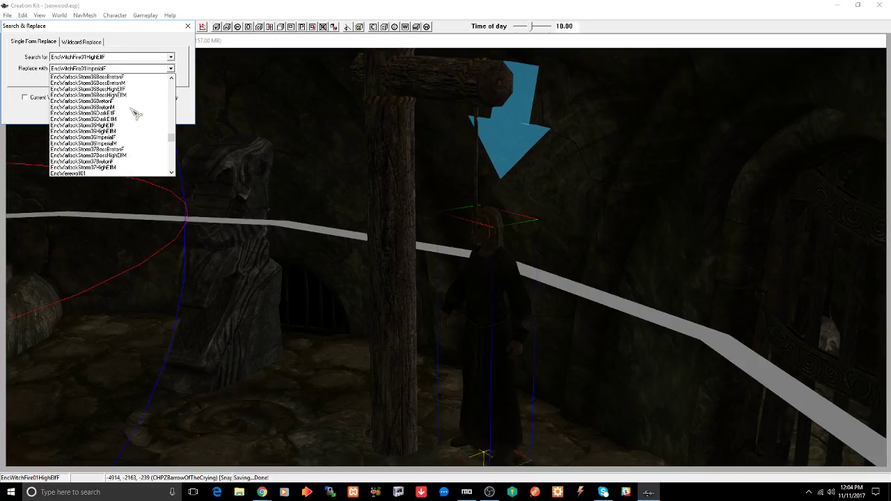
scroll(136, 114, up, 2)
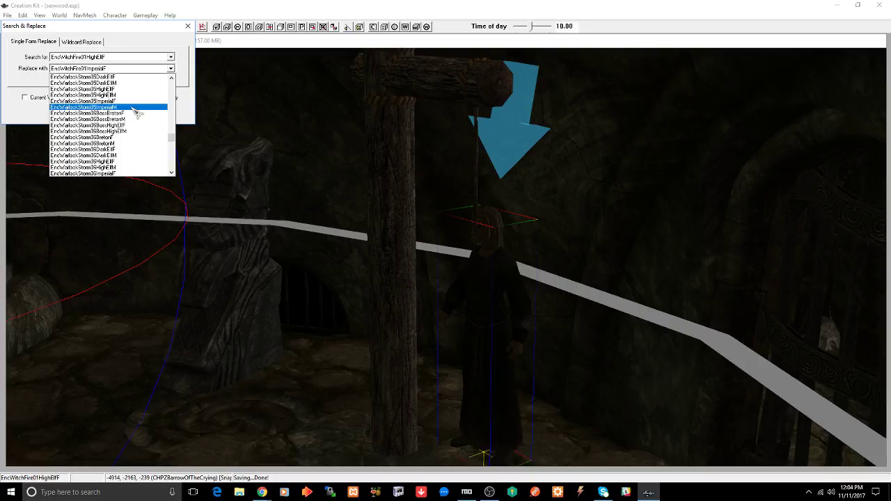
click(124, 110)
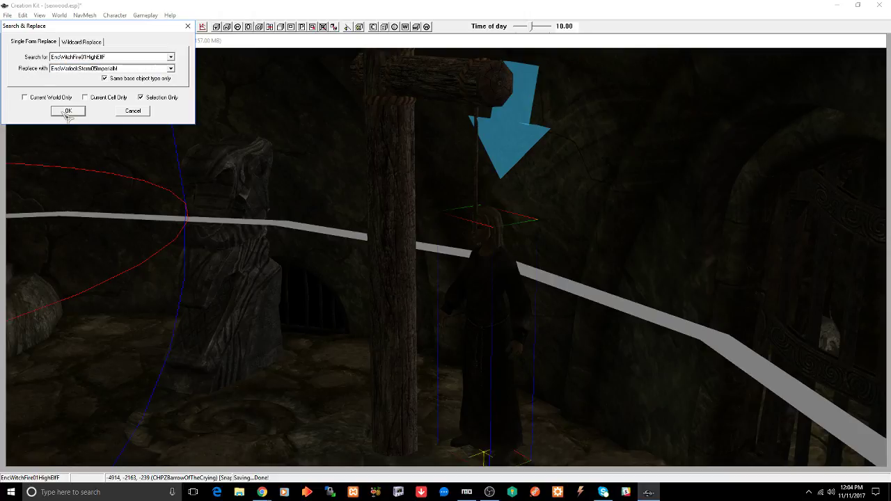
click(68, 112)
Step: Shift the replacement NPC slightly toward the post so he hangs directly beneath the rope, and save the plugin
click(455, 273)
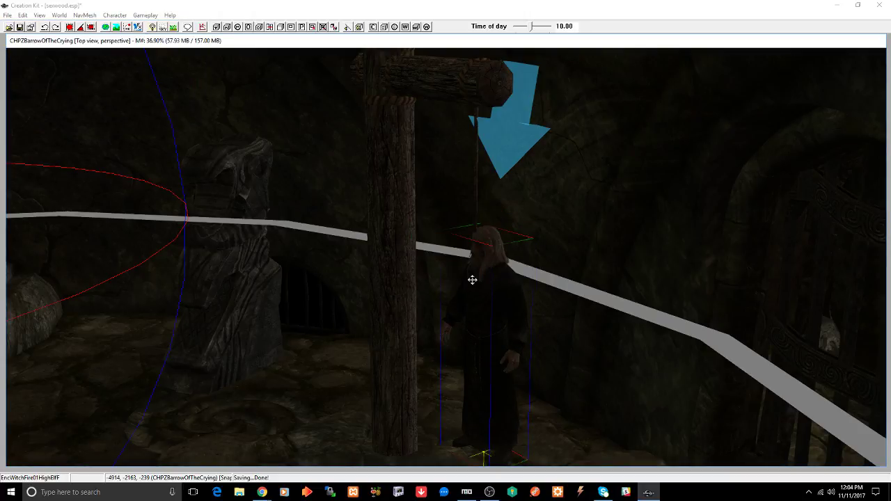
drag(482, 283, 471, 283)
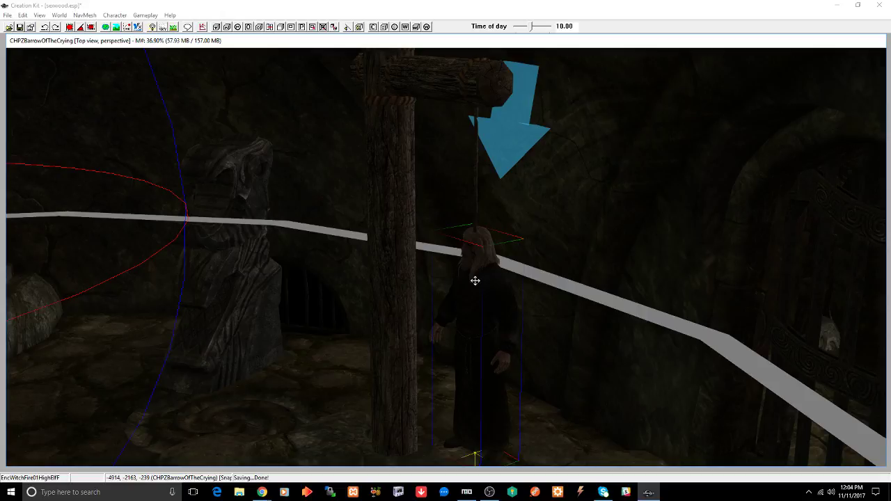
mouse_move(475, 281)
shift+middle_down()
mouse_move(494, 266)
mouse_move(504, 276)
mouse_move(495, 290)
mouse_move(483, 272)
mouse_move(485, 282)
shift+middle_up()
key(ctrl+s)
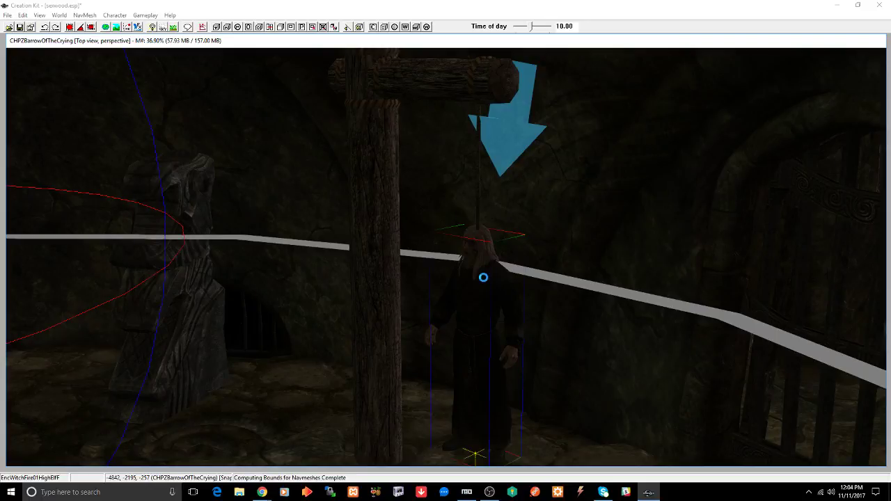
Step: Select the chamber's complete gallows group, including the warlock, wooden post, hanging rope and blood decal marker, and show it from above
scroll(489, 284, down, 3)
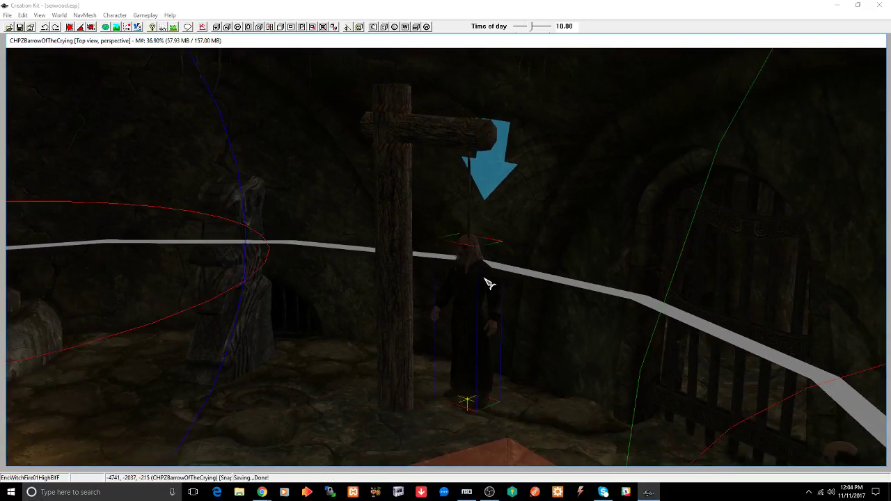
shift+middle_drag(486, 280, 569, 279)
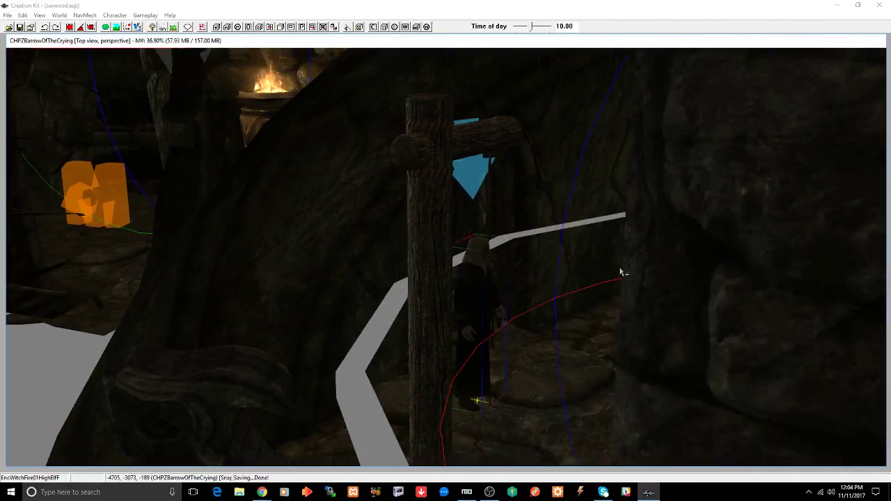
shift+middle_drag(619, 267, 582, 278)
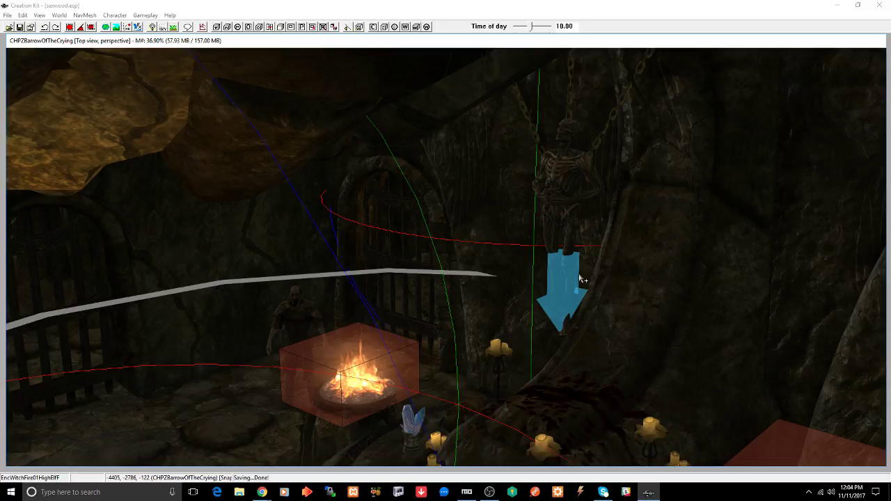
shift+middle_drag(531, 281, 597, 241)
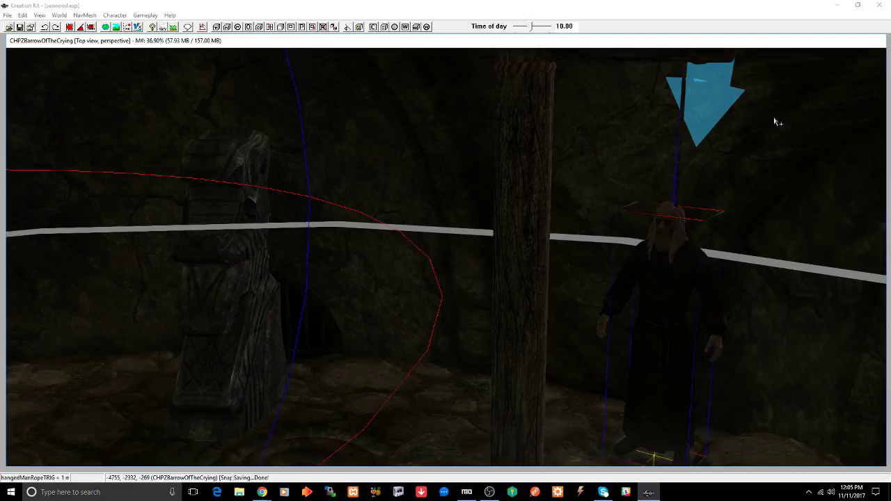
click(710, 93)
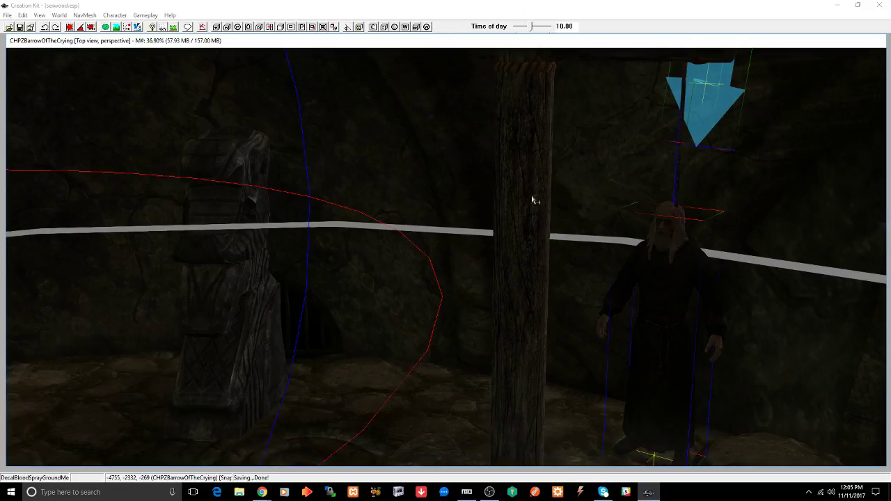
key(t)
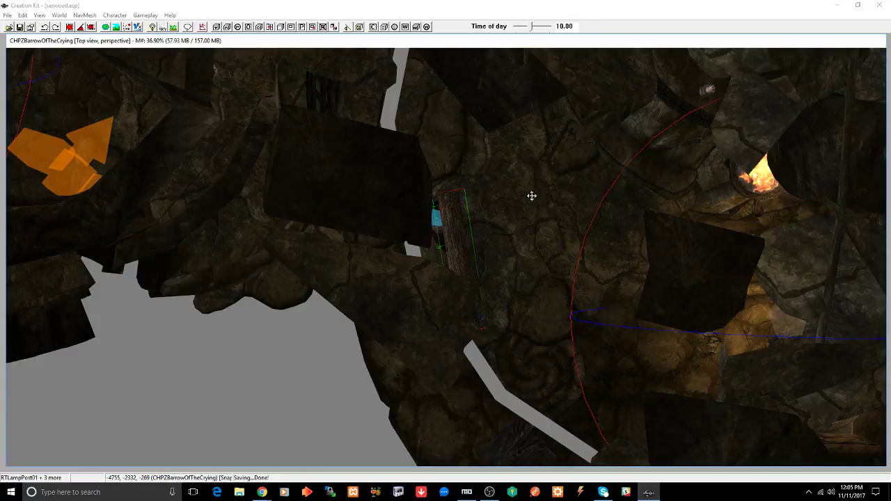
scroll(532, 196, down, 6)
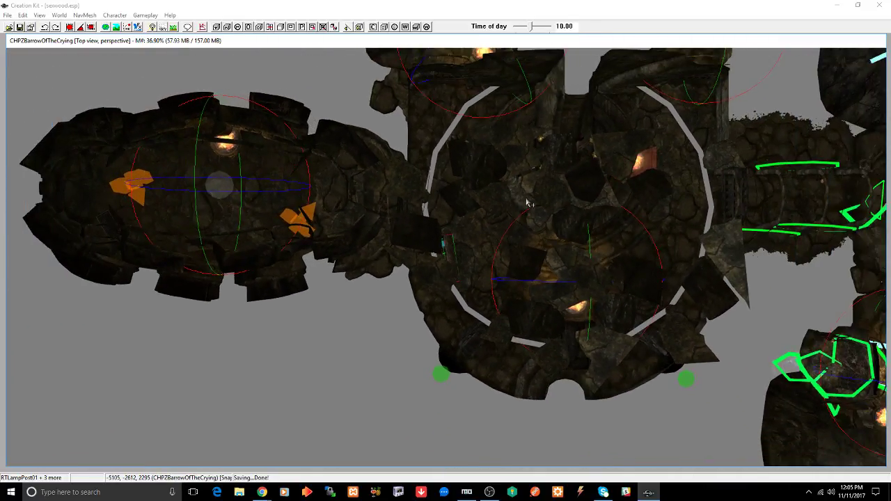
Step: Duplicate the chamber's gallows group and move the copy out of the round chamber into the vine-covered cave room
scroll(524, 210, down, 3)
mouse_move(518, 210)
middle_down()
mouse_move(543, 266)
mouse_move(471, 213)
mouse_move(518, 211)
middle_up()
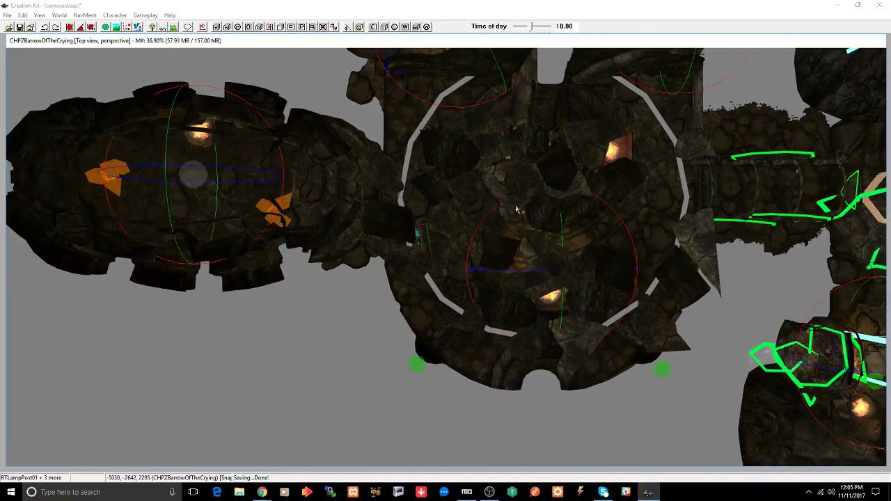
mouse_move(427, 242)
mouse_down()
mouse_move(474, 241)
mouse_move(692, 317)
mouse_move(776, 326)
mouse_move(812, 343)
mouse_up()
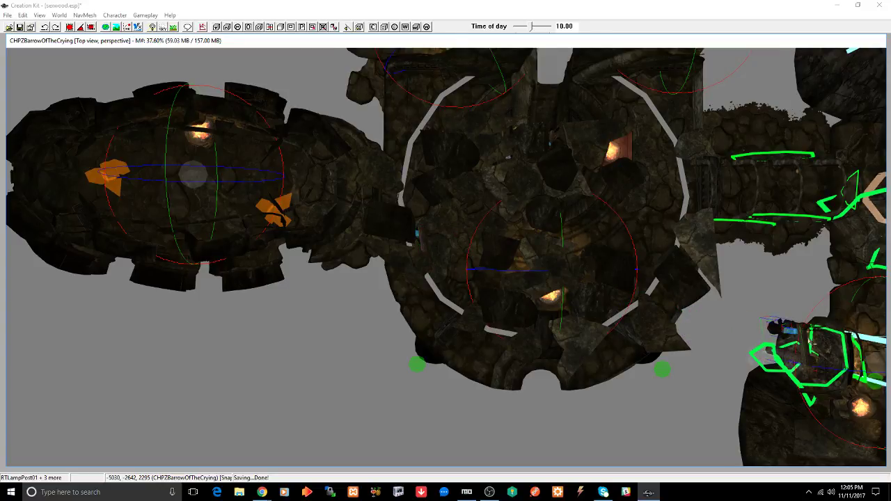
middle_drag(812, 343, 615, 317)
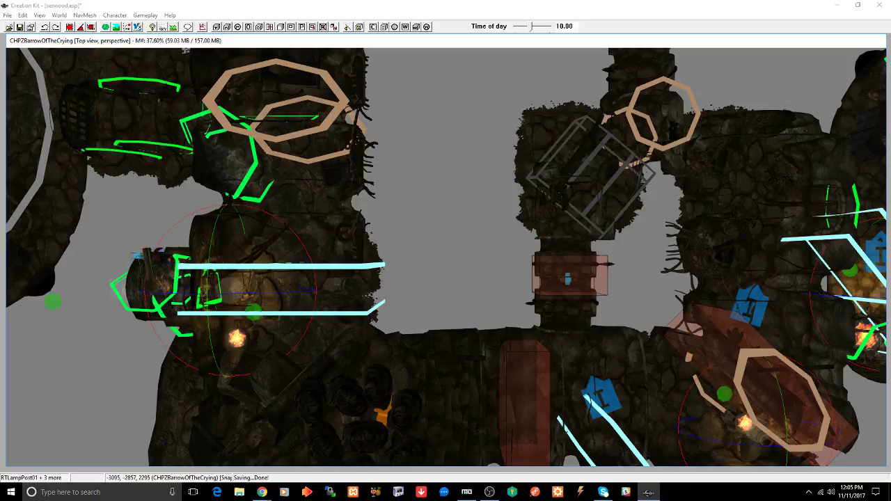
drag(146, 271, 787, 154)
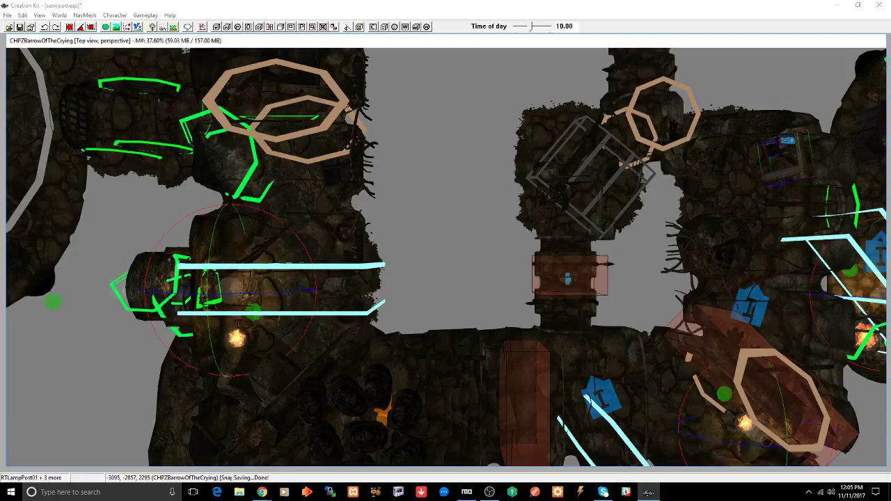
key(c)
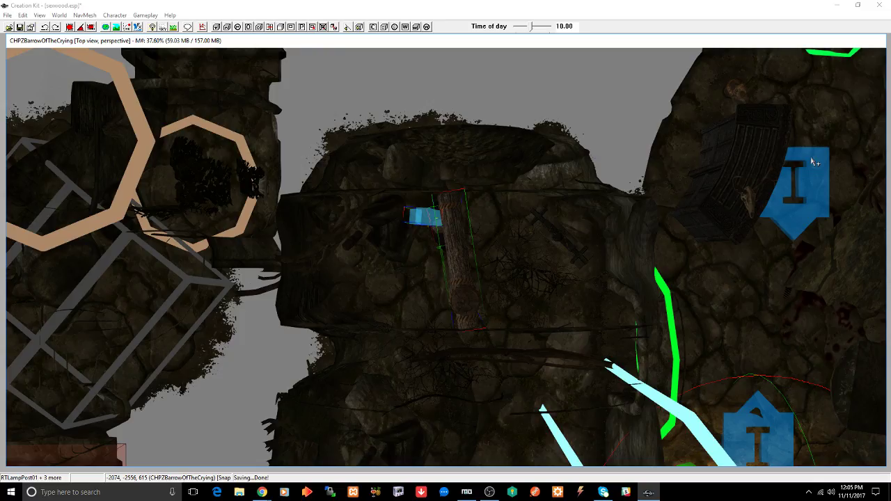
Step: Lower the duplicated gallows group onto the cave floor, with the wooden post standing among the dead shrubs
key(shift)
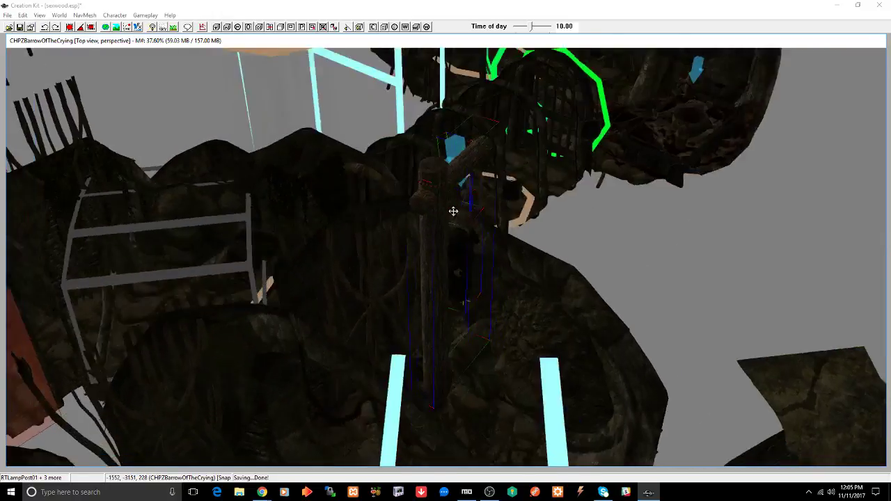
shift+middle_drag(433, 206, 453, 187)
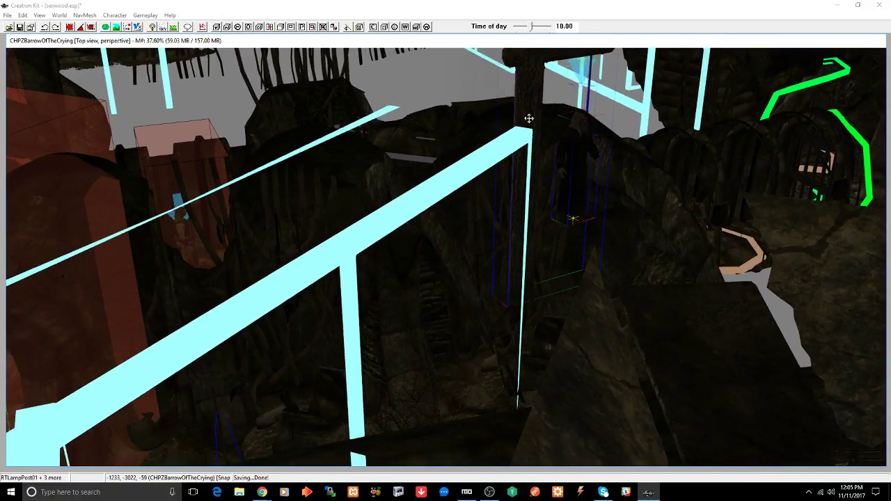
drag(531, 107, 526, 287)
shift+middle_drag(527, 315, 538, 298)
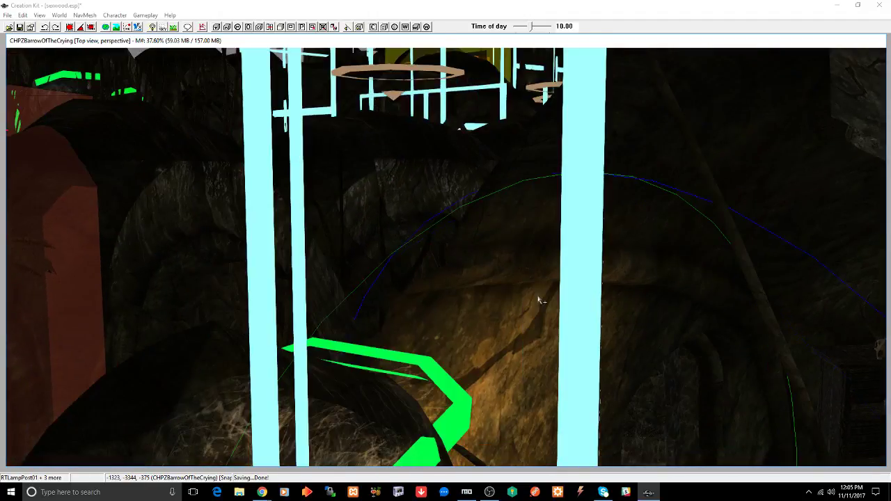
scroll(538, 297, up, 2)
scroll(538, 299, up, 6)
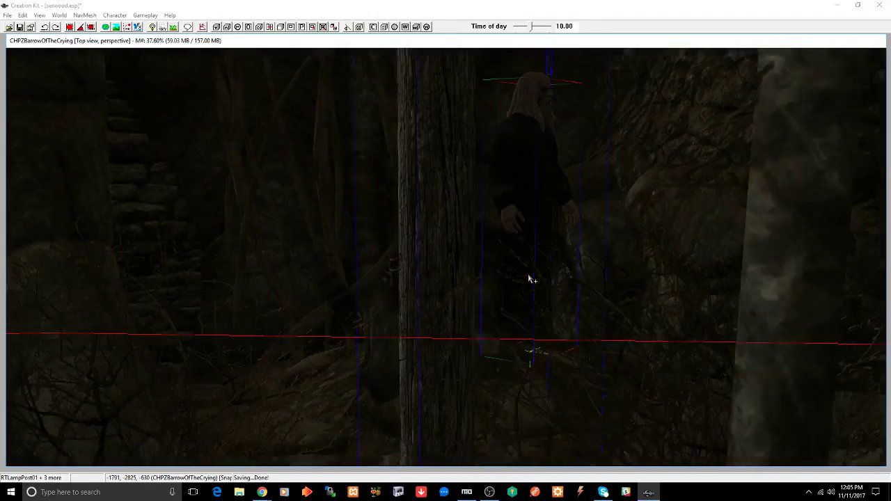
scroll(534, 277, down, 10)
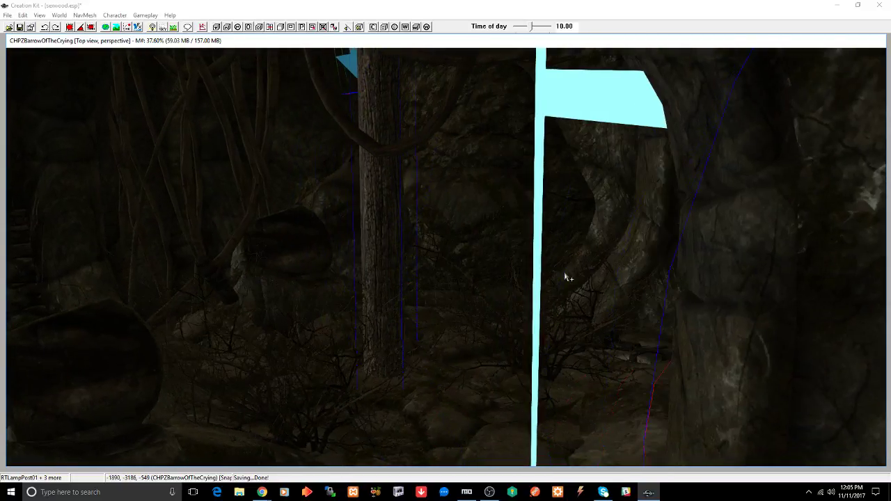
scroll(483, 274, down, 10)
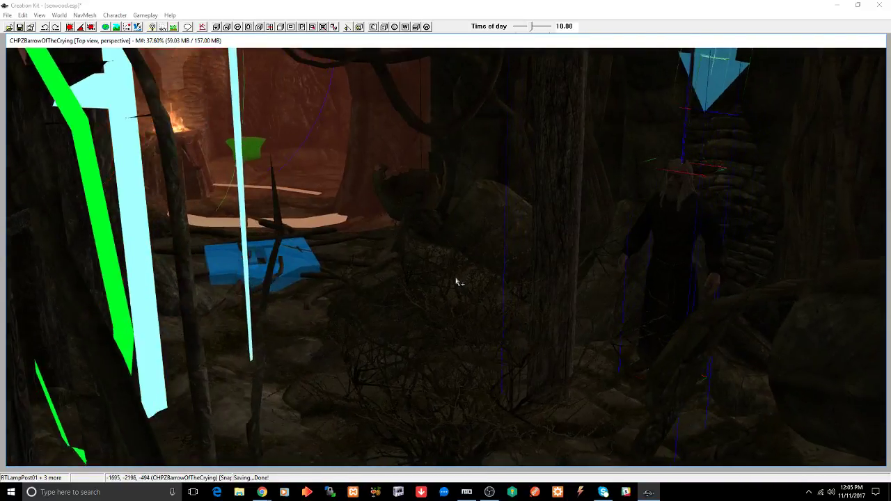
scroll(456, 282, down, 8)
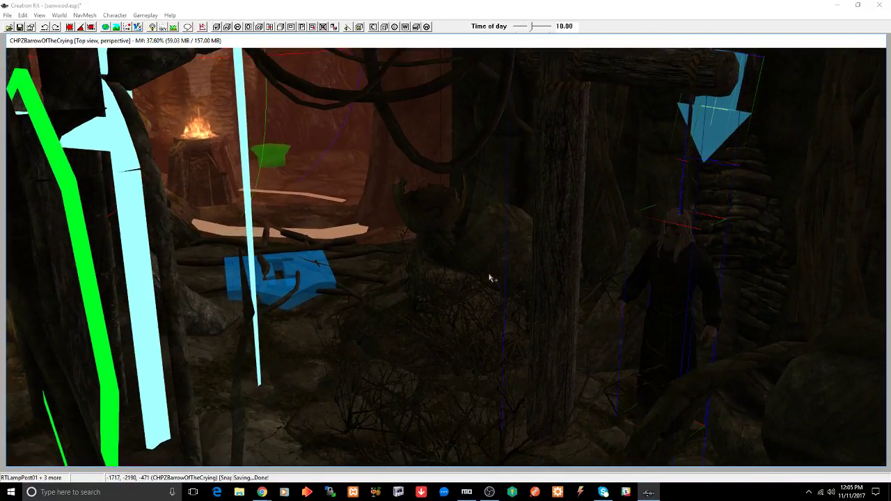
Step: Rotate the lowered gallows group so the hanged warlock faces outward from the rock wall
right_drag(552, 263, 621, 262)
scroll(542, 255, up, 10)
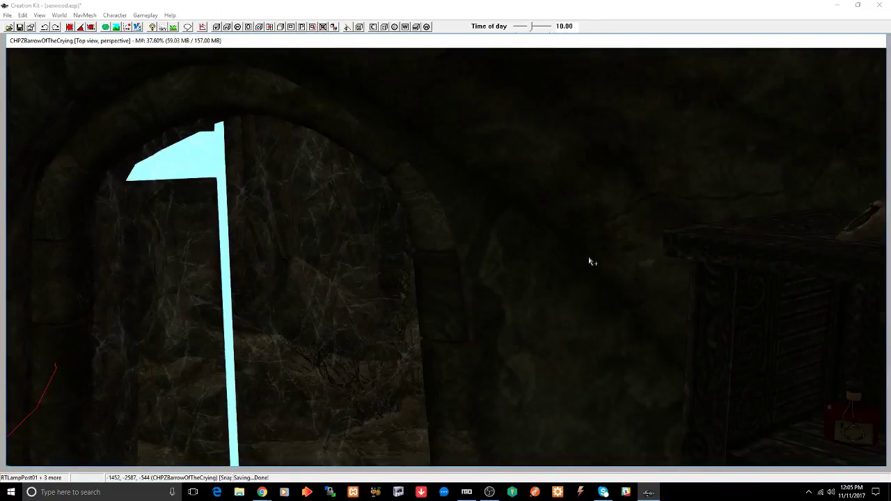
scroll(616, 255, up, 10)
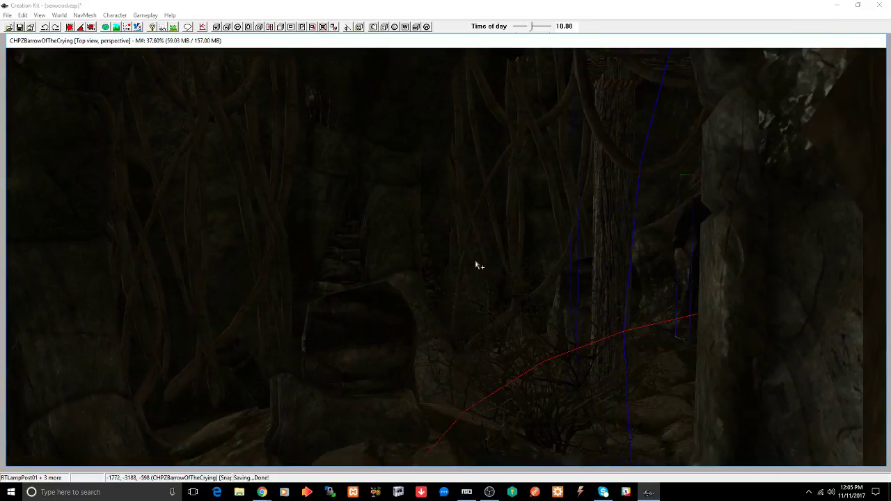
scroll(478, 265, up, 10)
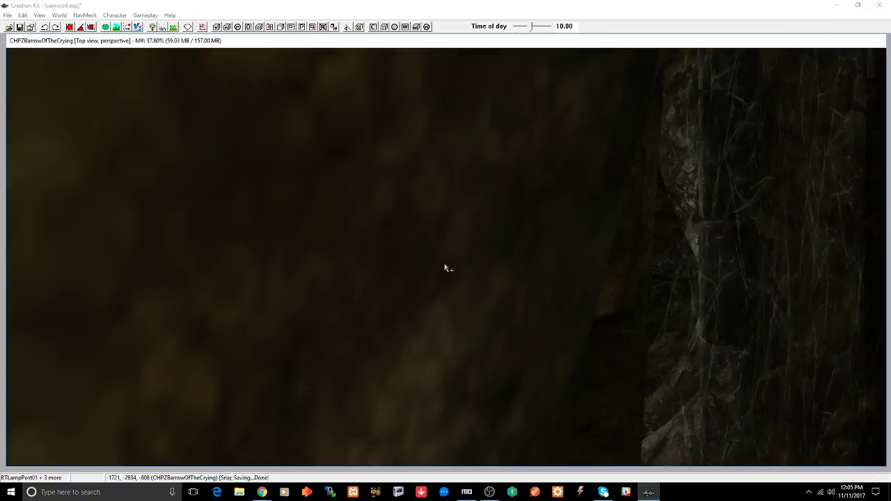
scroll(444, 264, down, 5)
scroll(443, 263, up, 3)
middle_drag(443, 263, 458, 261)
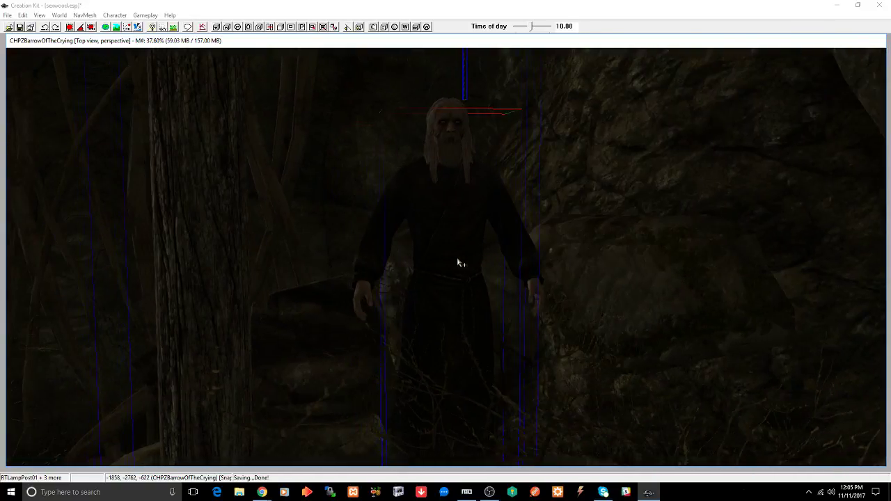
Step: Delete the TreeDeadShrub overlapping the hanged warlock
click(455, 244)
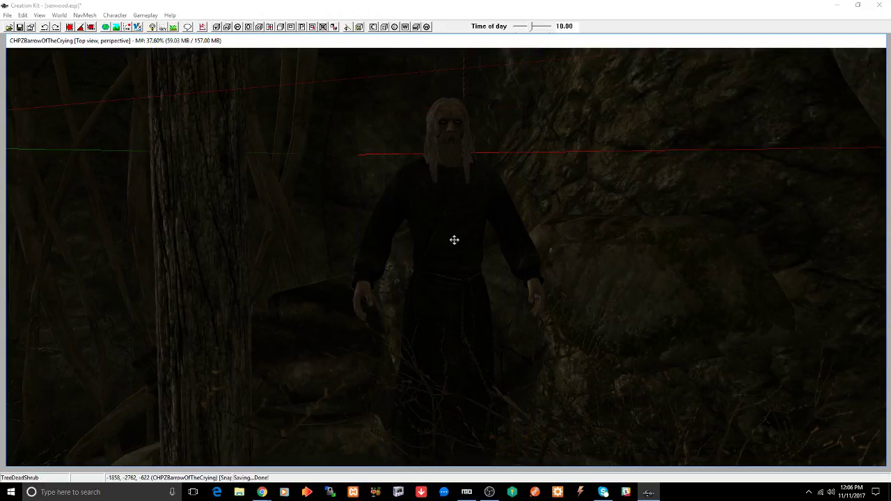
key(Delete)
Step: Replace the hanged EncWarlockStorm05ImperialM with EncDraugr01AmbushMelee1HHeadM01, limited to the current selection
click(454, 233)
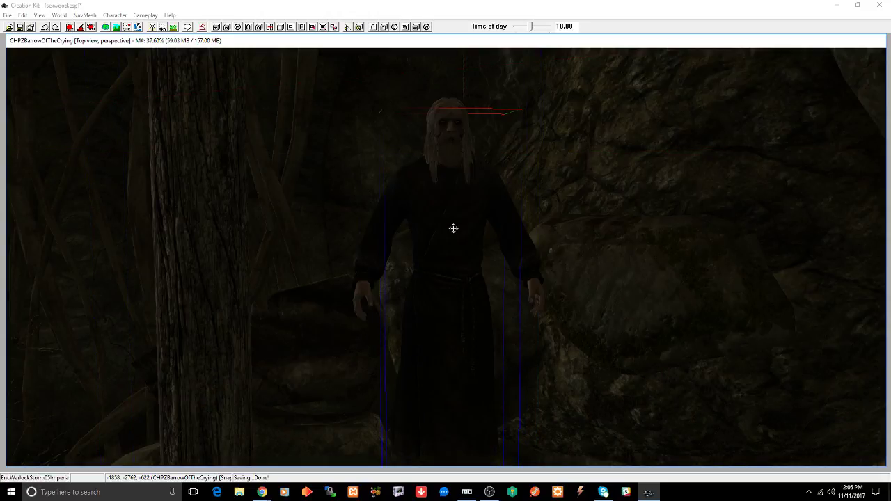
double_click(453, 229)
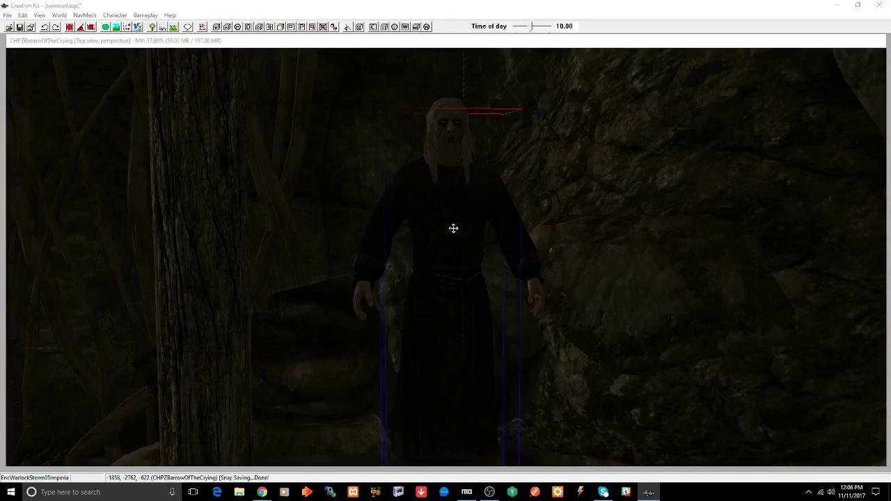
key(ctrl+f)
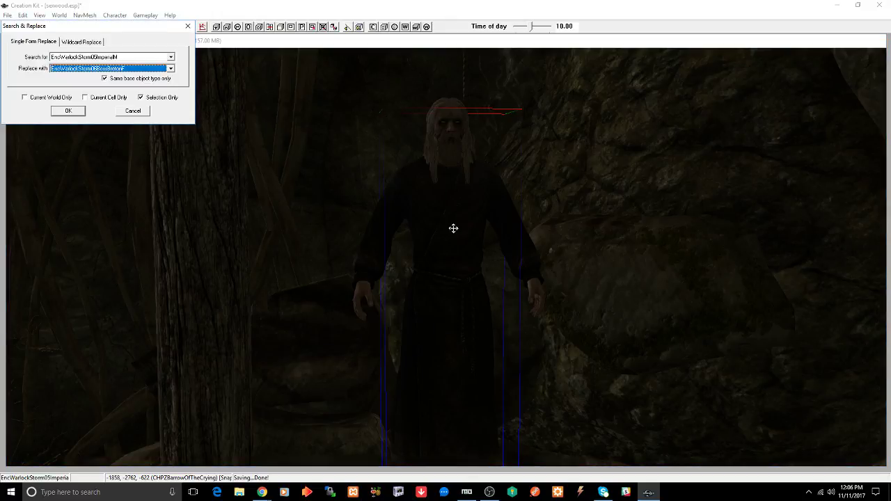
click(62, 68)
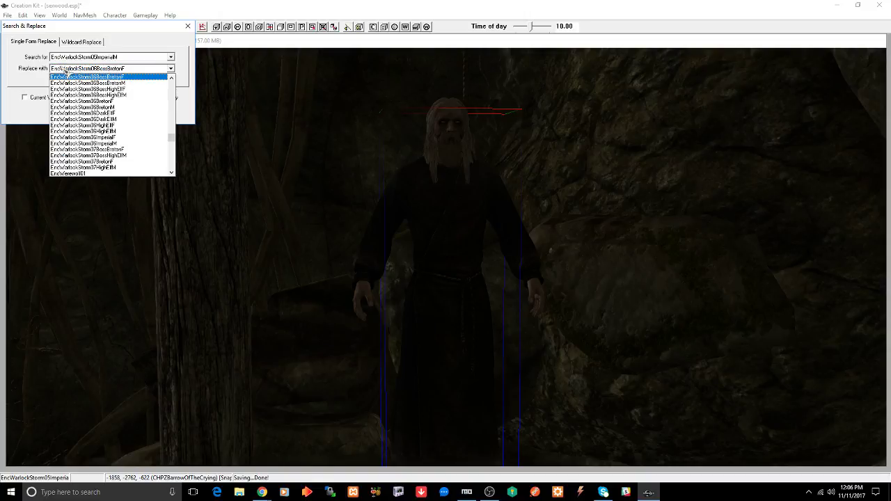
text(enencdraugr)
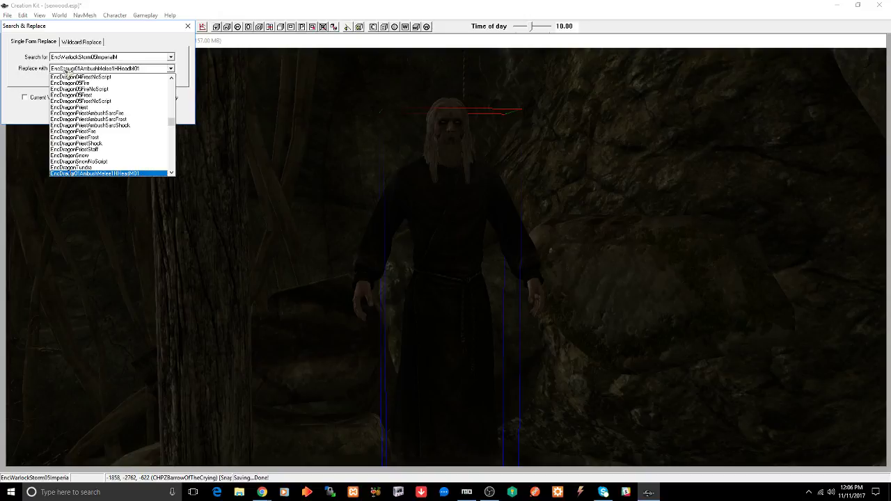
key(Down)
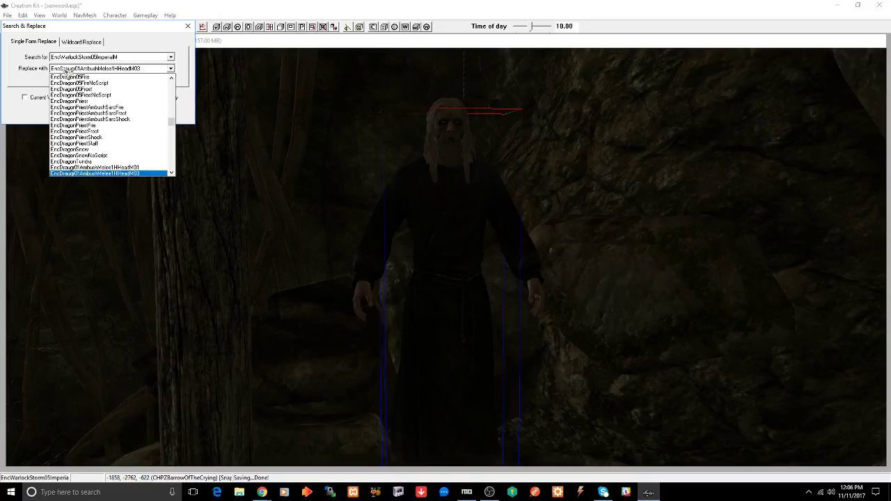
key(Up)
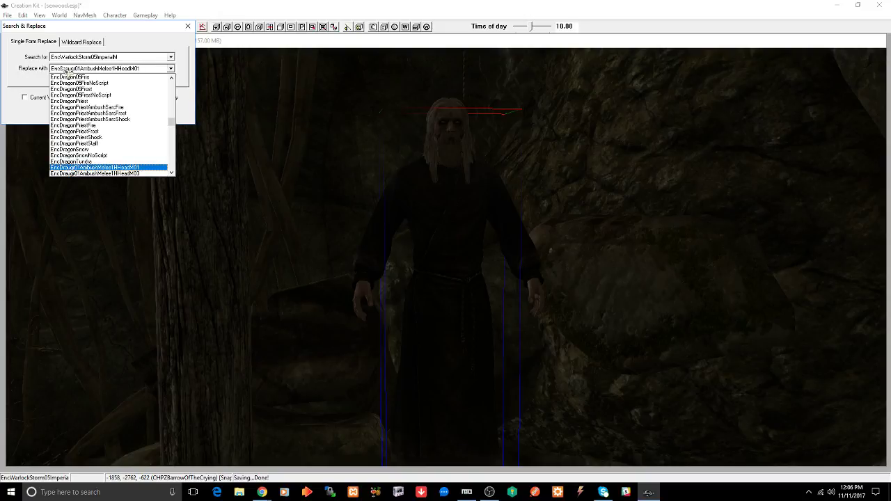
key(Return)
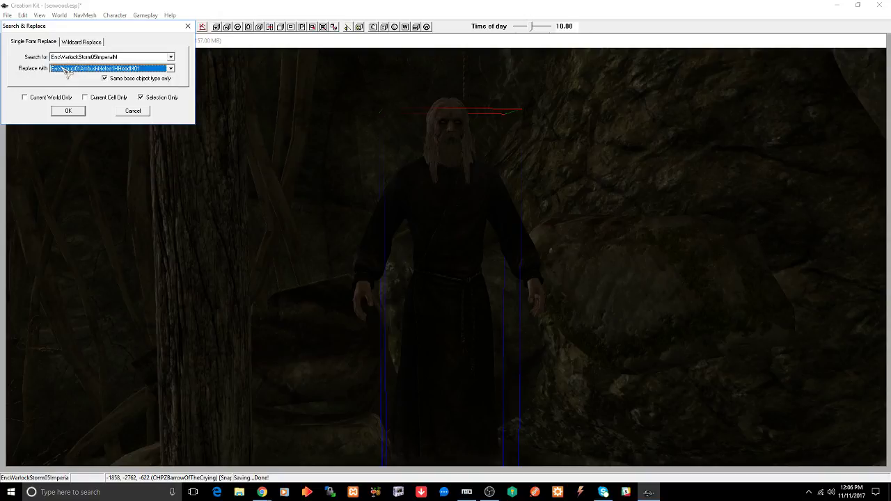
click(70, 113)
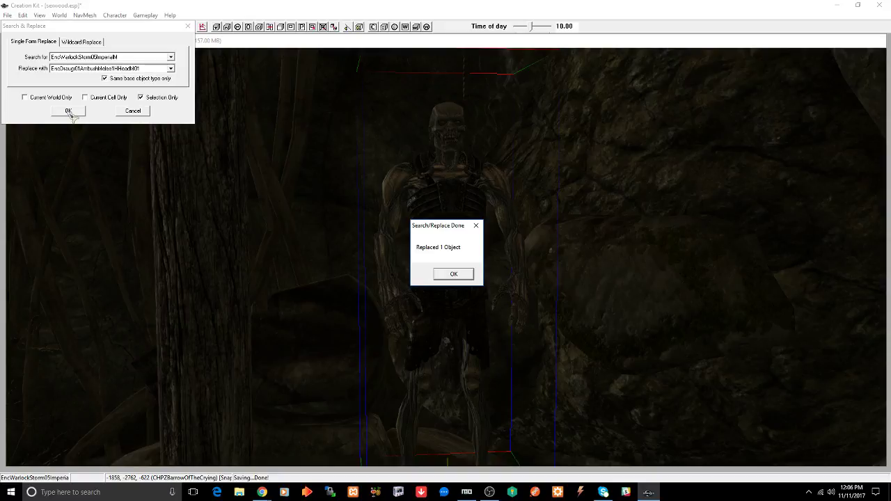
click(454, 276)
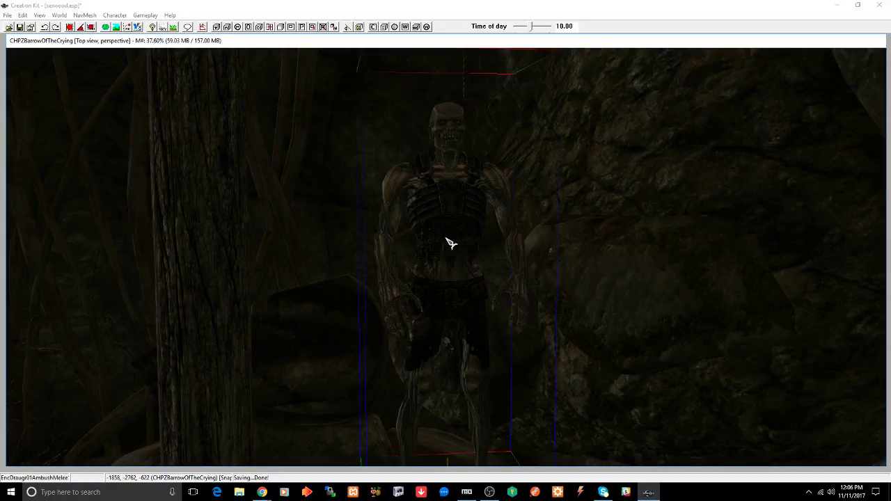
Step: Check the scripts on the draugr's reference, accept its settings, save the plugin, and view the finished gallows from several sides
mouse_move(445, 251)
shift+middle_down()
mouse_move(469, 255)
mouse_move(409, 255)
mouse_move(441, 246)
shift+middle_up()
double_click(444, 249)
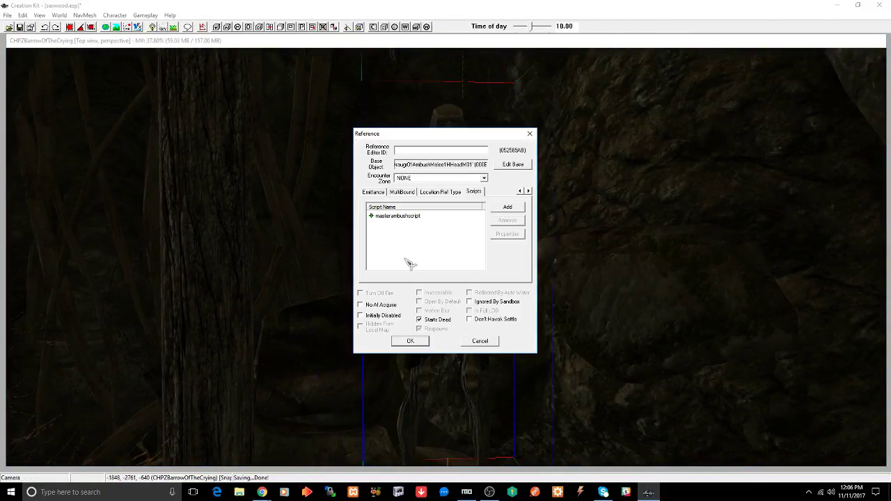
click(412, 341)
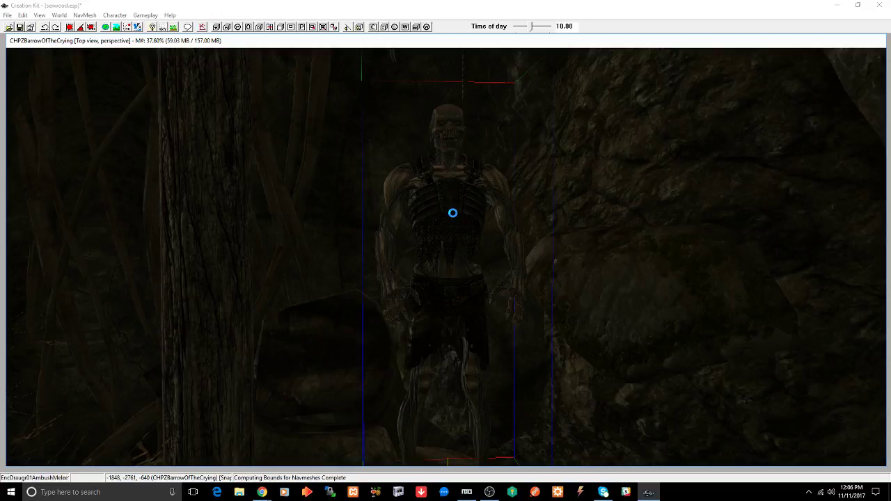
scroll(458, 218, down, 5)
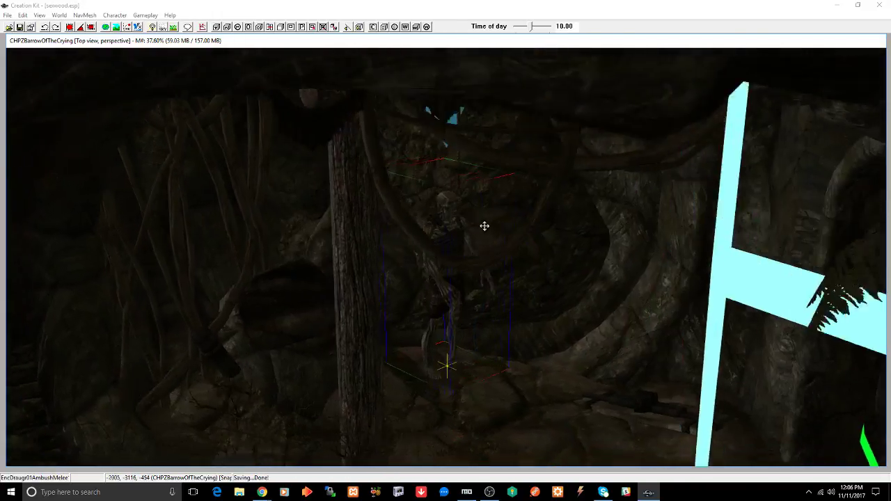
shift+middle_drag(485, 227, 354, 223)
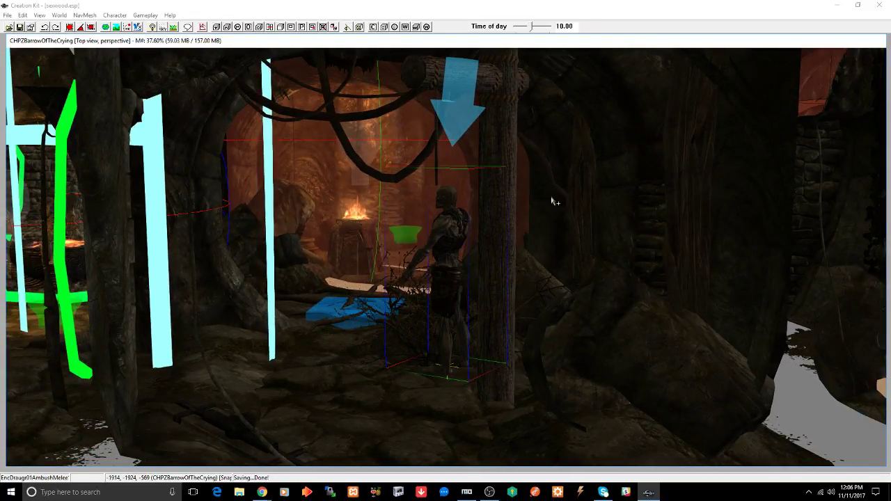
Step: Close the Creation Kit, switch to Mod Organizer, and move sexwood.esp from Overwrite into the Sexwood mod
click(881, 6)
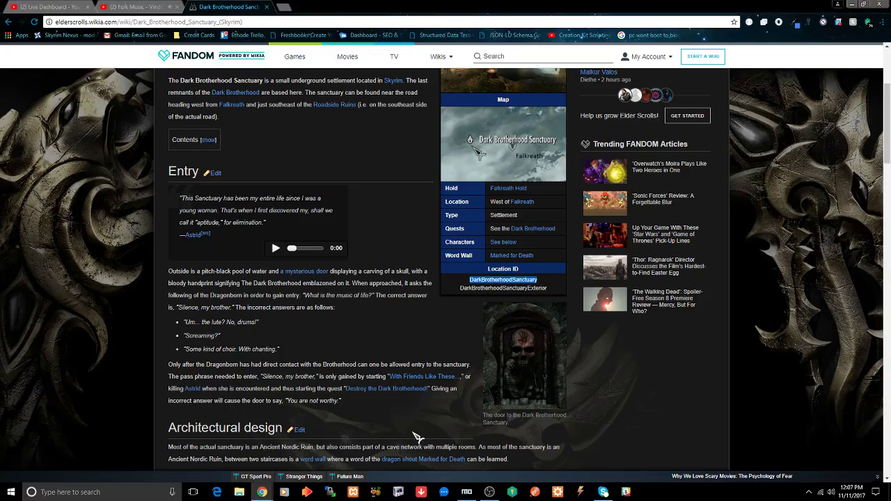
click(467, 491)
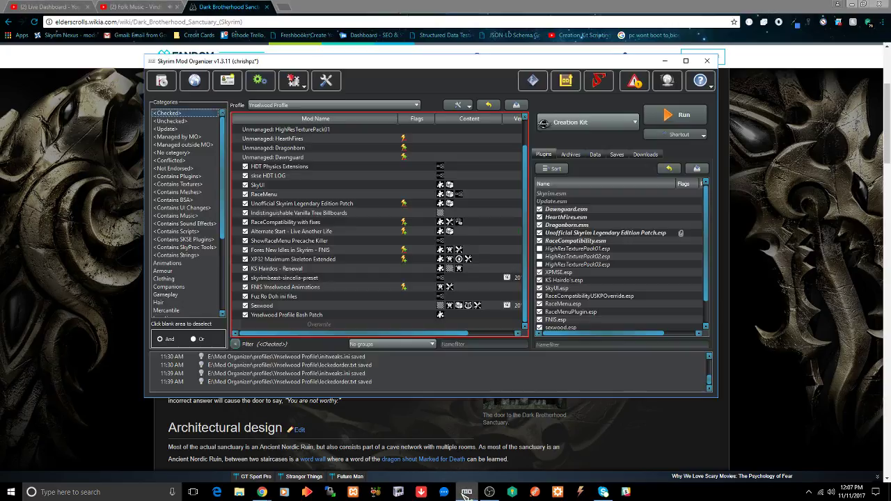
double_click(319, 325)
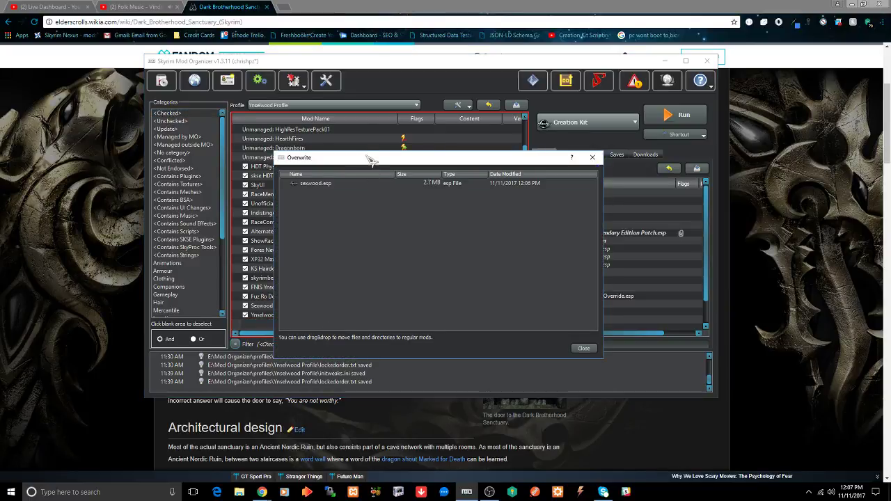
drag(372, 160, 505, 191)
drag(451, 215, 313, 308)
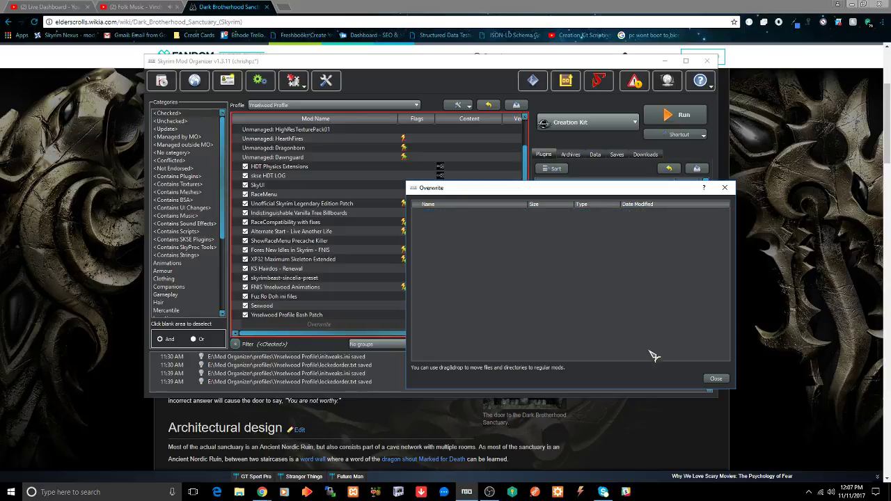
Step: Close the Overwrite window and choose SKSE as the program to launch
click(717, 379)
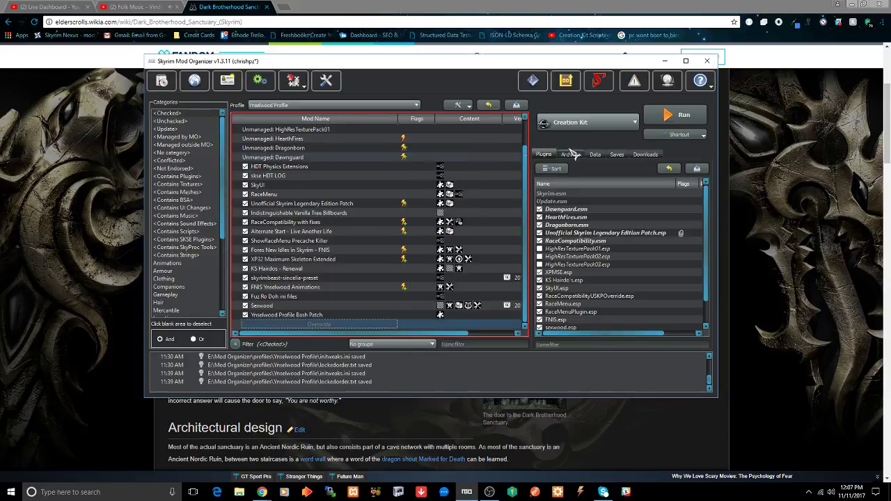
click(596, 121)
click(576, 139)
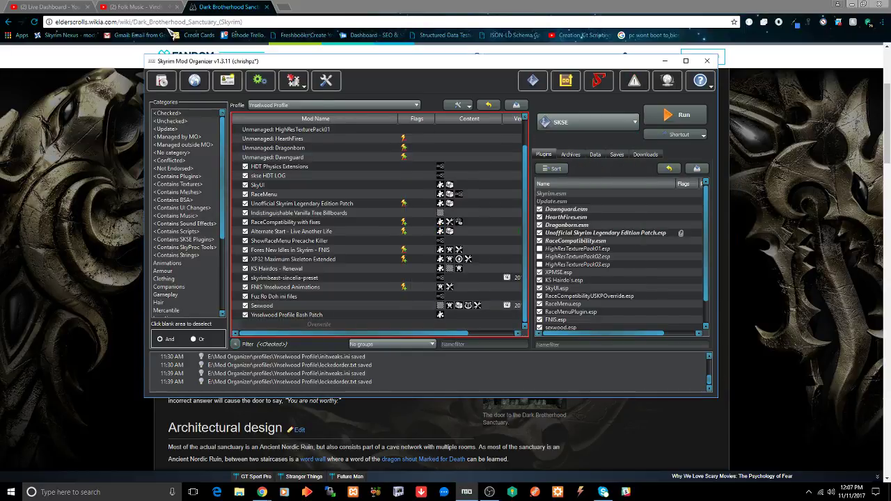
Step: Close the folk music and Dark Brotherhood Sanctuary pages in the browser and return to Mod Organizer
click(129, 7)
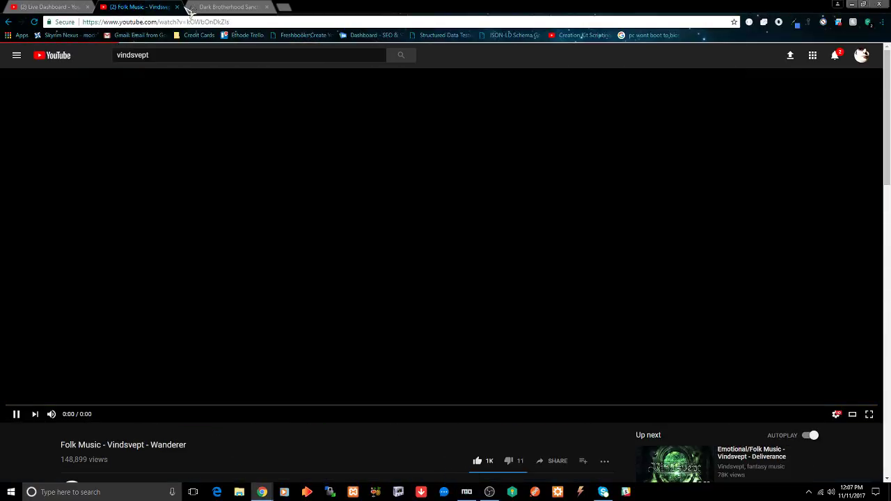
click(178, 7)
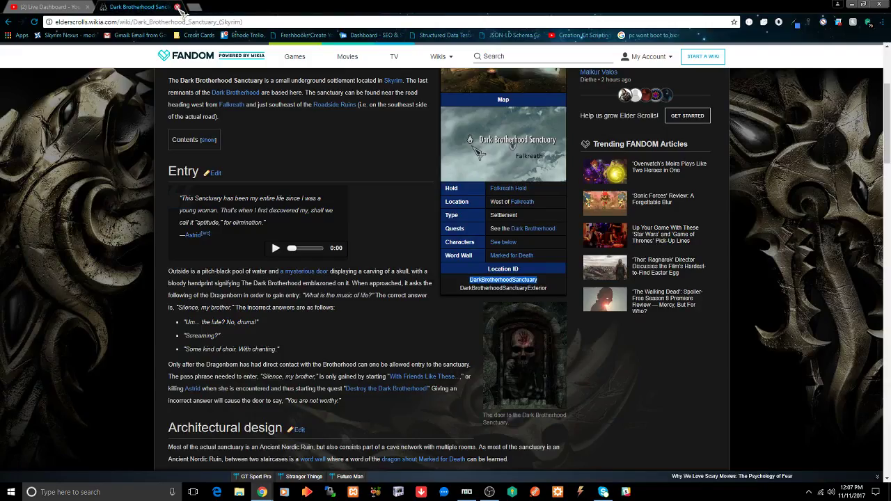
click(178, 7)
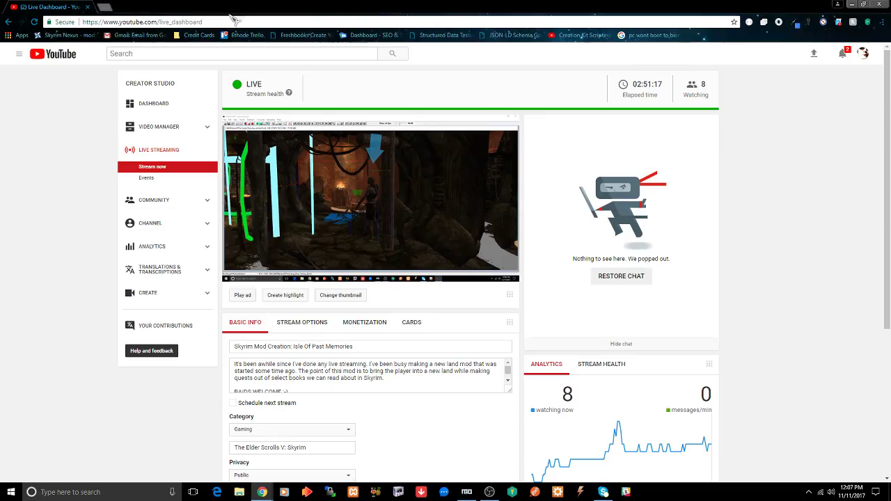
click(467, 492)
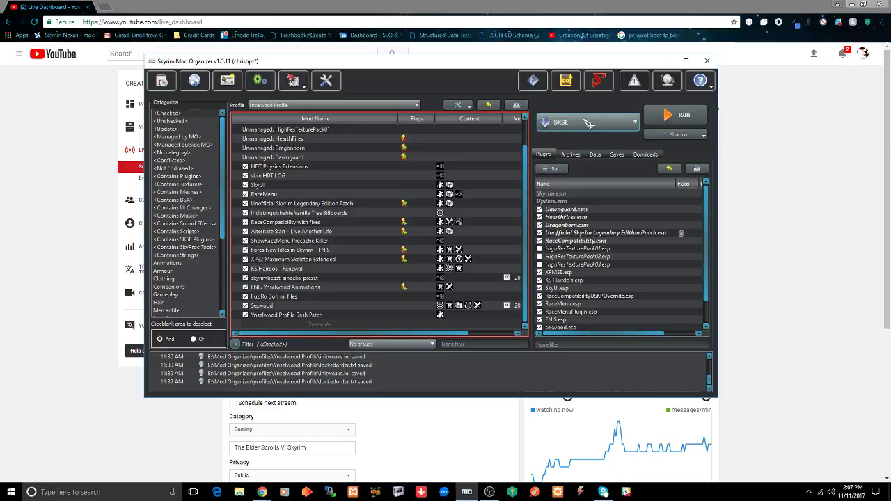
Step: Launch Skyrim through SKSE and load save 006, Terrel's House
click(679, 115)
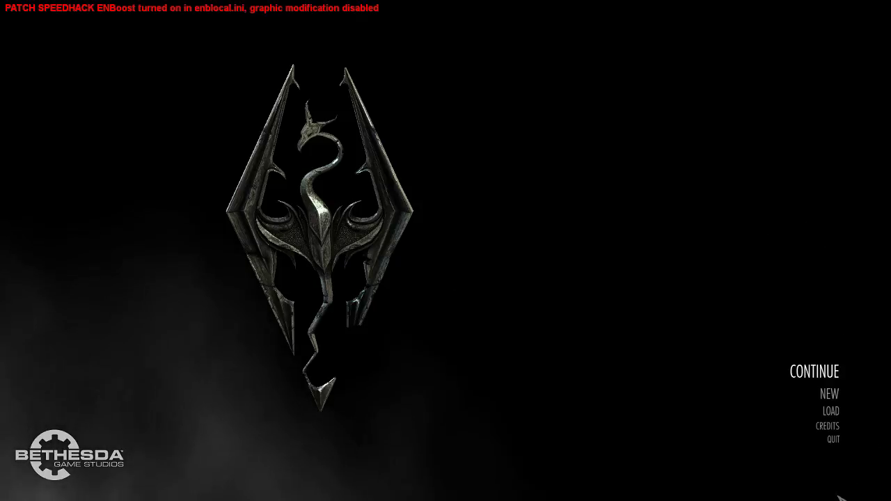
click(841, 411)
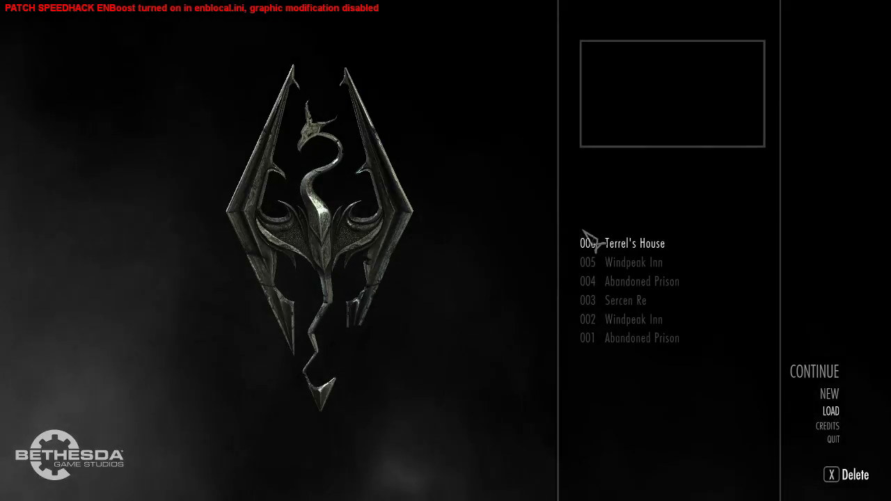
click(638, 248)
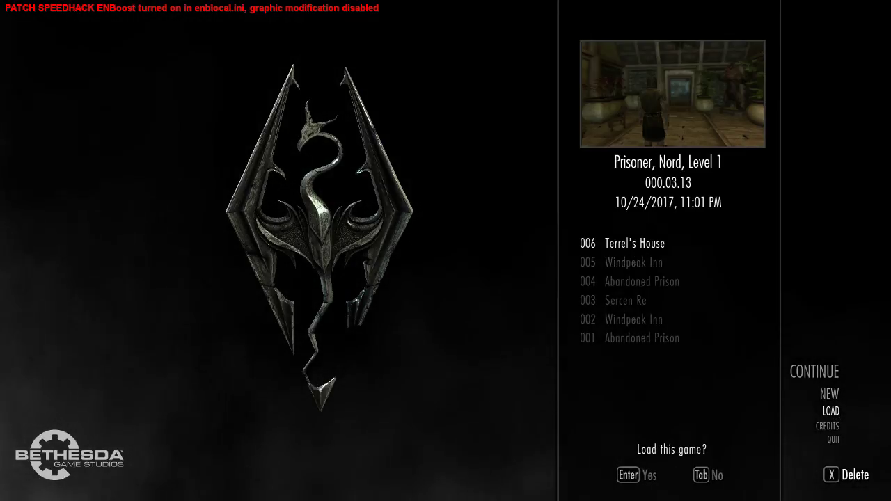
click(633, 477)
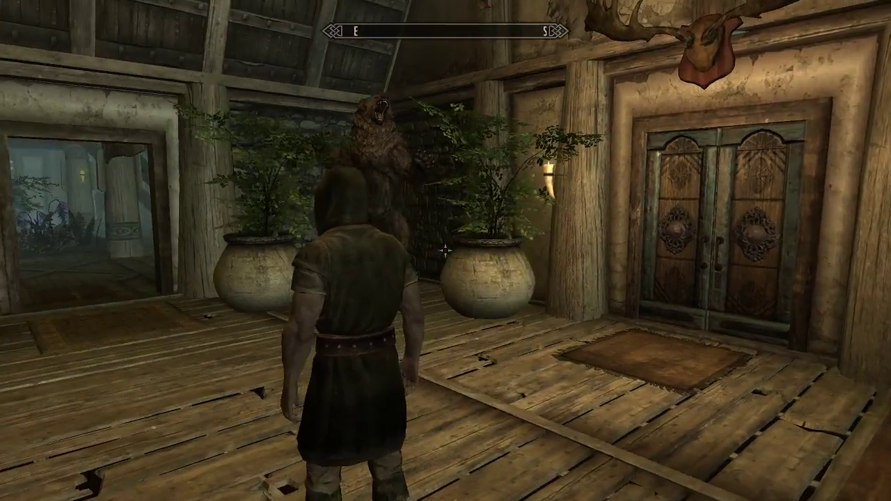
Step: Reveal all map markers with tmm 1 and toggle god mode with tgm in the console
key(grave)
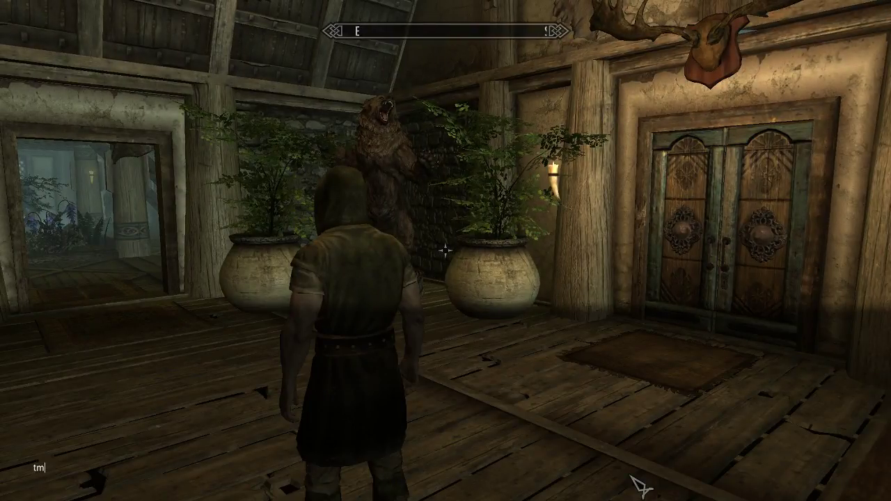
text(tmm 1)
key(Return)
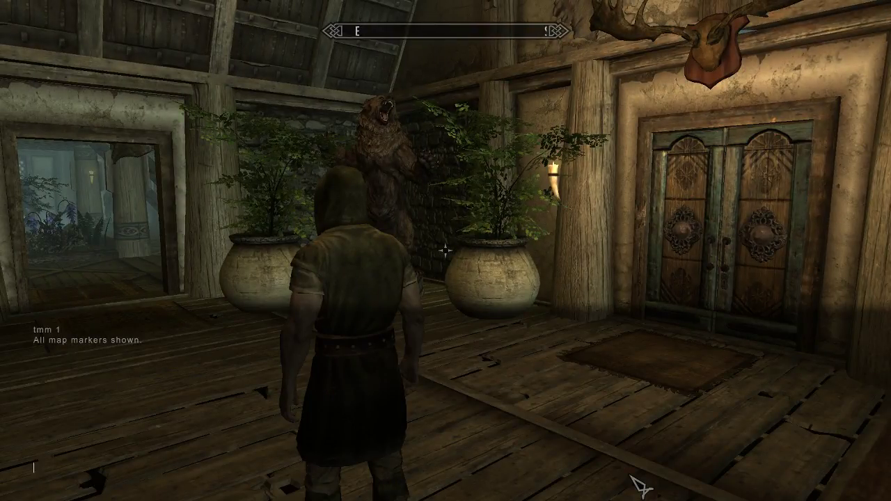
text(tgm)
key(Return)
key(grave)
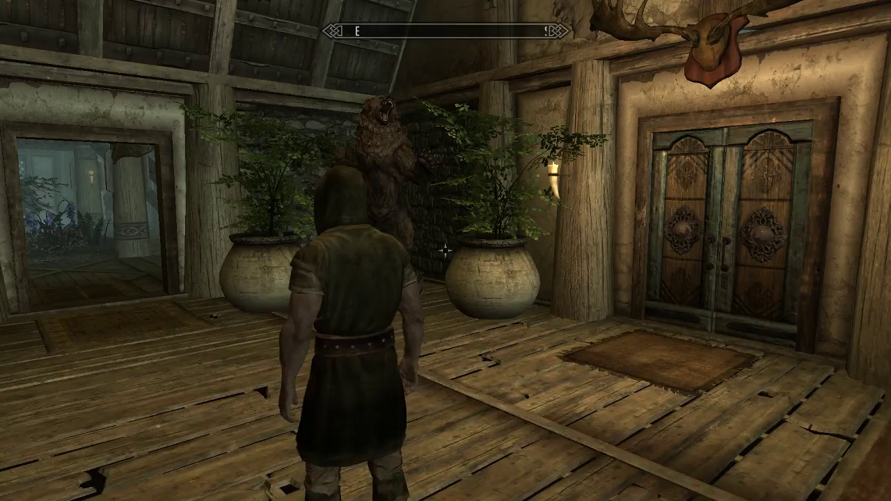
Step: Equip the Flames spell in both hands
key(Tab)
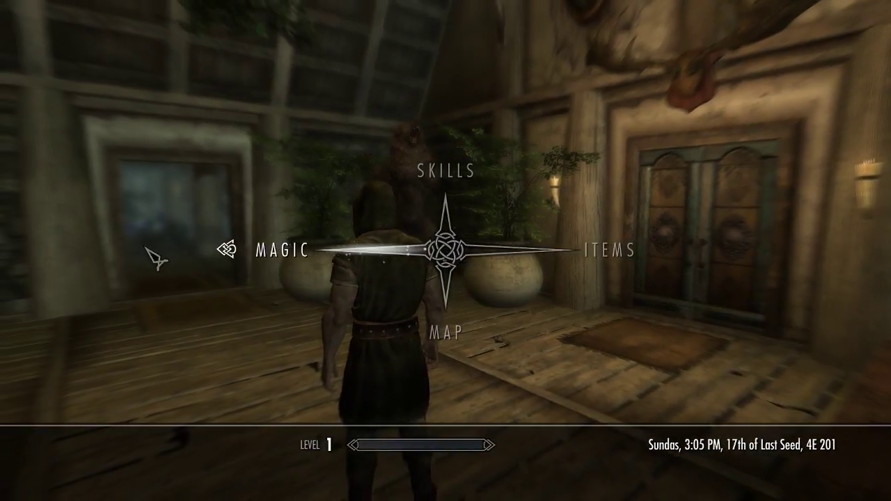
click(272, 249)
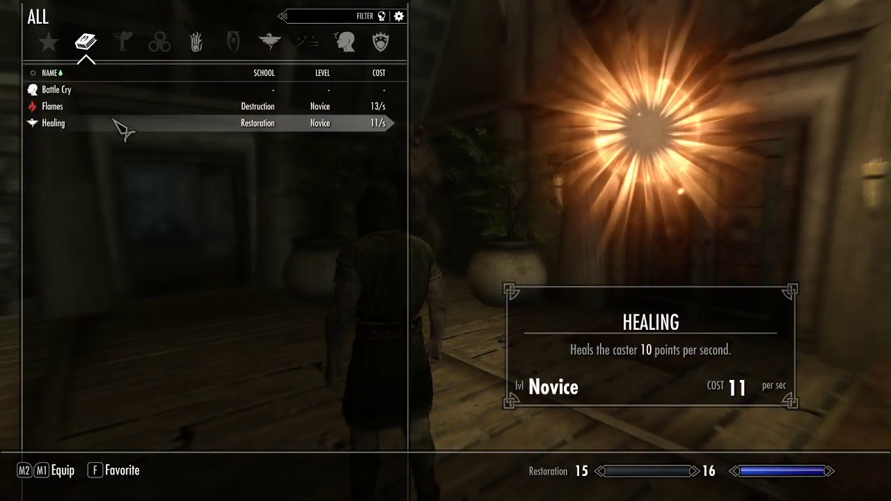
click(127, 104)
right_click(128, 104)
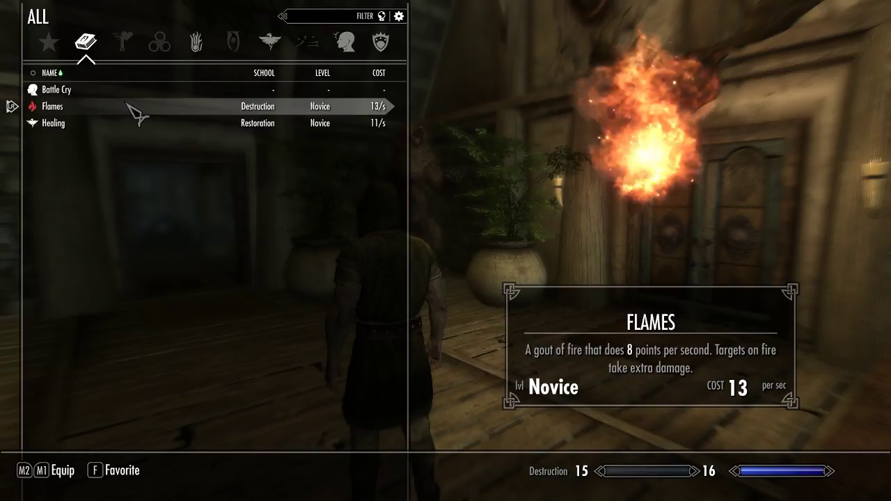
key(Tab)
Step: Leave the house through the double doors and try to fast travel to Barrow Of The Crying
key(w)
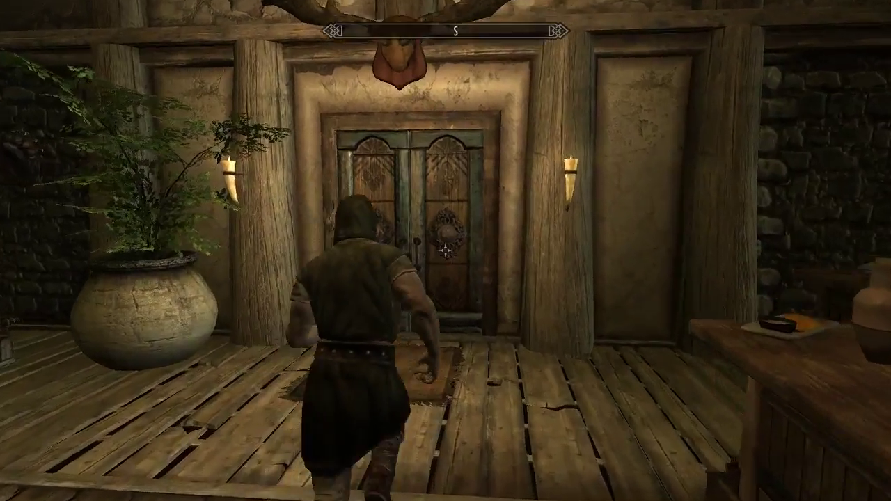
key(e)
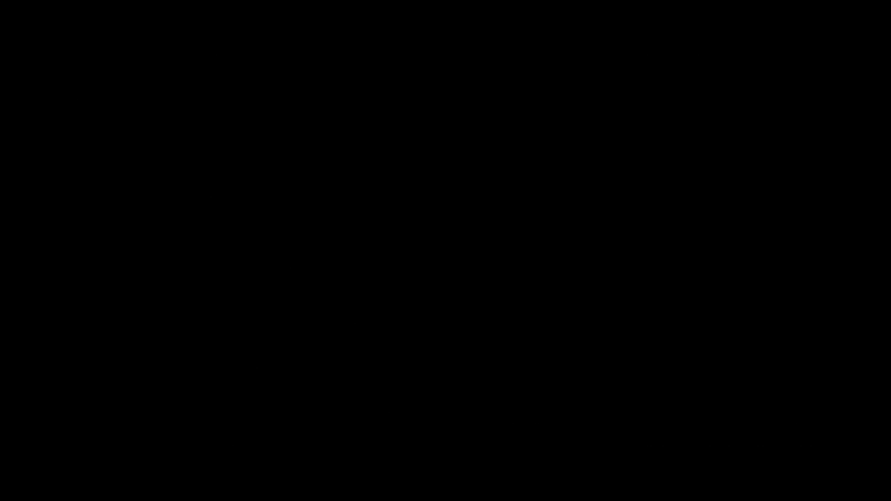
key(w)
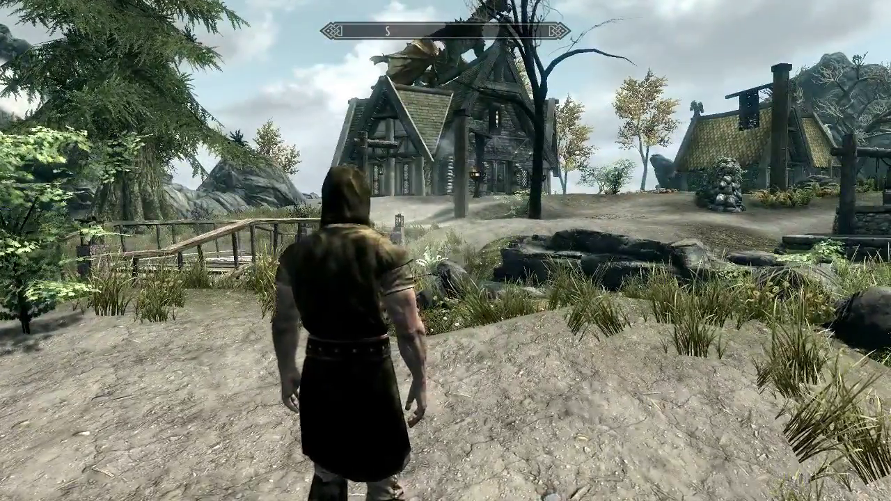
key(m)
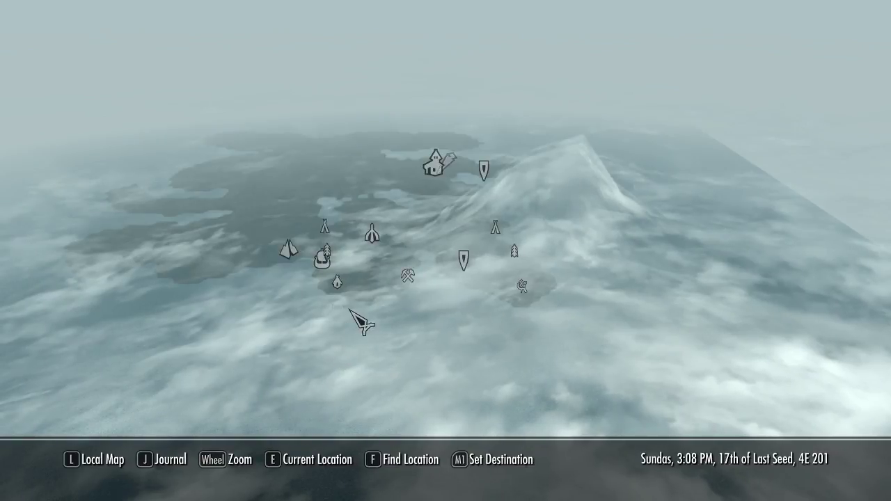
click(376, 242)
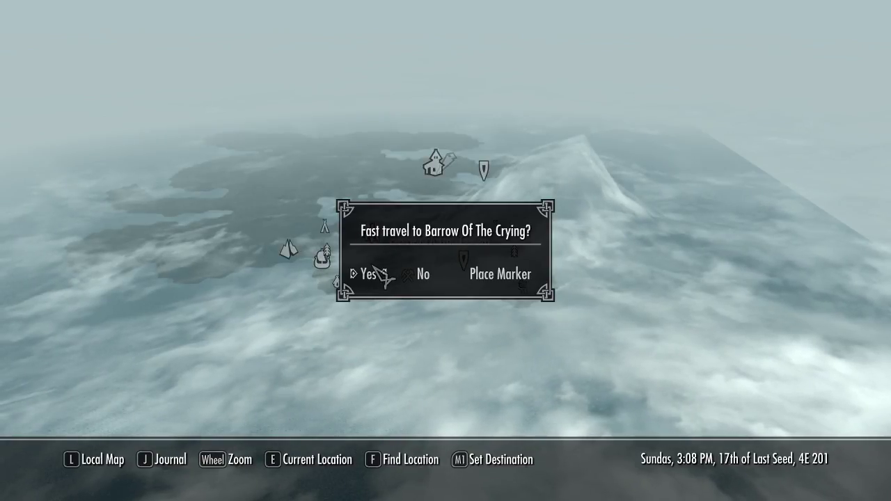
click(375, 273)
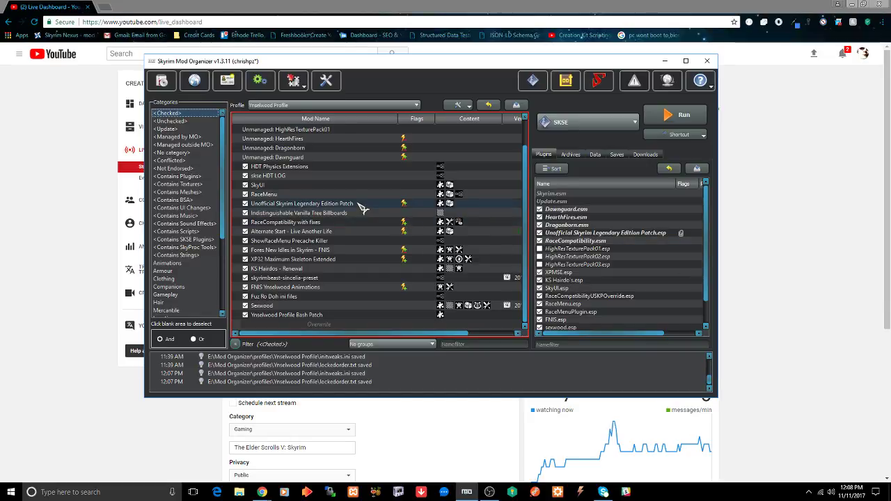
Step: Relaunch Skyrim through SKSE from Mod Organizer and load the Terrel's House save, 006
click(673, 119)
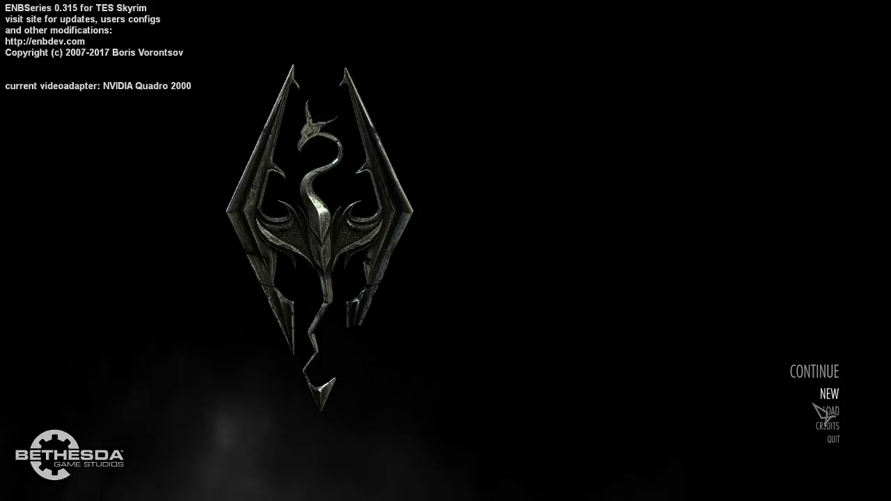
click(832, 411)
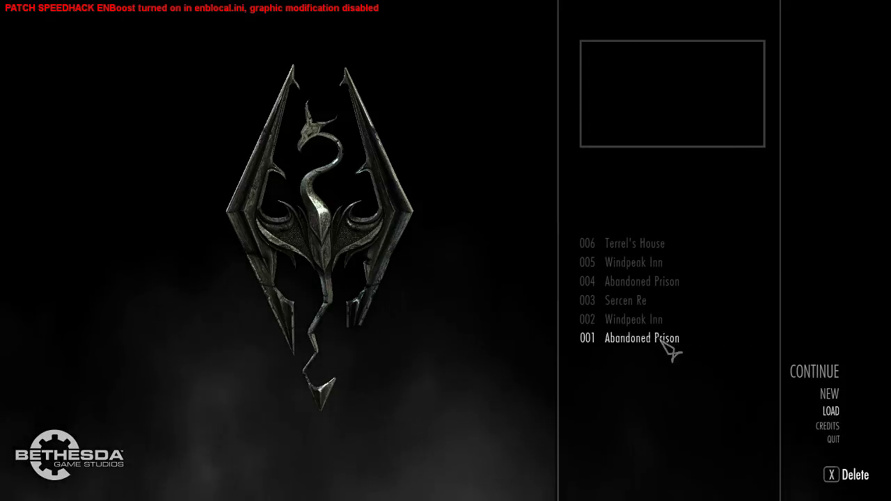
click(636, 244)
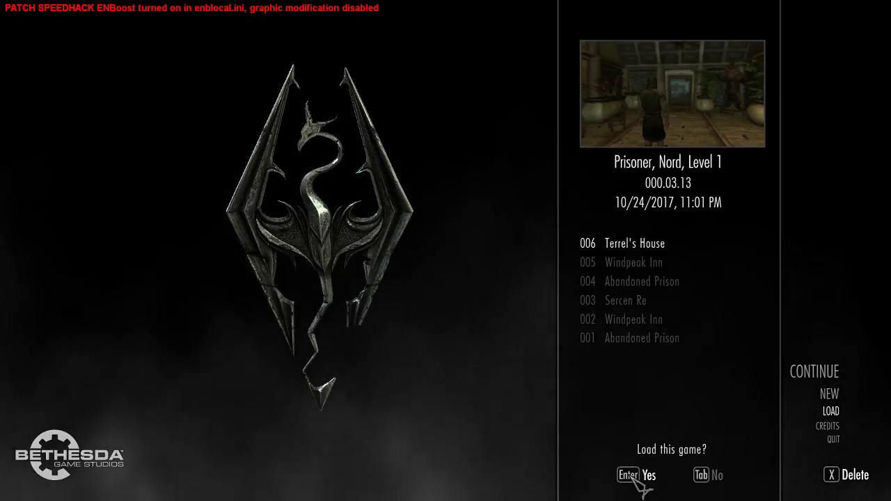
click(644, 475)
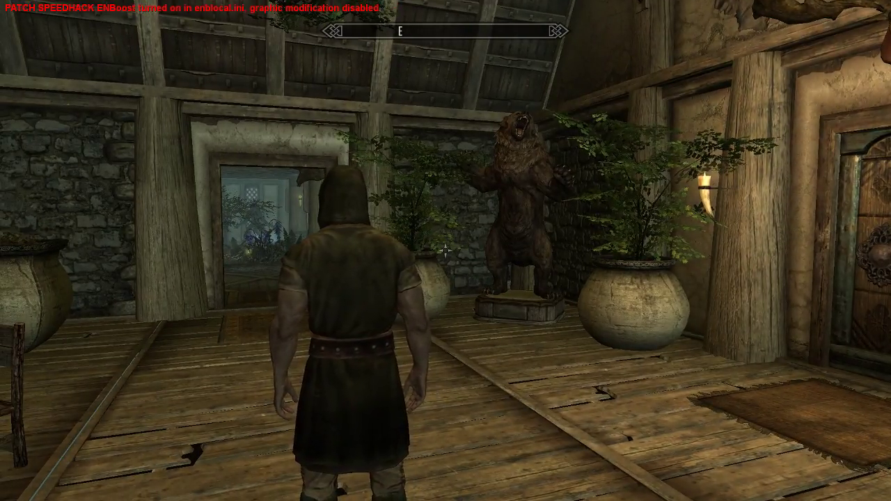
Step: Enable god mode with tgm and show all map markers with tmm 1 in the console
key(grave)
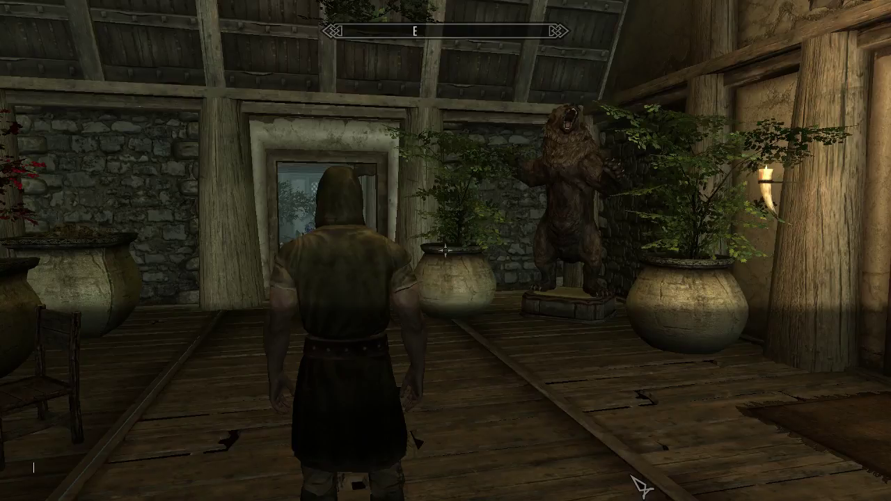
text(tgm)
key(Return)
text(tmm)
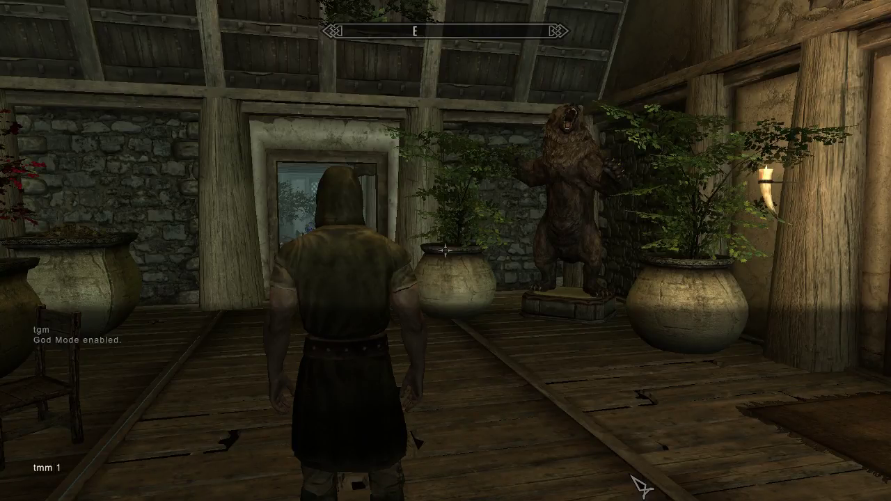
text( 1)
key(Return)
key(grave)
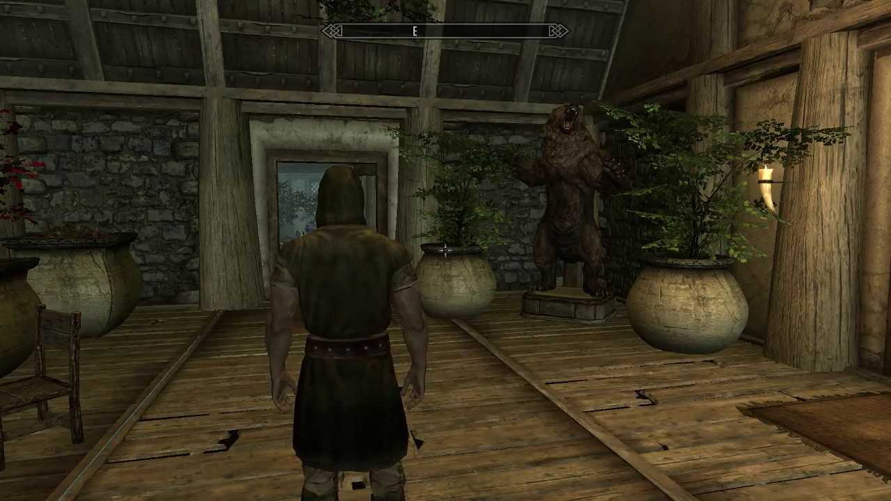
Step: Exit to the Isle Of Past Memories, walk onto the wooden footbridge, and fast travel to Barrow Of The Crying
key(w)
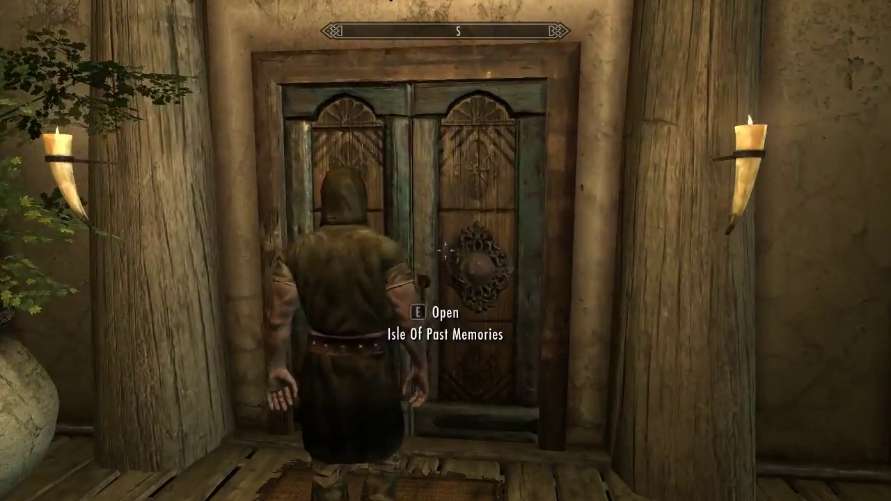
key(e)
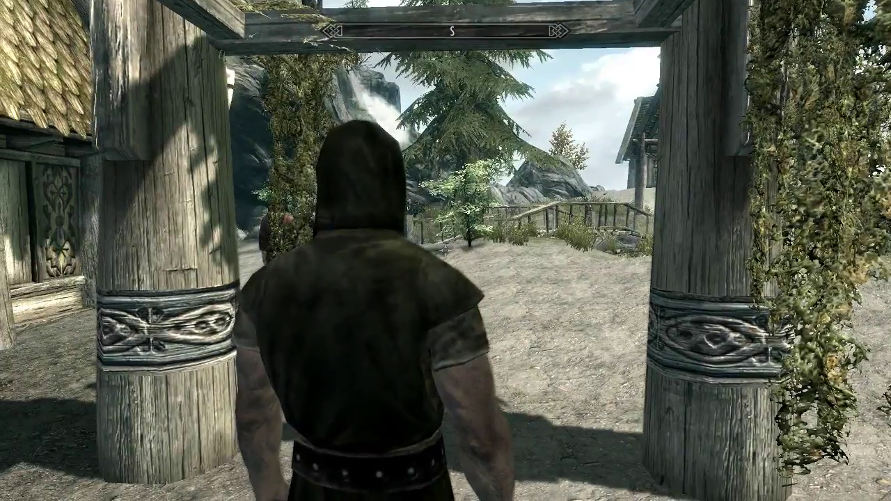
key(w)
key(w)
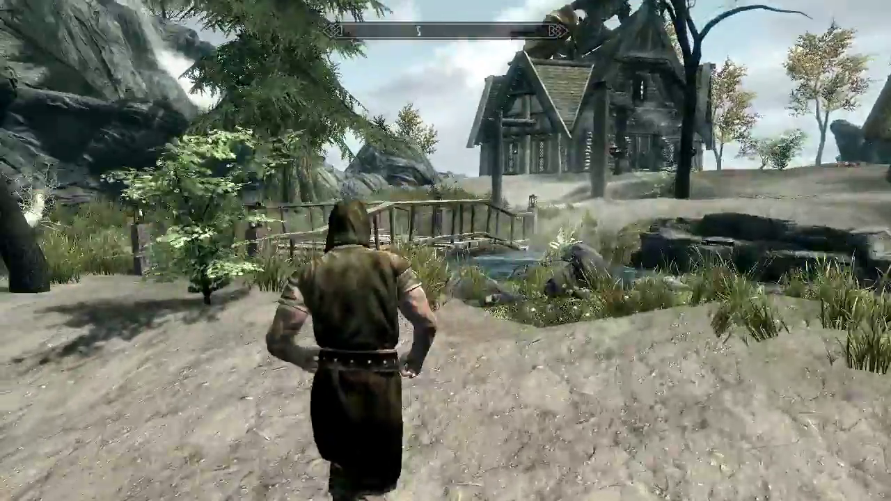
key(w)
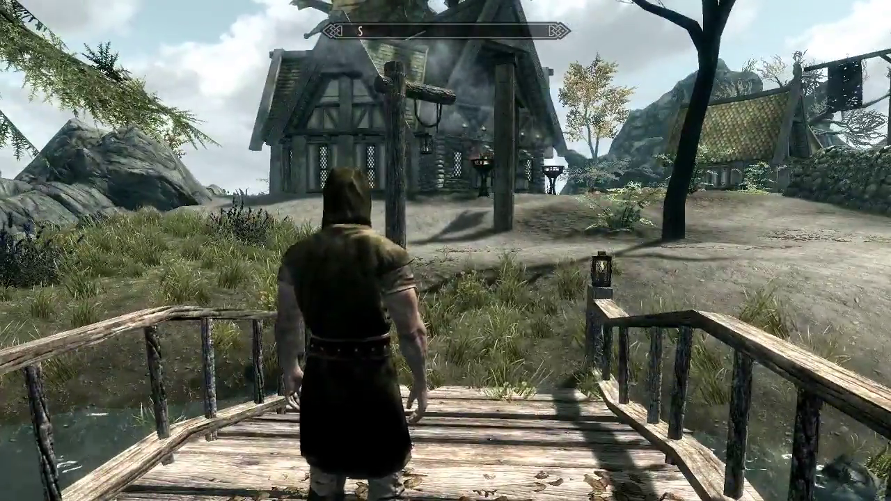
key(m)
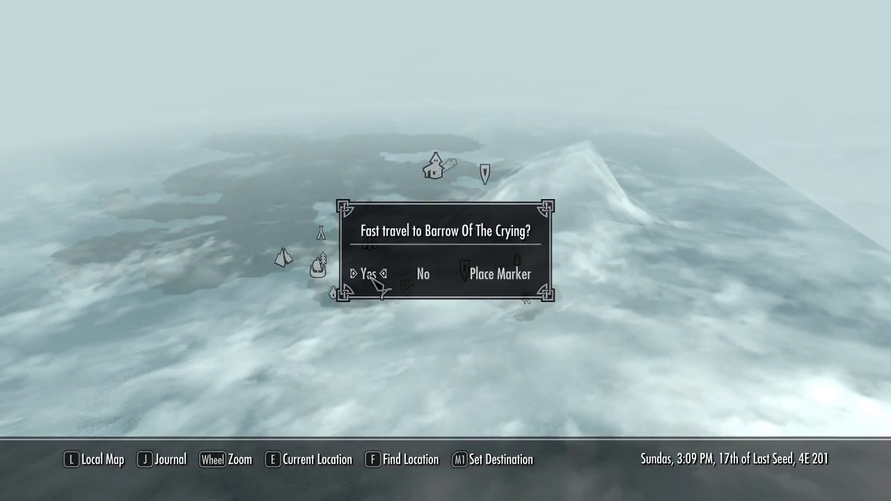
click(371, 276)
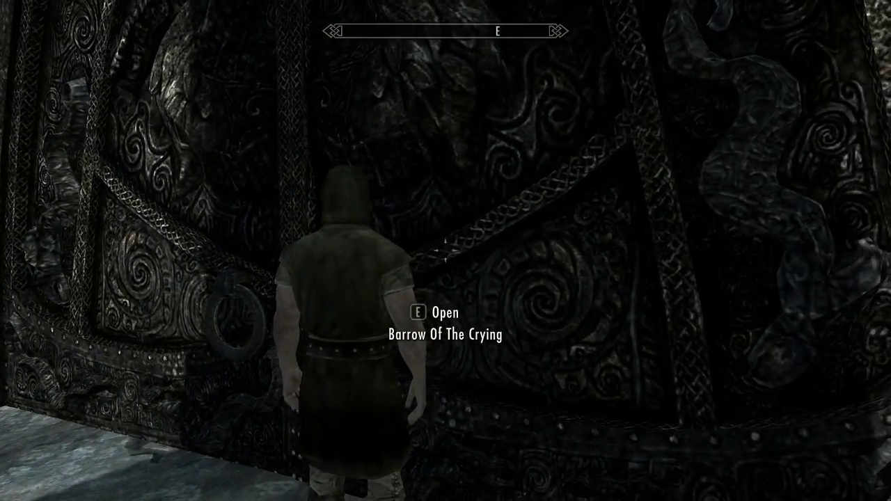
Step: Enter the Barrow Of The Crying and walk up to the hanged-NPC gallows beside the stone wall
key(e)
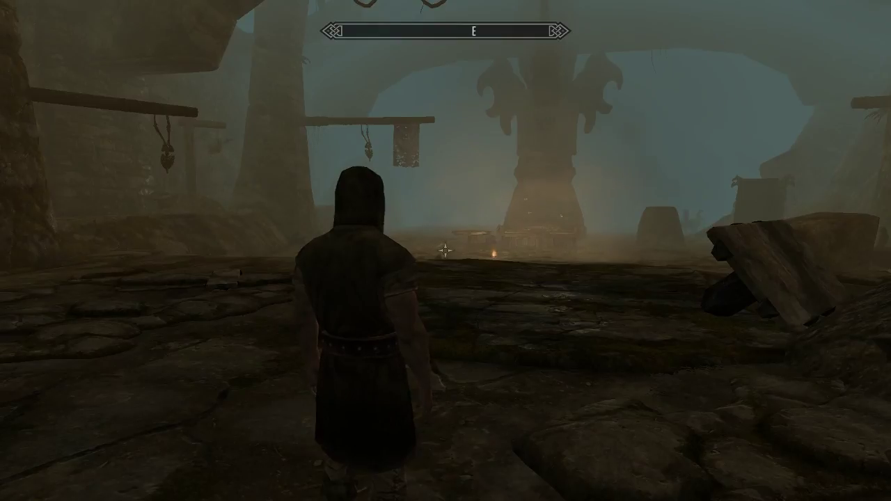
mouse_move(445, 250)
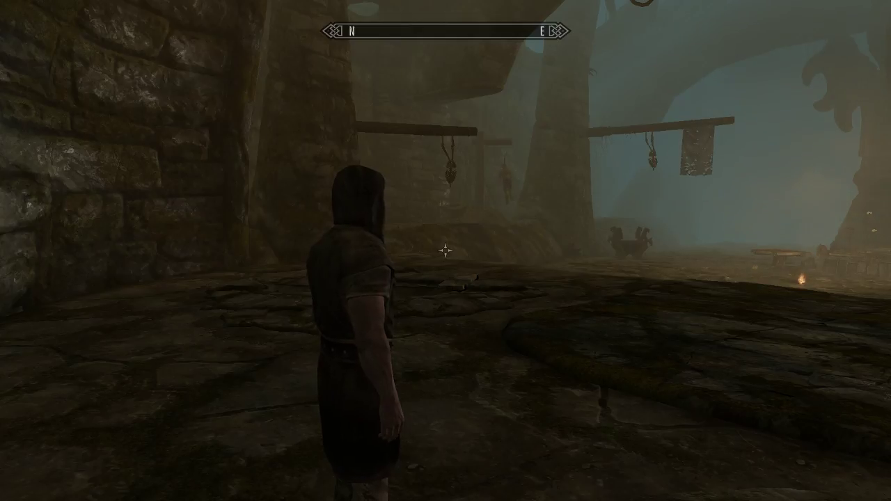
key(w)
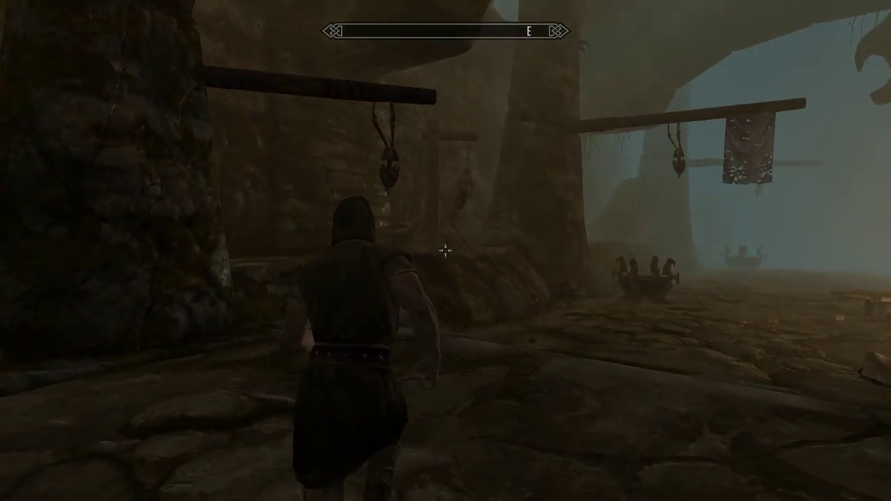
key(w)
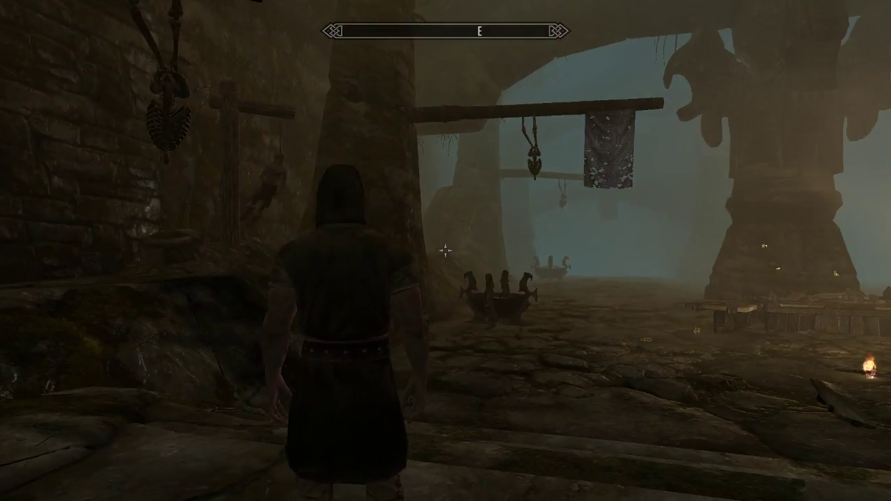
key(w)
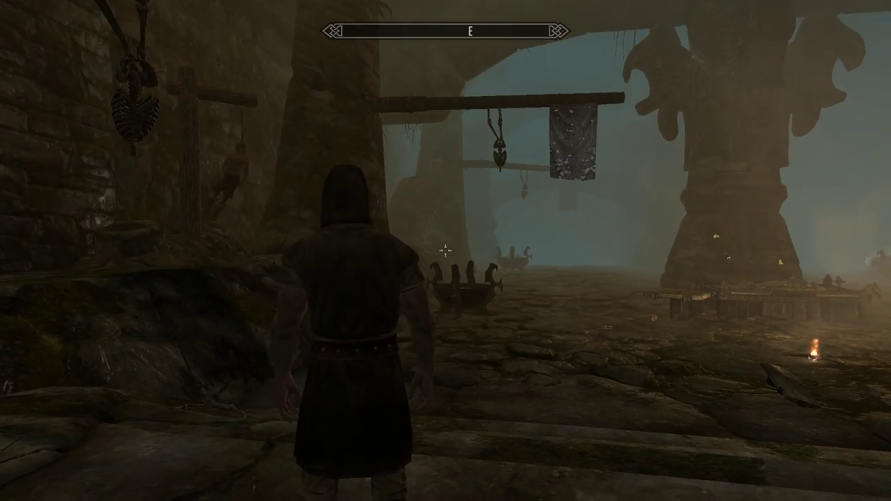
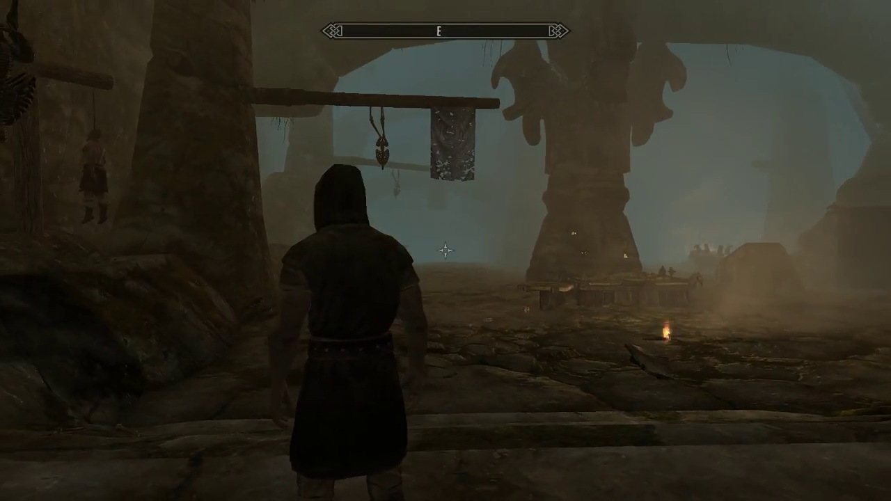
Step: Run east through the main hall past the large stone pillar and enter the root-strewn tunnel
key(w)
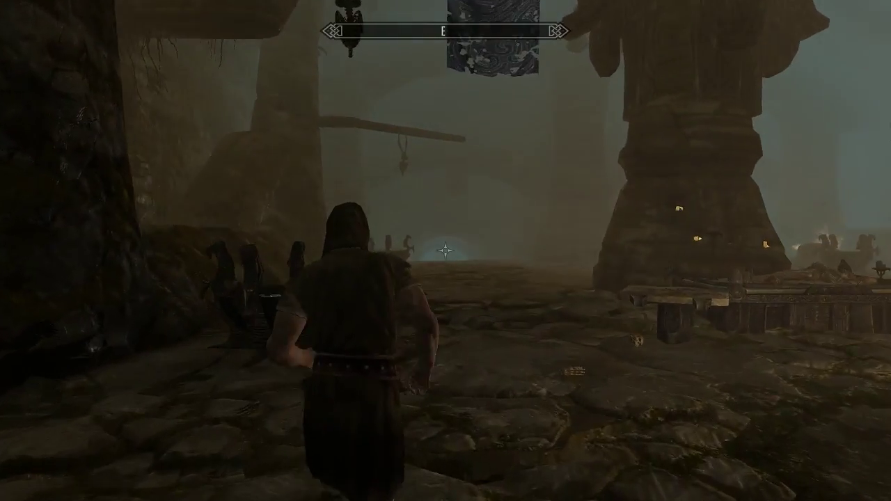
key(w)
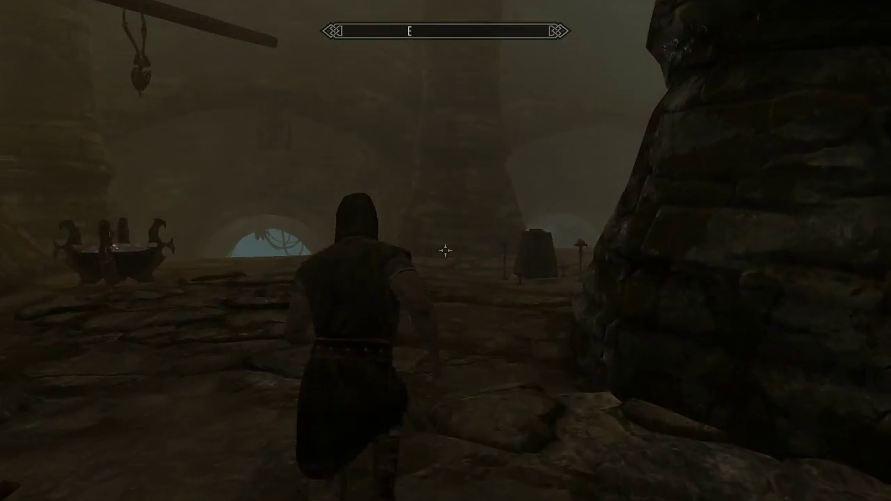
key(w)
key(w)
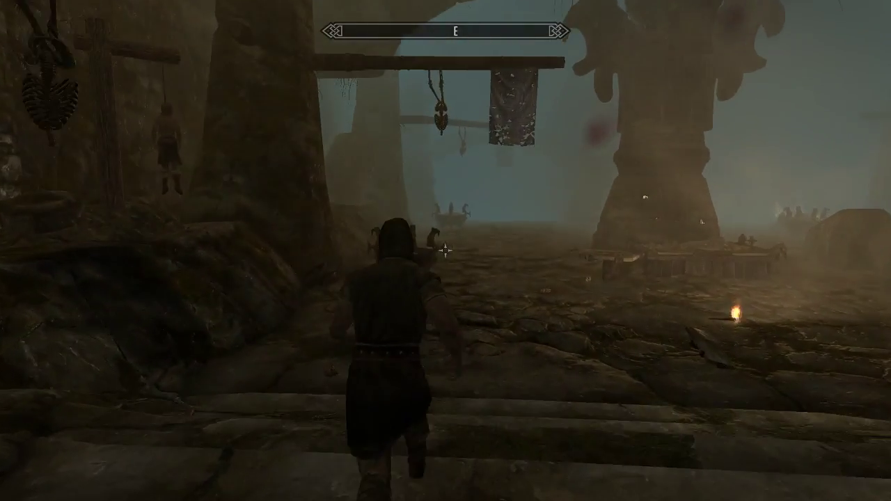
key(w)
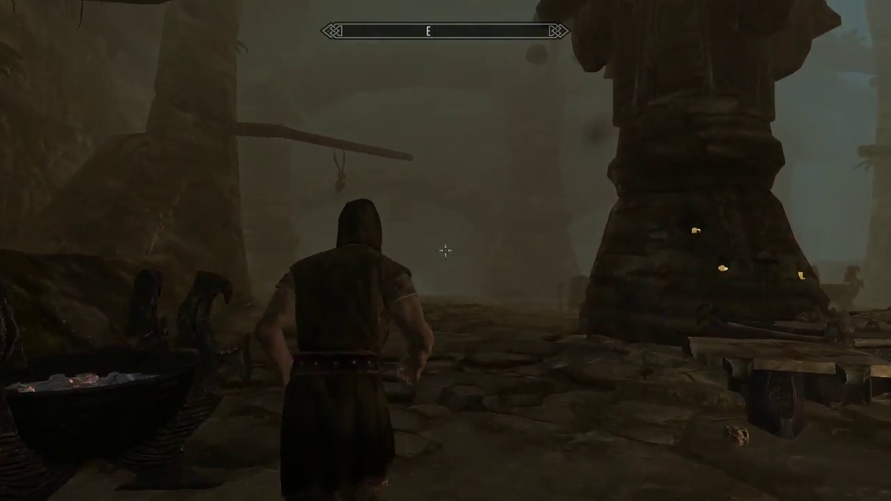
key(w)
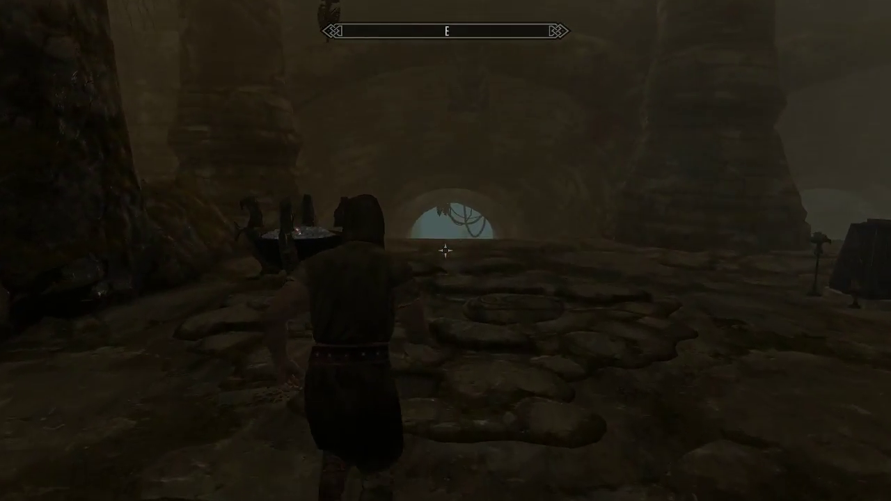
key(w)
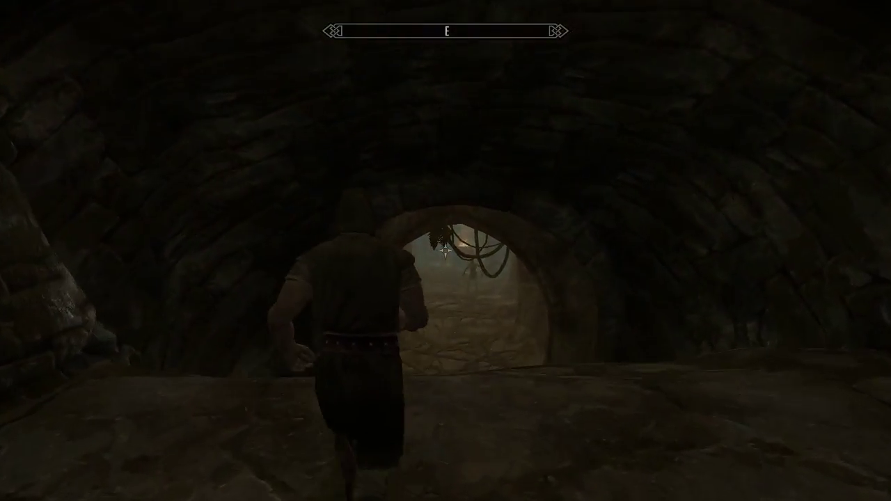
key(w)
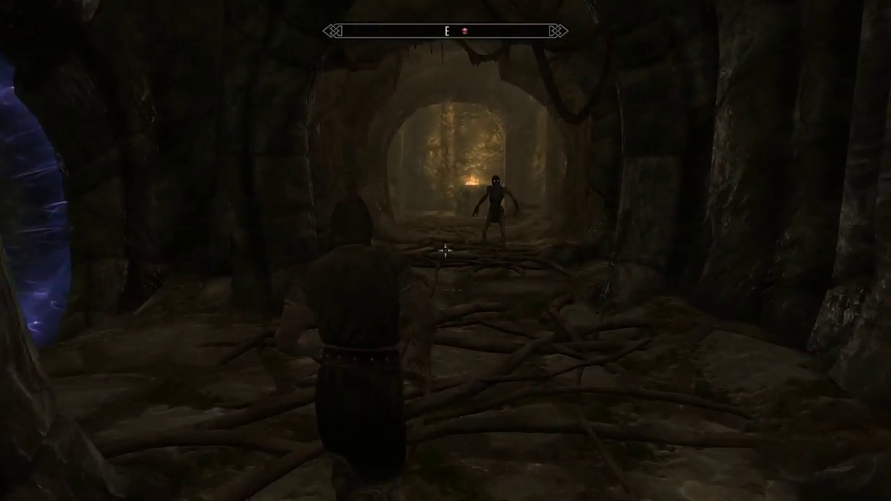
Step: Ready the fire spell, crouch, and back out of the tunnel away from the Restless Draugr
key(s)
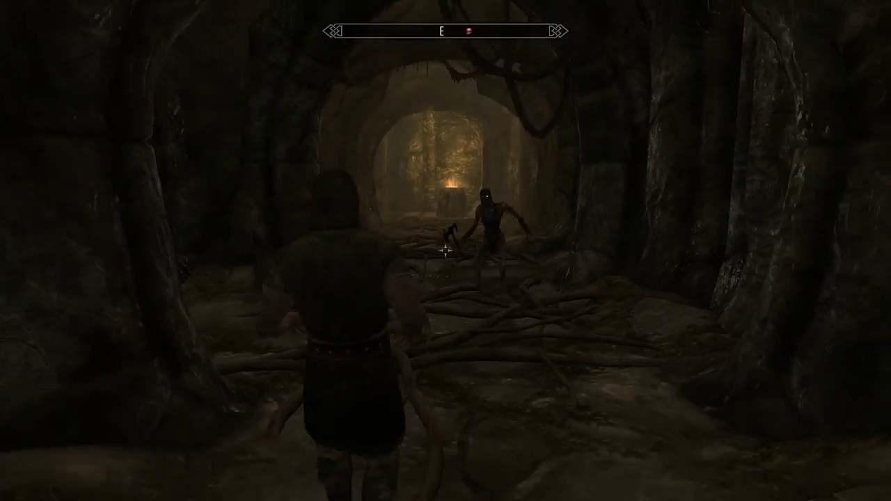
key(r)
key(ctrl)
key(s)
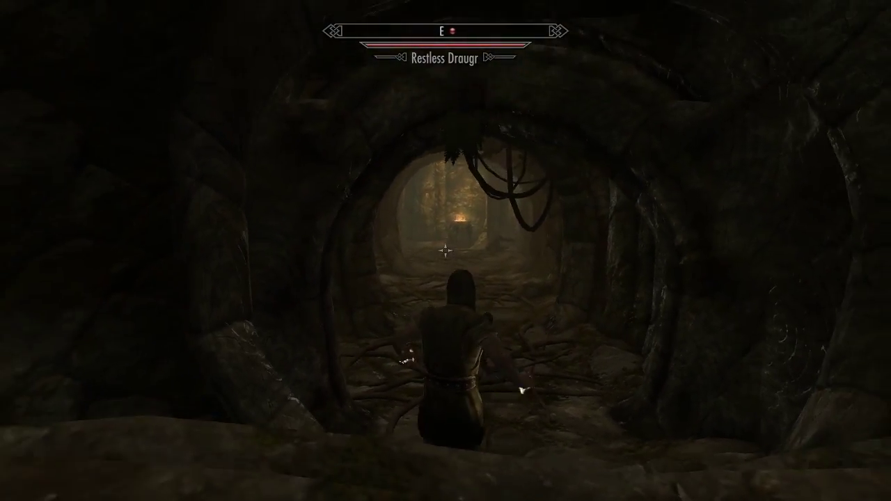
key(s)
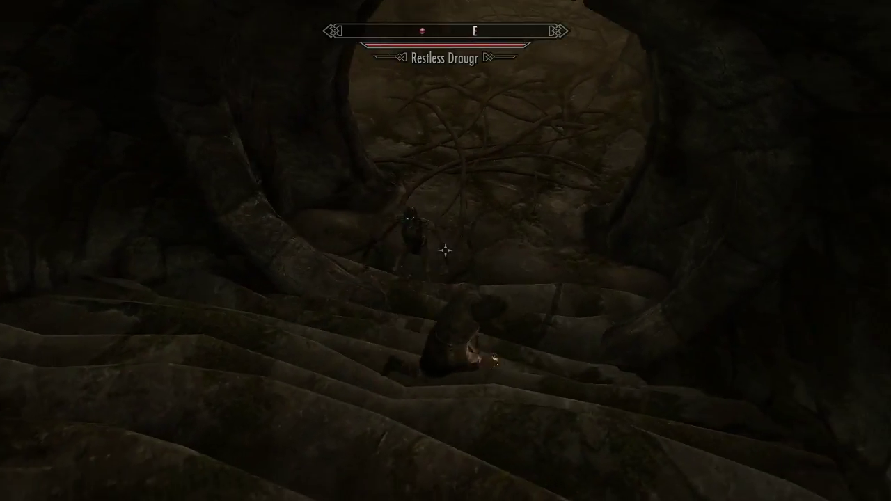
Step: Burn the Restless Draugr to death with the fire spell while moving back through the main hall
click(445, 251)
key(s)
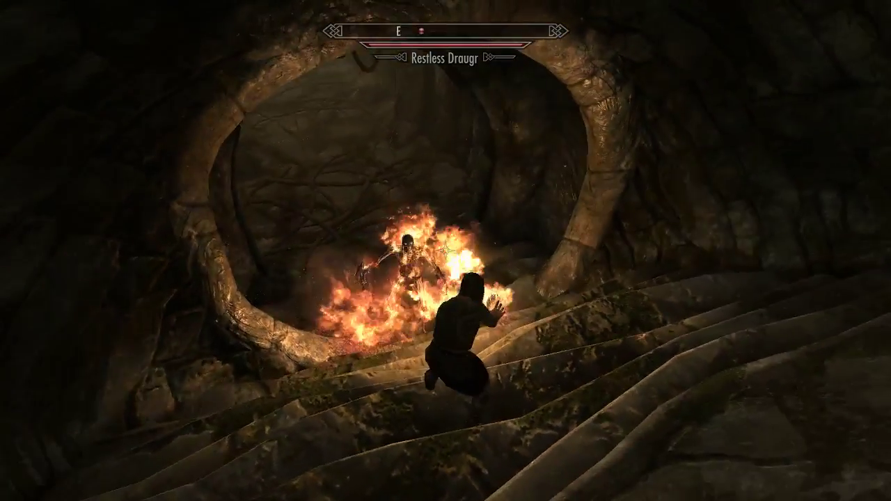
key(w)
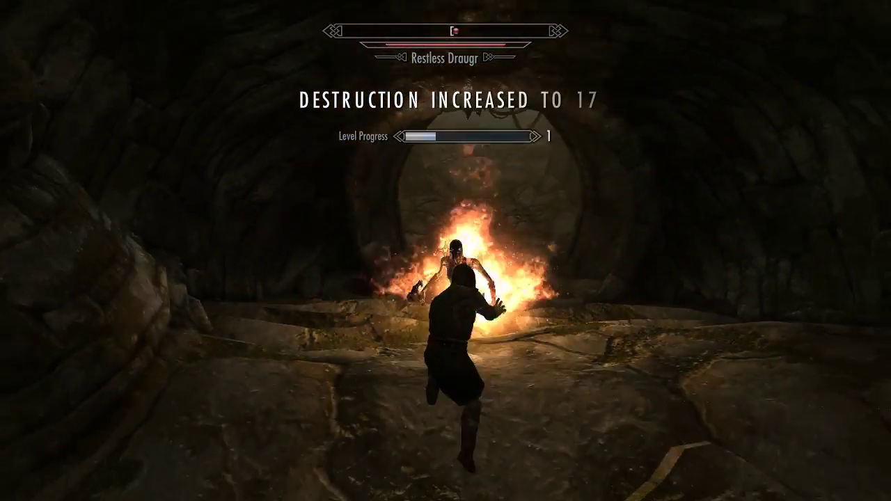
key(w)
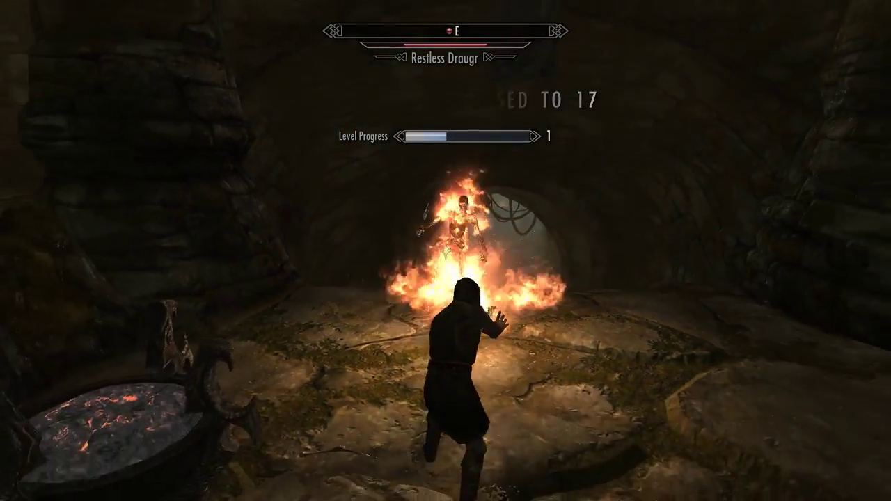
key(d)
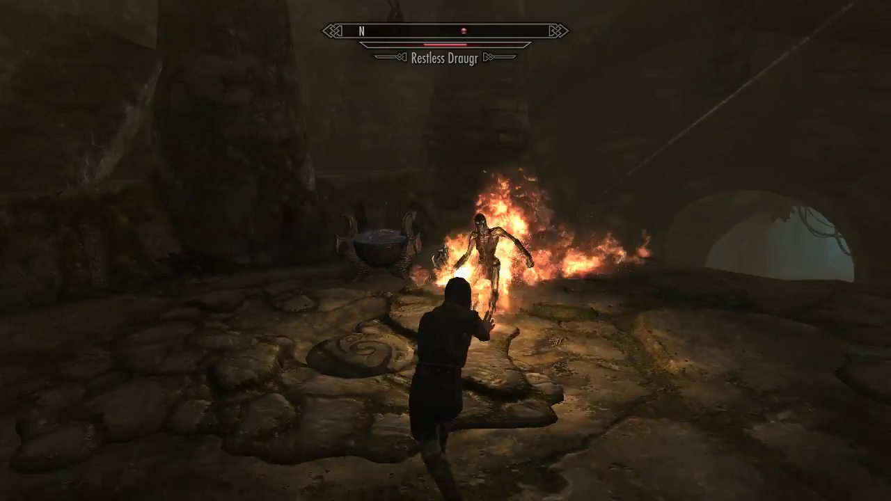
key(s)
key(s)
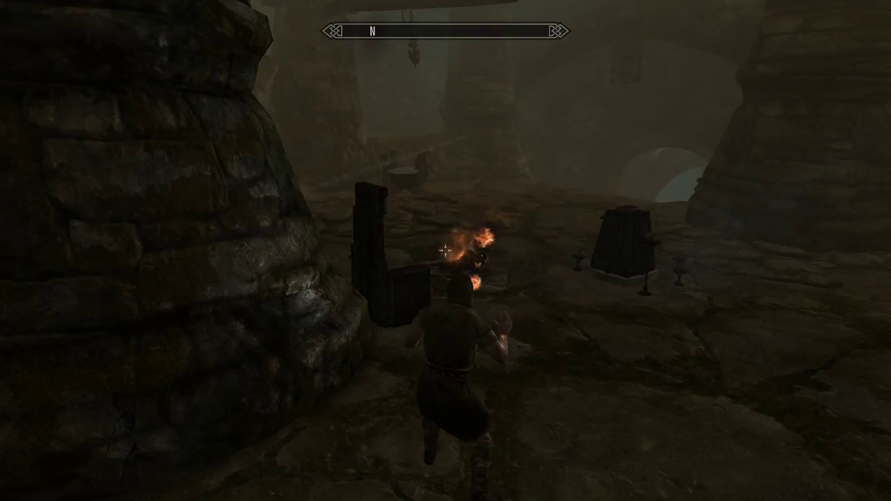
Step: Return east through the root-strewn tunnel to the gallows and dark body beside the burning brazier
key(w)
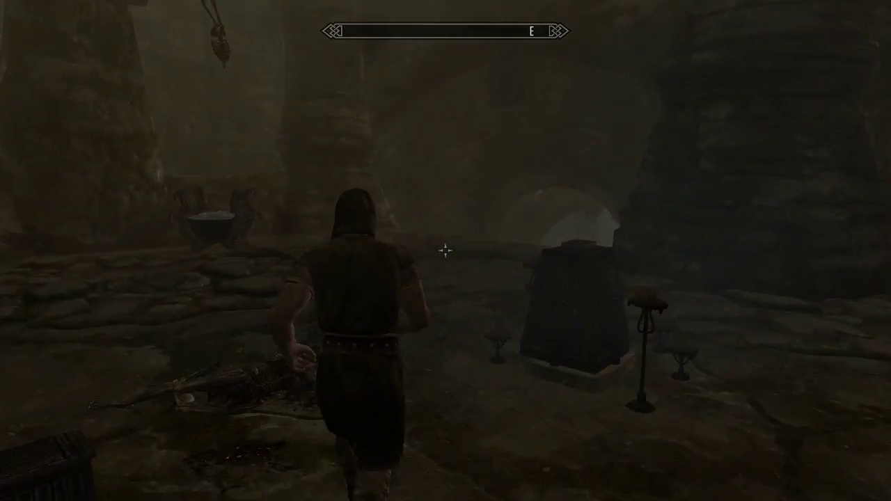
key(w)
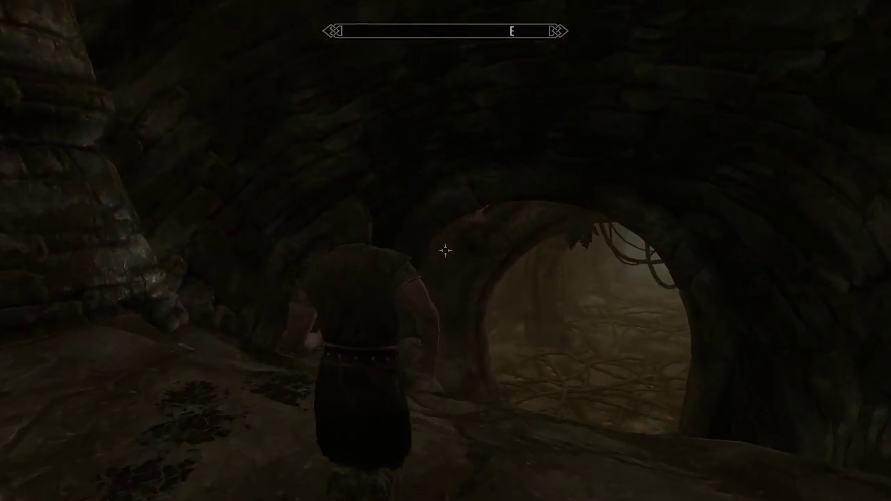
key(w)
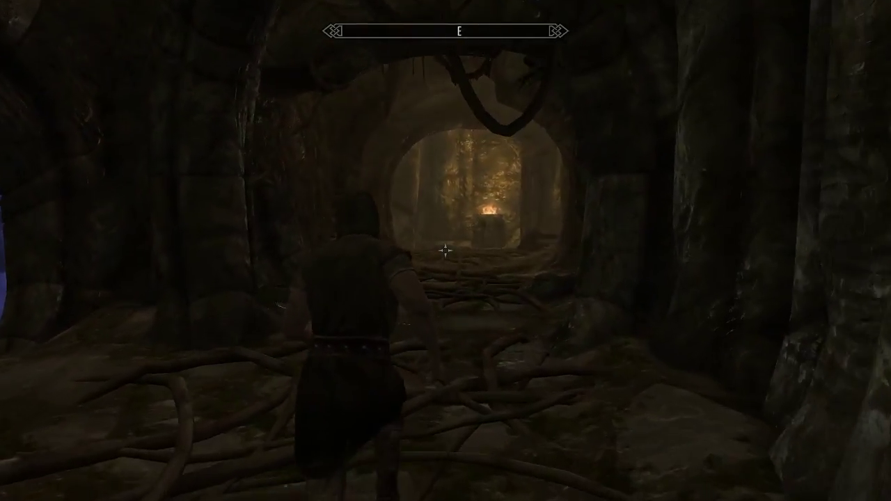
key(w)
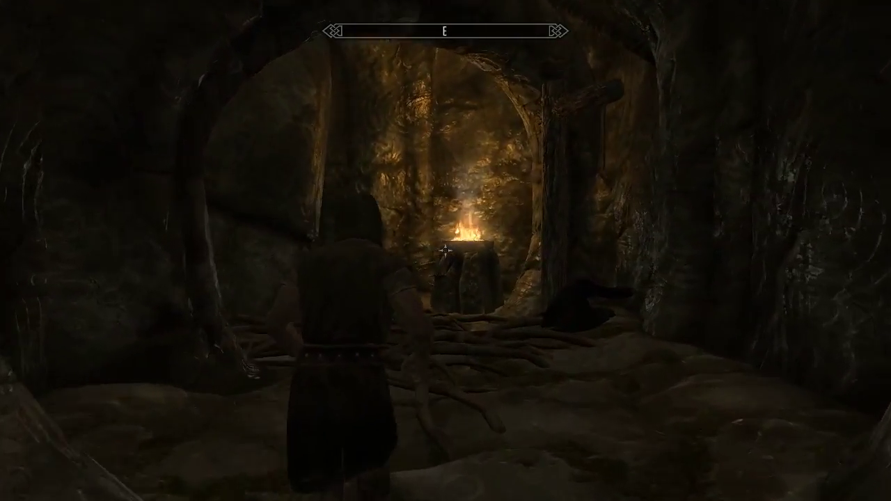
key(w)
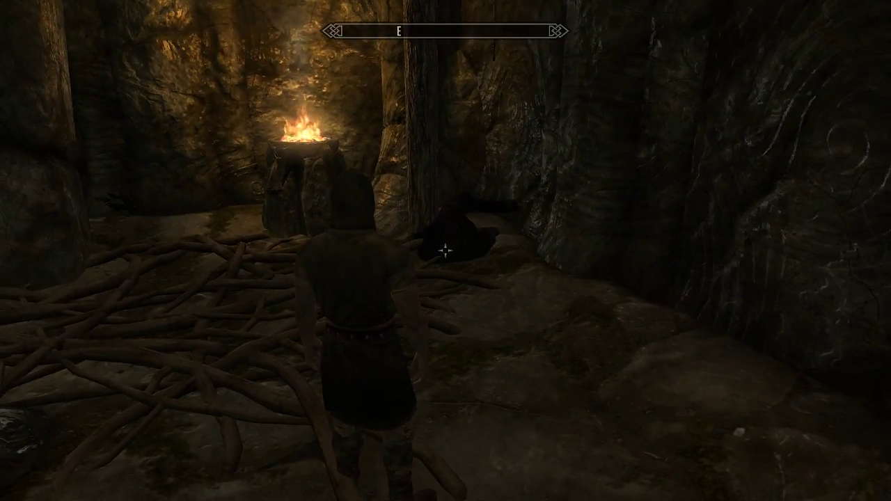
key(w)
key(w)
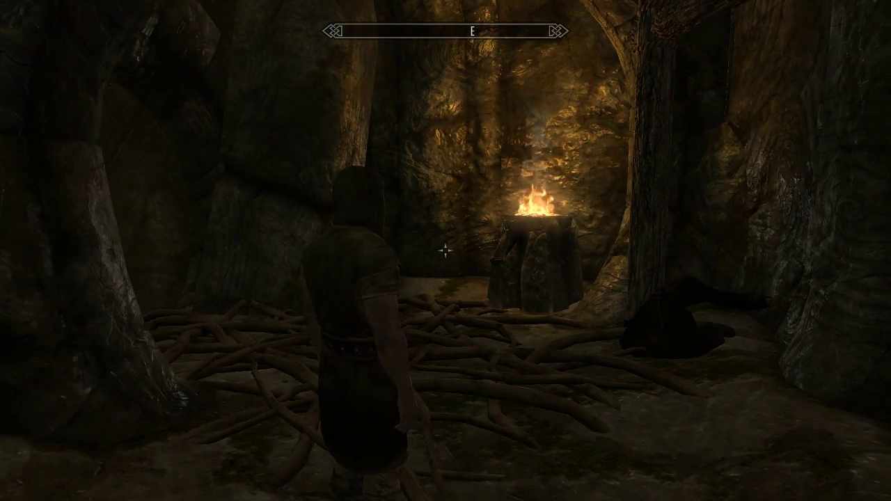
Step: Follow the passage north to the next brazier and open the barred gate beside it
key(w)
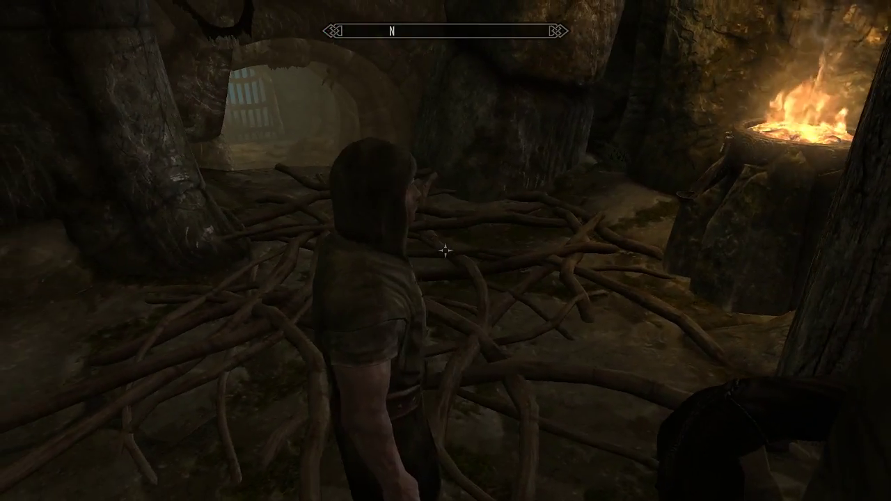
key(w)
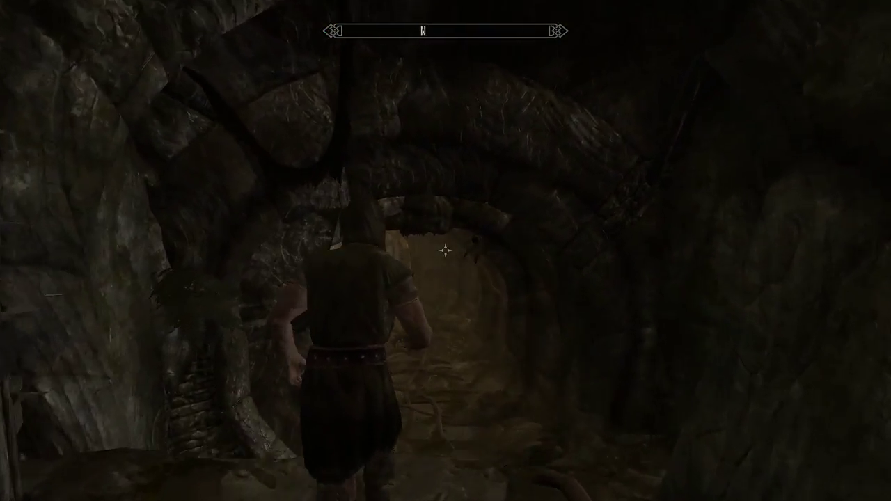
key(w)
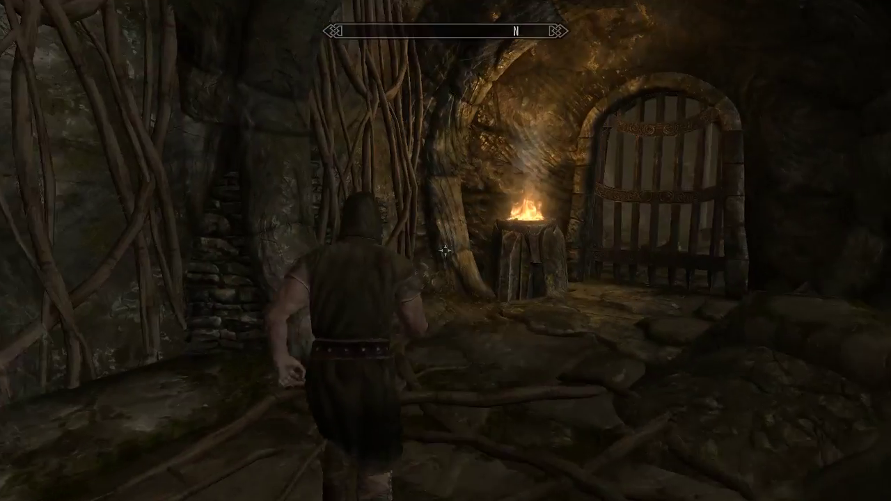
key(w)
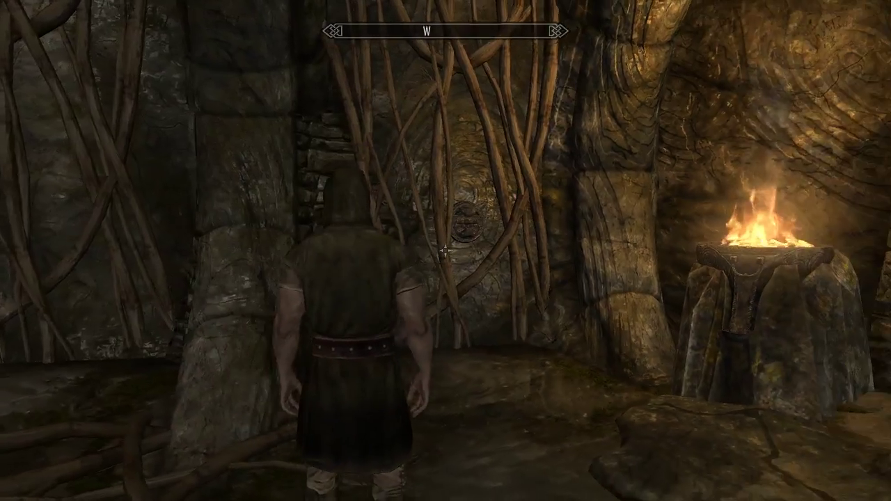
key(w)
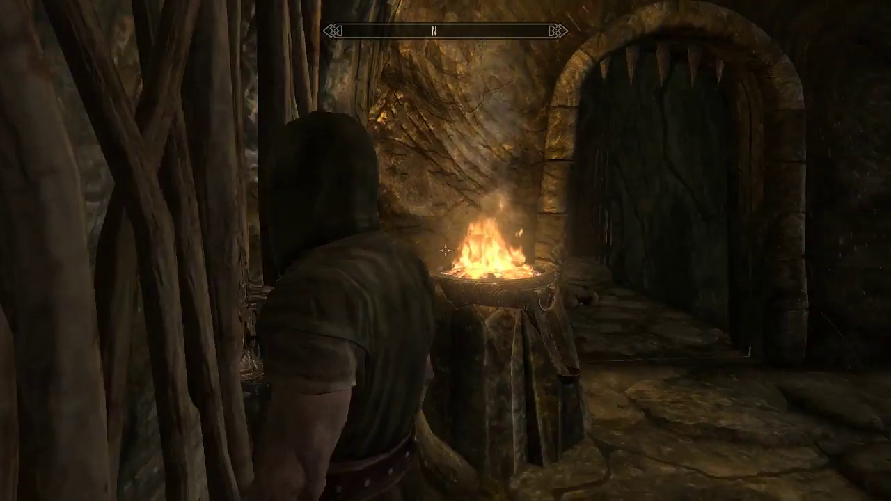
Step: Walk north through the open gate into the candlelit chamber and inspect the area around the wooden post
key(d)
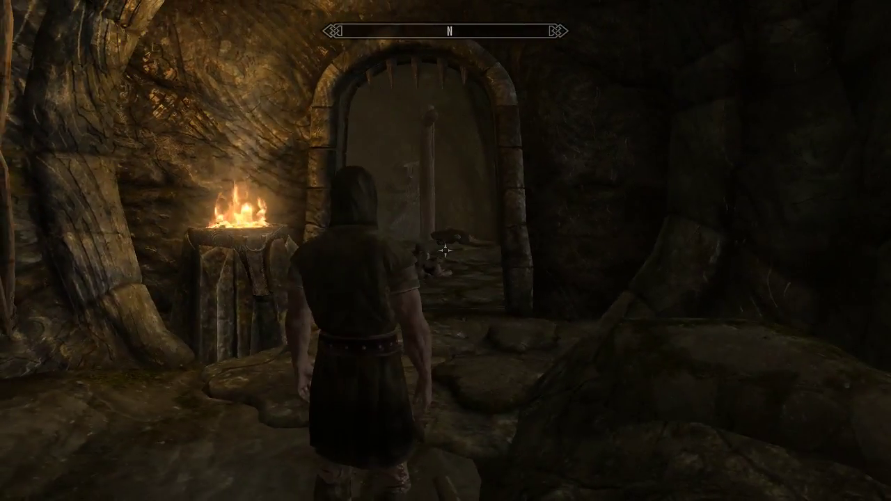
key(w)
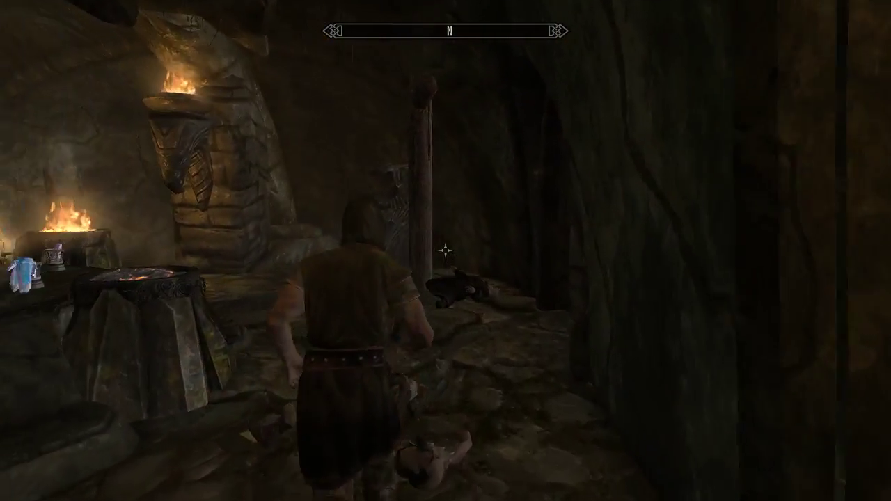
key(w)
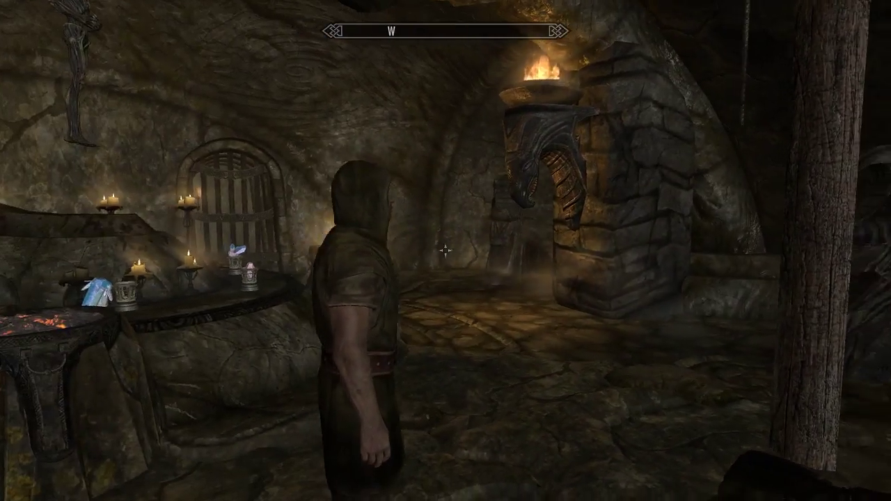
Step: Circle the candlelit chamber past the dragon-head brazier and the altar to the open archway on its south side
key(w)
key(w)
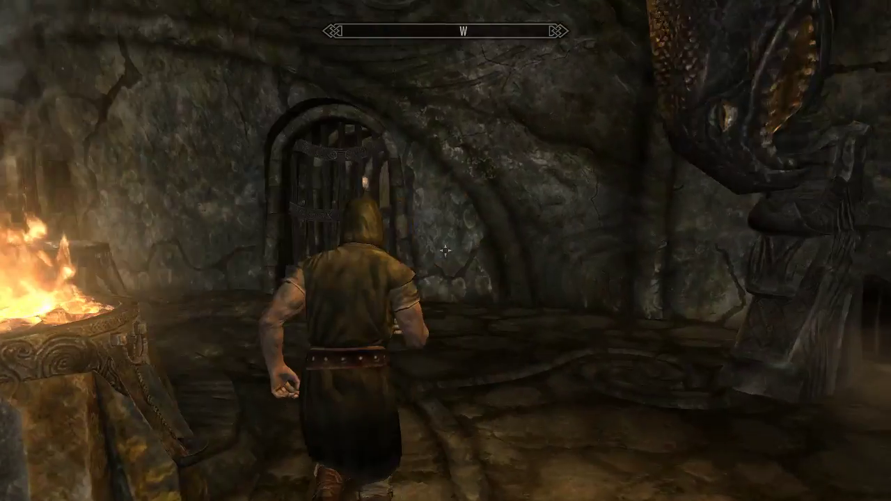
key(w)
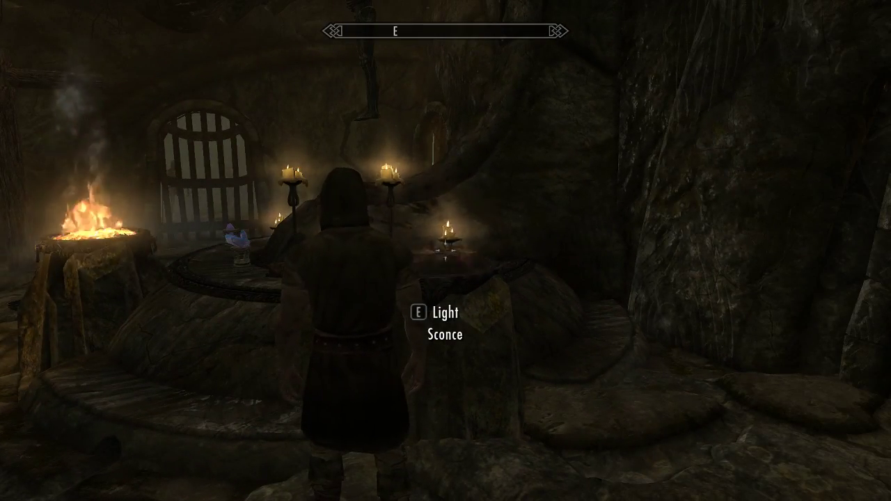
key(w)
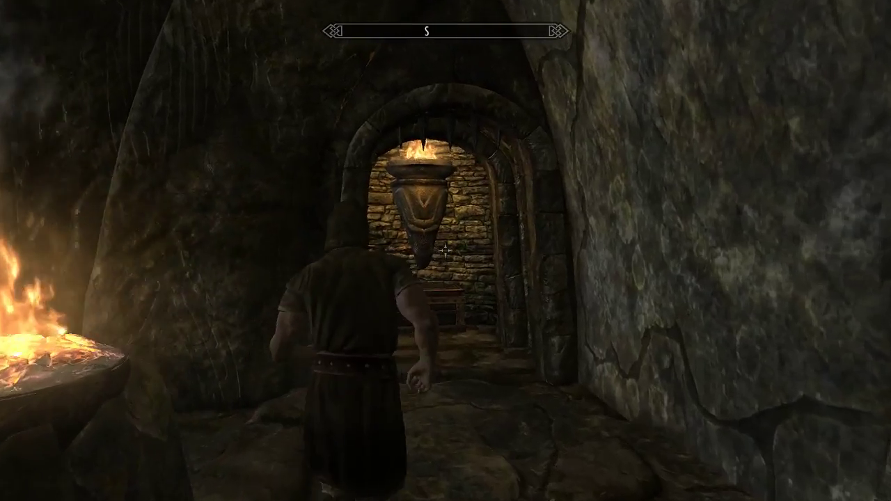
Step: Enter the firelit alcove beyond the archway and inspect the round carving on its east wall
key(w)
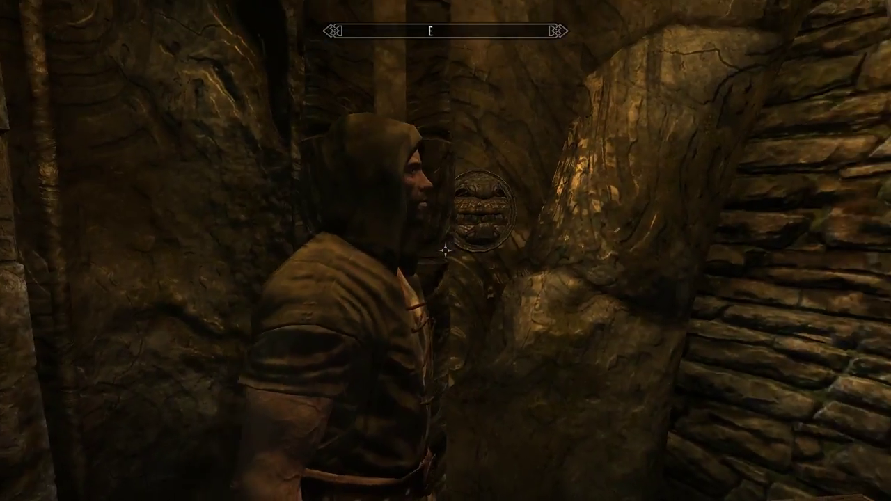
key(w)
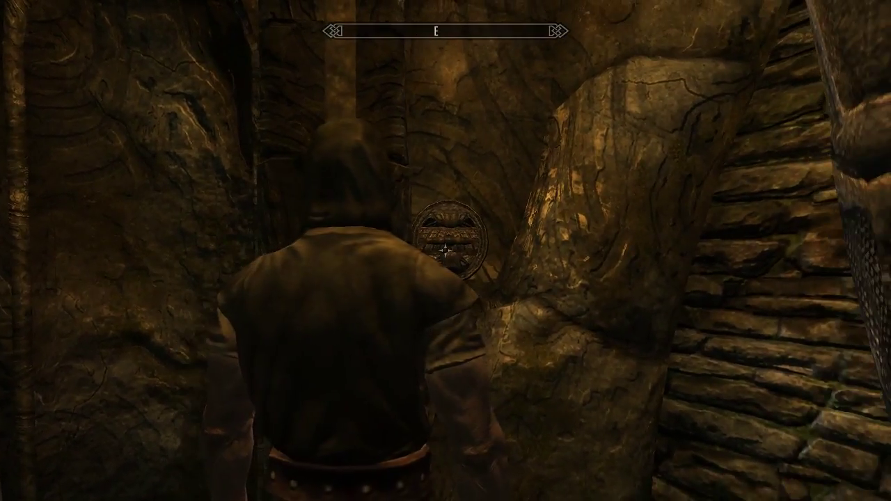
key(w)
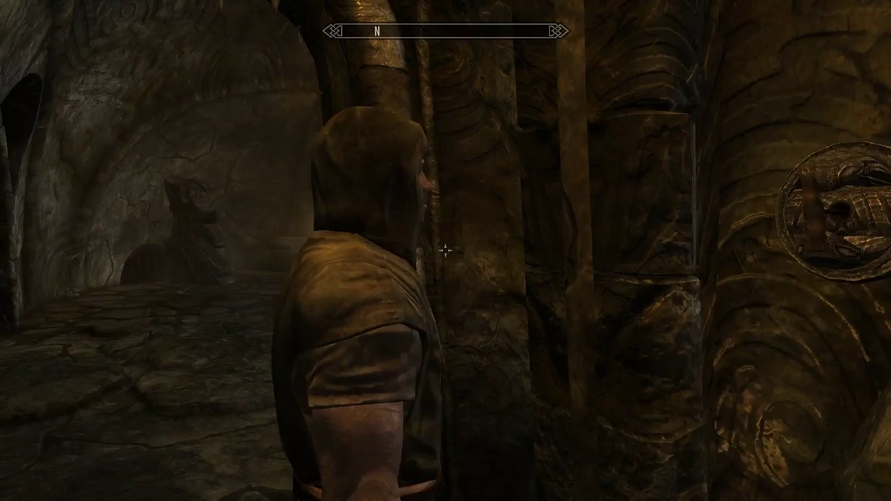
Step: Follow the arched corridor west into the root-lined cave and continue toward the brazier beyond the round tunnel
key(w)
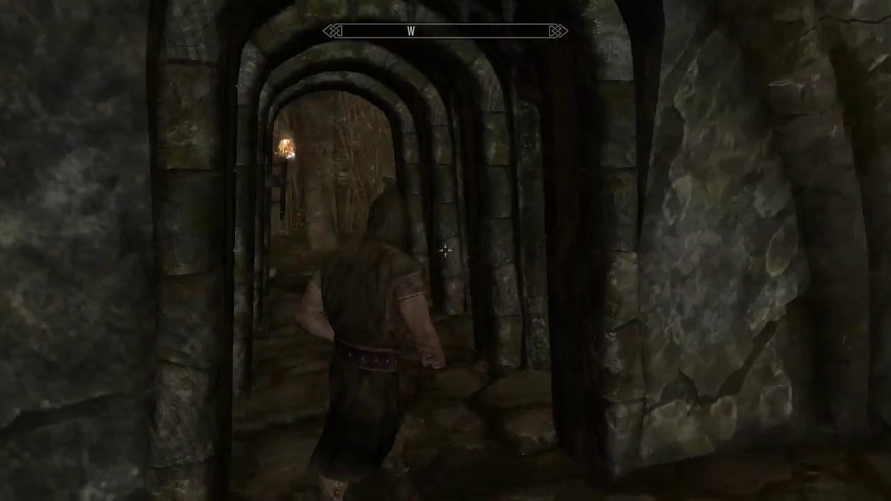
key(w)
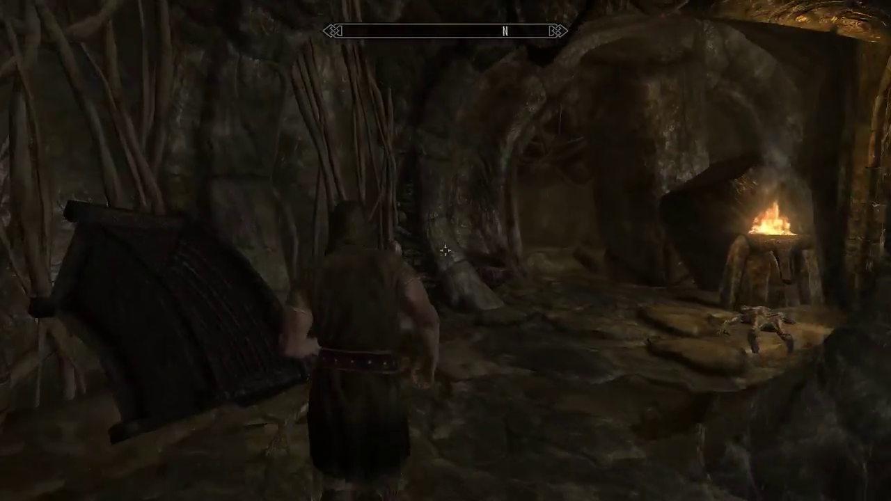
key(w)
key(w)
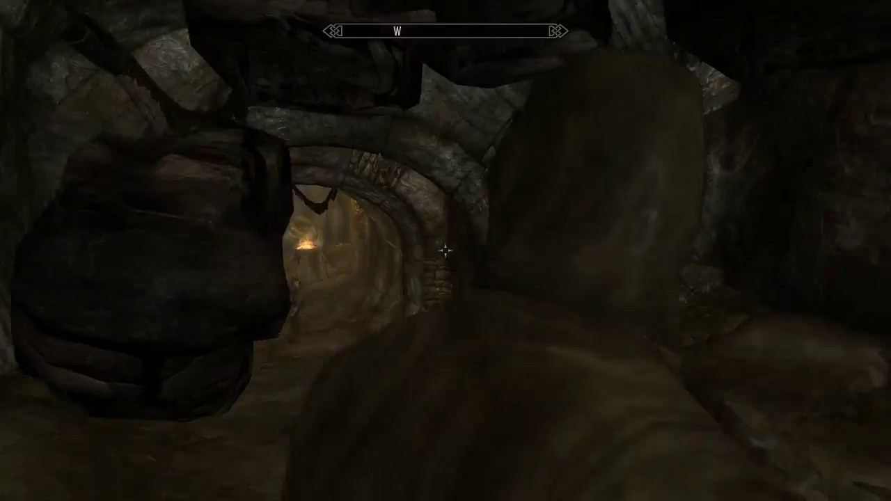
key(w)
key(w)
Step: Burn the Restless Draugr to death with the fire spell while backing away across the stone steps
click(446, 251)
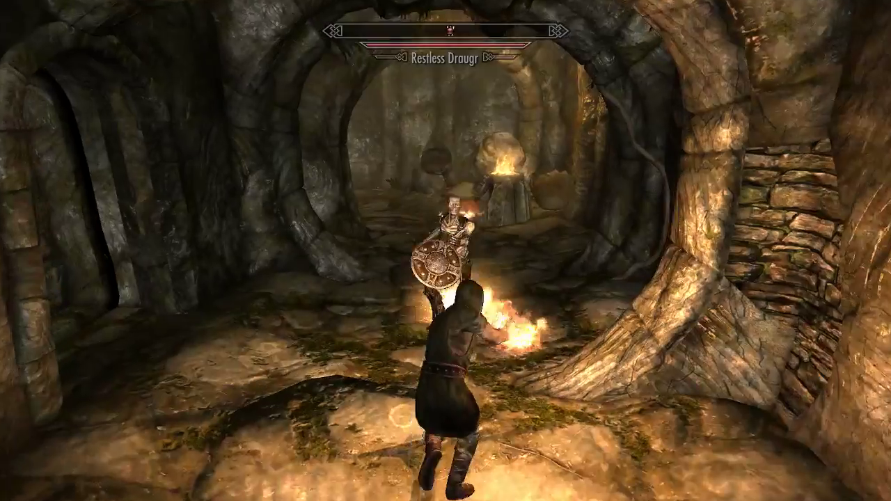
key(s)
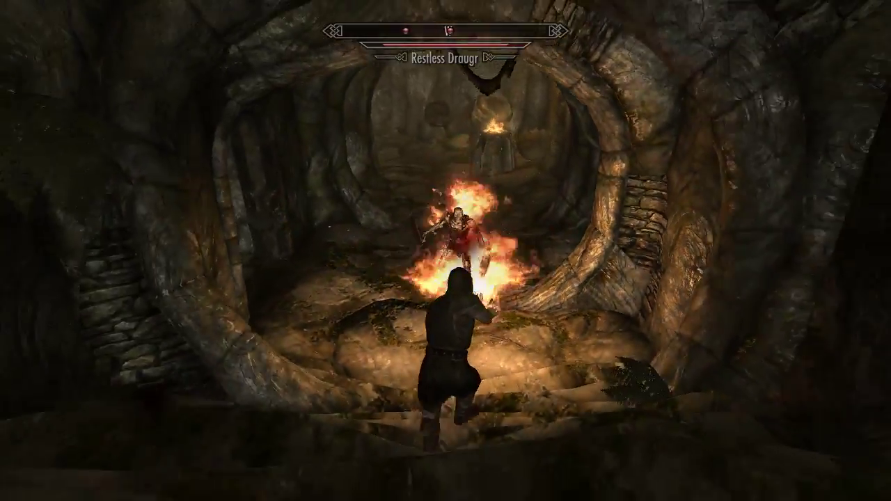
key(w)
key(s)
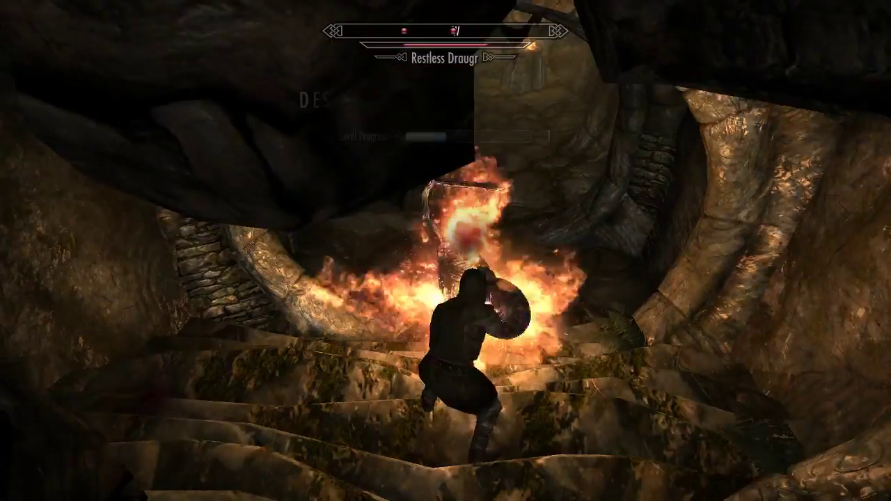
key(s)
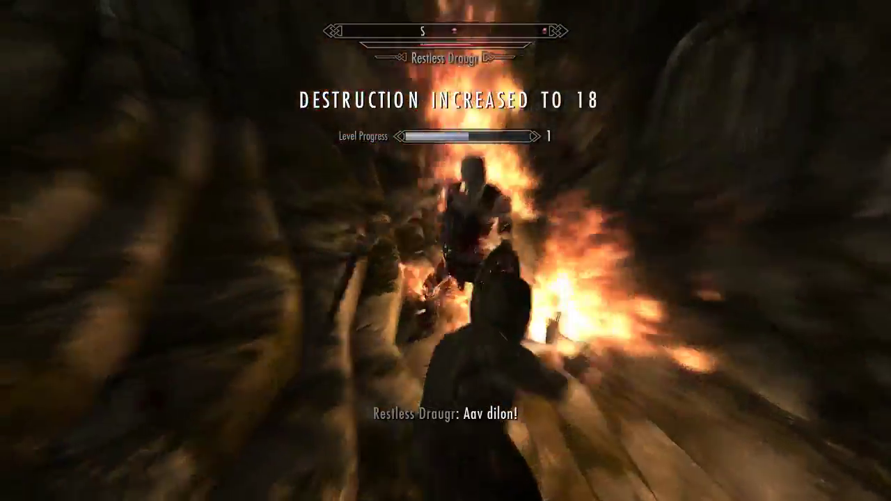
key(s)
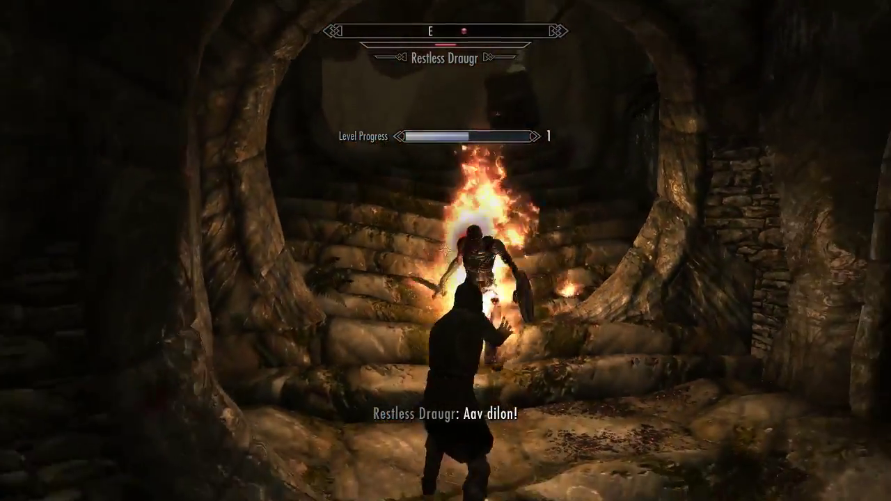
key(s)
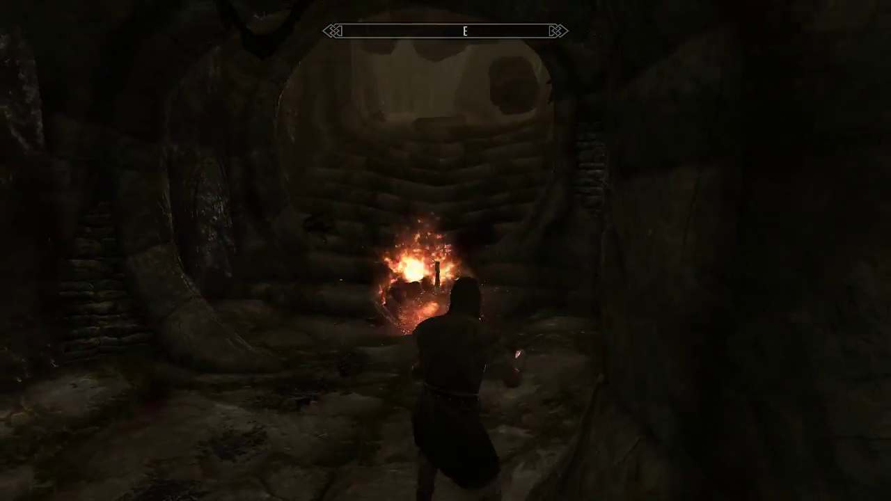
Step: Turn the fire spell on the Draugr Wight beside the brazier, backing away until it burns to death
key(s)
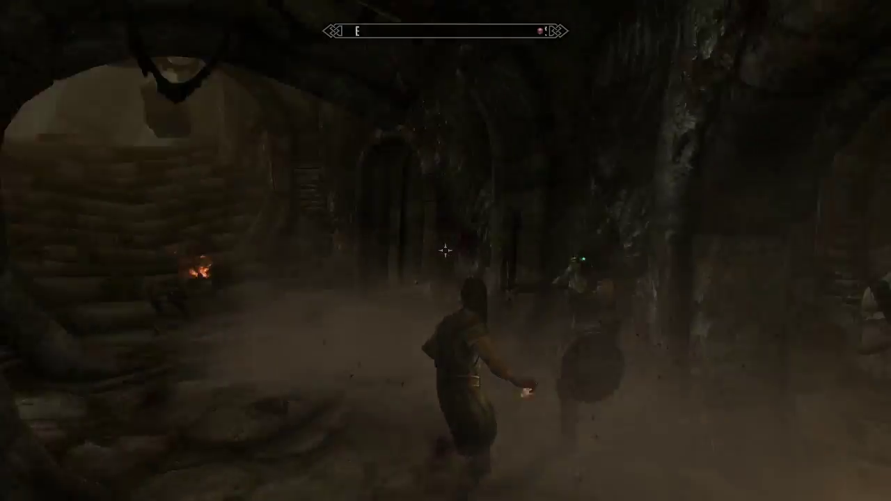
click(446, 251)
right_click(446, 251)
key(s)
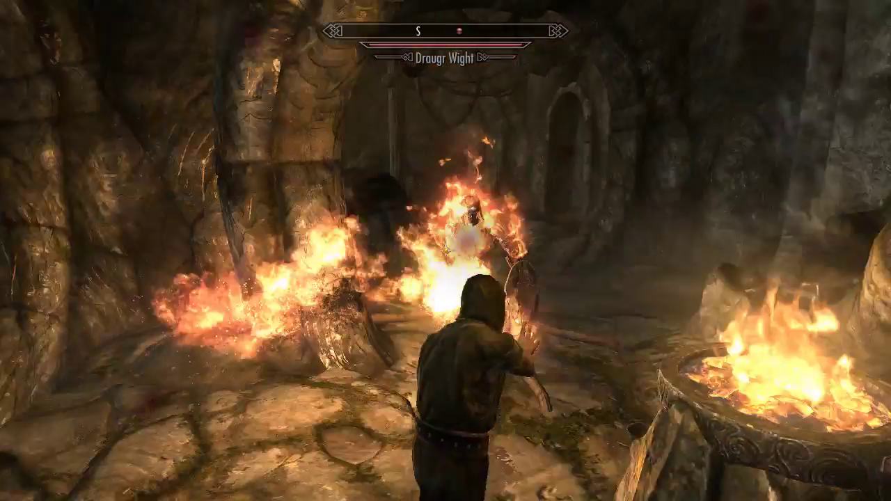
key(s)
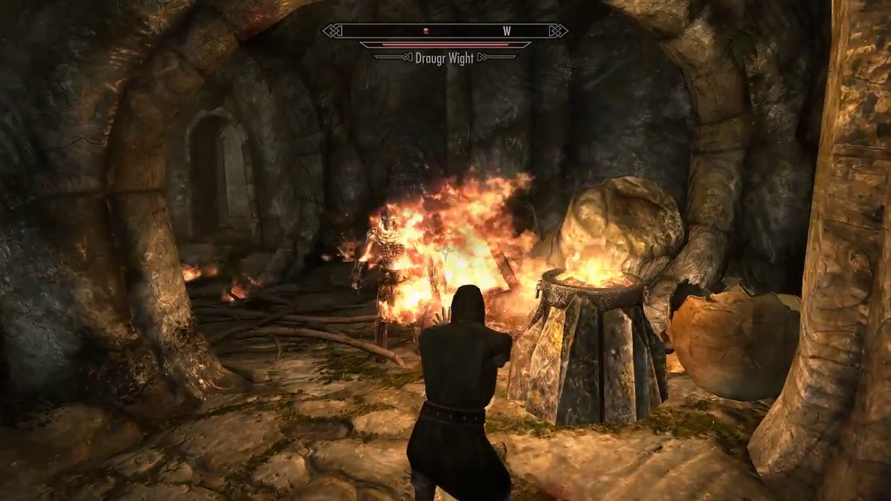
right_drag(445, 251, 445, 251)
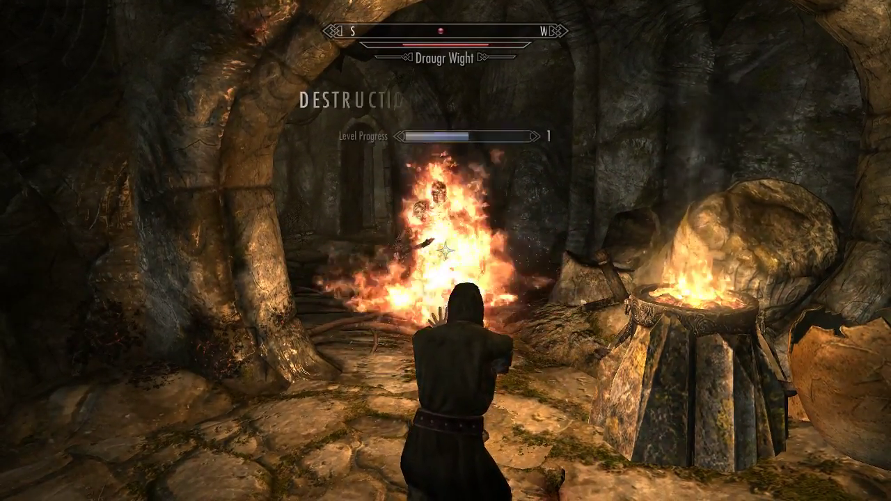
right_drag(446, 251, 445, 251)
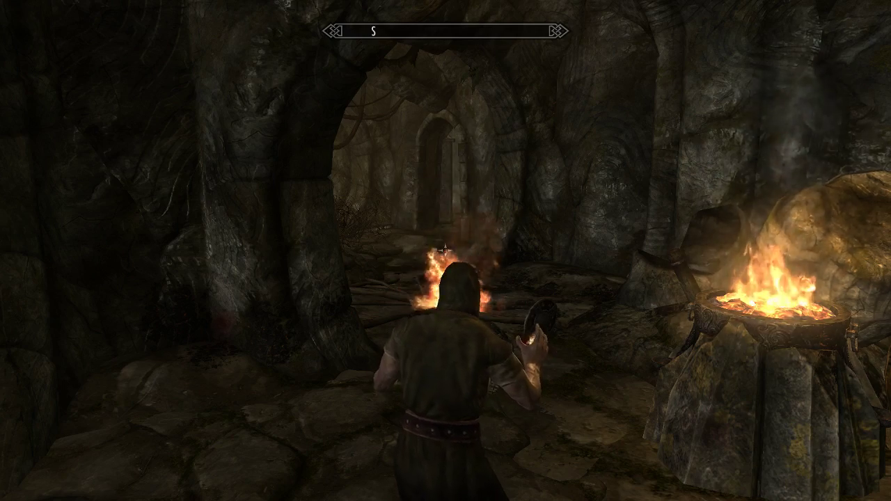
Step: Put the fire spell away, inspect the wooden post among the brambles, and return to the tunnel facing the eastern steps
key(r)
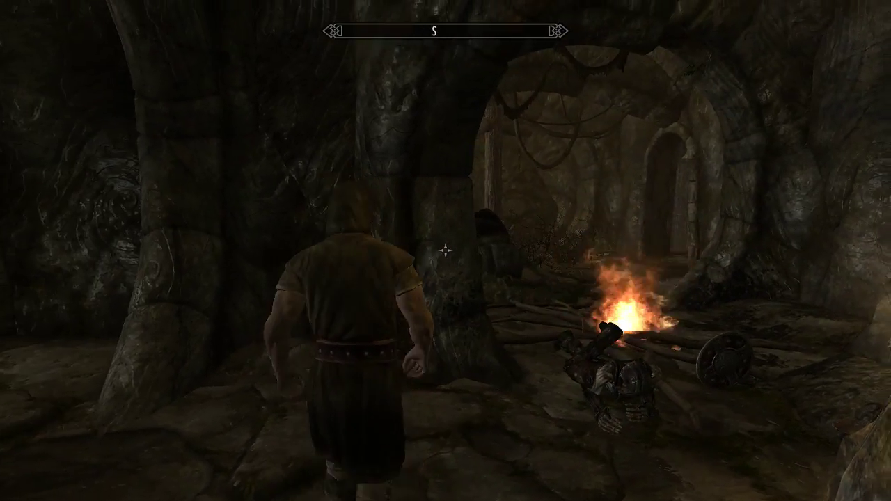
key(w)
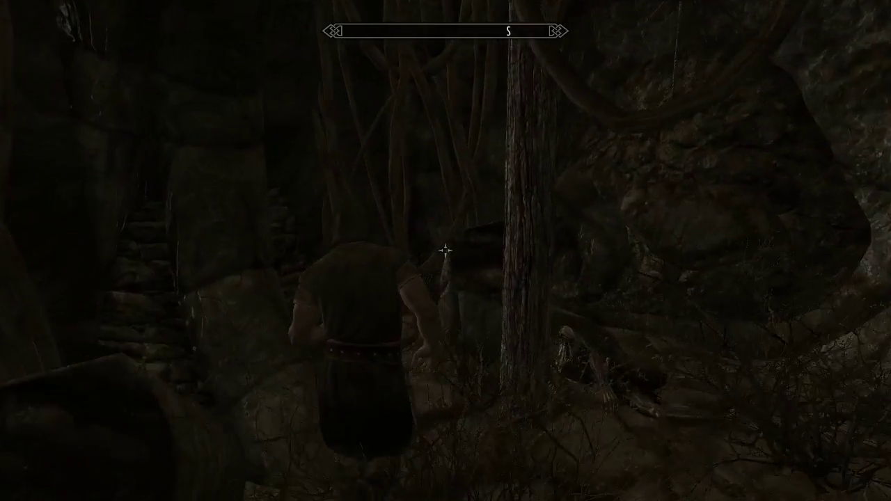
key(w)
key(d)
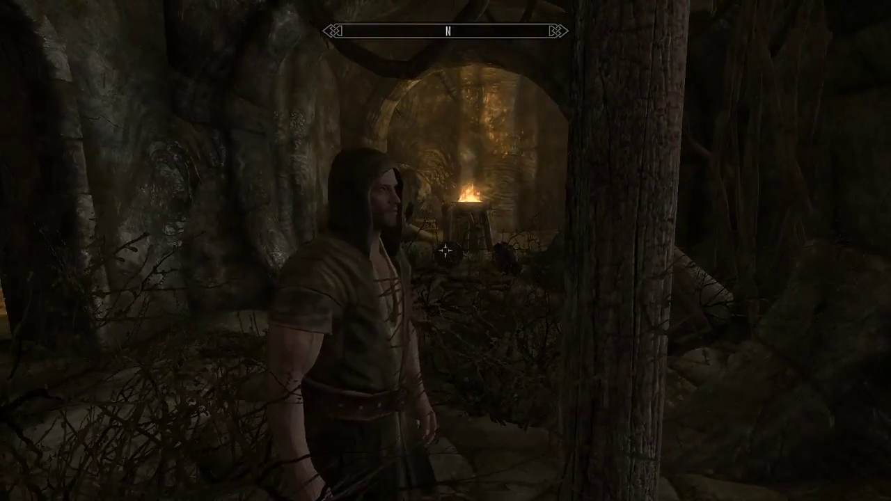
key(w)
key(w)
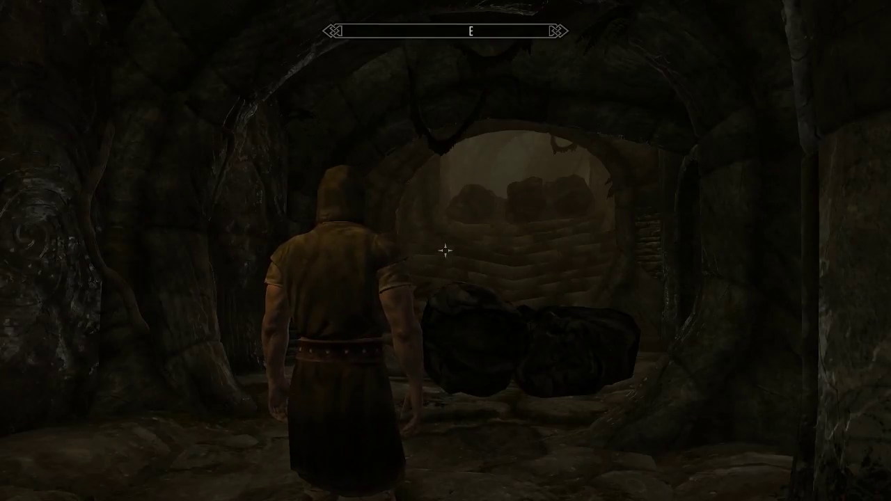
Step: Quit the game to the desktop and bring the OBS streaming window to the front
key(Escape)
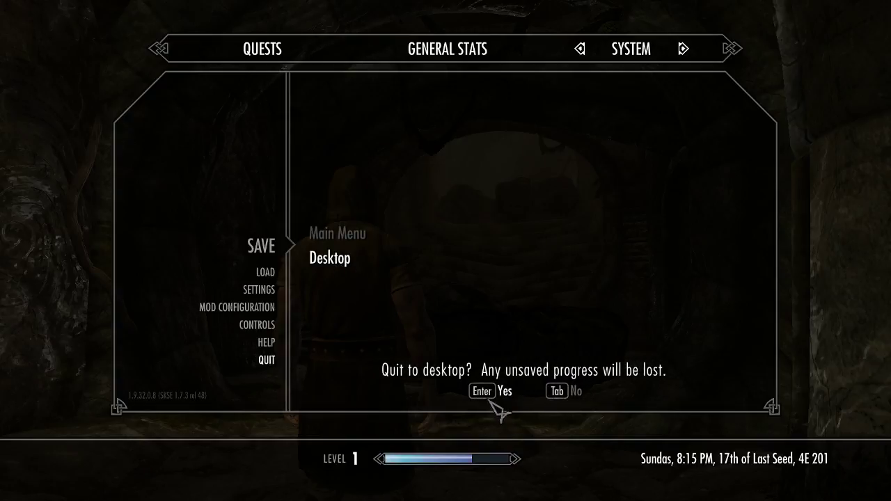
click(491, 394)
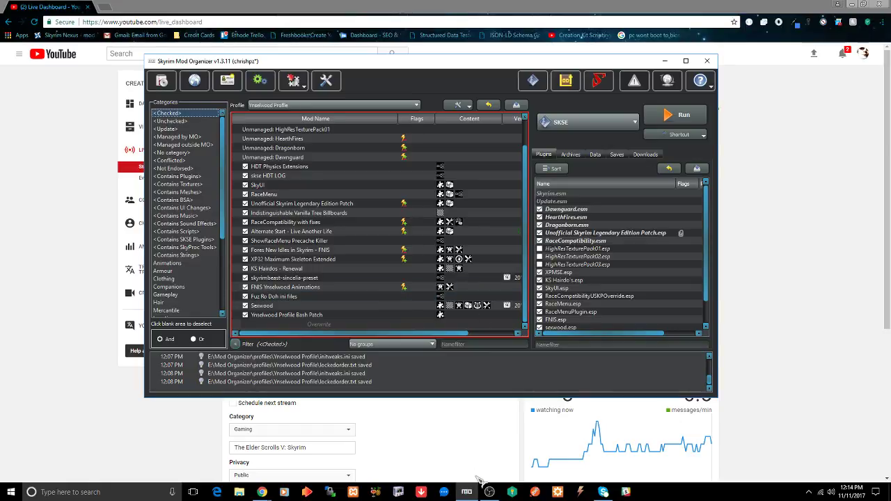
click(492, 493)
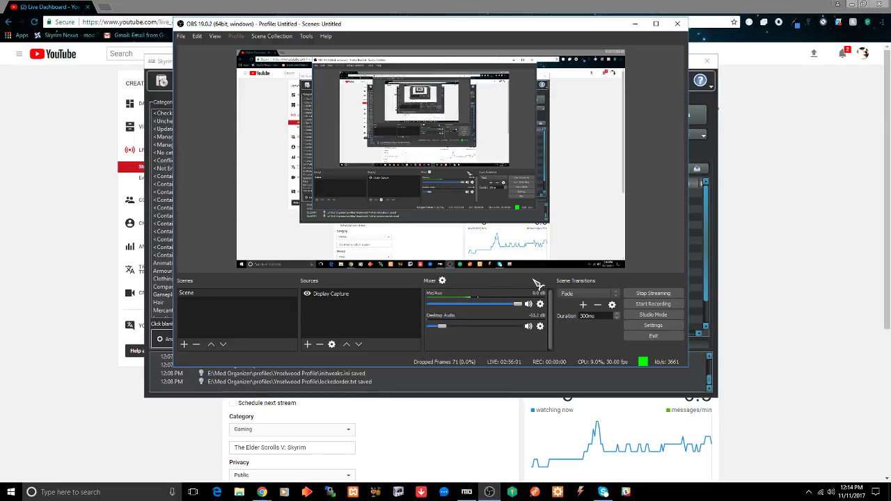